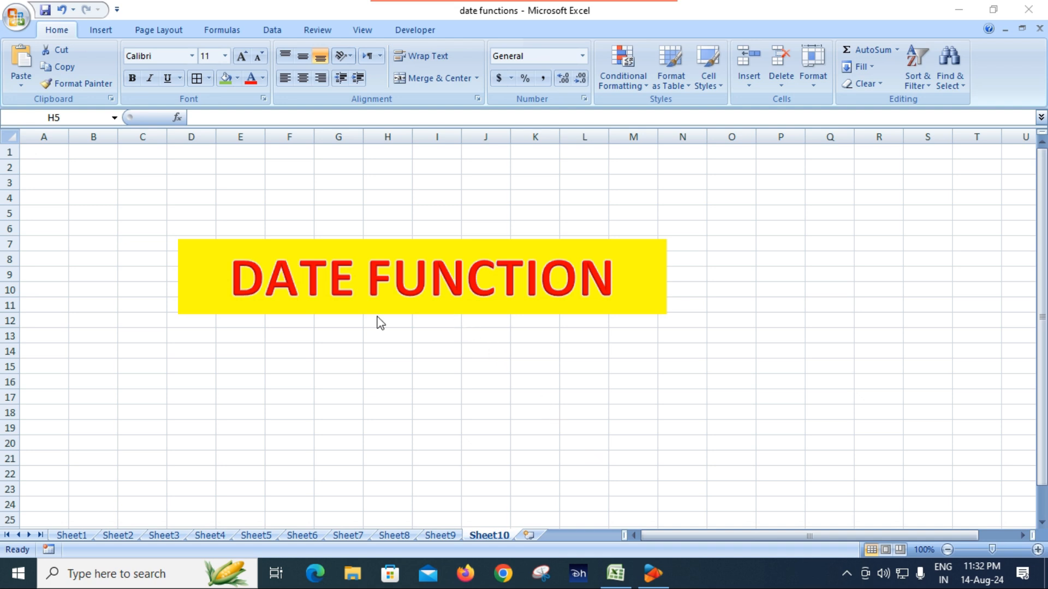
Step: Look through the Date & Time function list in the Function Library, along with the Text functions
left_click(222, 30)
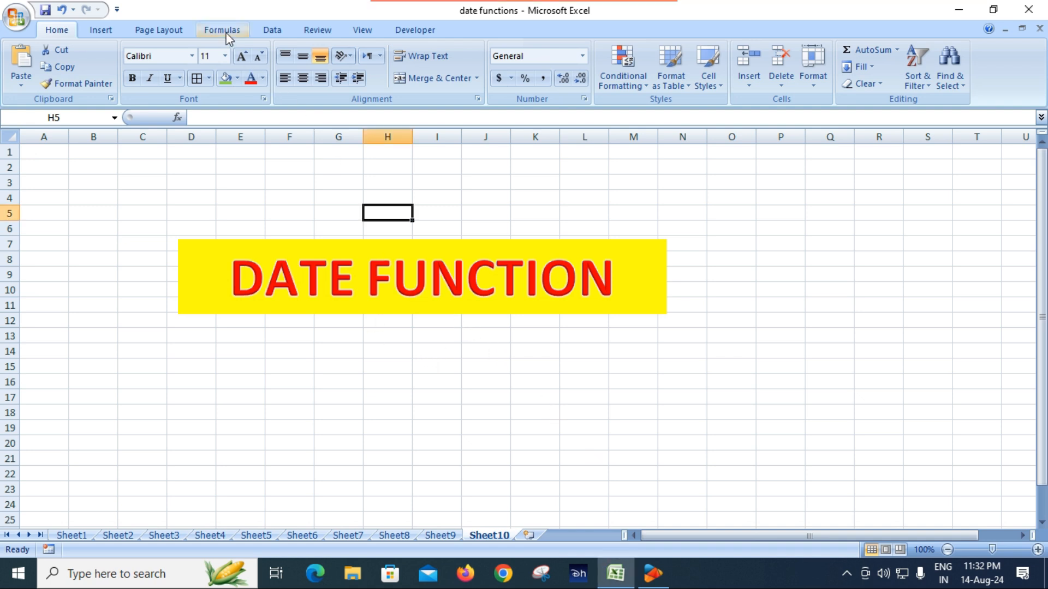
left_click(222, 30)
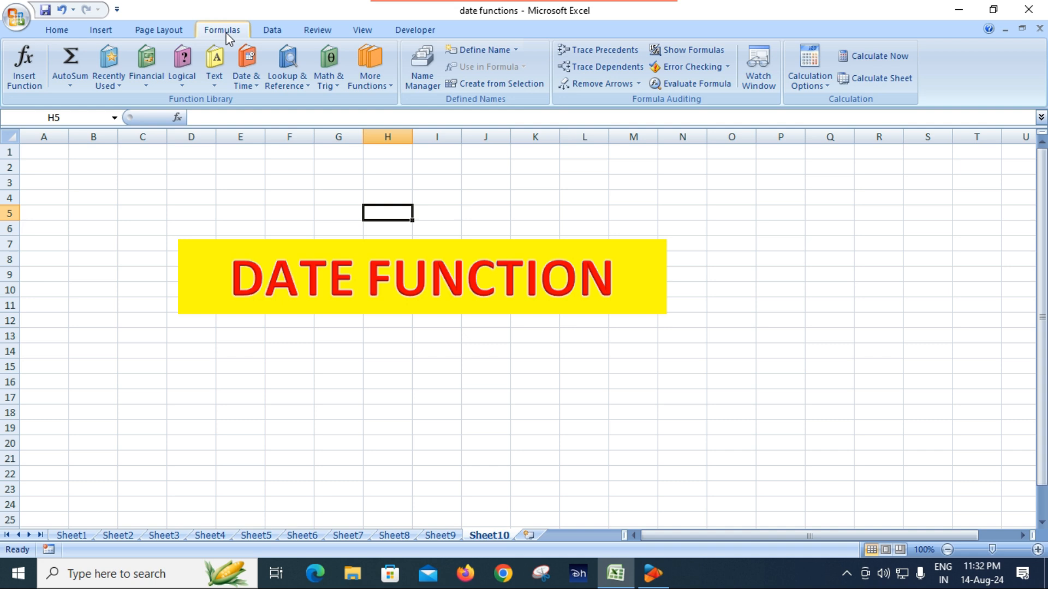
left_click(255, 91)
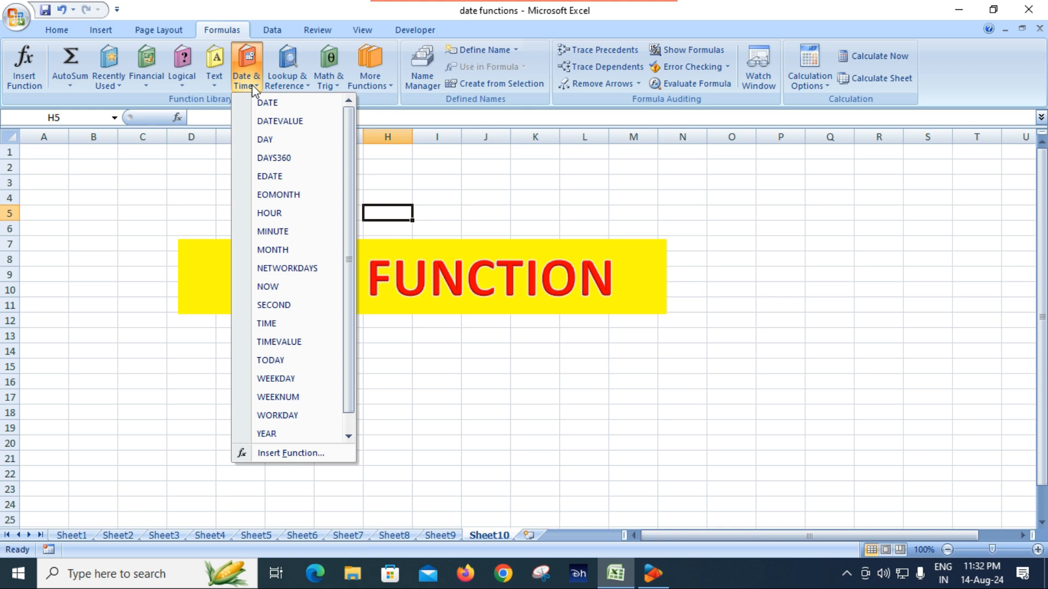
left_click(183, 86)
left_click(213, 87)
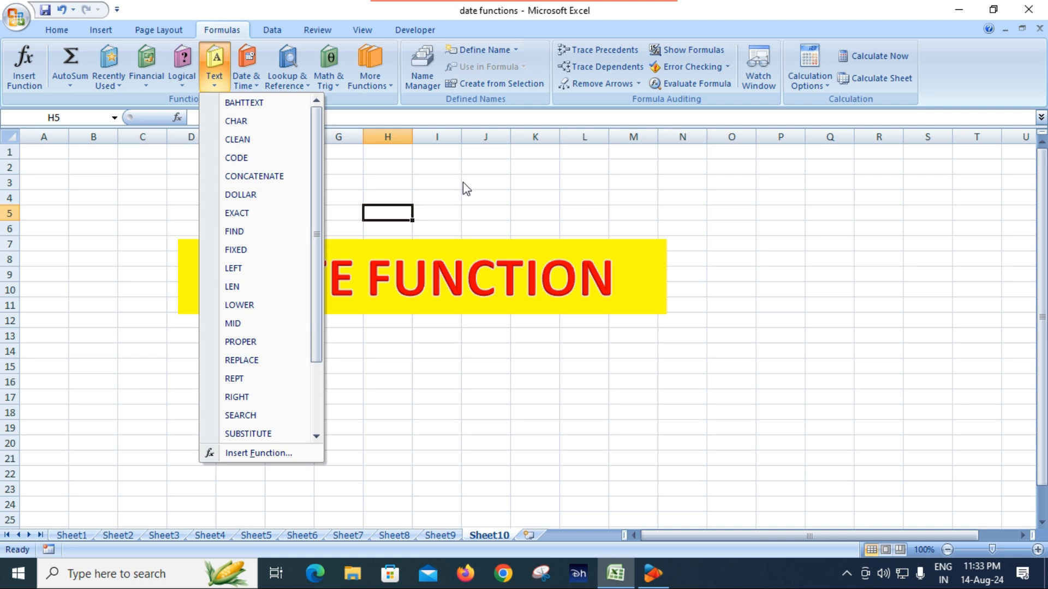
left_click(461, 203)
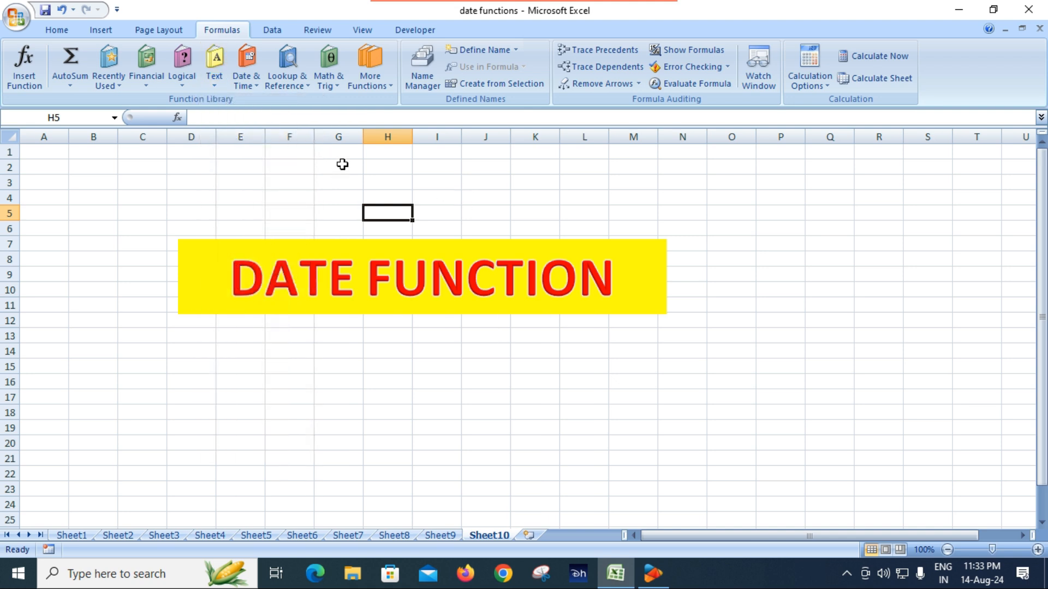
left_click(247, 87)
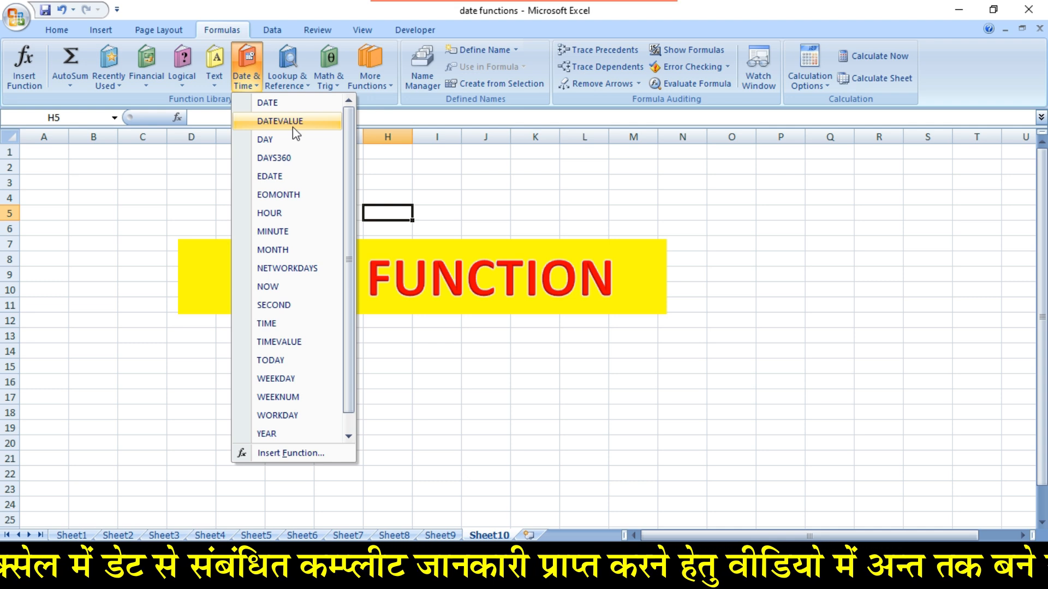
left_click(431, 179)
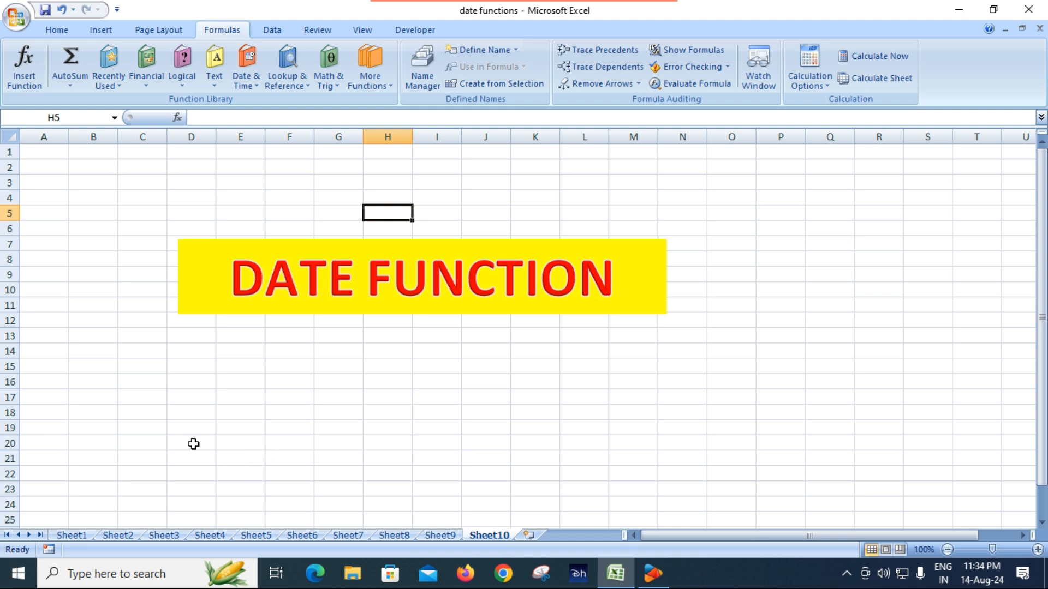
Step: Review the table of date functions on Sheet1, including its serial number, function name and description columns
left_click(73, 536)
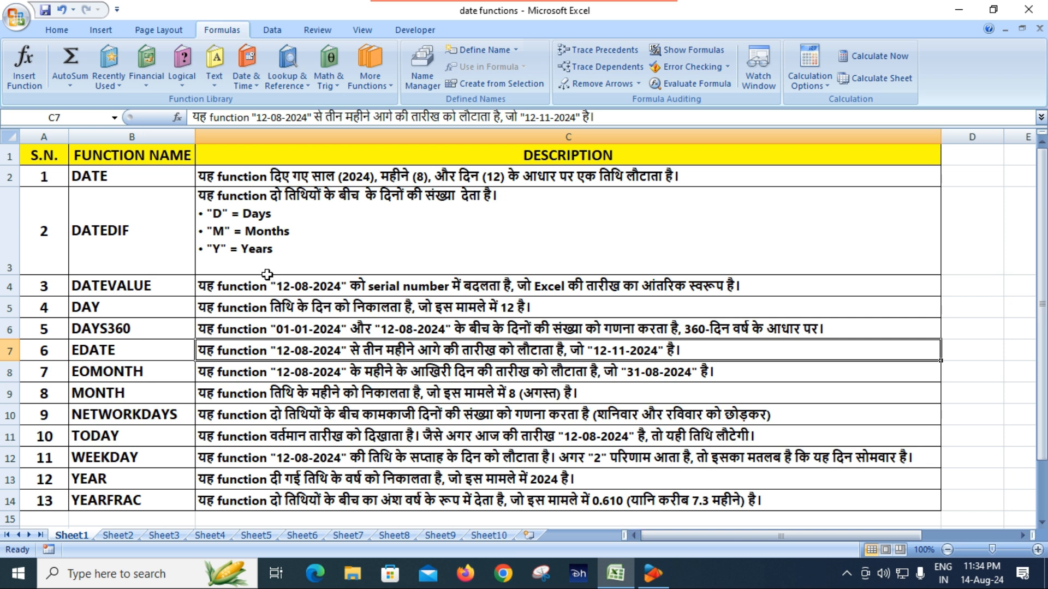
left_click(58, 158)
left_click(110, 160)
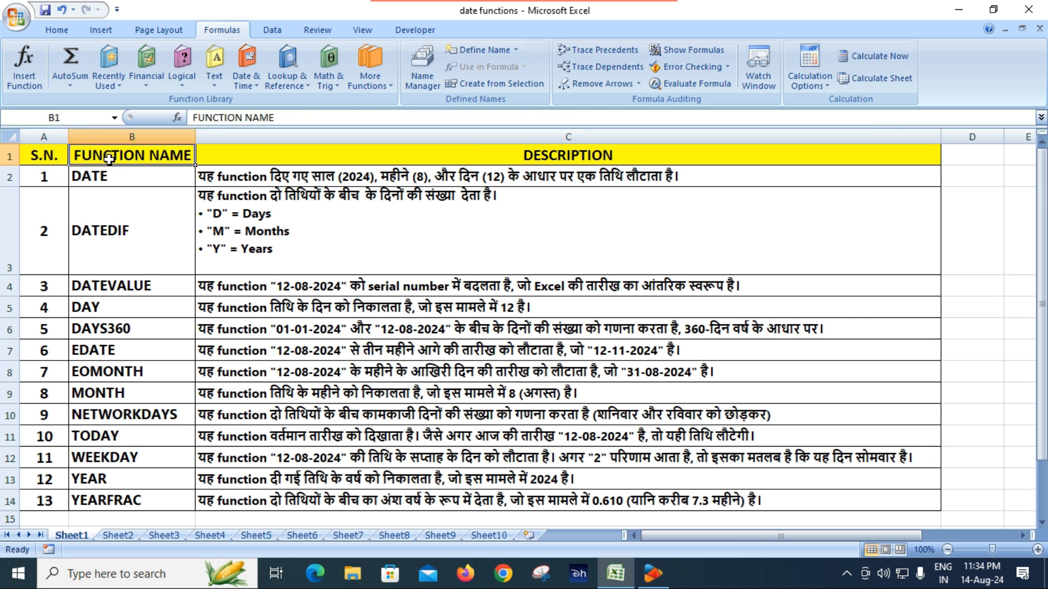
left_click(464, 161)
left_click(136, 177)
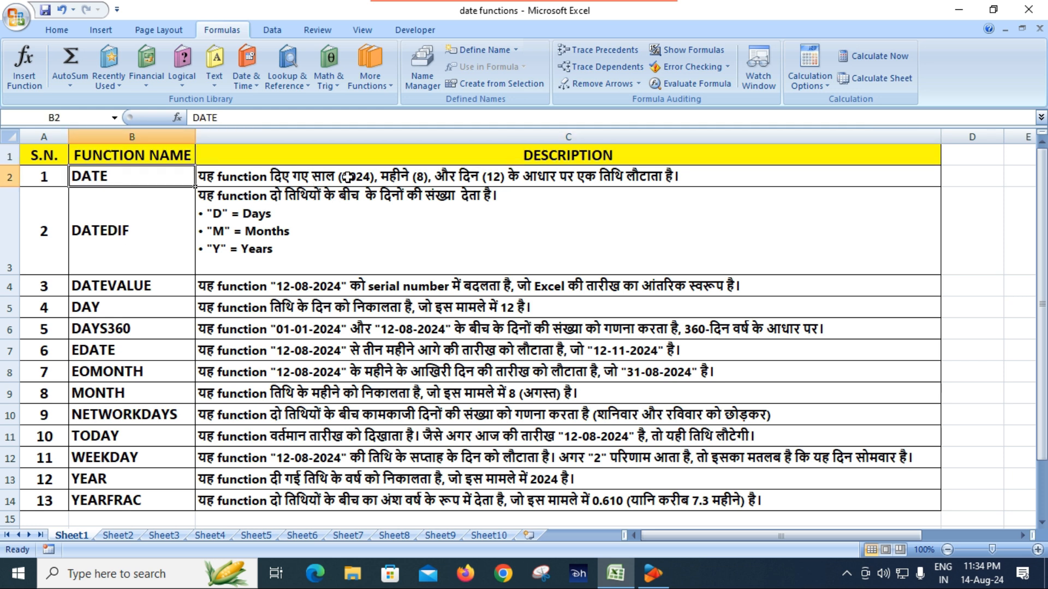
left_click(131, 322)
Step: Highlight the DATE function name in cell B2 of Sheet1 with a green fill
left_click(129, 181)
left_click(56, 32)
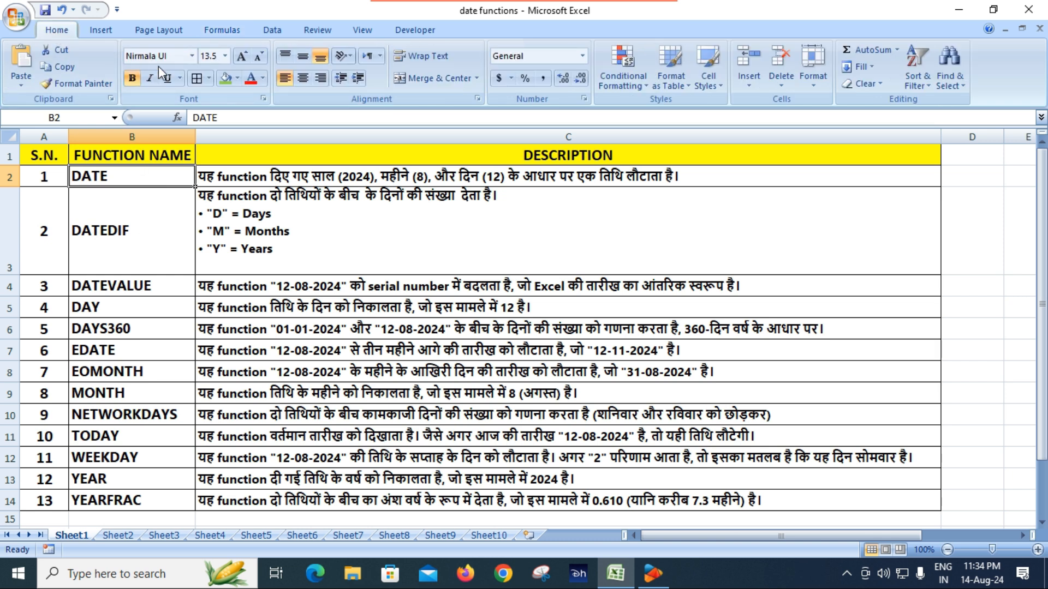
left_click(225, 78)
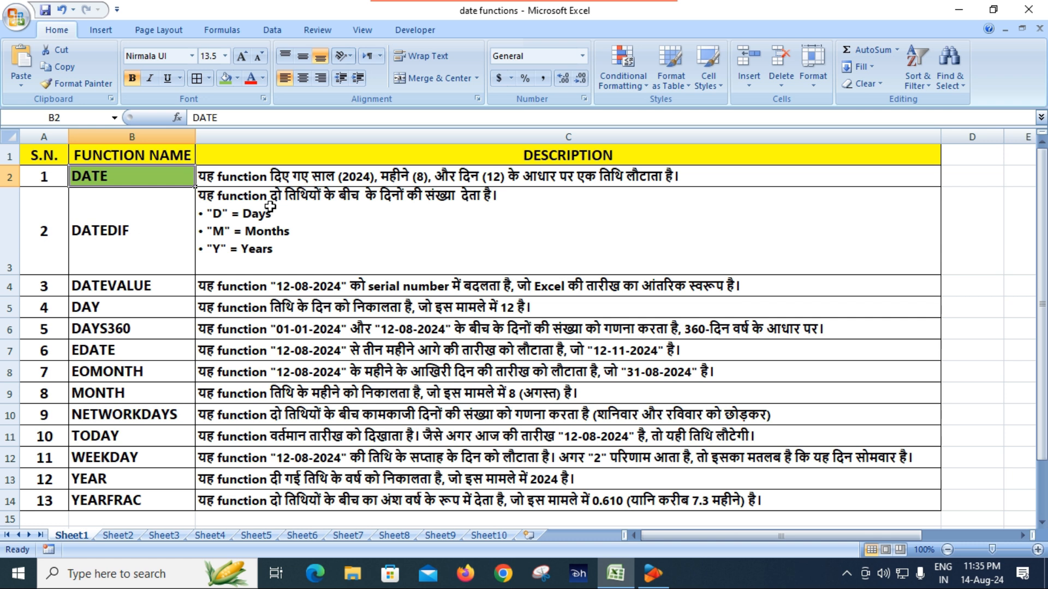
Step: Open Sheet2 and examine the DAY, MONTH, YEAR and DATE column headers
left_click(123, 536)
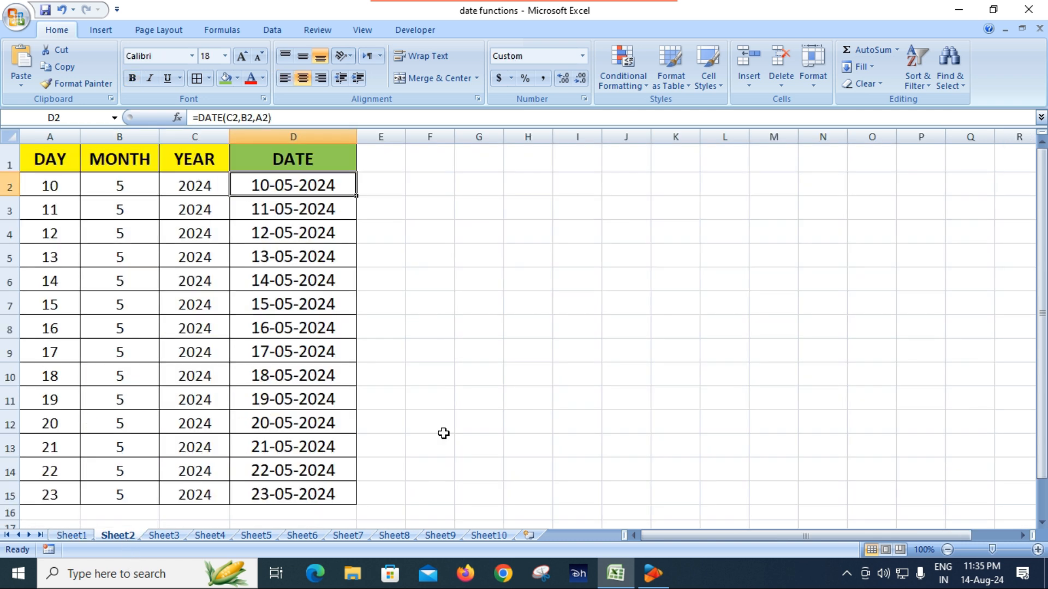
left_click(1037, 551)
left_click(1038, 551)
left_click(1037, 550)
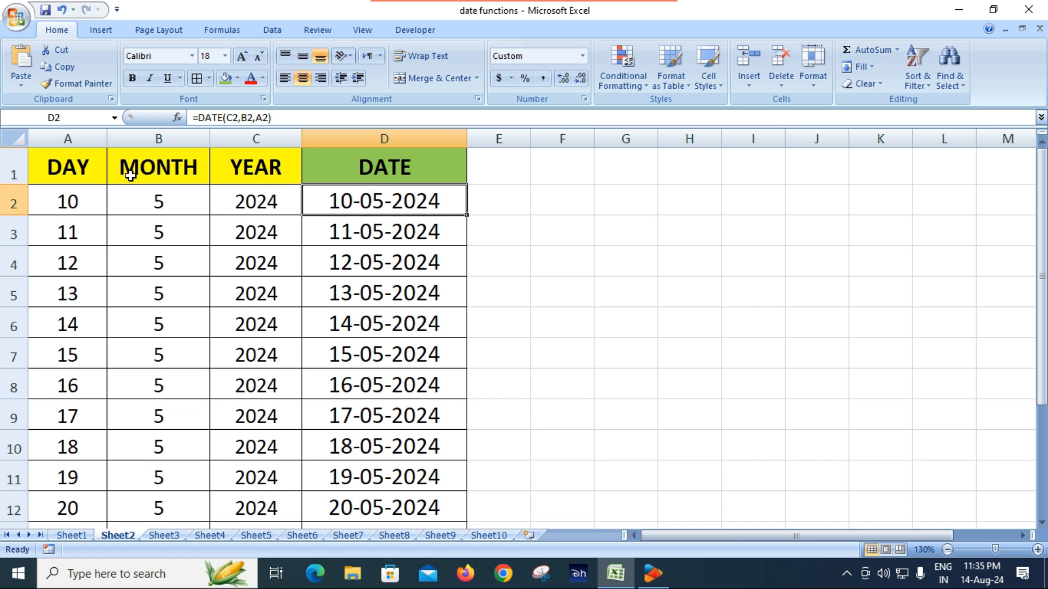
left_click(83, 168)
left_click(150, 169)
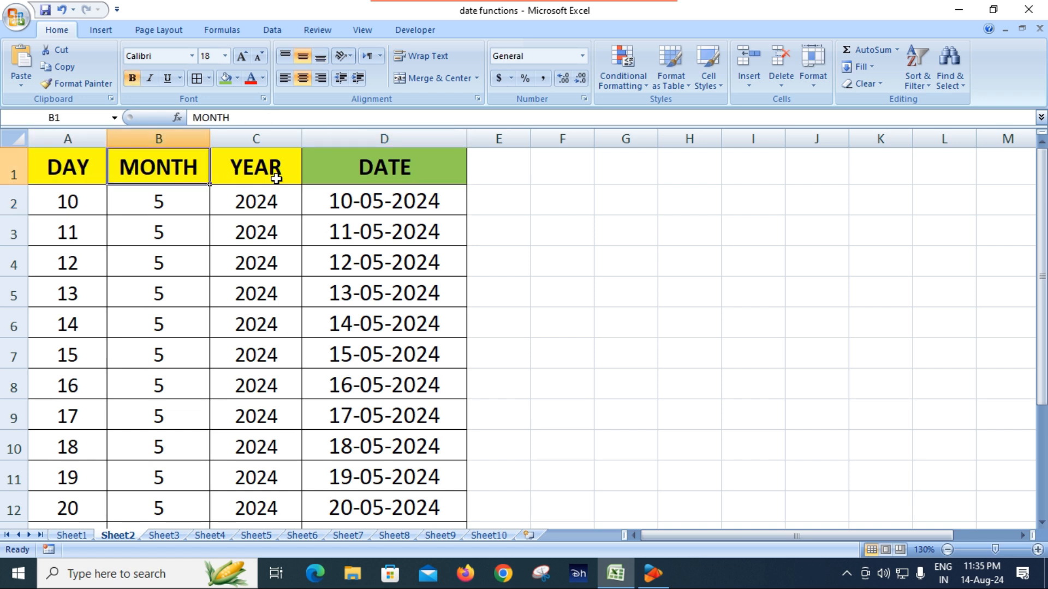
left_click(277, 174)
left_click(415, 167)
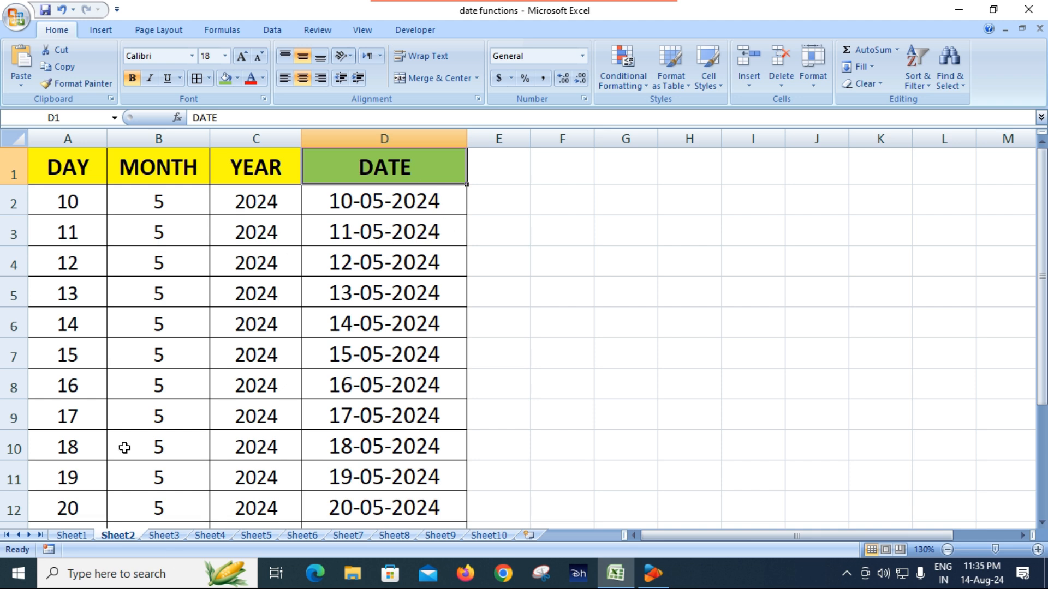
Step: Glance at the practice tables on Sheet3, Sheet5 and Sheet6, then return to Sheet2
left_click(165, 535)
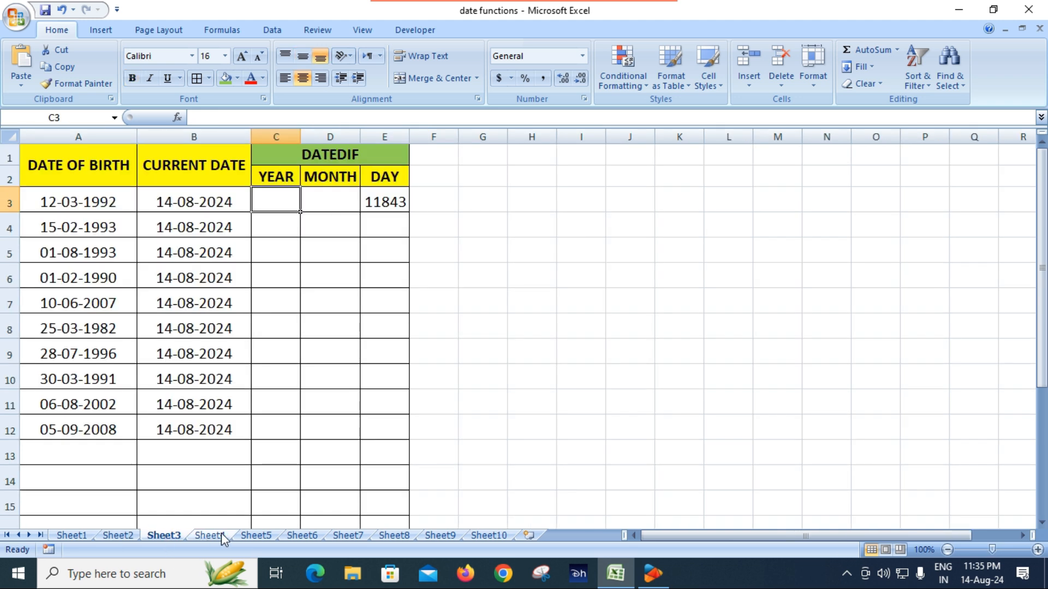
left_click(256, 535)
left_click(302, 535)
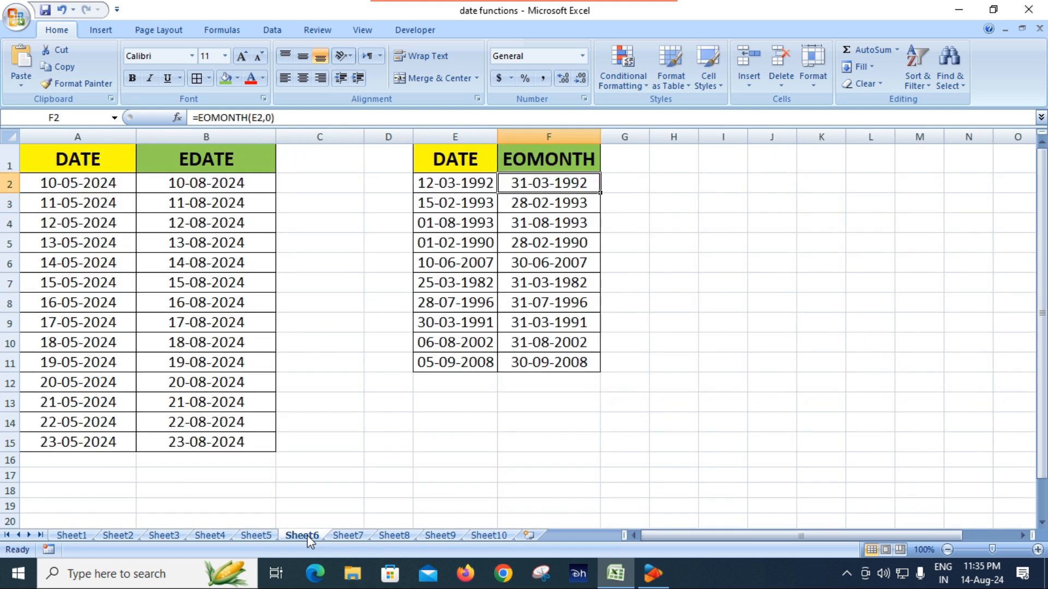
left_click(122, 536)
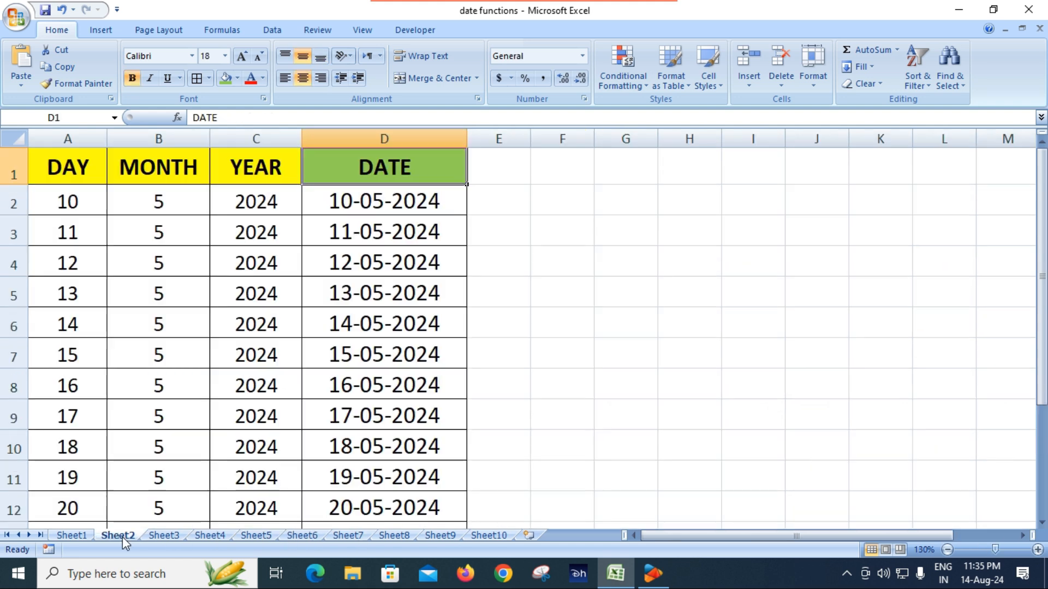
Step: Examine the DATE column on Sheet2 and the day, month and year values in row 2
left_click(600, 307)
left_click_drag(402, 205, 402, 456)
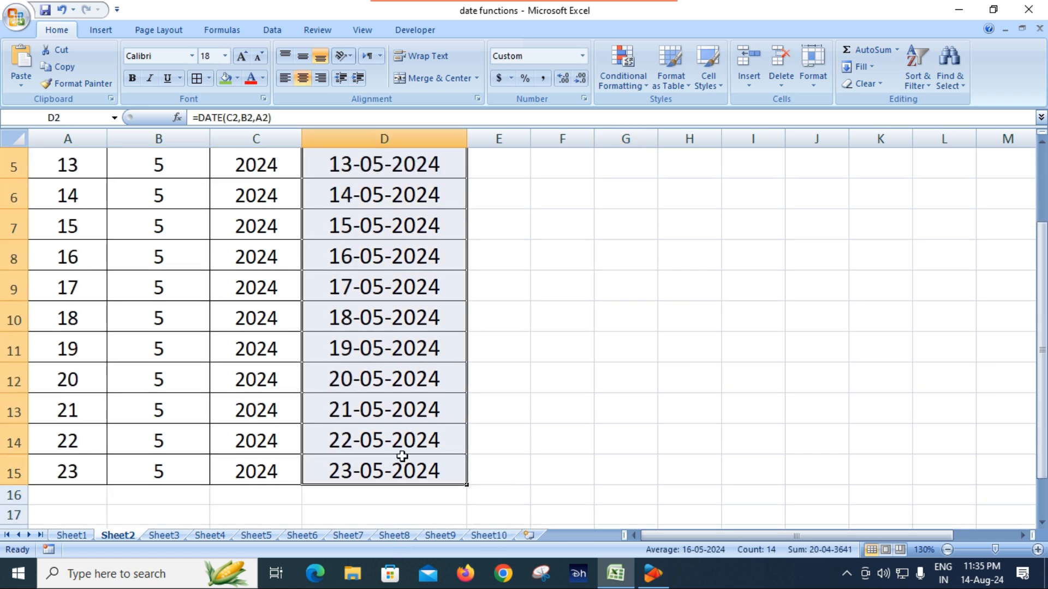
scroll(403, 456, "up", 2)
left_click(54, 200)
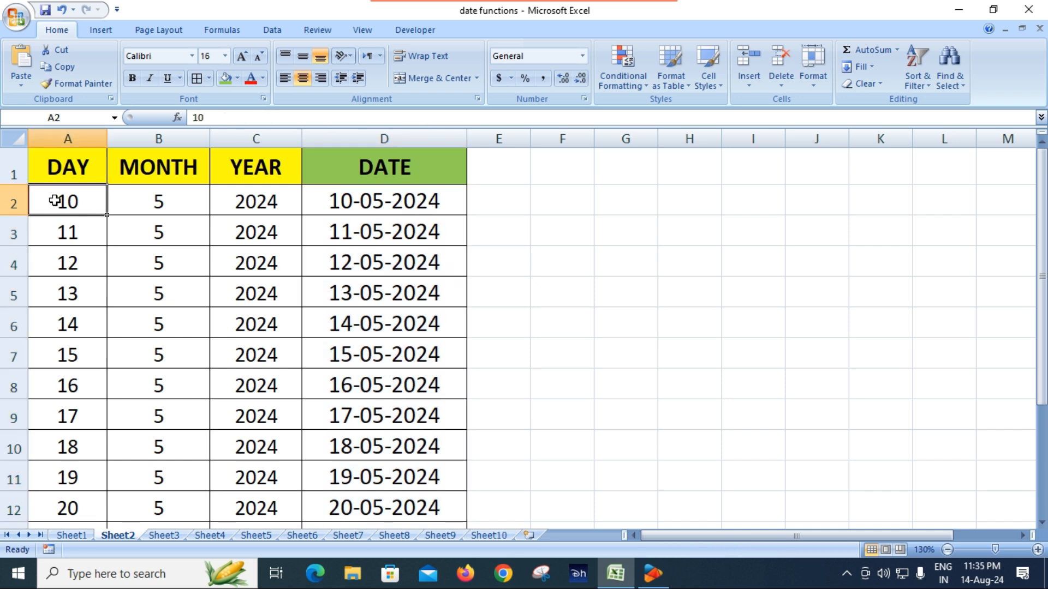
left_click(170, 203)
left_click(278, 206)
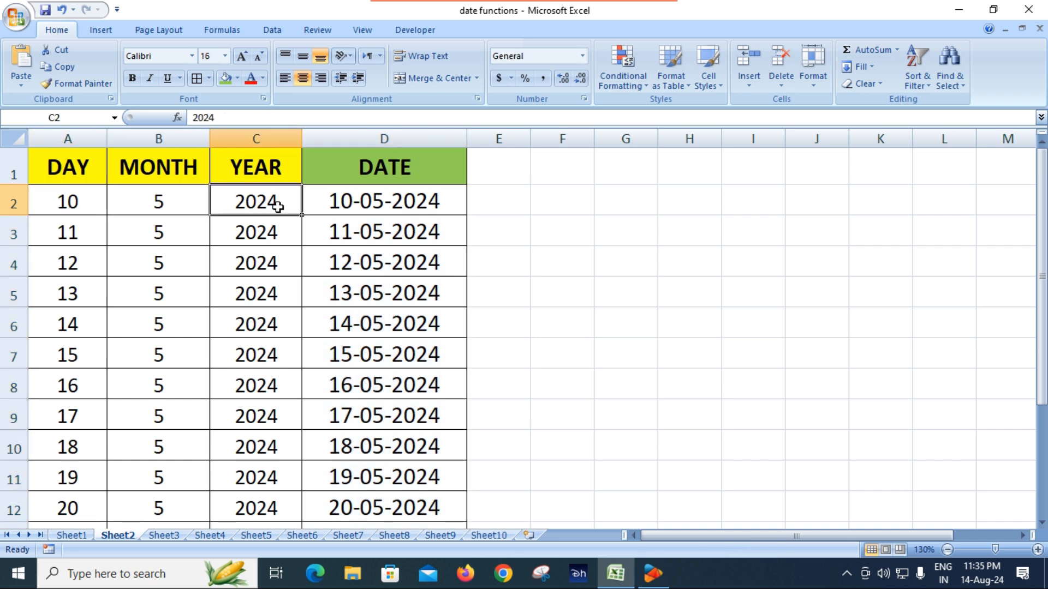
left_click(68, 202)
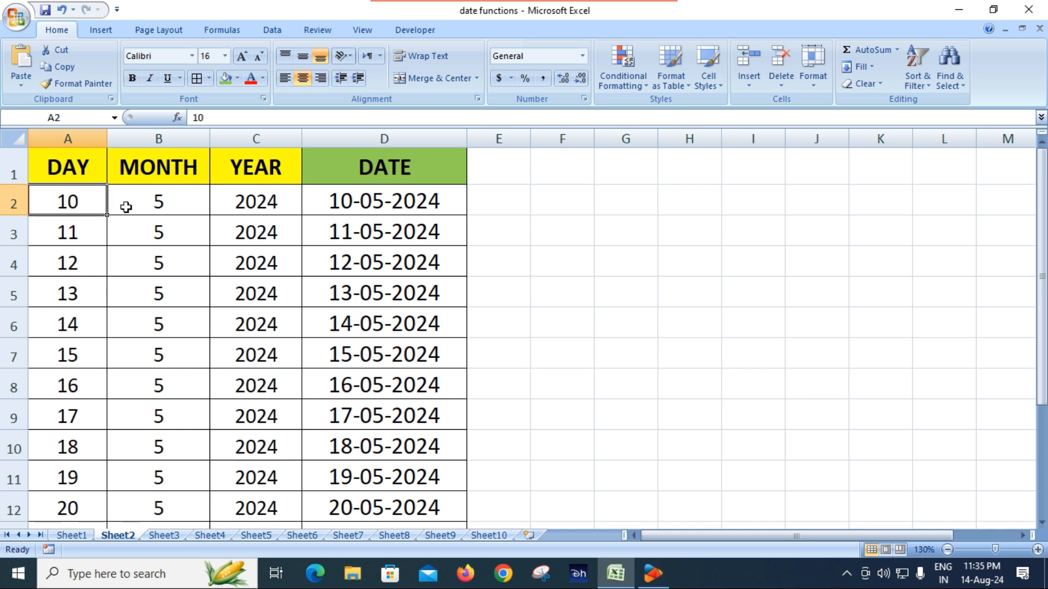
left_click(174, 207)
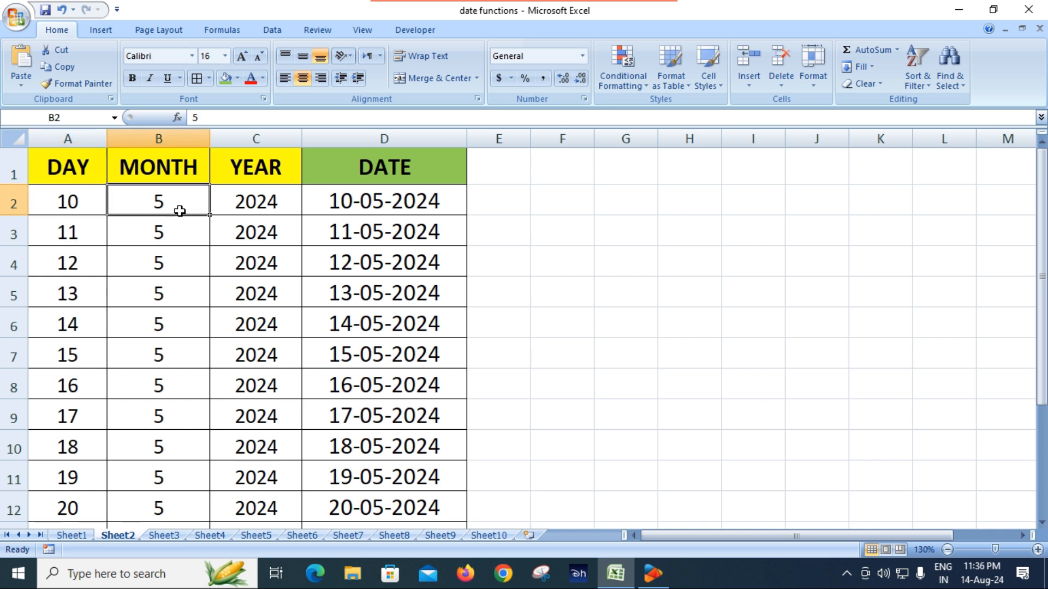
left_click(271, 205)
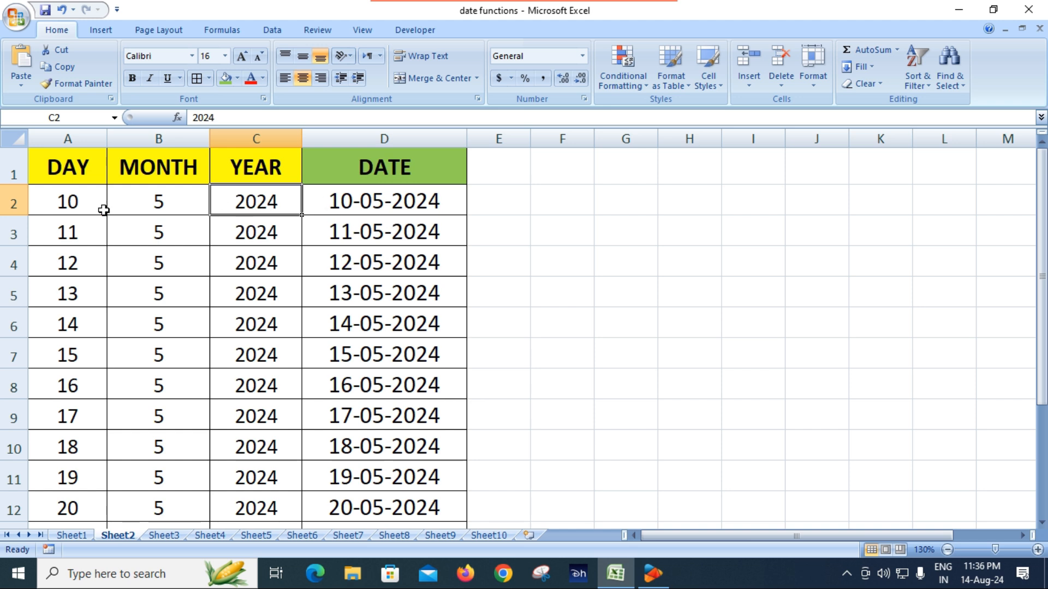
Step: Clear the existing DATE formulas from D2:D15 on Sheet2
left_click(364, 207)
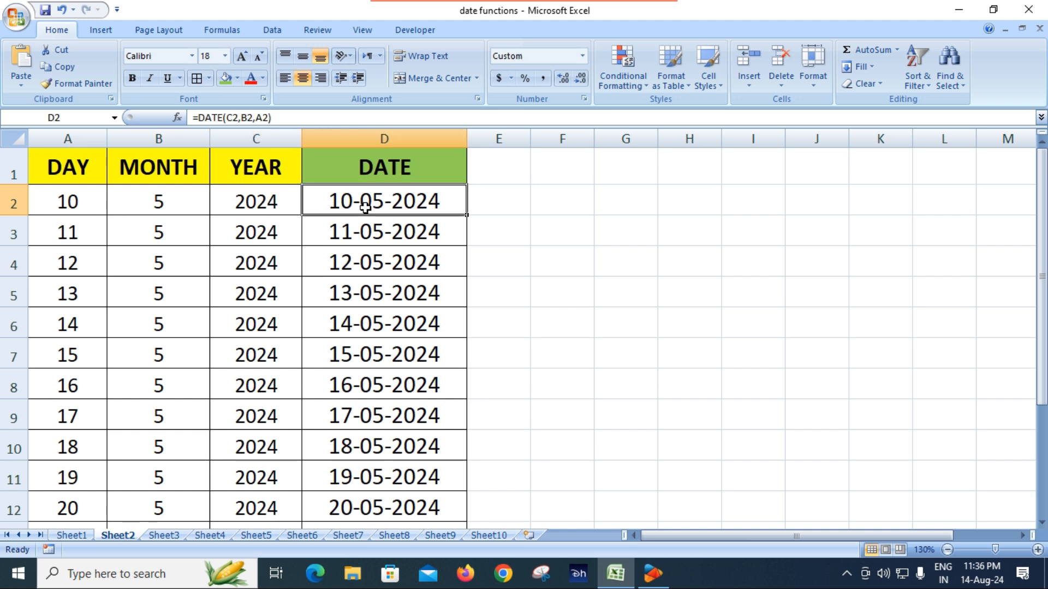
left_click_drag(365, 201, 386, 475)
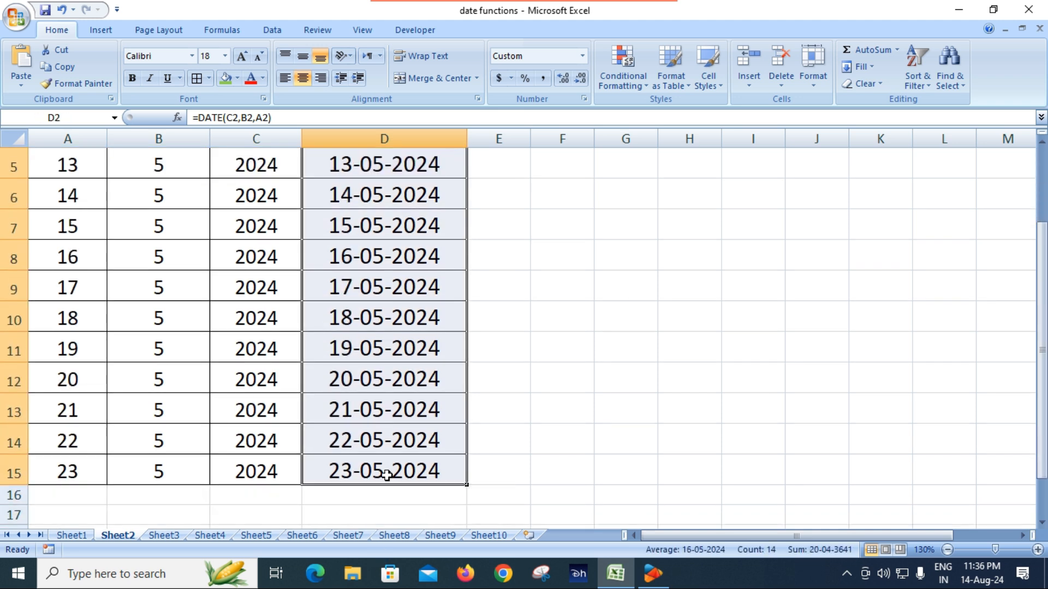
key("ctrl+z")
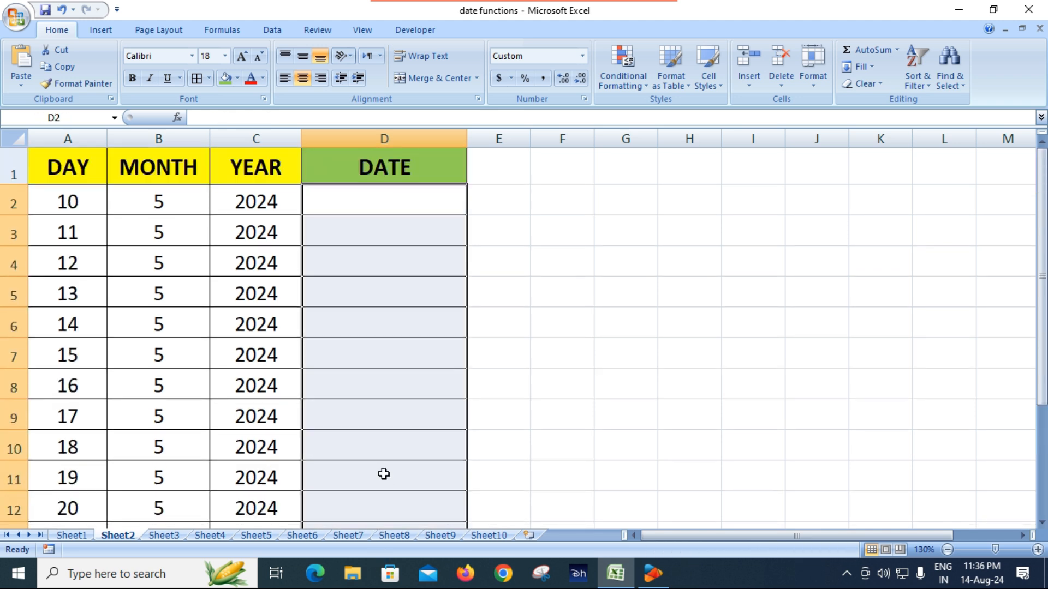
Step: Enter the formula =DATE(C2,B2,A2) in cell D2 on Sheet2 to build the date from year, month and day
left_click(388, 207)
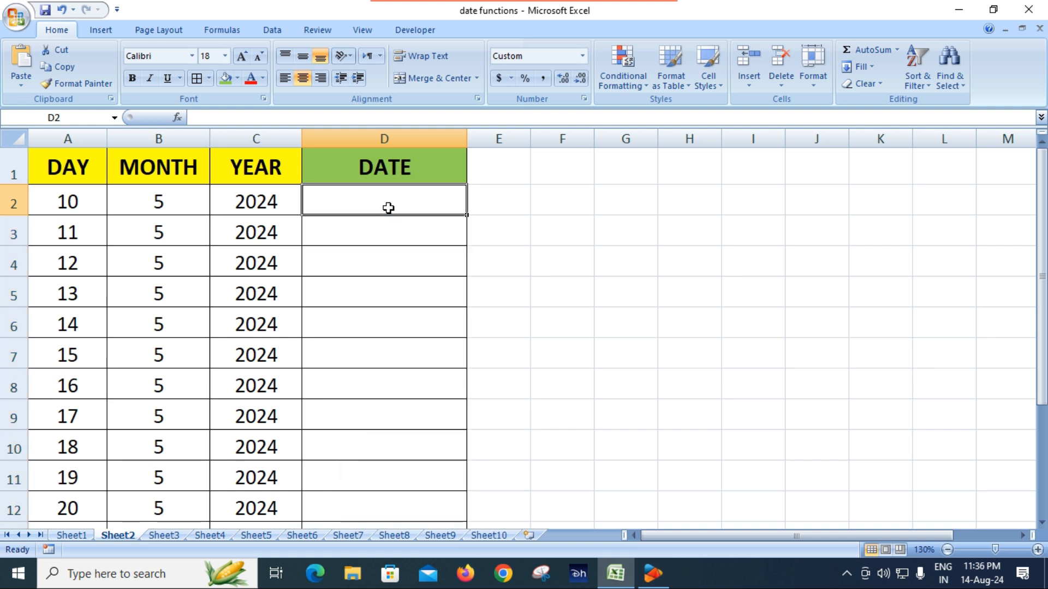
left_click(1037, 550)
left_click(1038, 549)
scroll(608, 416, "up", 1)
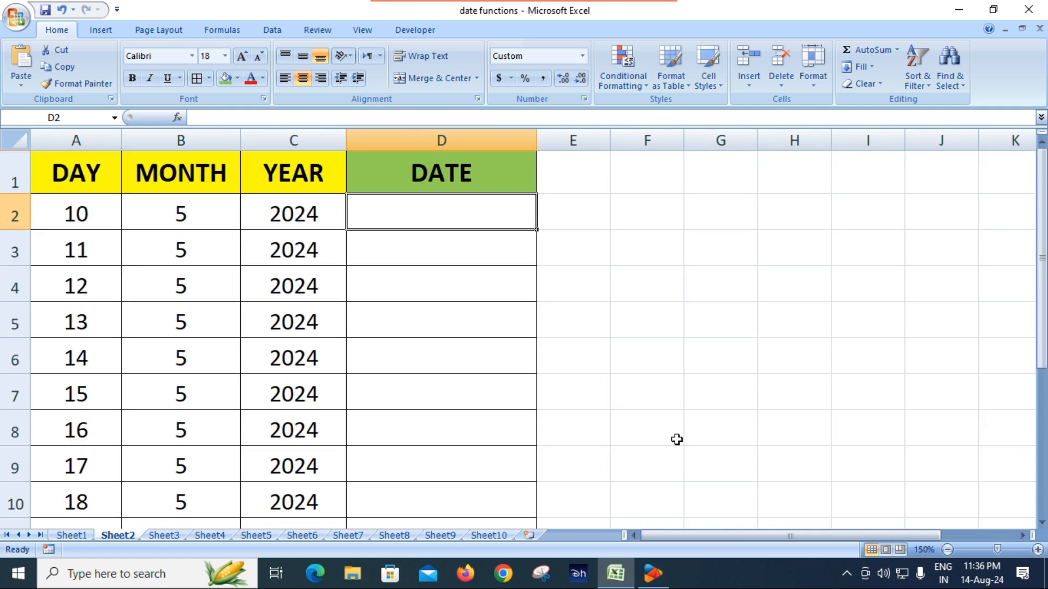
left_click(1038, 550)
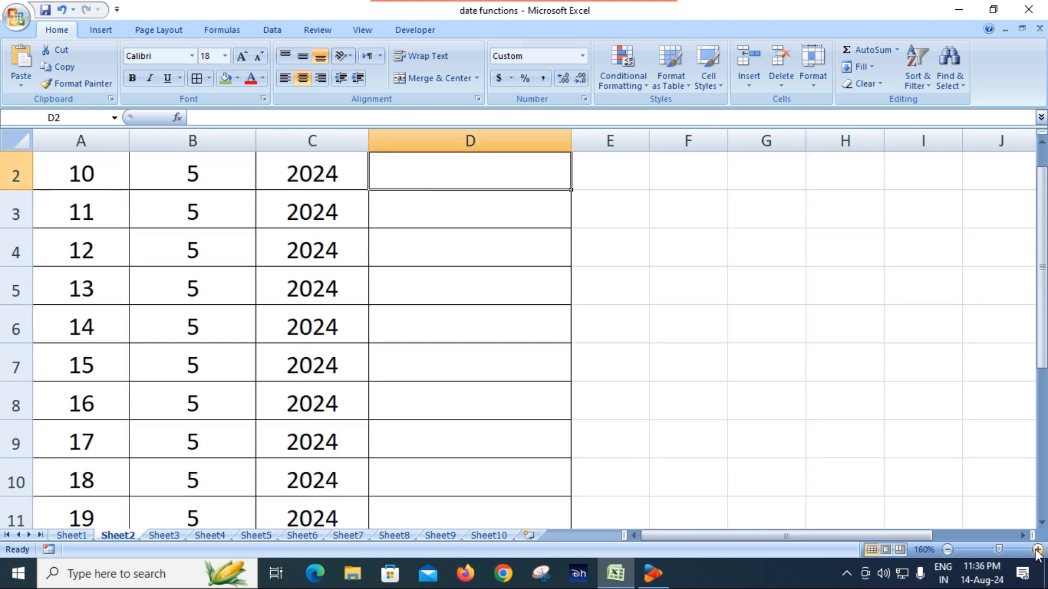
left_click(1037, 550)
scroll(657, 409, "up", 1)
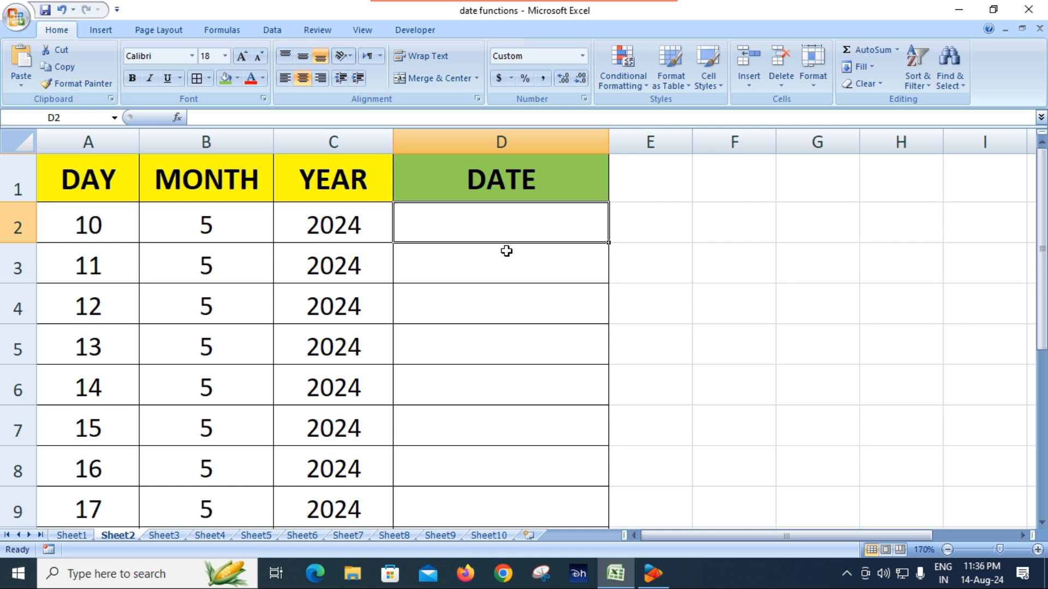
type("=")
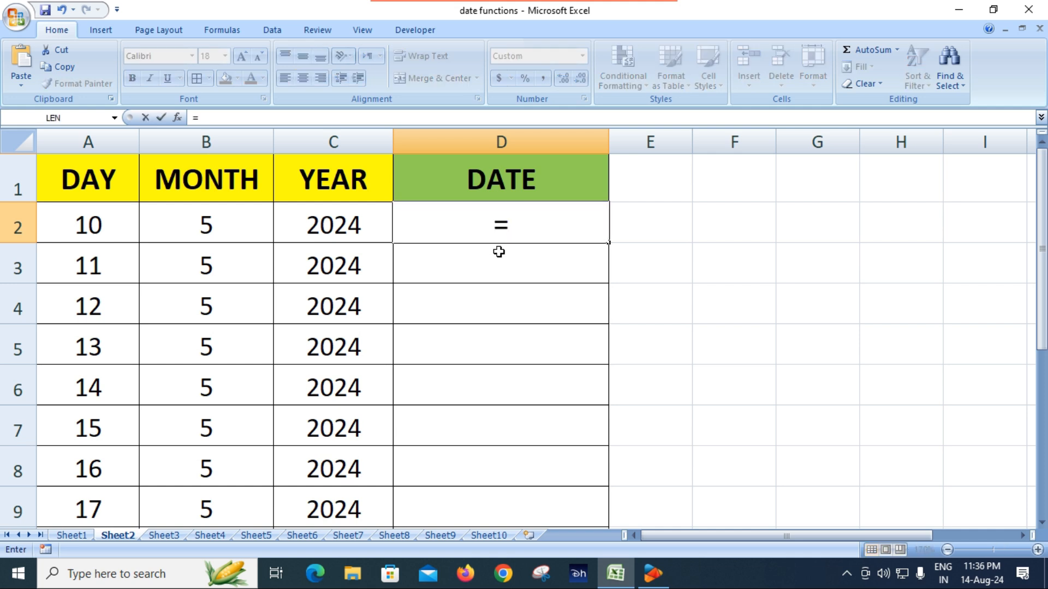
type("DATE(")
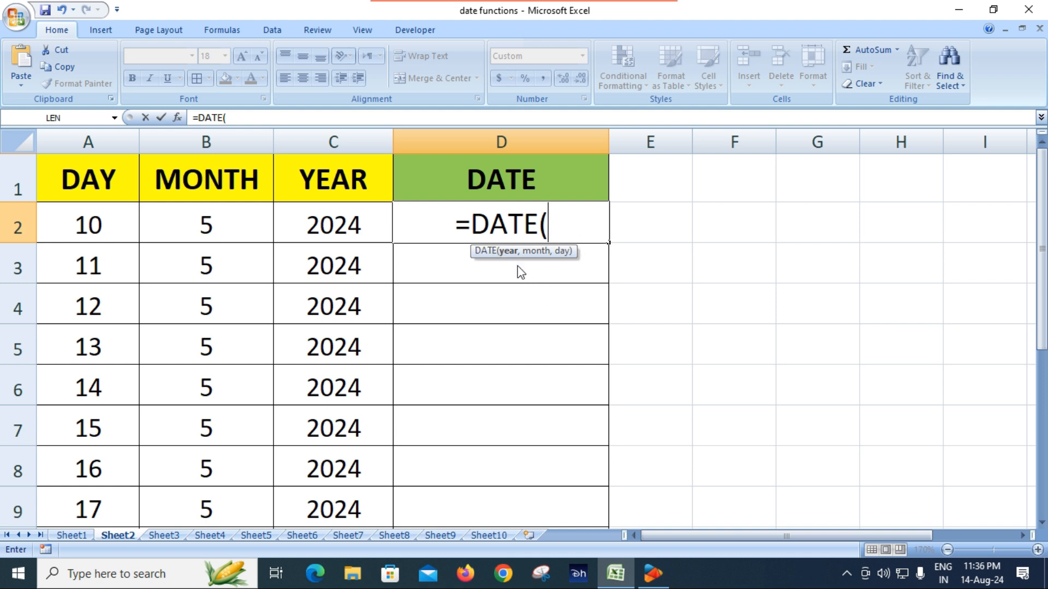
left_click(330, 226)
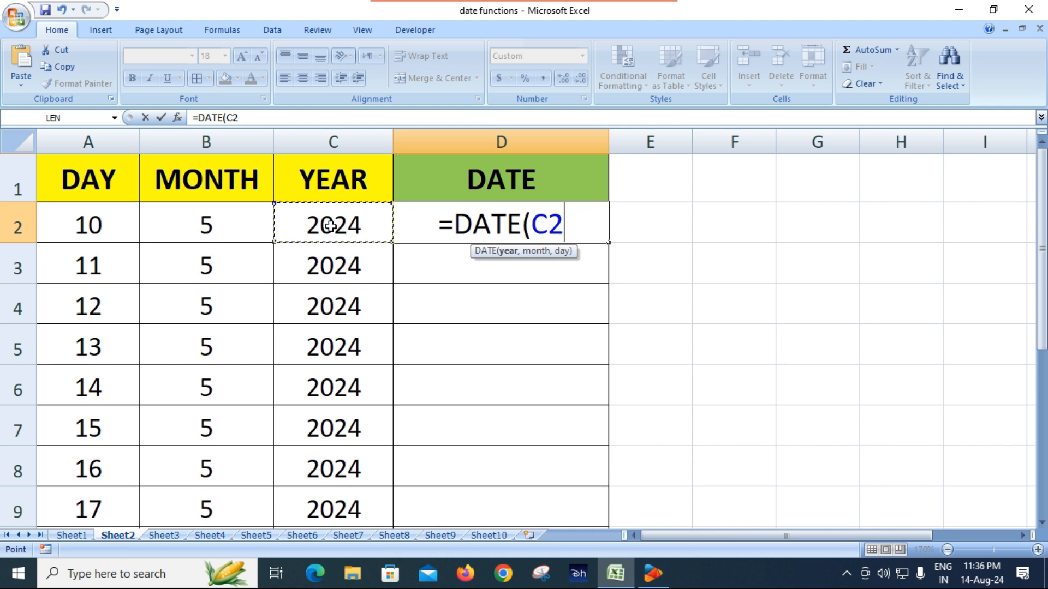
type(",")
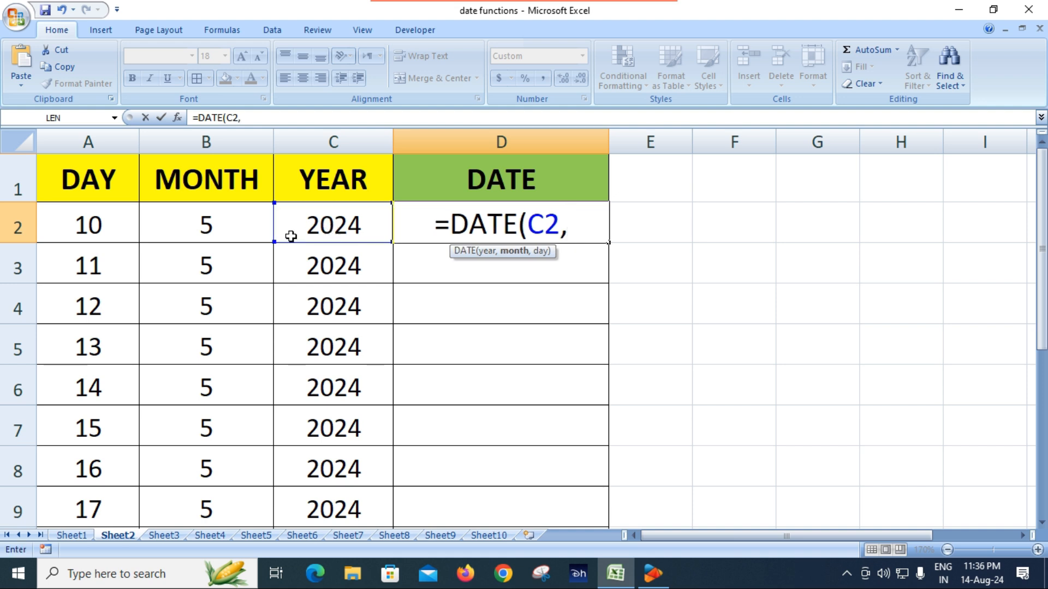
left_click(232, 222)
type(",")
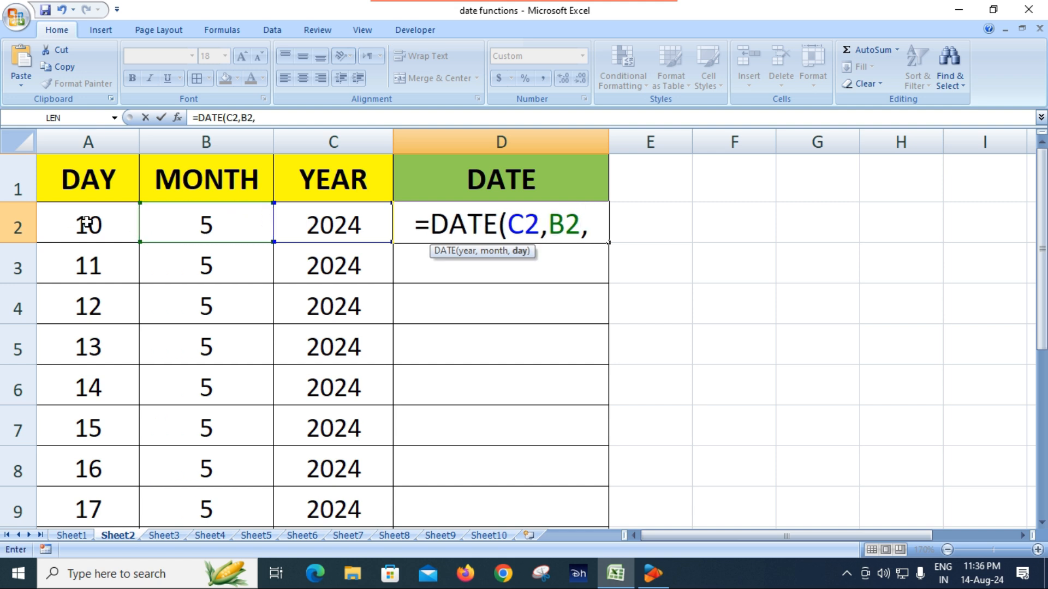
left_click(86, 223)
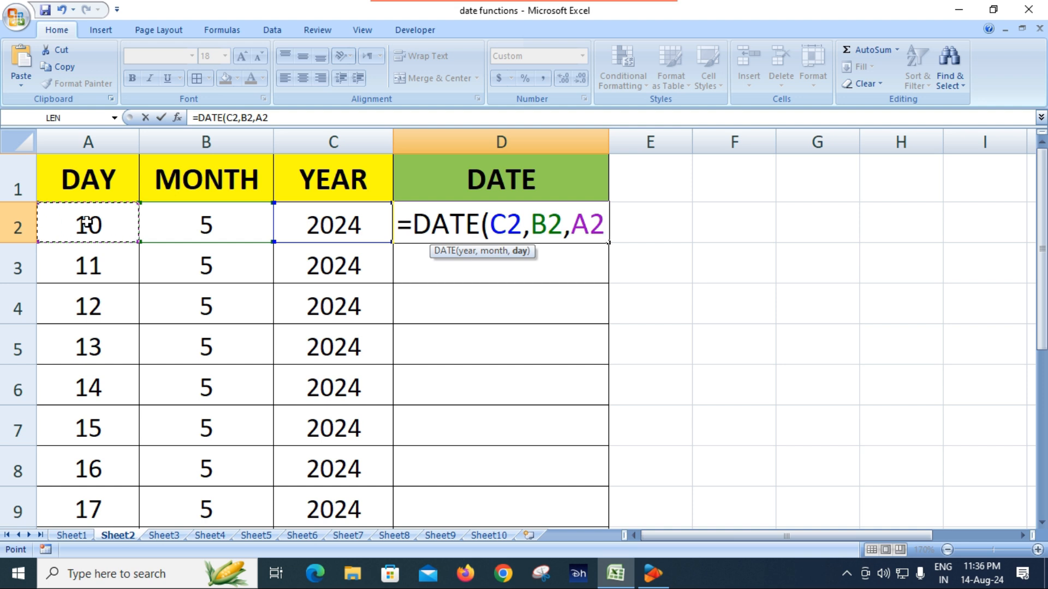
type(")")
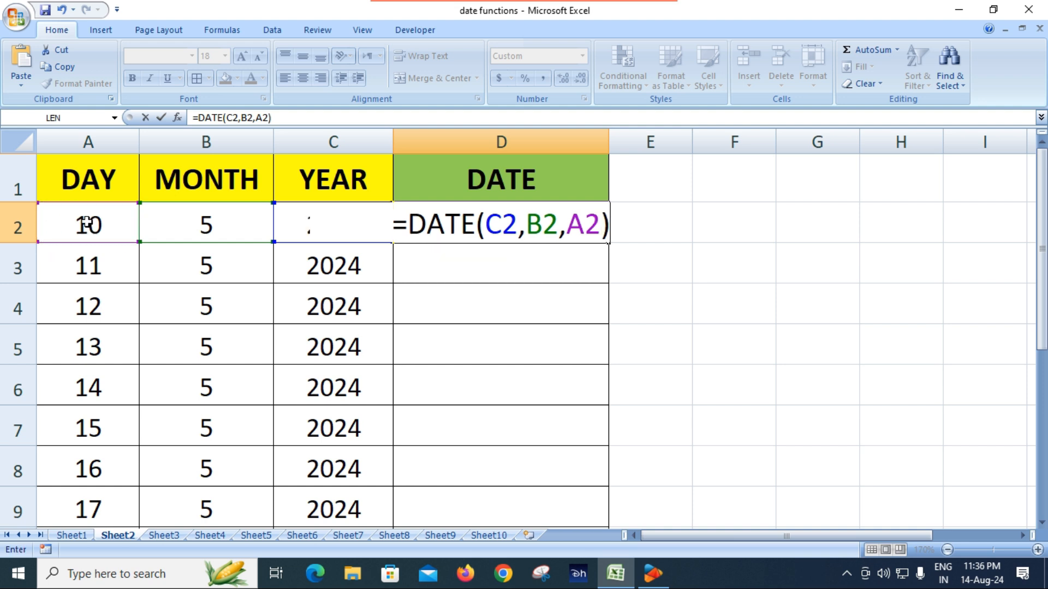
key("Return")
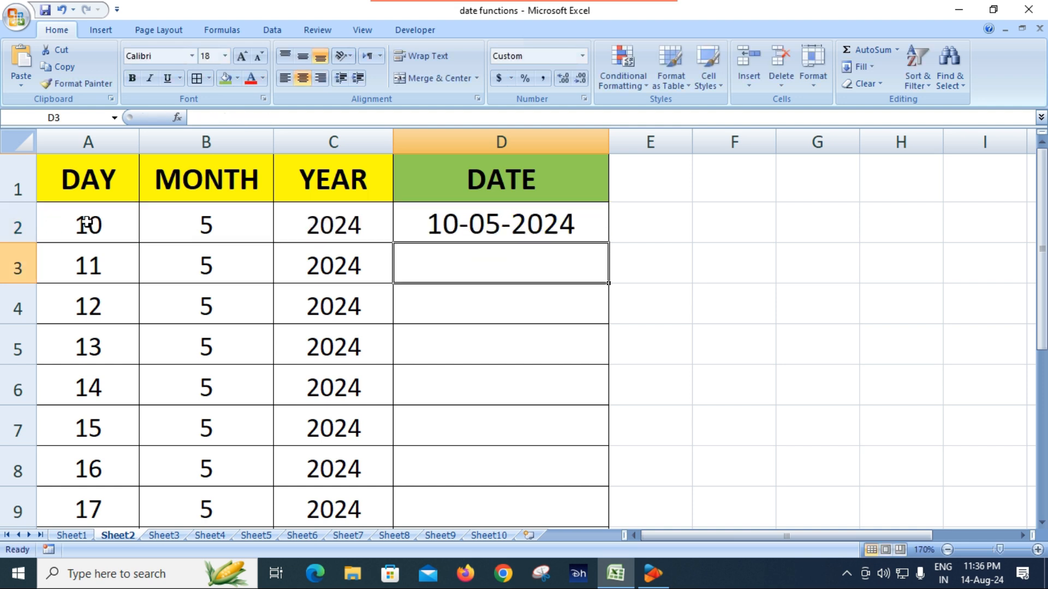
Step: Fill the DATE formula from D2 down through D15
left_click(437, 225)
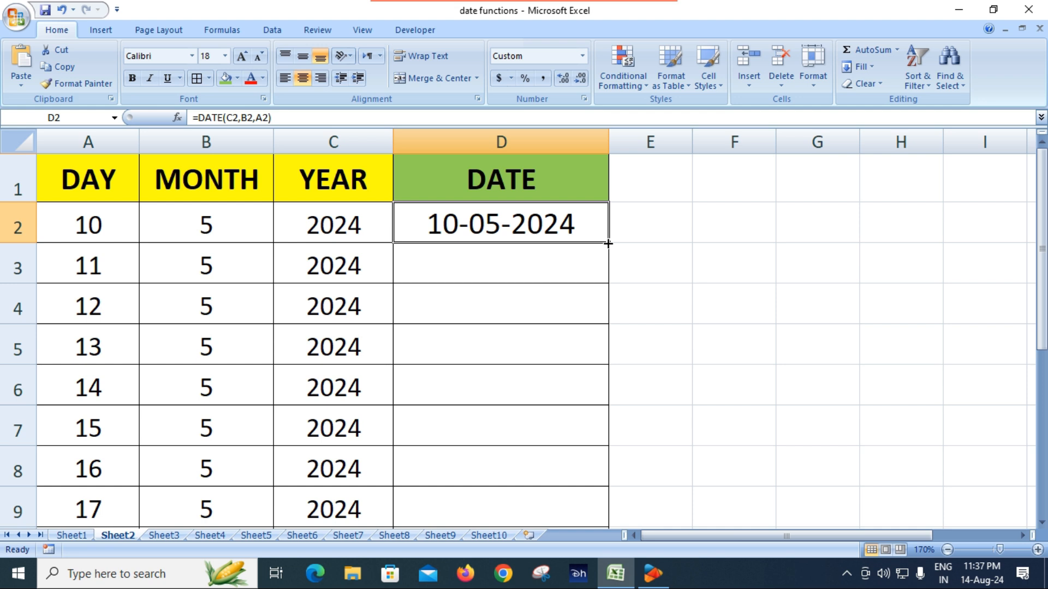
left_click_drag(608, 244, 587, 470)
scroll(439, 417, "up", 3)
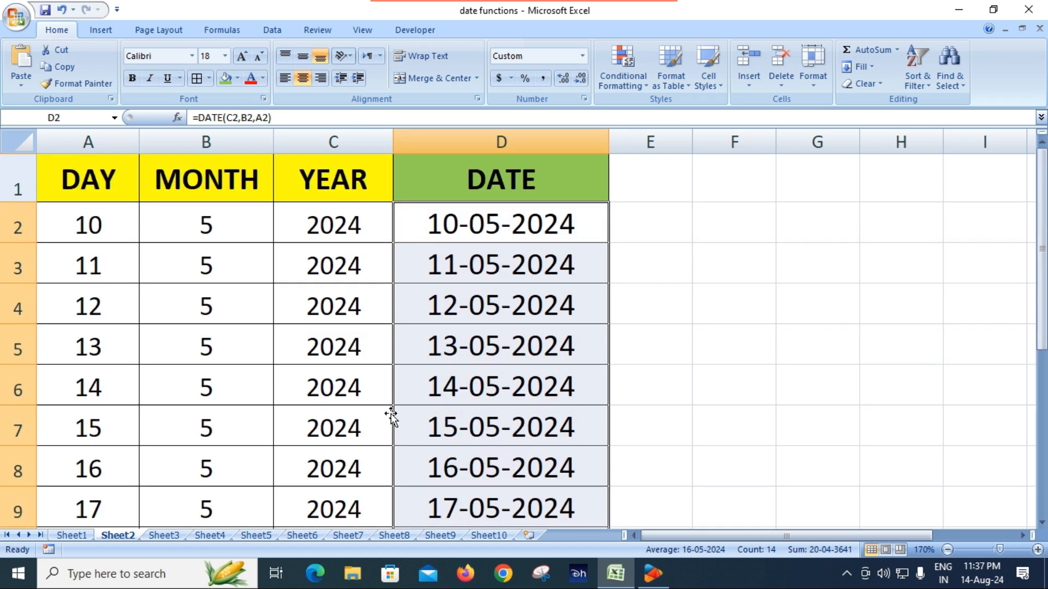
left_click(441, 393)
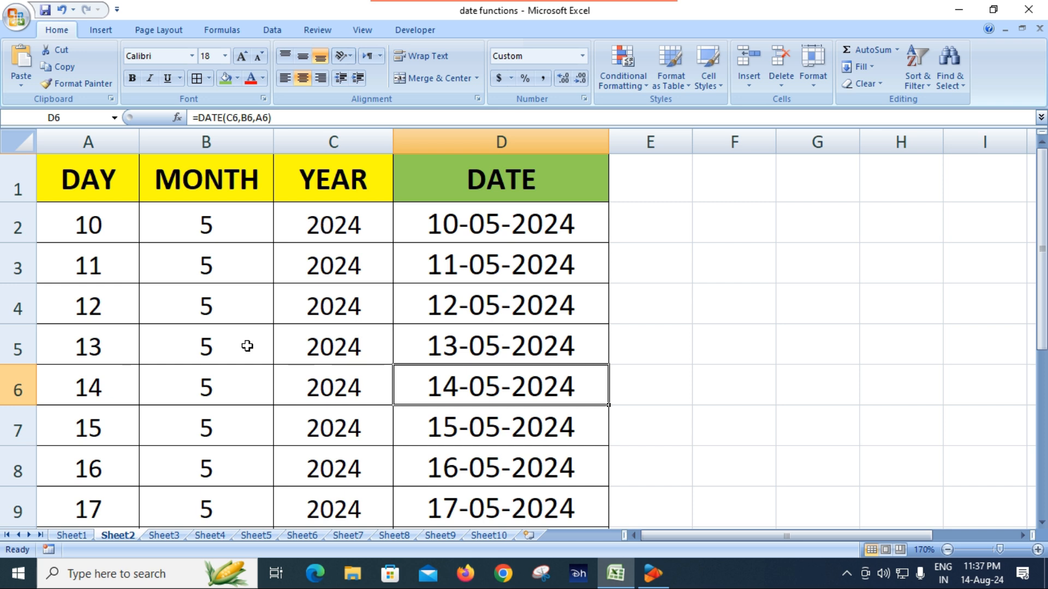
Step: Review the DATEDIF entry and its description in the function list on Sheet1
left_click(80, 534)
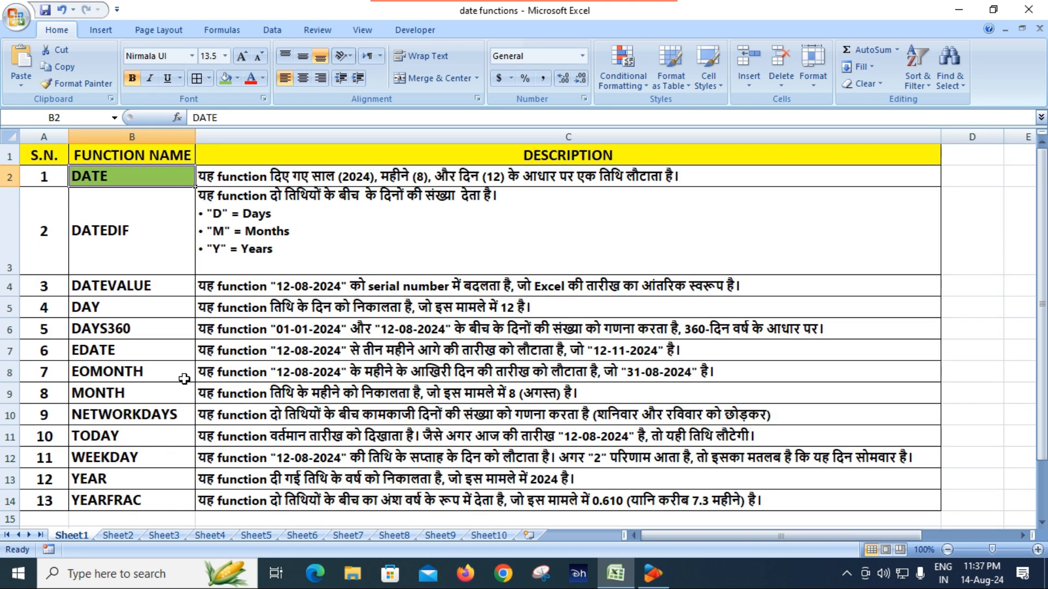
left_click(139, 228)
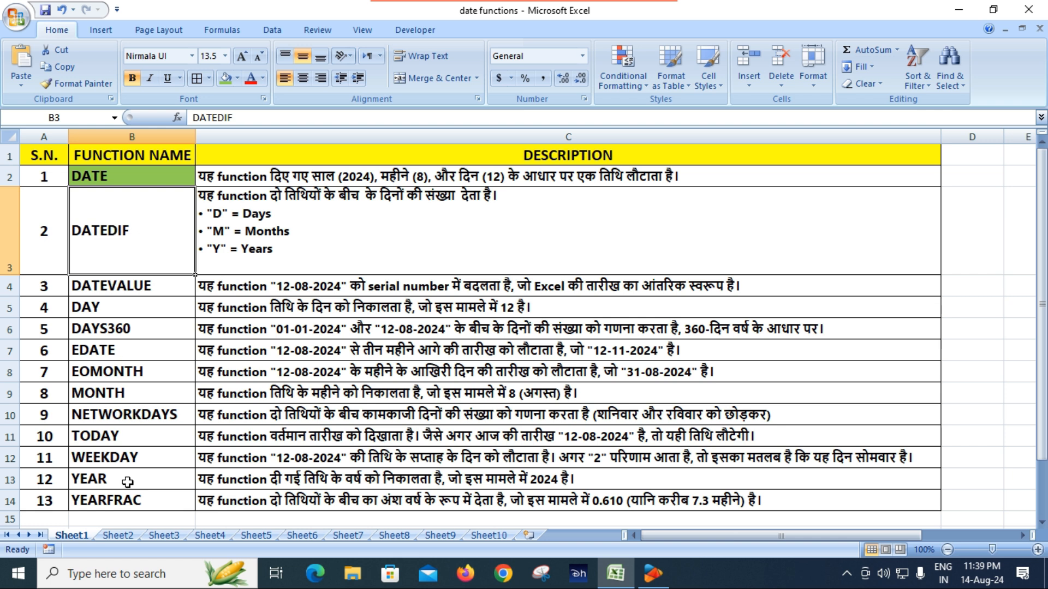
Step: Clear the existing DATEDIF formula from the DAY cell E3 on Sheet3
left_click(163, 535)
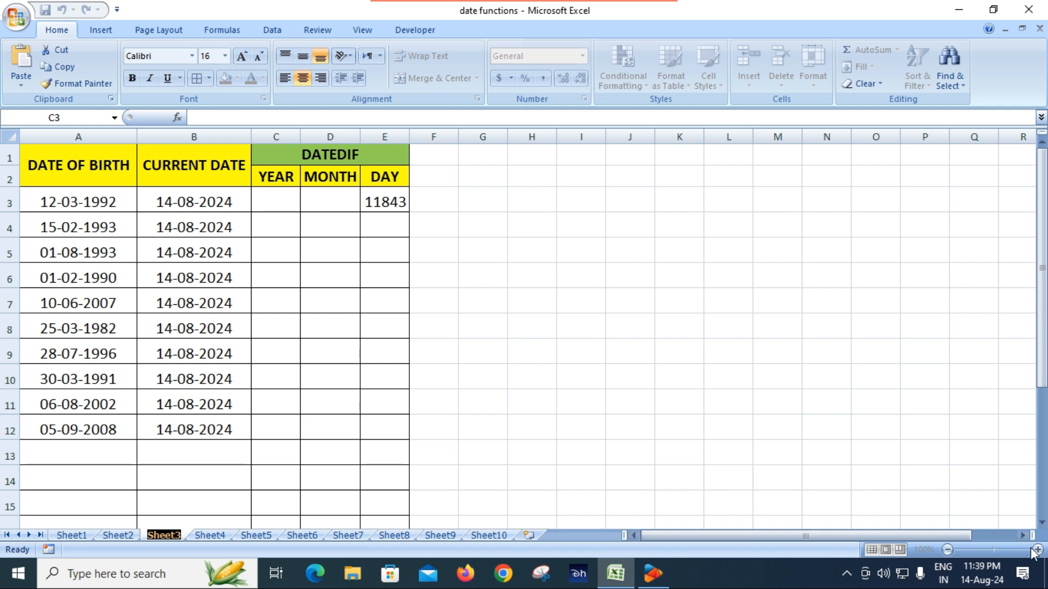
left_click(660, 445)
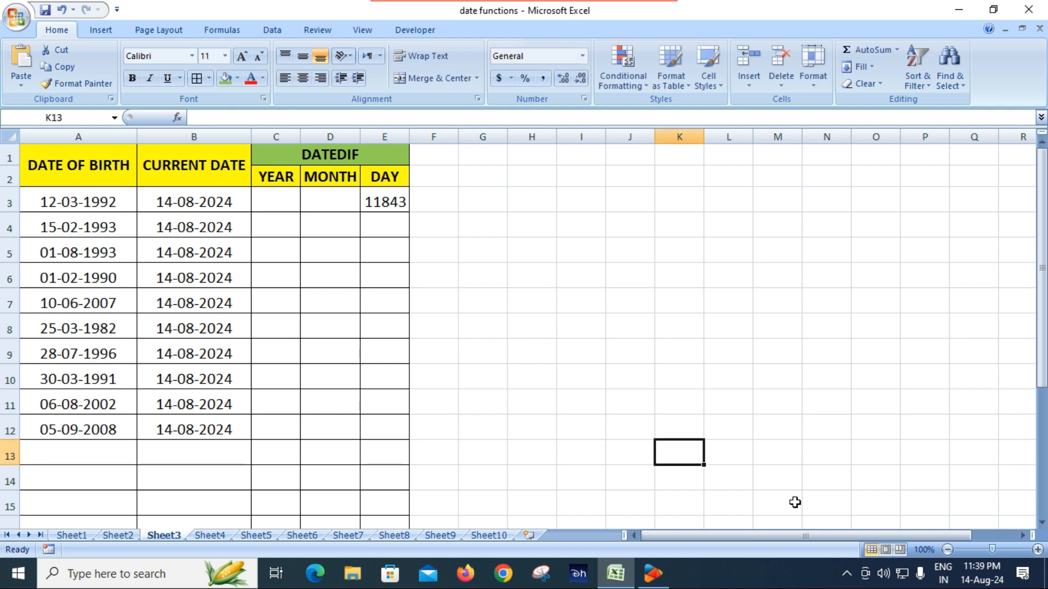
left_click(1037, 550)
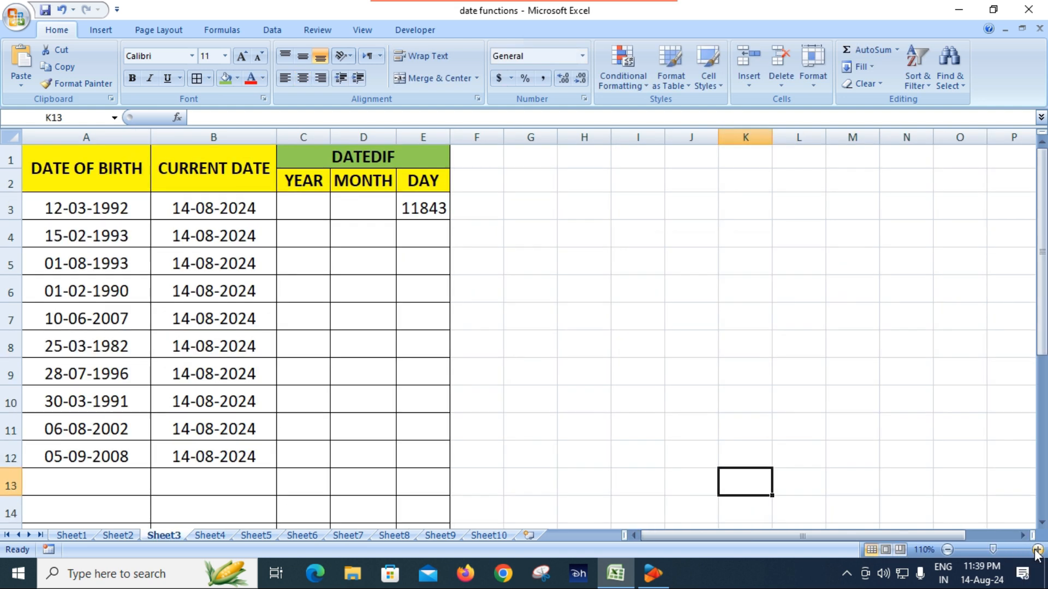
left_click(1037, 550)
left_click(1037, 551)
left_click(1037, 550)
left_click(1037, 550)
scroll(445, 437, "up", 2)
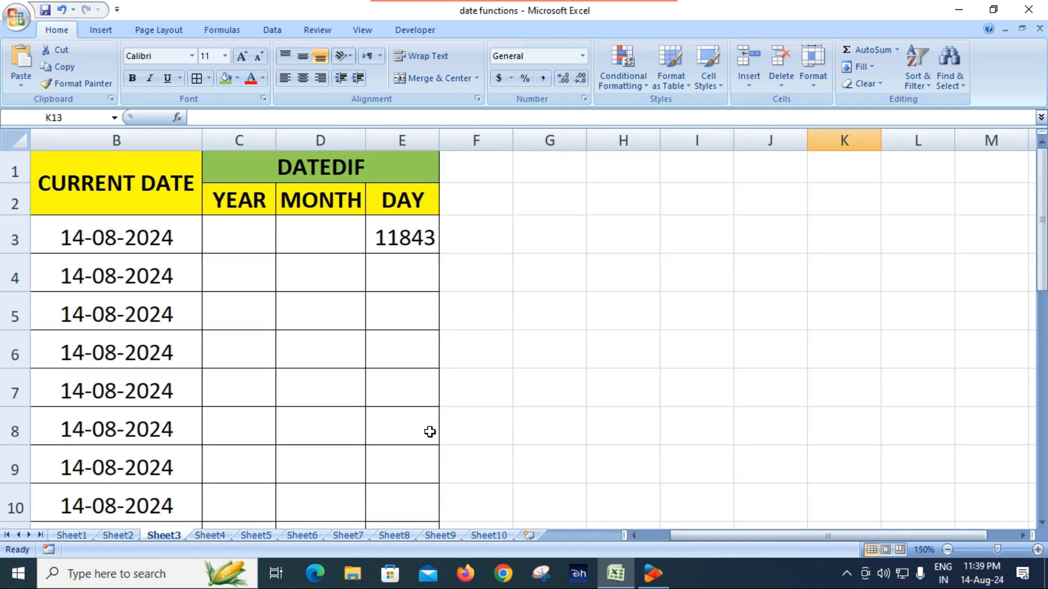
left_click_drag(786, 535, 747, 538)
left_click(90, 235)
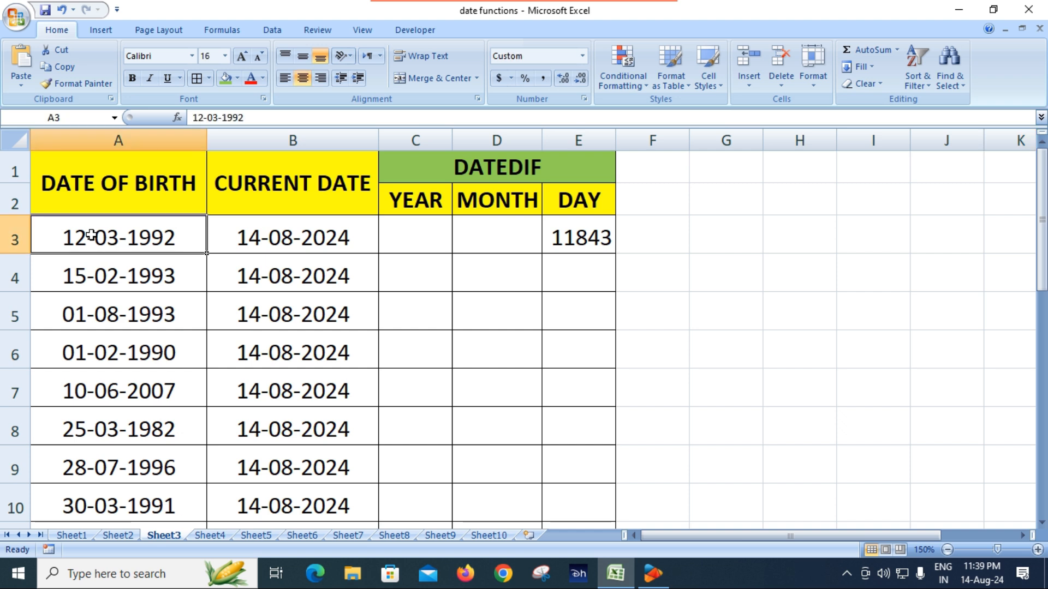
left_click(577, 244)
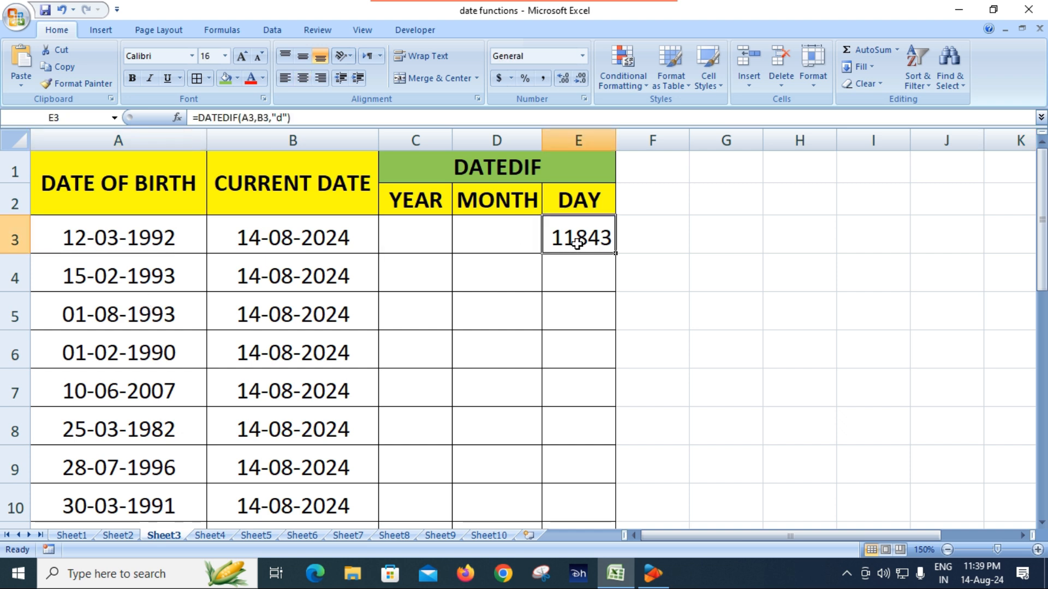
key("Delete")
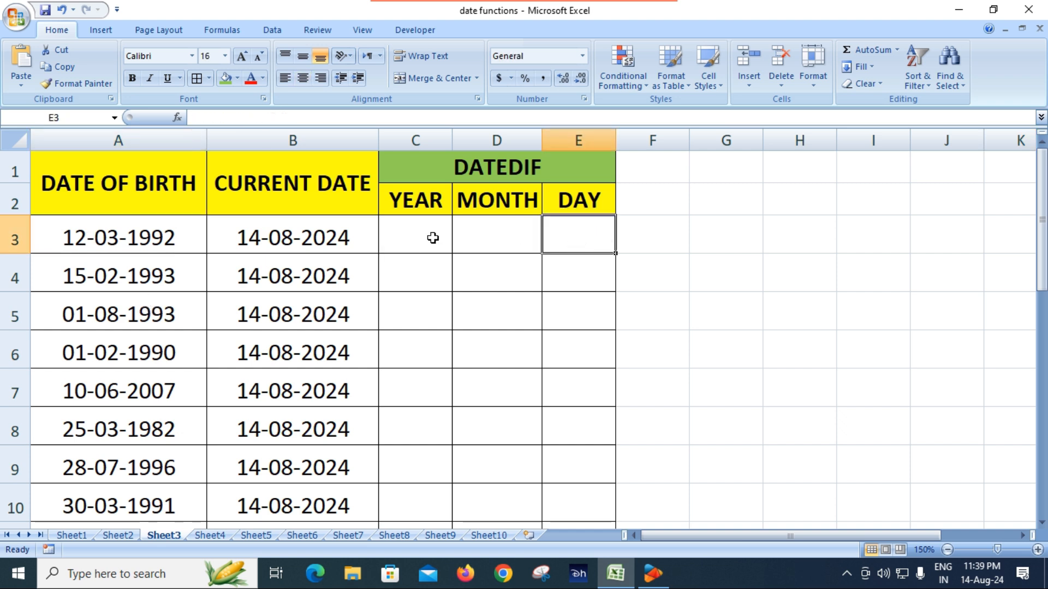
Step: Examine the date of birth, current date and empty YEAR, MONTH and DAY cells in row 3
left_click(115, 237)
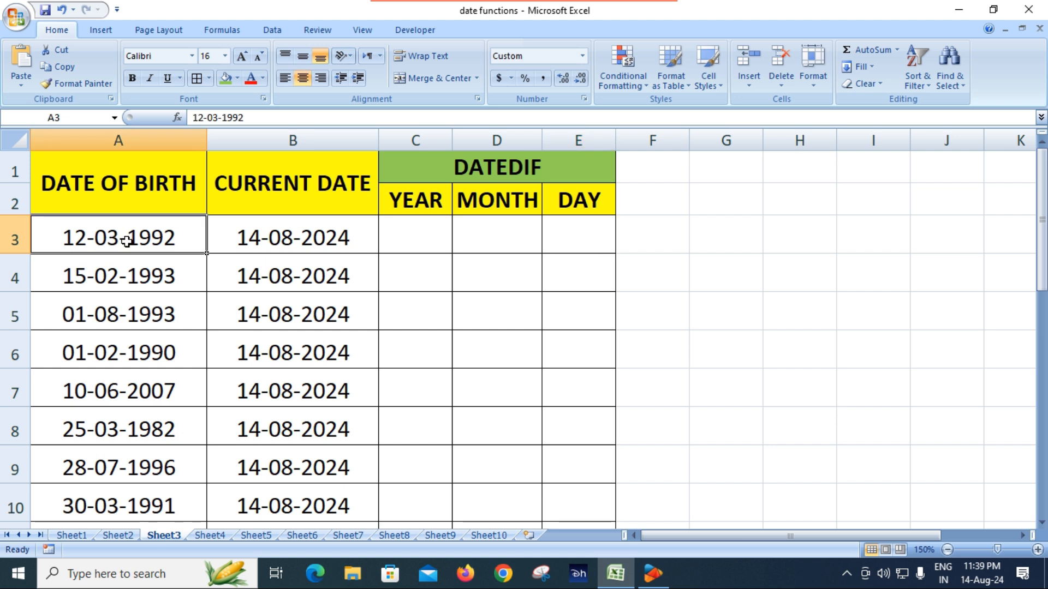
left_click(268, 238)
mouse_move(991, 583)
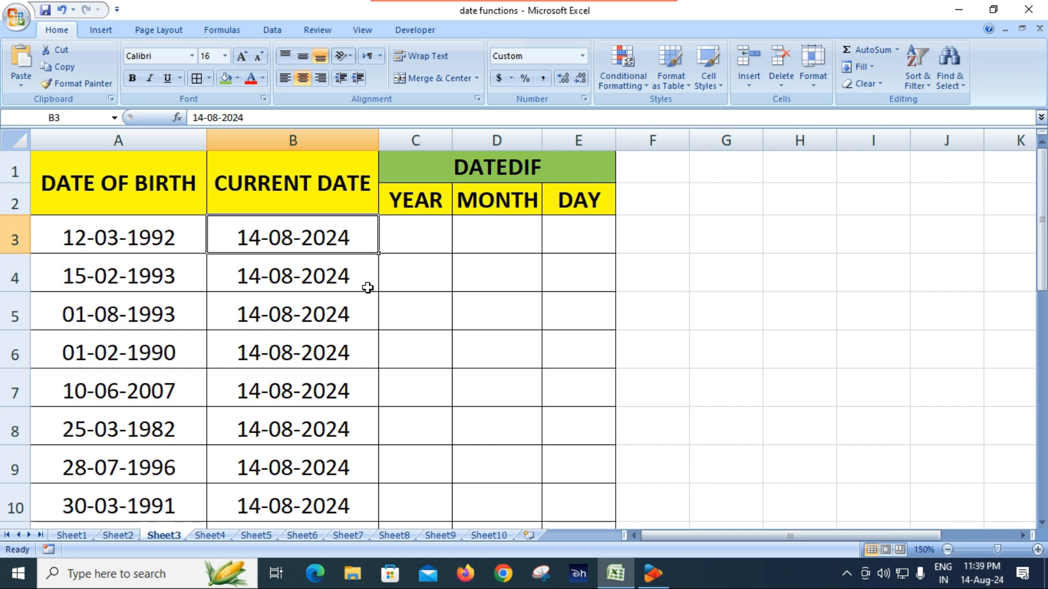
left_click(155, 234)
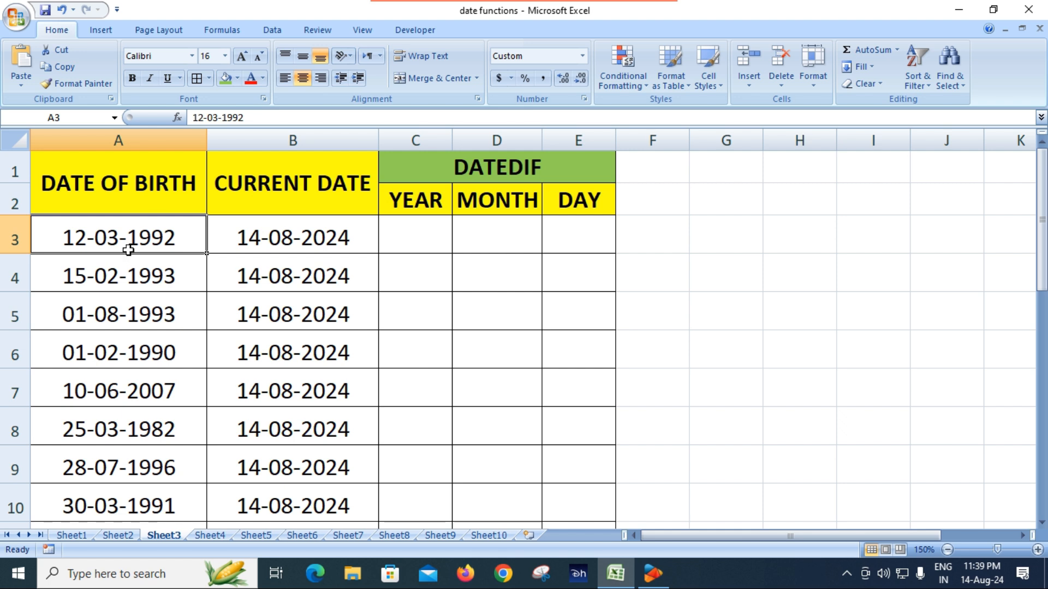
double_click(271, 237)
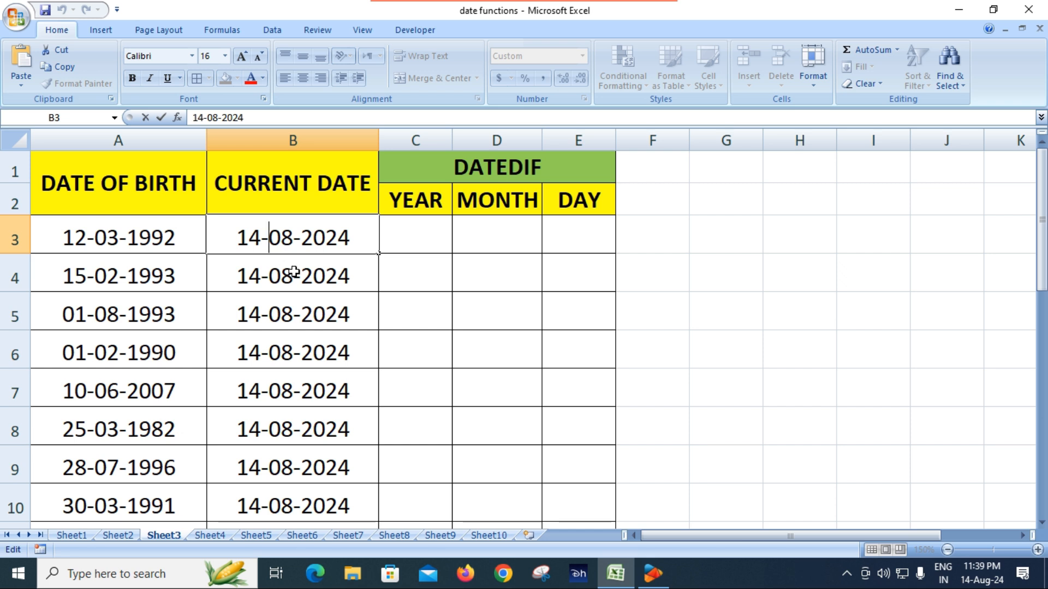
left_click(414, 242)
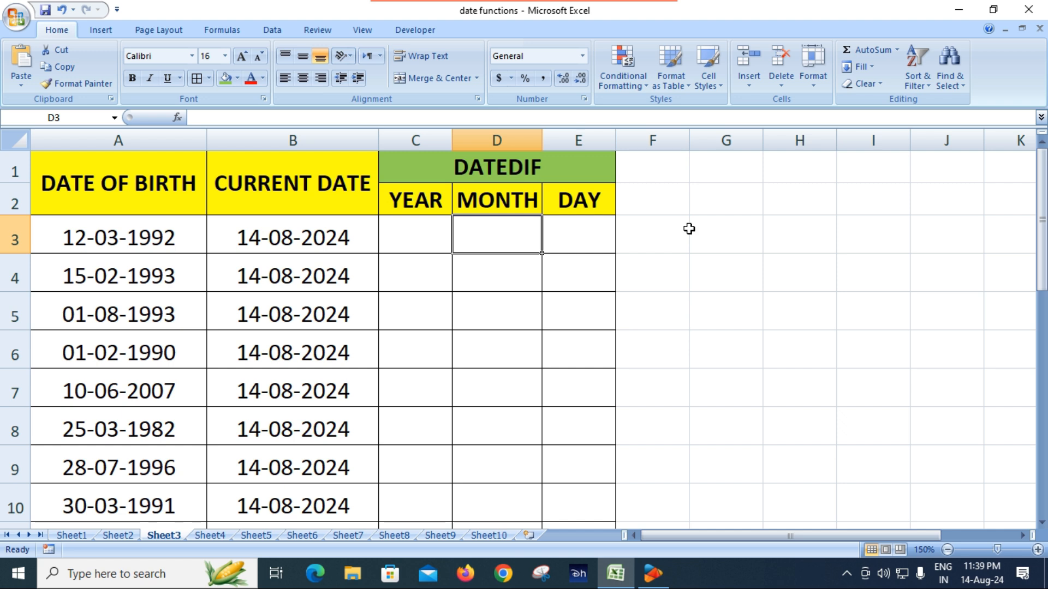
double_click(597, 240)
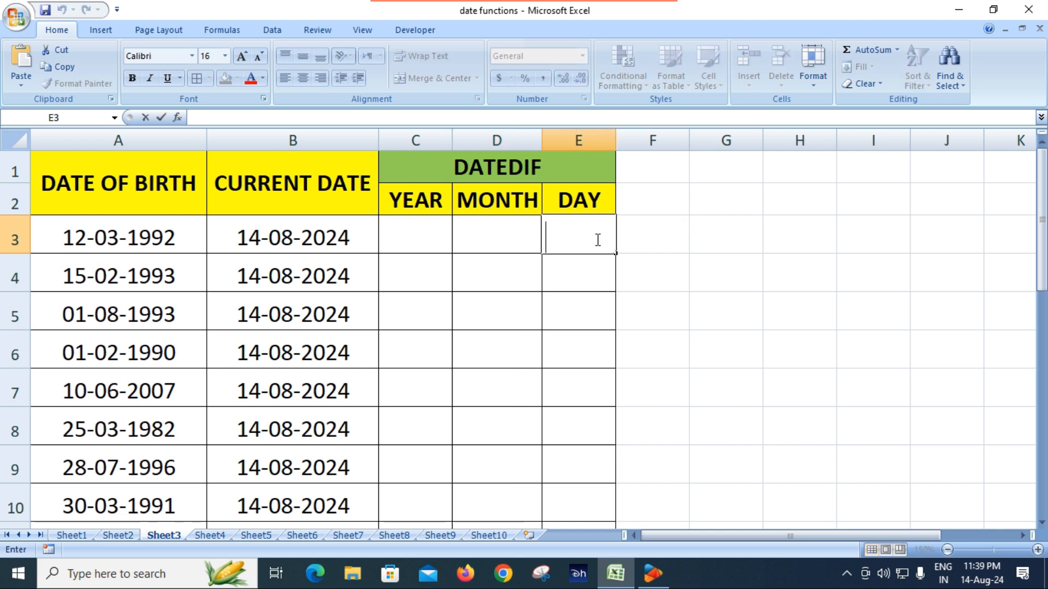
left_click(413, 272)
Step: Enter =DATEDIF(A3,B3,"Y") in the YEAR cell C3 to calculate the full years between the two dates
left_click(410, 239)
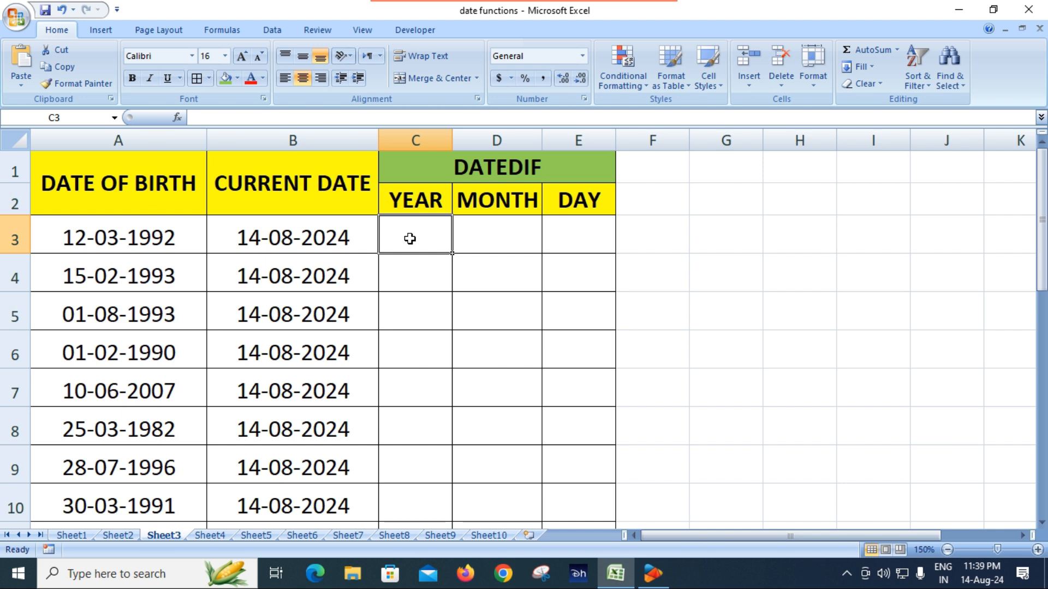
type("=DA")
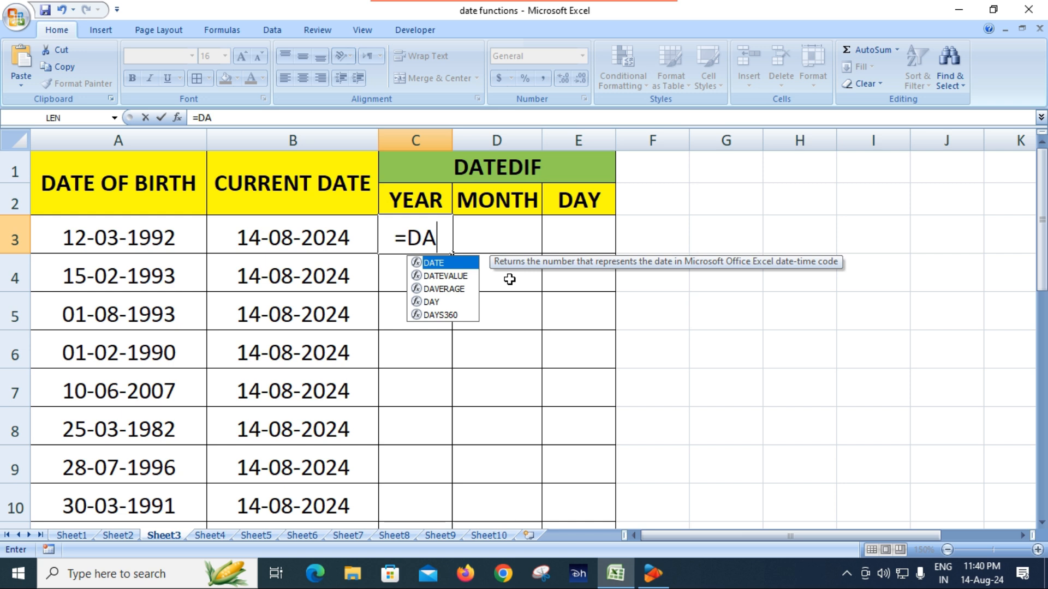
type("TEDIF")
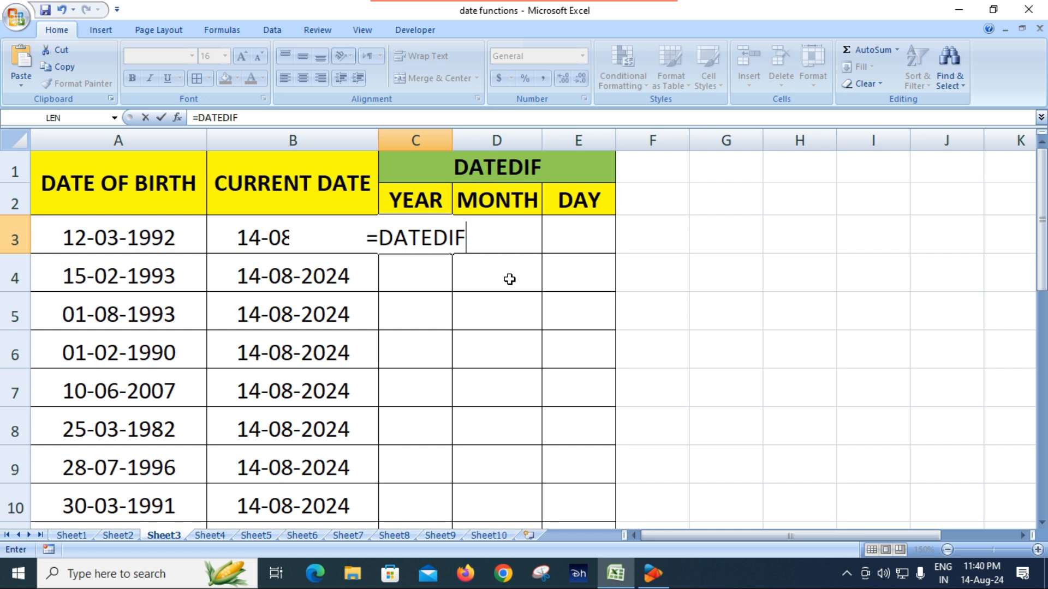
type("(")
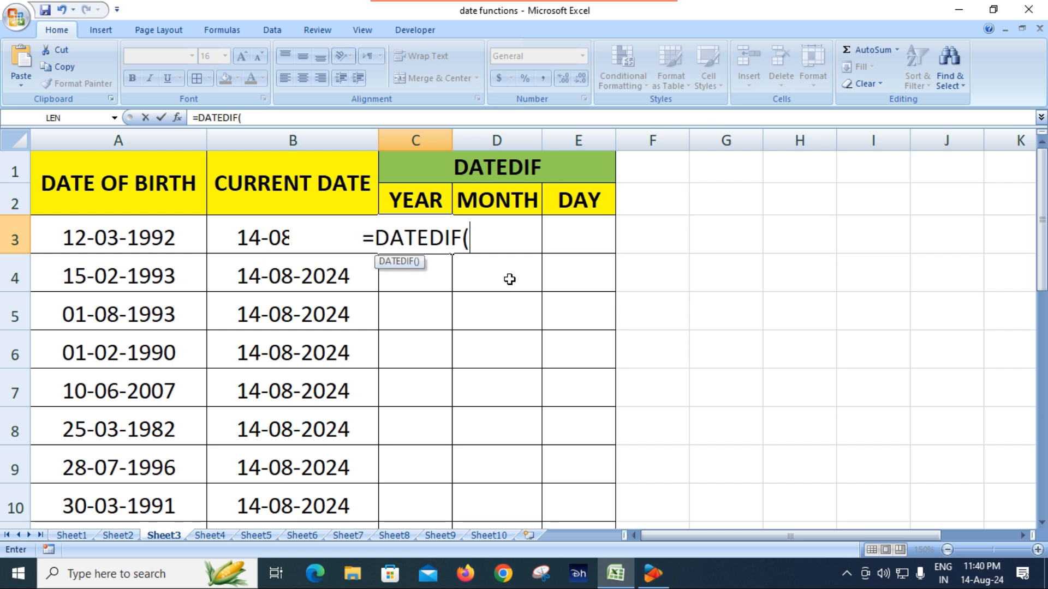
left_click(153, 243)
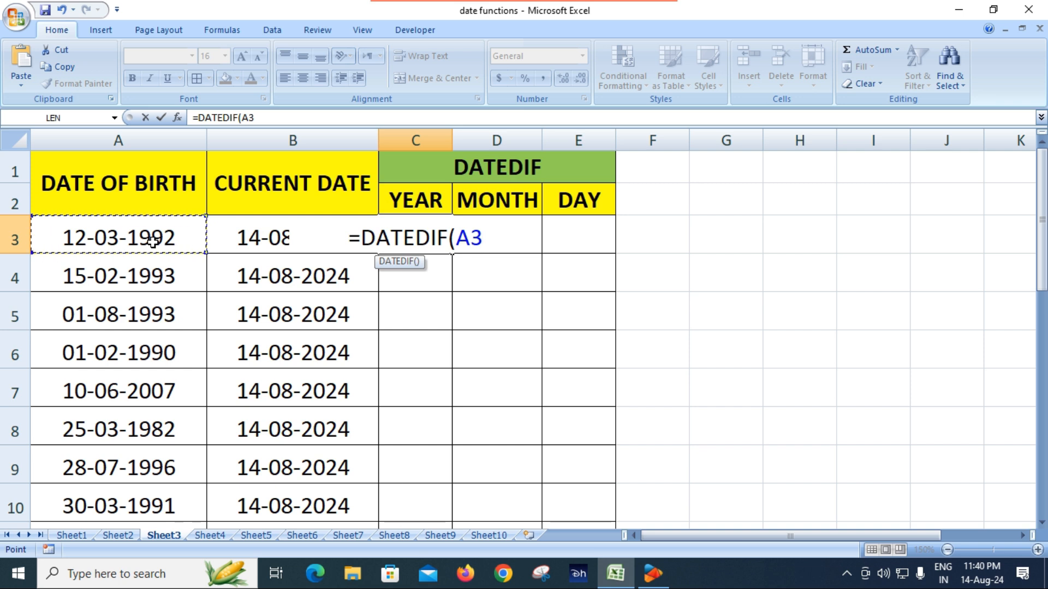
type(",")
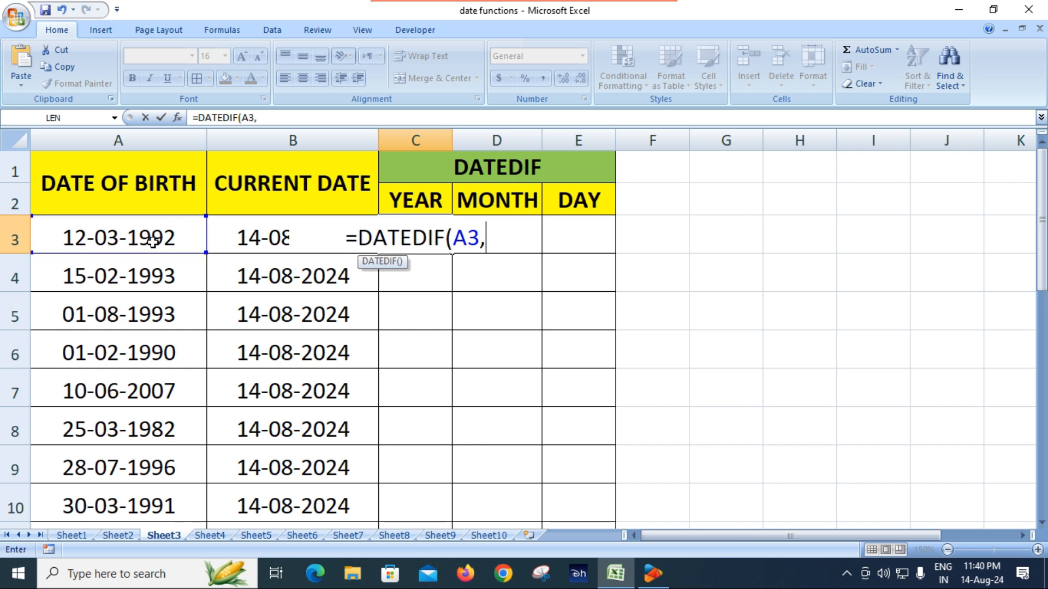
left_click(263, 241)
type(",")
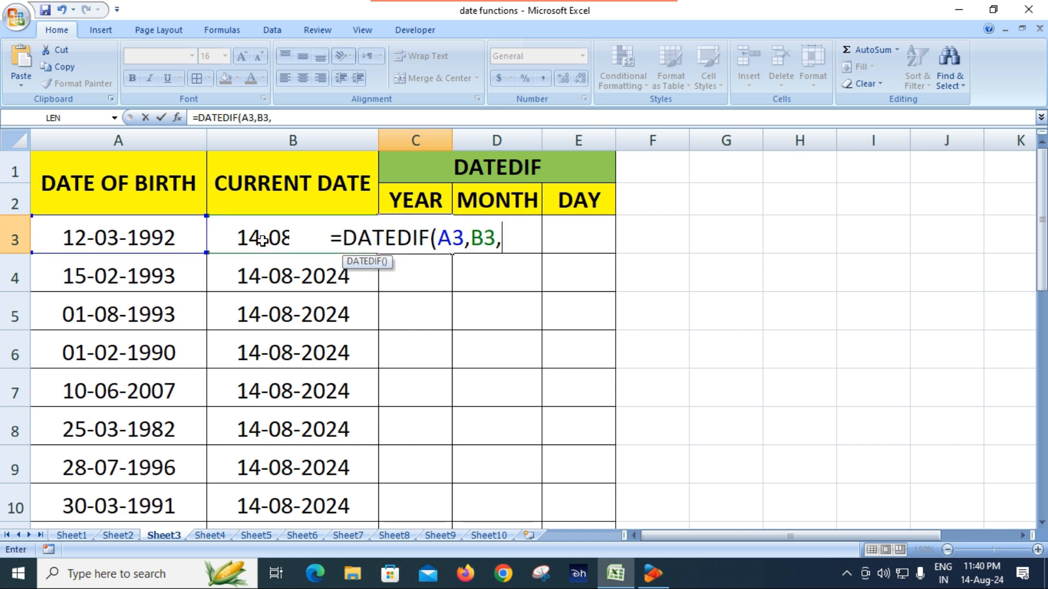
type("\"")
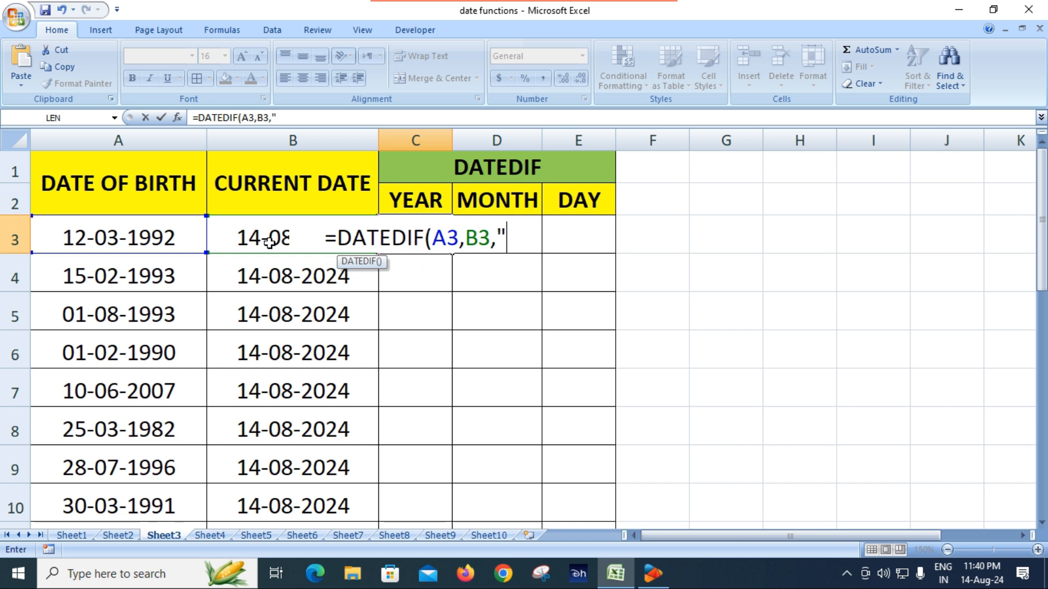
type("Y")
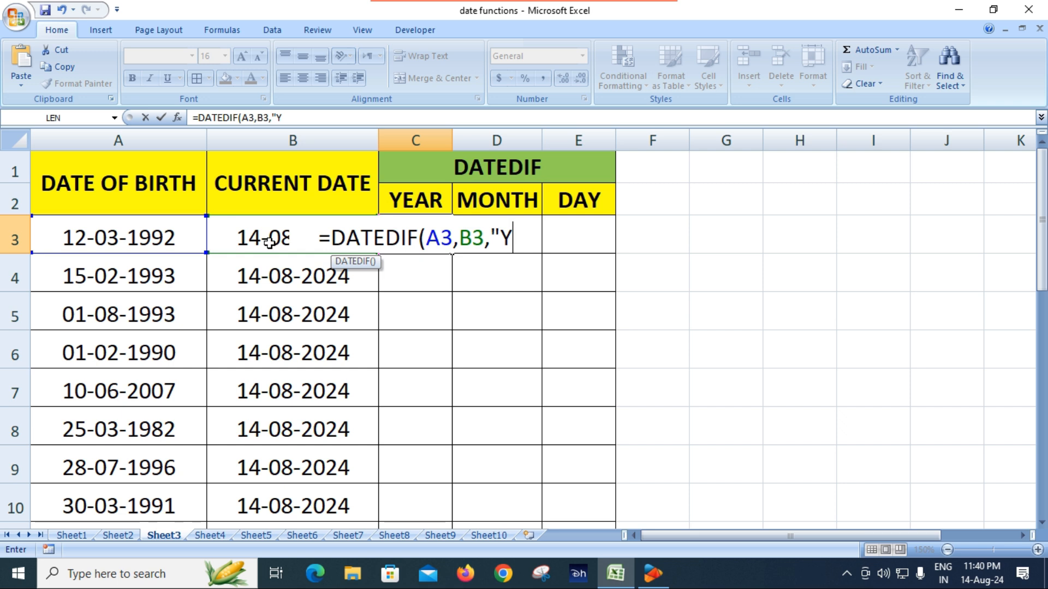
type("\"")
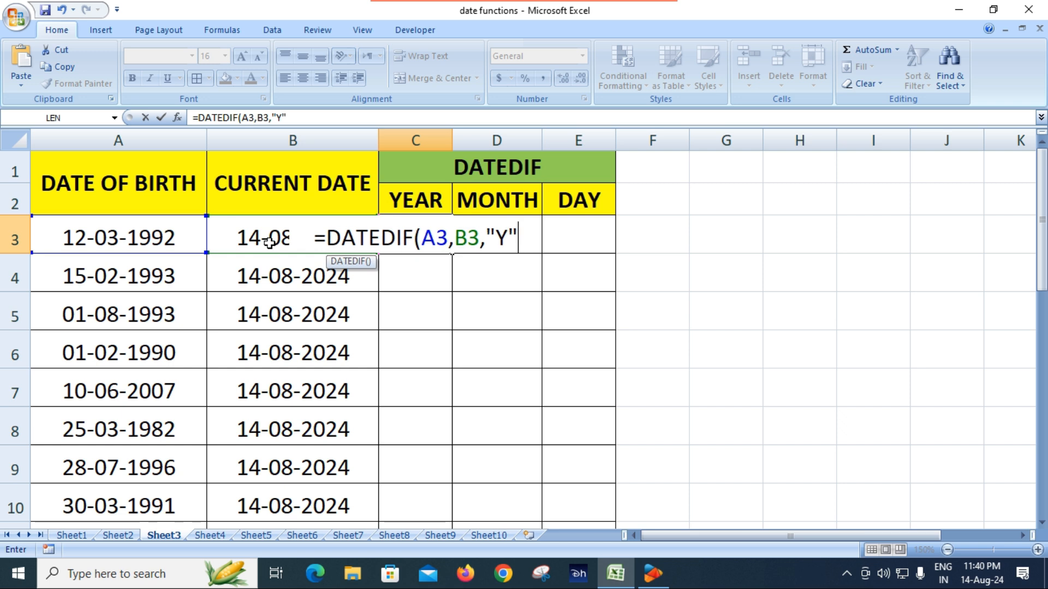
type(")")
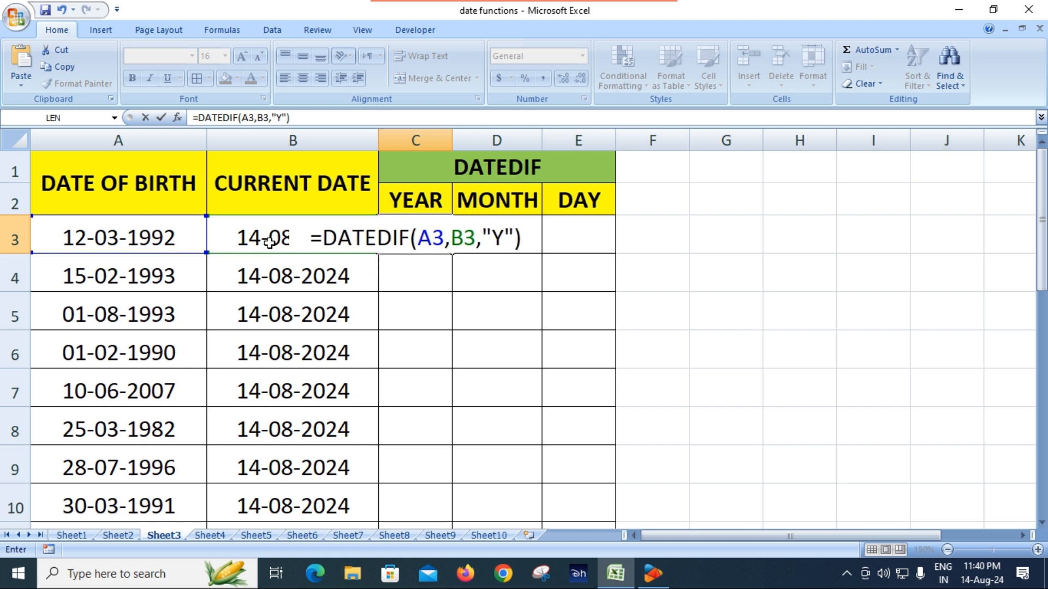
key("Return")
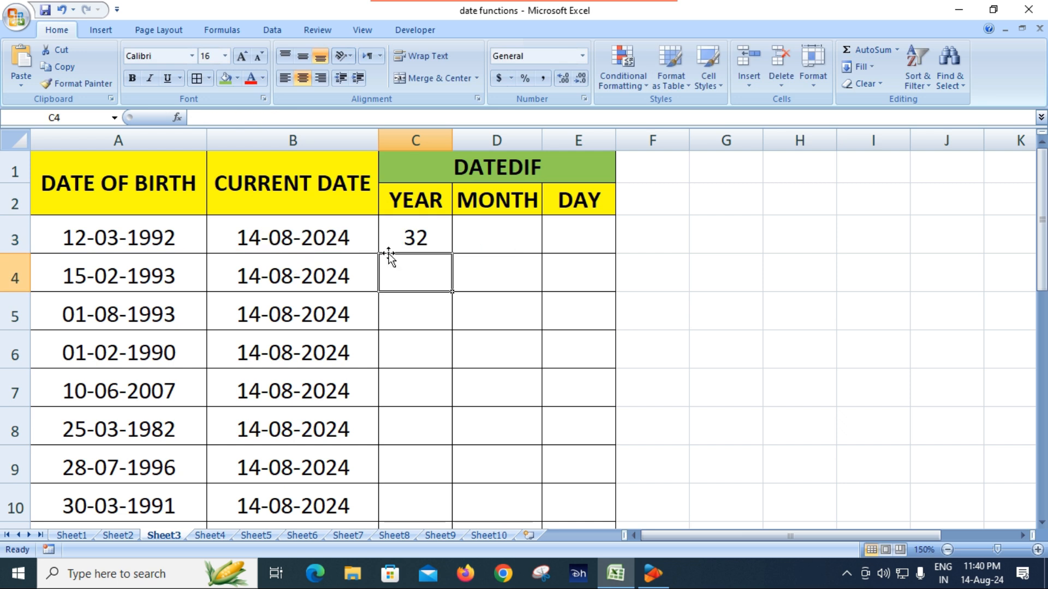
Step: Check the YEAR result in C3 against the date of birth in A3 and the current date in B3
left_click(412, 240)
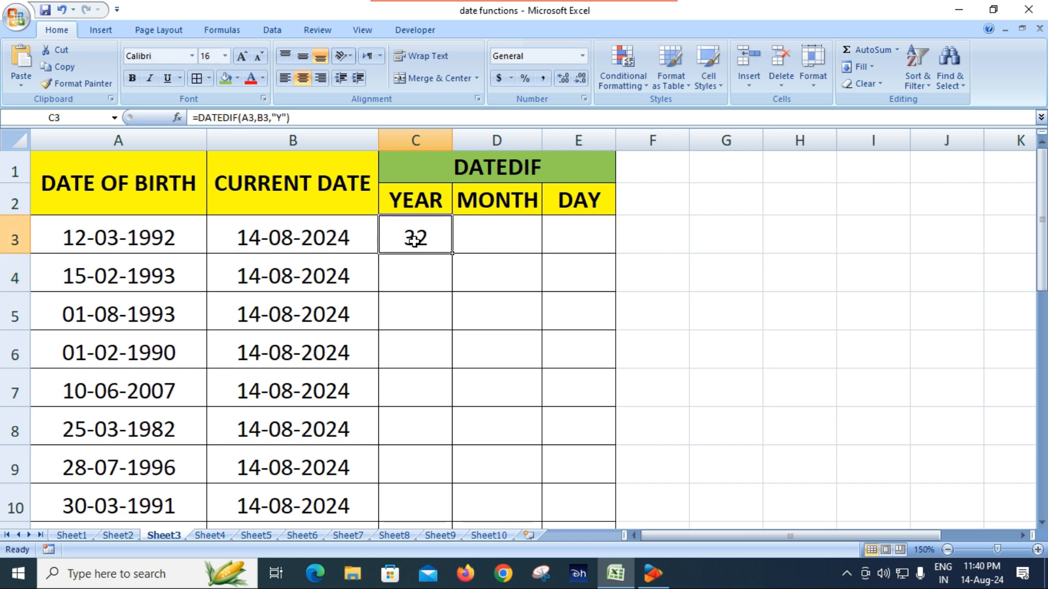
double_click(145, 239)
left_click(164, 266)
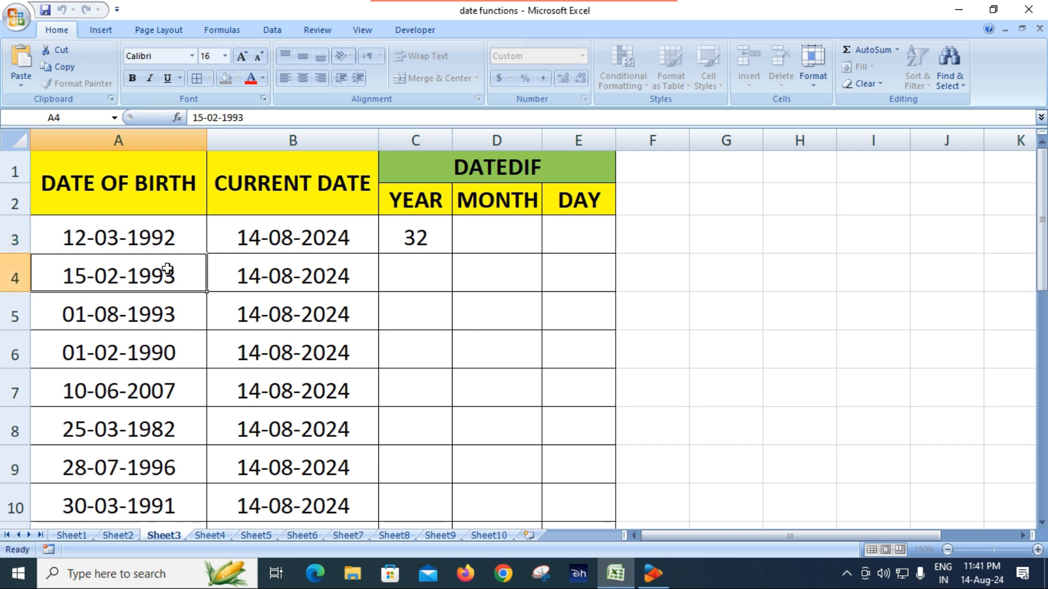
left_click(154, 236)
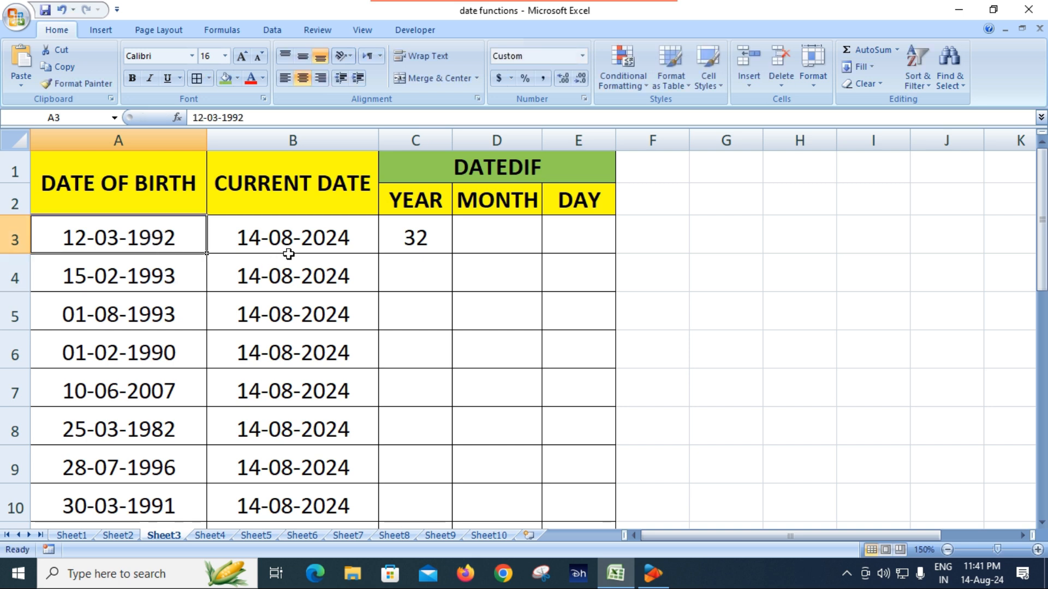
double_click(304, 241)
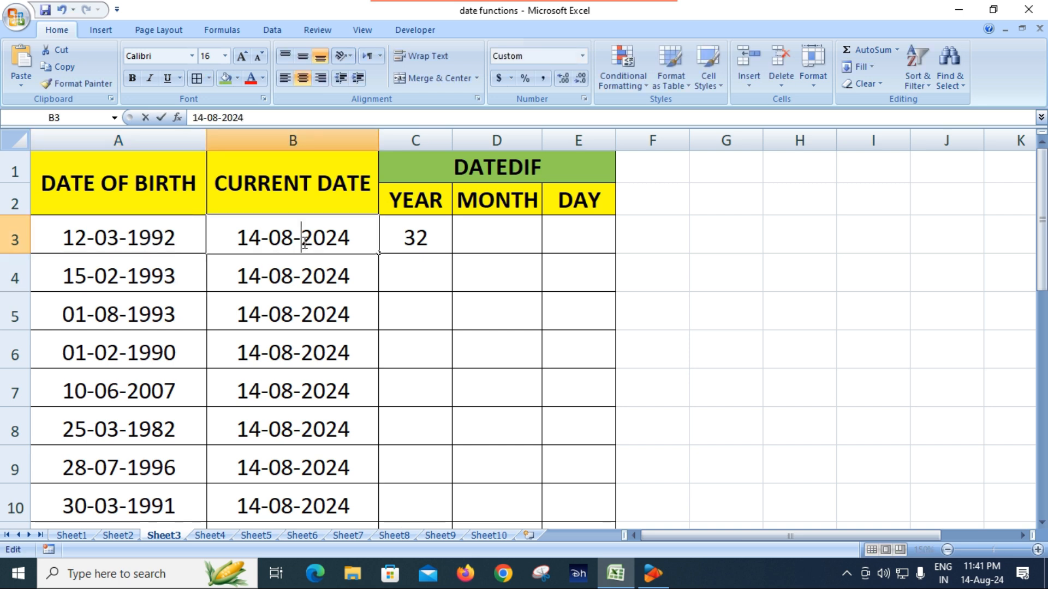
left_click(406, 265)
left_click(424, 240)
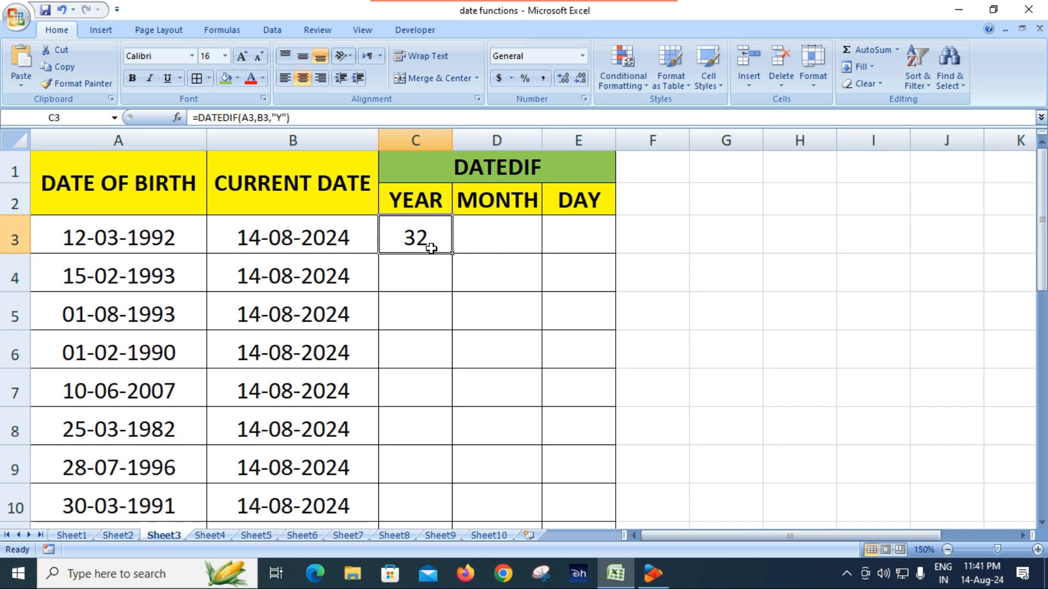
left_click(485, 240)
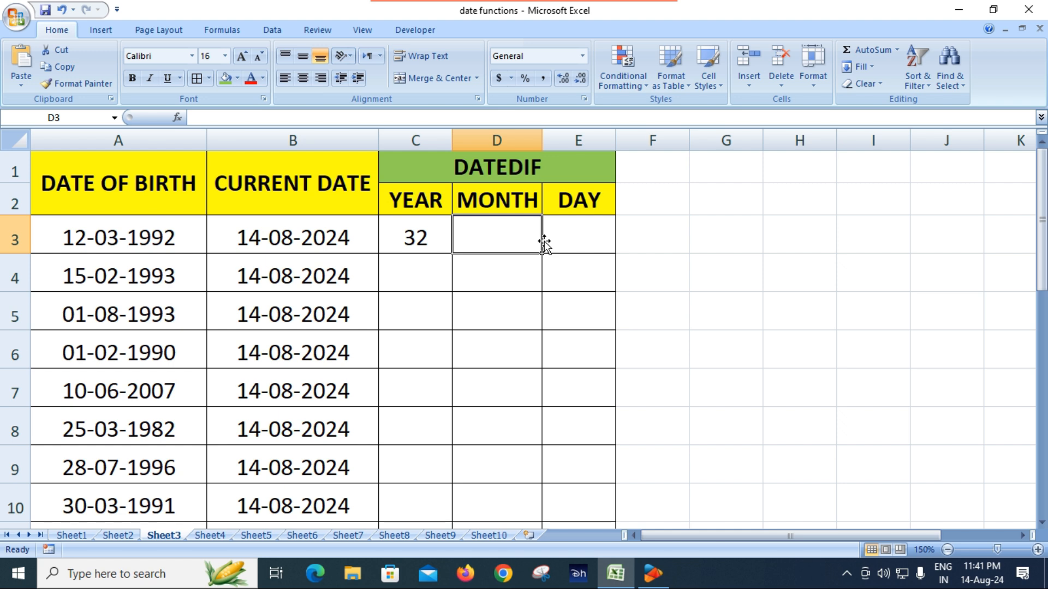
left_click(416, 239)
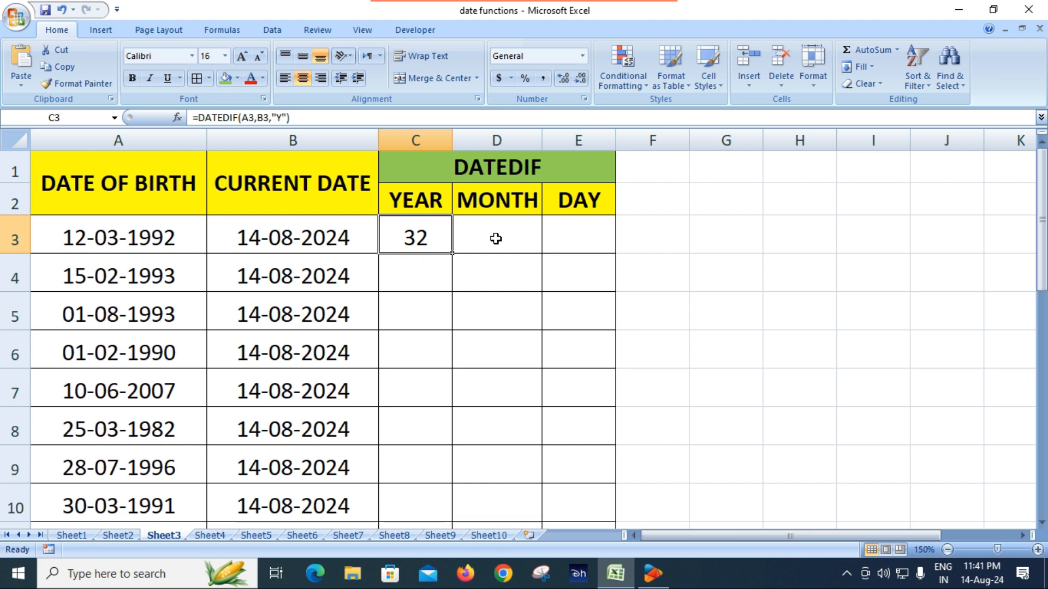
Step: Enter =DATEDIF(A3,B3,"M") in the MONTH cell D3 to calculate the full months between the two dates
left_click(495, 239)
type("=DATE")
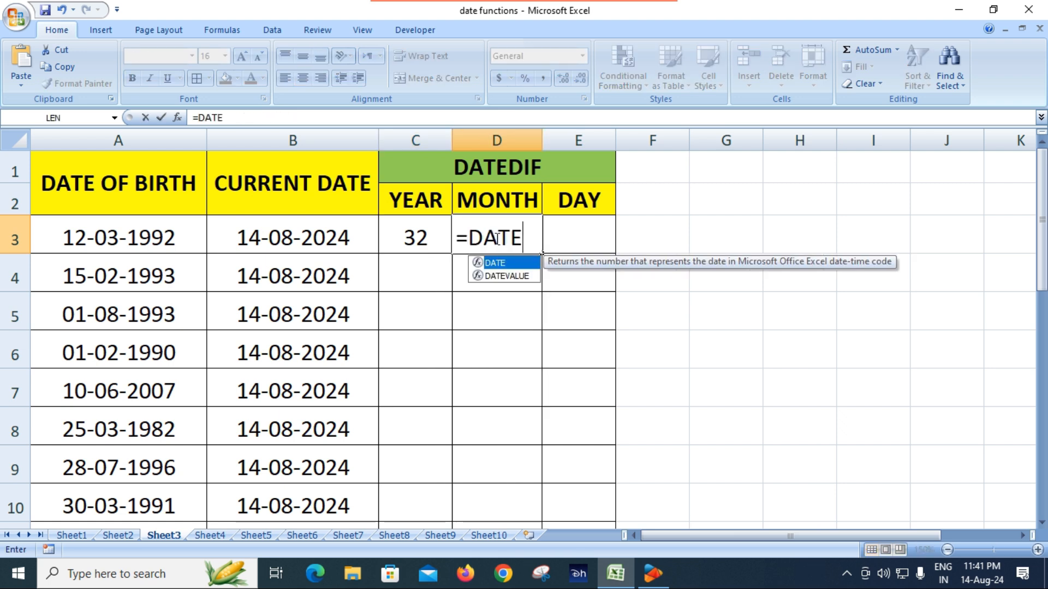
type("DIF")
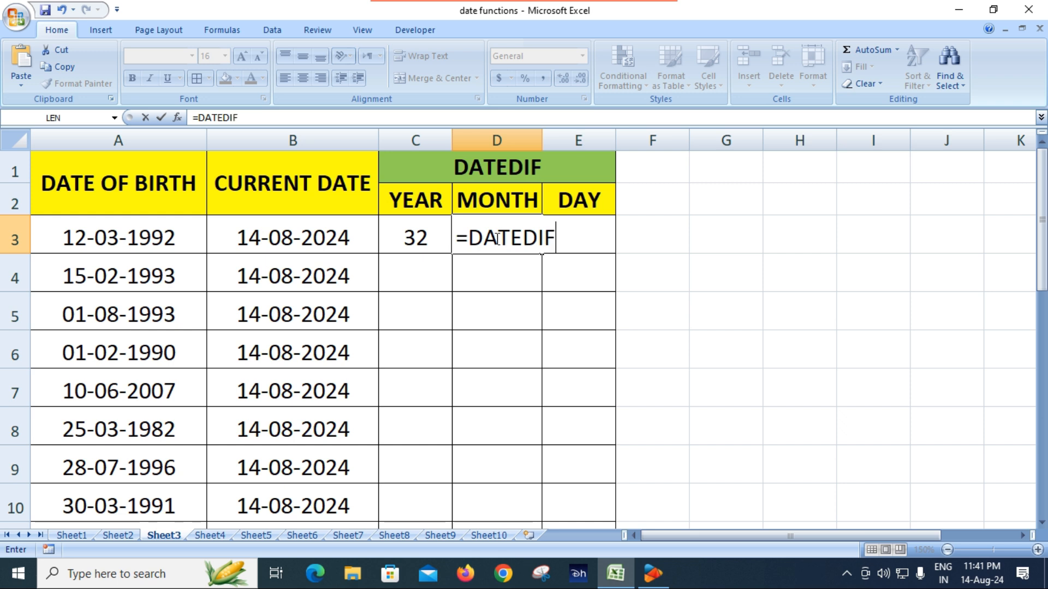
type("(")
left_click(172, 237)
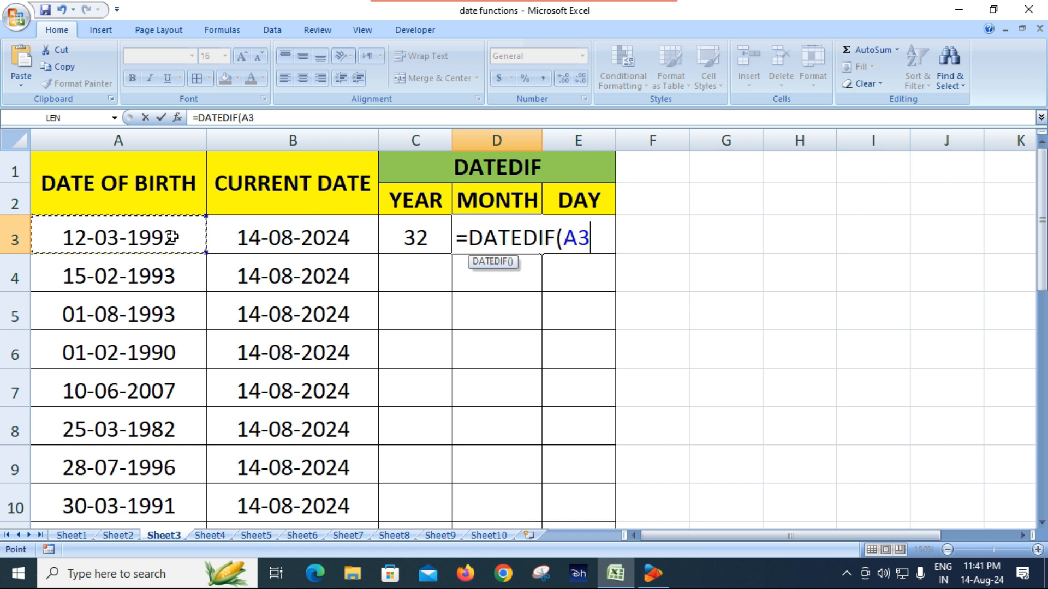
type(",")
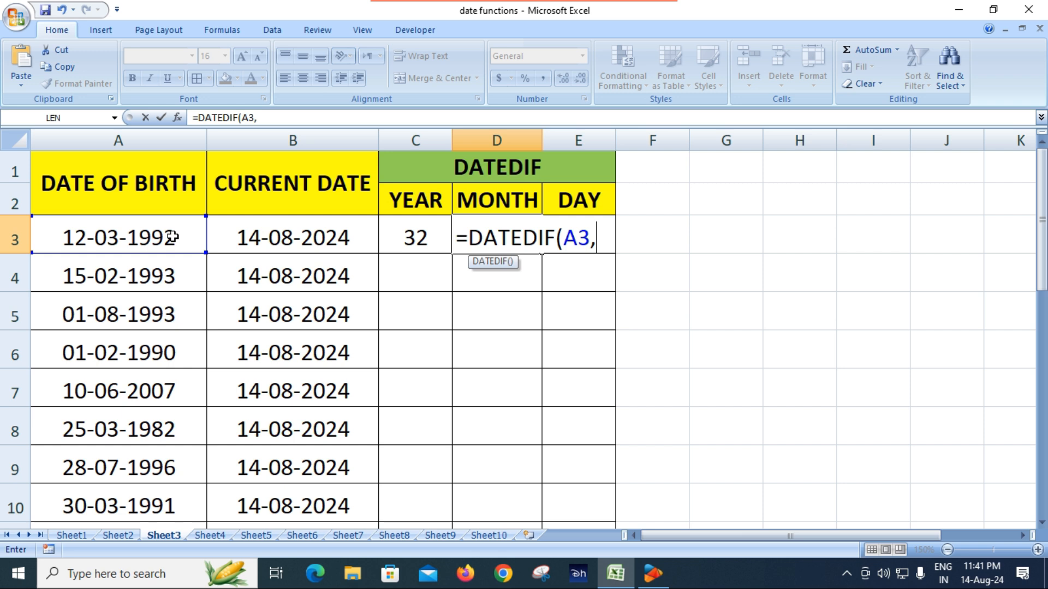
left_click(280, 243)
type(",")
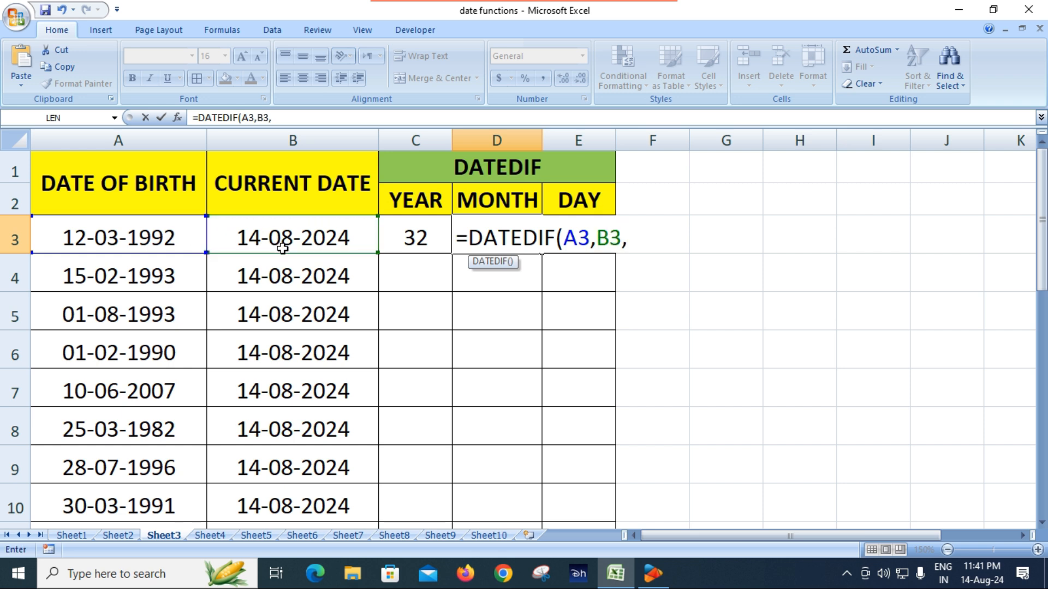
type("\"M\"")
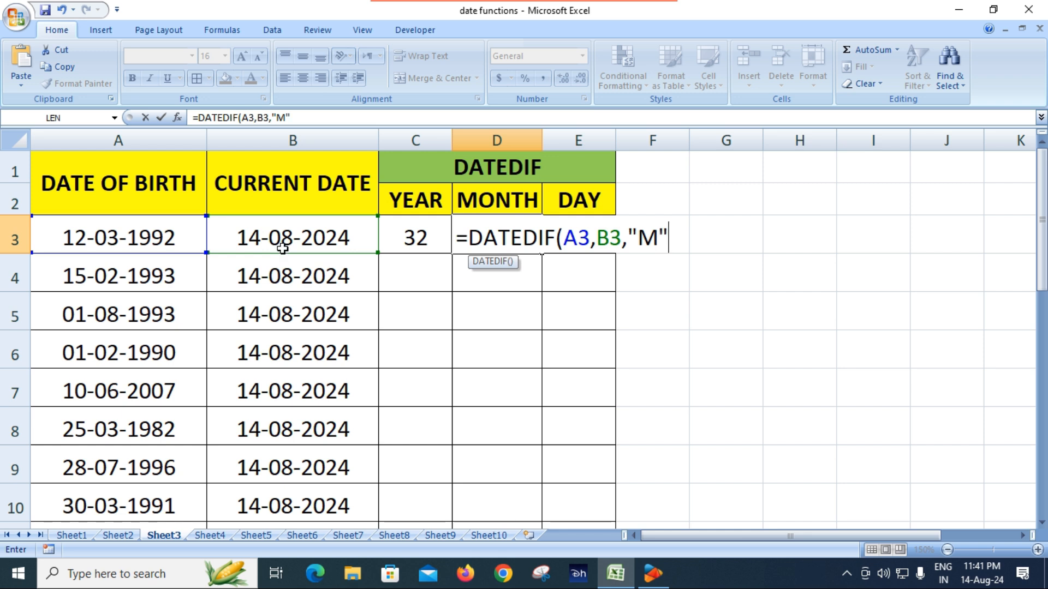
type(")")
key("Return")
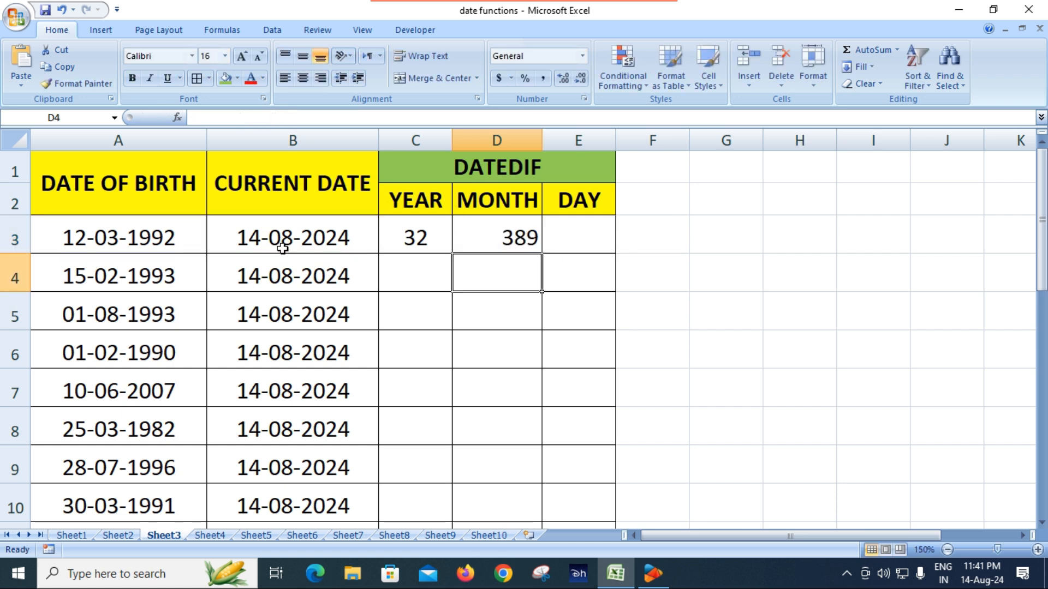
left_click(507, 239)
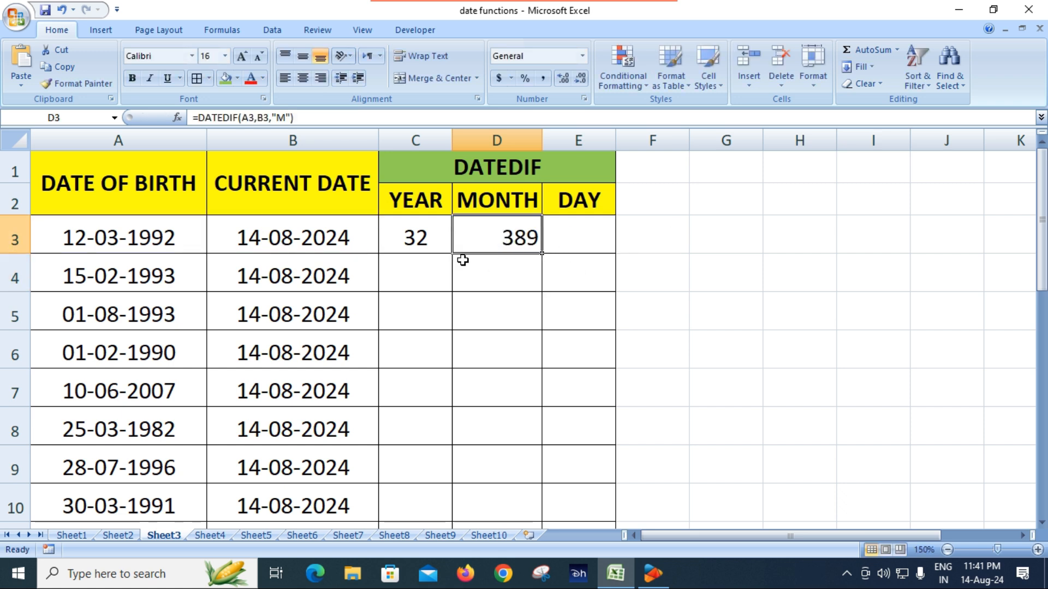
Step: Enter =DATEDIF(A3,B3,"D") in the DAY cell E3 to calculate the days between the two dates
left_click(585, 240)
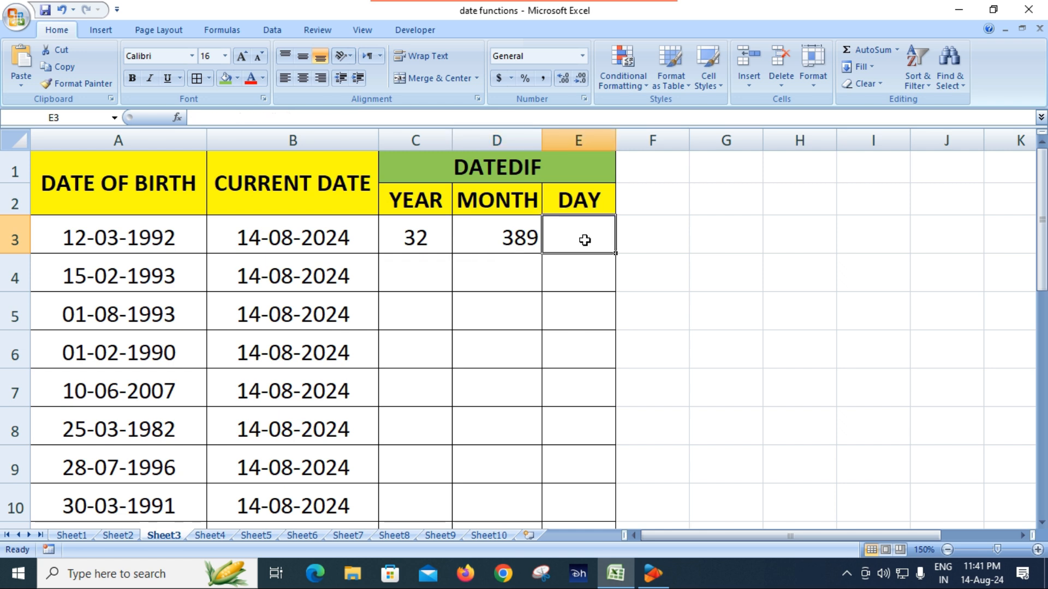
type("=")
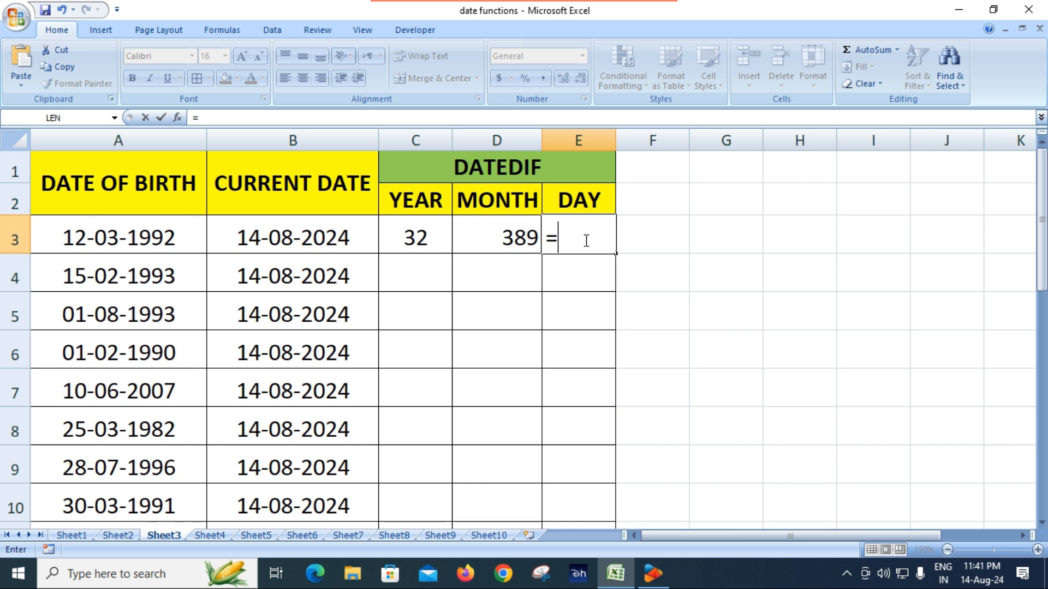
type("DAT")
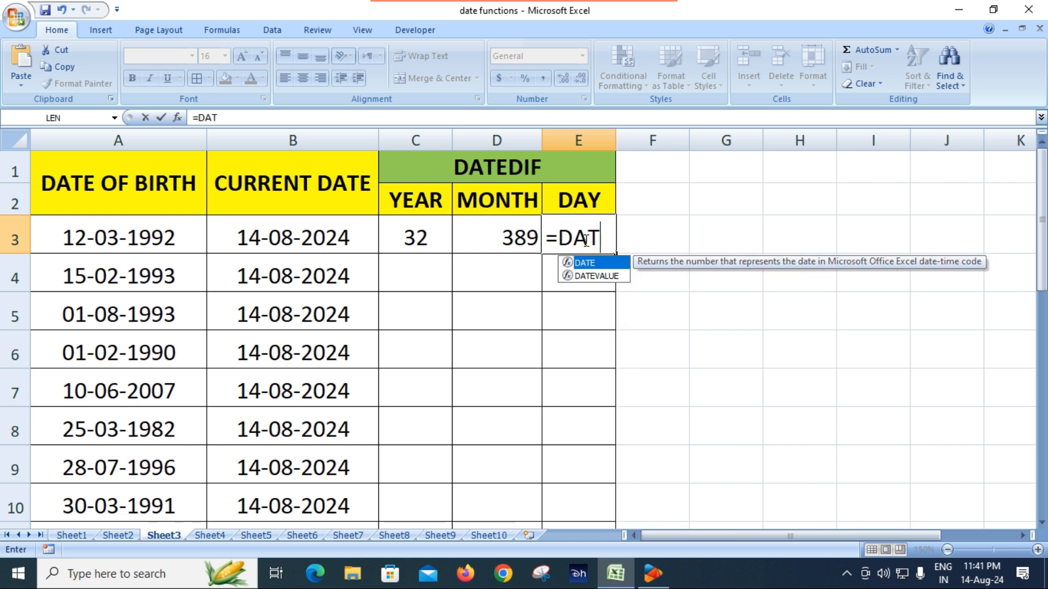
type("EDIF")
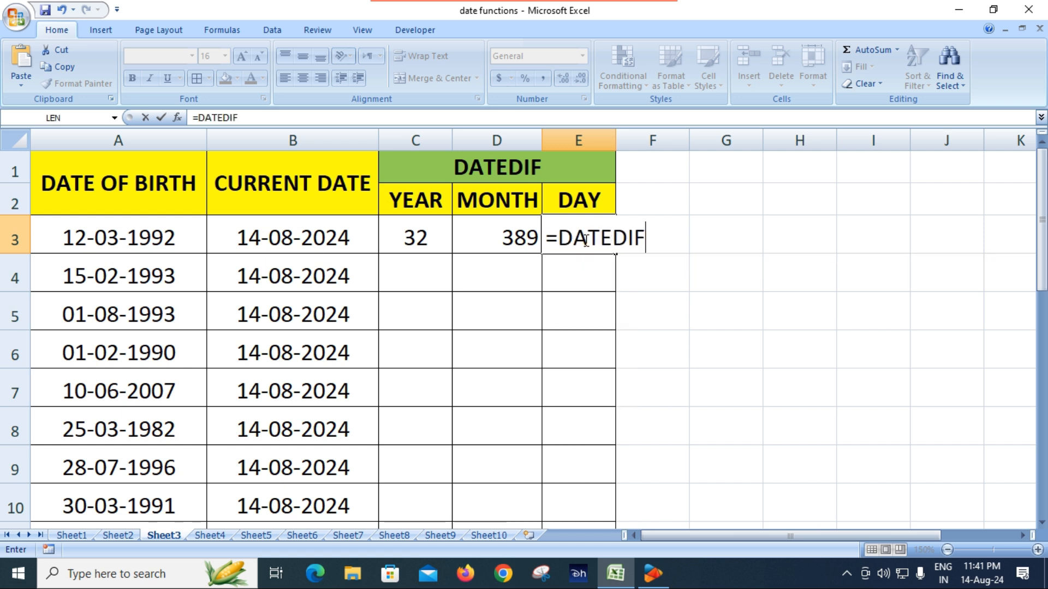
type("(")
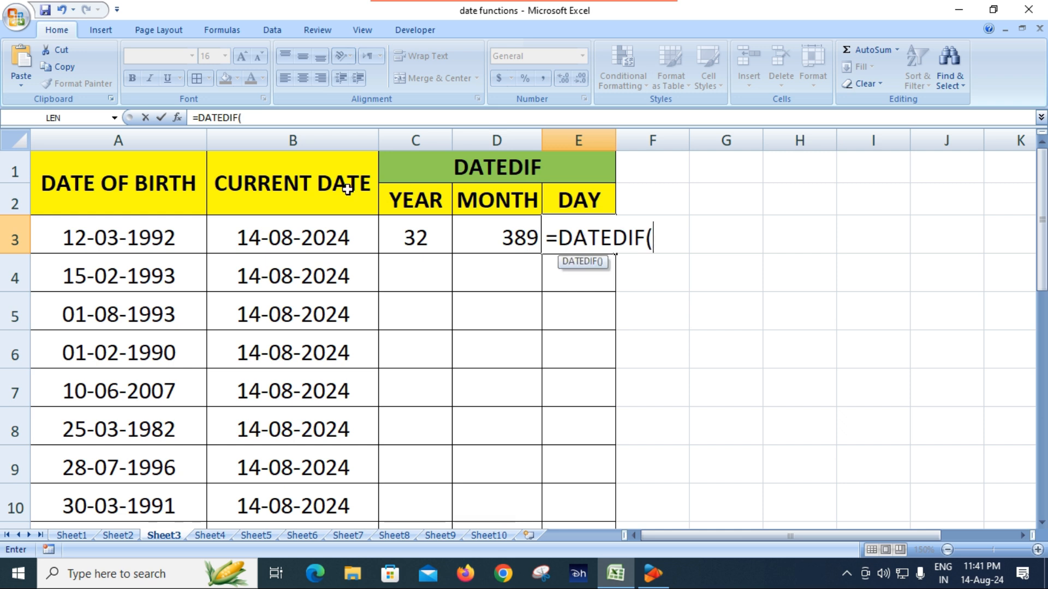
left_click(177, 238)
type(",")
left_click(259, 229)
type(",\"D\")")
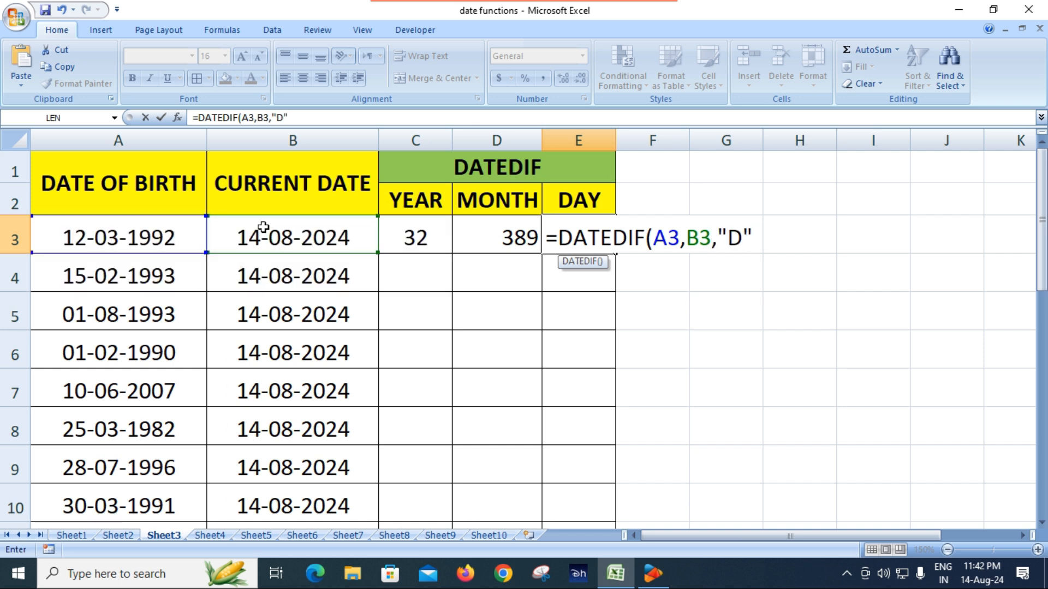
key("Return")
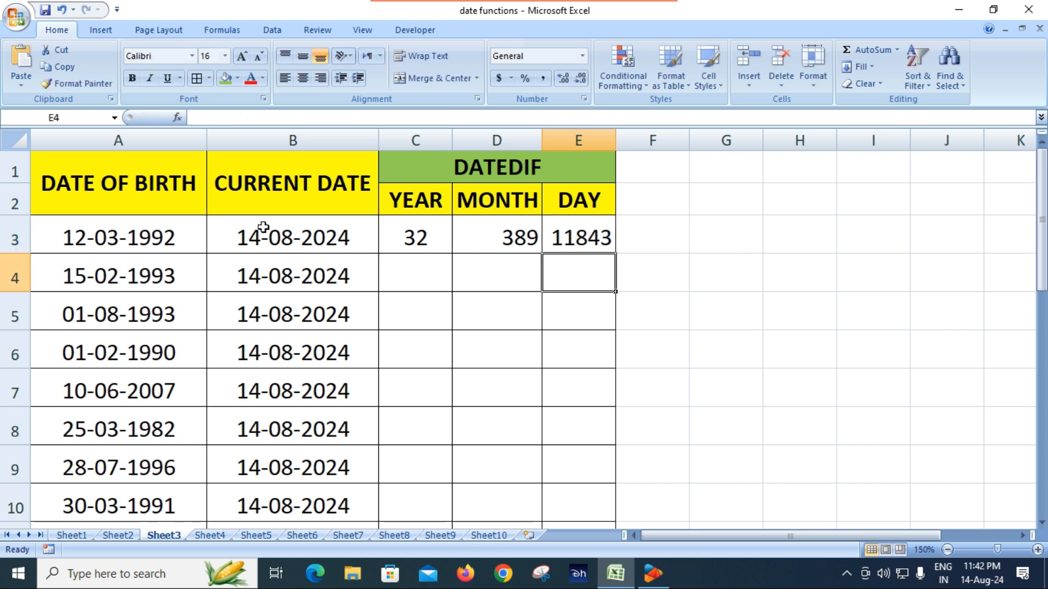
left_click(602, 241)
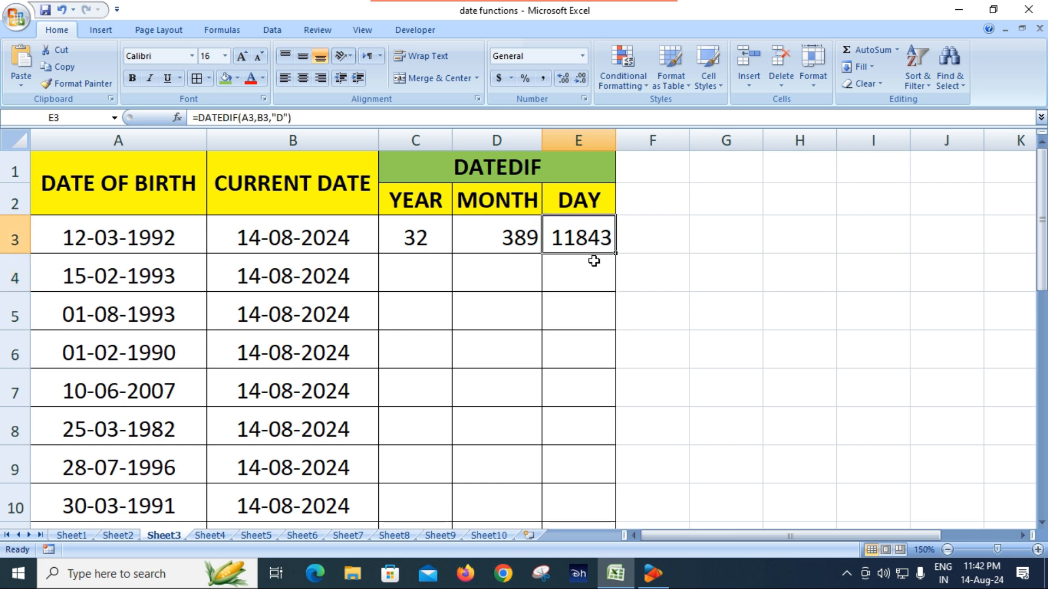
Step: Fill the YEAR formula from C3 down through C12 for all the listed dates of birth
left_click(414, 235)
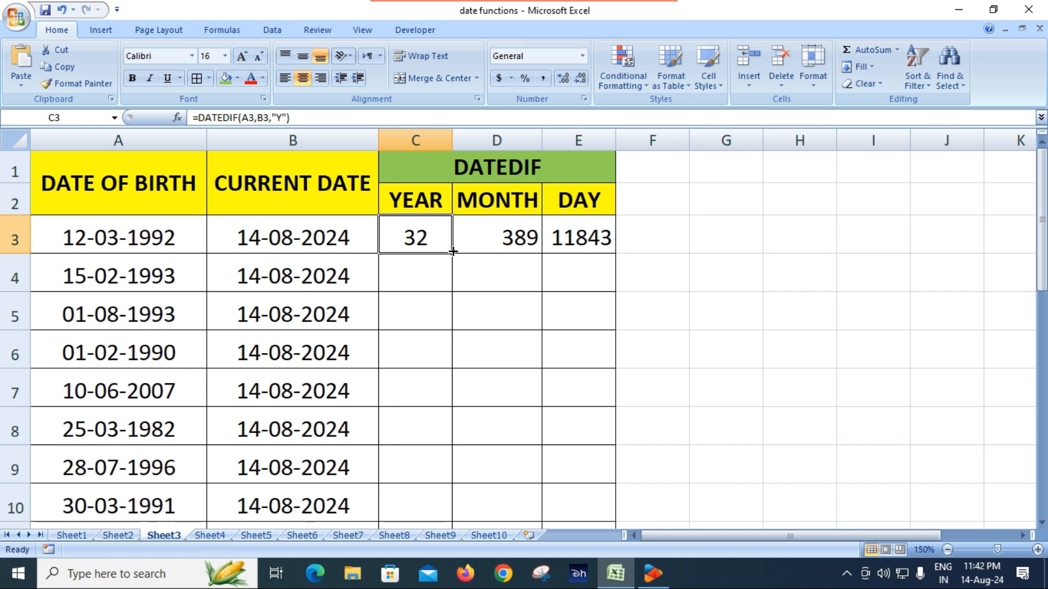
double_click(452, 251)
scroll(433, 311, "down", 2)
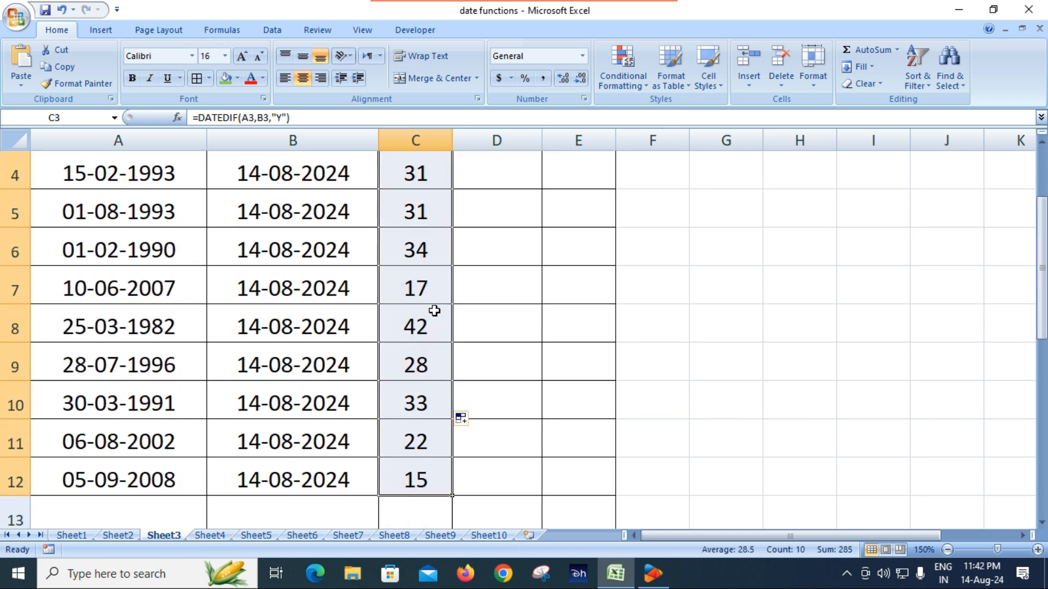
scroll(432, 309, "up", 2)
scroll(431, 309, "down", 3)
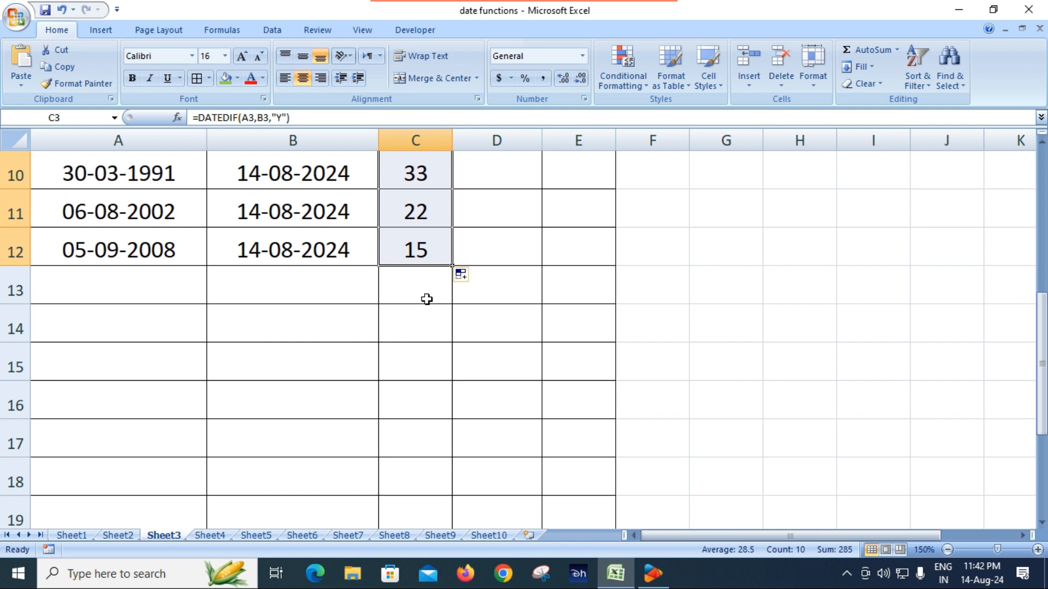
scroll(423, 288, "up", 3)
Step: Fill the MONTH formula from D3 down through D12 and centre the filled values
left_click(473, 244)
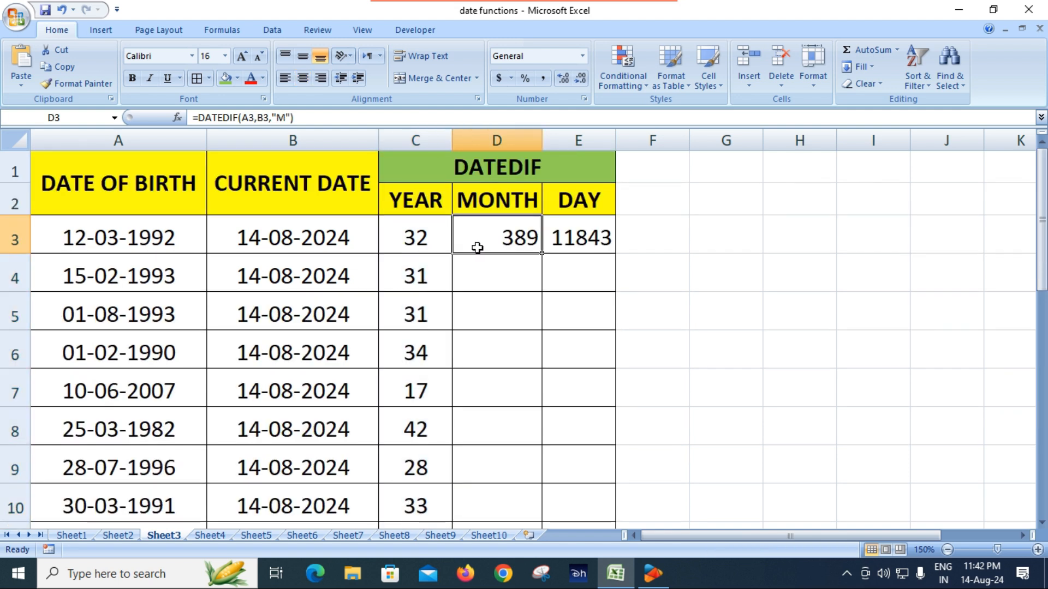
double_click(540, 253)
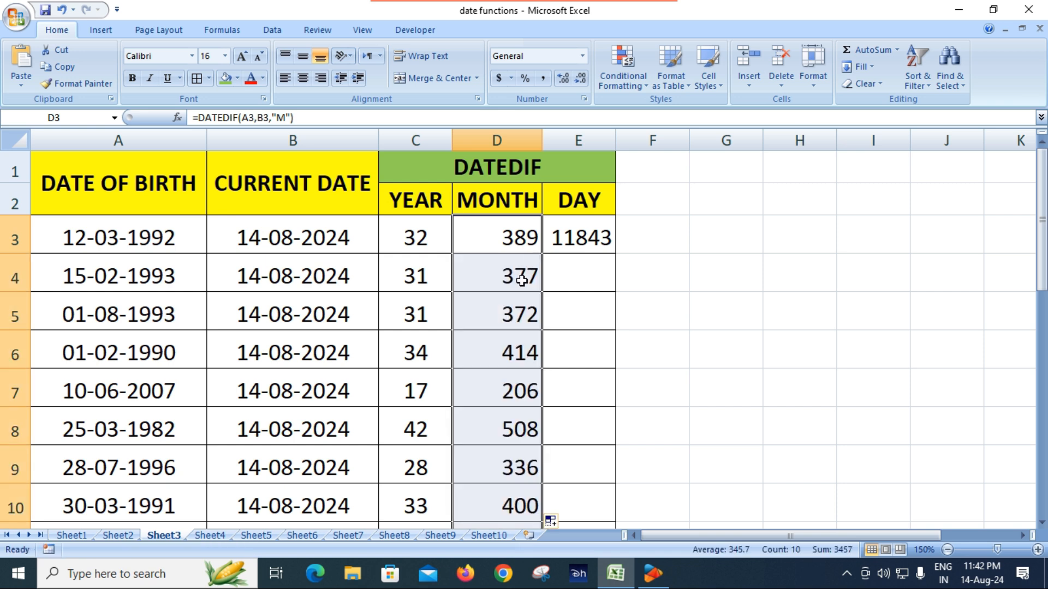
scroll(518, 306, "down", 4)
scroll(520, 307, "up", 3)
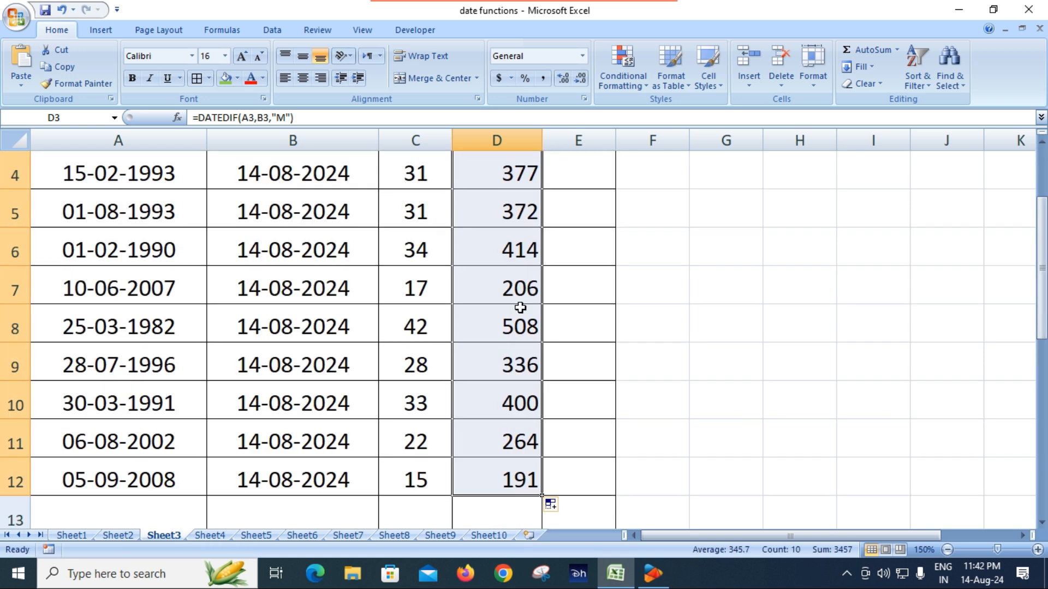
left_click(302, 80)
Step: Fill the DAY formula from E3 down through E12 for all the listed dates of birth
scroll(303, 80, "up", 1)
left_click(582, 238)
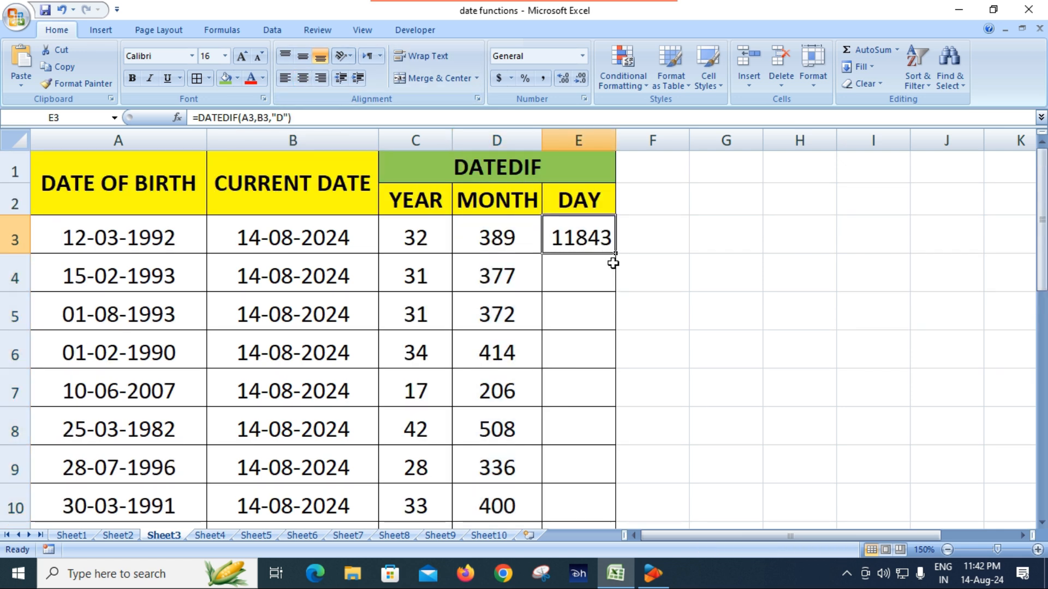
double_click(616, 253)
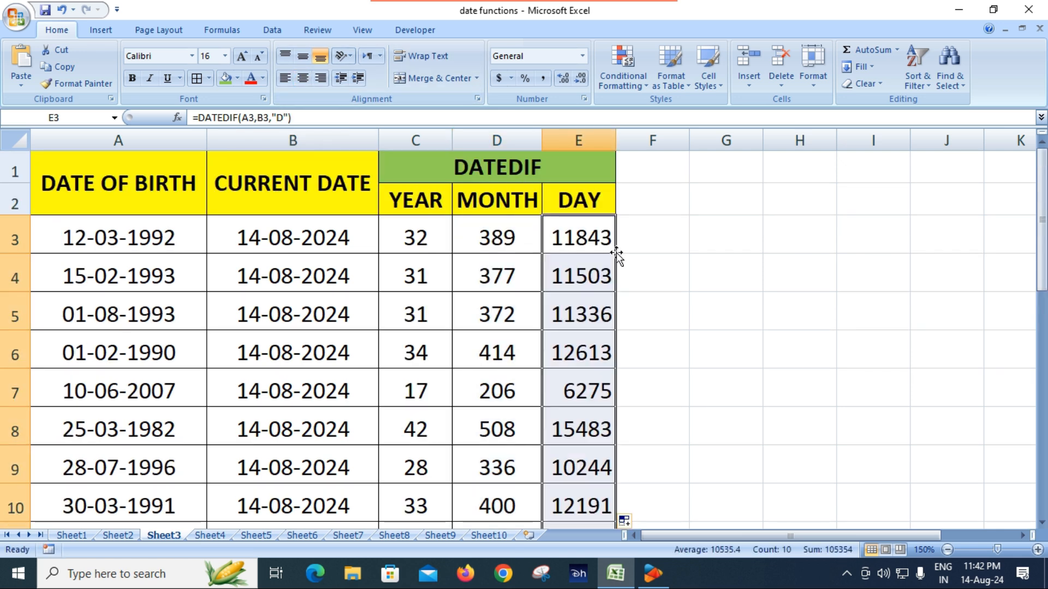
scroll(561, 283, "down", 4)
scroll(561, 283, "up", 1)
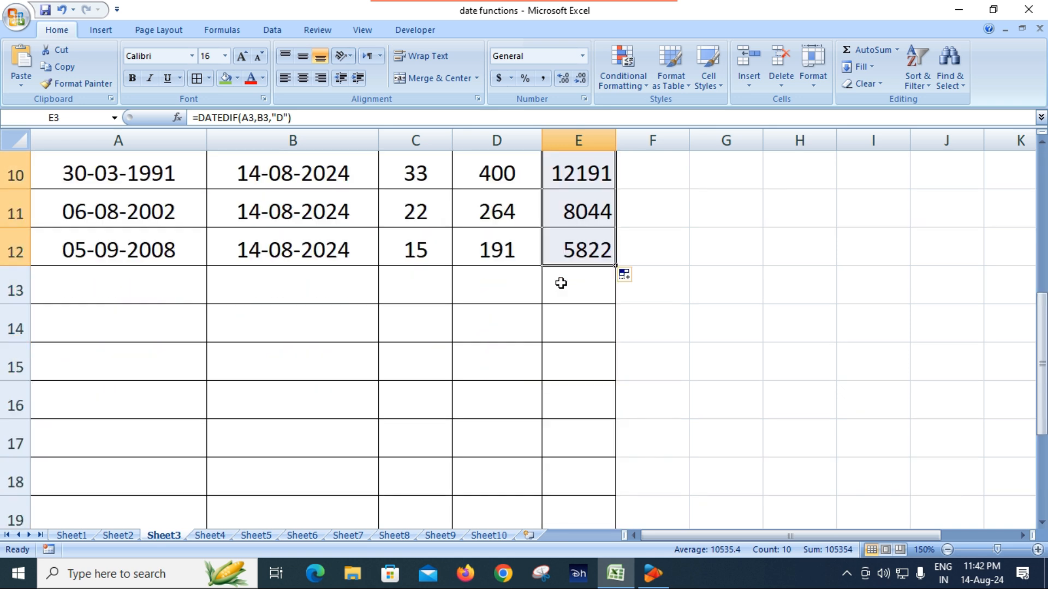
scroll(561, 284, "up", 3)
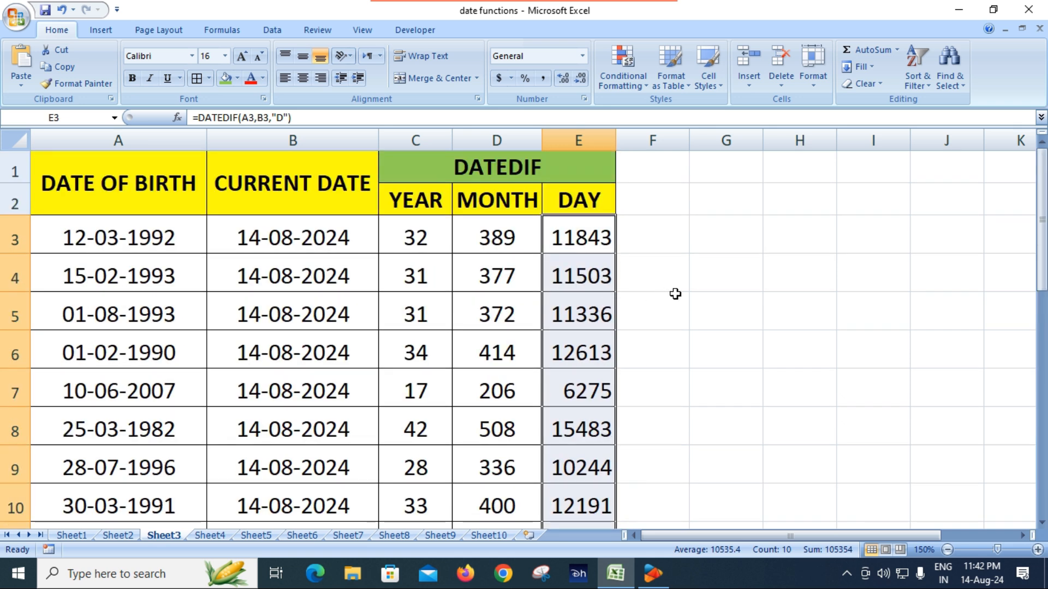
left_click_drag(676, 294, 678, 289)
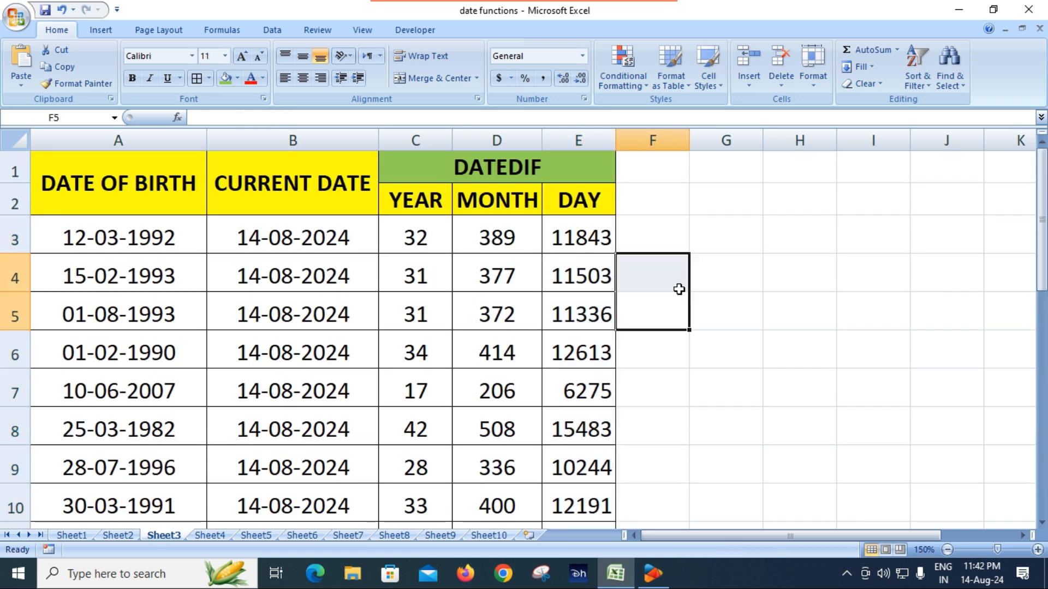
Step: Save the workbook and review the DATEDIF heading, the formulas in D4 and C3, and the source date in A3
left_click(525, 174)
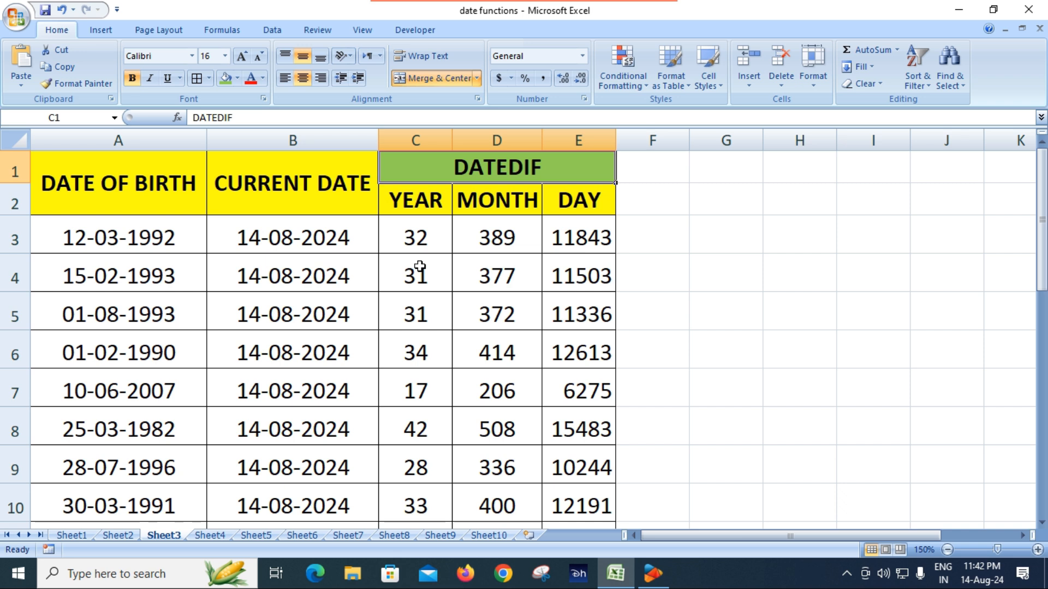
left_click(509, 267)
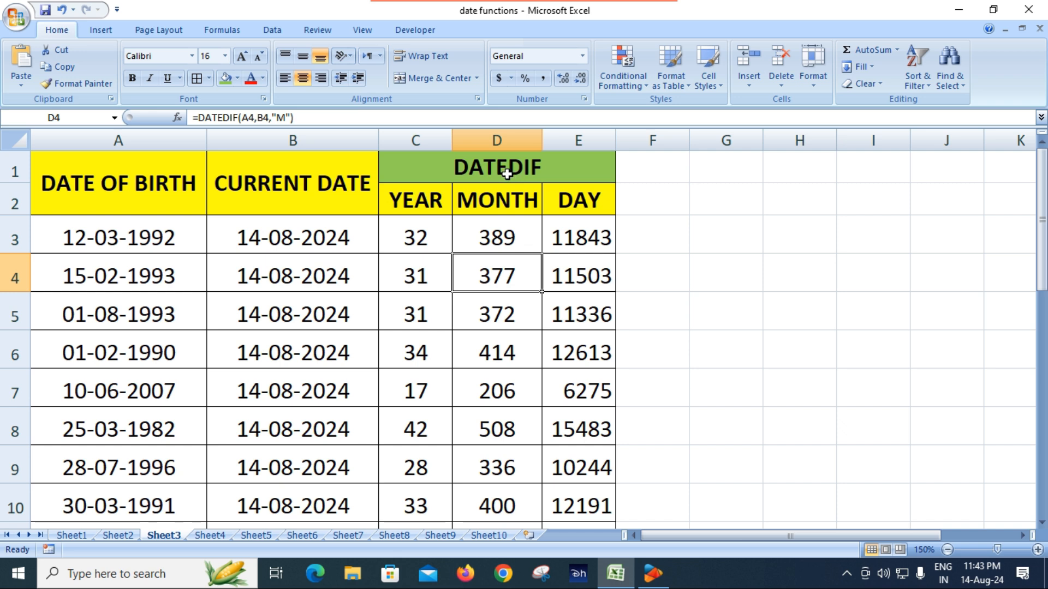
left_click(45, 11)
left_click(418, 234)
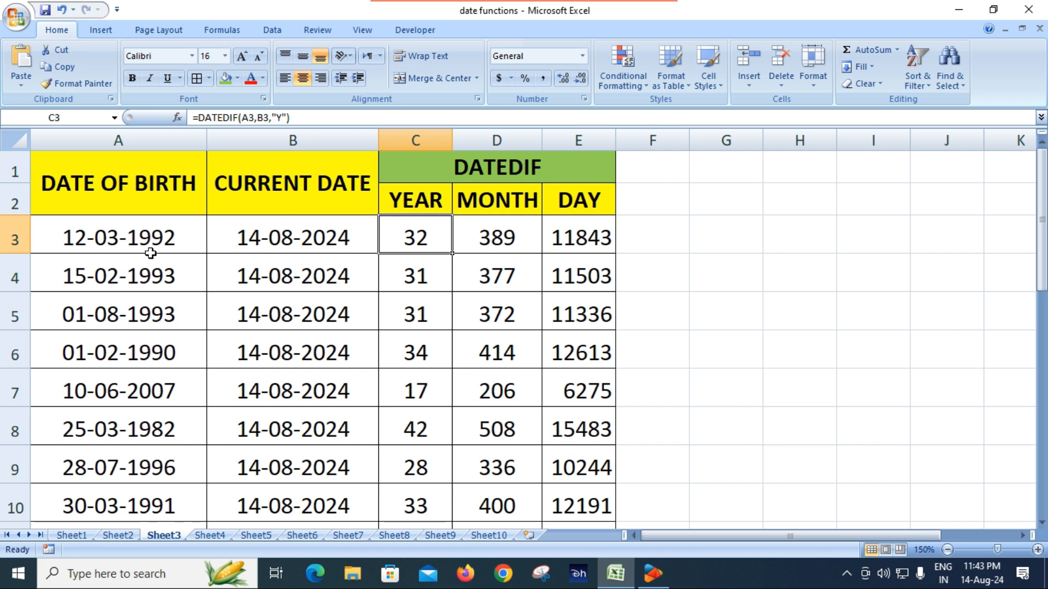
left_click(149, 237)
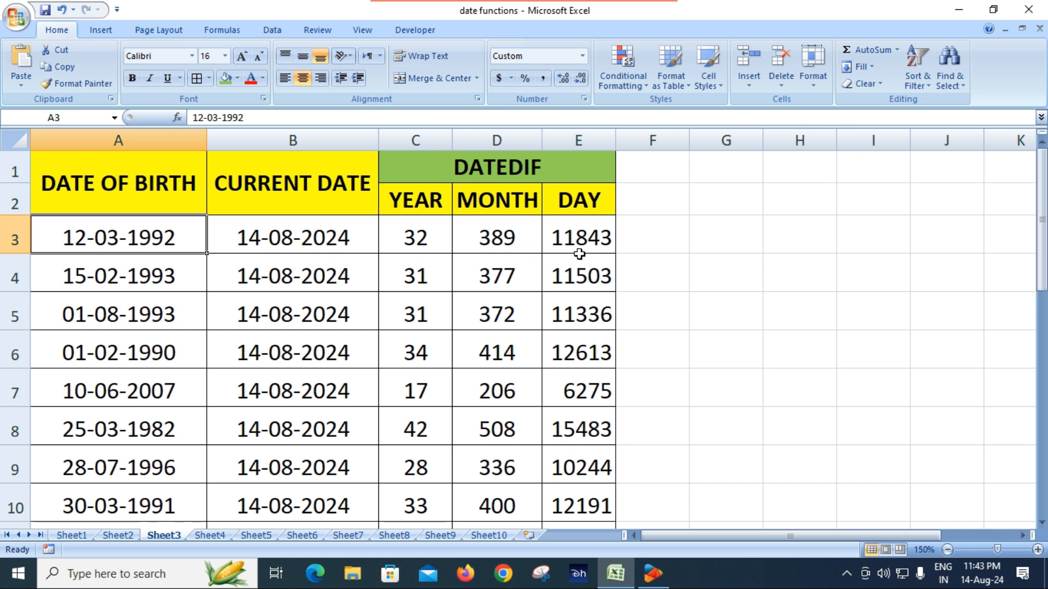
Step: Shade the DATEDIF function name green in the Sheet1 function list and select the DATEVALUE entry below it
left_click(82, 536)
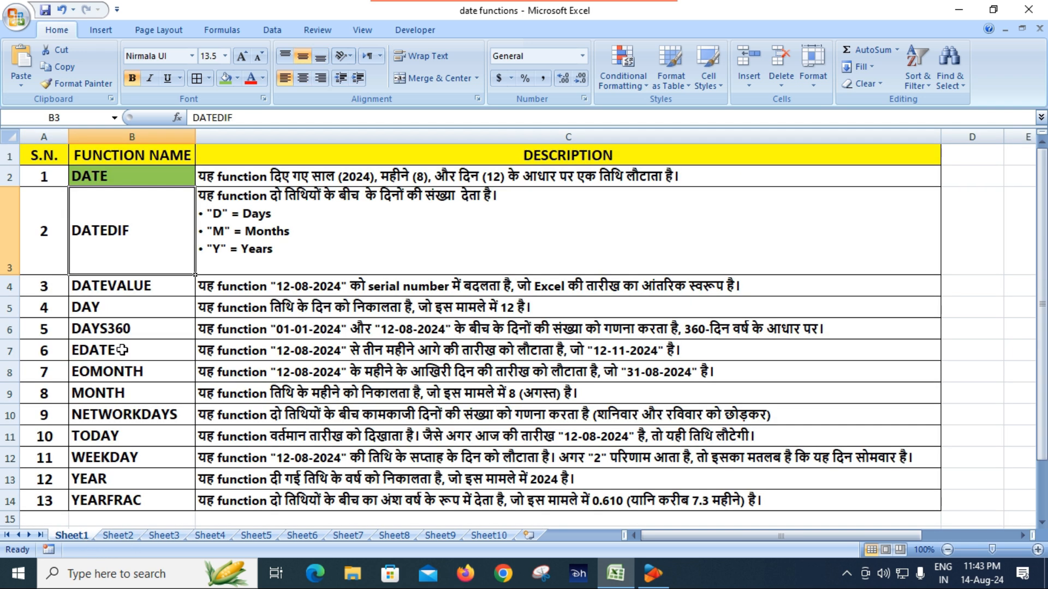
left_click(224, 79)
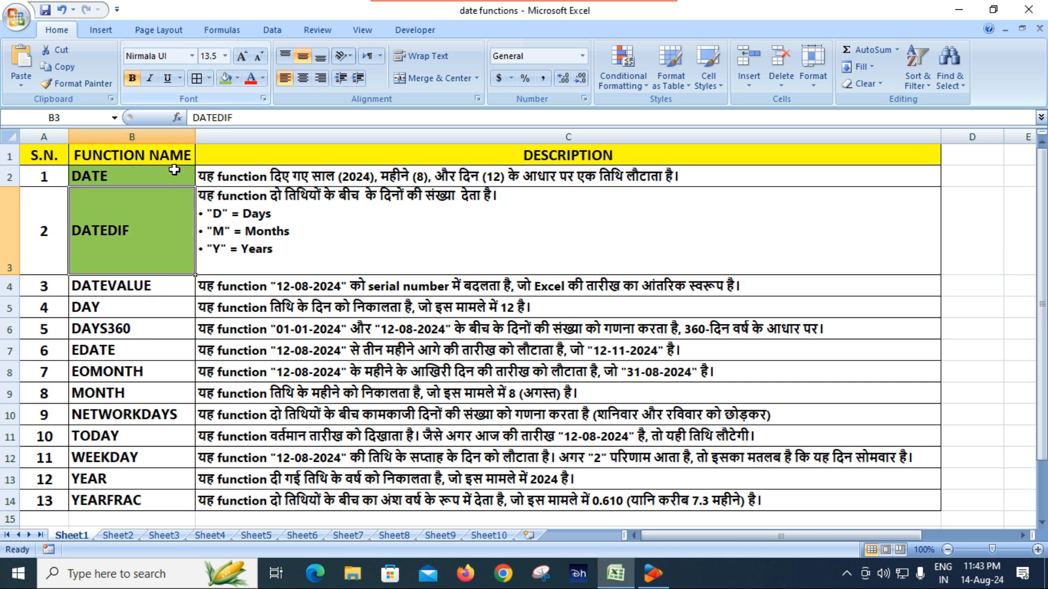
left_click(152, 286)
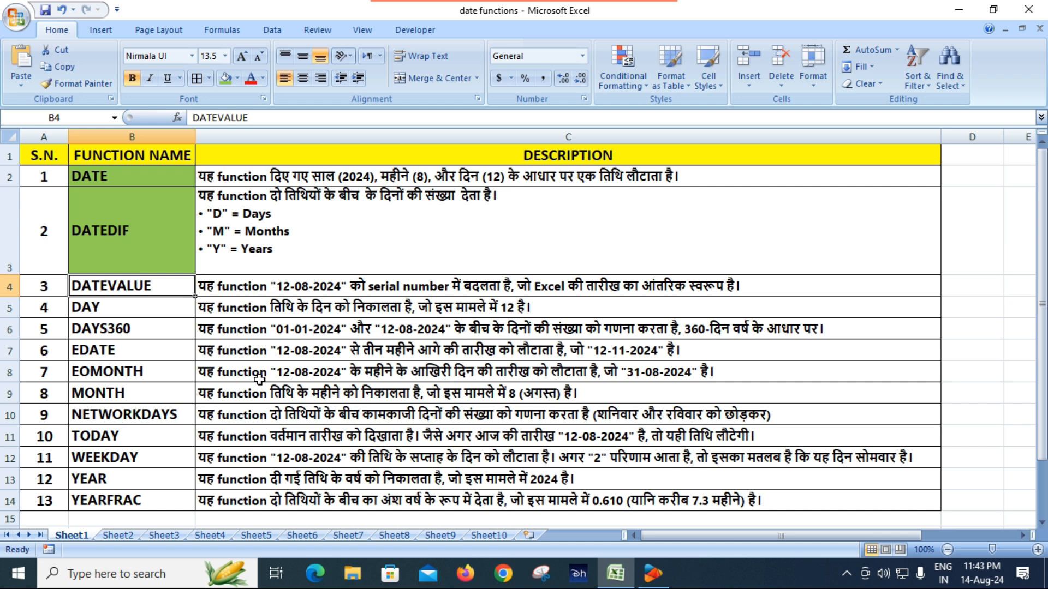
left_click(204, 536)
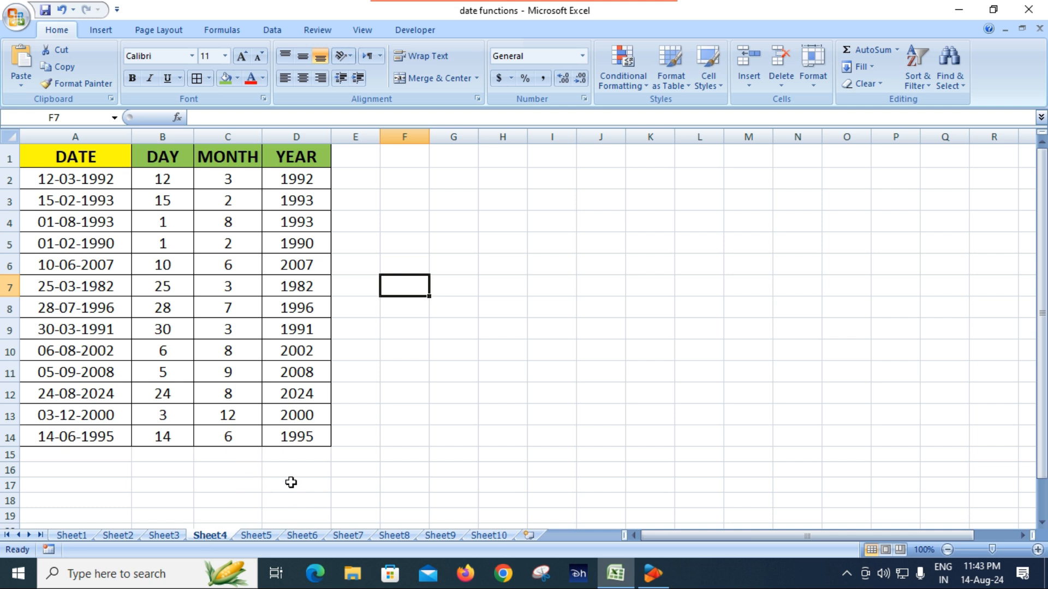
left_click(119, 537)
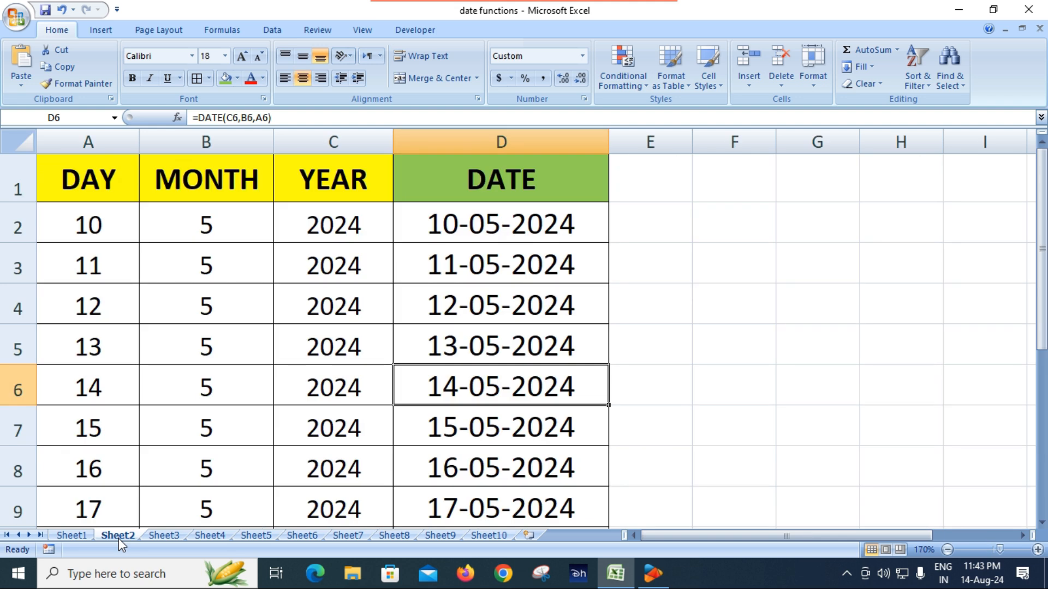
left_click(70, 537)
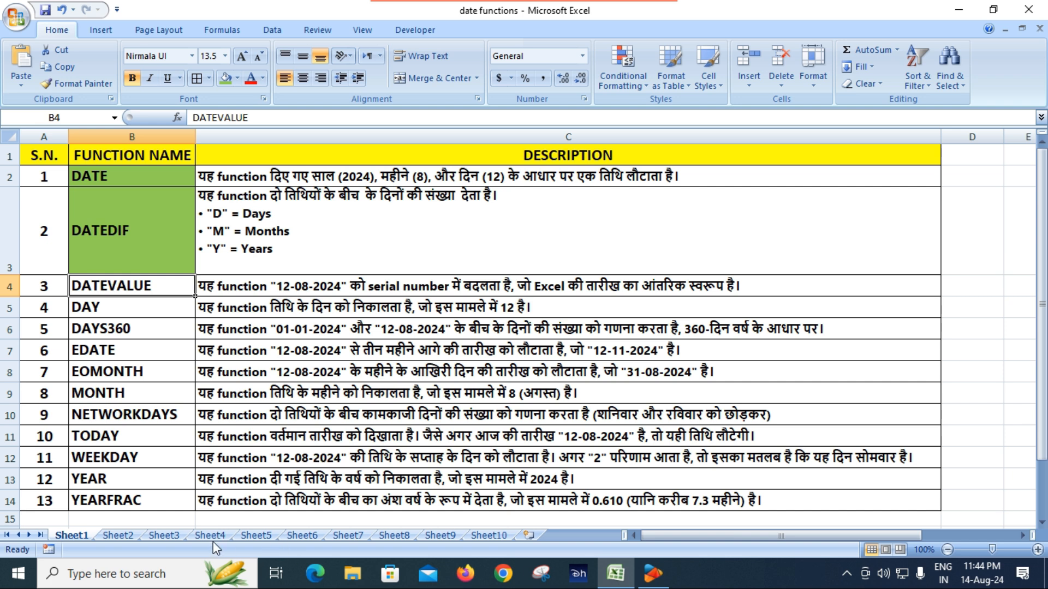
Step: On Sheet3, enter =DATEVALUE(B3) in the empty cell F3 beside the DATEDIF table
left_click(160, 537)
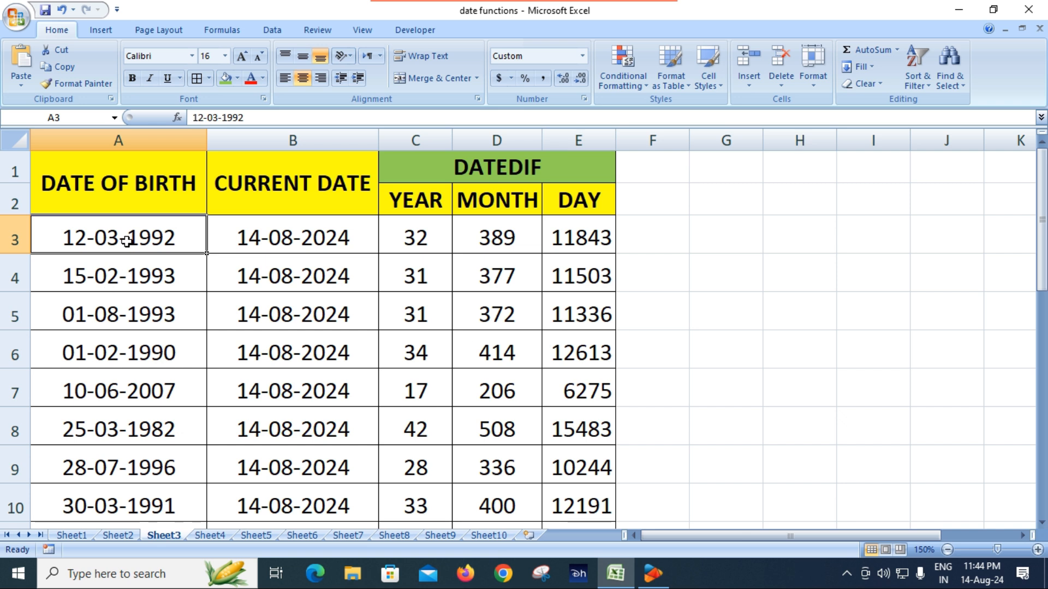
left_click(287, 243)
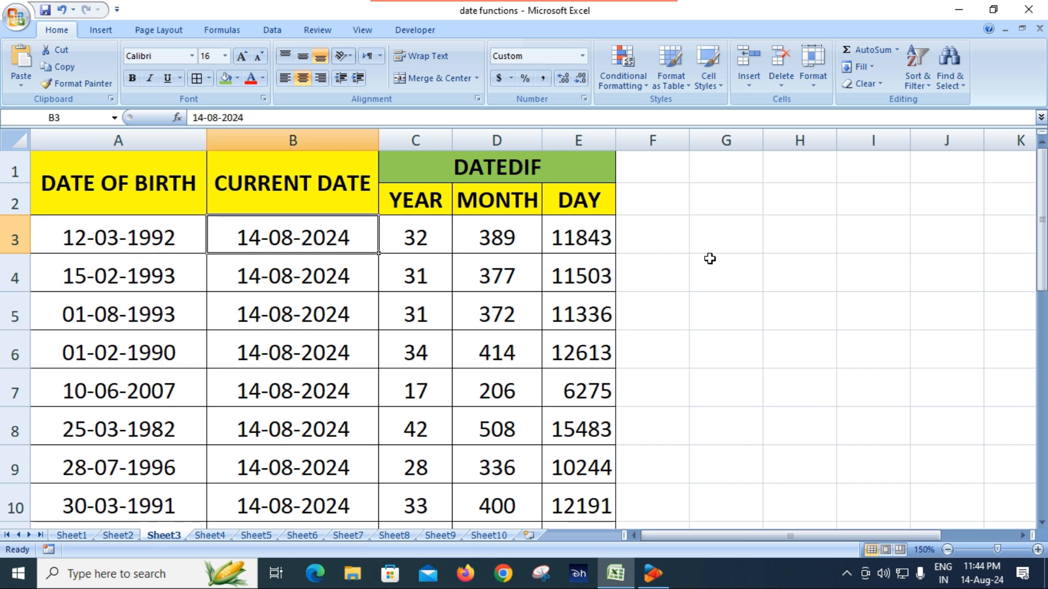
left_click(659, 236)
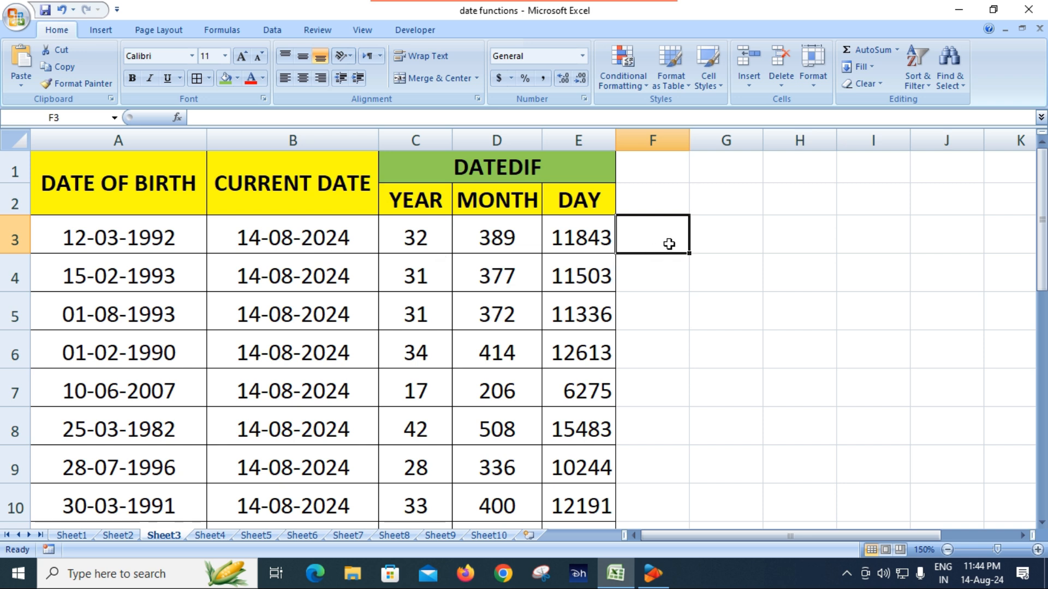
type("=")
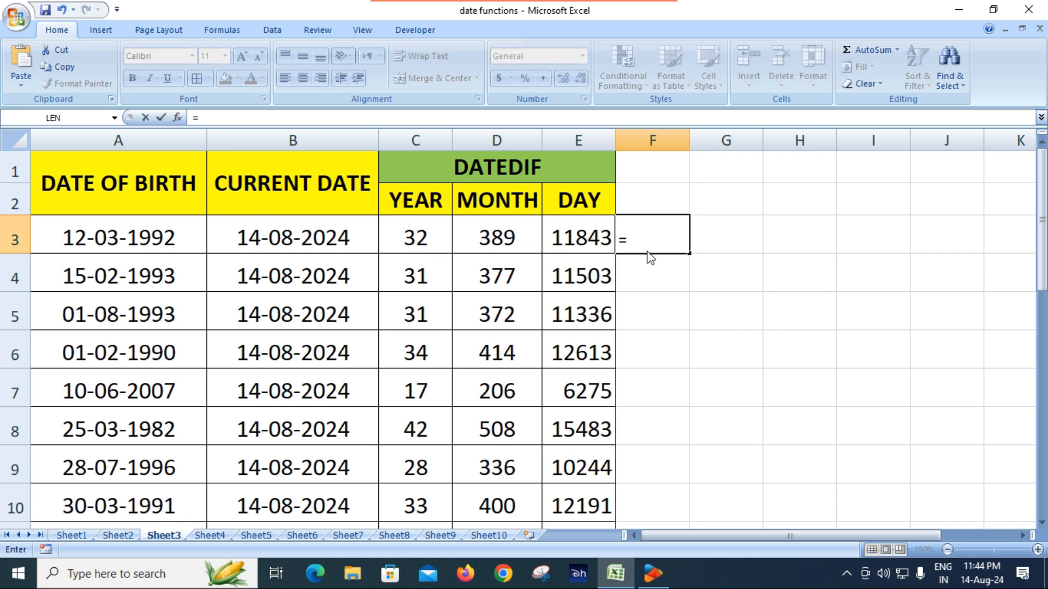
type("DATE")
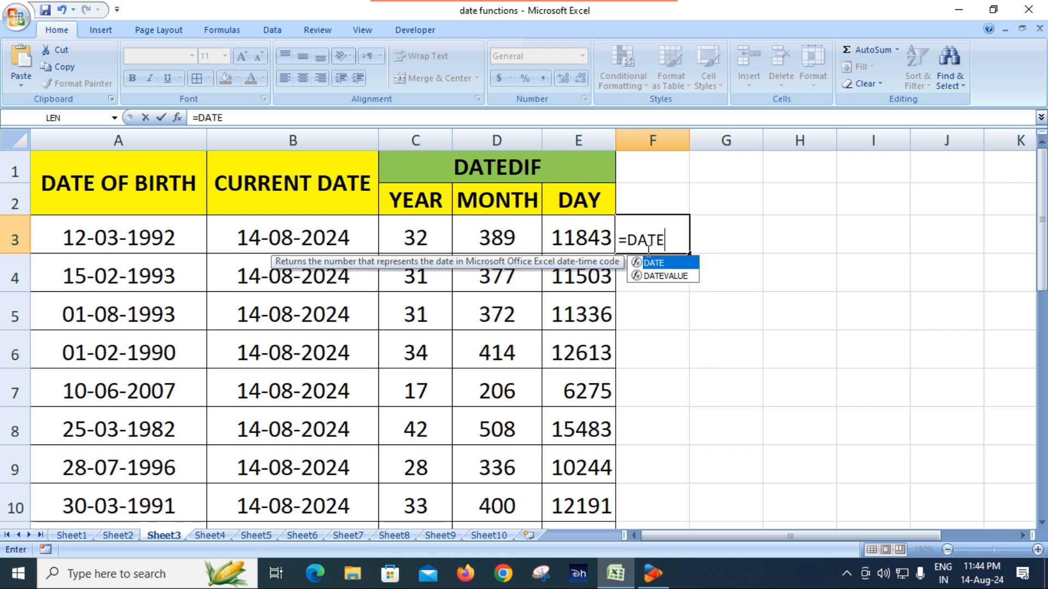
type("V")
key("Tab")
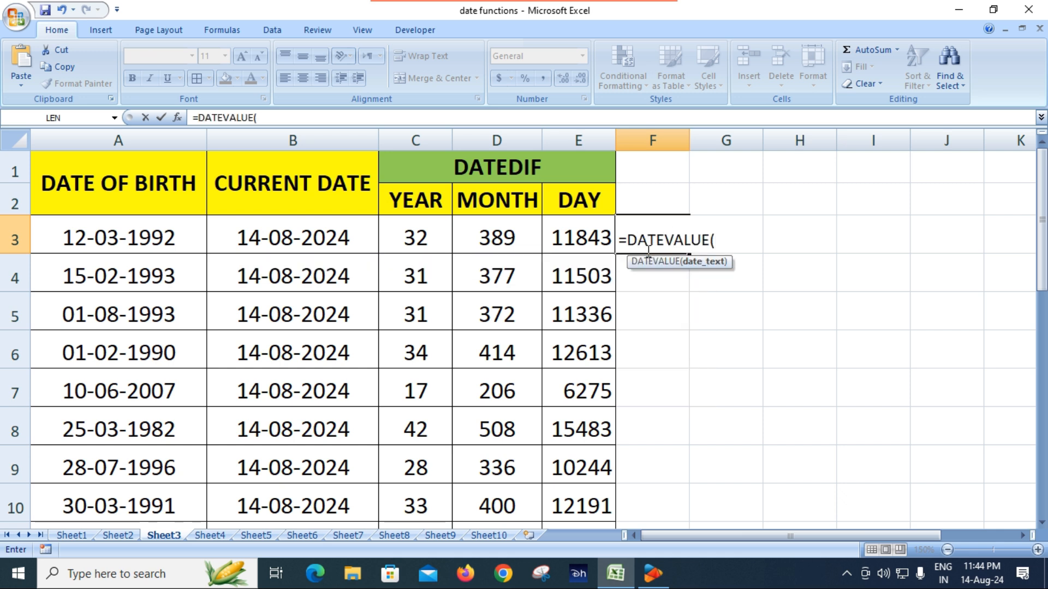
left_click(340, 235)
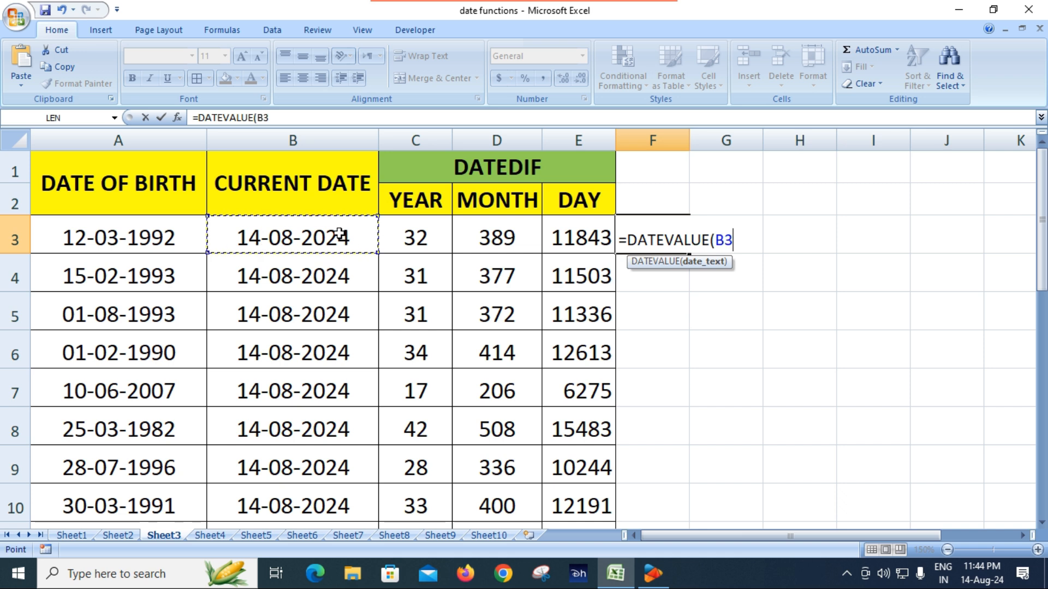
type(")")
key("Return")
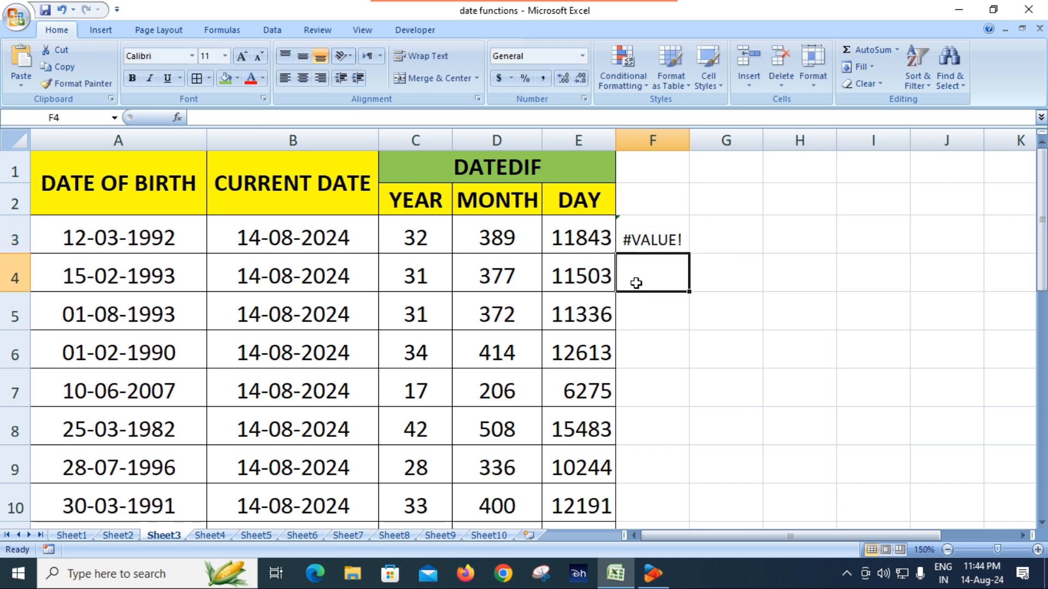
Step: Replace the B3 reference in F3's DATEVALUE formula with the text date "14/08/2024" and reselect the cell
left_click(661, 237)
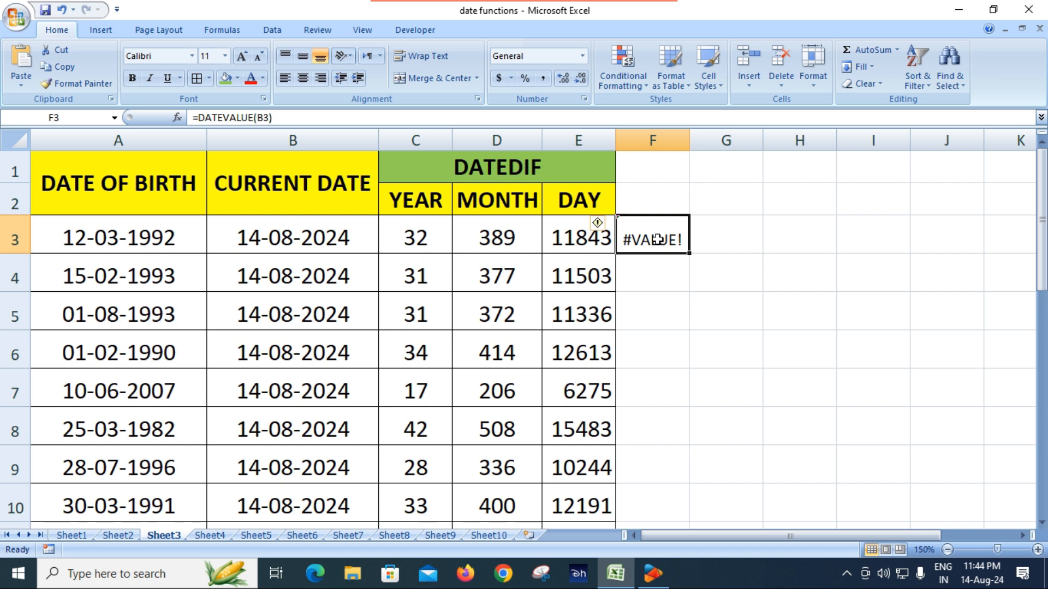
double_click(658, 239)
key("Right")
key("Right")
key("Right")
key("Right")
key("Right")
key("Right")
key("Right")
key("Delete")
key("Delete")
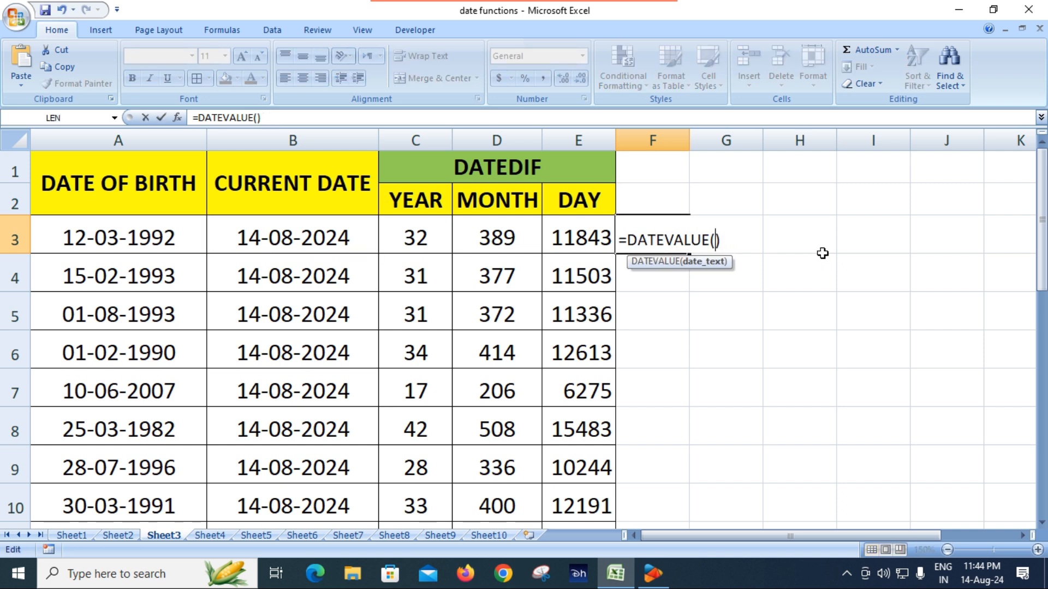
type("\"14/08/2")
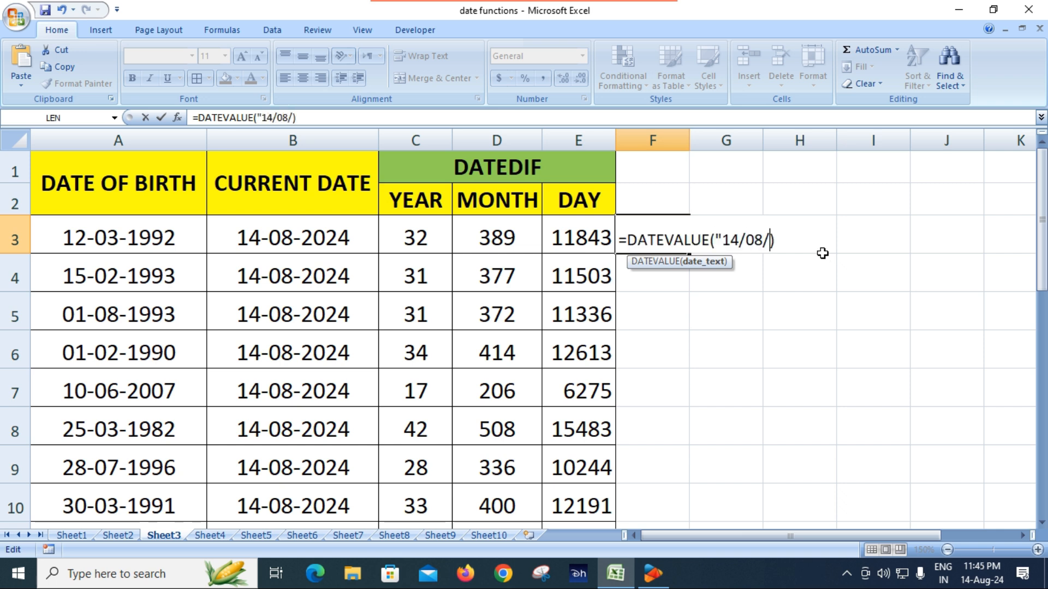
type("024\"")
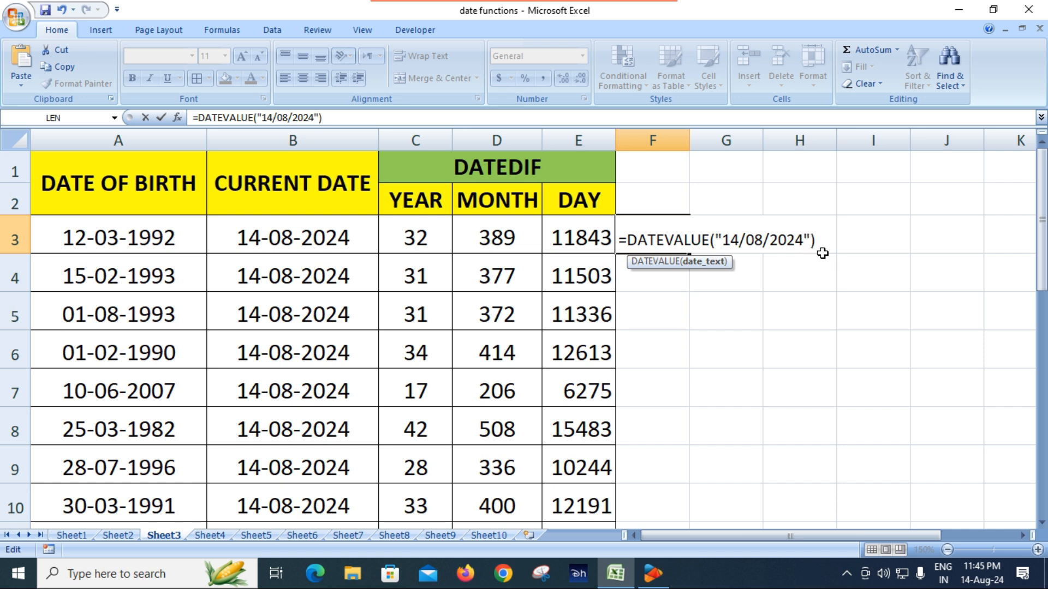
key("Return")
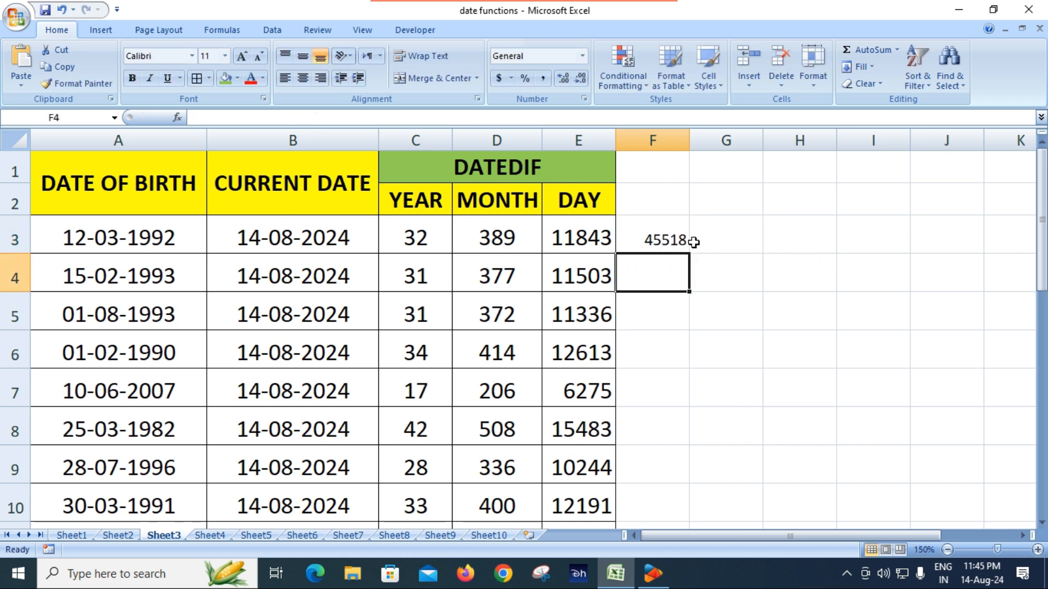
left_click(665, 241)
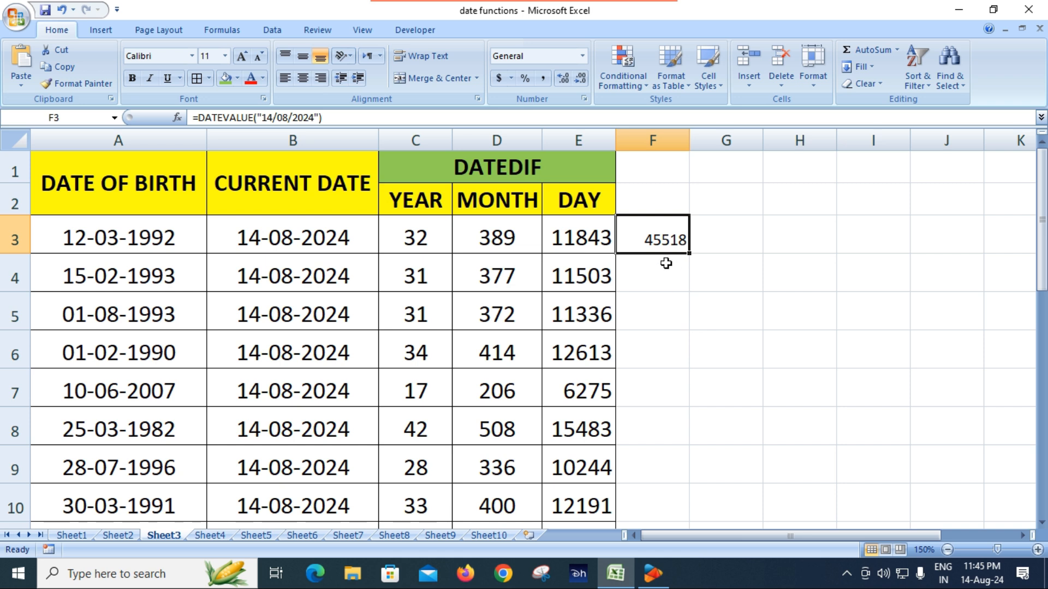
Step: Format the DATEVALUE result in F3 as Short Date and compare it with the current date in B3
left_click(582, 56)
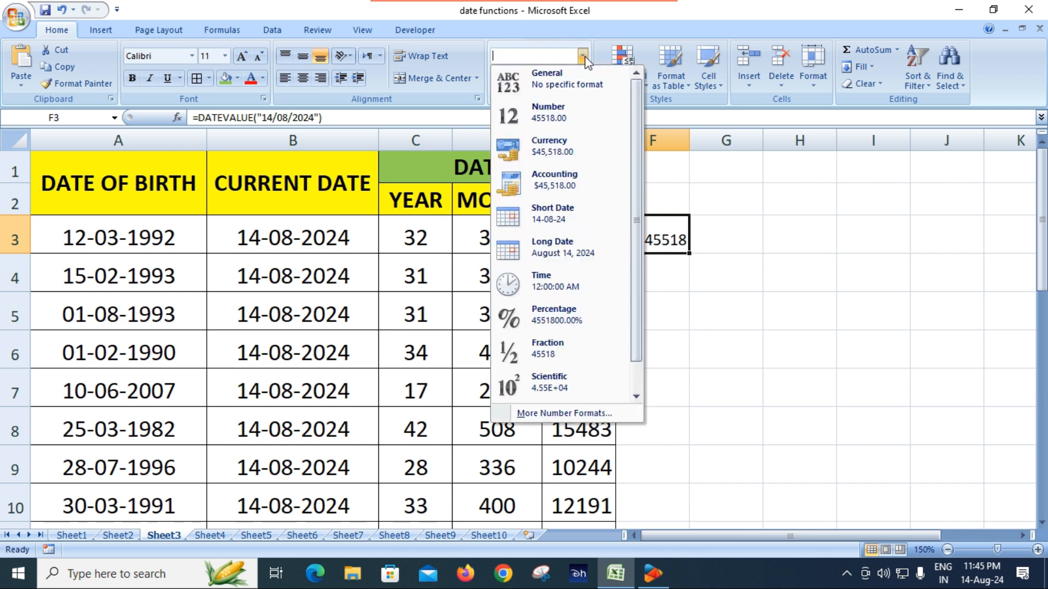
left_click(558, 219)
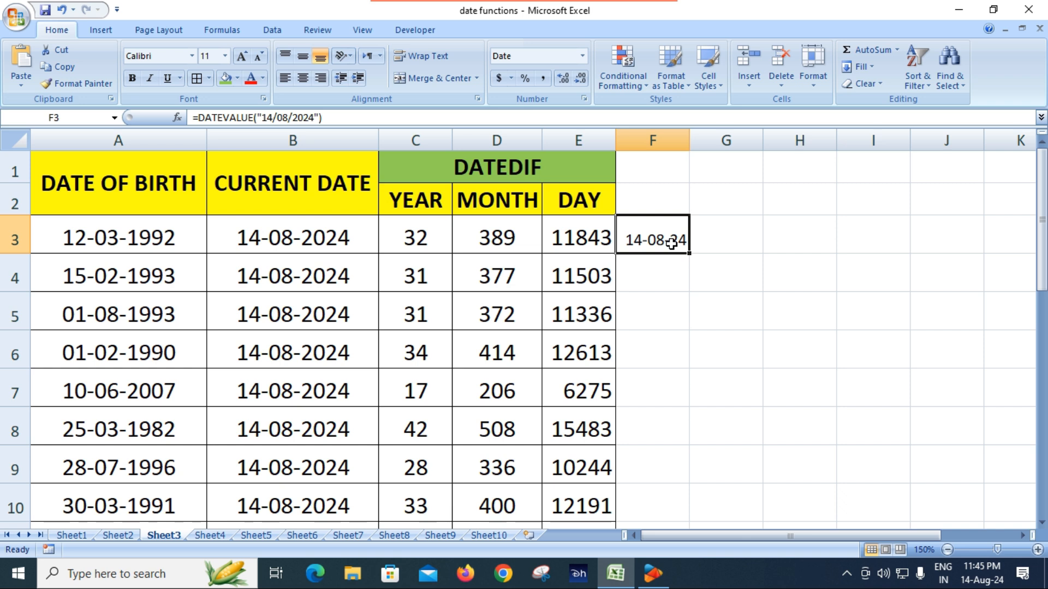
left_click(665, 290)
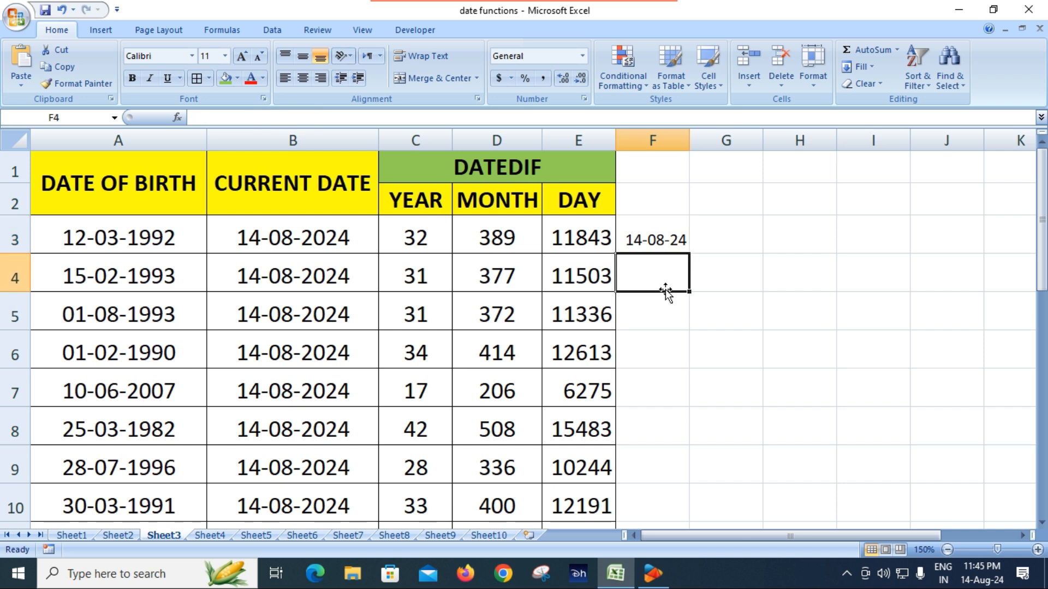
left_click(311, 241)
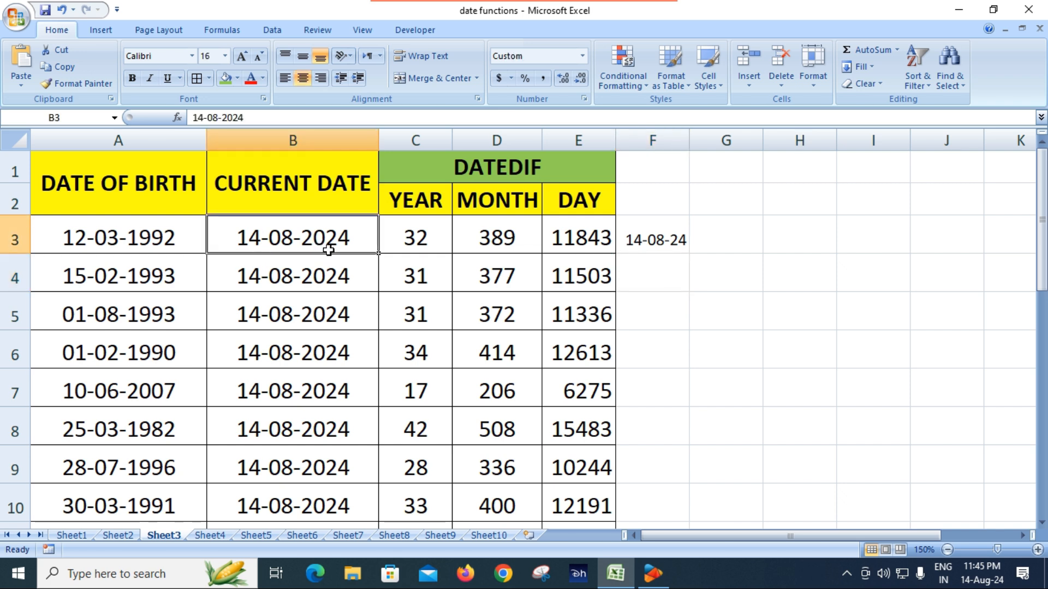
Step: Clear the DATEVALUE formula from F3
left_click(671, 242)
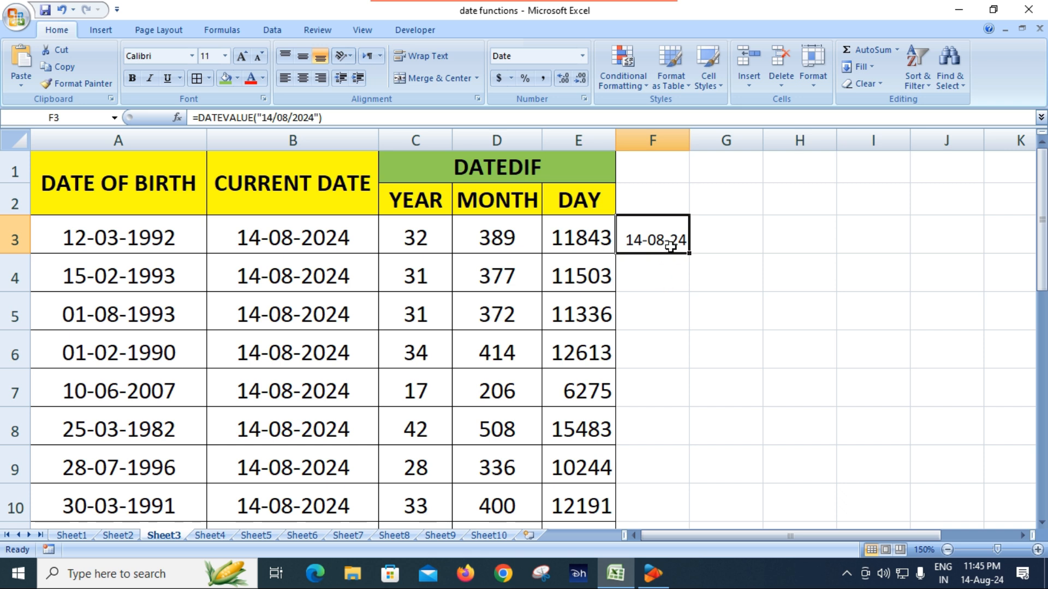
key("Delete")
left_click(662, 294)
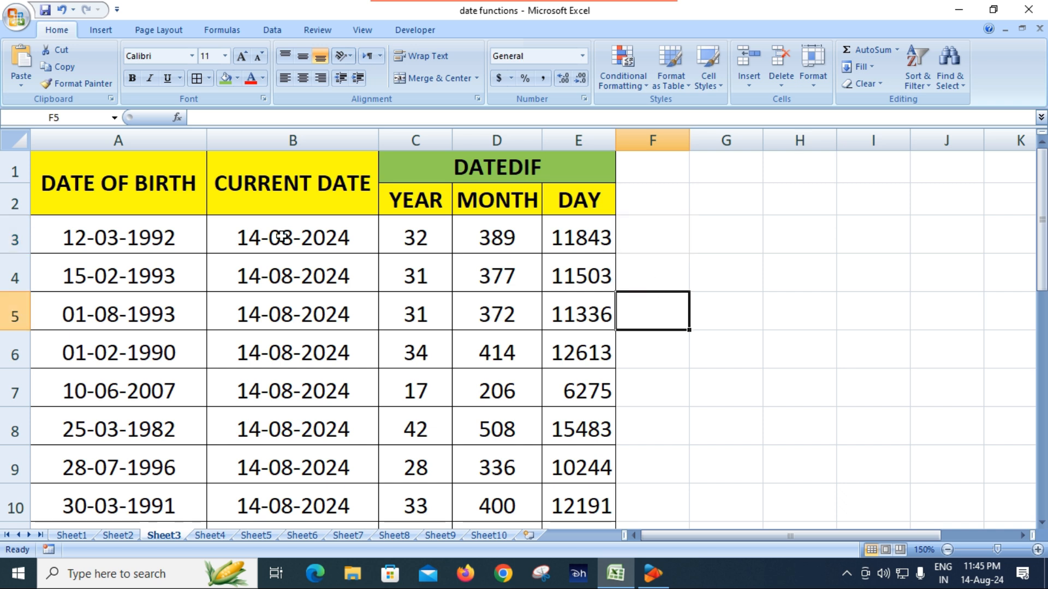
Step: Copy the dates of birth in A3:A12 to a block starting at G3 and autofit column G to them
left_click_drag(282, 235, 311, 442)
scroll(153, 327, "up", 2)
left_click_drag(120, 235, 134, 438)
key("ctrl+c")
scroll(744, 386, "up", 2)
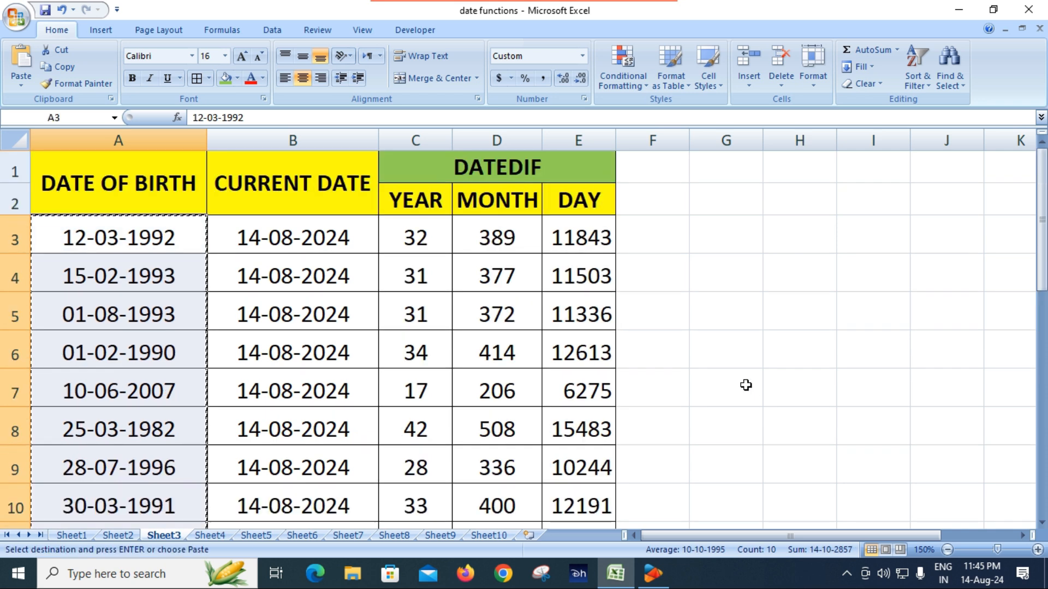
left_click(726, 232)
key("ctrl+v")
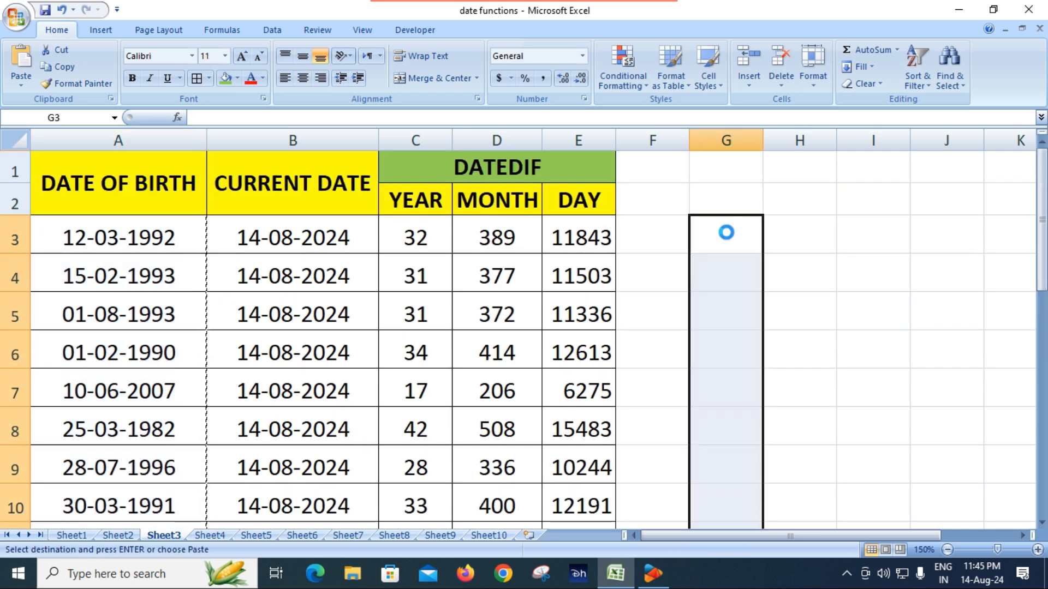
double_click(767, 134)
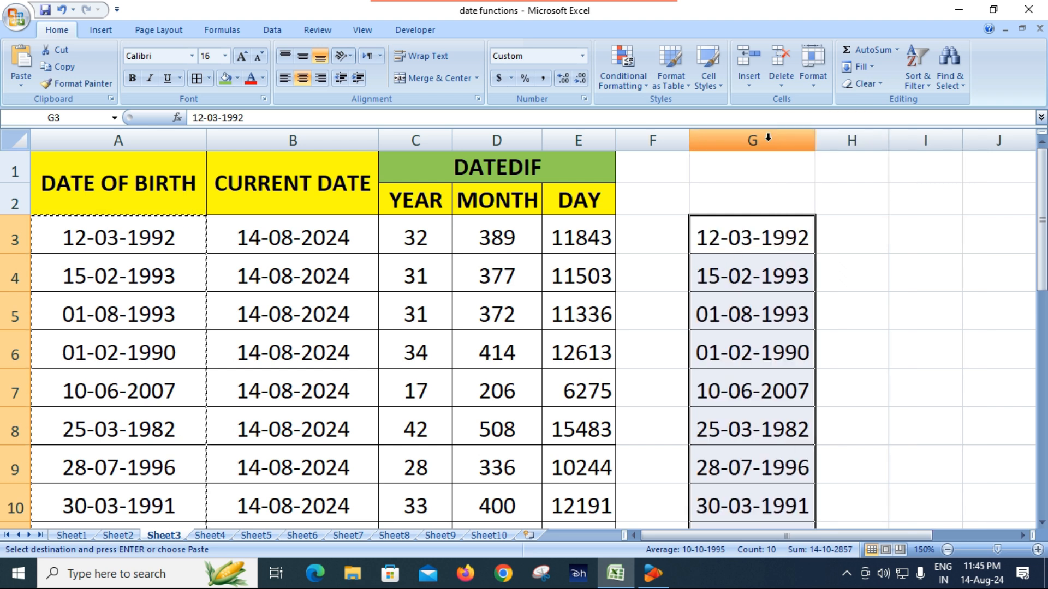
Step: Enter =TEXT(G3,"DD-MM-YYYY") in H3 to convert the first copied date to text
left_click(835, 238)
key("Escape")
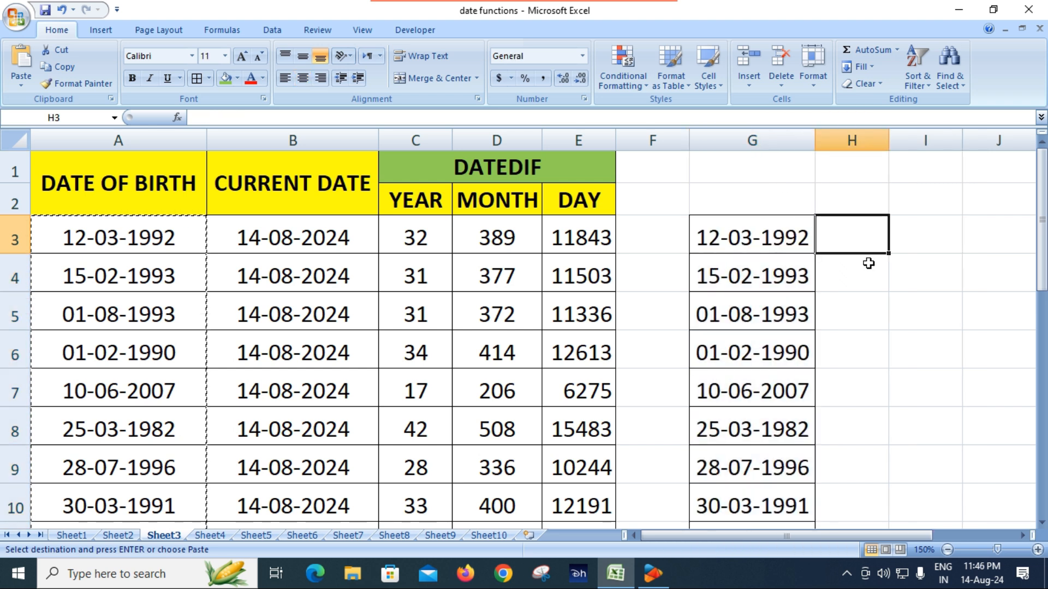
type("=")
key("BackSpace")
type("TE")
double_click(871, 265)
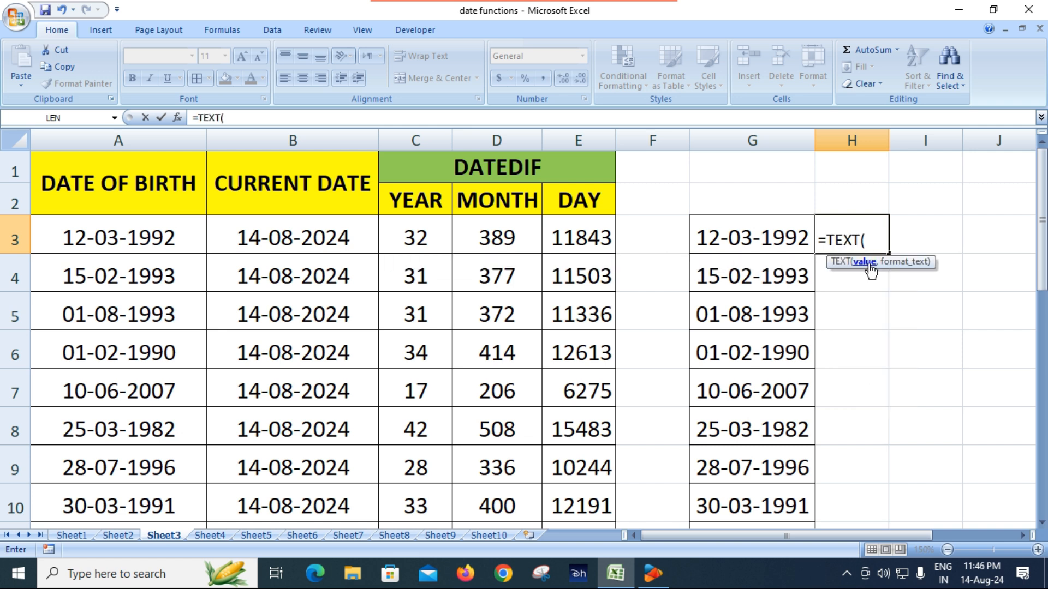
left_click(760, 232)
type(",\"DD")
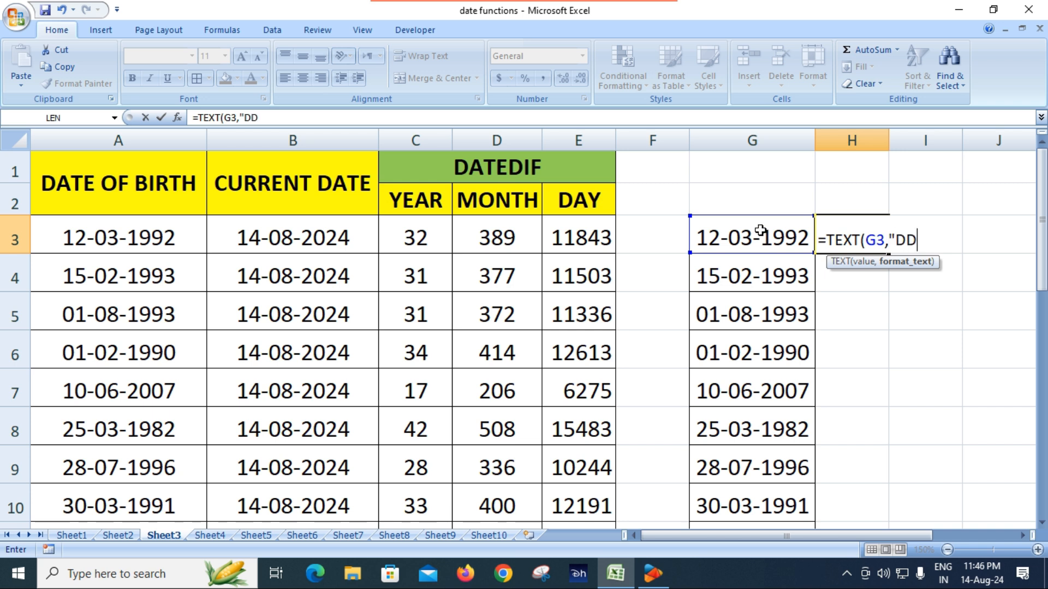
type("-MM-YYYY")
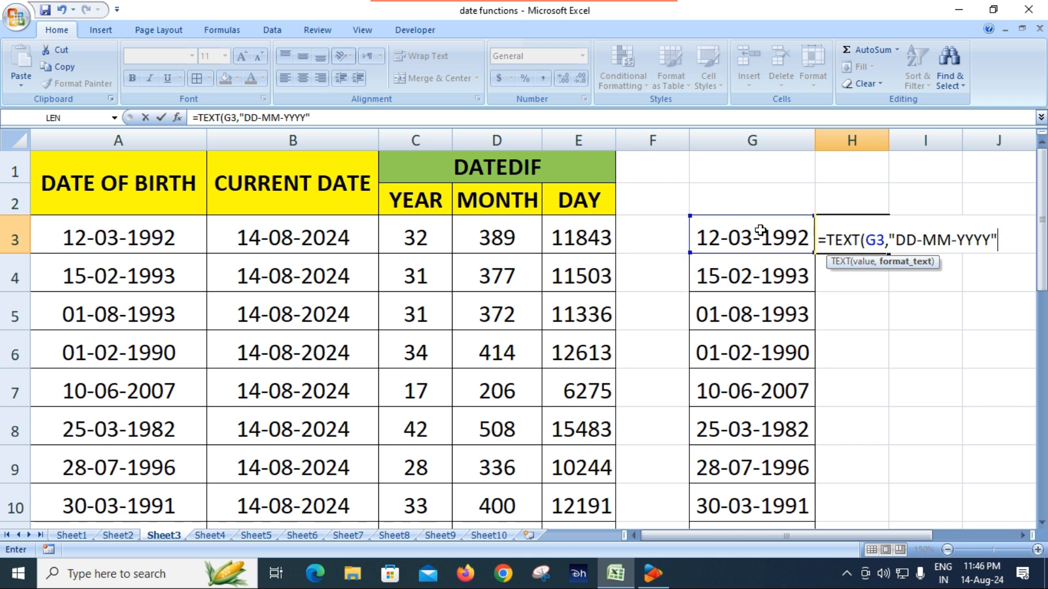
key("Return")
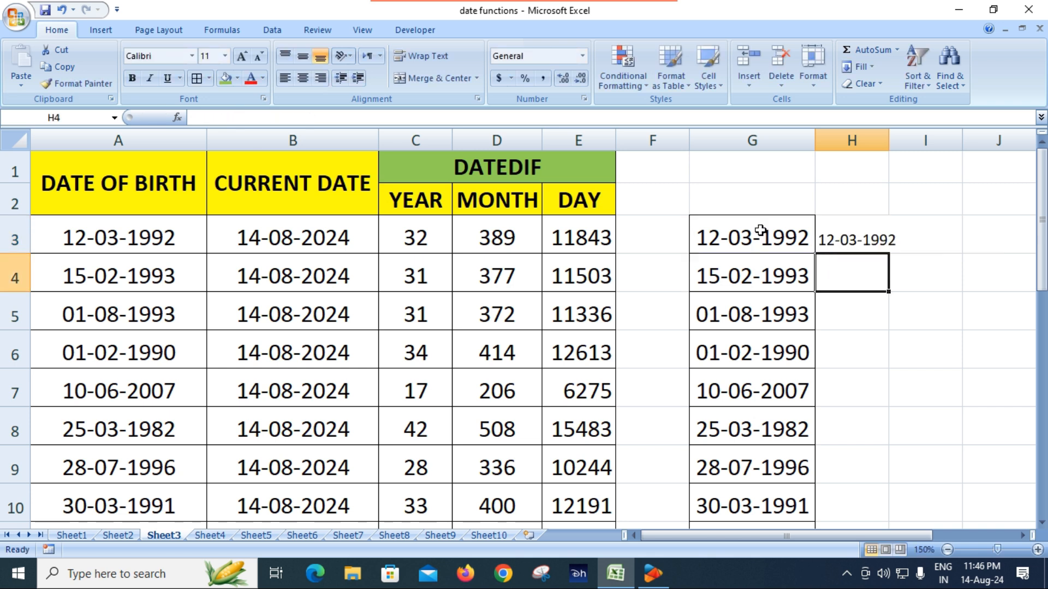
Step: Autofit column H and fill the TEXT formula from H3 down to H12
left_click(847, 239)
double_click(892, 145)
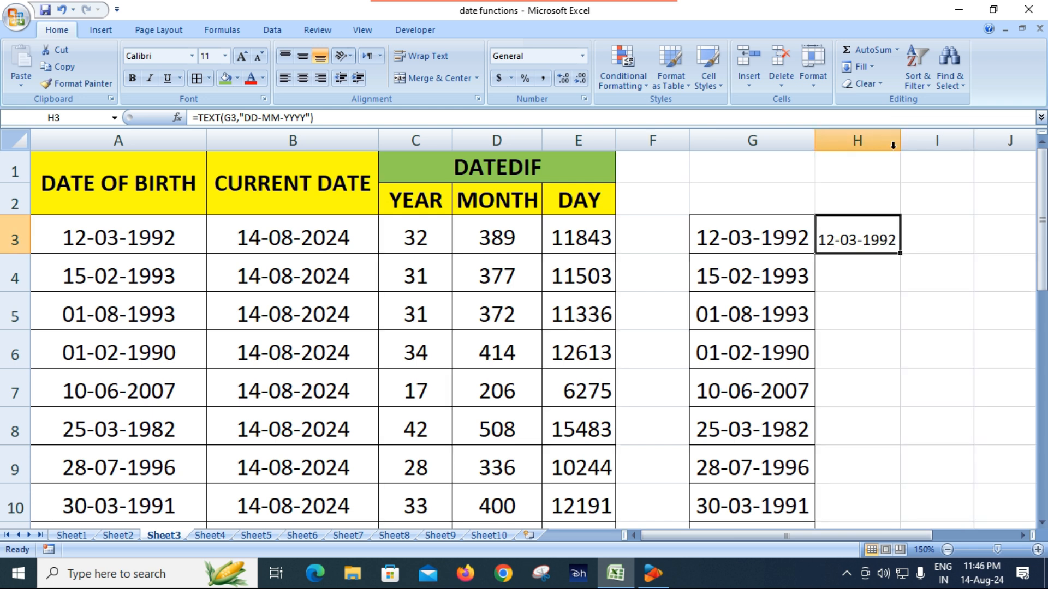
double_click(901, 252)
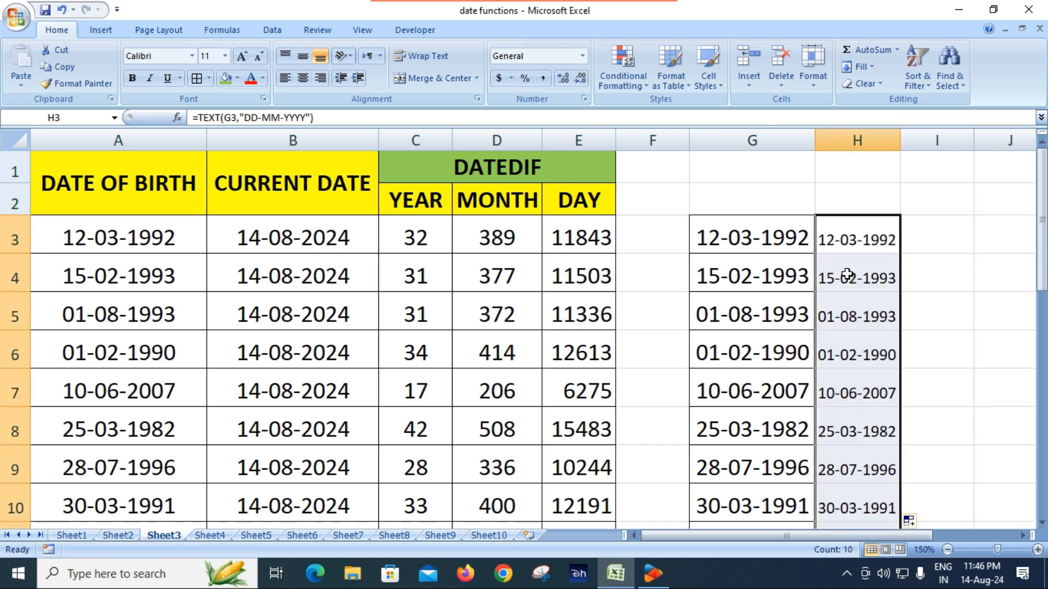
Step: Enter =DATEVALUE(H3) in I3, beside the first text date
left_click(938, 238)
type("=")
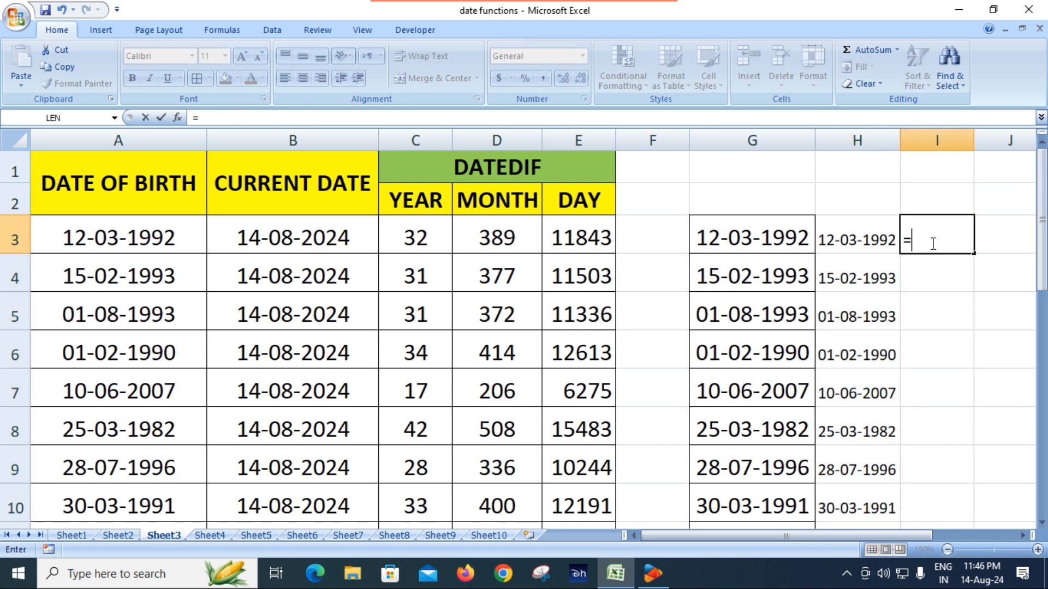
type("DATE")
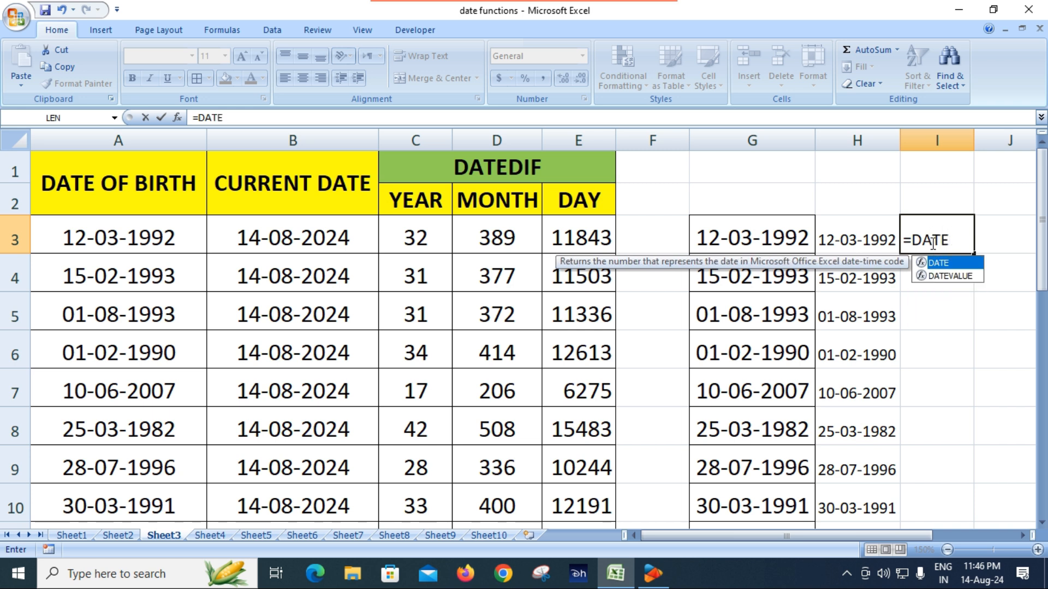
key("Down")
key("Tab")
left_click(867, 241)
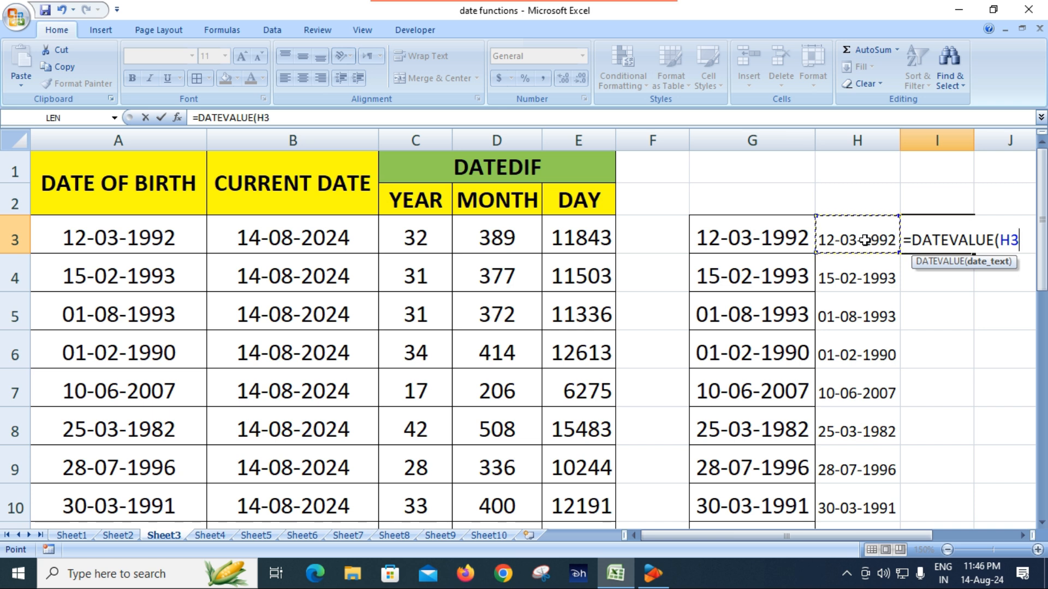
type(")")
key("Return")
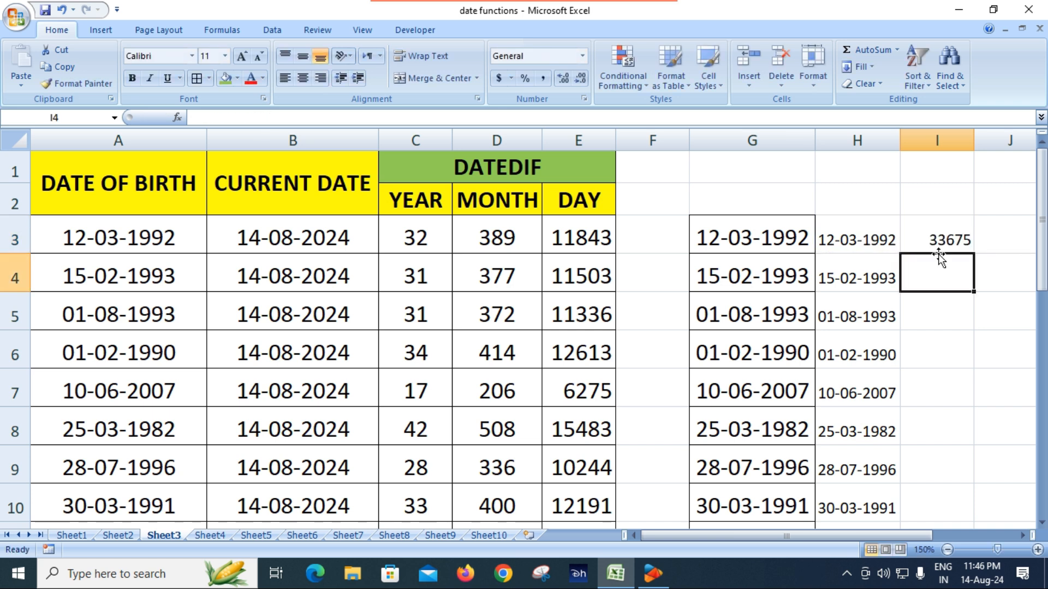
Step: Fill the DATEVALUE formula from I3 down to I12 and look over the filled rows
left_click(940, 238)
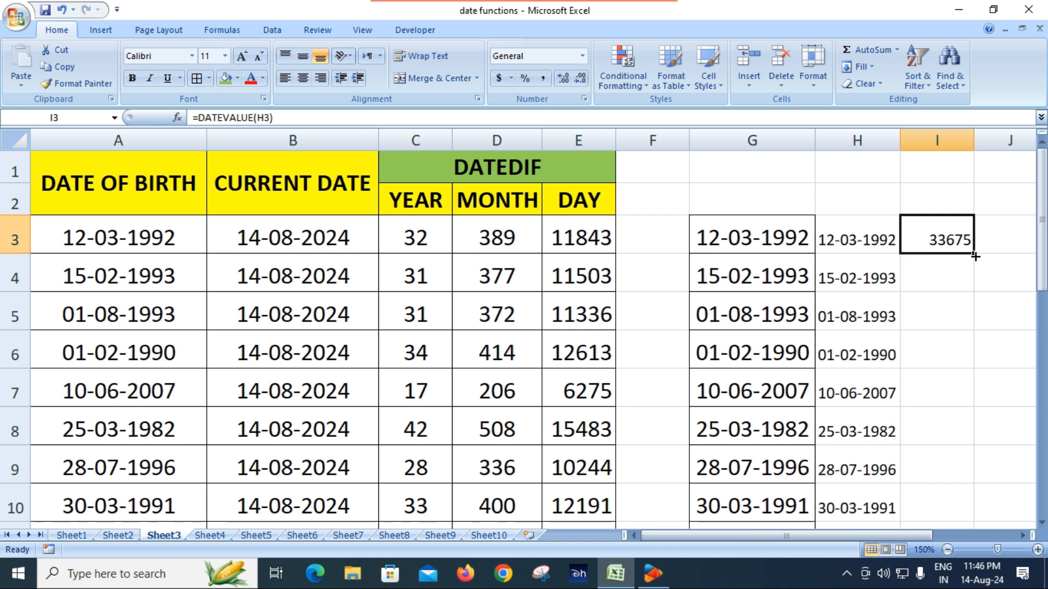
double_click(975, 256)
scroll(944, 289, "down", 3)
scroll(944, 290, "up", 2)
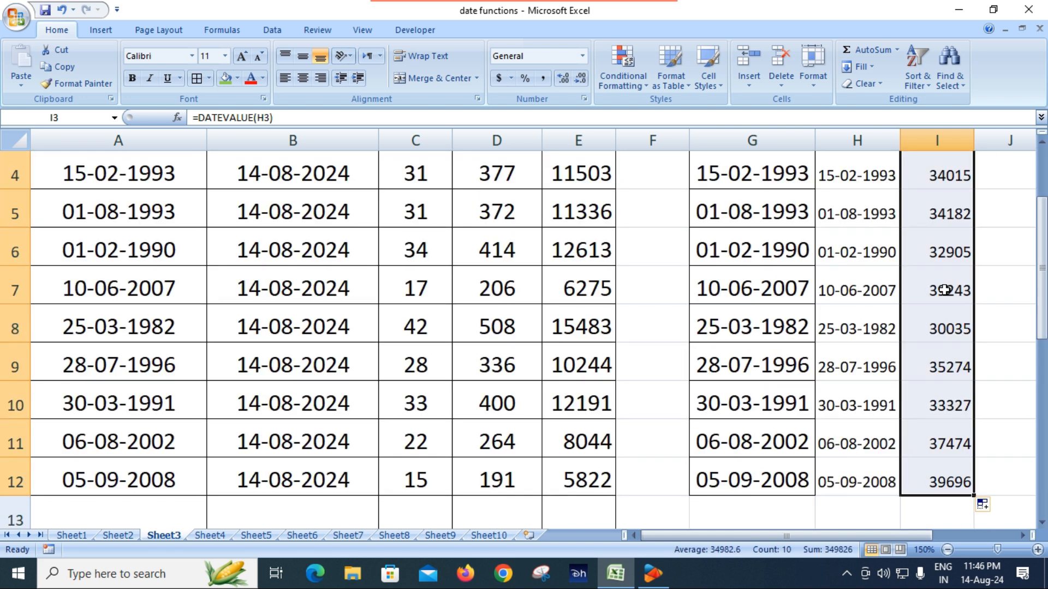
scroll(945, 290, "up", 1)
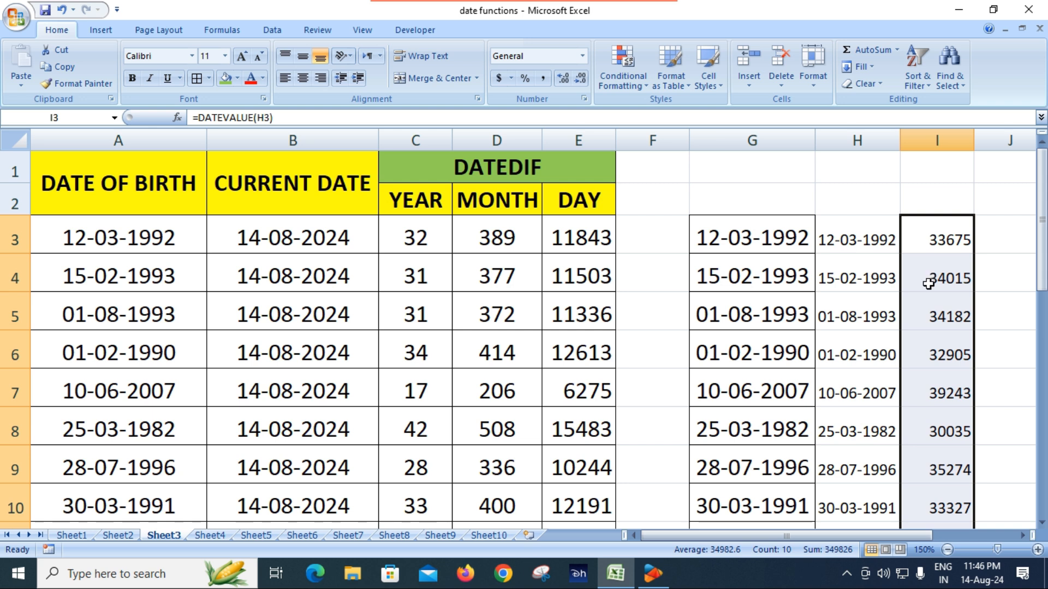
Step: Compare the text dates in H4 and H5 with their DATEVALUE formulas in column I, and check I6 and I8
left_click(843, 279)
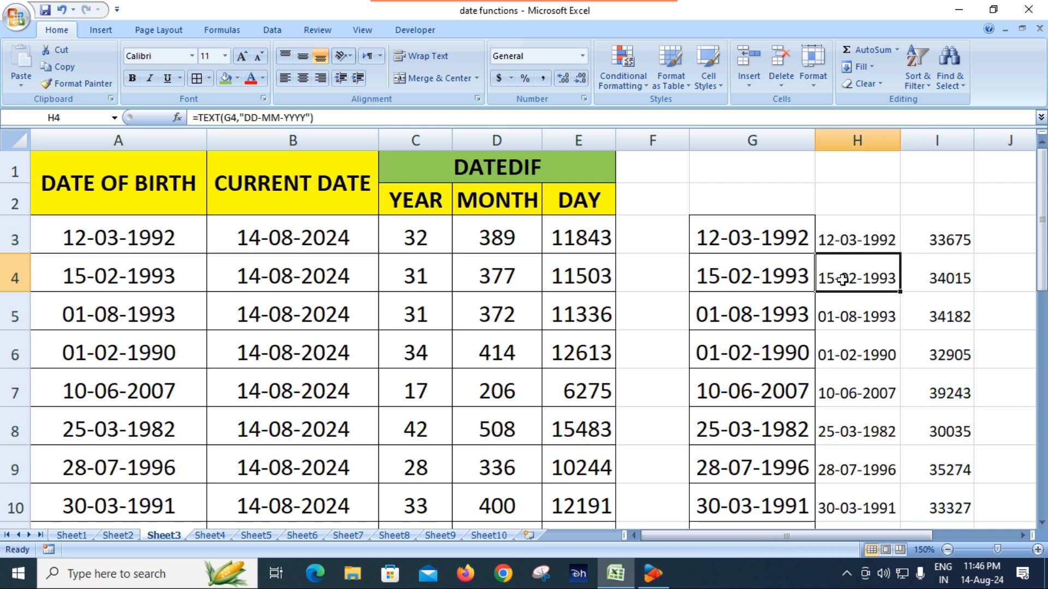
left_click(937, 283)
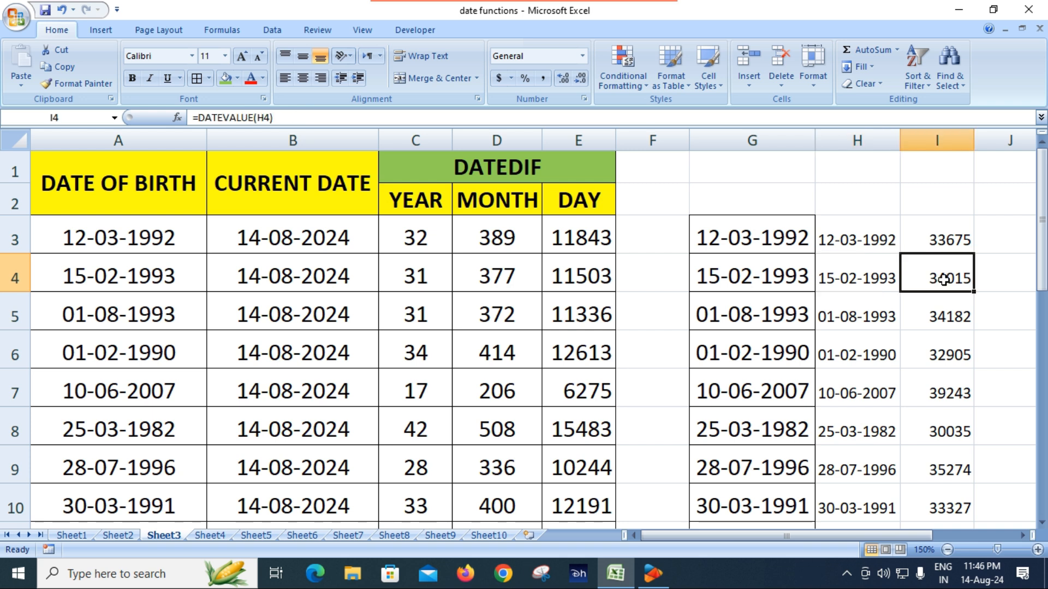
left_click(854, 316)
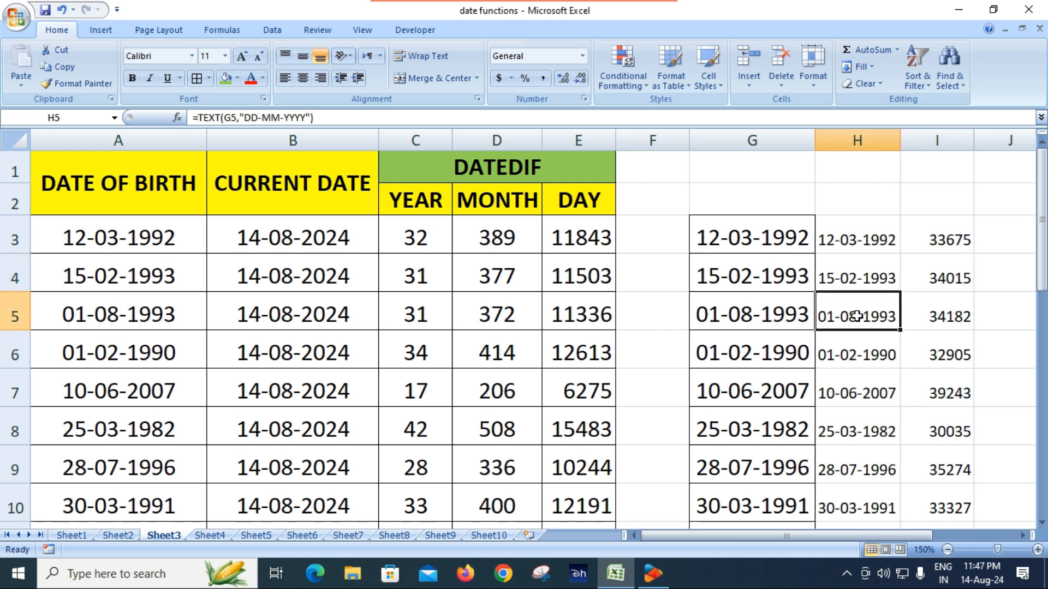
left_click(934, 317)
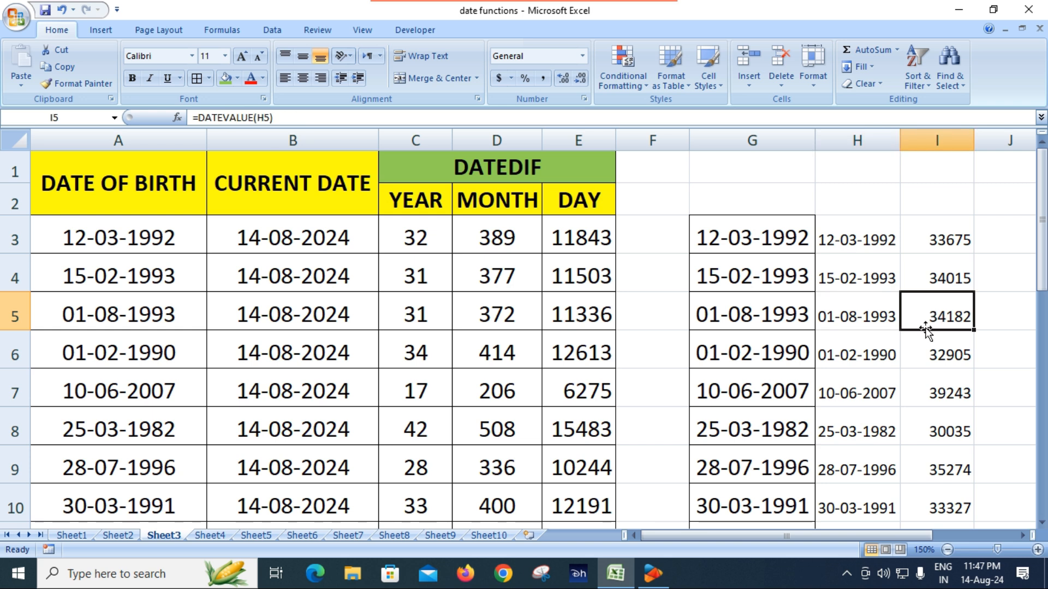
left_click(946, 358)
left_click(952, 412)
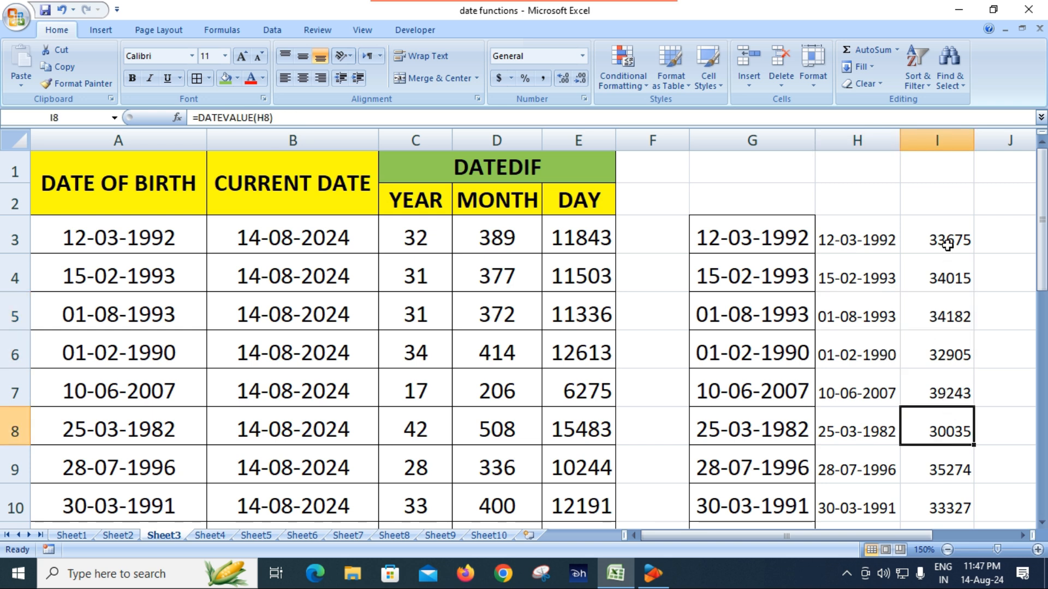
Step: Format the DATEVALUE results in I3:I12 as Short Date
left_click_drag(951, 240, 959, 440)
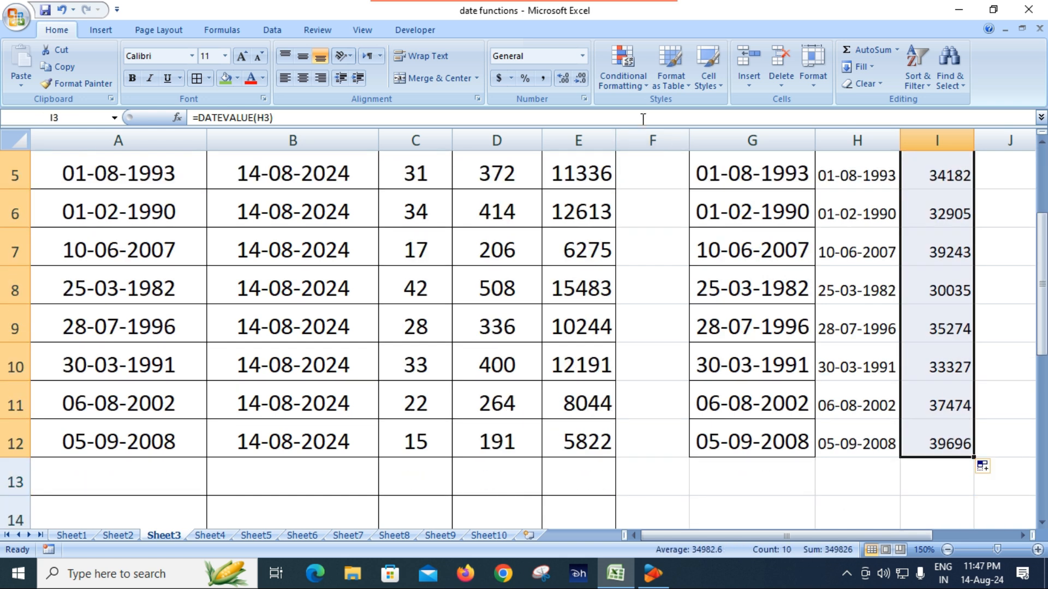
left_click(582, 55)
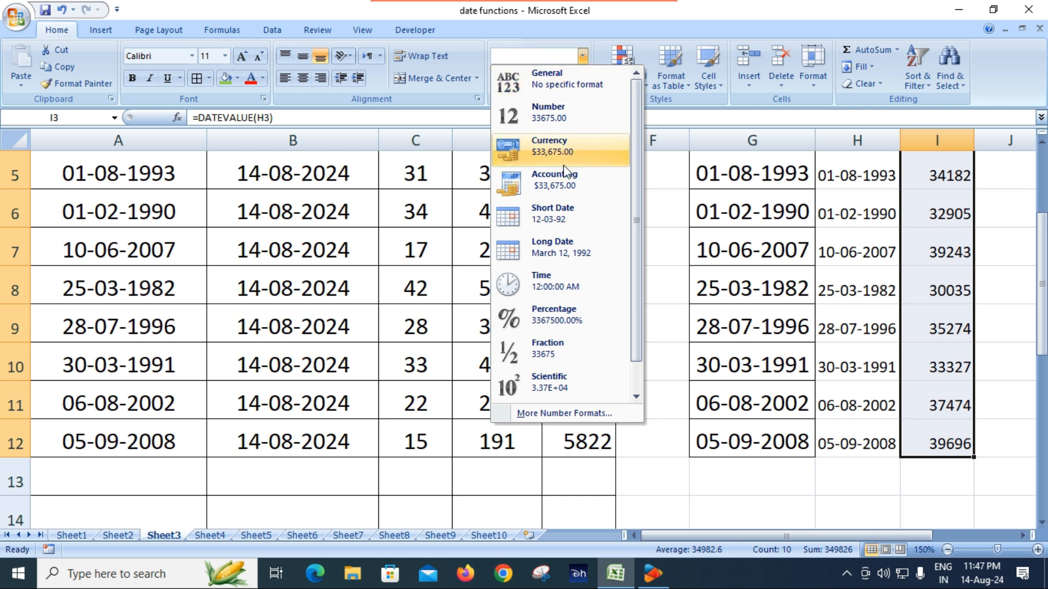
left_click(561, 218)
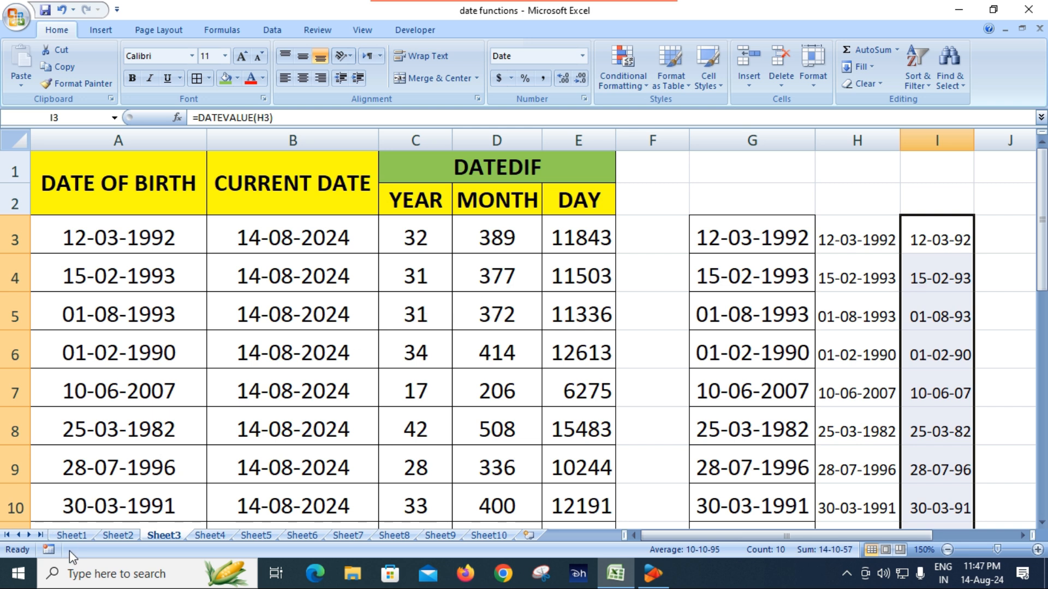
Step: Consult the function list on Sheet1, set I3:I12 on Sheet3 back to the General number format, and select H4
left_click(70, 536)
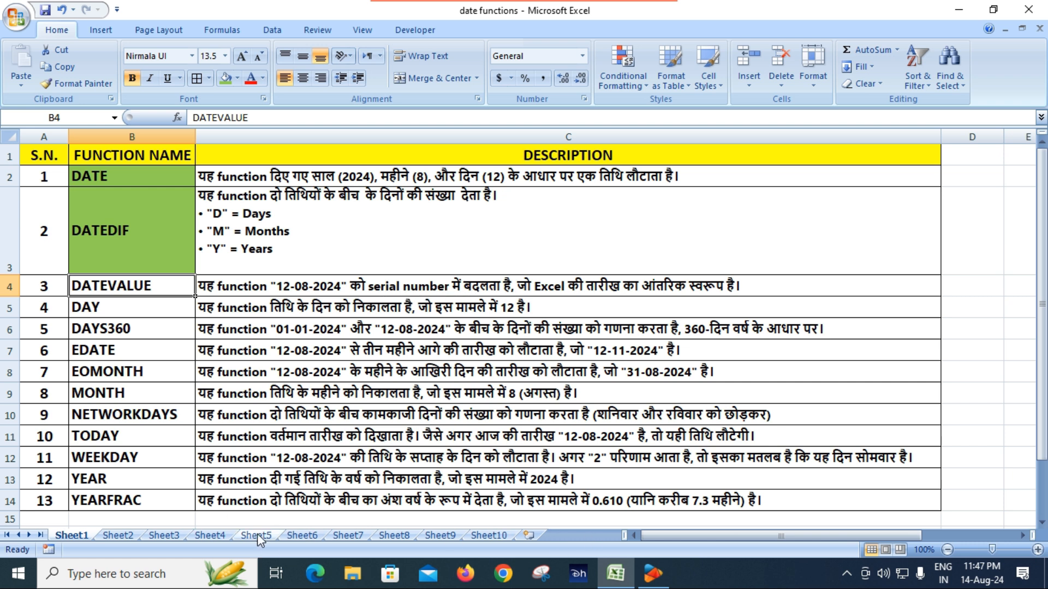
left_click(167, 536)
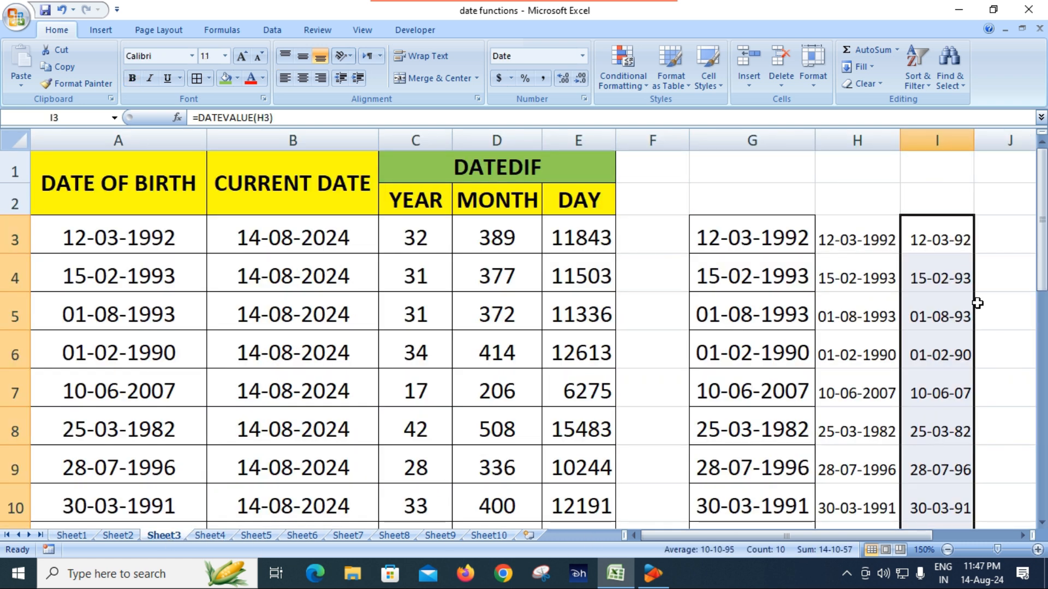
key("ctrl+shift+asciitilde")
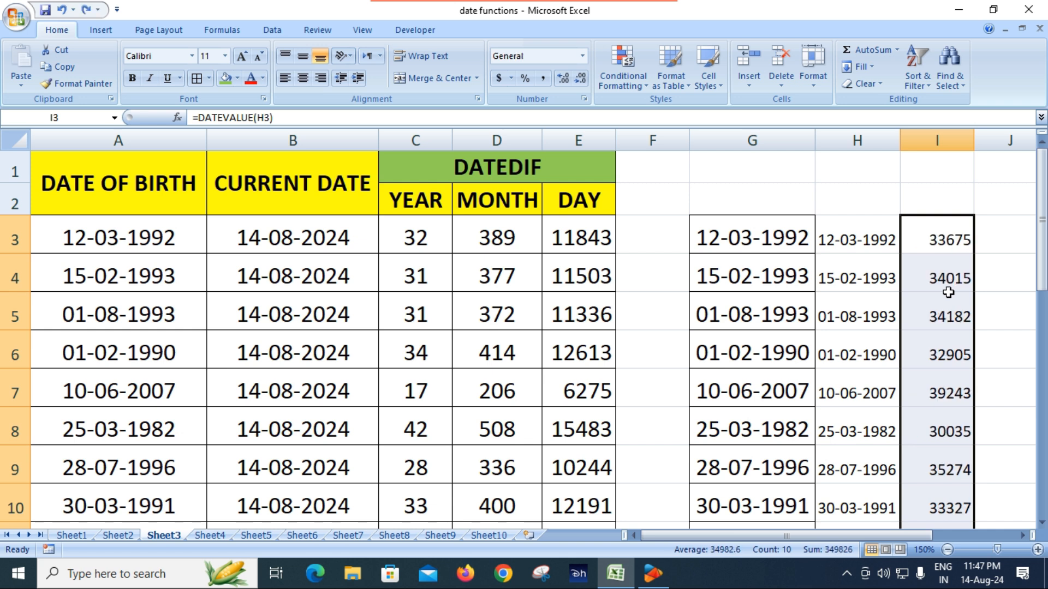
left_click(850, 257)
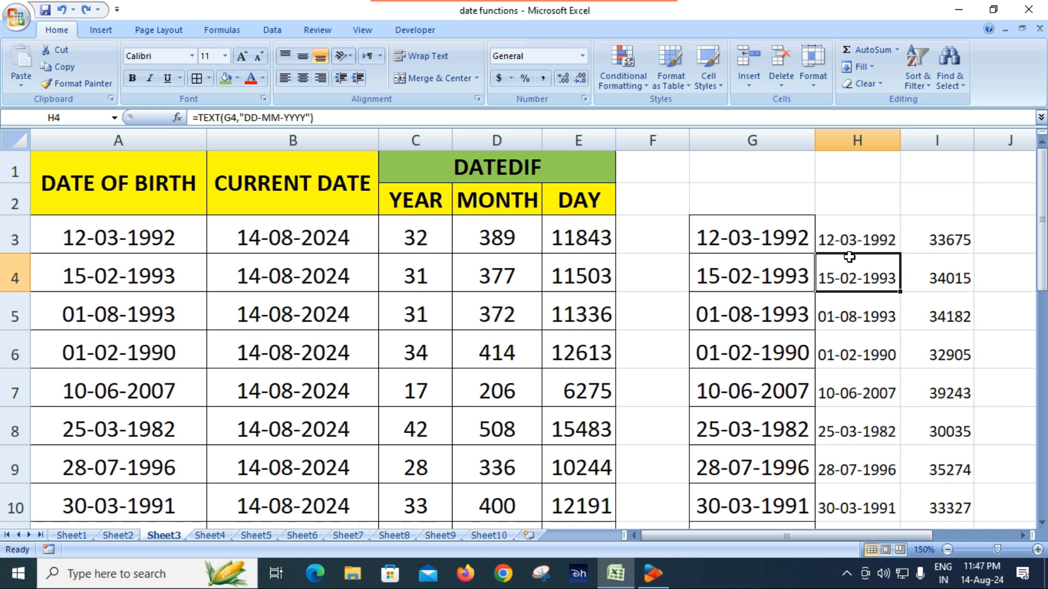
Step: Compare the TEXT formula in H3 with the DATEVALUE formulas in I3 and I4
left_click(859, 241)
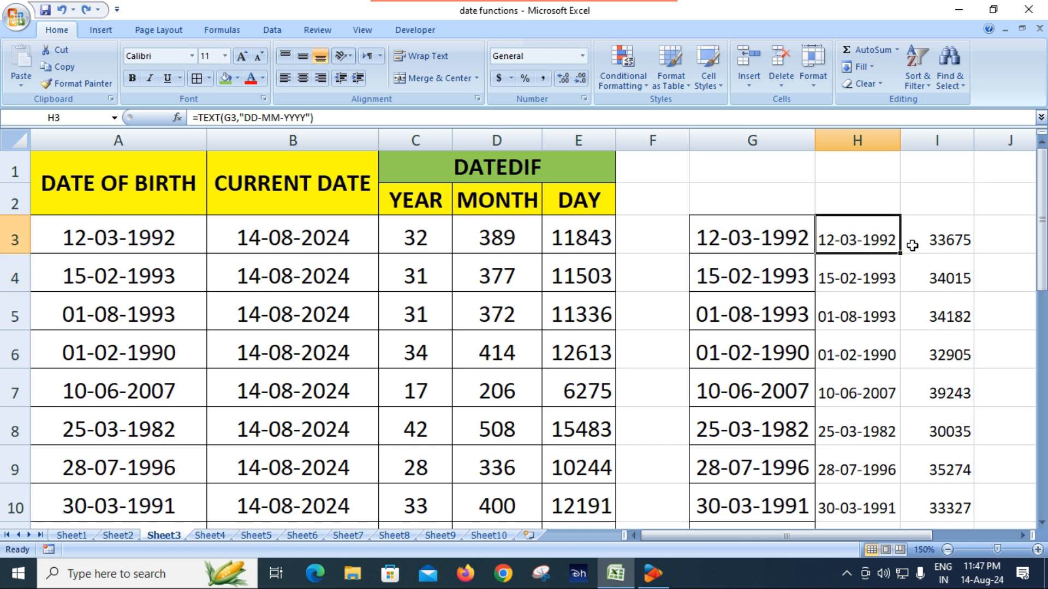
left_click(944, 240)
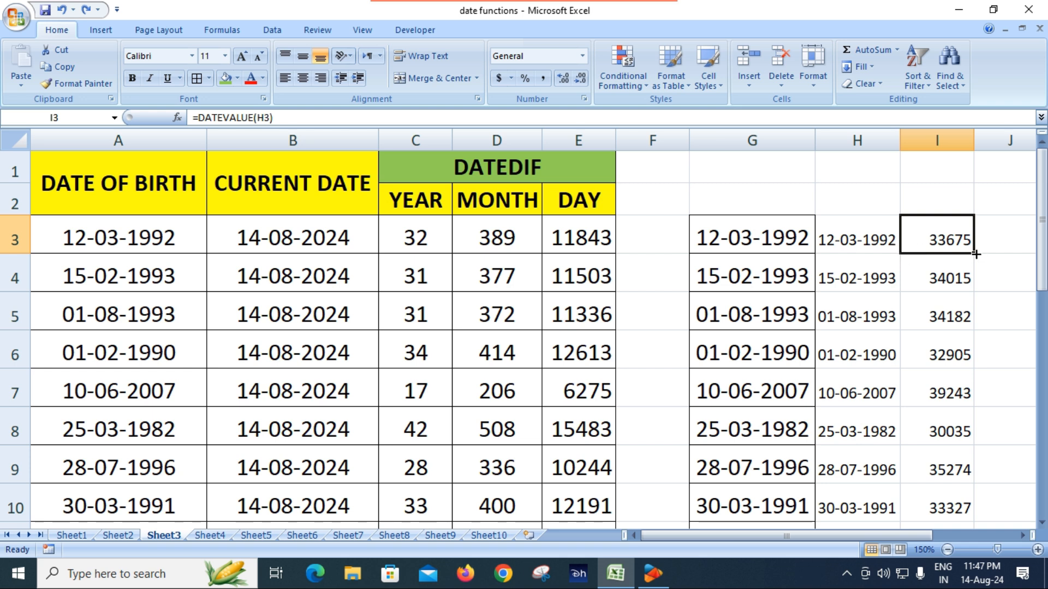
left_click(959, 280)
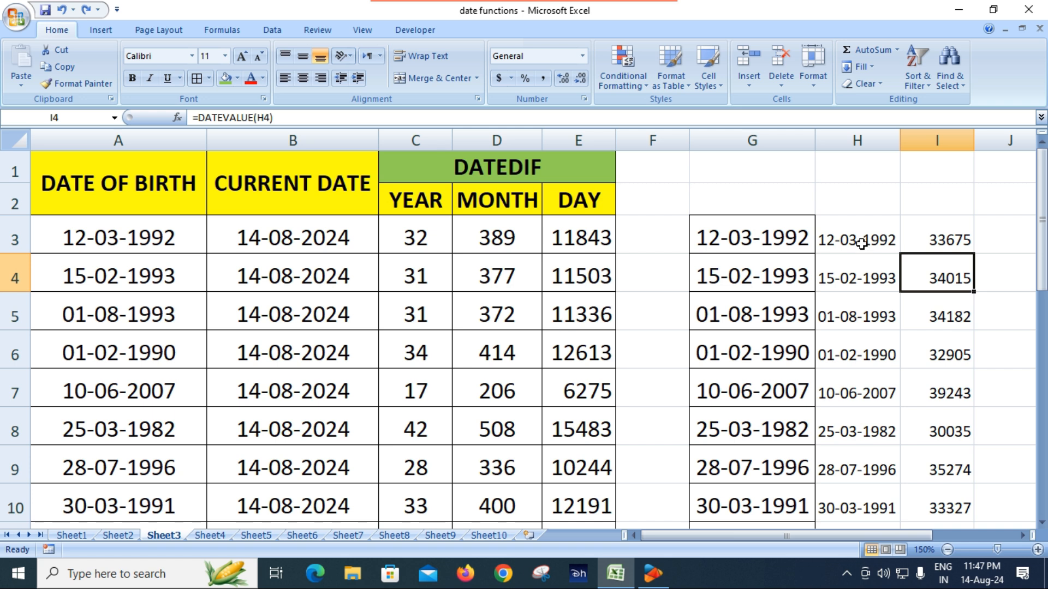
Step: Replace the date in G3 with 01/01/1900 and check its DATEVALUE formula in I3
double_click(764, 240)
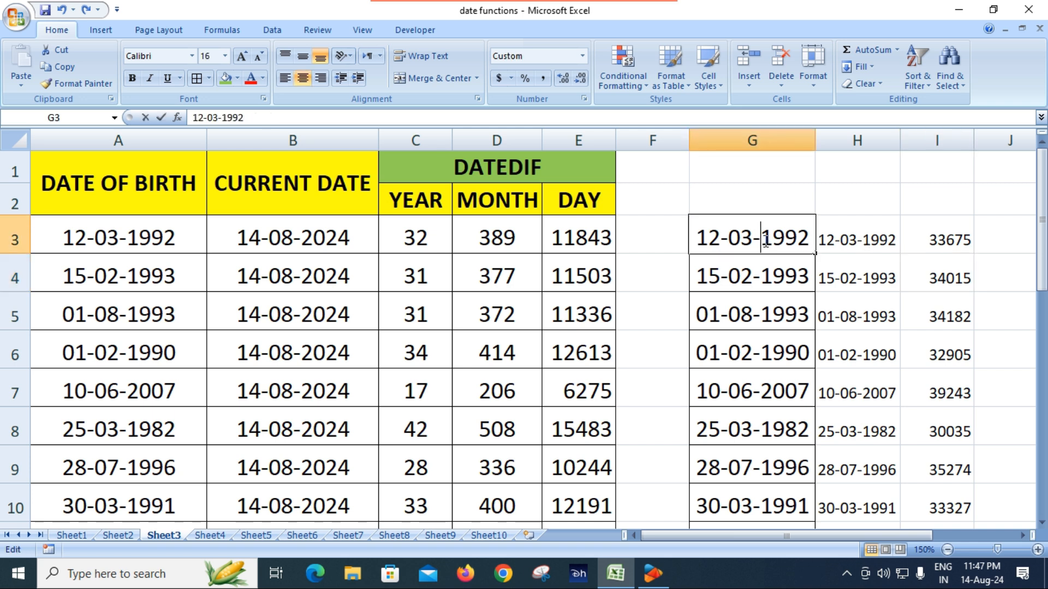
left_click(736, 280)
double_click(740, 236)
left_click(757, 287)
left_click(748, 241)
type("01")
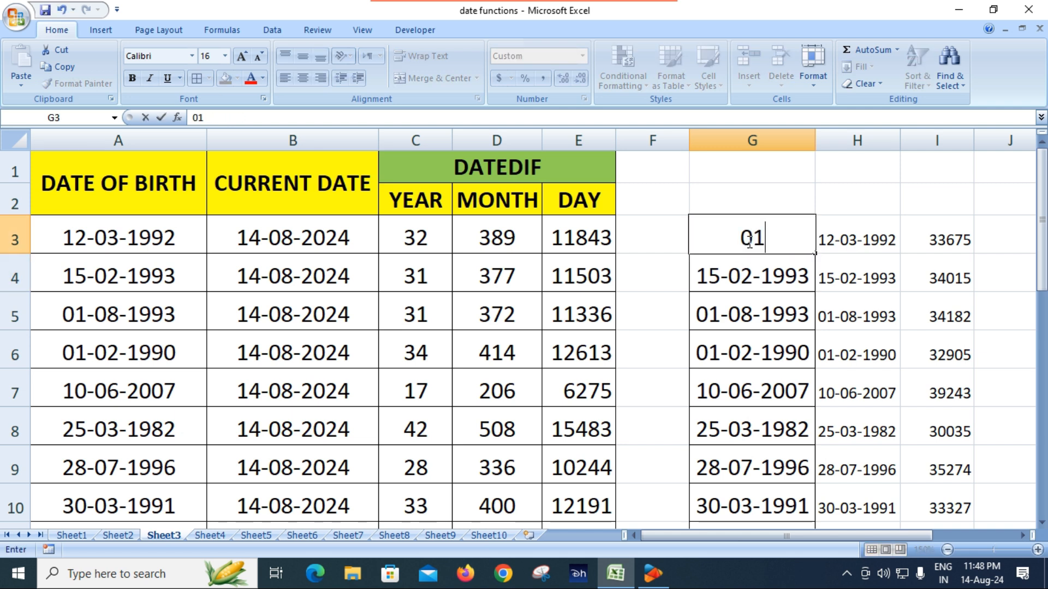
type("/01/1900")
key("Return")
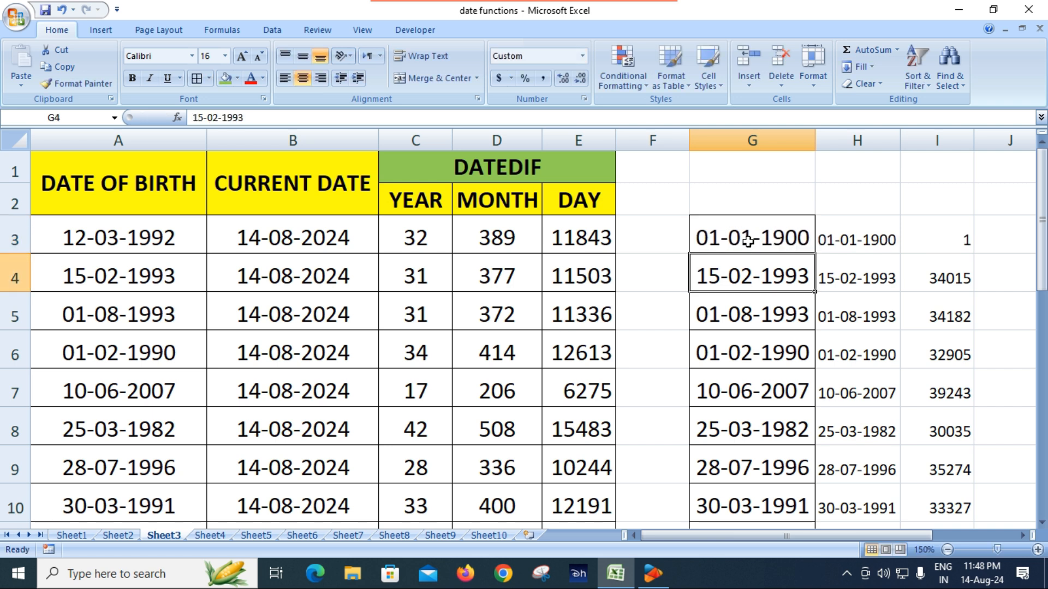
double_click(945, 241)
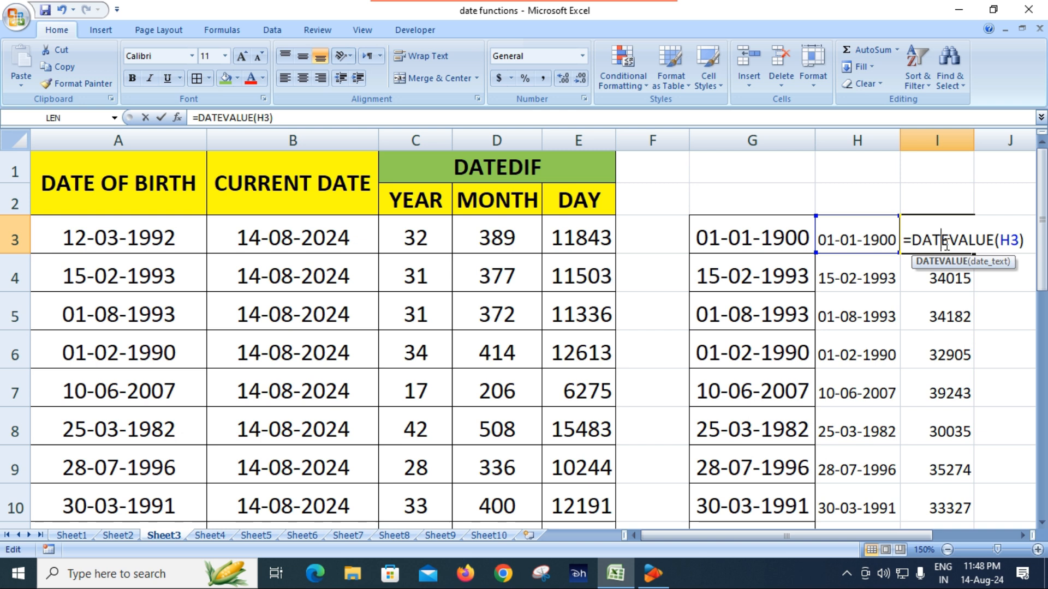
left_click(930, 344)
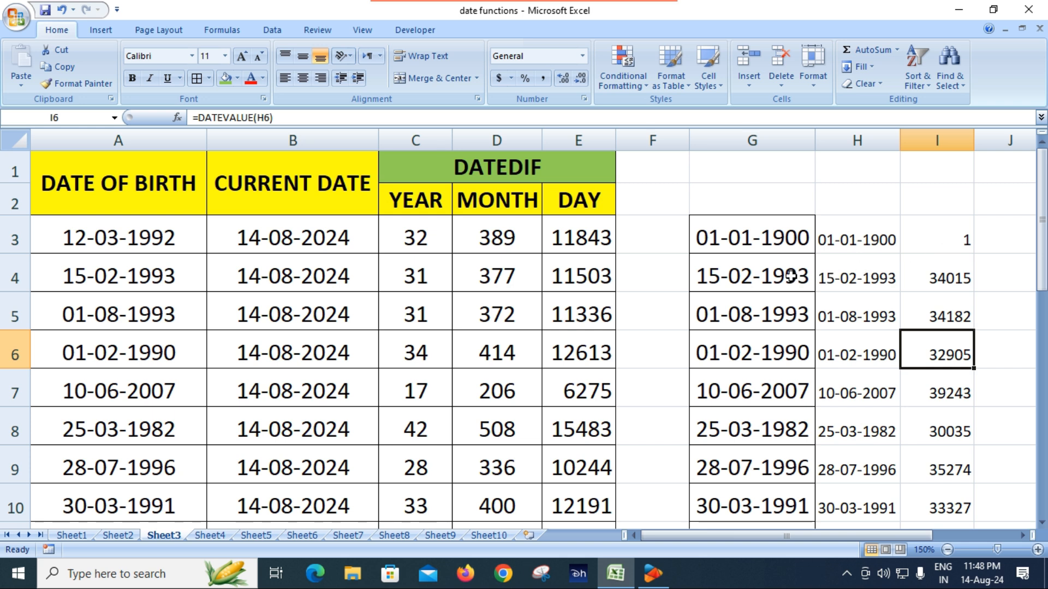
left_click(952, 244)
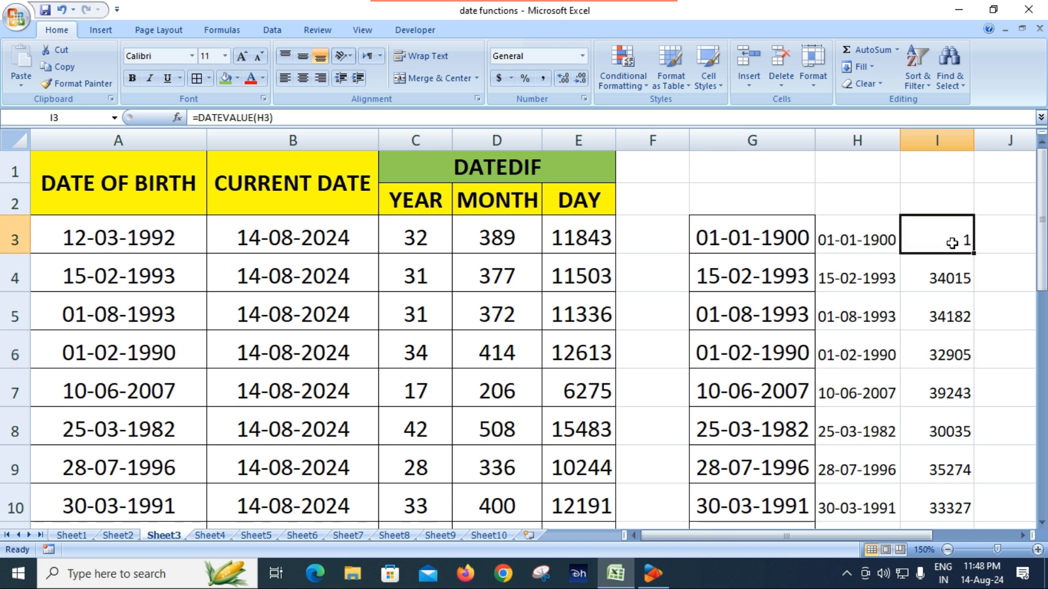
Step: Enter 02/01/1900 in G4 and extend the daily date series from G3:G4 down to G12
left_click(776, 279)
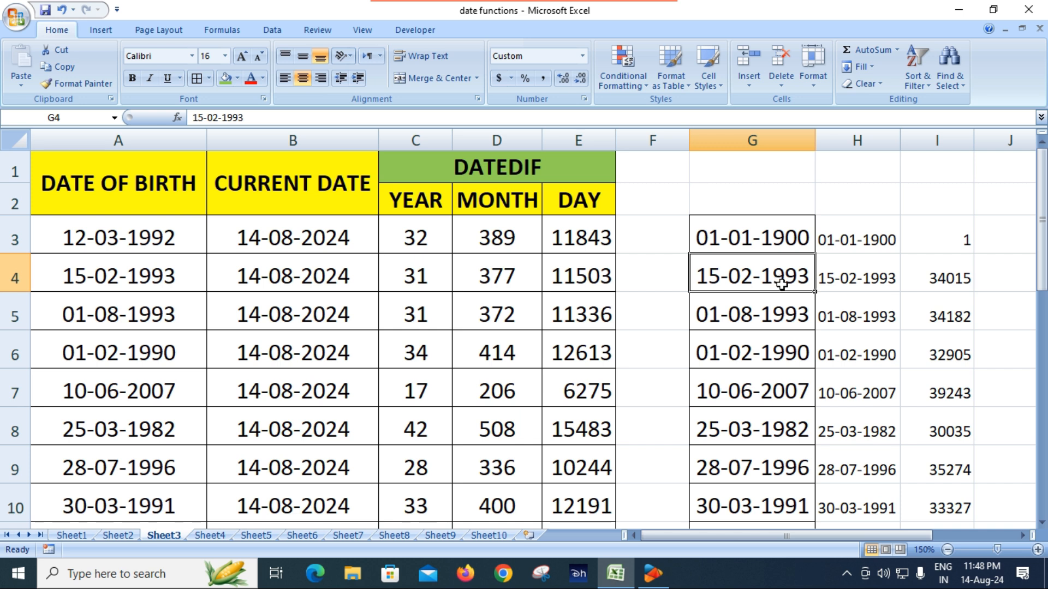
type("02/01/1900")
key("Return")
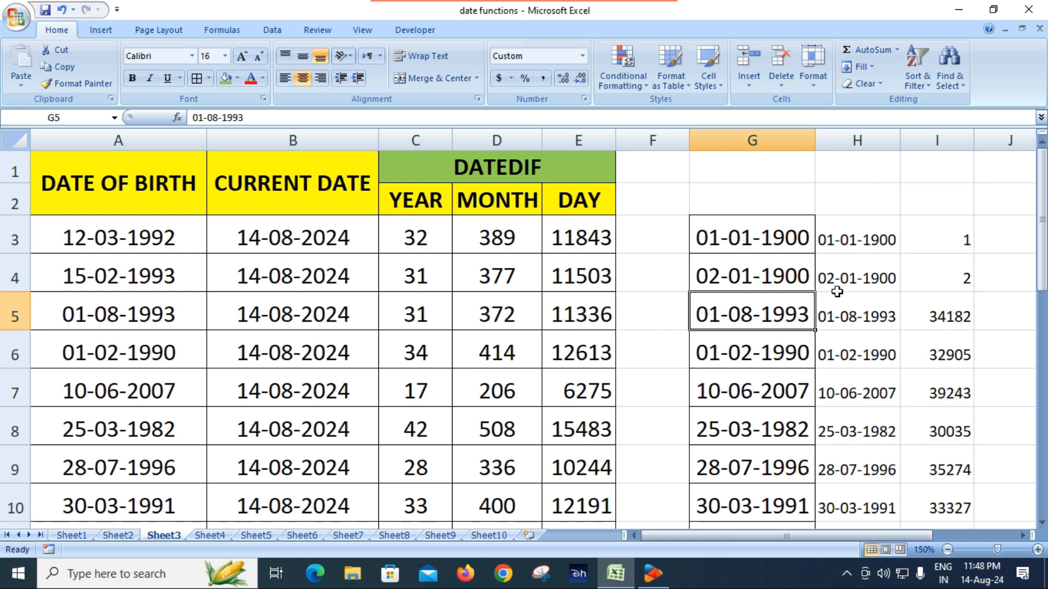
left_click_drag(773, 241, 774, 263)
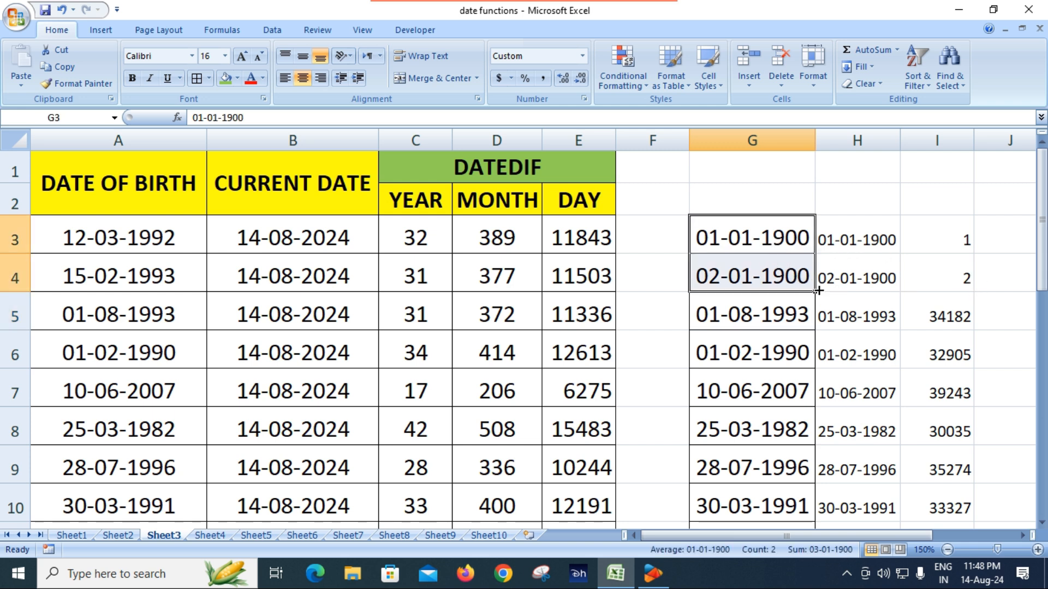
double_click(815, 293)
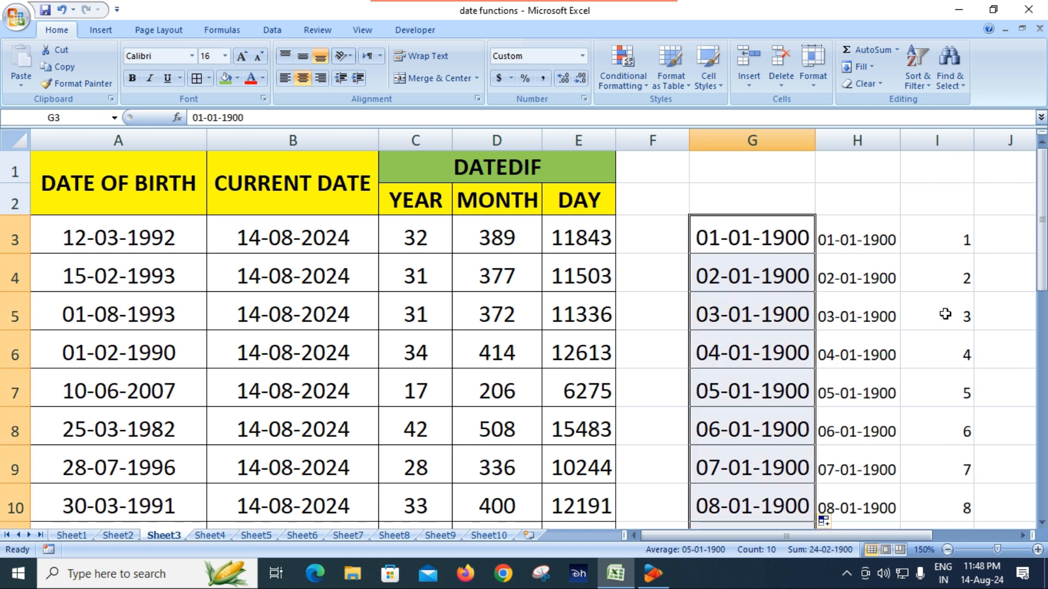
scroll(920, 300, "down", 2)
scroll(917, 295, "down", 2)
scroll(906, 286, "up", 3)
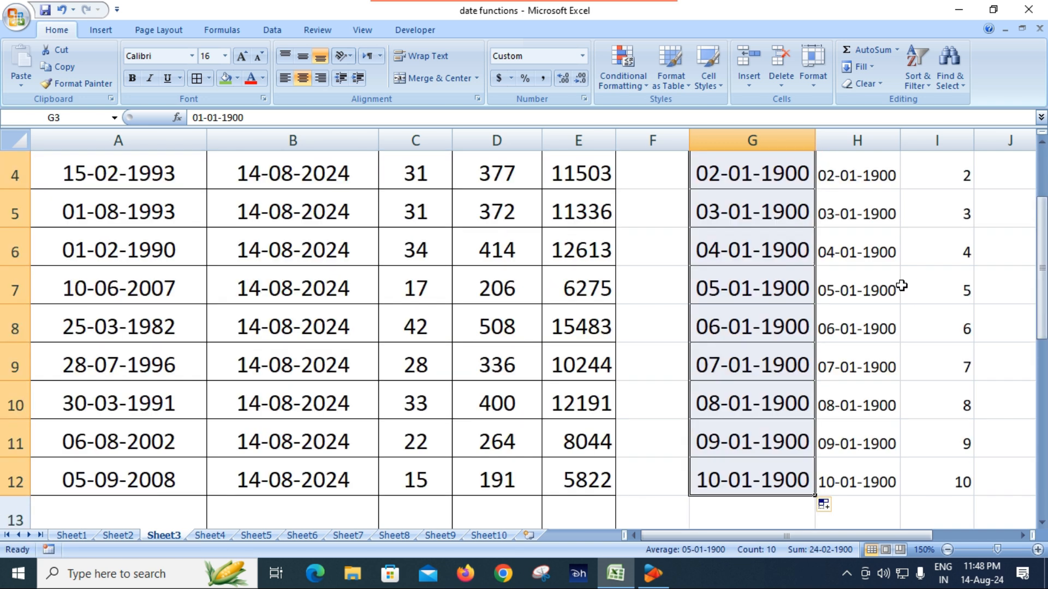
scroll(888, 289, "up", 1)
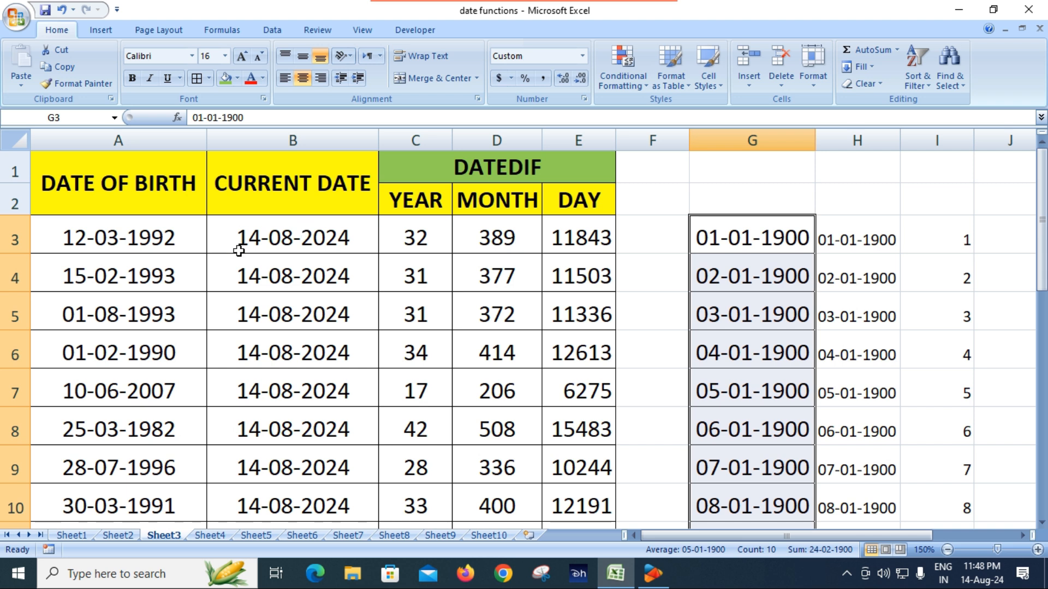
Step: Compare the DATEVALUE formulas in I3 and I4 with the source dates in column G
left_click(121, 240)
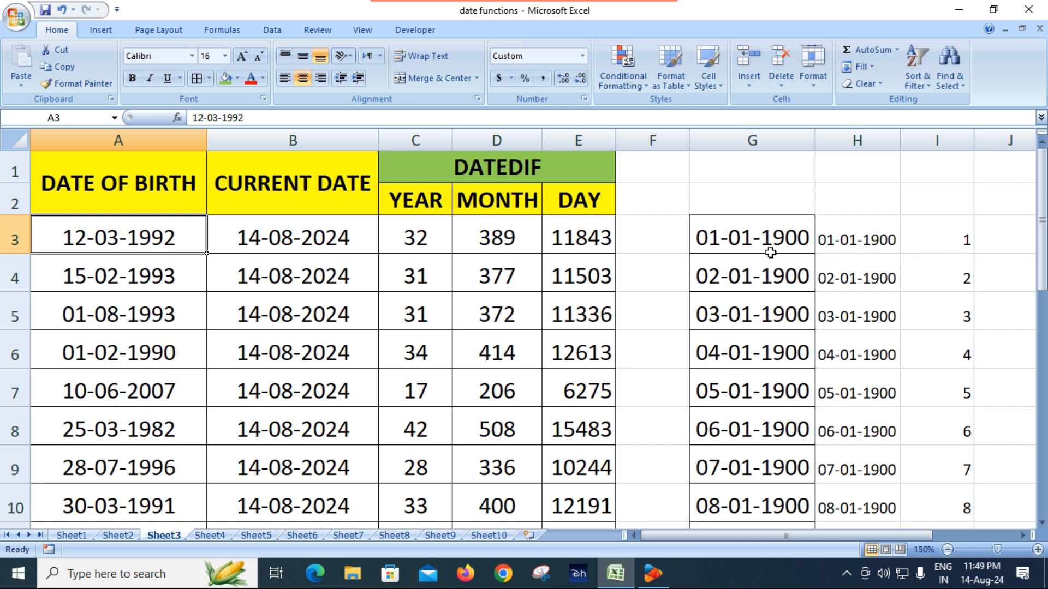
left_click(937, 247)
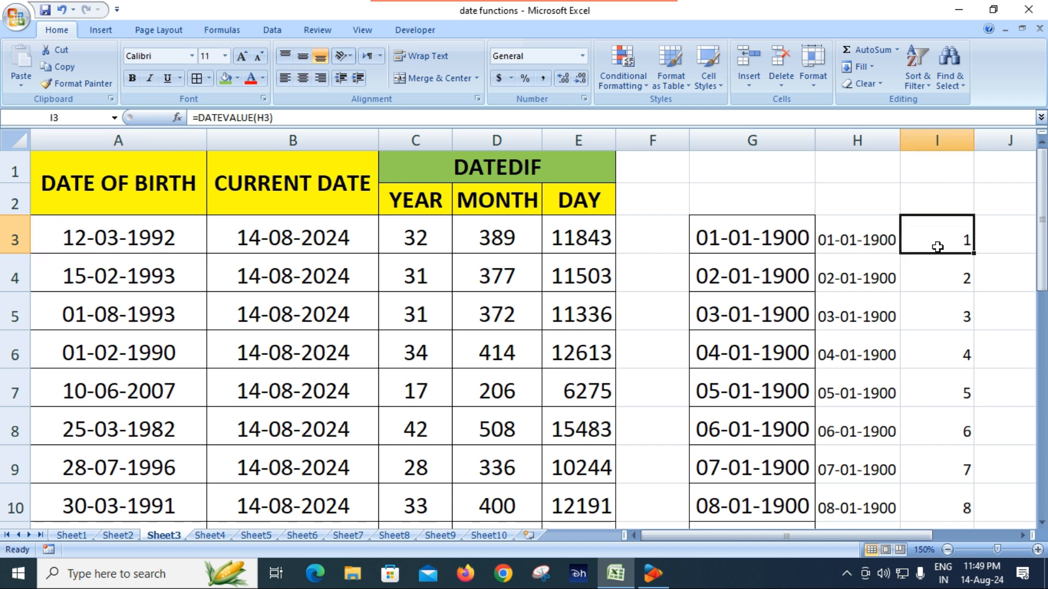
left_click(734, 284)
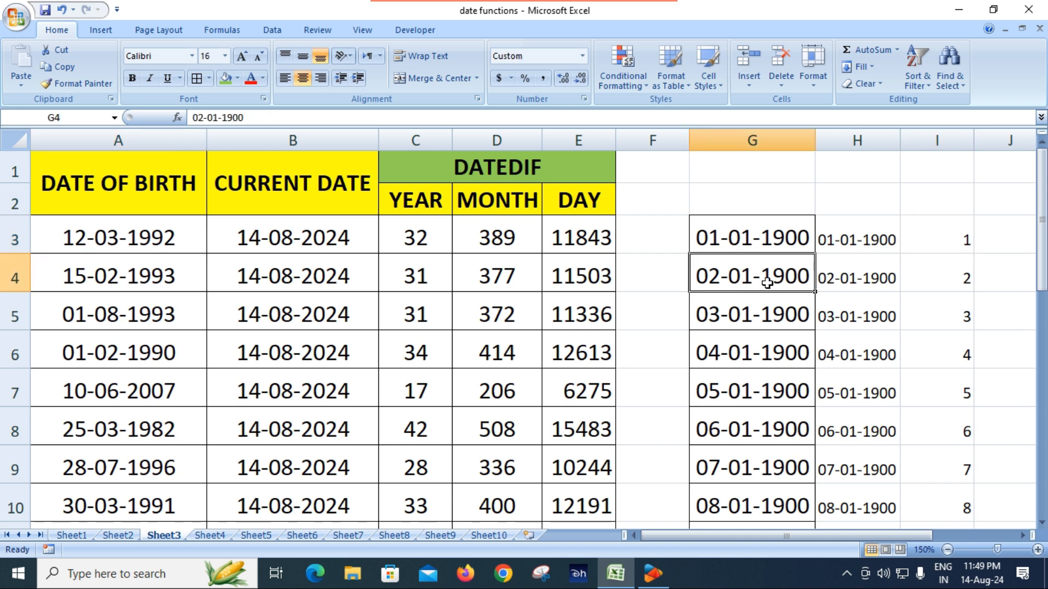
left_click(959, 280)
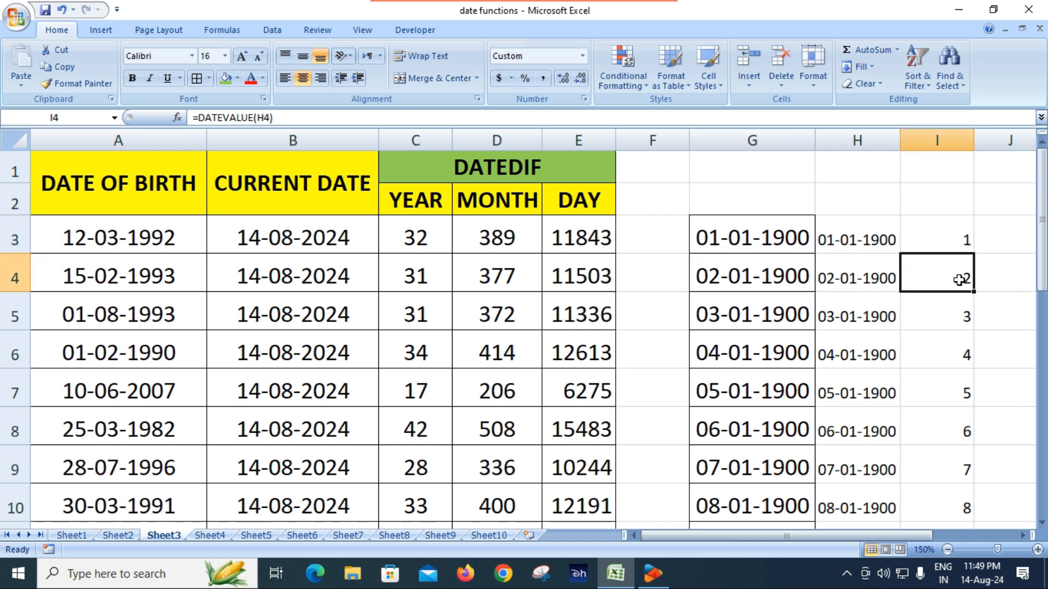
double_click(959, 280)
left_click(788, 314)
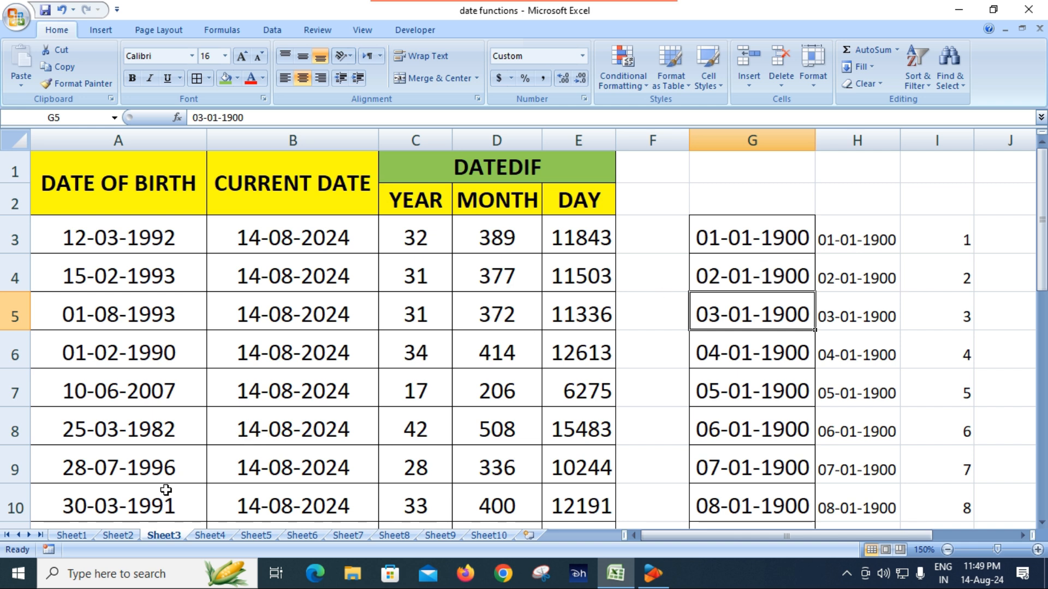
Step: Shade the DATEVALUE cell B4 in the function list on Sheet1 green
left_click(80, 540)
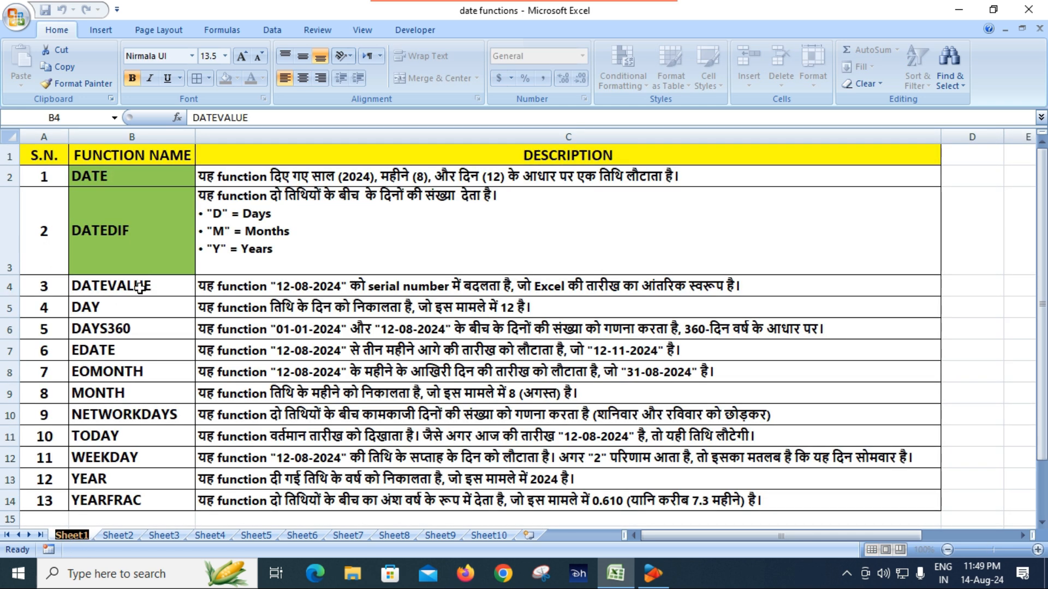
left_click(225, 82)
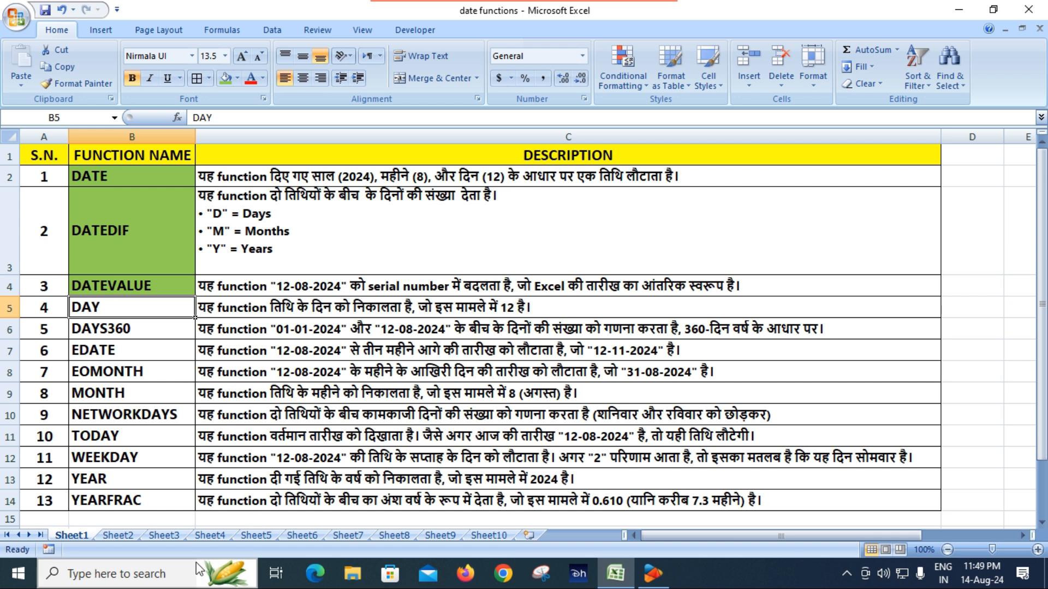
Step: Make header row 1 on Sheet4 taller and vertically center the headings in A1:D1
left_click(210, 536)
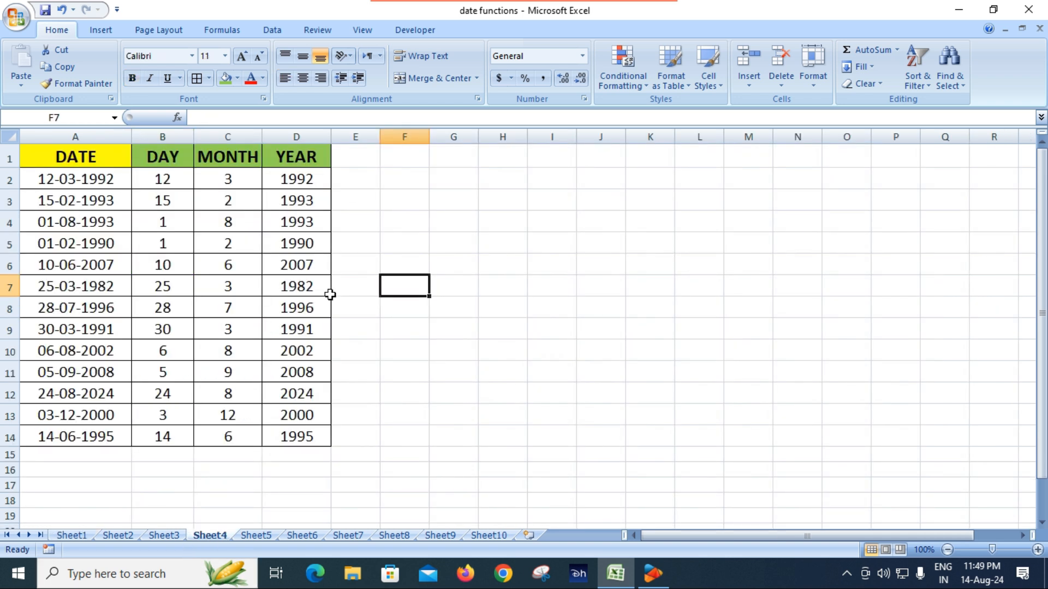
left_click(171, 163)
left_click(234, 158)
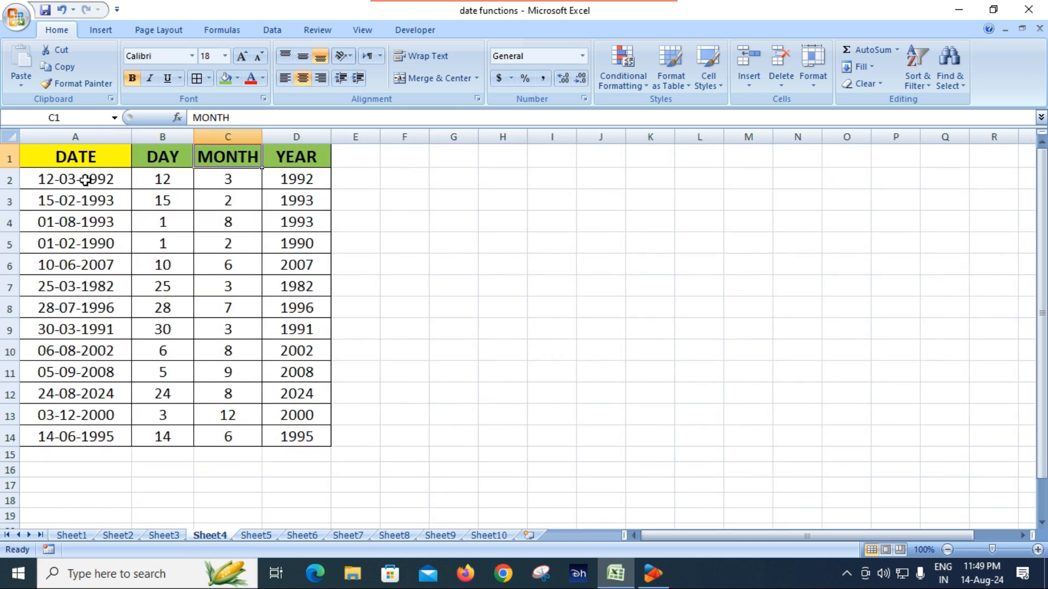
left_click_drag(13, 172, 12, 187)
left_click_drag(98, 164, 278, 181)
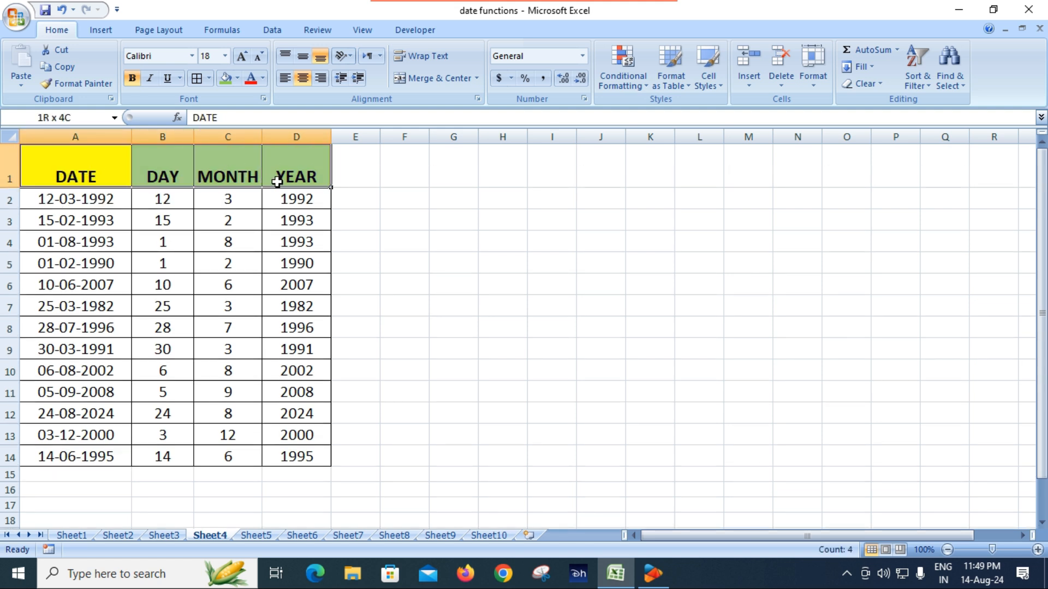
left_click(302, 56)
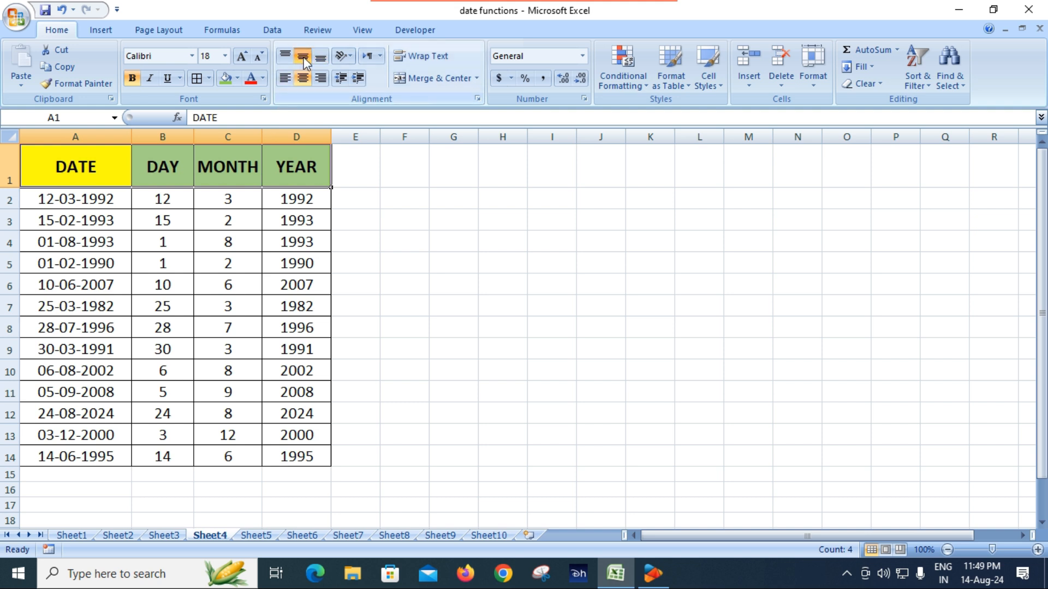
Step: Locate the DAY, MONTH and YEAR entries in the function list on Sheet1
left_click(71, 535)
double_click(104, 308)
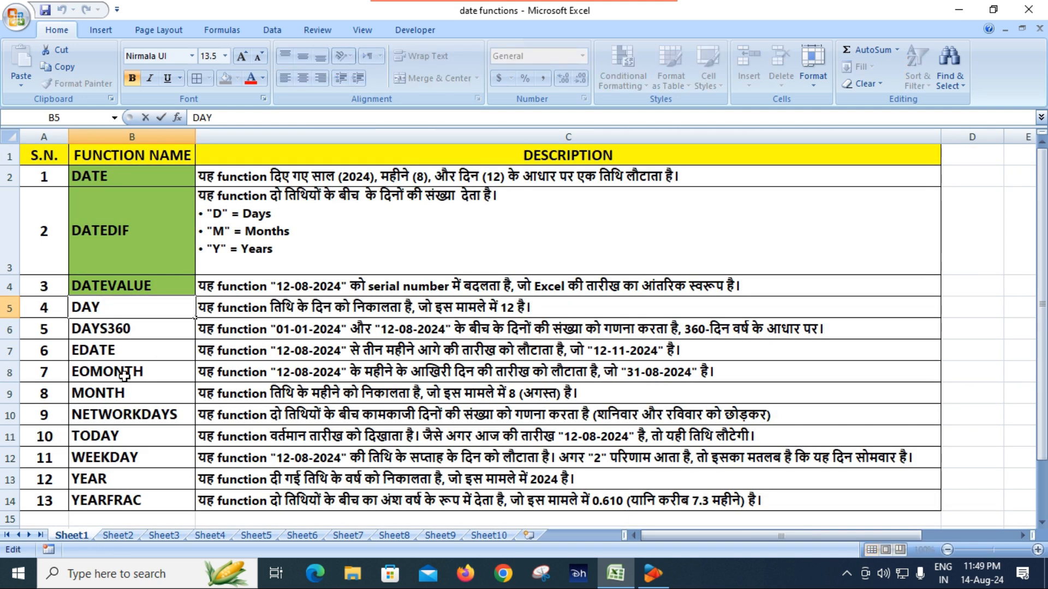
double_click(126, 395)
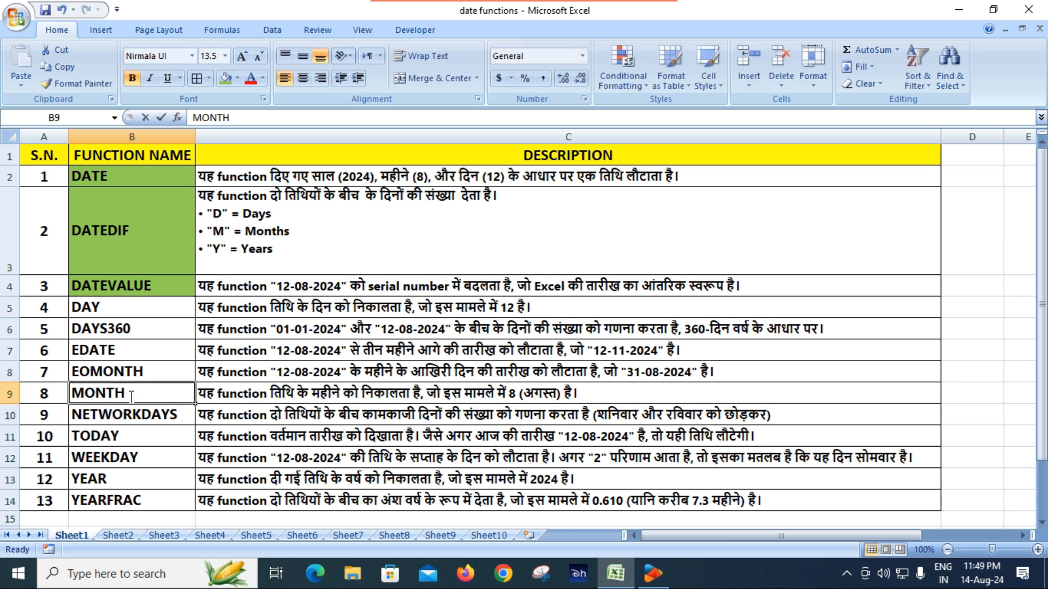
left_click(112, 480)
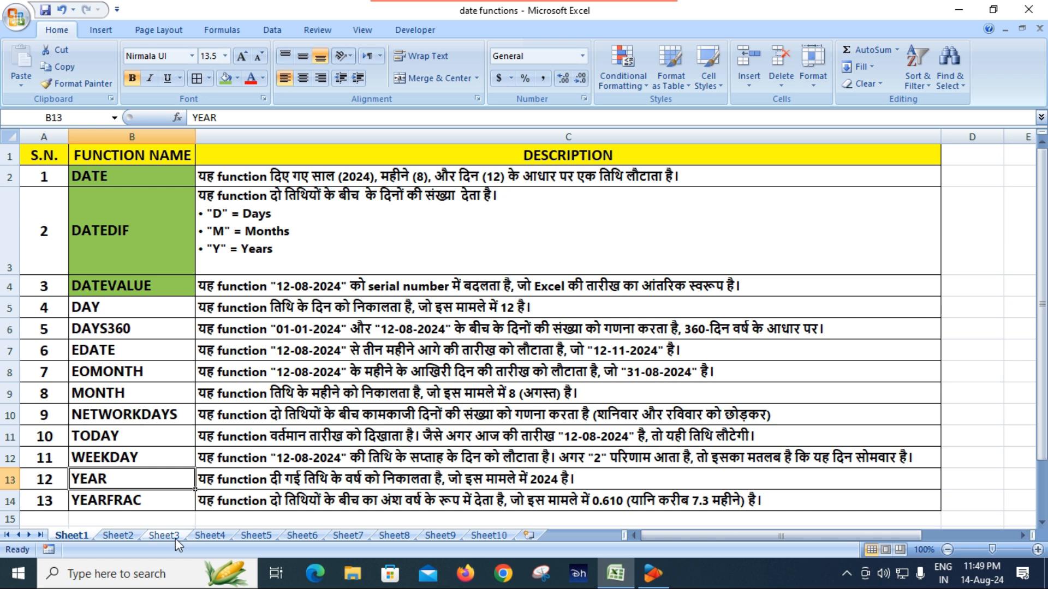
Step: Examine the DAY, MONTH and YEAR formulas in row 2 of Sheet4, and return to the function list on Sheet1
left_click(208, 537)
left_click(404, 324)
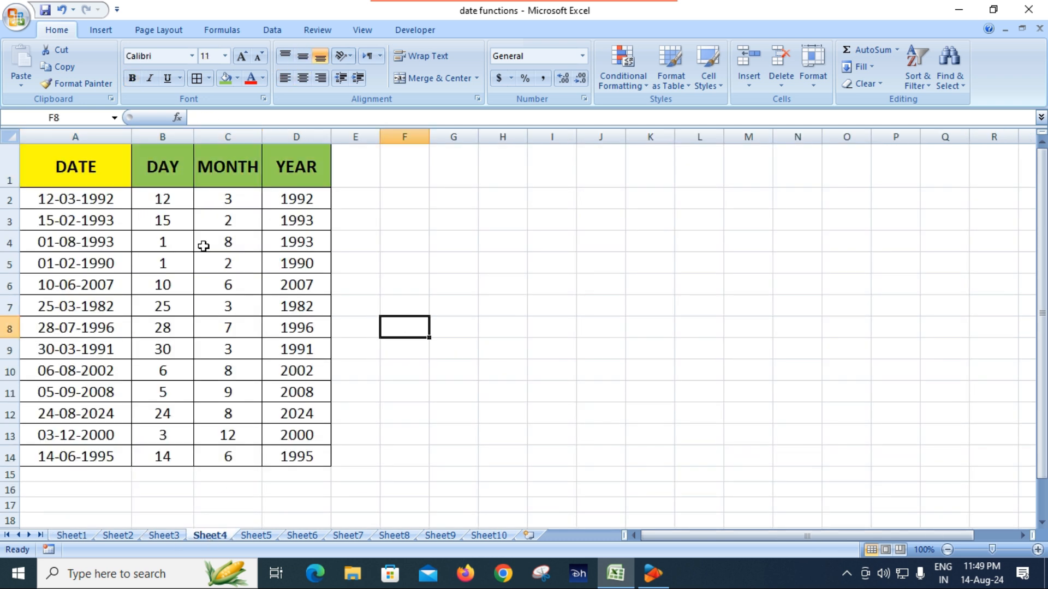
left_click(105, 203)
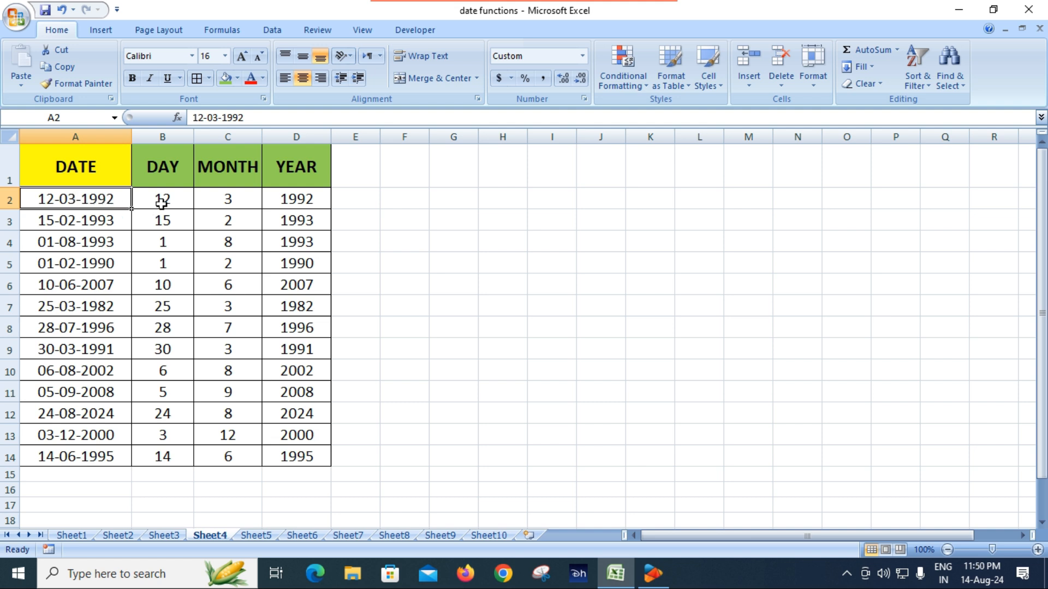
left_click(242, 202)
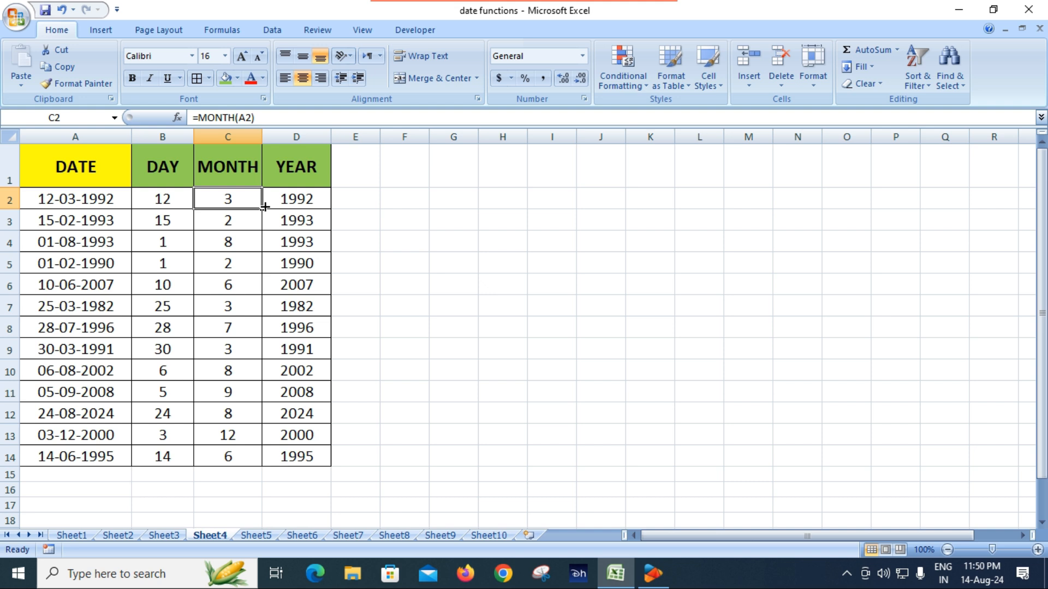
left_click(297, 198)
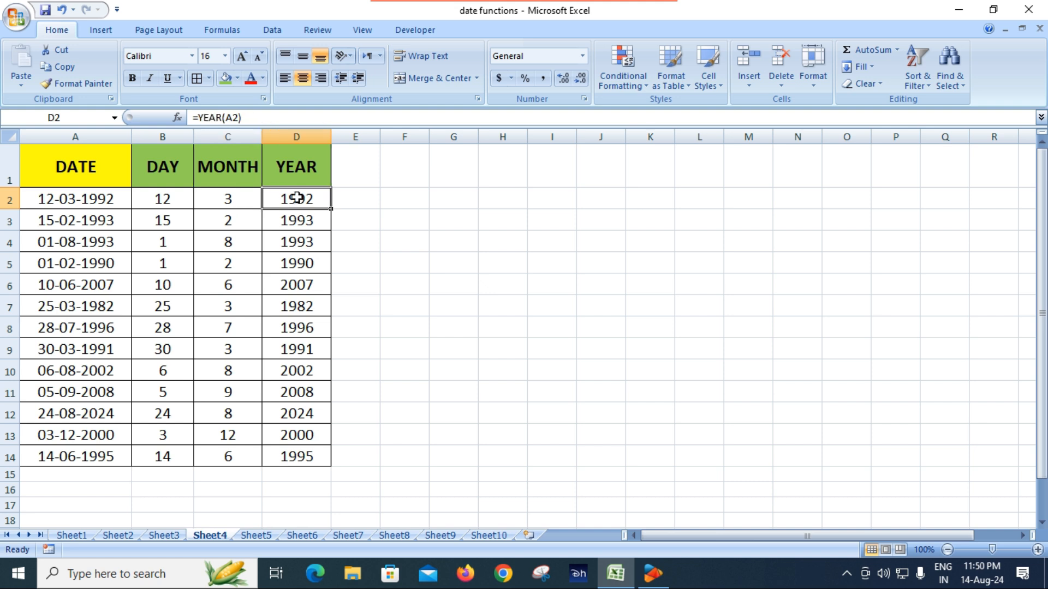
left_click(166, 201)
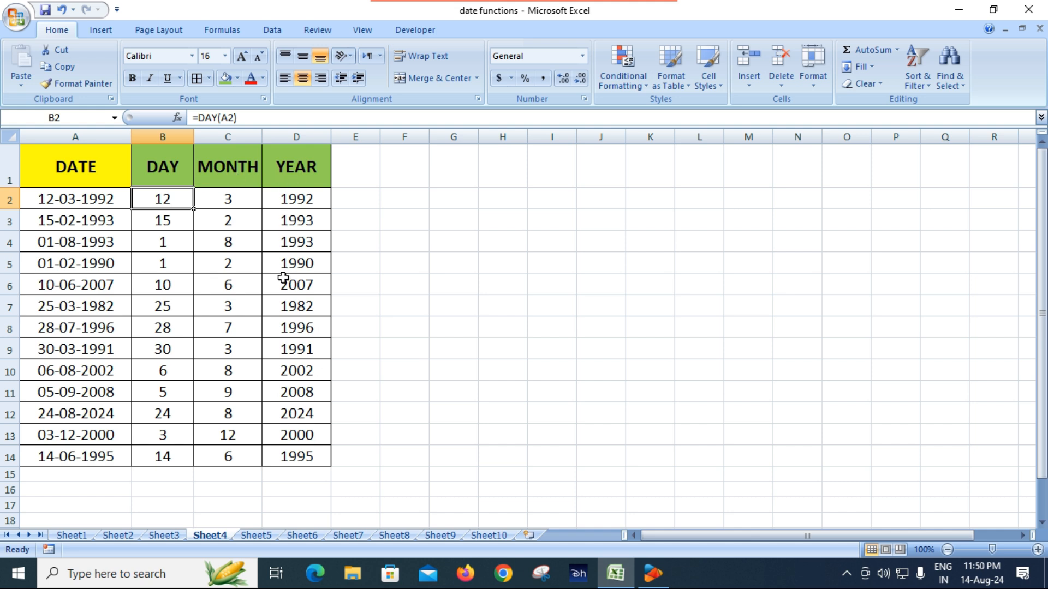
left_click(77, 536)
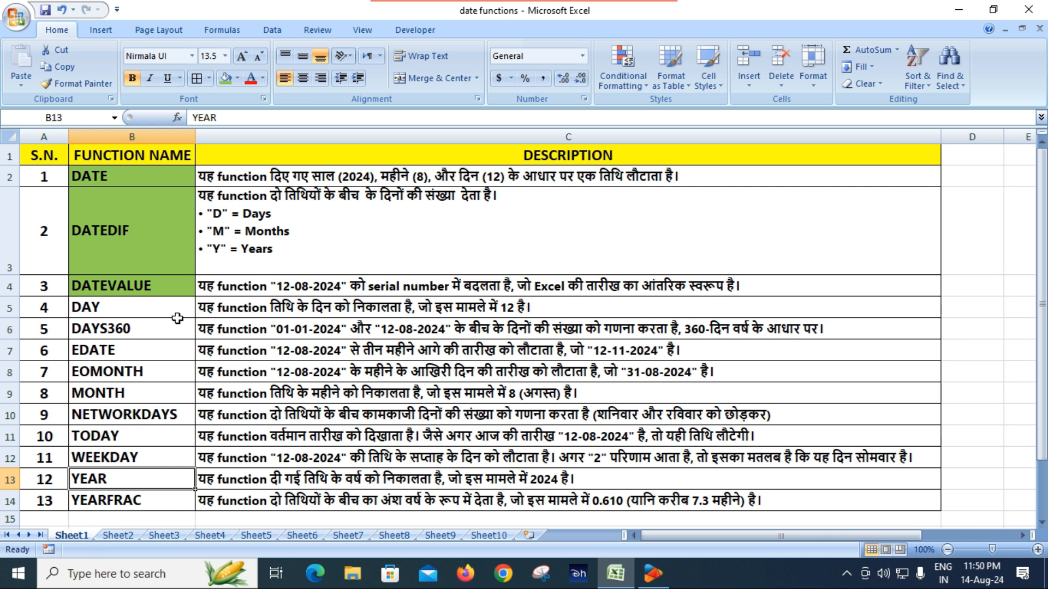
Step: Shade the DAY cell B5 in the function list on Sheet1 dark orange
left_click(133, 311)
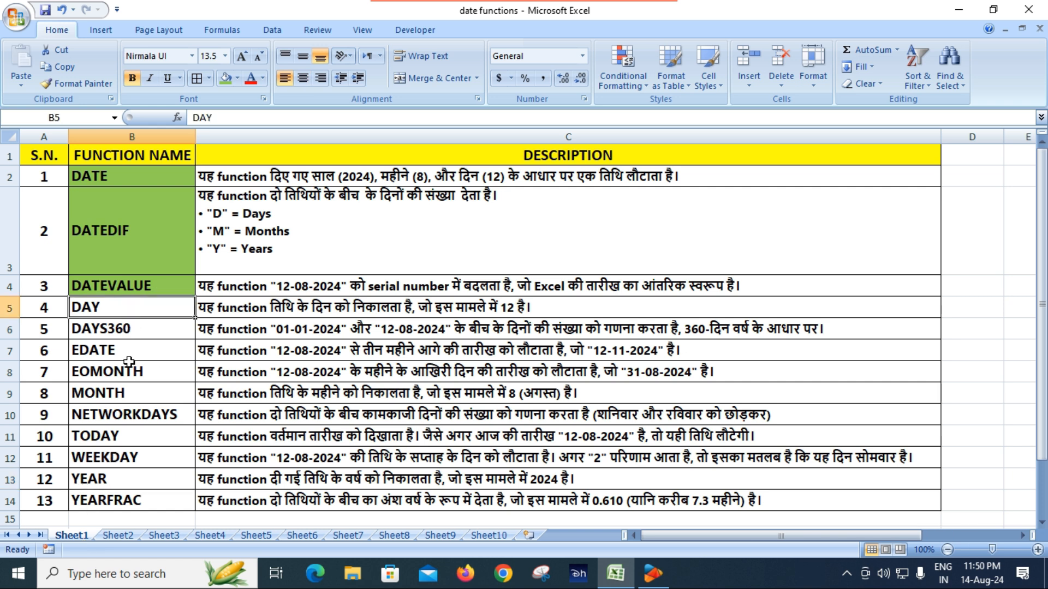
left_click(115, 393)
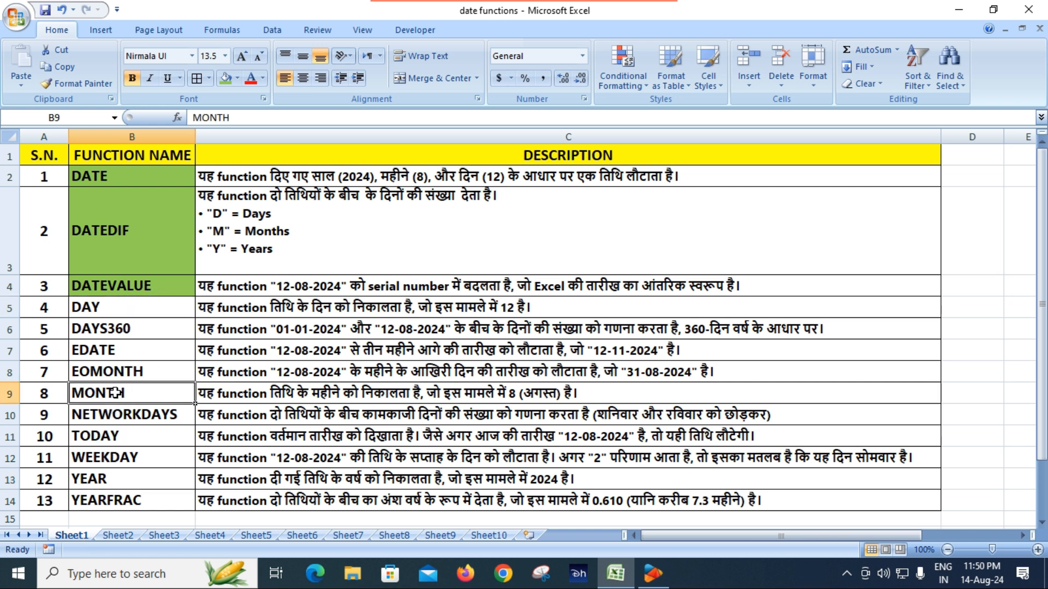
left_click(125, 479)
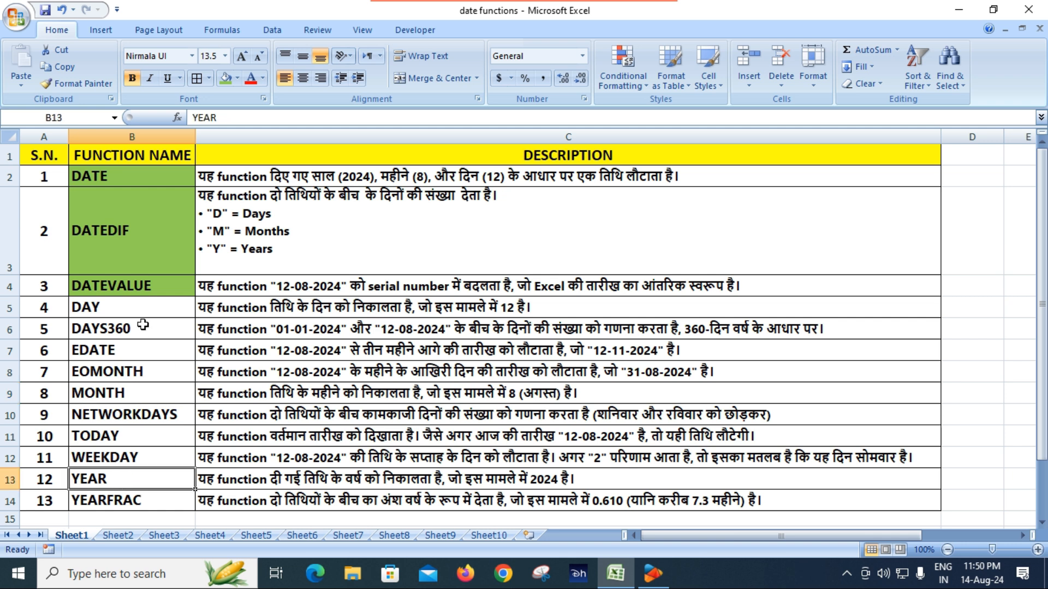
left_click(136, 308)
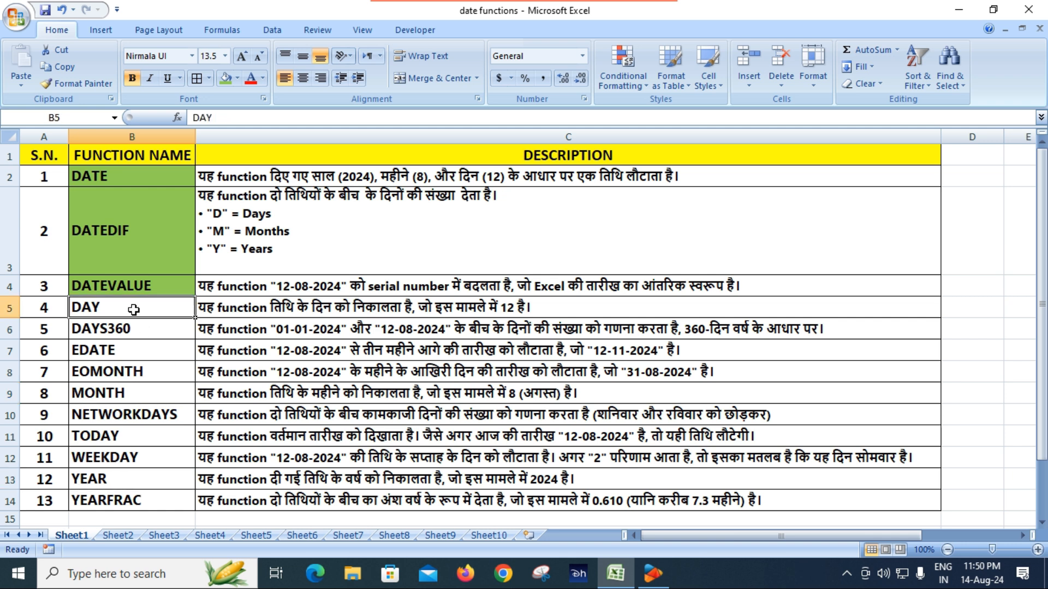
left_click(238, 78)
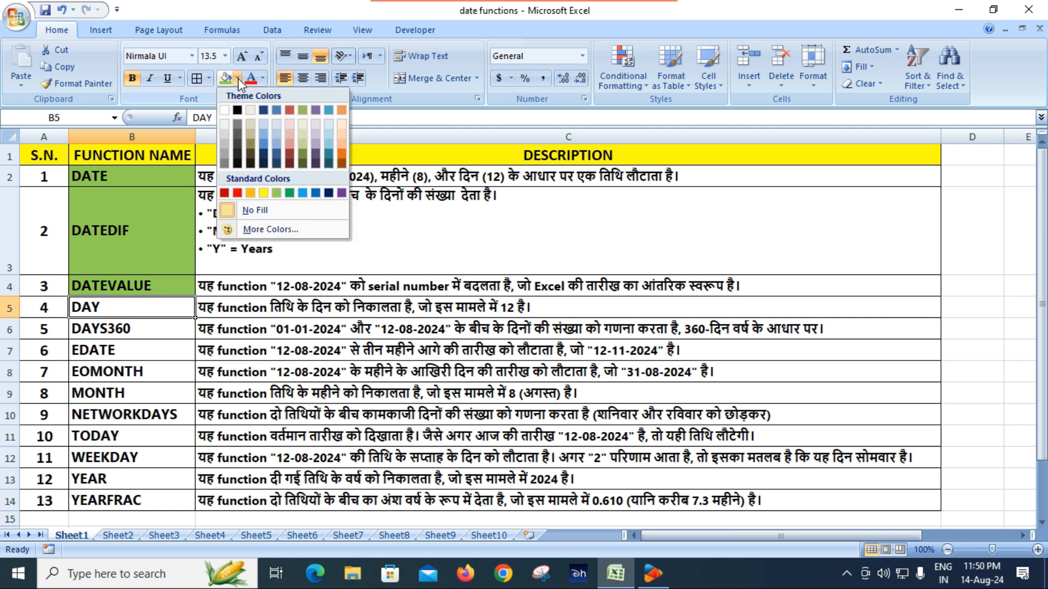
left_click(262, 194)
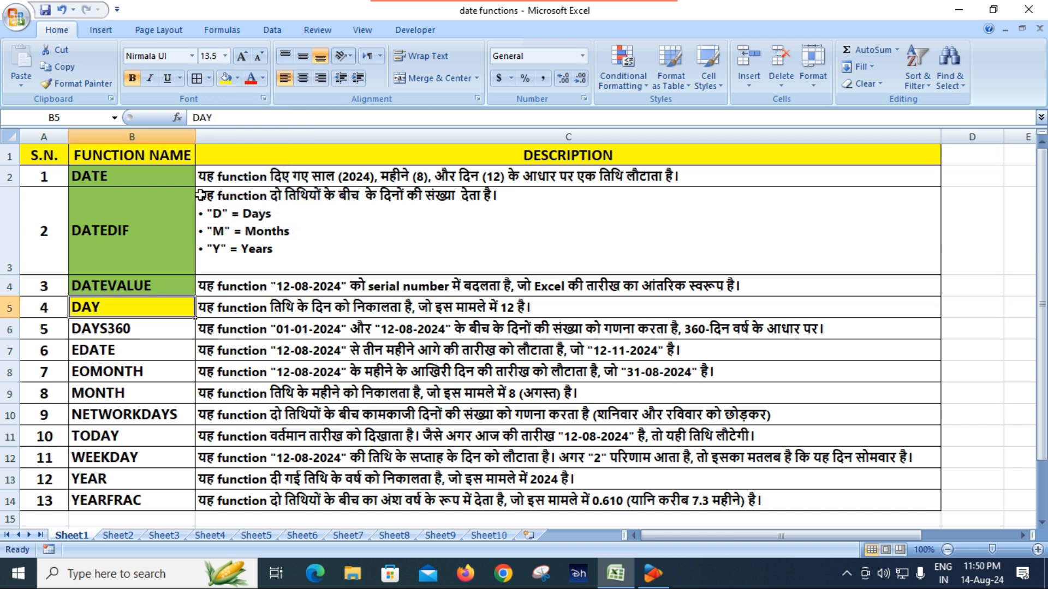
left_click(238, 78)
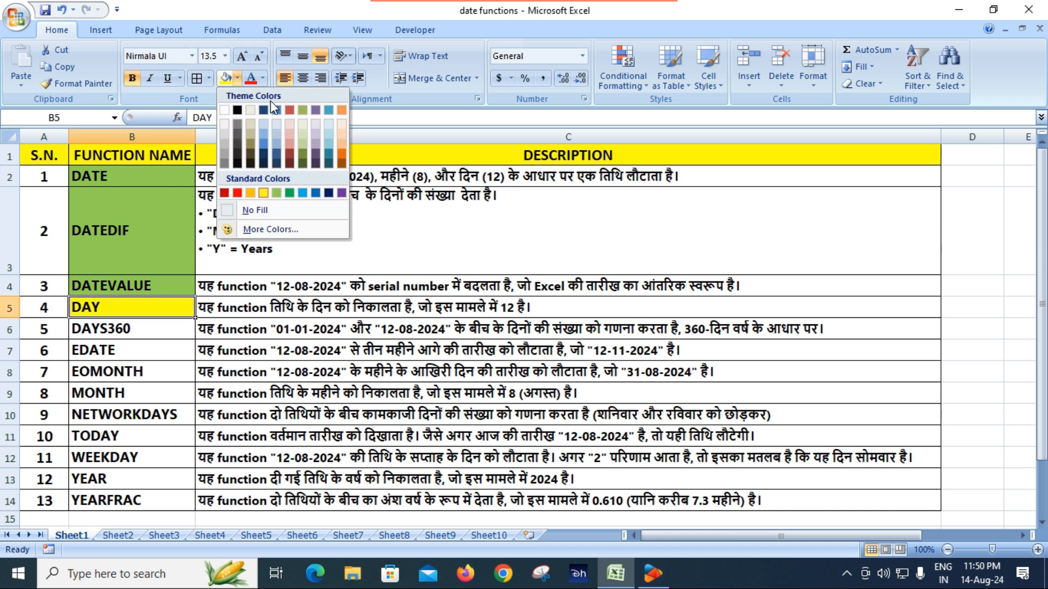
left_click(342, 153)
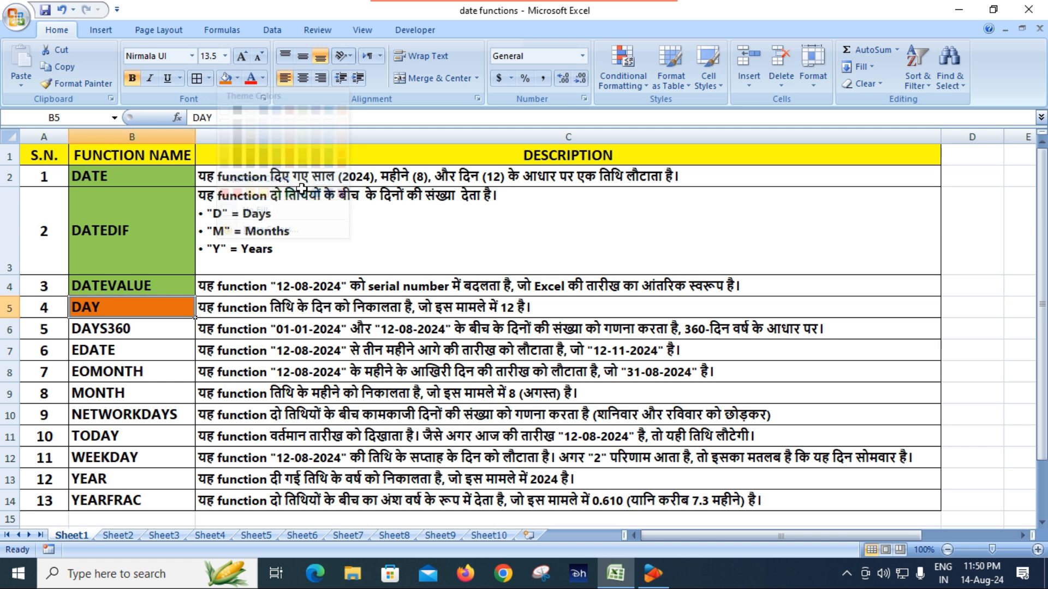
Step: Apply the same orange fill to the MONTH cell B9 and the YEAR cell B13
left_click(130, 397)
left_click(225, 79)
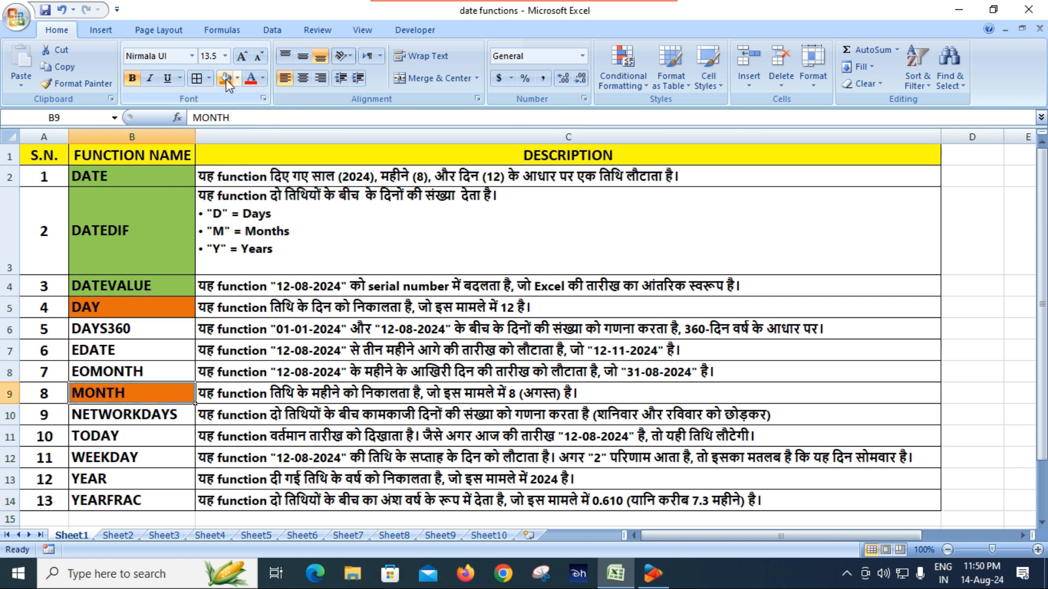
left_click(124, 482)
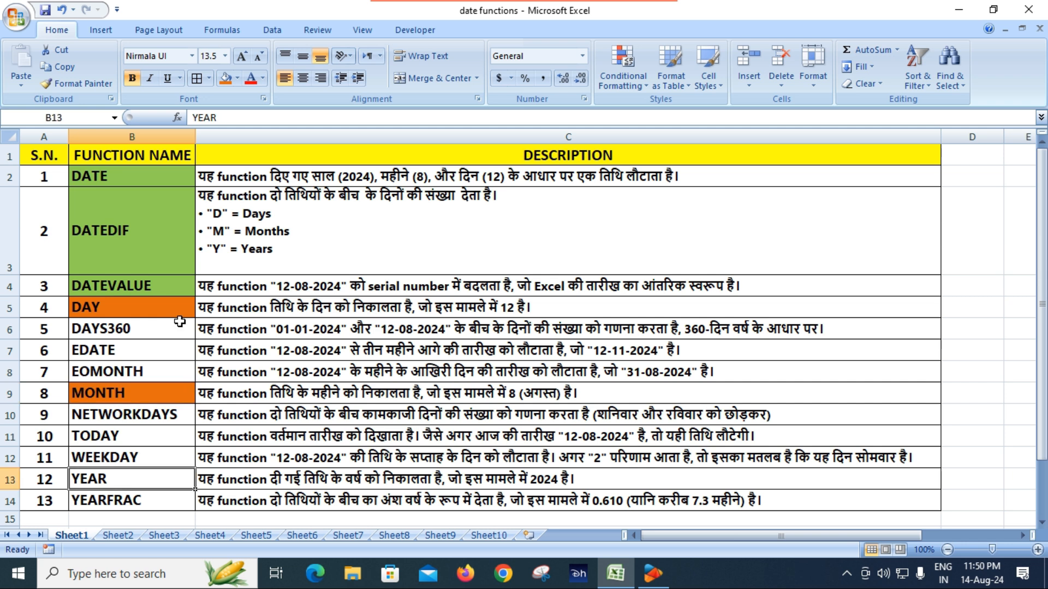
left_click(226, 78)
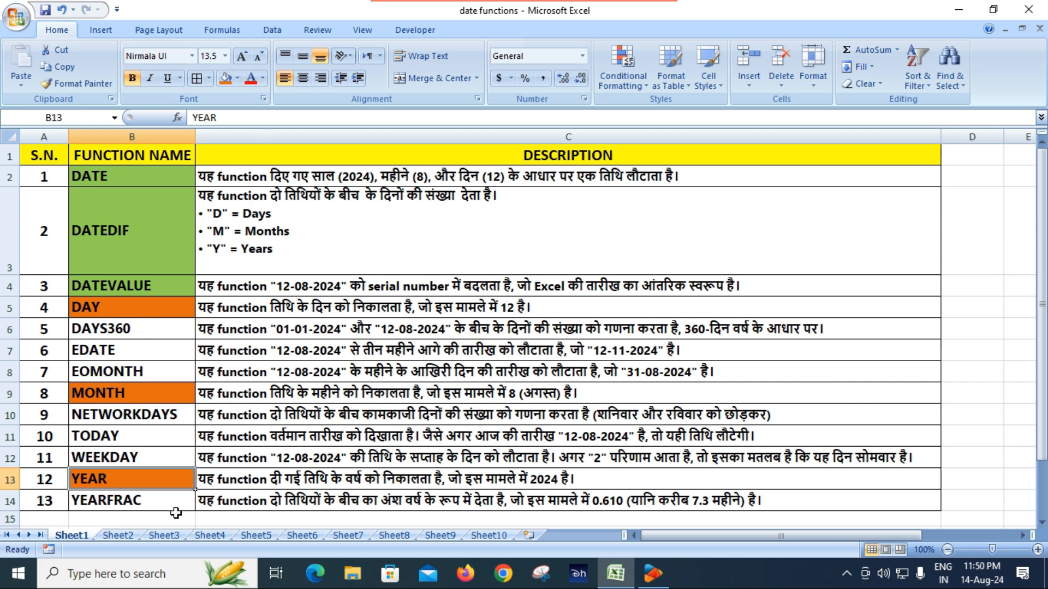
Step: Clear the existing DAY, MONTH and YEAR formulas from B2:D14 on Sheet4
left_click(209, 535)
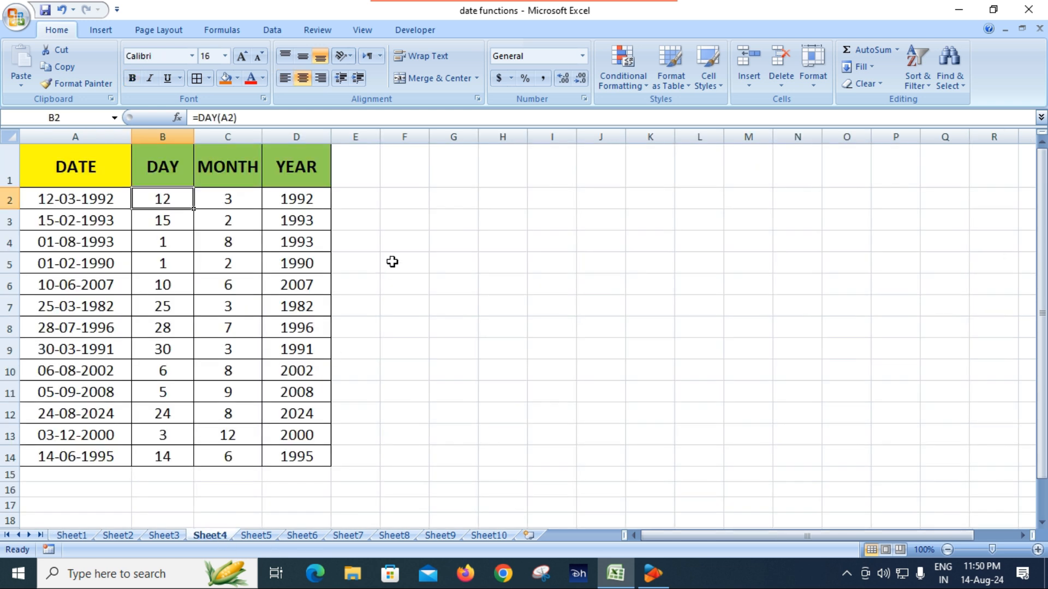
left_click(513, 345)
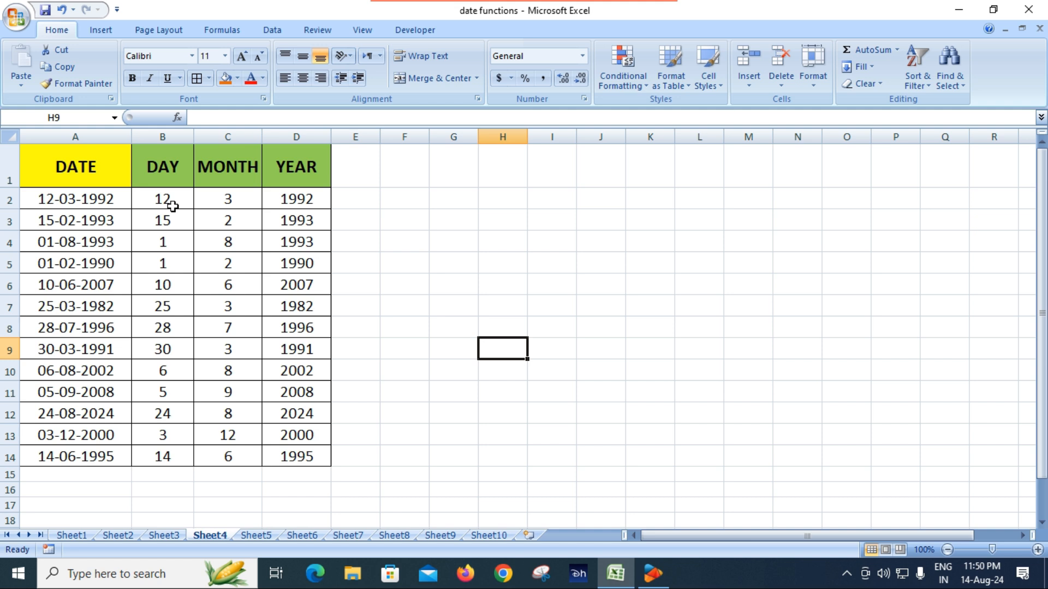
left_click(100, 202)
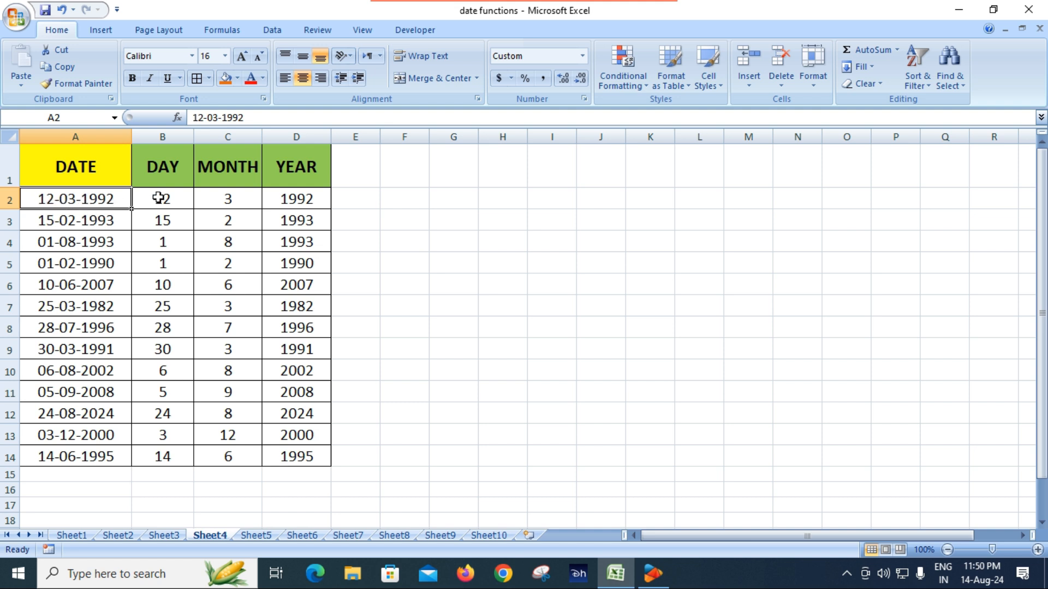
left_click(228, 202)
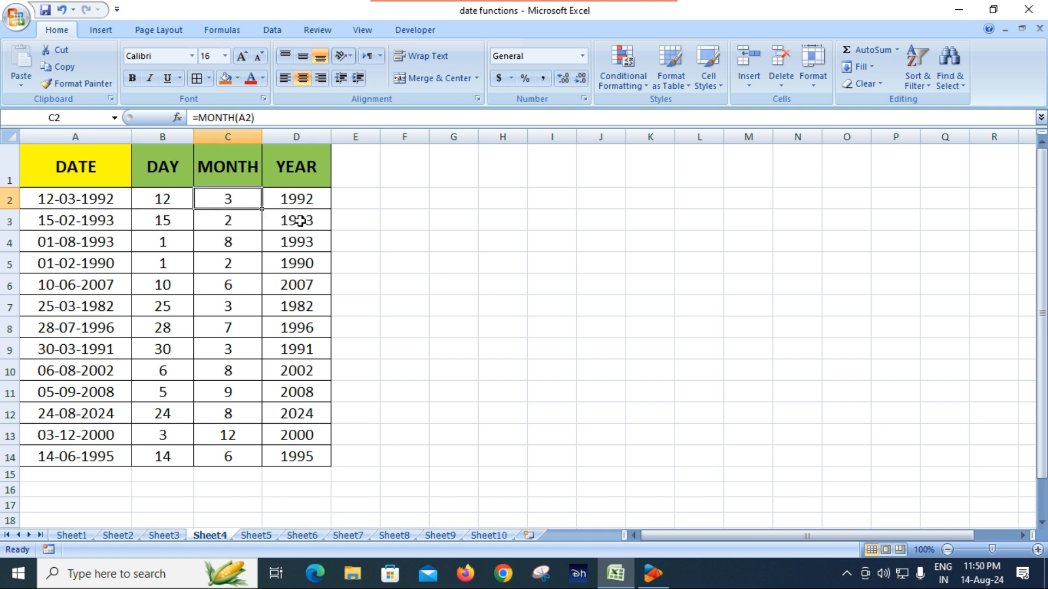
left_click(407, 224)
left_click_drag(190, 208, 297, 456)
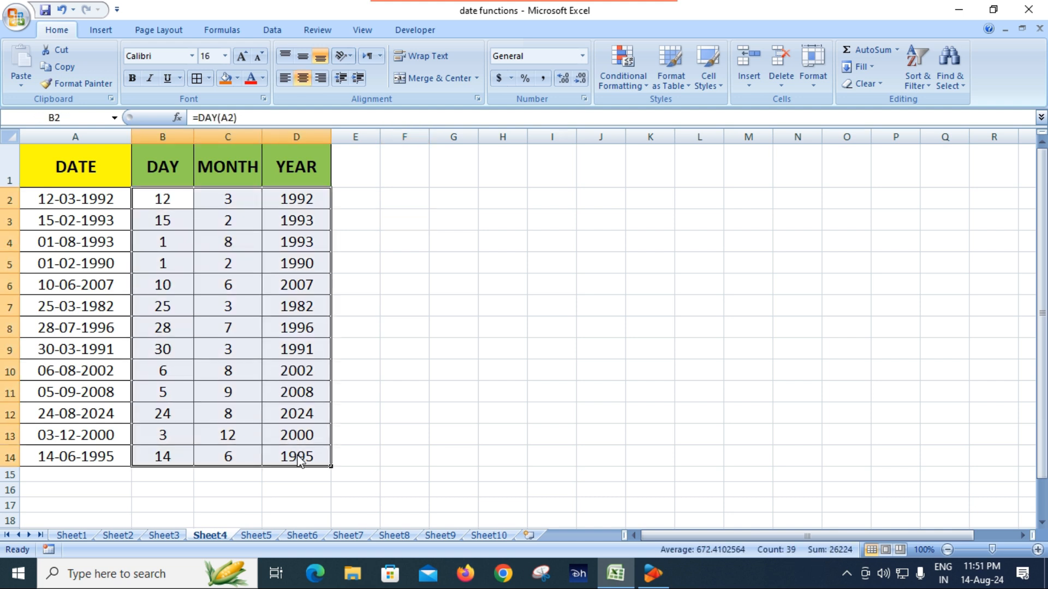
key("Delete")
Step: Enter =DAY(A2) in B2 and fill the formula down through B14
left_click(163, 196)
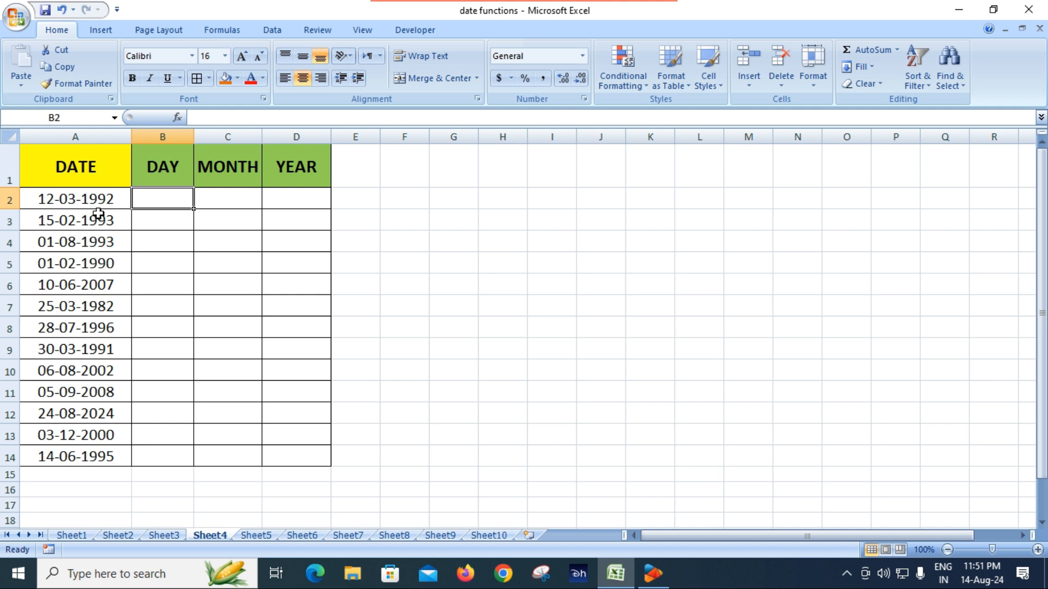
type("=DAY(")
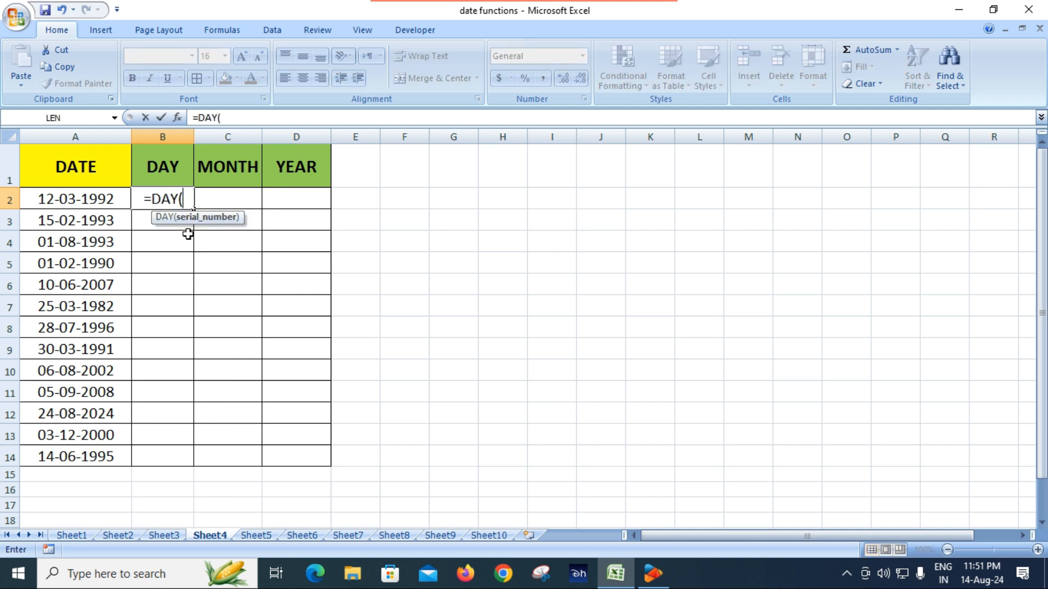
left_click(98, 198)
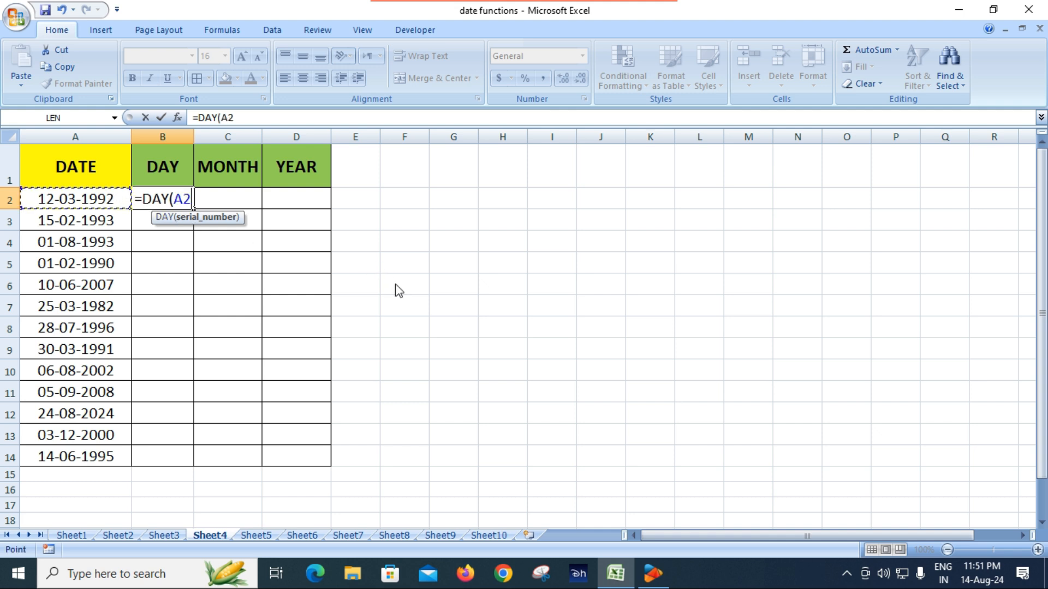
type(")")
key("Return")
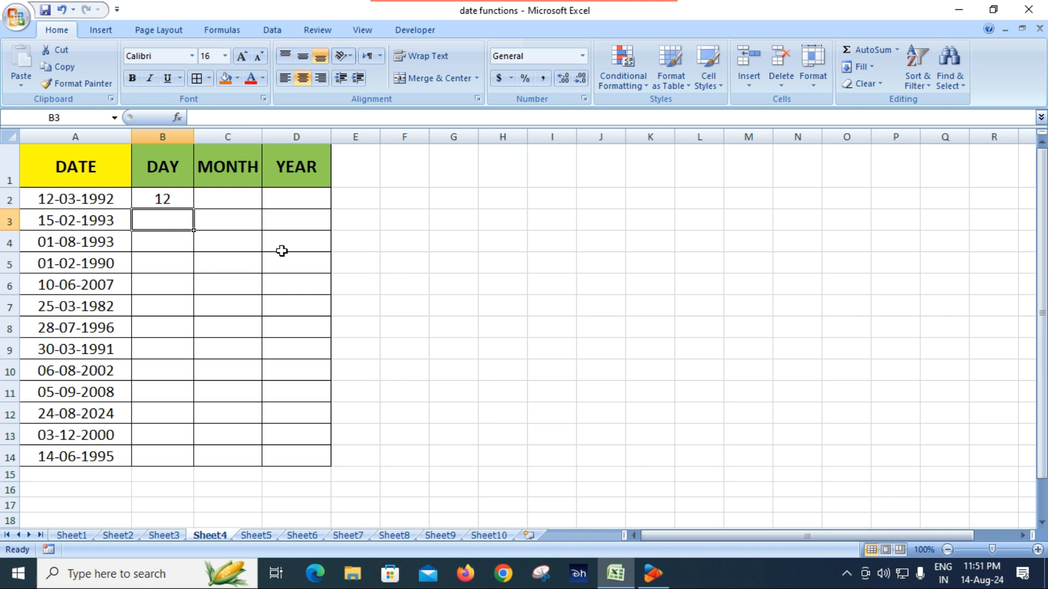
left_click(166, 198)
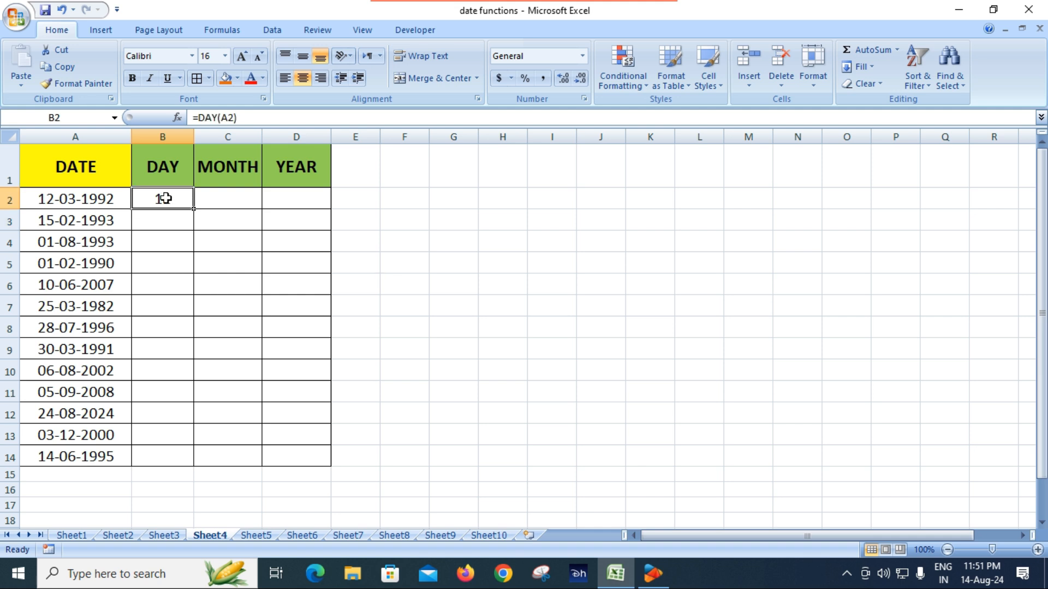
double_click(194, 211)
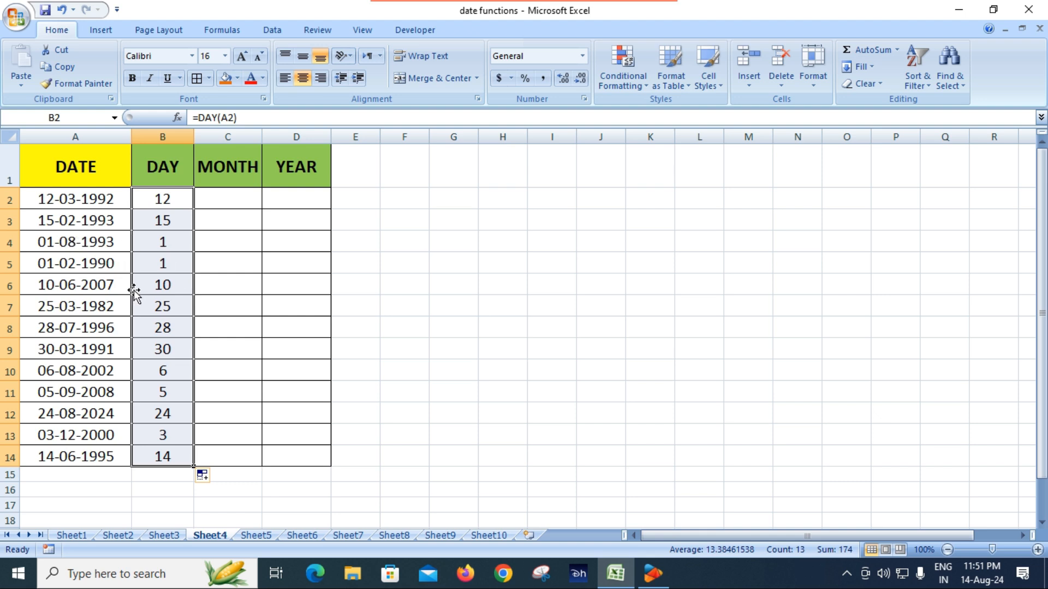
Step: Compare the dates in A3:A9 with the extracted day numbers beside them
left_click(82, 219)
left_click(86, 240)
left_click(85, 263)
left_click(85, 291)
left_click(82, 305)
left_click(82, 332)
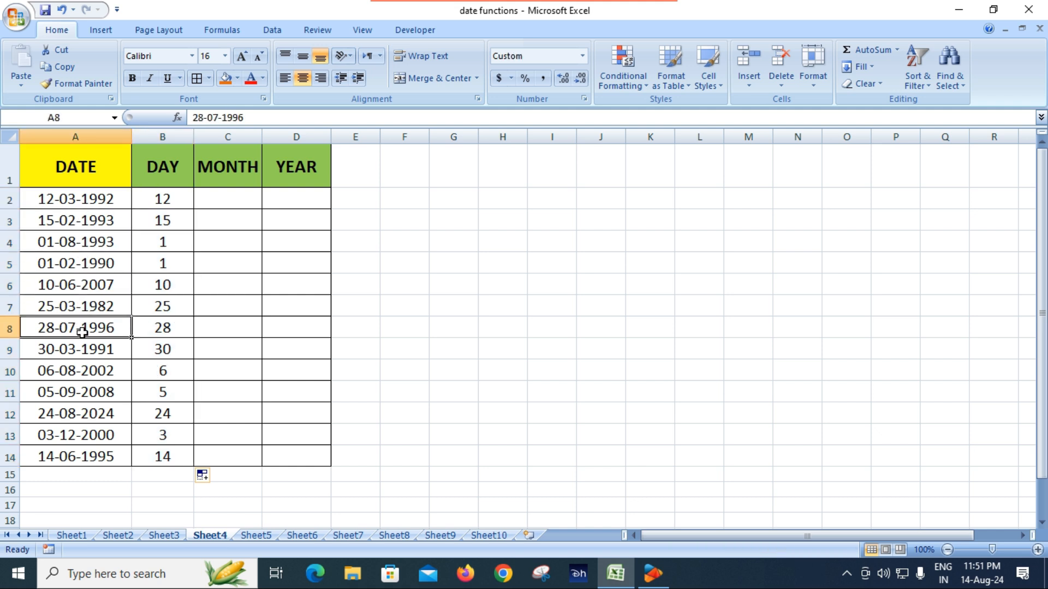
left_click(85, 352)
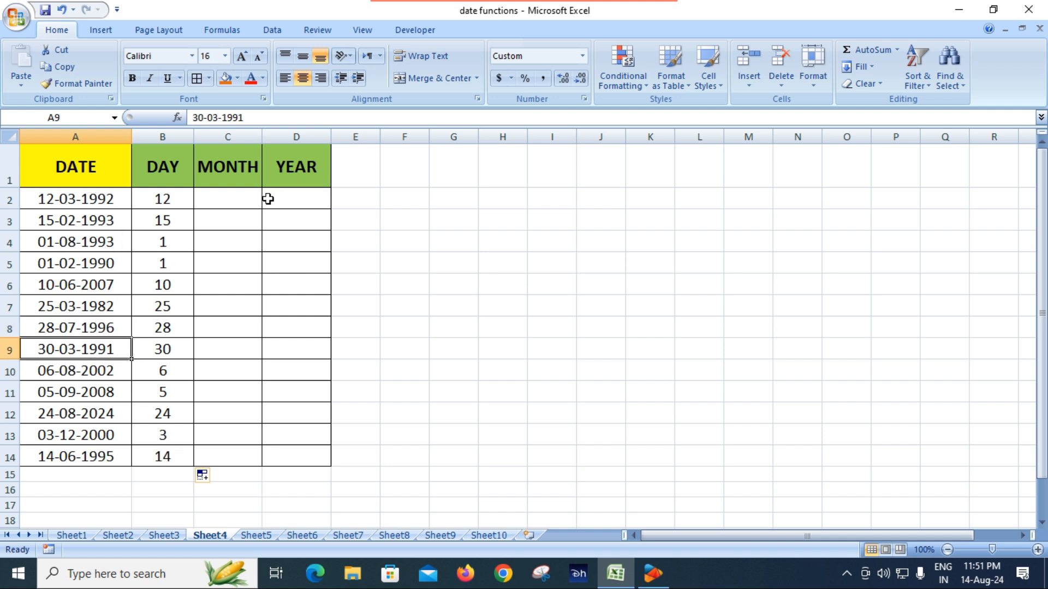
Step: Enter =MONTH(A2) in C2 and fill the formula down through C14
left_click(246, 201)
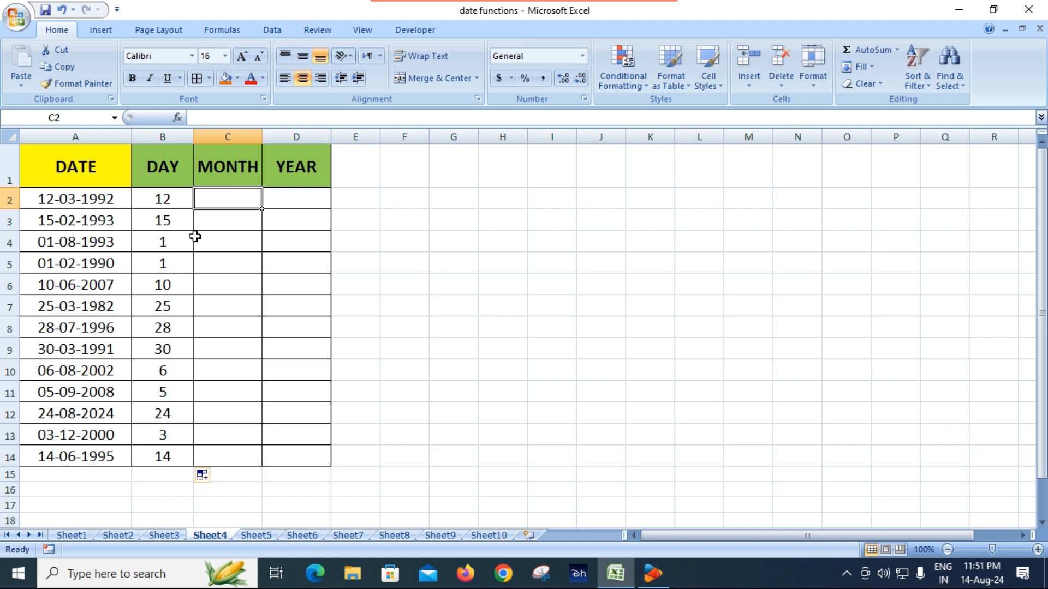
type("=")
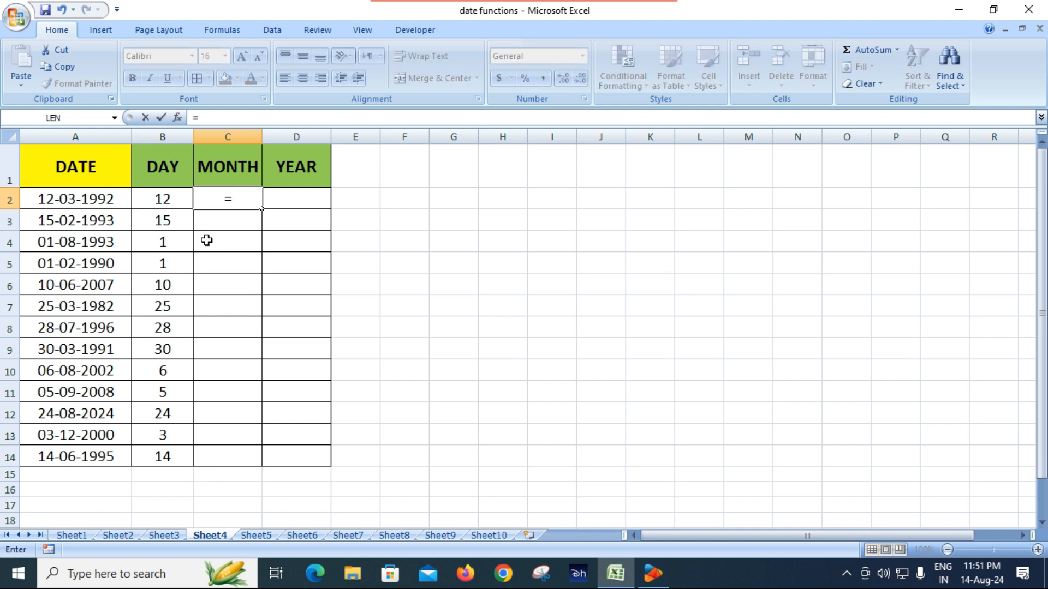
type("MO")
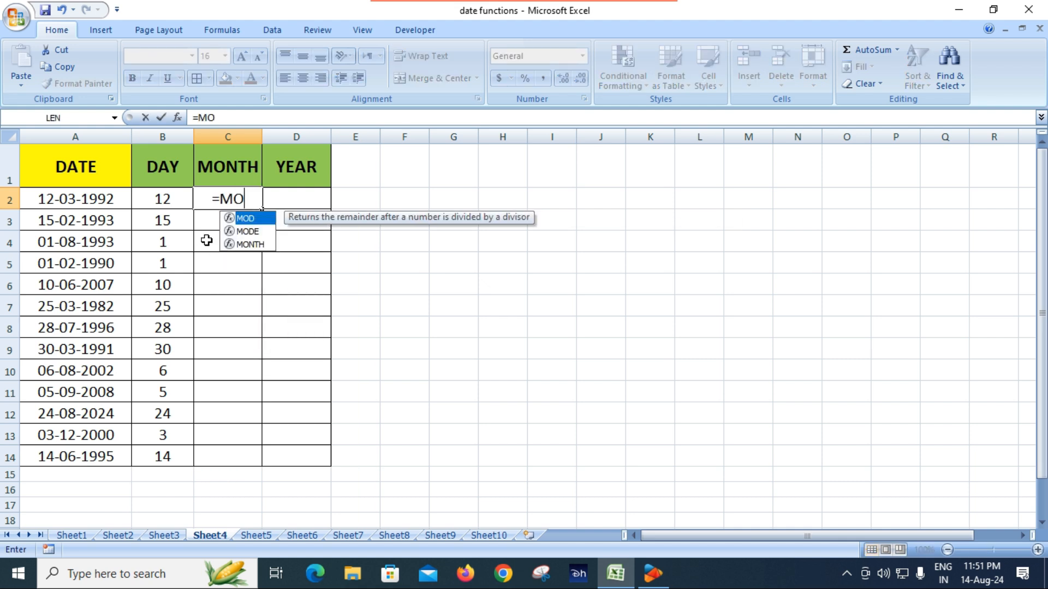
type("NNNNNNNNNNNNNNNNNNNNNNNNNNNNNN")
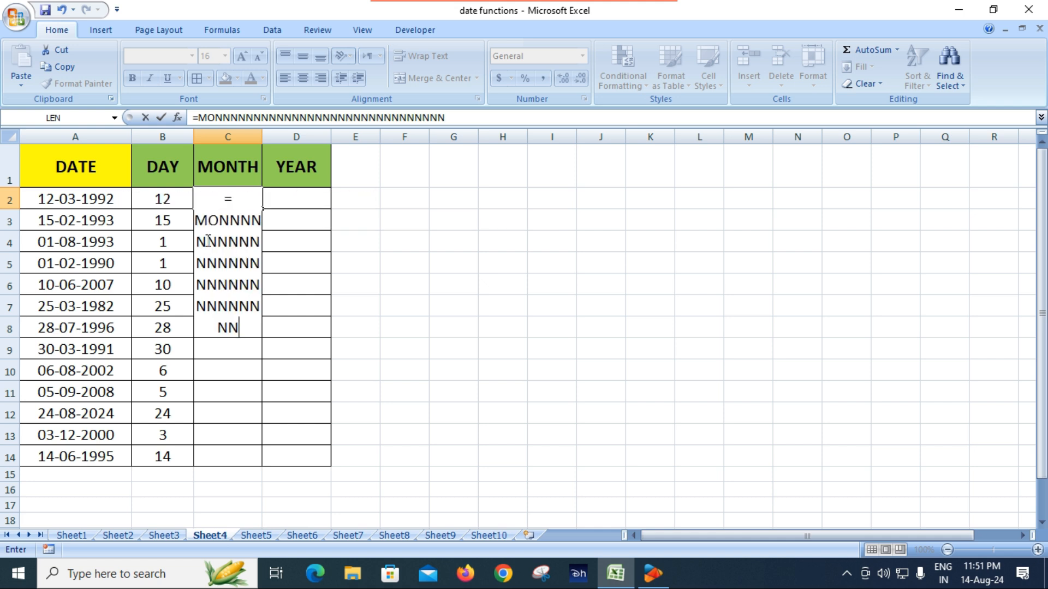
key("BackSpace")
key("BackSpace")
key("BackSpace")
key("BackSpace")
key("BackSpace")
key("BackSpace")
key("BackSpace")
key("BackSpace")
key("BackSpace")
key("BackSpace")
key("BackSpace")
key("BackSpace")
key("BackSpace")
key("BackSpace")
key("BackSpace")
key("BackSpace")
key("BackSpace")
key("BackSpace")
key("BackSpace")
key("BackSpace")
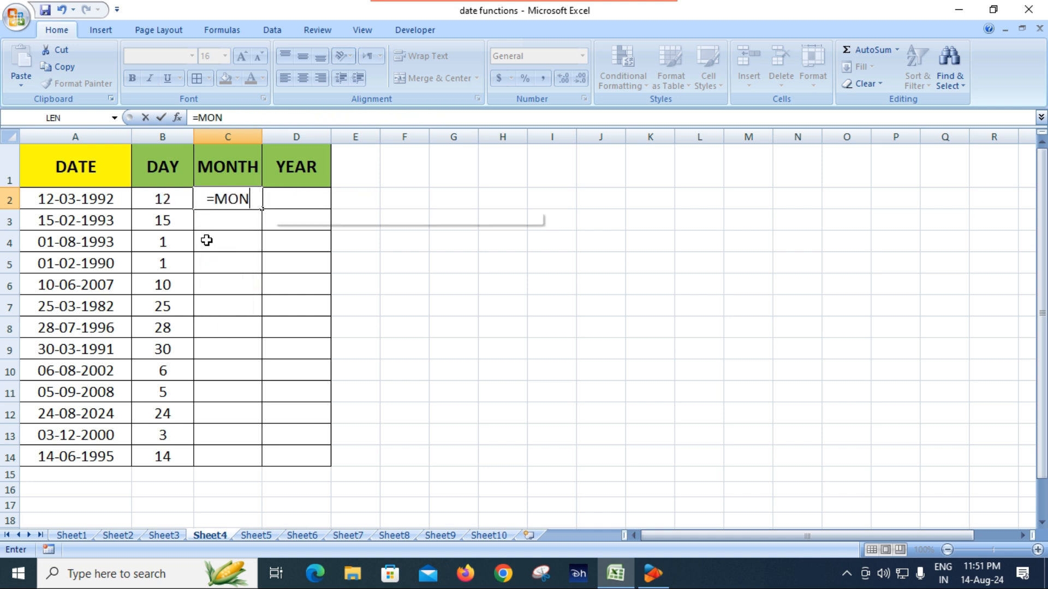
type("MONTH(")
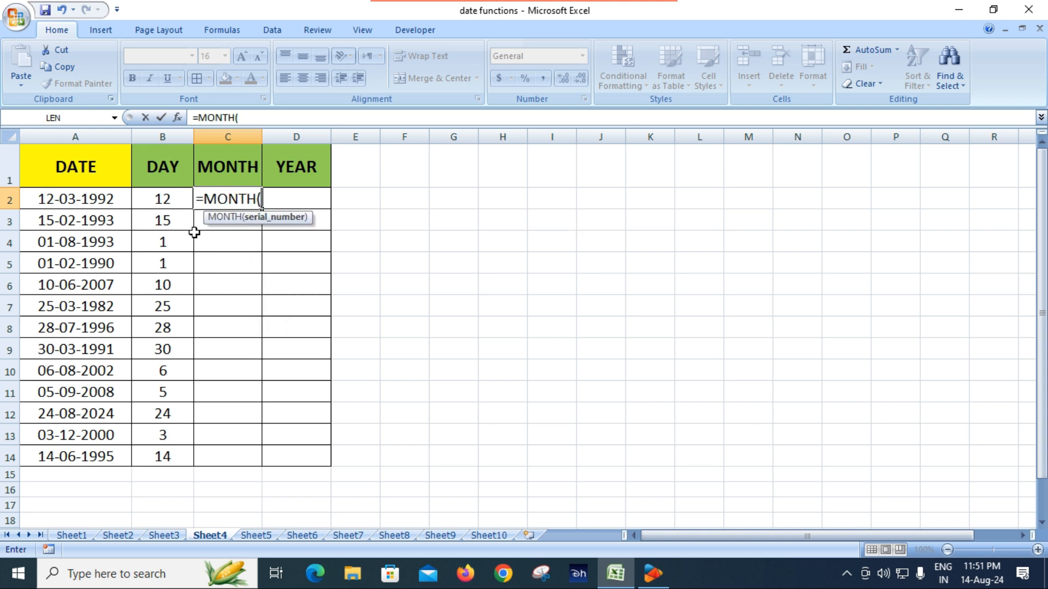
left_click(100, 200)
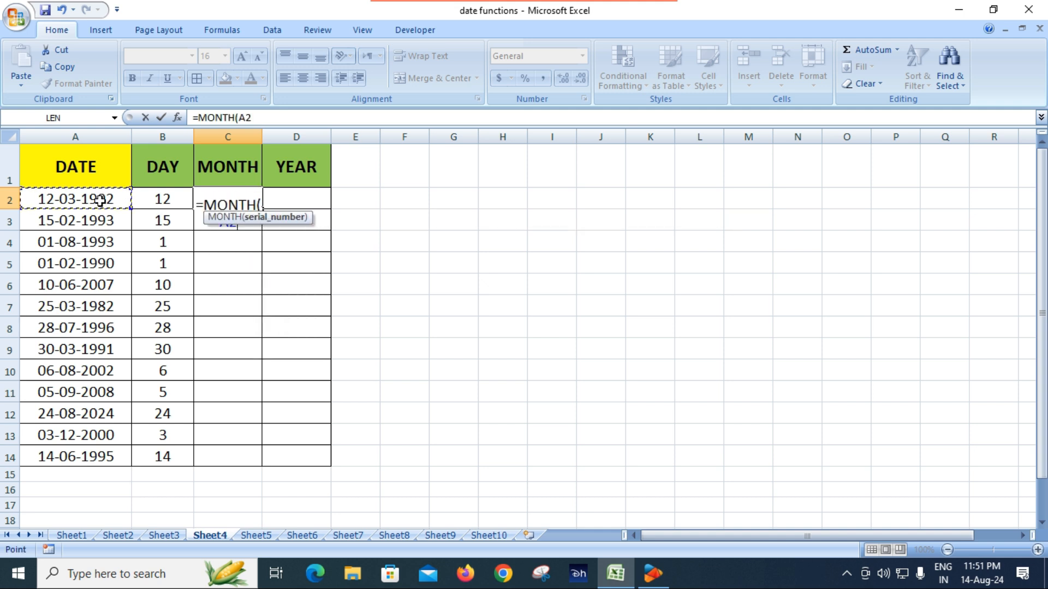
type(")")
key("Return")
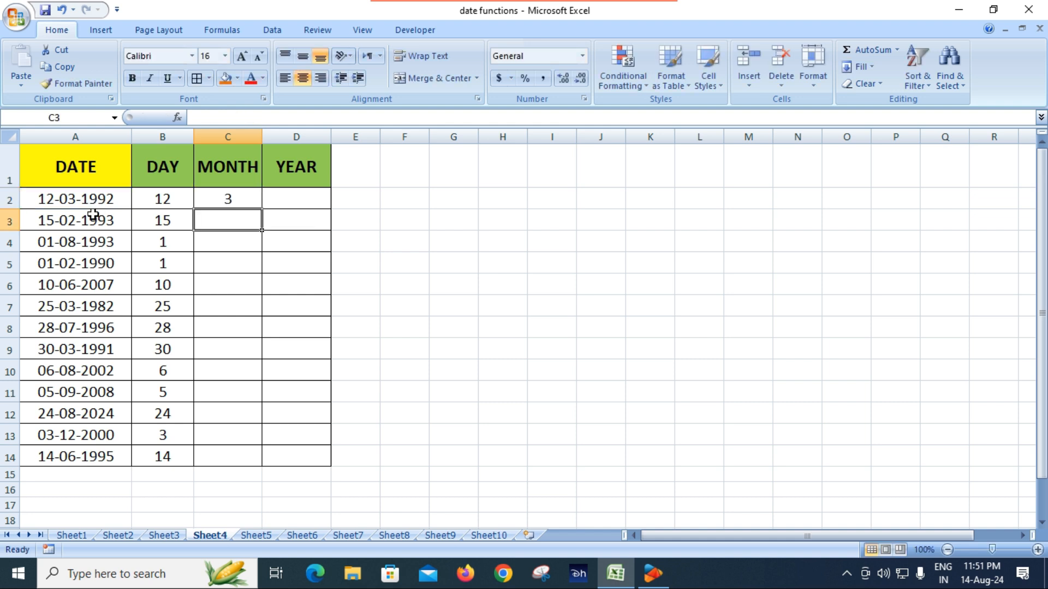
left_click(240, 198)
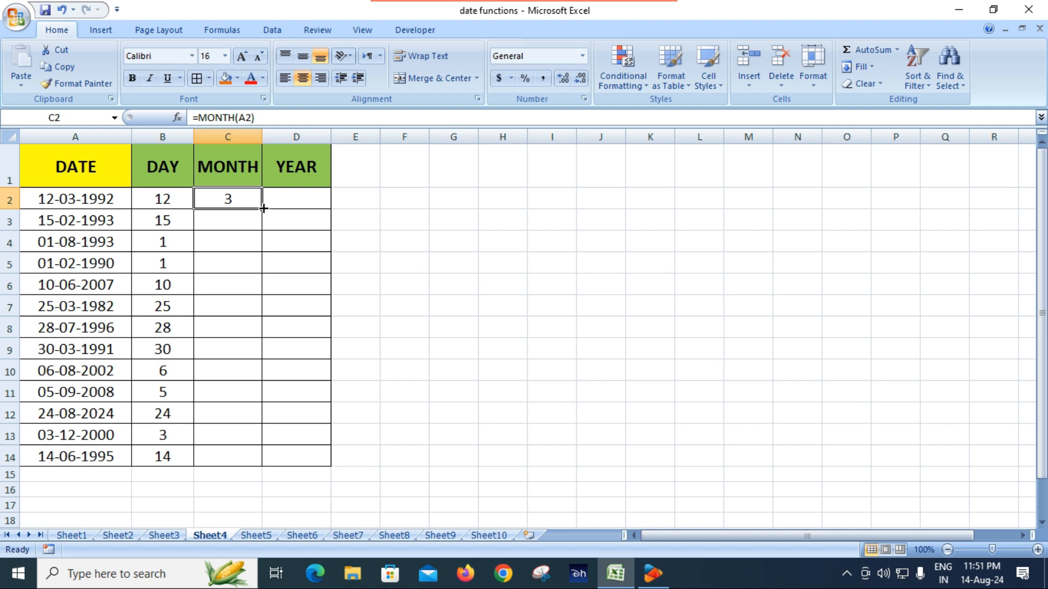
double_click(264, 208)
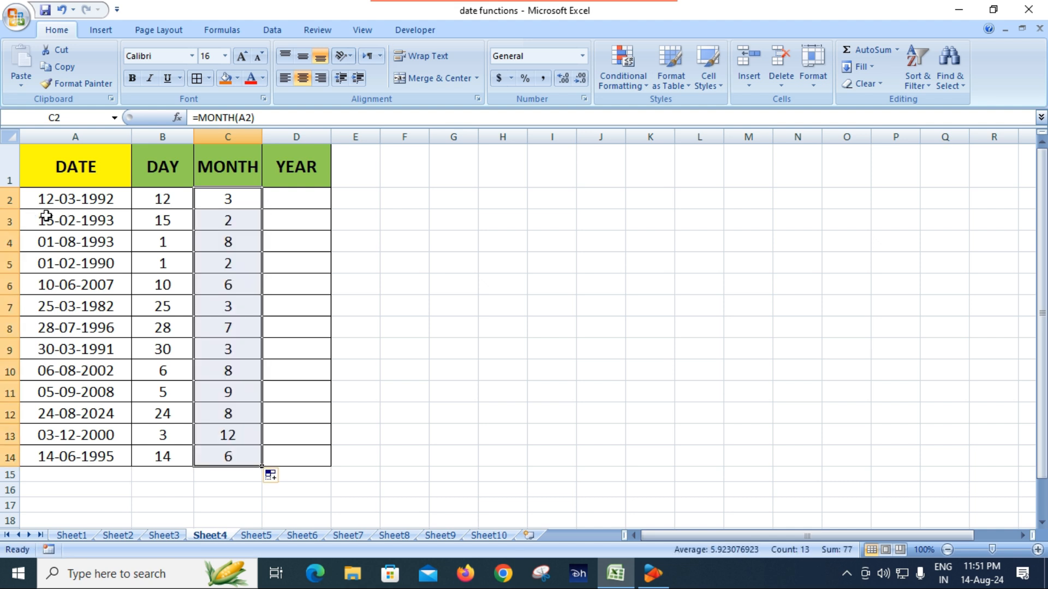
Step: Enlarge the Sheet4 view to 150% to examine the month numbers in column C
left_click(1038, 550)
left_click(1038, 550)
left_click(1037, 550)
left_click(1038, 550)
left_click(1037, 550)
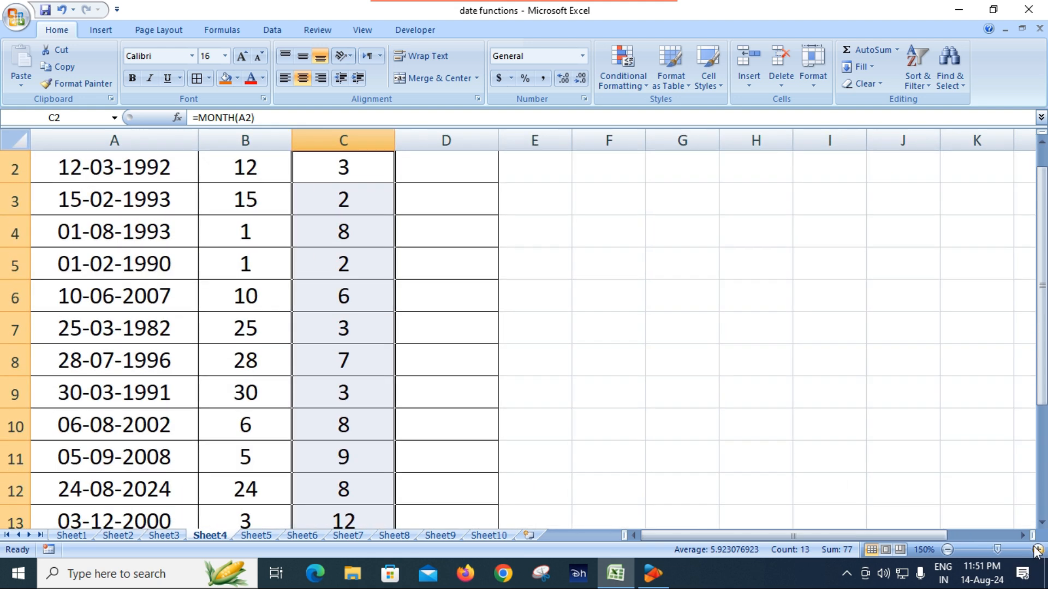
Step: Compare the dates in A2:A14 on Sheet4 with the extracted month numbers in column C
left_click(1038, 550)
scroll(396, 326, "up", 1)
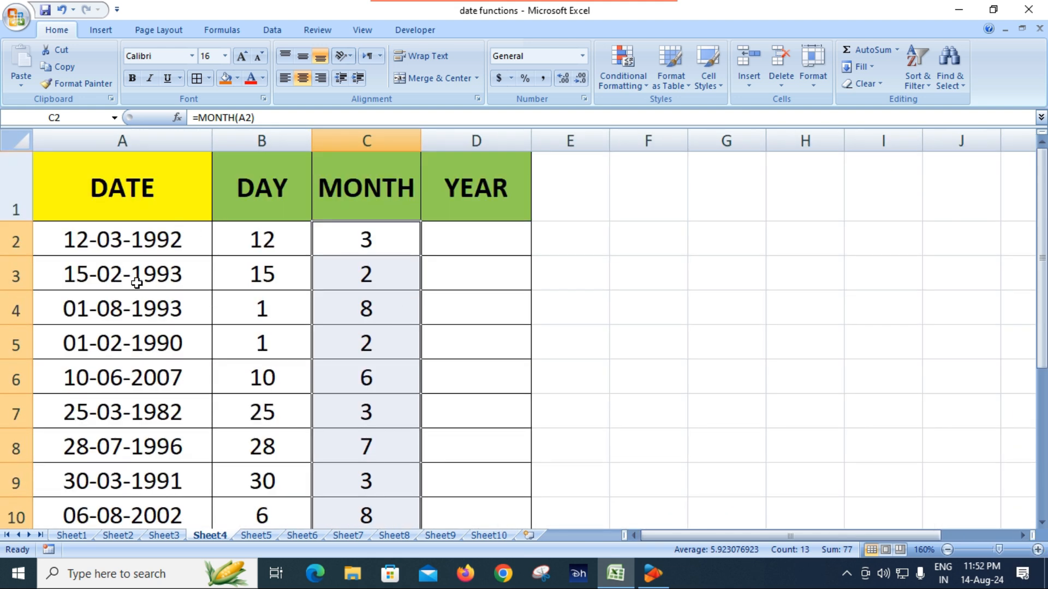
left_click(146, 297)
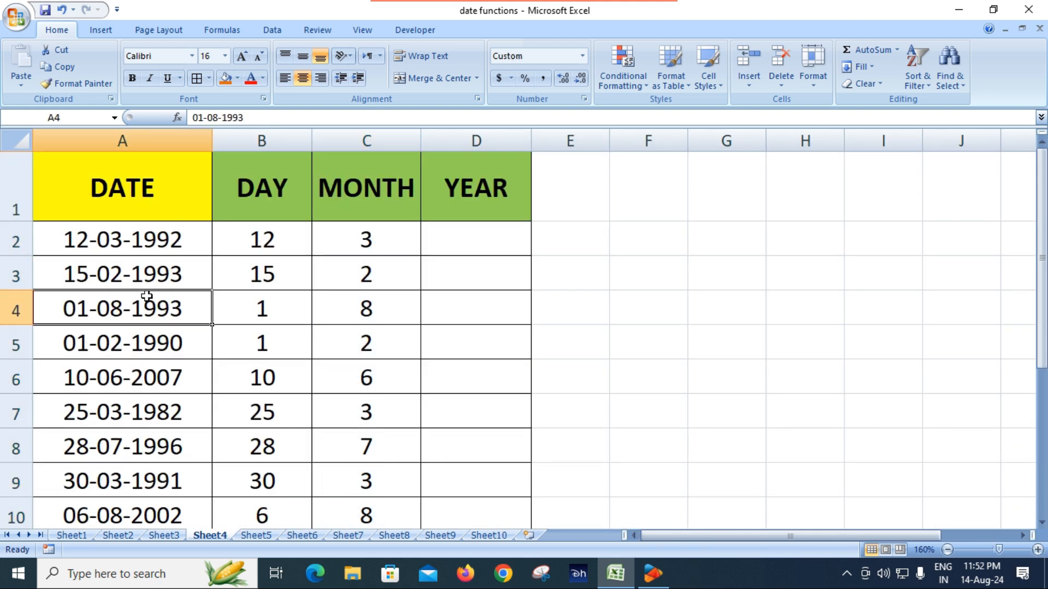
left_click(138, 244)
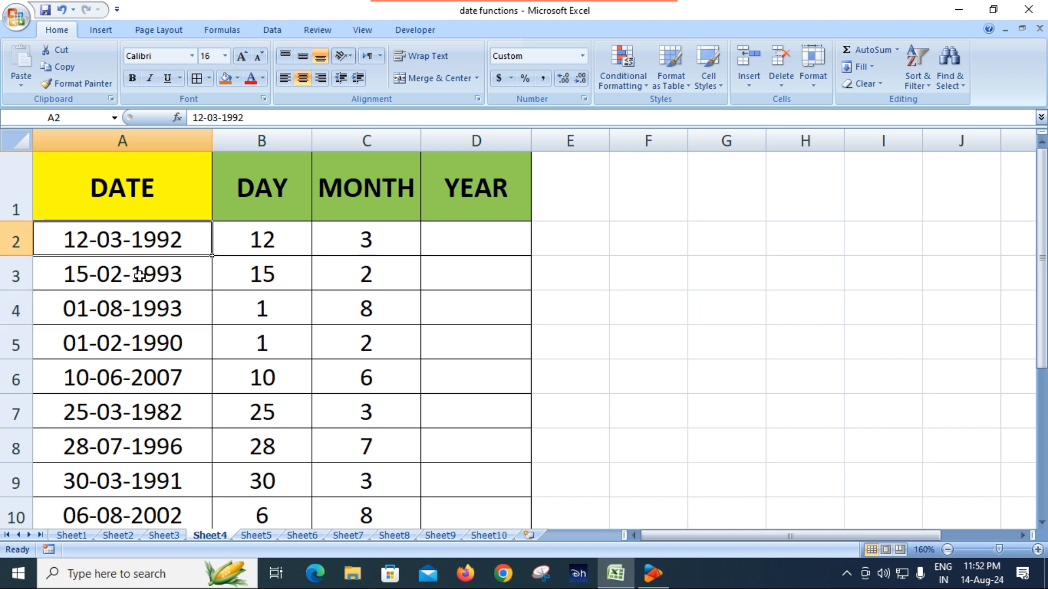
left_click(139, 276)
left_click(140, 311)
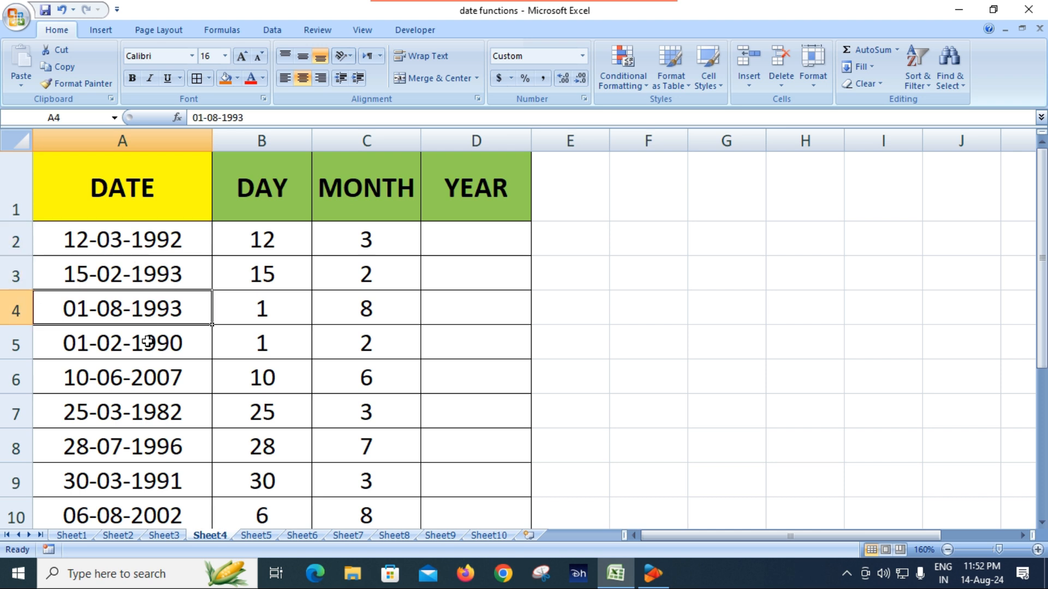
left_click(147, 342)
left_click(155, 376)
left_click(156, 417)
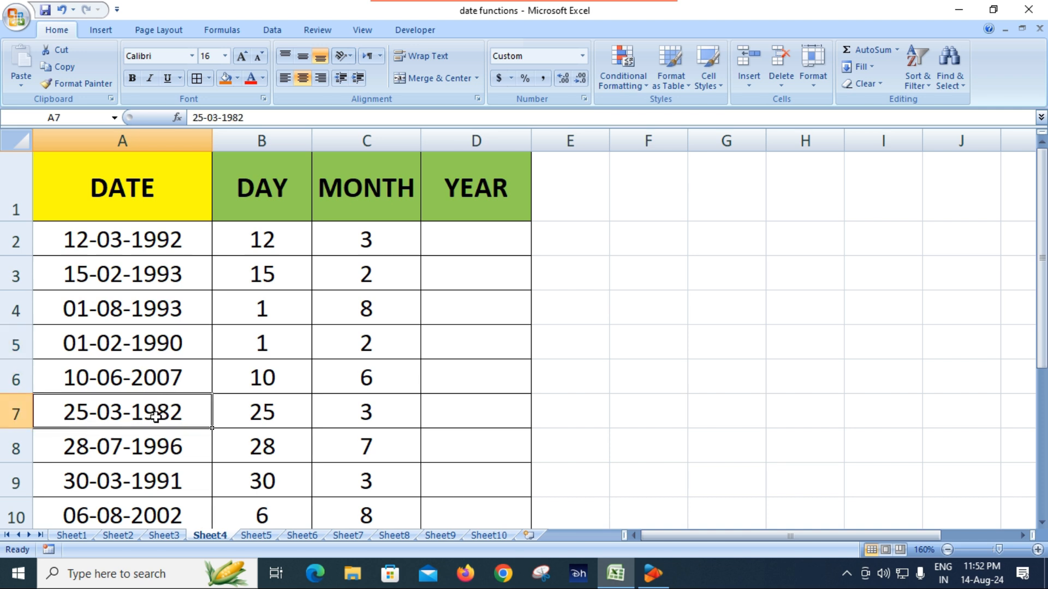
left_click(152, 446)
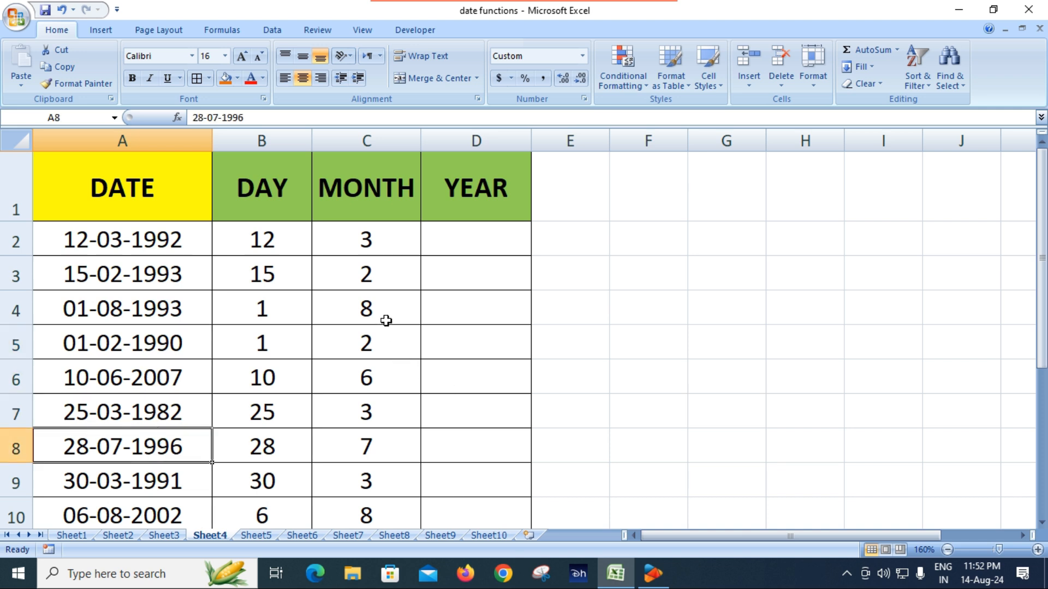
scroll(382, 280, "down", 3)
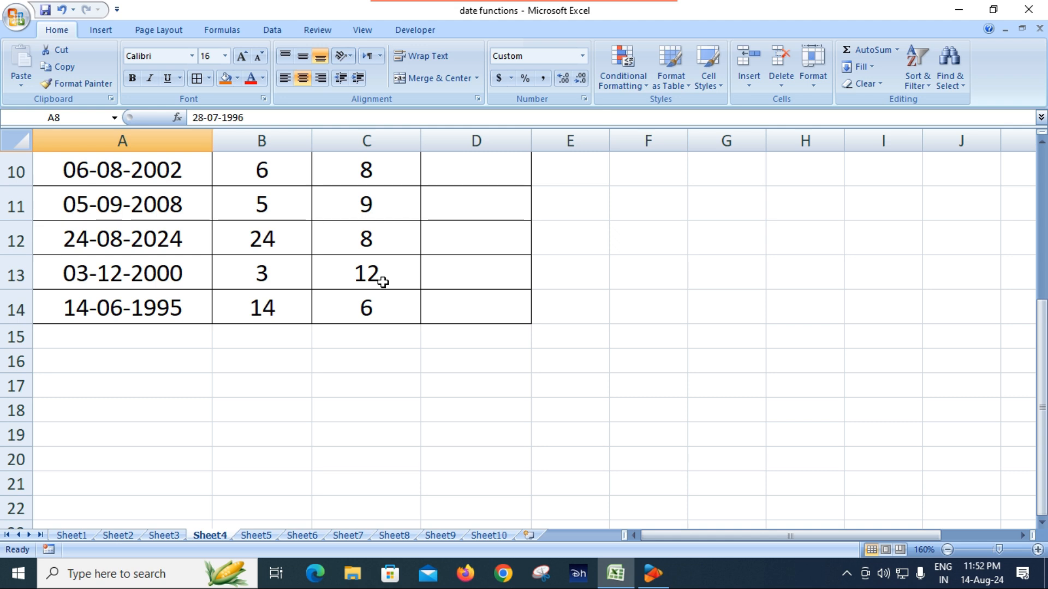
scroll(382, 281, "up", 3)
Step: Enter =YEAR(A2) in D2 to extract the year from the date in A2
left_click(475, 246)
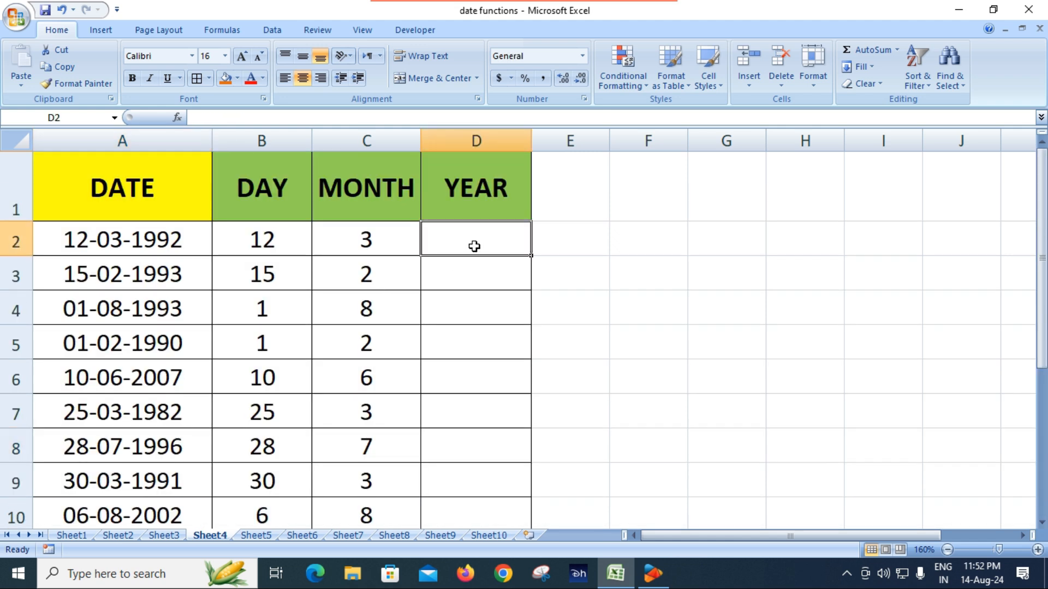
type("=")
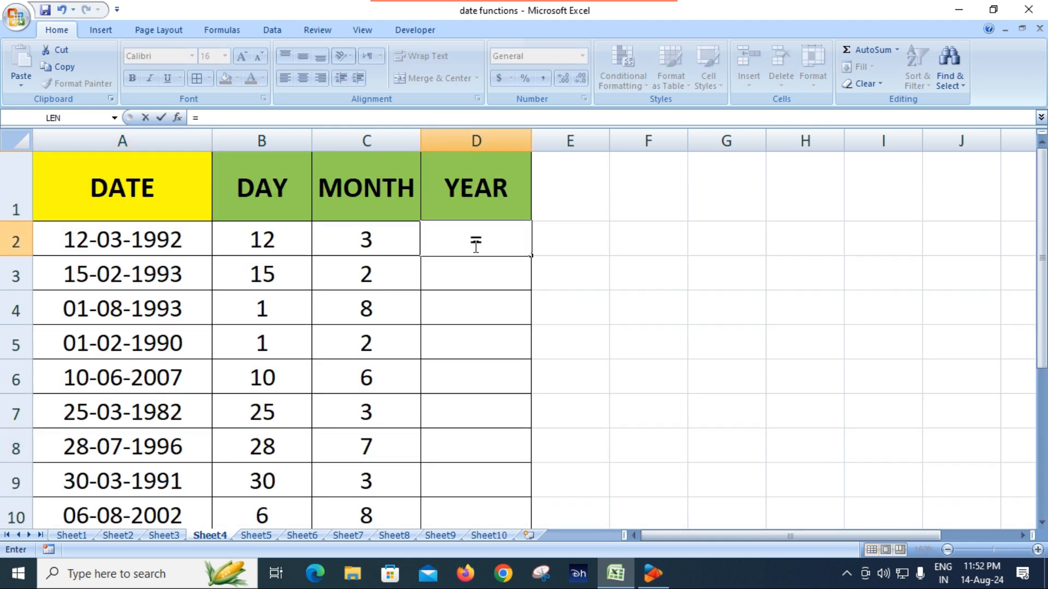
type("YEA")
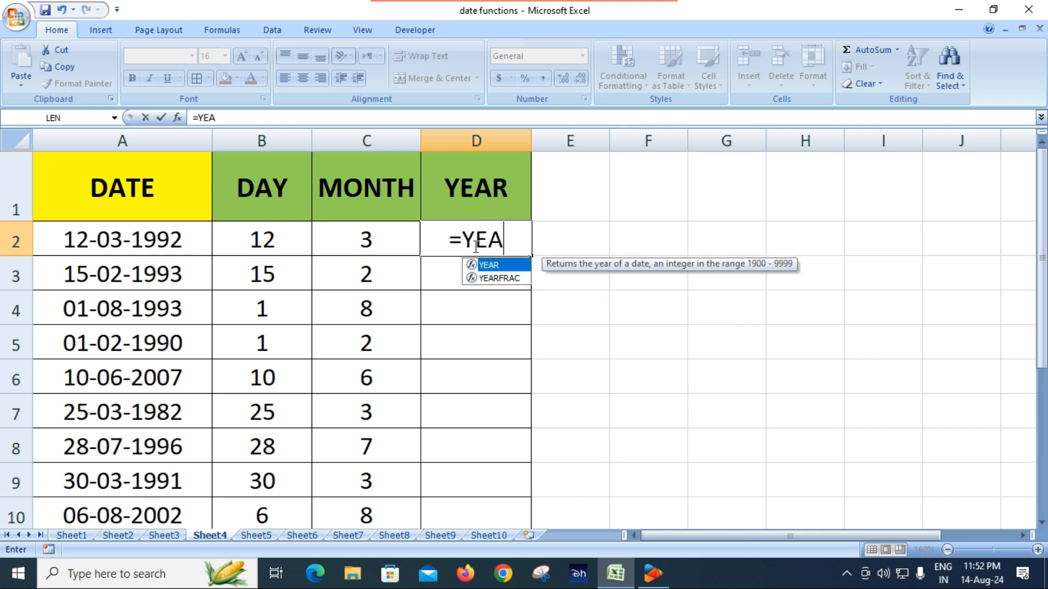
key("Tab")
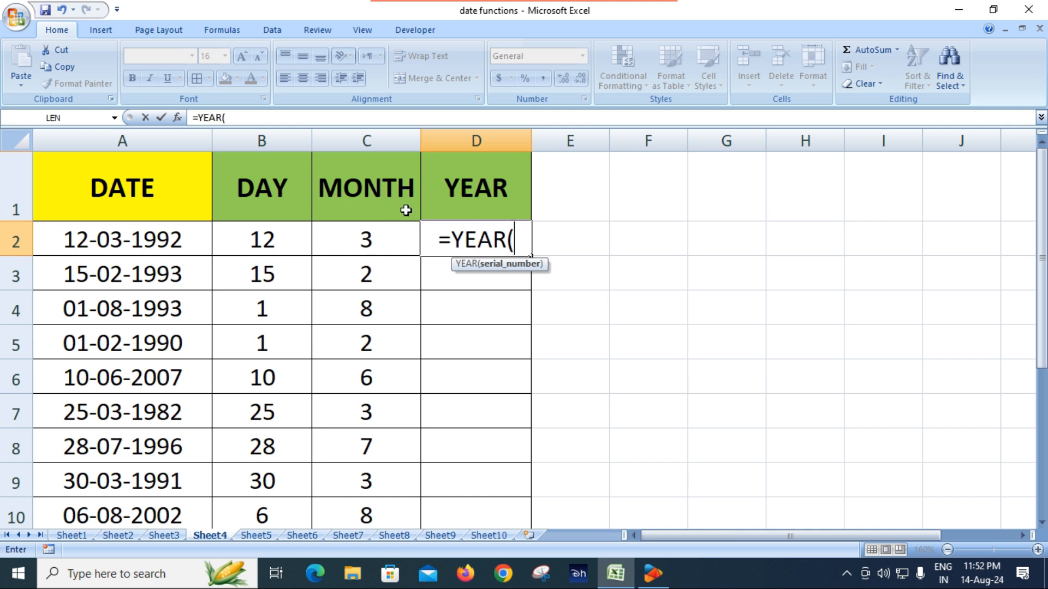
left_click(122, 243)
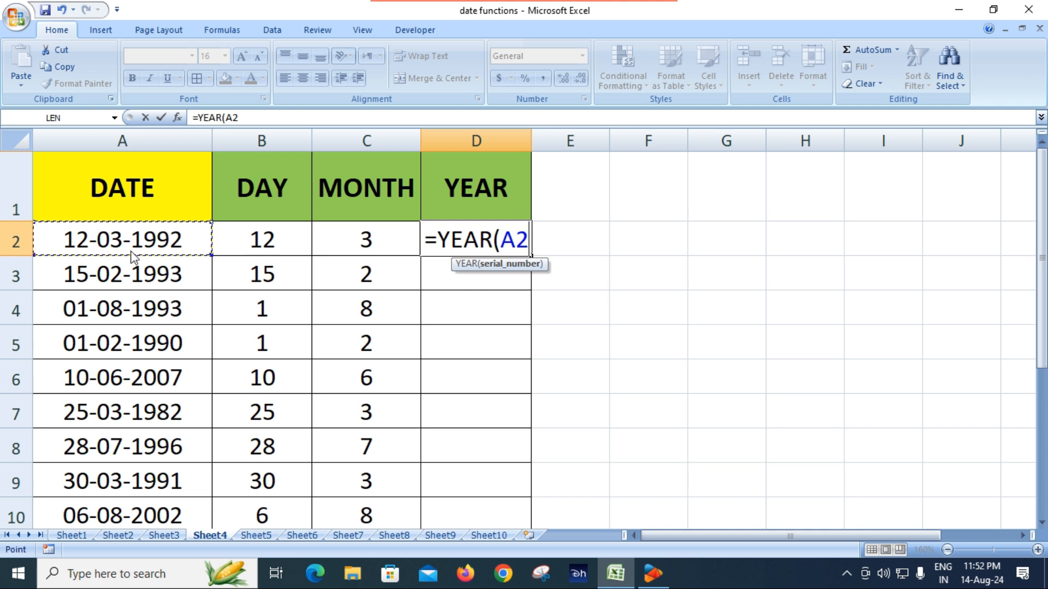
type(")")
key("Return")
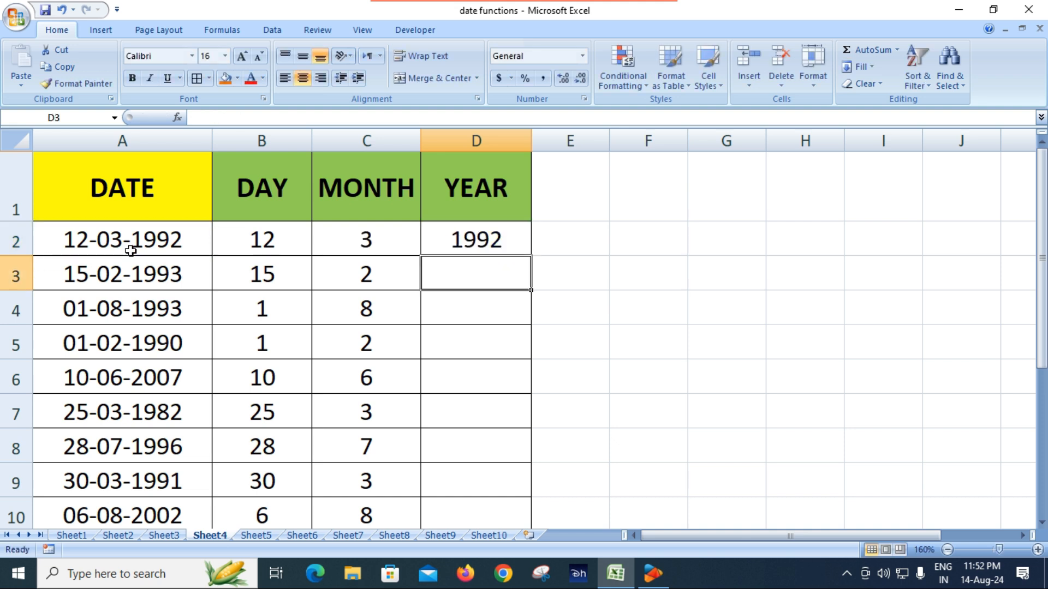
Step: Fill the YEAR formula from D2 down through D14 and look over the filled column
left_click(491, 237)
double_click(491, 237)
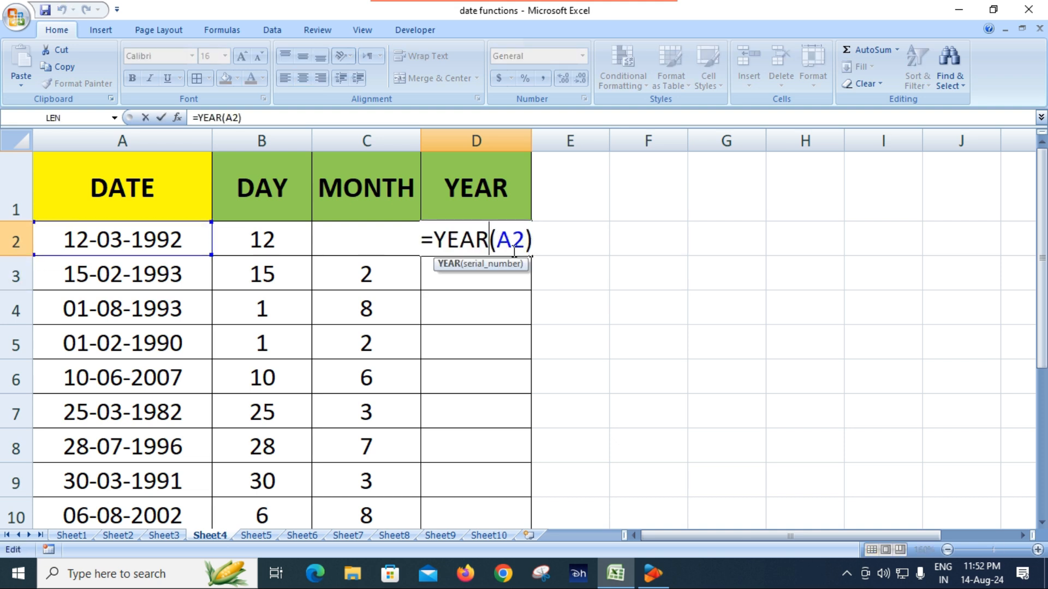
key("Return")
key("Up")
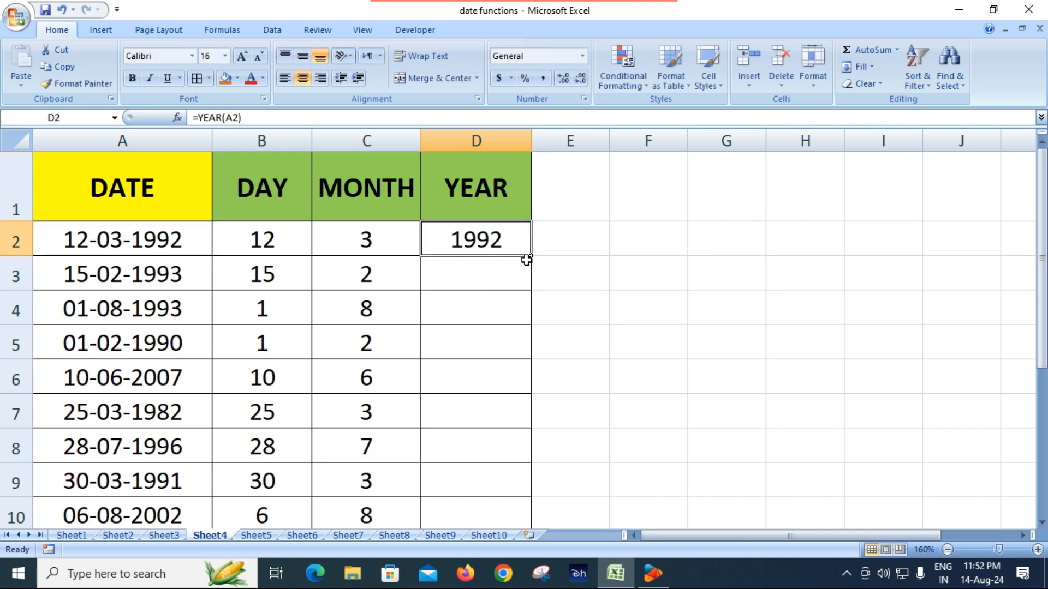
double_click(533, 258)
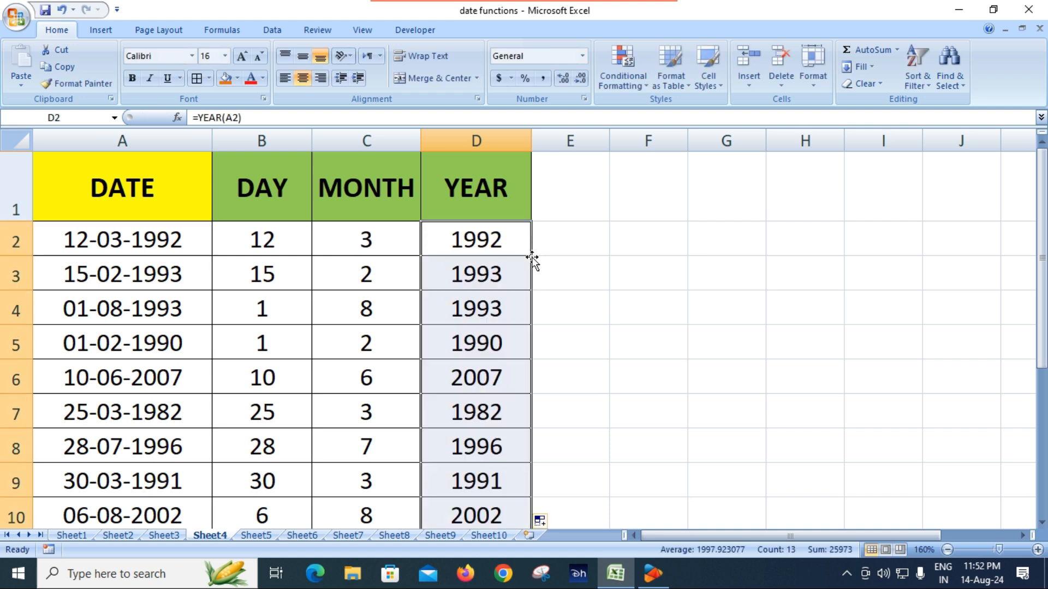
scroll(183, 342, "down", 3)
scroll(183, 342, "up", 3)
scroll(499, 370, "down", 2)
scroll(493, 371, "up", 2)
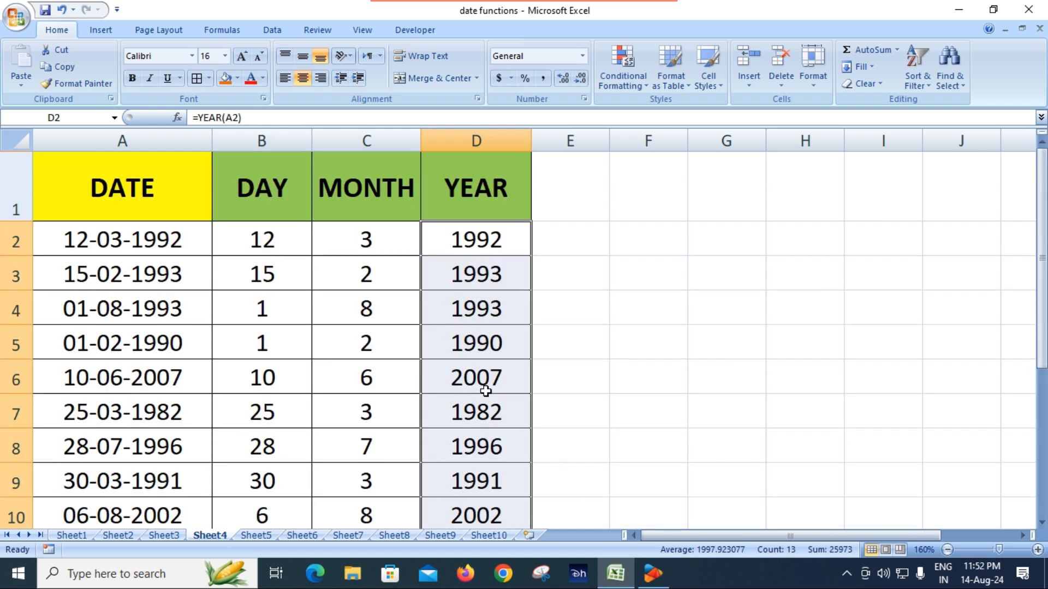
left_click(633, 314)
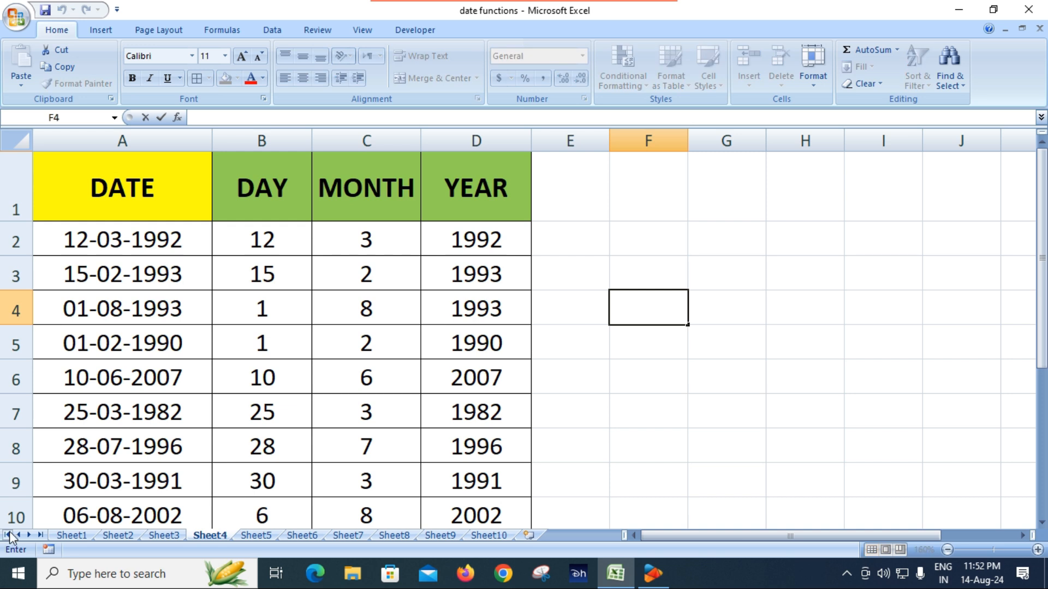
Step: Review the DATE formula in D2 of Sheet2, leave it unedited, and return to the date in A2 of Sheet4
left_click(123, 537)
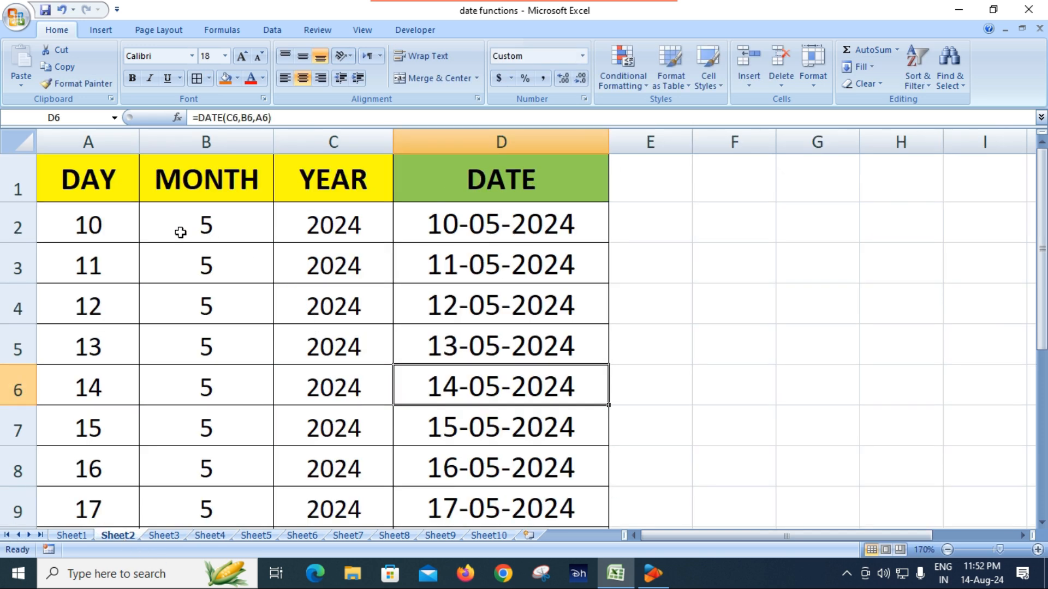
double_click(530, 233)
left_click(606, 280)
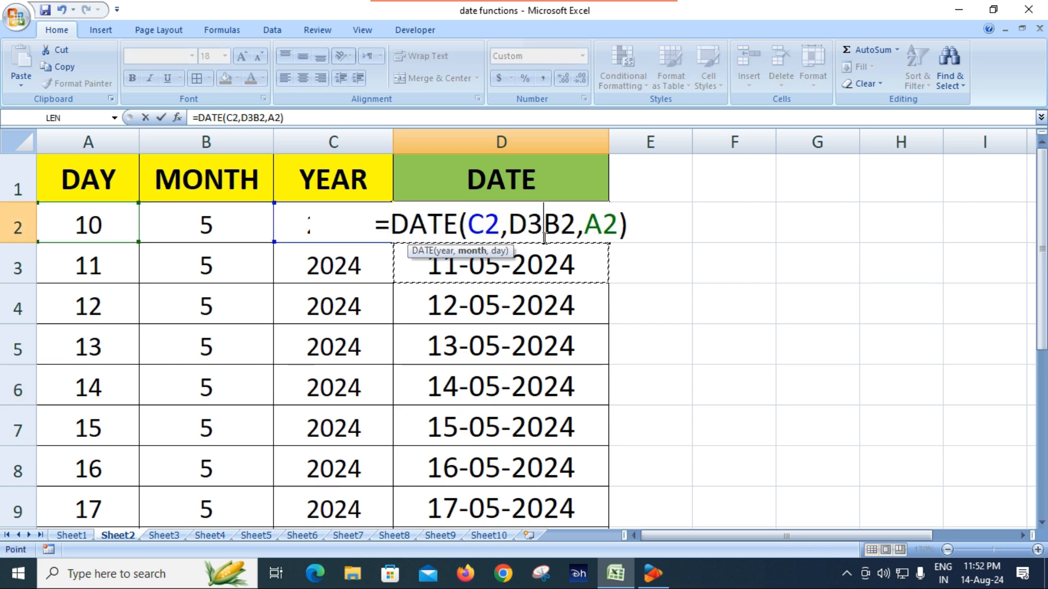
key("Escape")
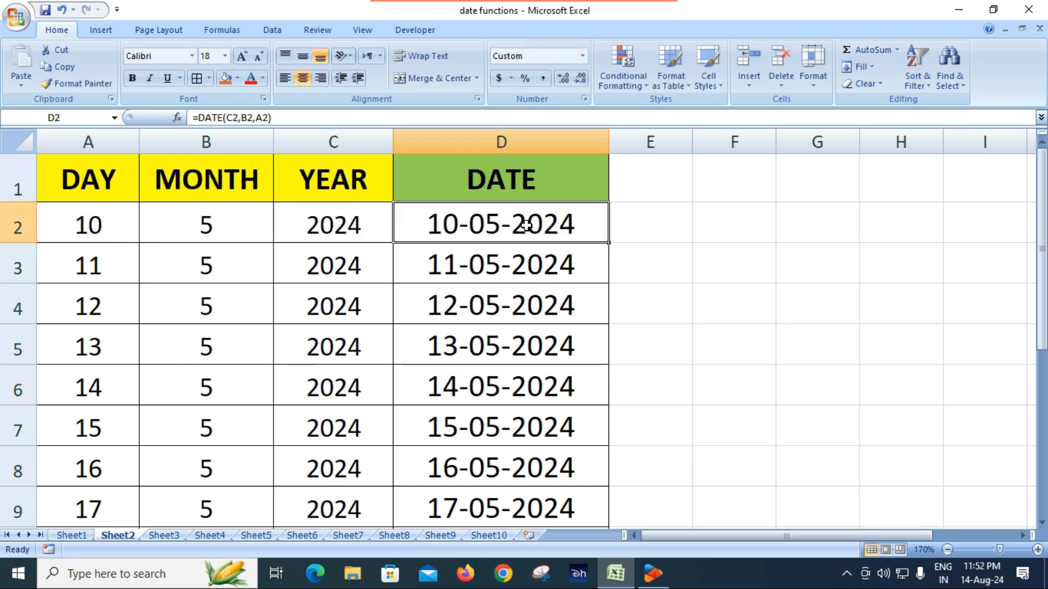
left_click(215, 536)
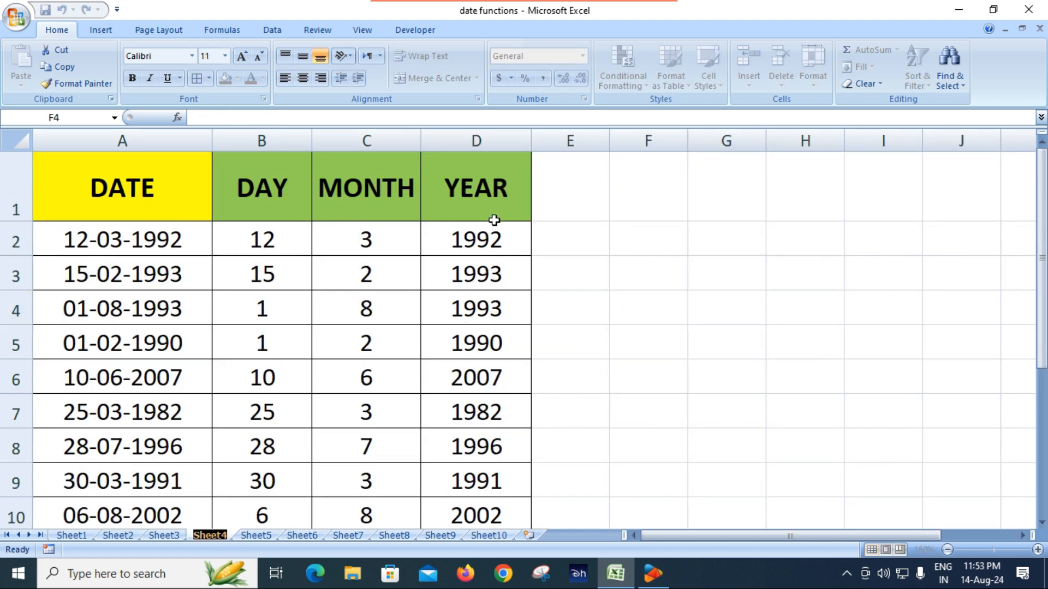
left_click(184, 240)
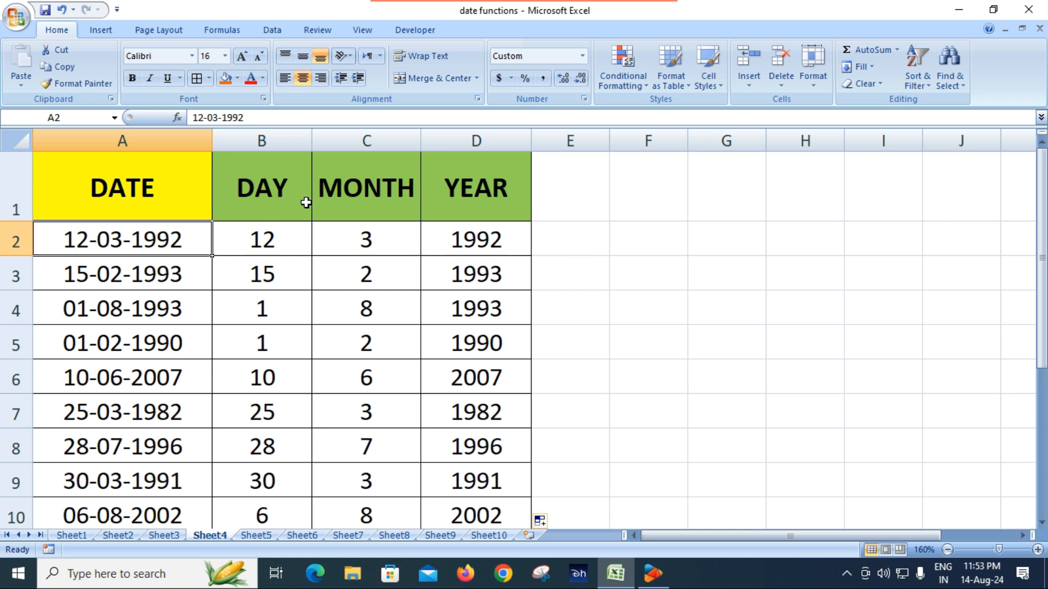
Step: Fill the DAY cell B5 in the Sheet1 function list with the standard light green color
left_click(77, 537)
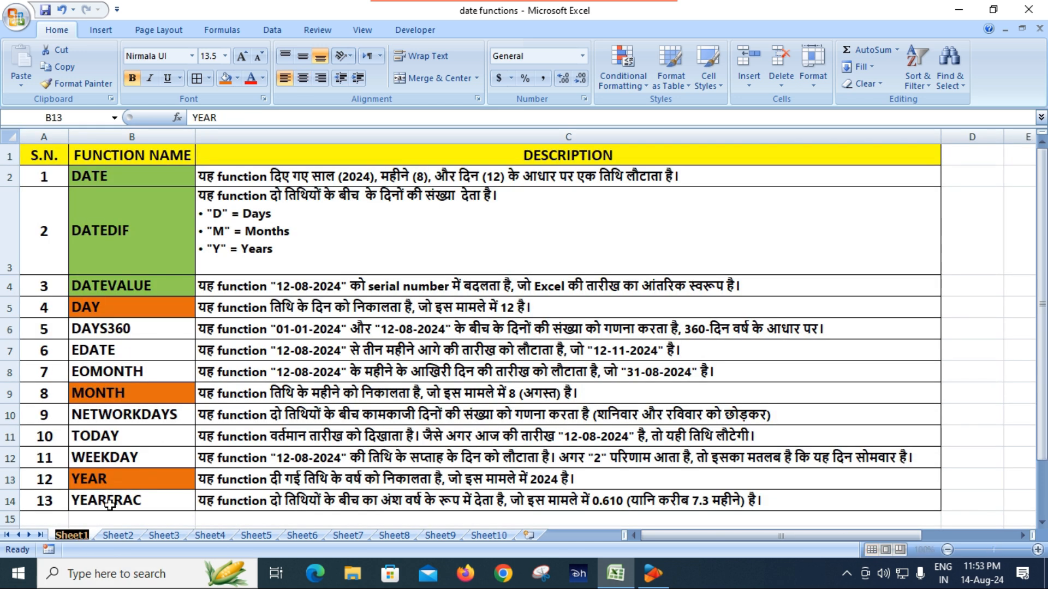
left_click(153, 310)
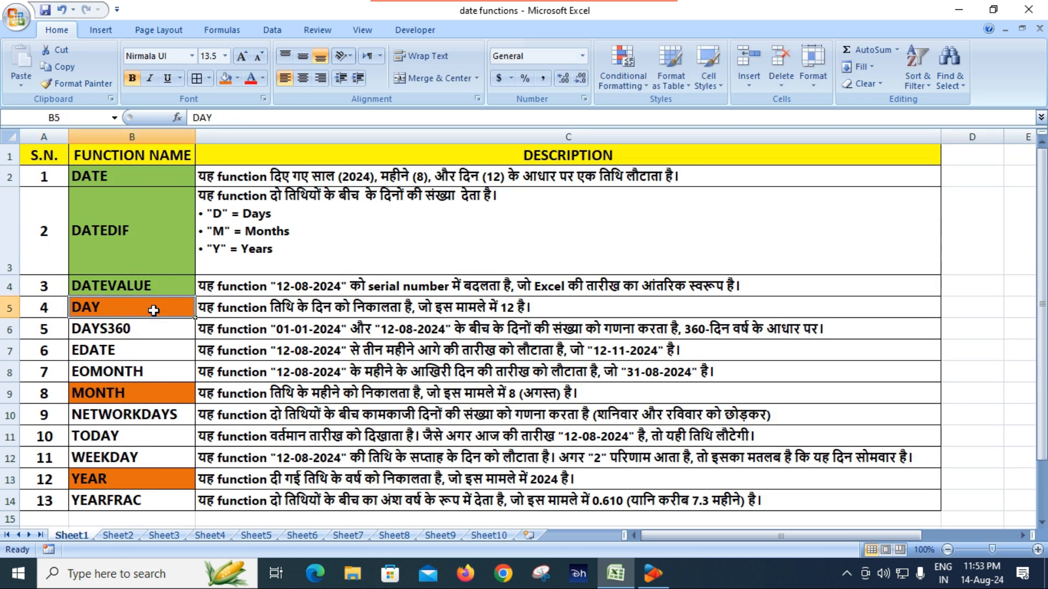
left_click(238, 79)
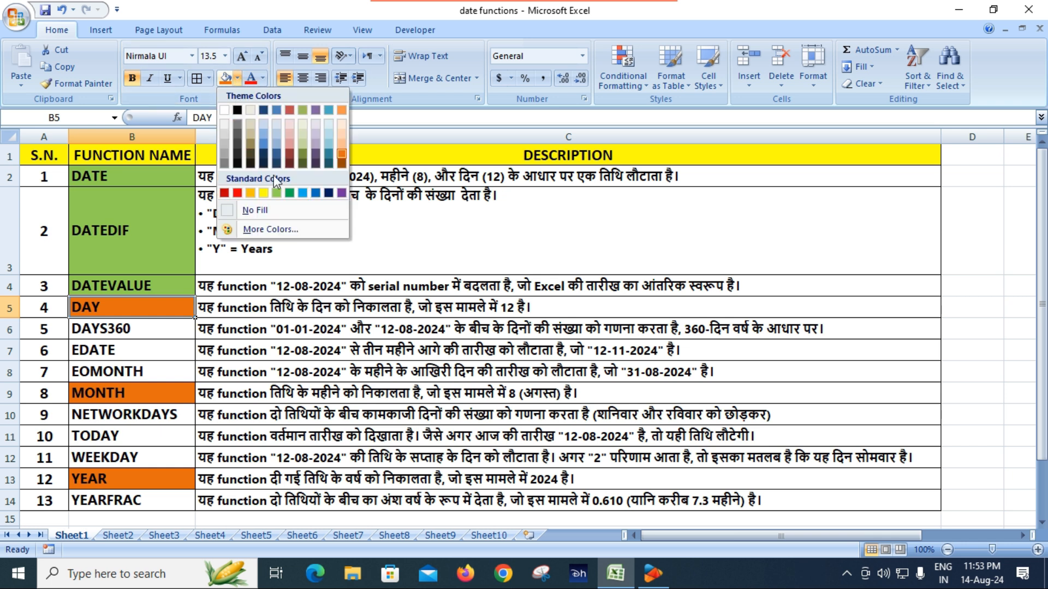
left_click(277, 193)
Step: Apply the same light green fill to the MONTH cell B9 and the YEAR cell B13 in the function list
left_click(152, 401)
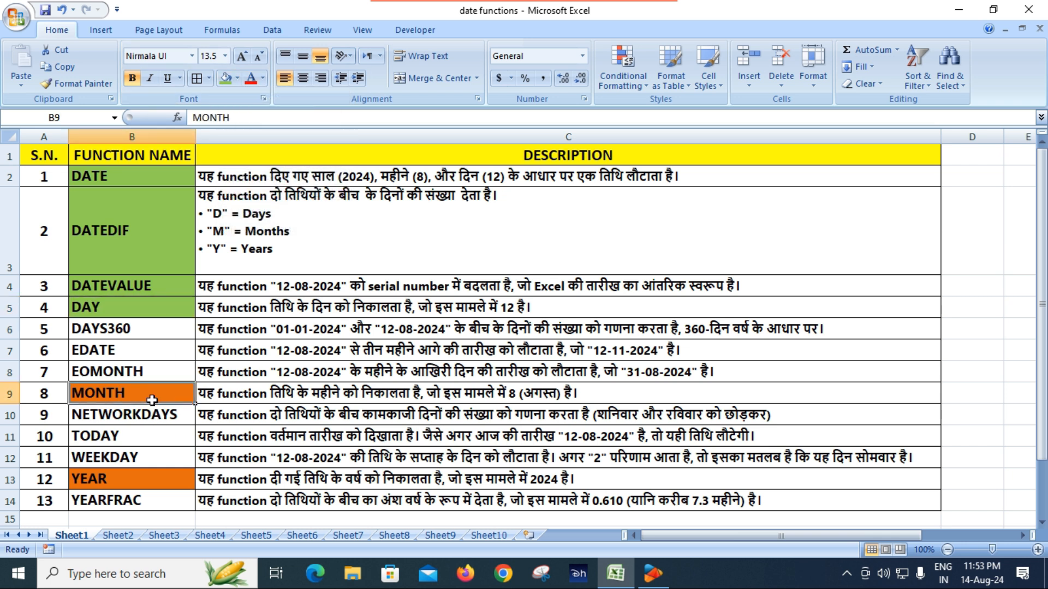
double_click(298, 416)
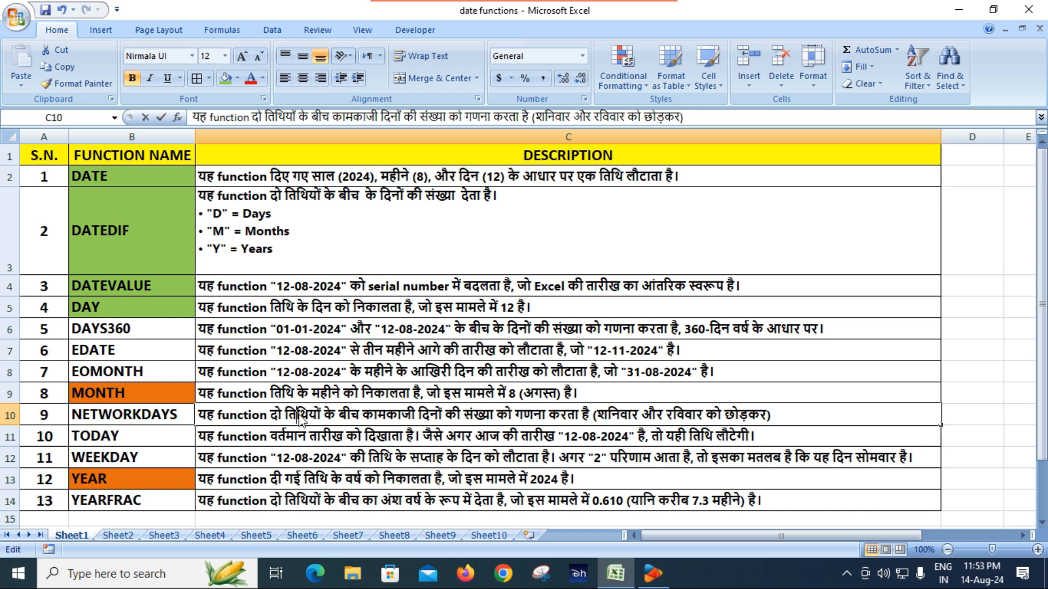
left_click(139, 391)
key("Down")
key("Down")
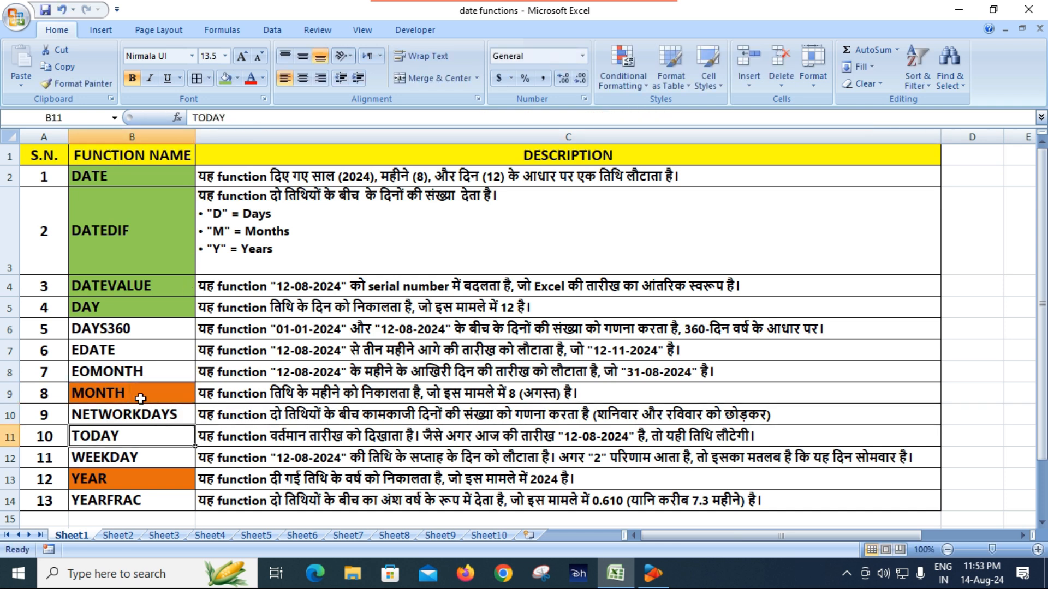
left_click(140, 397)
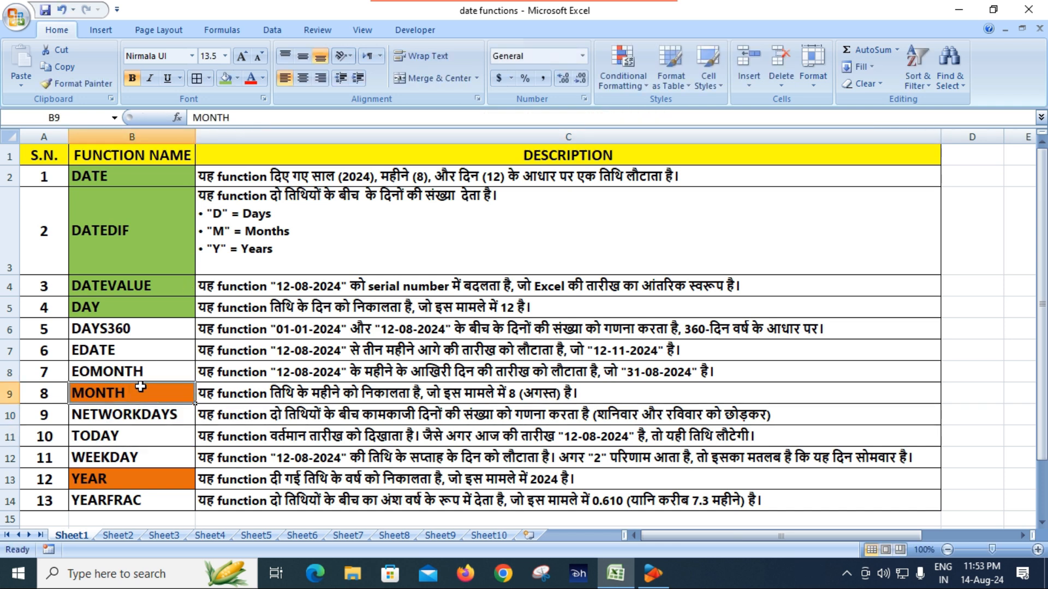
left_click(228, 83)
left_click(150, 486)
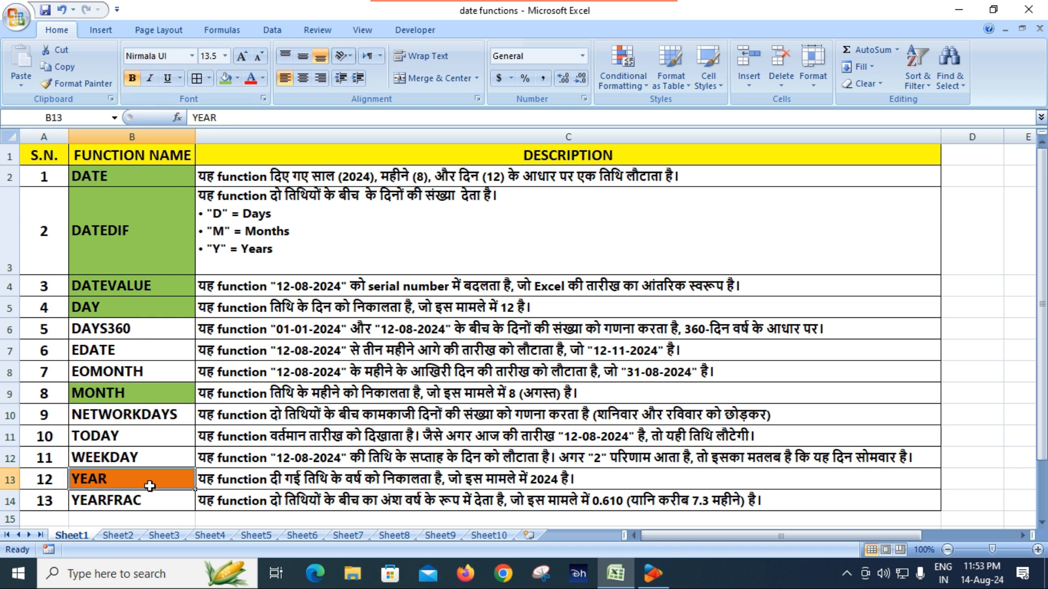
left_click(227, 78)
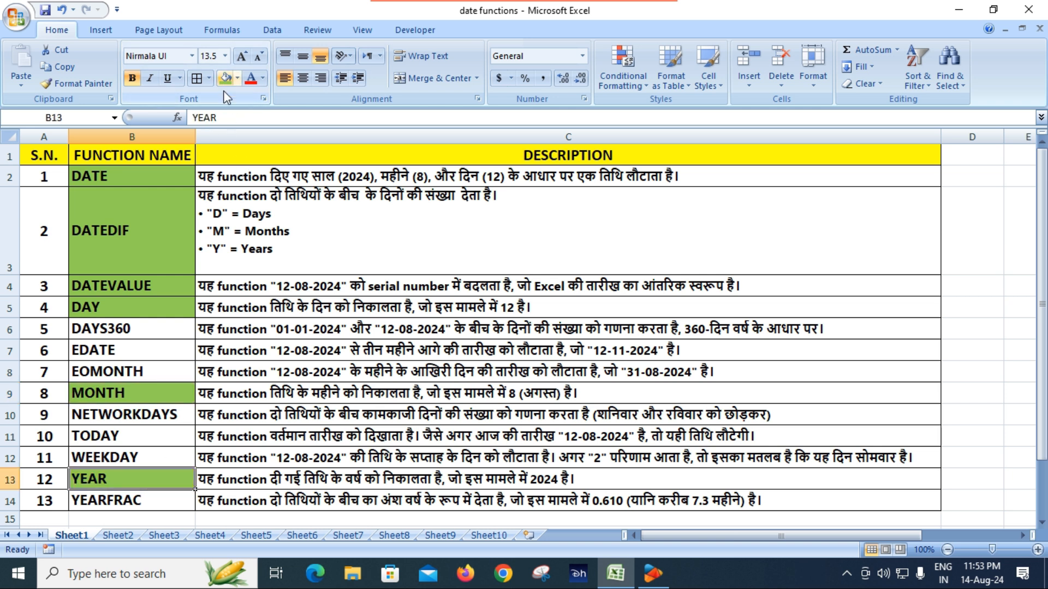
Step: Look at the DAYS360 entry in B6 and its example table on Sheet5, then return to Sheet1
left_click(145, 333)
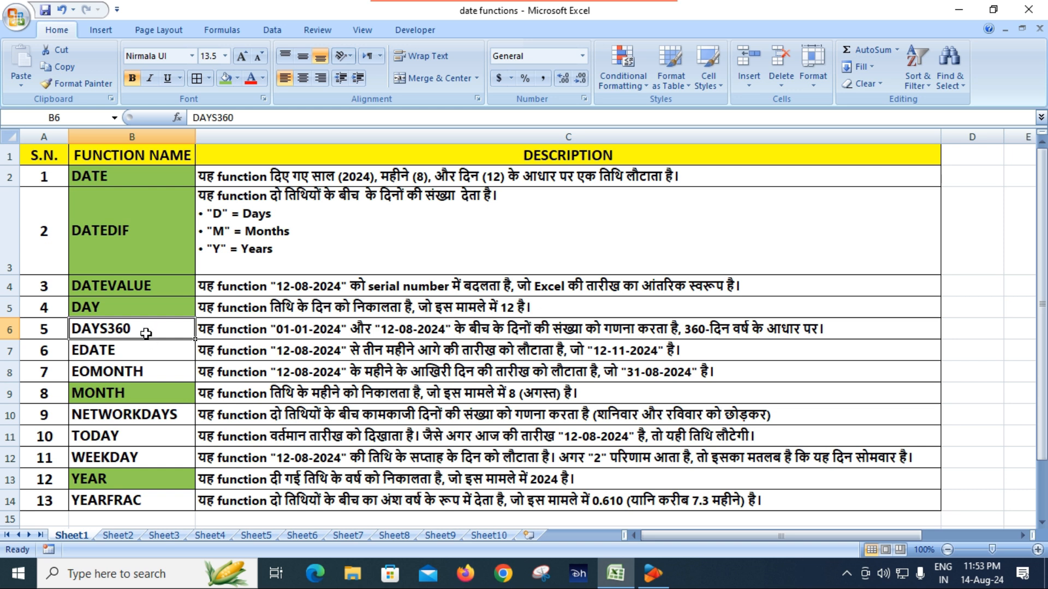
left_click(256, 536)
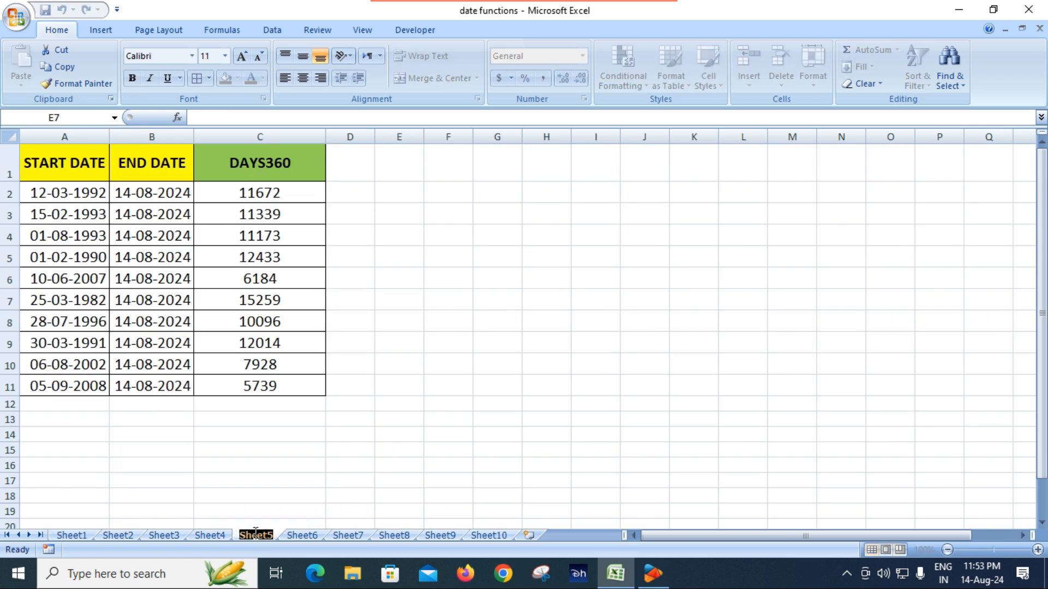
left_click(72, 535)
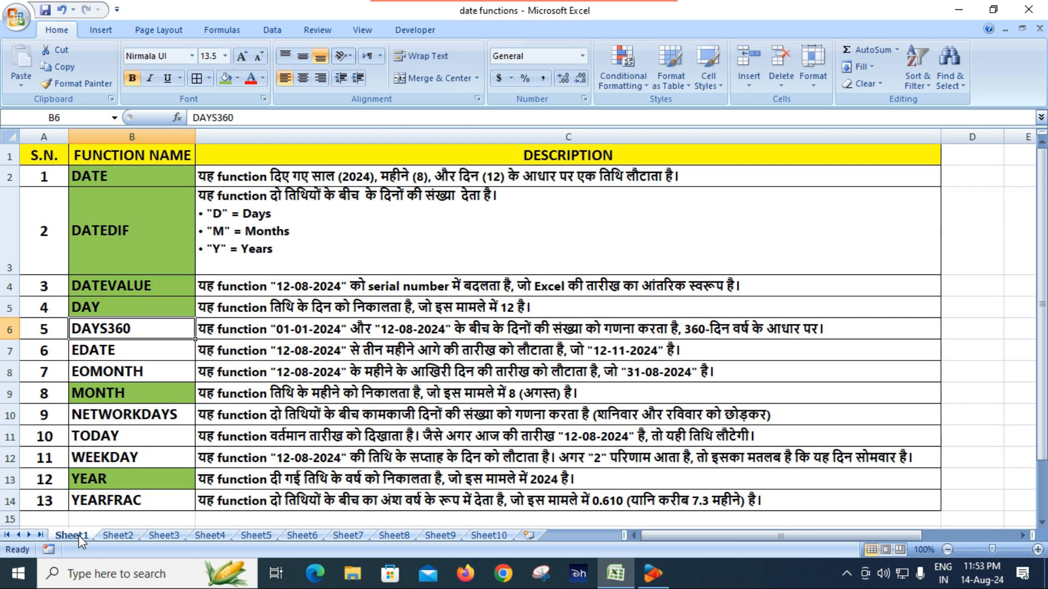
Step: Review the DAYS360 name in B6 and its description in C6 of the Sheet1 function list
left_click(225, 330)
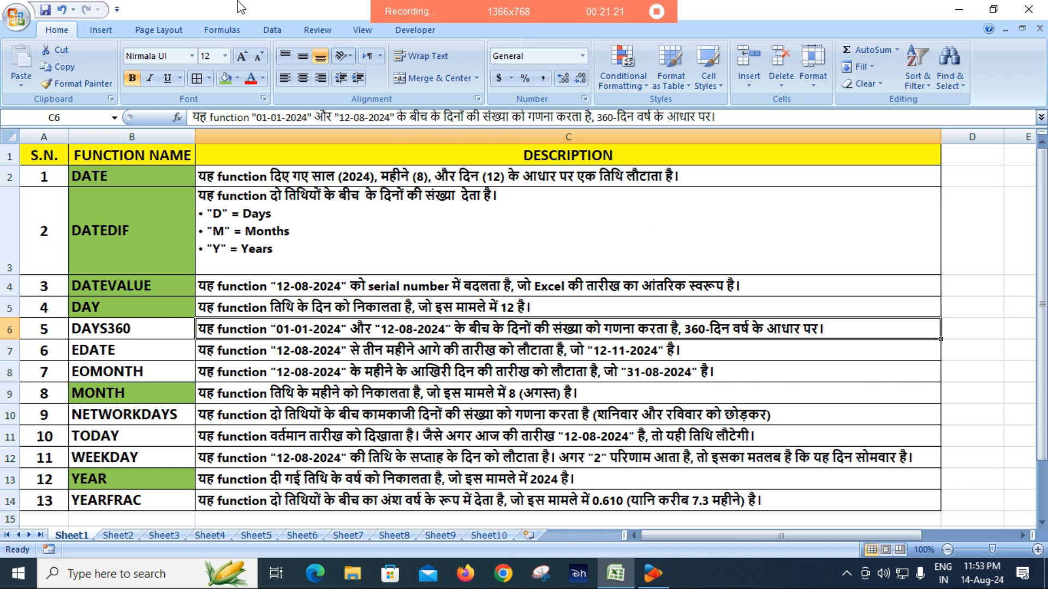
left_click(232, 30)
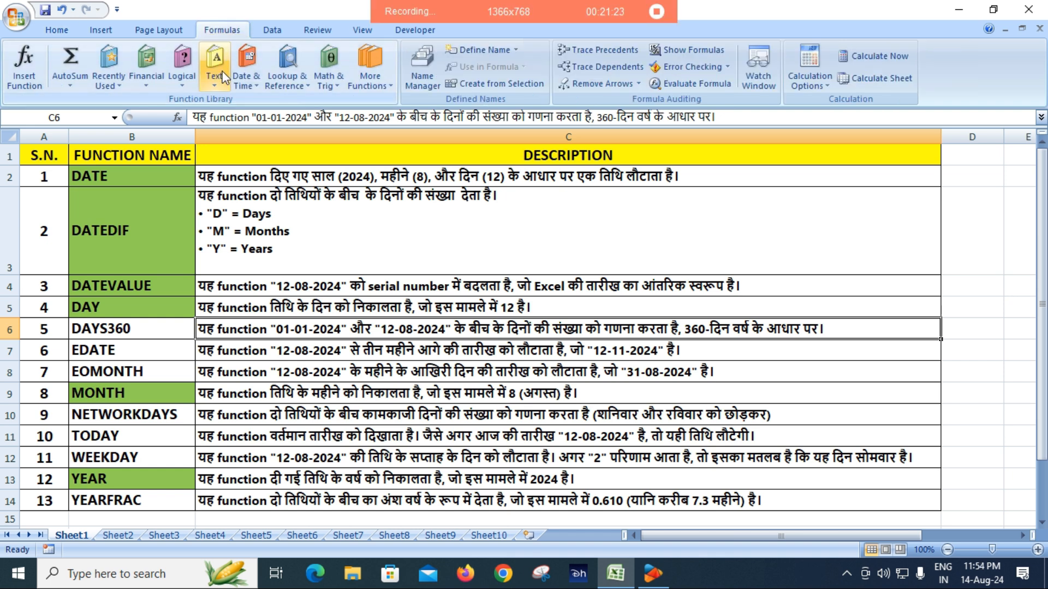
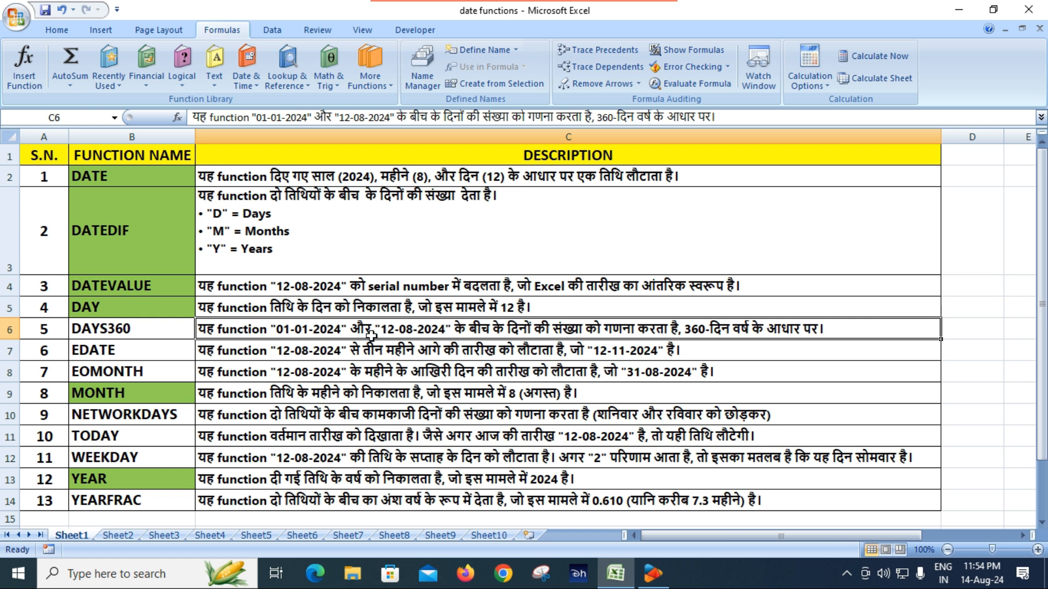
left_click(143, 332)
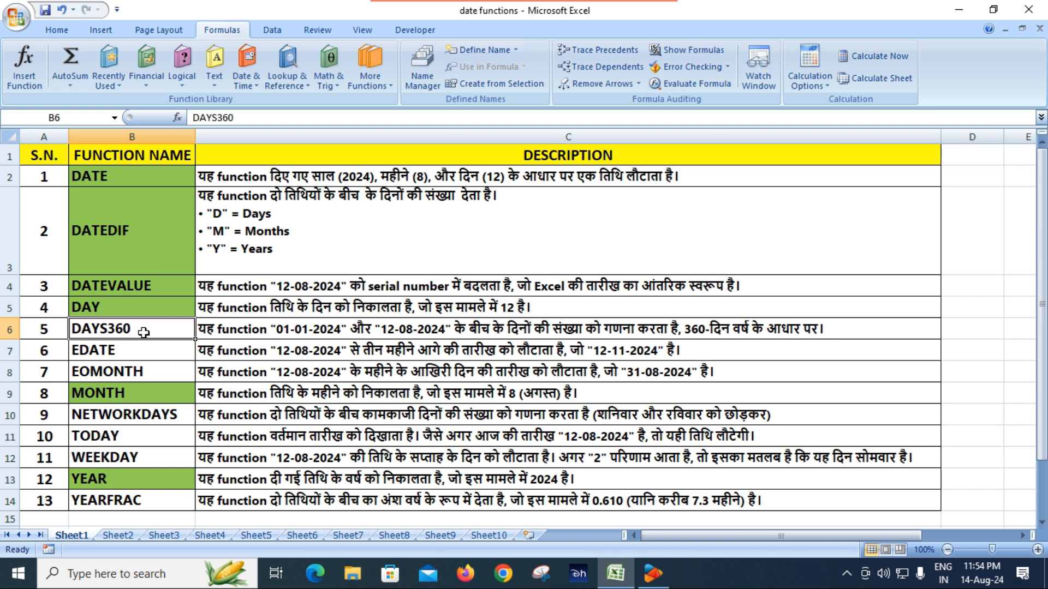
Step: Examine the start dates, end dates and the DAYS360 formula in C2 of the Sheet5 example table
left_click(255, 536)
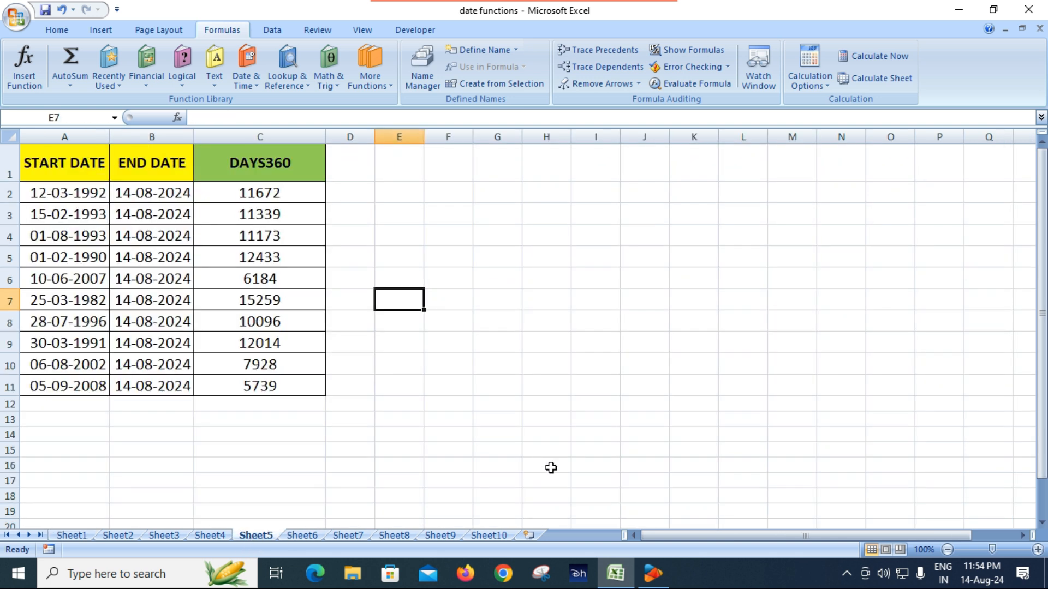
left_click(1037, 549)
left_click(1037, 549)
left_click(1037, 550)
left_click(1037, 550)
left_click(1037, 549)
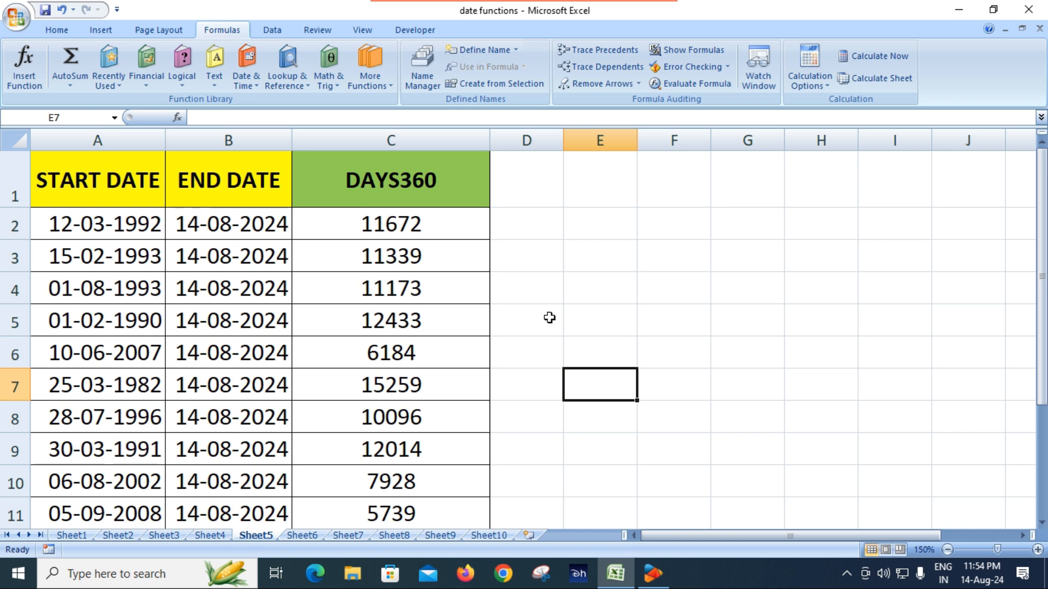
left_click(1037, 550)
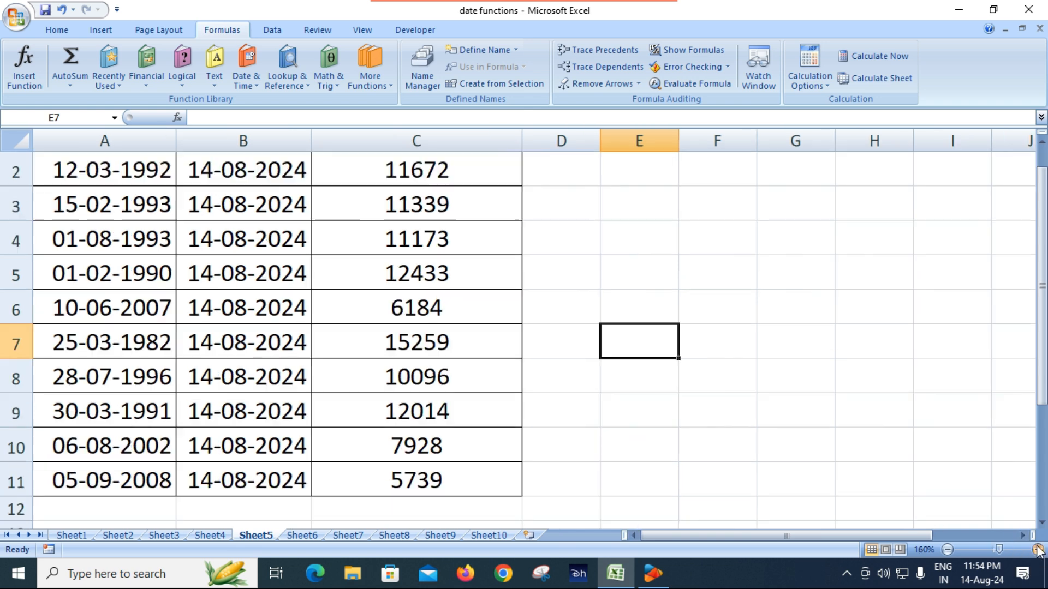
left_click(1037, 549)
scroll(570, 434, "up", 1)
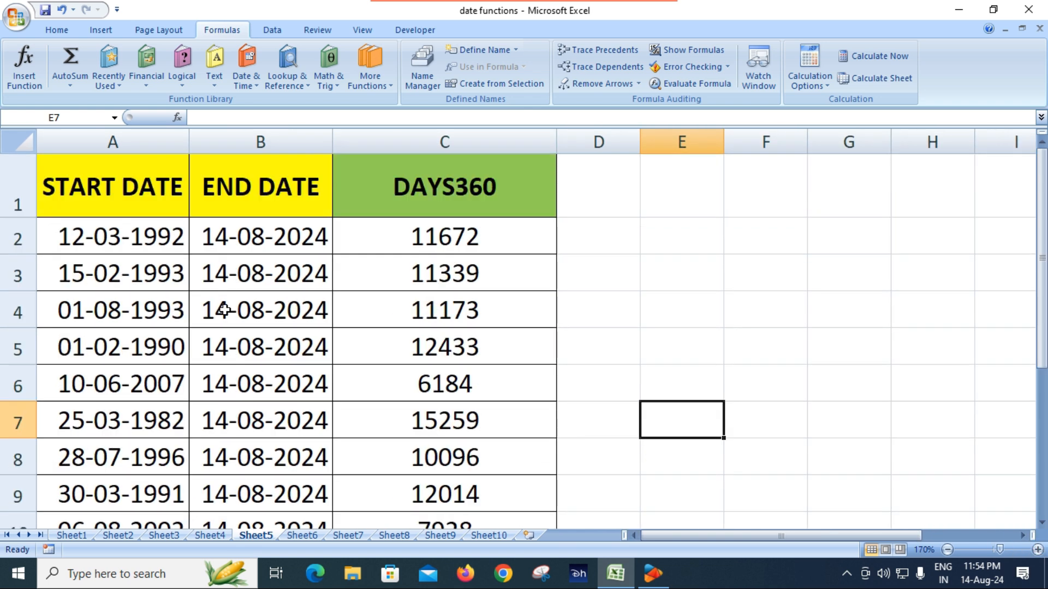
left_click(86, 237)
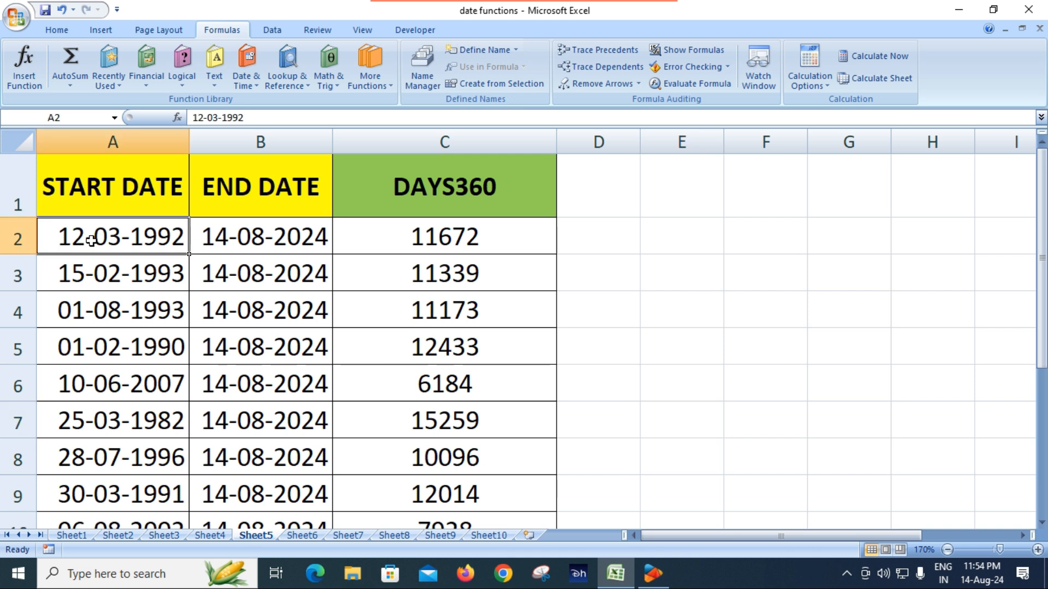
left_click(239, 241)
left_click(134, 276)
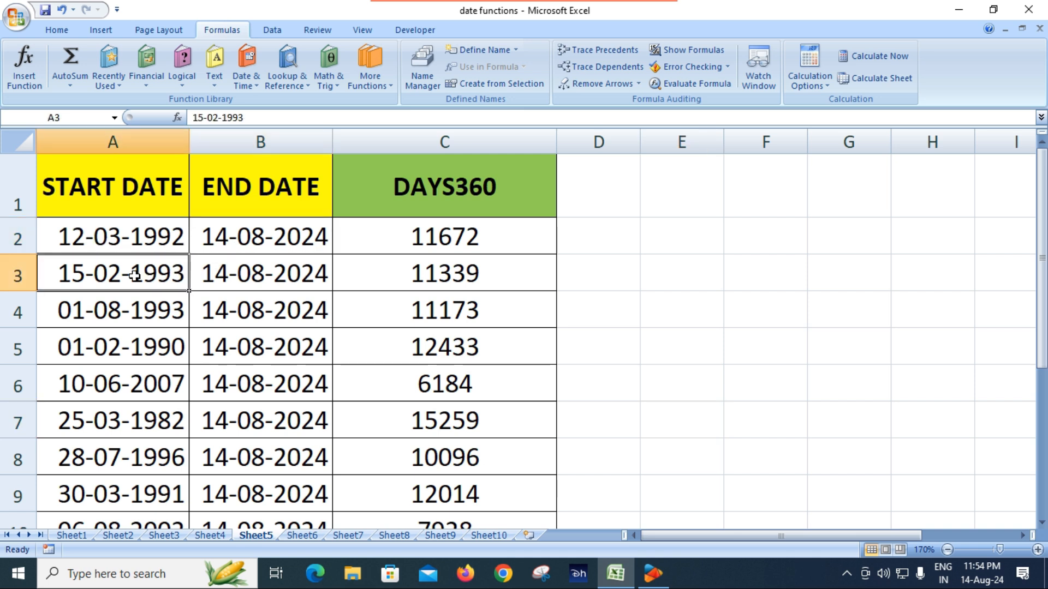
left_click(243, 273)
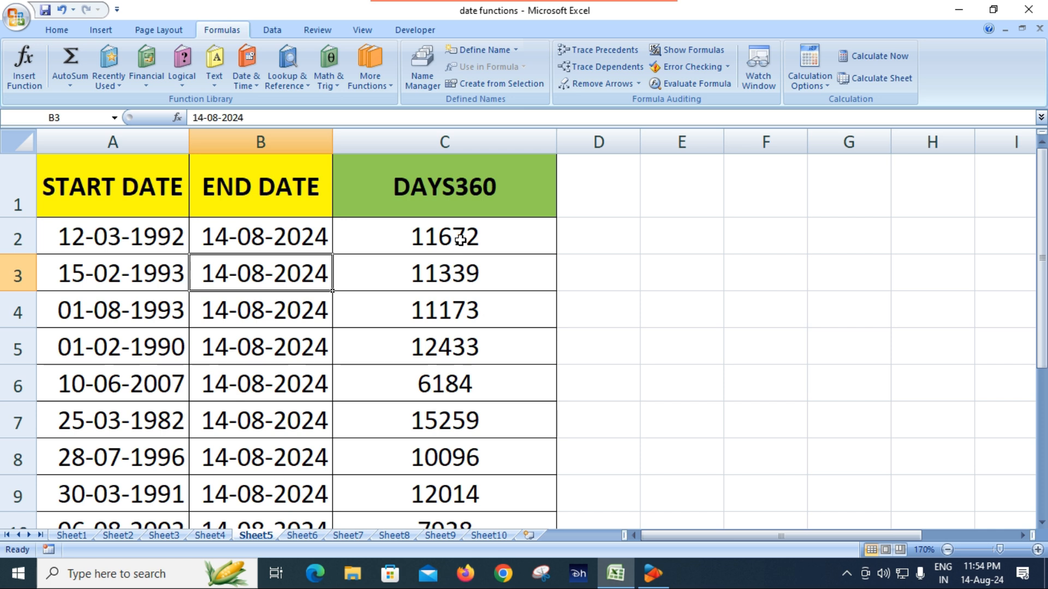
left_click(460, 240)
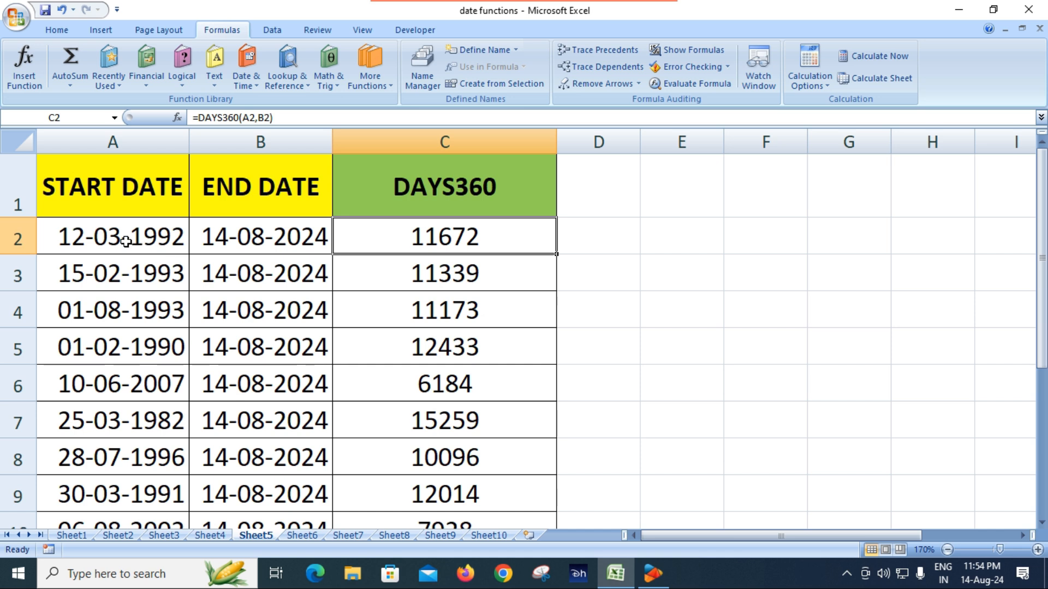
left_click(262, 249)
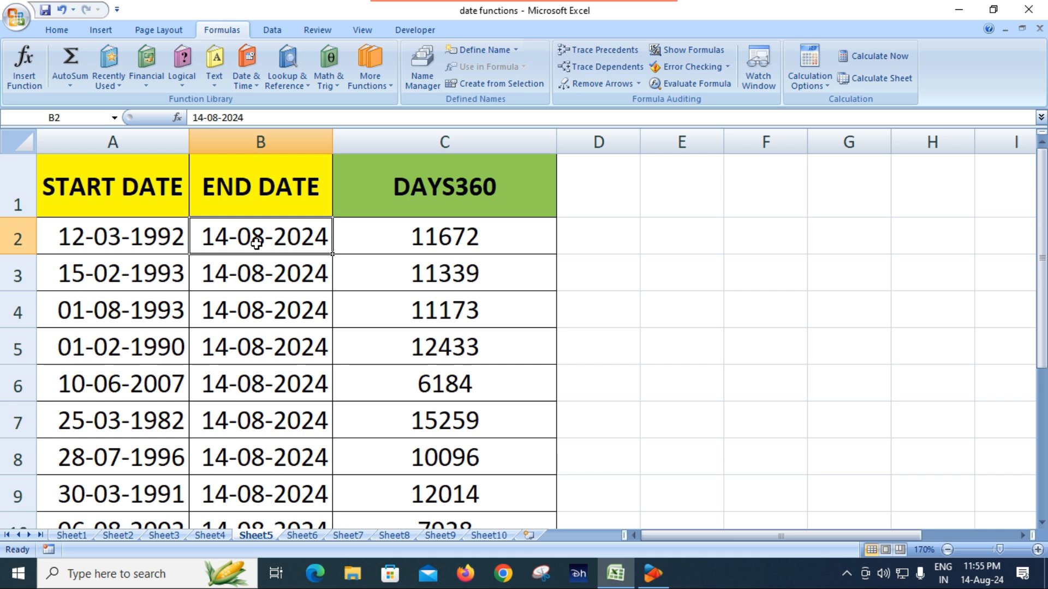
left_click(444, 244)
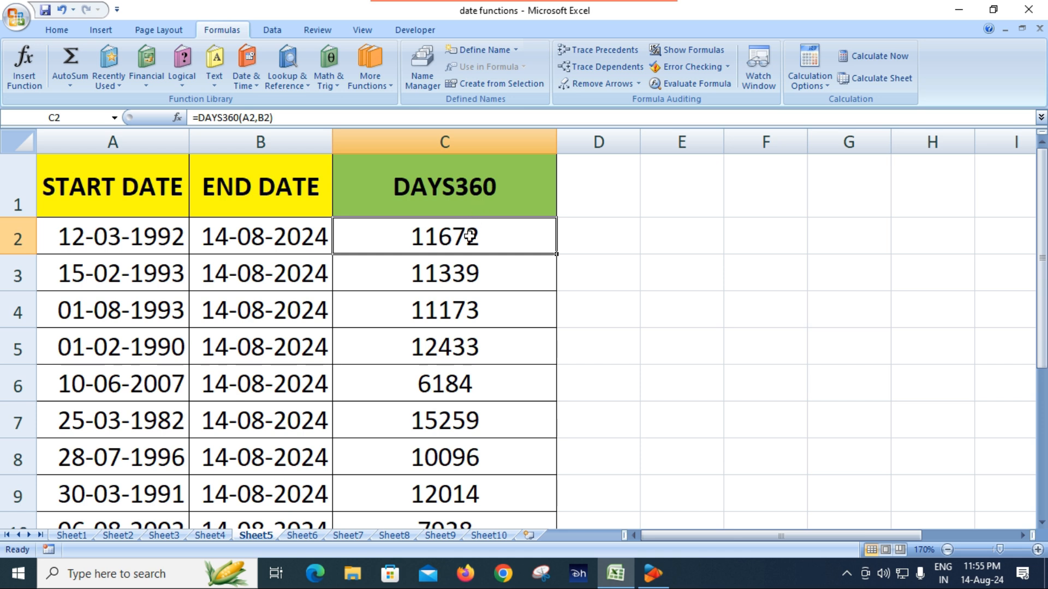
Step: Clear the DAYS360 results in column C and enter =DAYS360(A2,B2) in C2
left_click_drag(470, 236, 477, 468)
key("Delete")
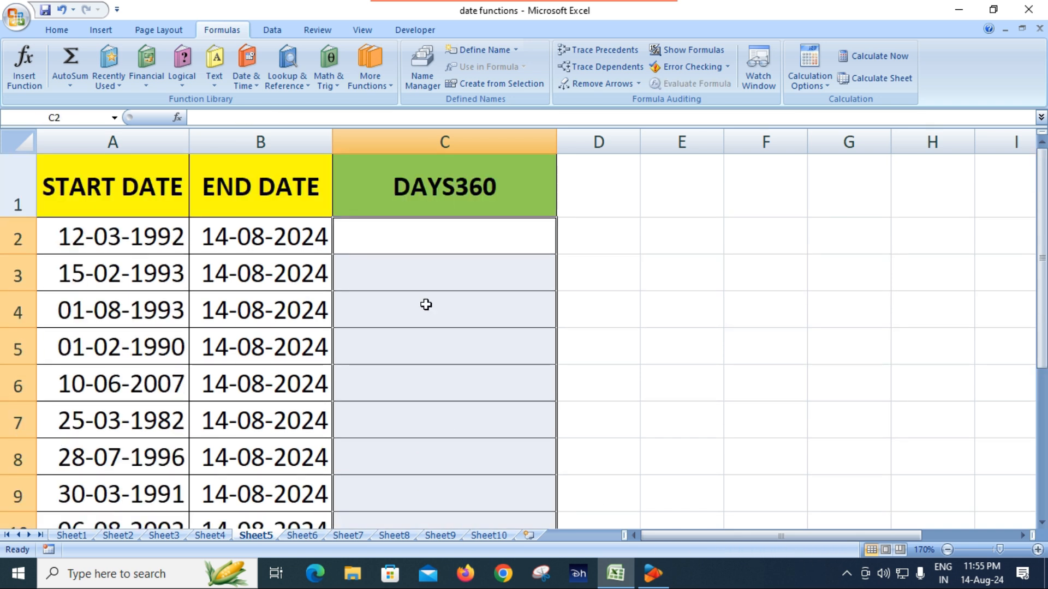
left_click(433, 240)
type("=DAY")
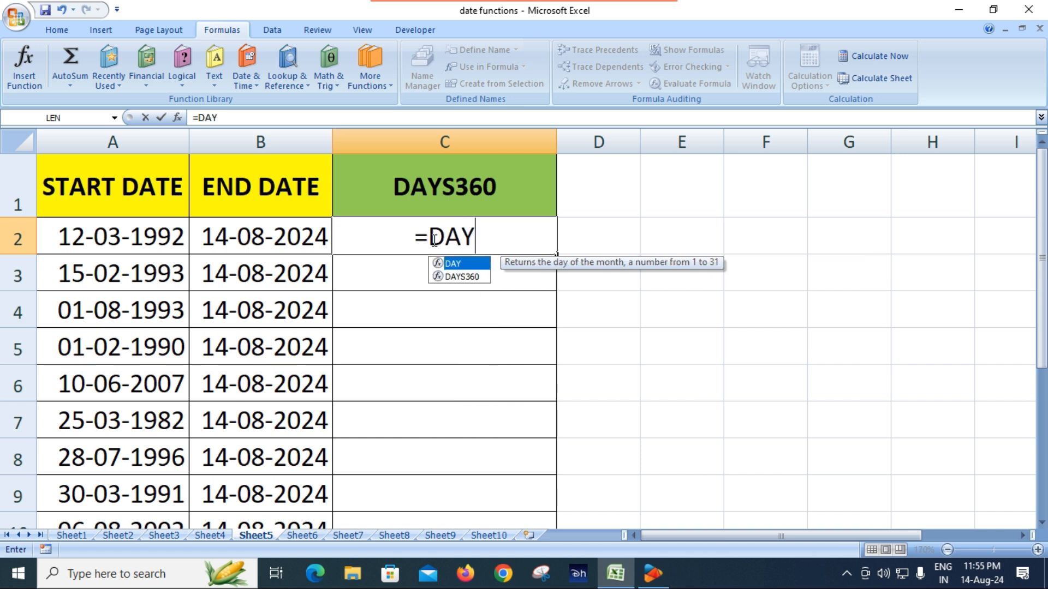
key("Down")
key("Tab")
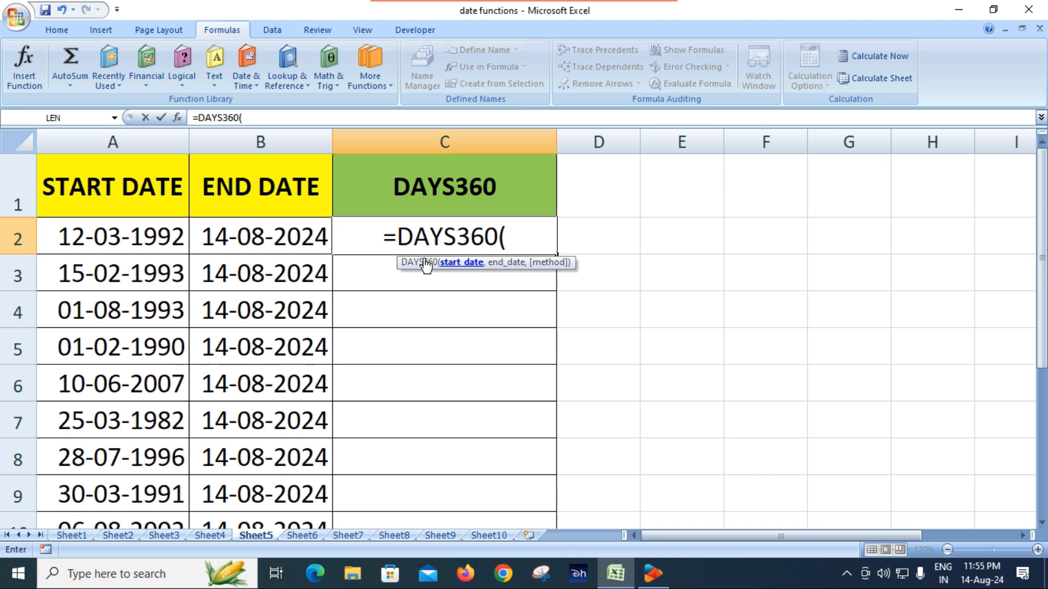
left_click(152, 236)
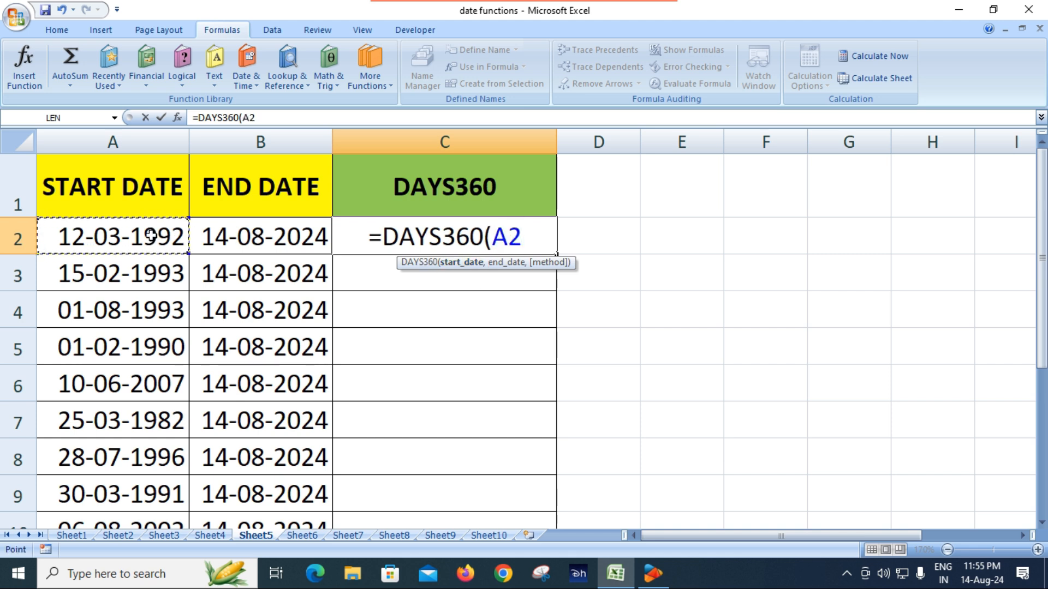
type(",")
left_click(229, 239)
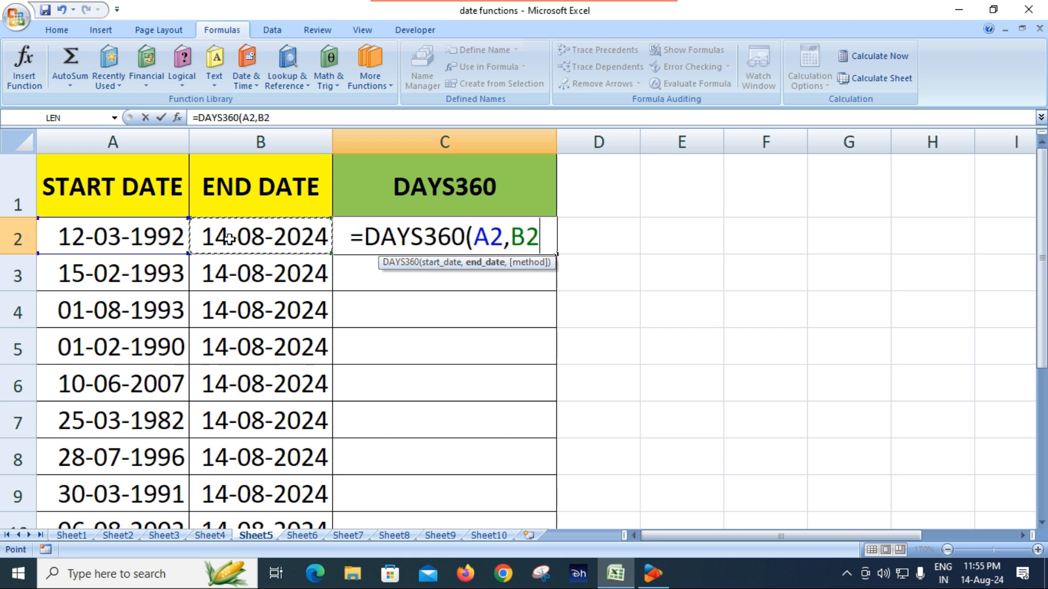
type(")")
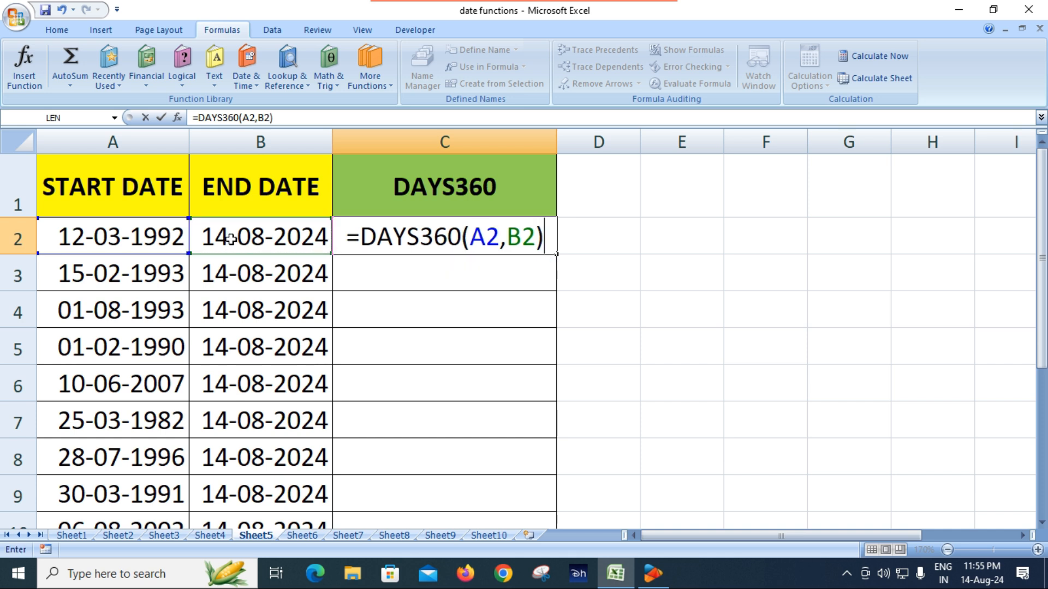
key("Return")
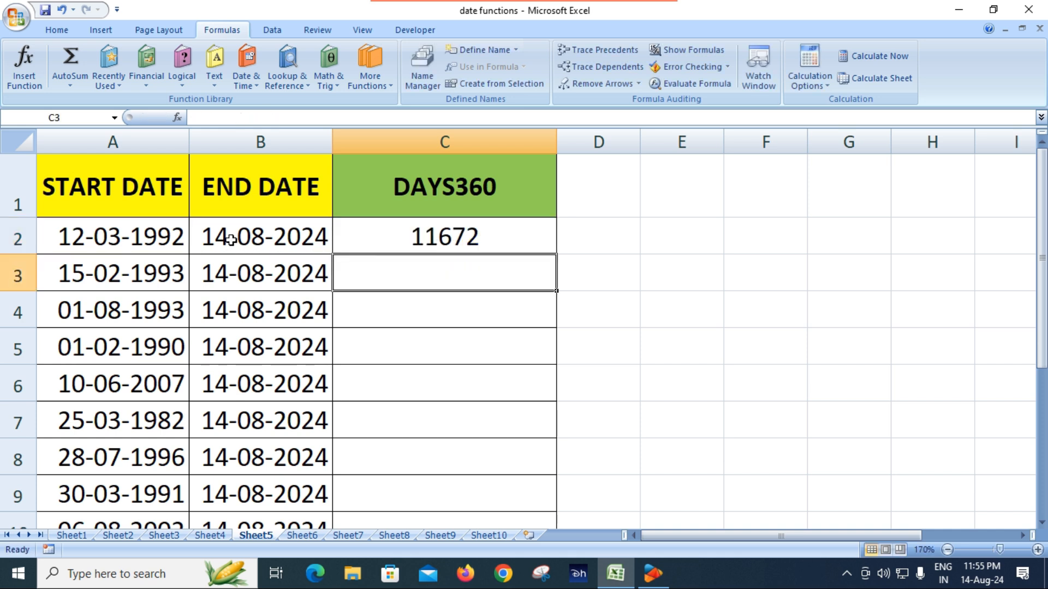
Step: Fill the DAYS360 formula from C2 down through C11 and save the workbook
left_click(443, 243)
left_click(88, 233)
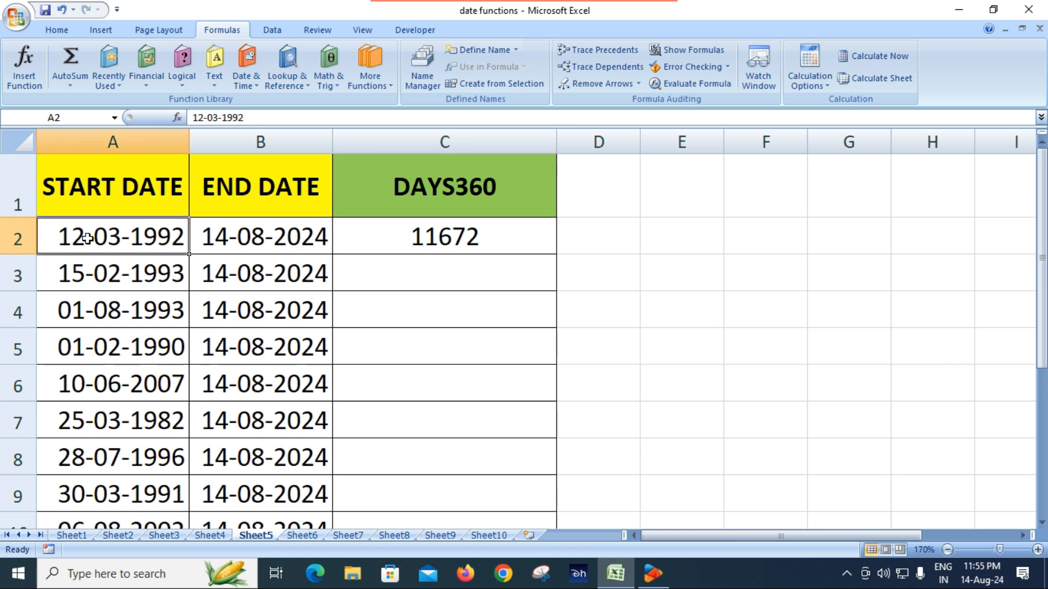
left_click(276, 246)
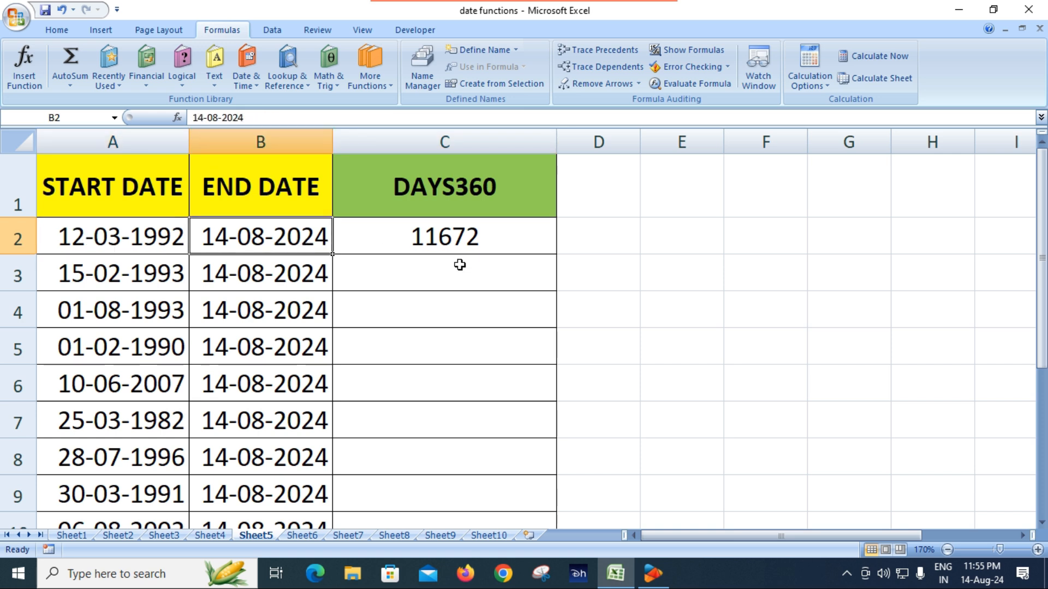
left_click(487, 241)
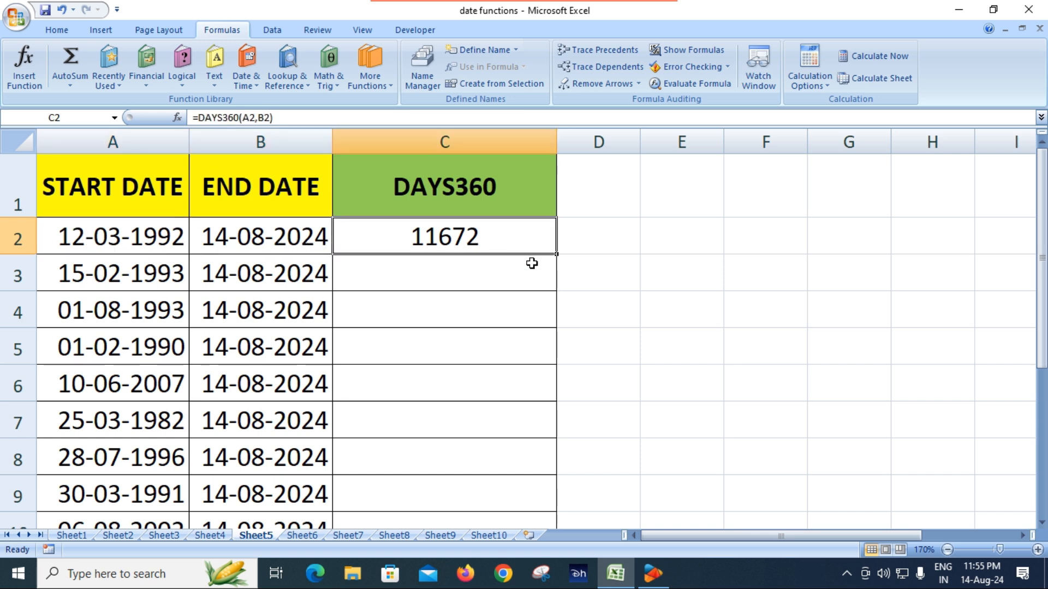
double_click(558, 254)
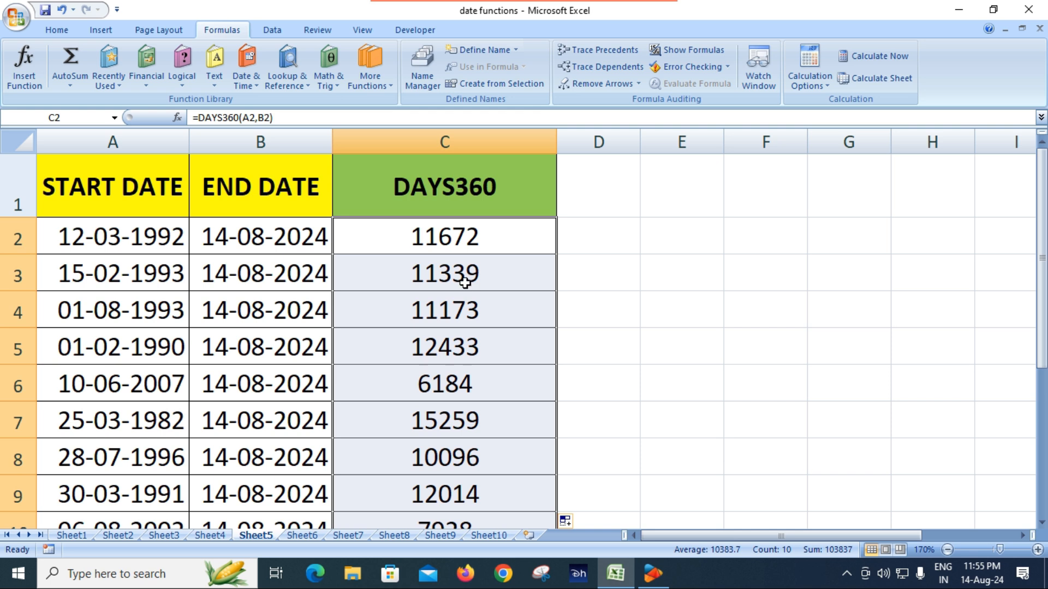
scroll(465, 282, "down", 2)
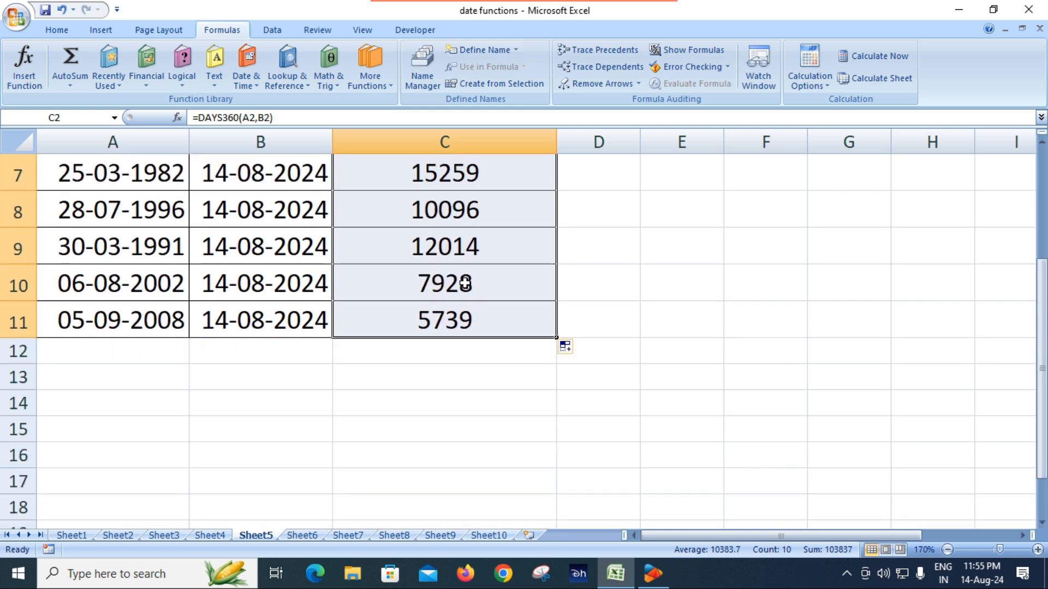
scroll(464, 282, "up", 2)
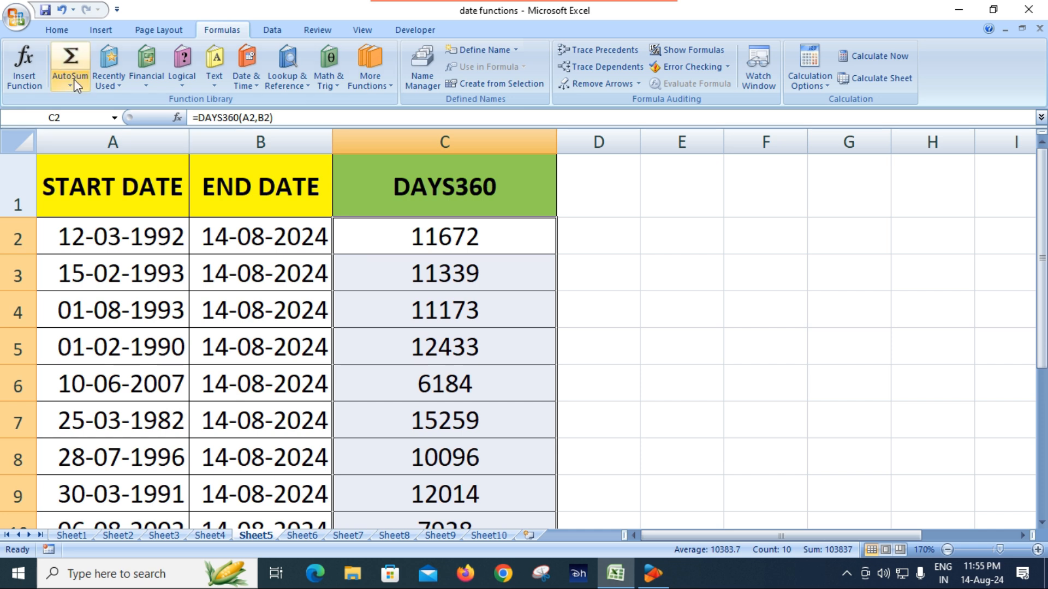
left_click(45, 10)
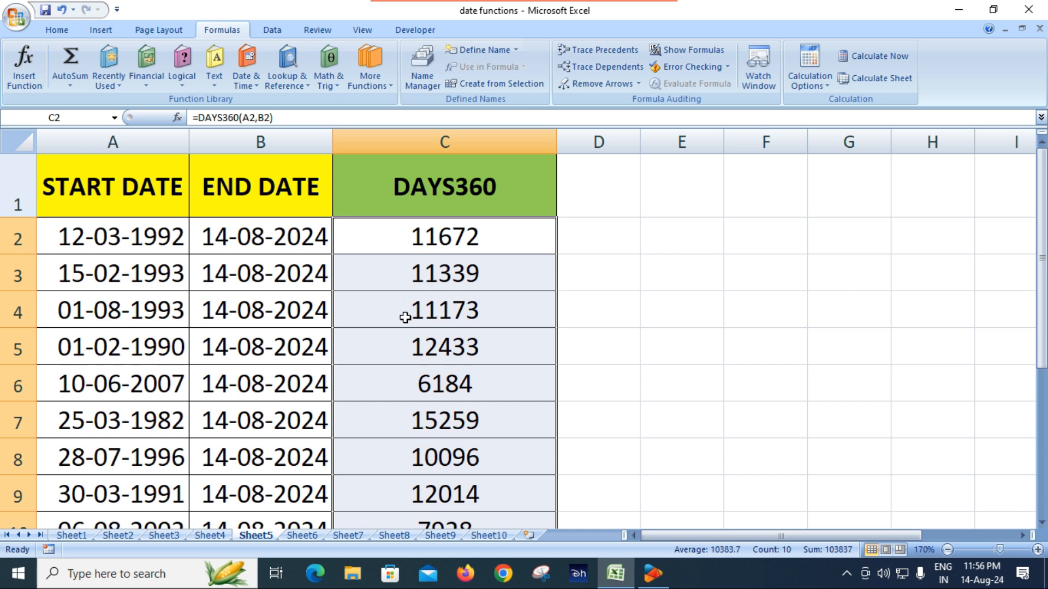
Step: Fill the DAYS360 cell B6 in the Sheet1 function list with the same light green color
left_click(74, 536)
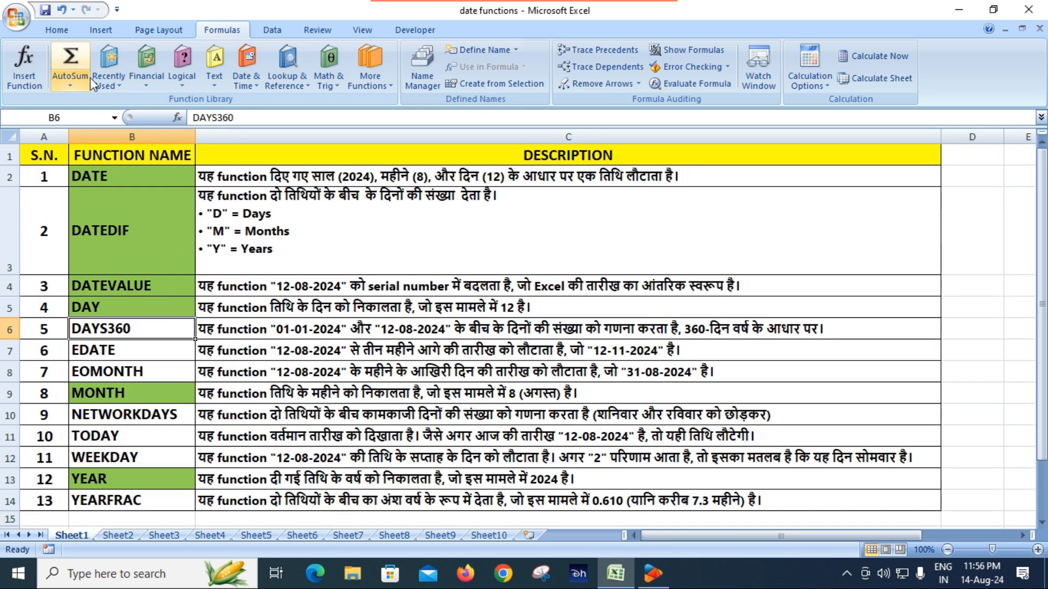
left_click(61, 30)
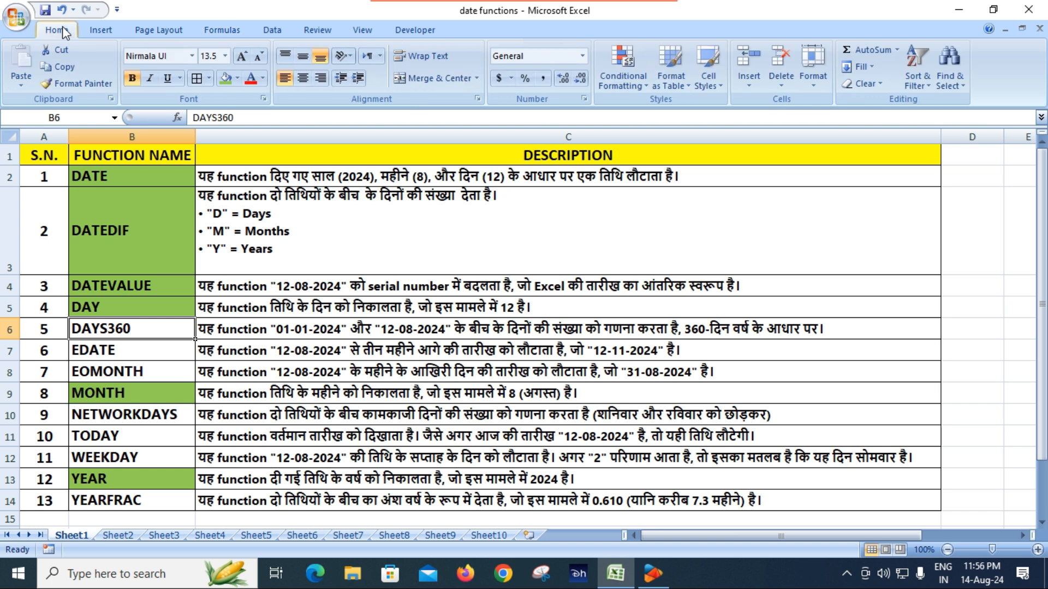
left_click(225, 78)
Step: Look at the EDATE entry in B7 of Sheet1, and examine the date in A2 and the EDATE formula in B2 of Sheet6
left_click(137, 351)
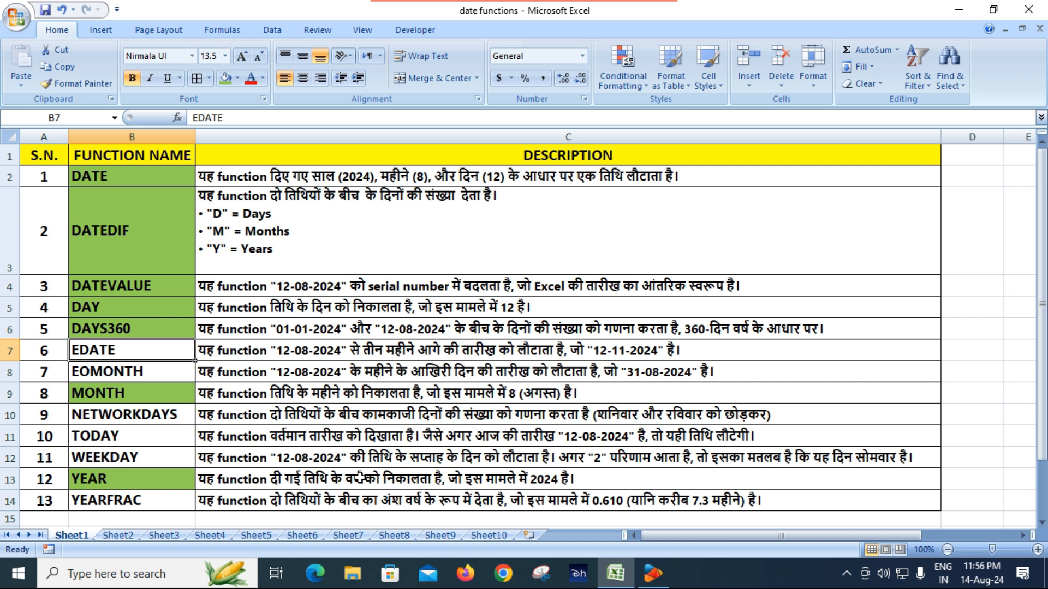
left_click(264, 539)
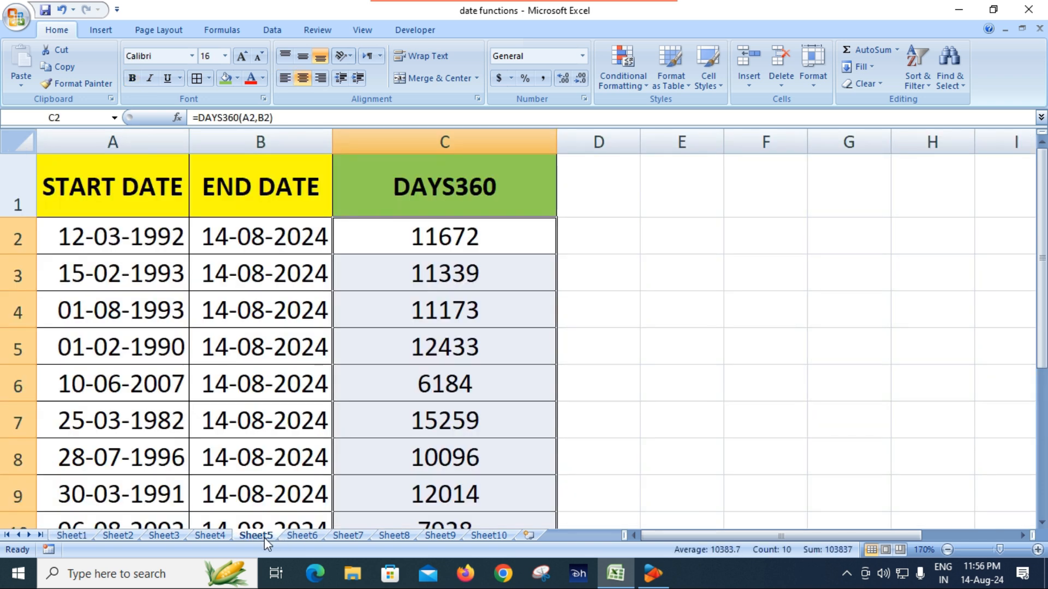
left_click(304, 536)
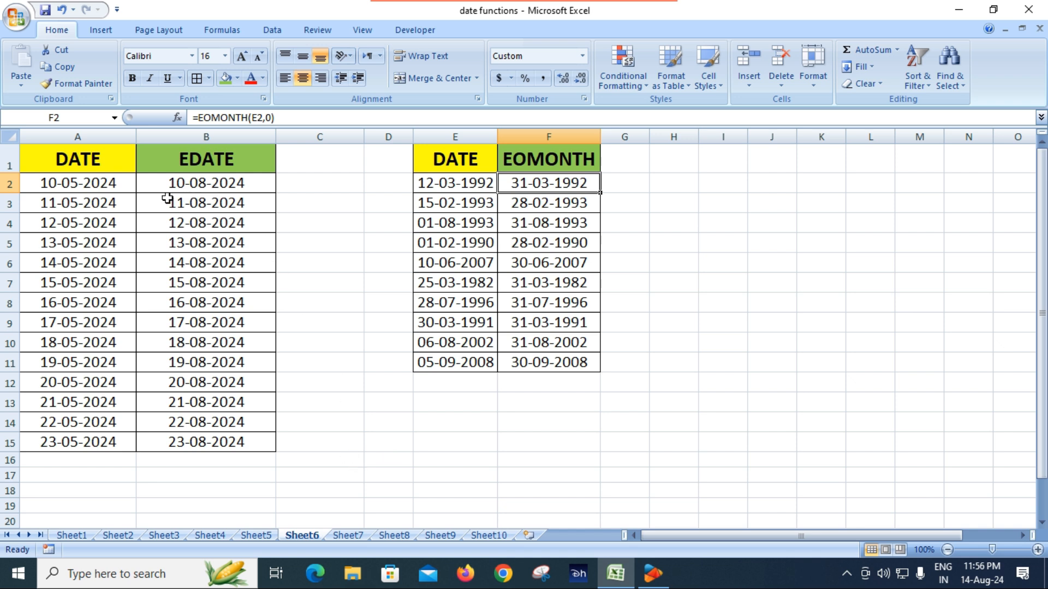
left_click(104, 186)
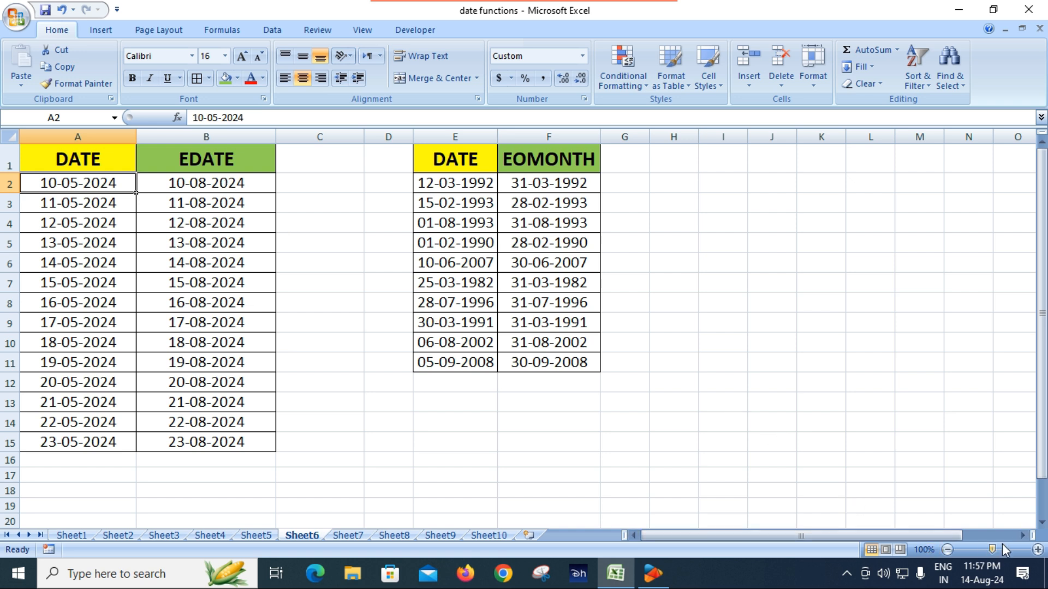
left_click(1039, 549)
left_click(1038, 549)
left_click(1039, 549)
left_click(1039, 550)
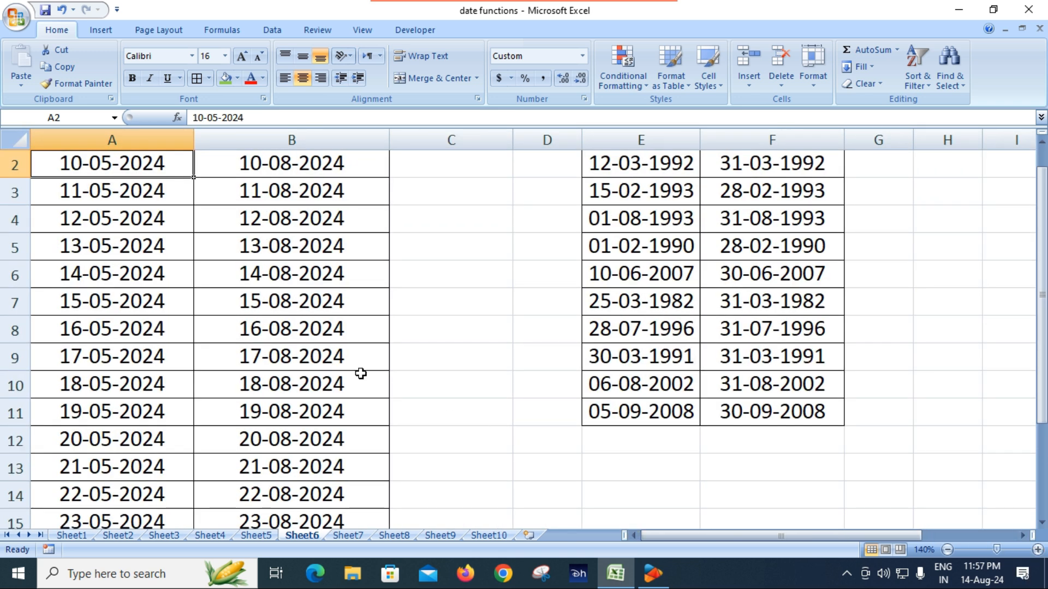
scroll(361, 373, "up", 1)
left_click(327, 204)
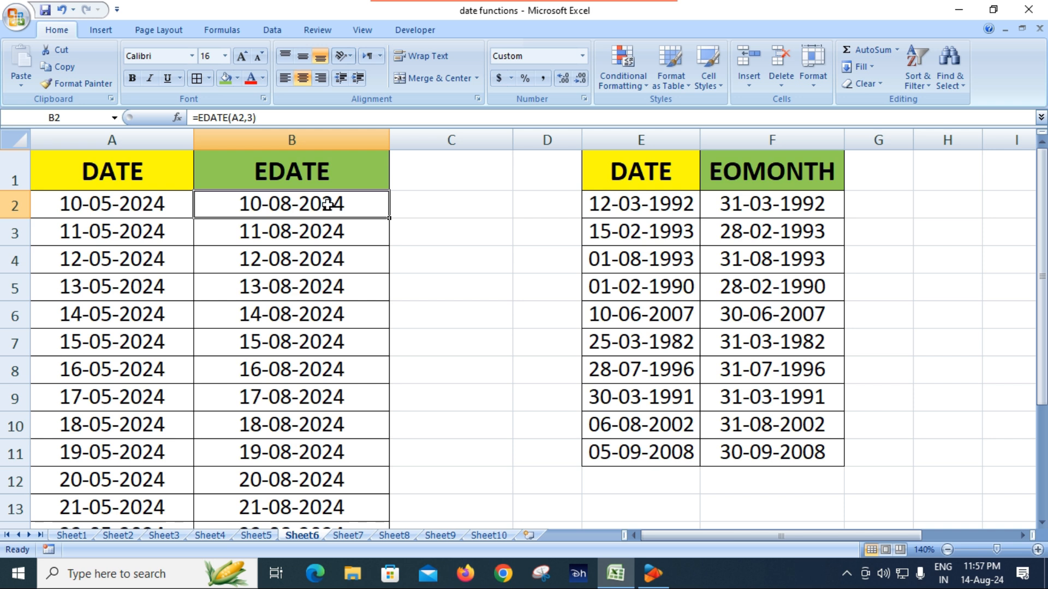
left_click(126, 209)
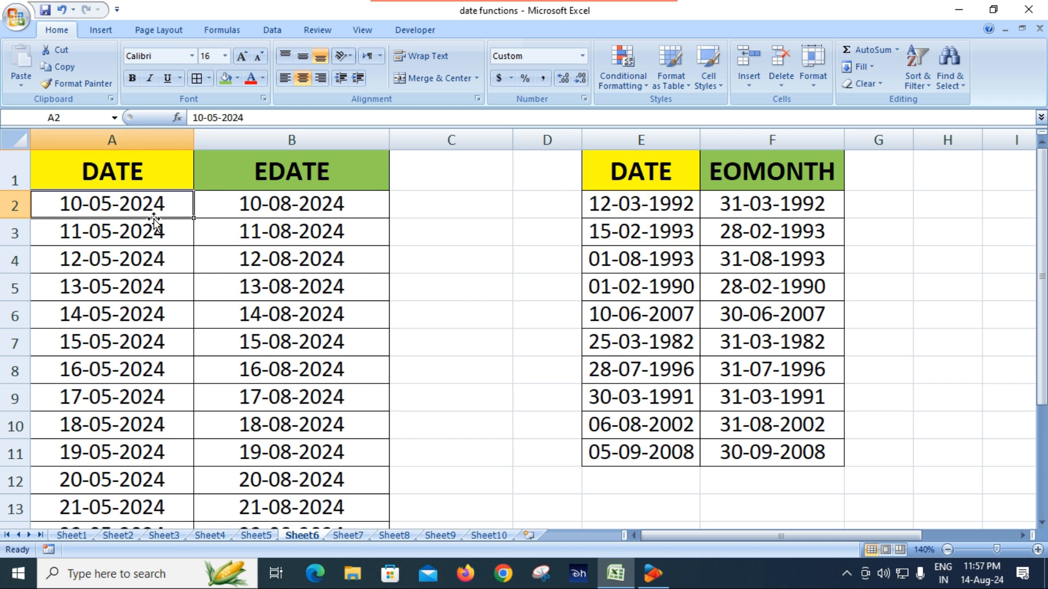
left_click(285, 203)
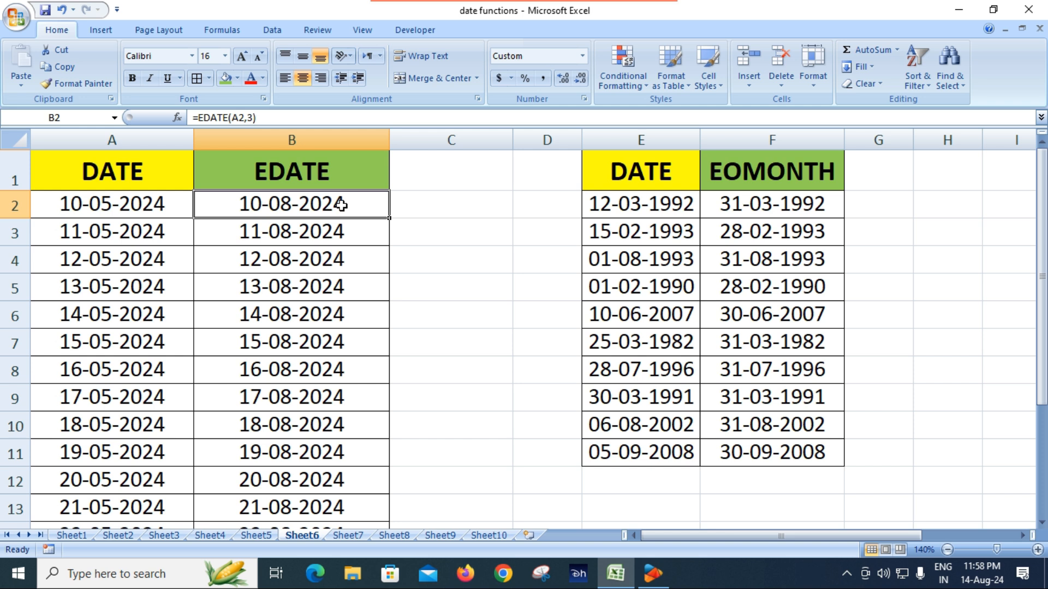
Step: Clear the results under the EDATE heading on Sheet6 and begin an EDATE formula in B2
left_click_drag(341, 205, 349, 466)
key("Delete")
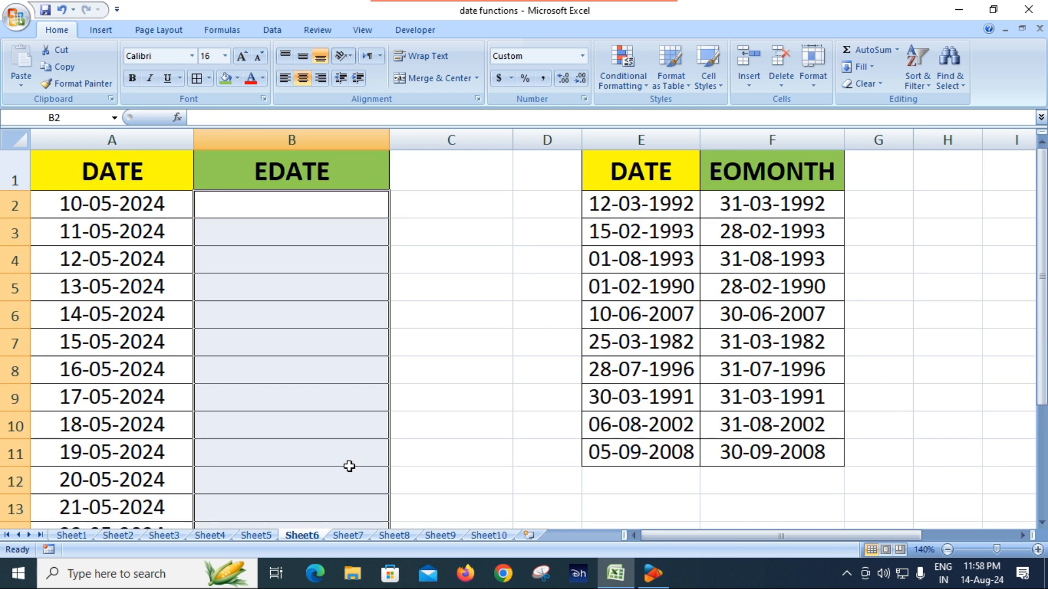
left_click(290, 210)
type("=ED")
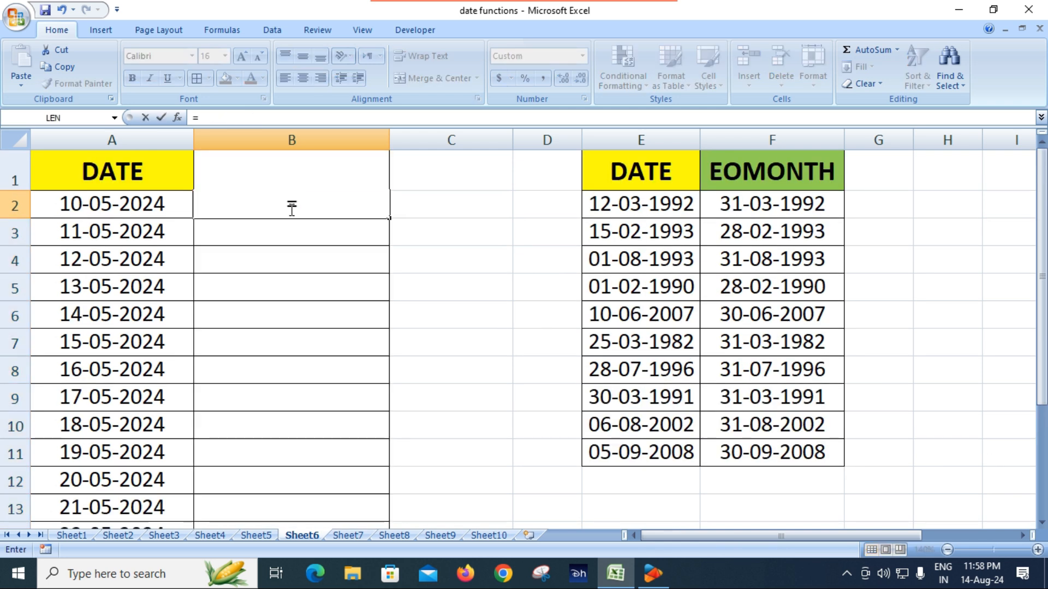
Step: Enter the formula =EDATE(A2,4) in cell B2 to add four months to the date in A2
key("Tab")
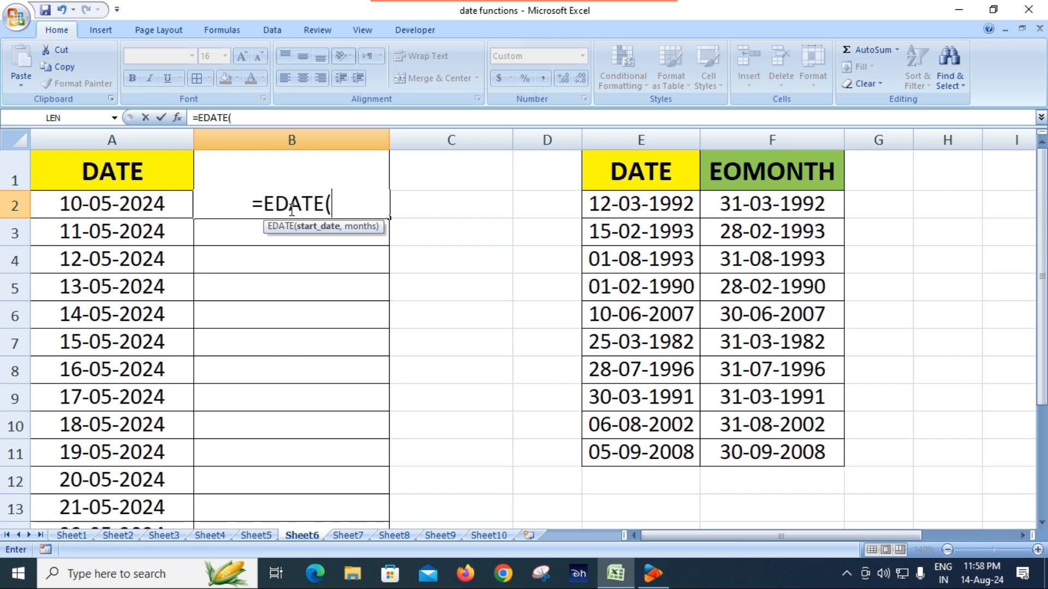
left_click(138, 208)
type(",")
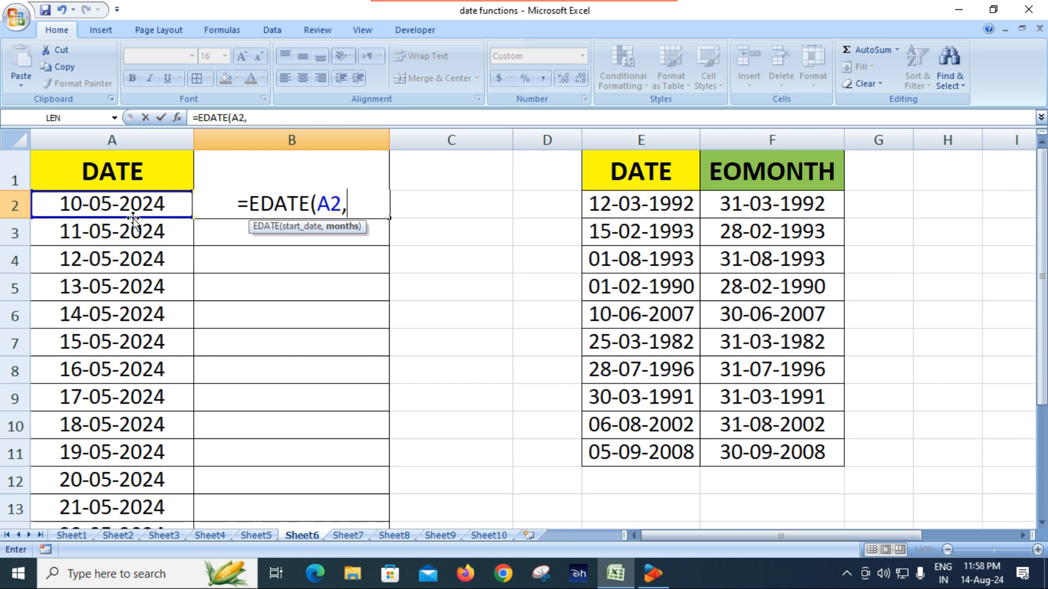
type("4")
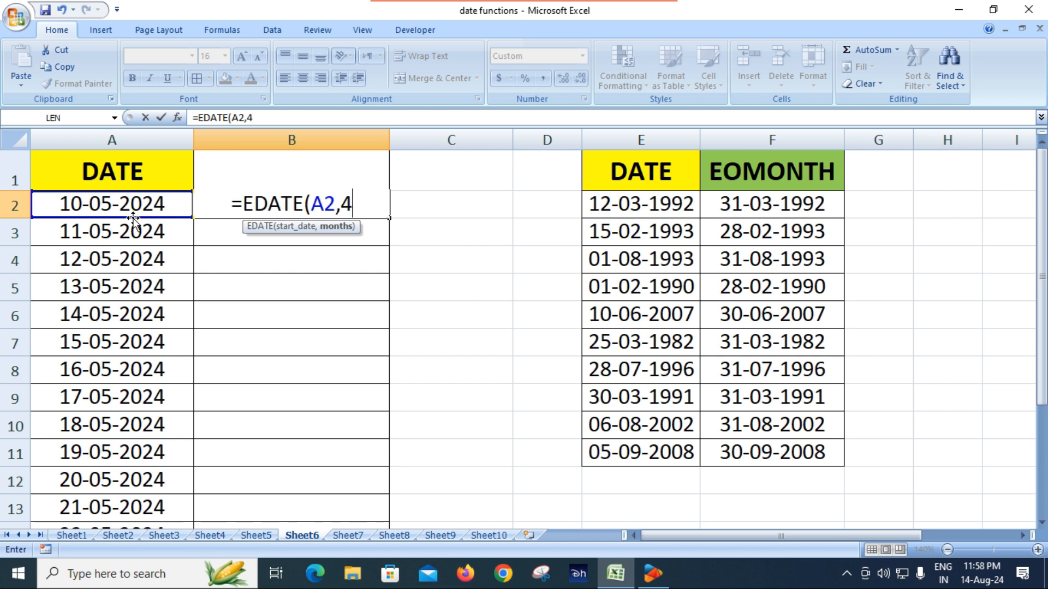
type(")")
key("Return")
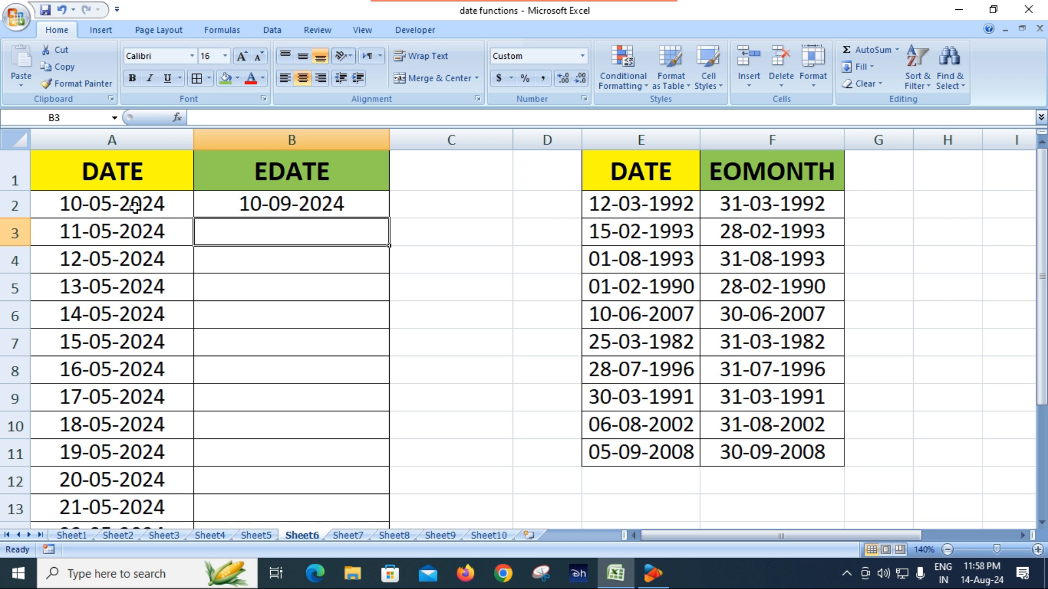
Step: Fill the four-month EDATE formula from B2 down to B15 and compare the last row's dates
left_click(285, 208)
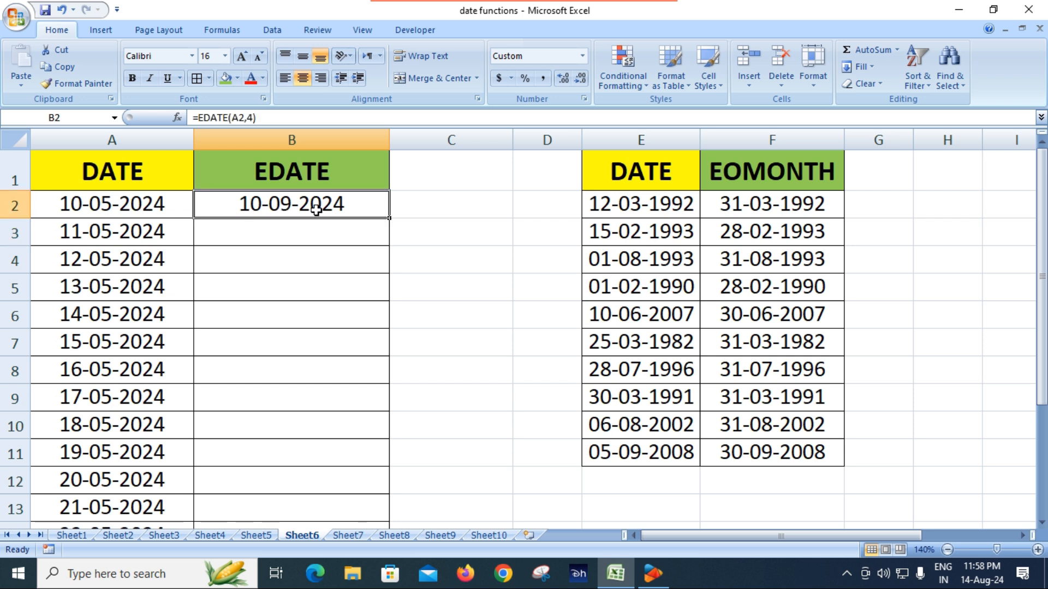
double_click(392, 220)
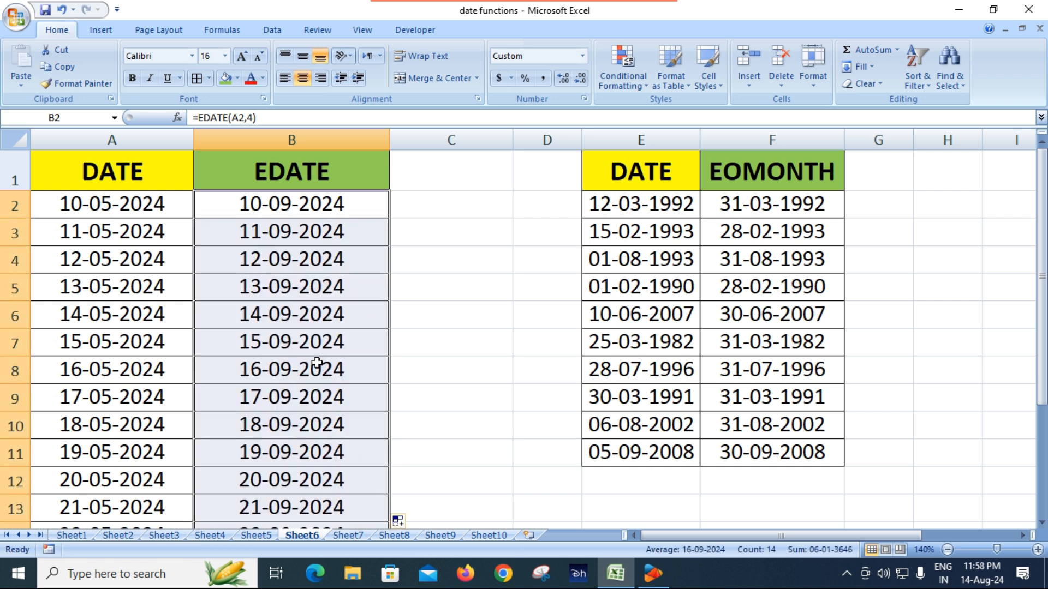
scroll(315, 355, "down", 3)
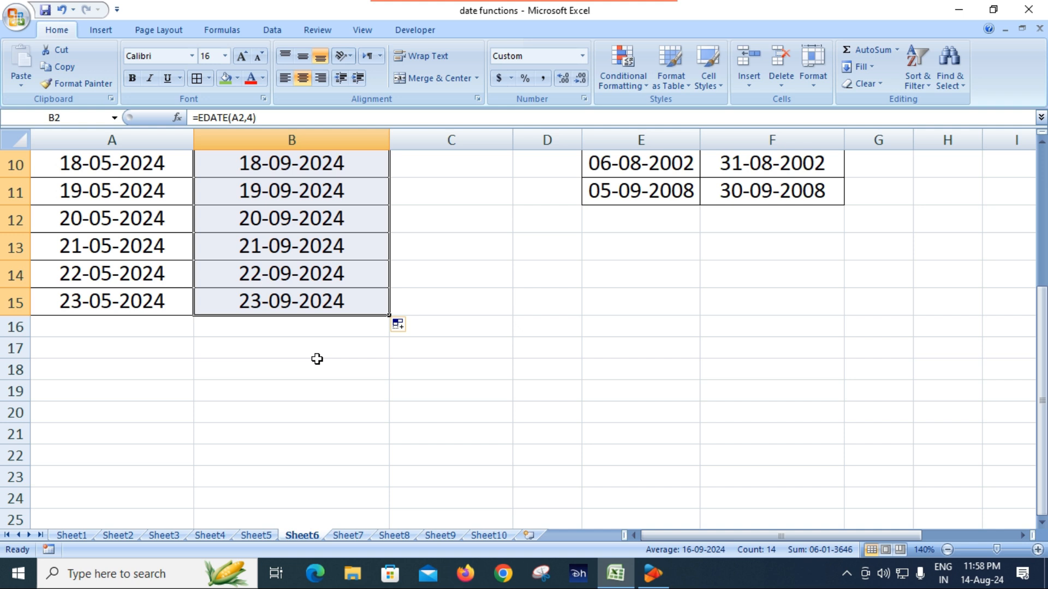
left_click(107, 305)
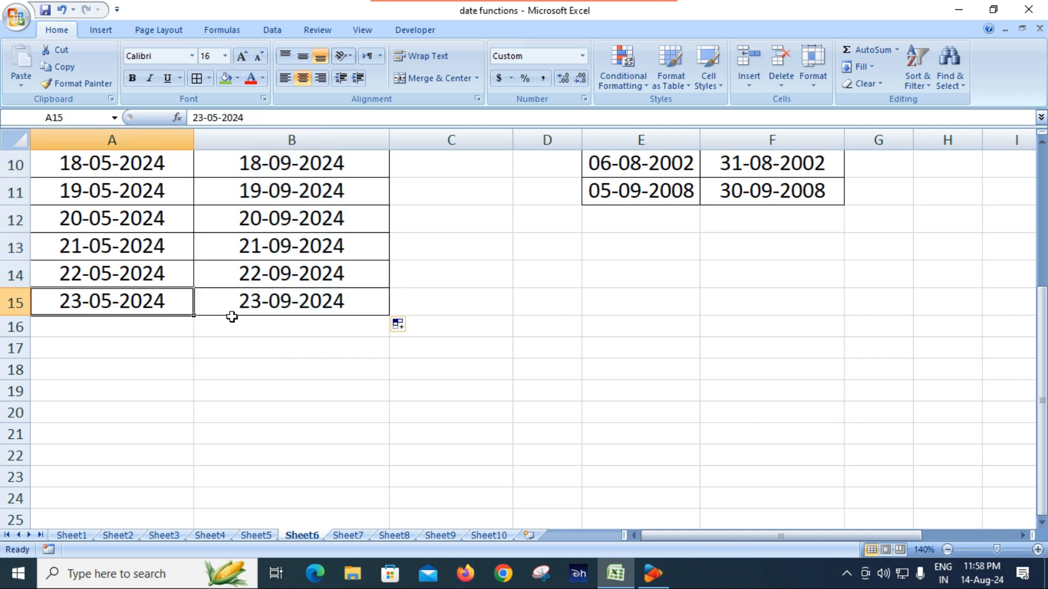
left_click(291, 306)
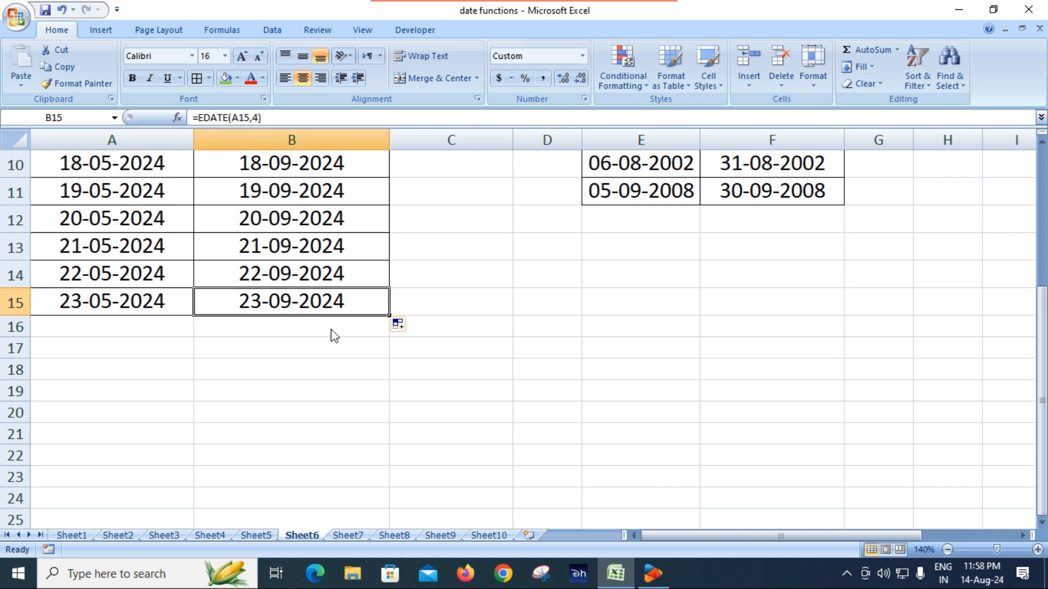
Step: Change the months argument of the EDATE formula in B2 to 8
scroll(331, 330, "up", 3)
double_click(358, 214)
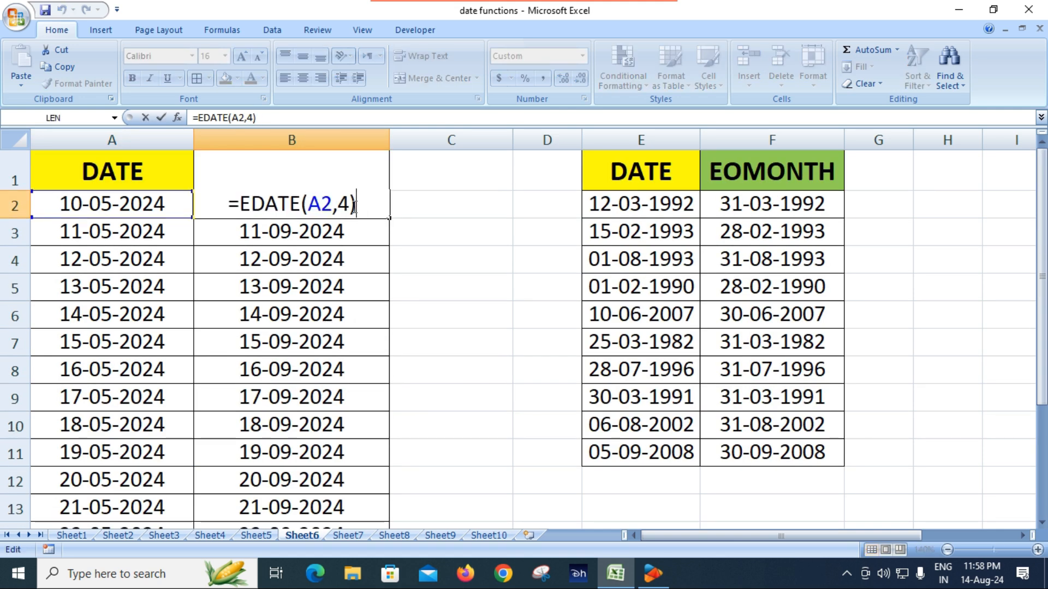
key("BackSpace")
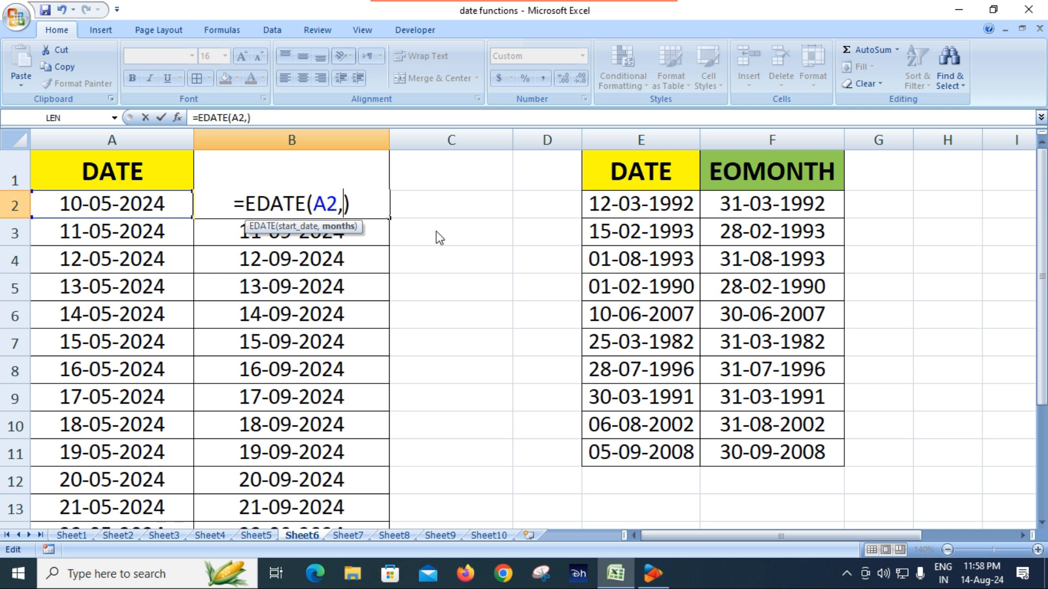
type("8")
key("Return")
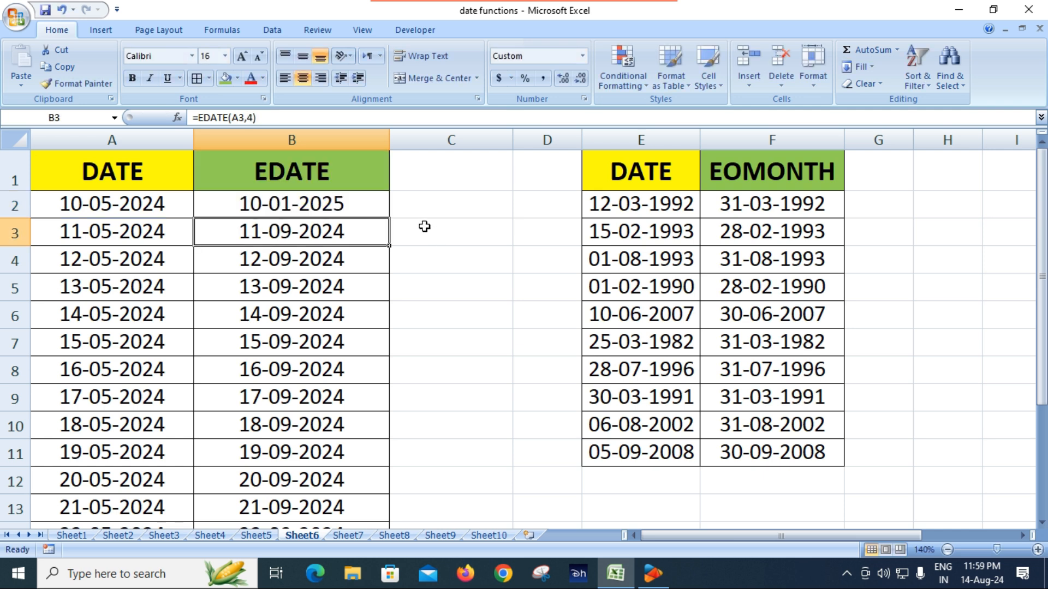
Step: Fill the eight-month EDATE formula from B2 down through B15 and compare the dates in columns A and B
left_click(345, 205)
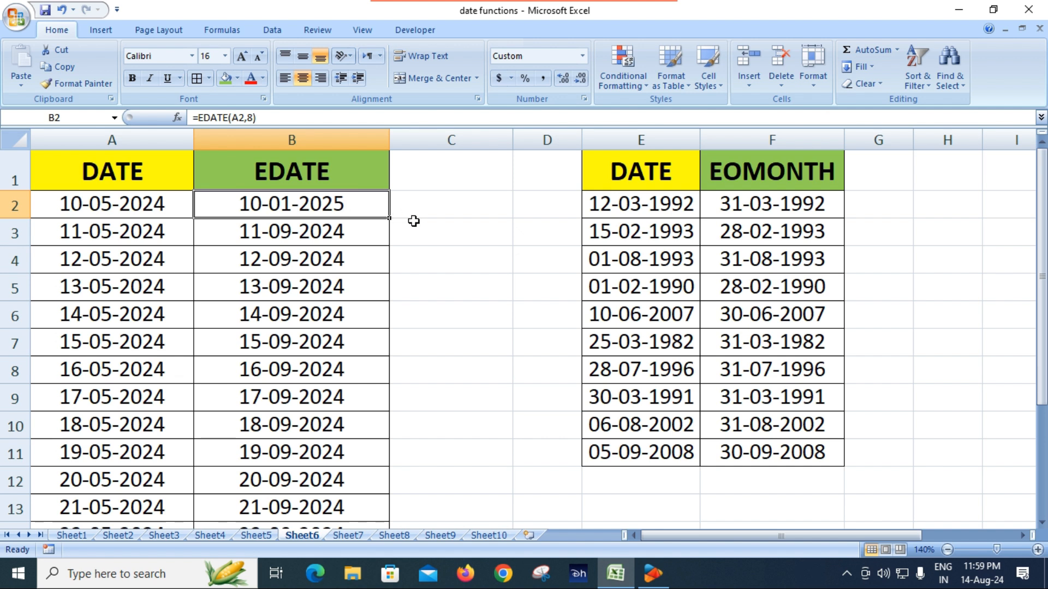
left_click_drag(388, 217, 388, 217)
double_click(388, 217)
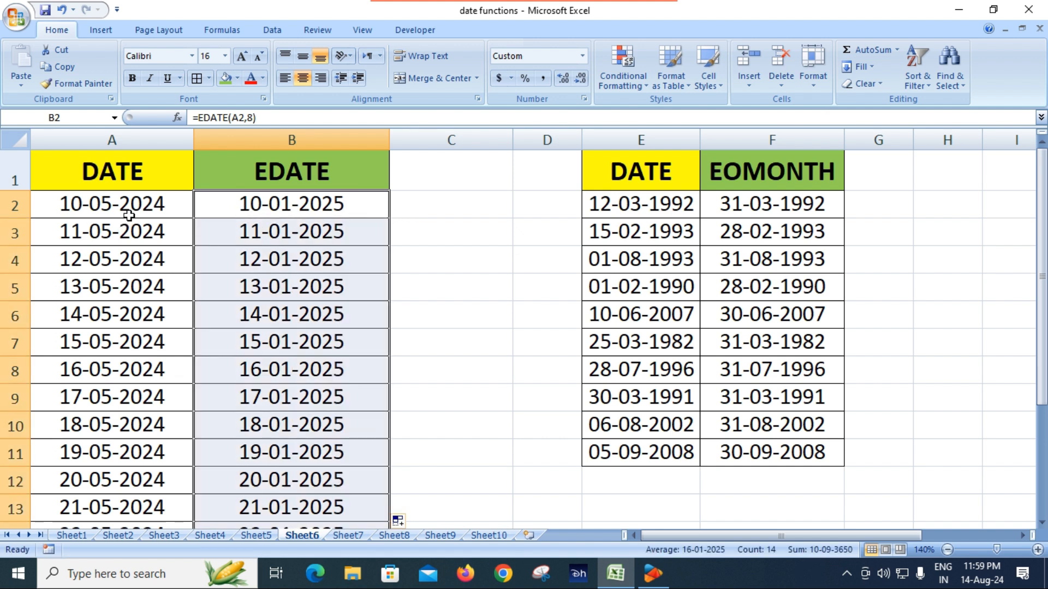
left_click(166, 206)
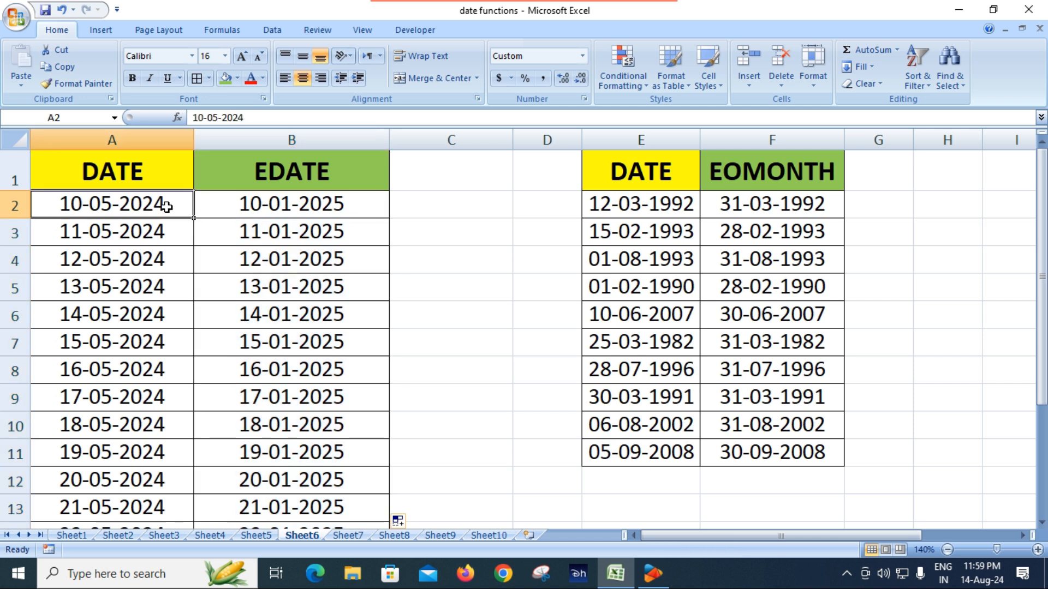
left_click(272, 208)
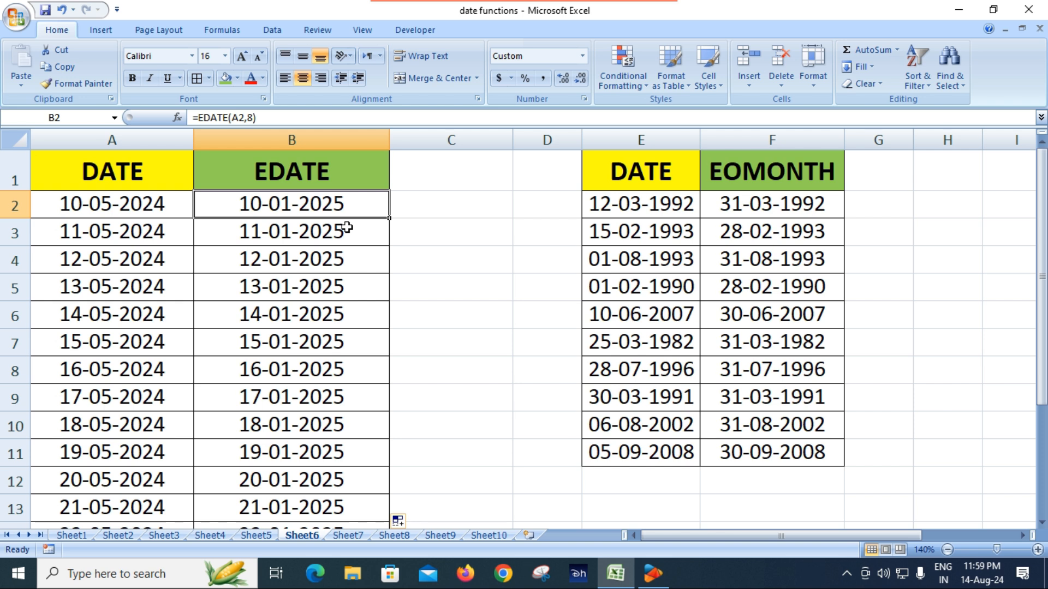
left_click(350, 263)
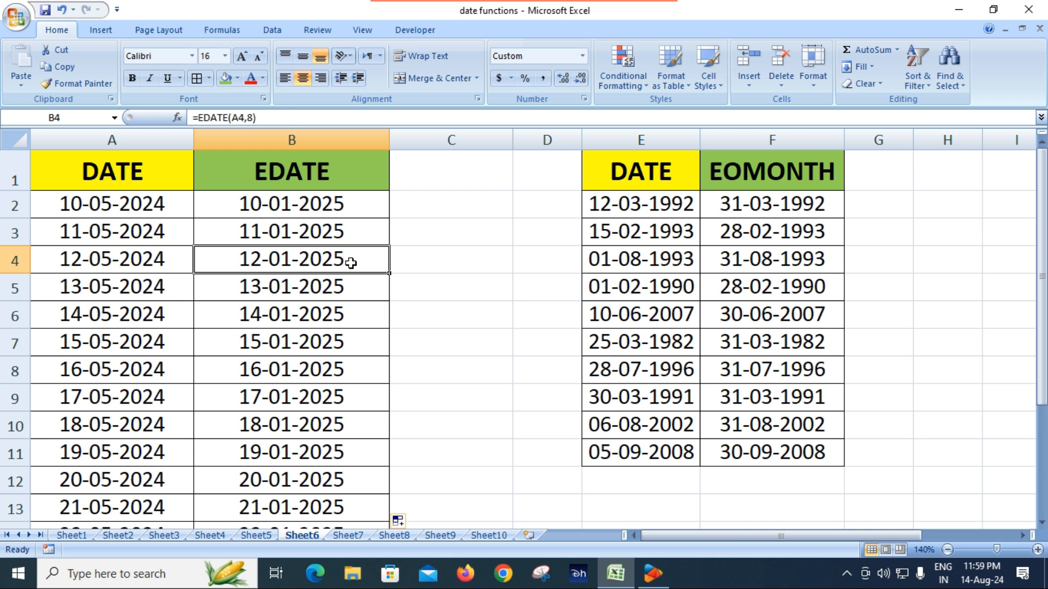
scroll(351, 263, "down", 2)
scroll(350, 263, "up", 2)
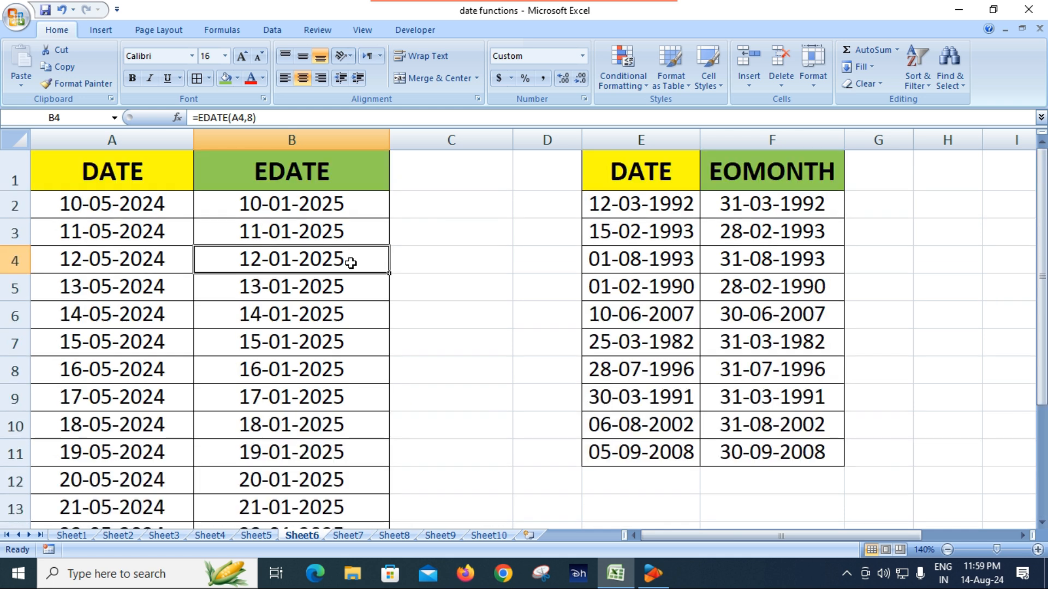
Step: Set the months argument of the EDATE formula in B2 to 12
double_click(345, 204)
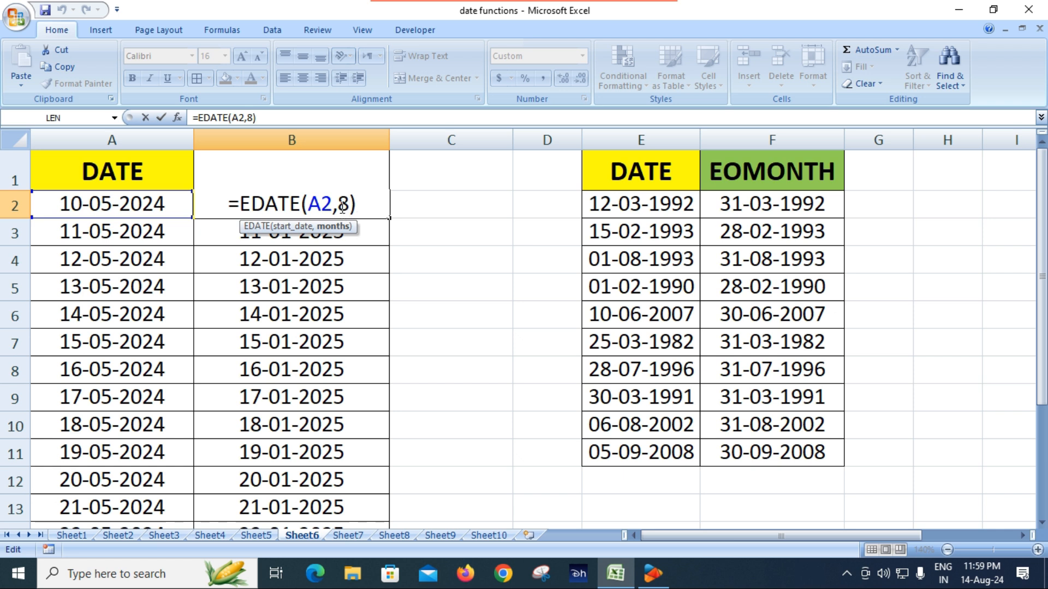
key("BackSpace")
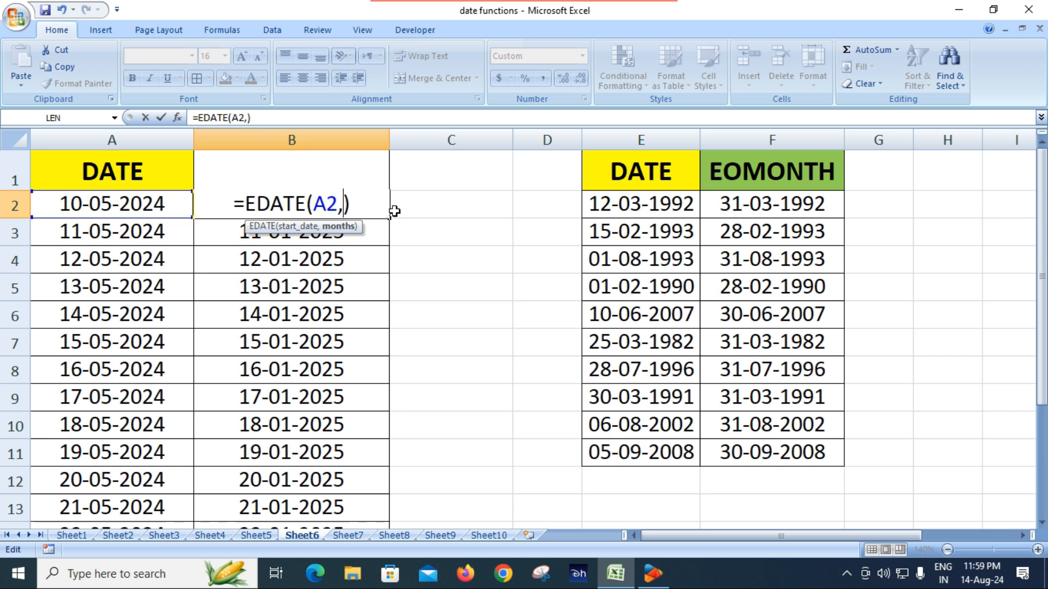
type("12")
key("Return")
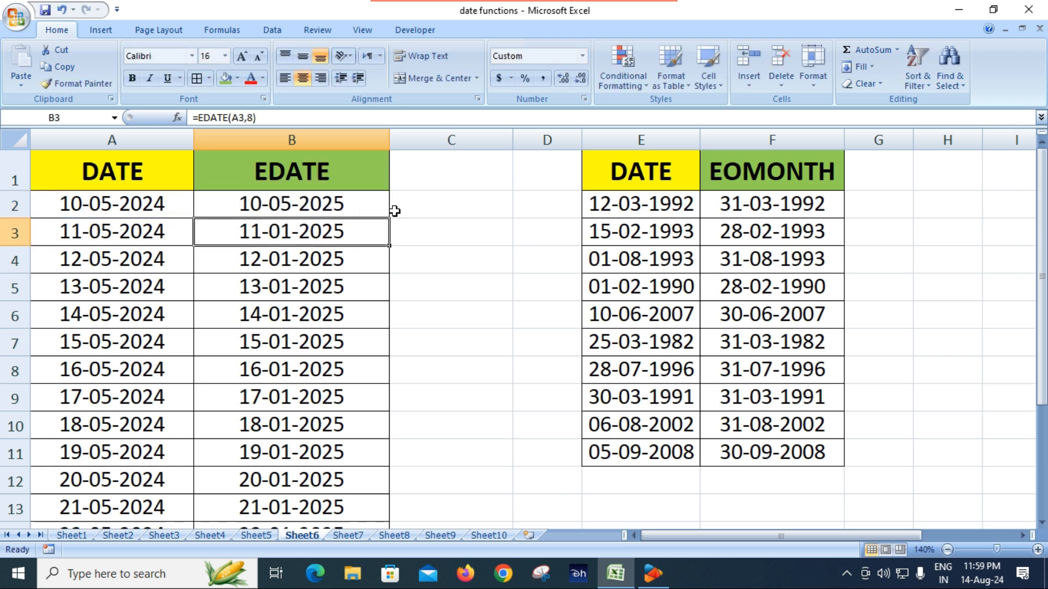
Step: Compare A2 with B2, and fill the twelve-month EDATE formula from B2 down to B15
left_click(325, 203)
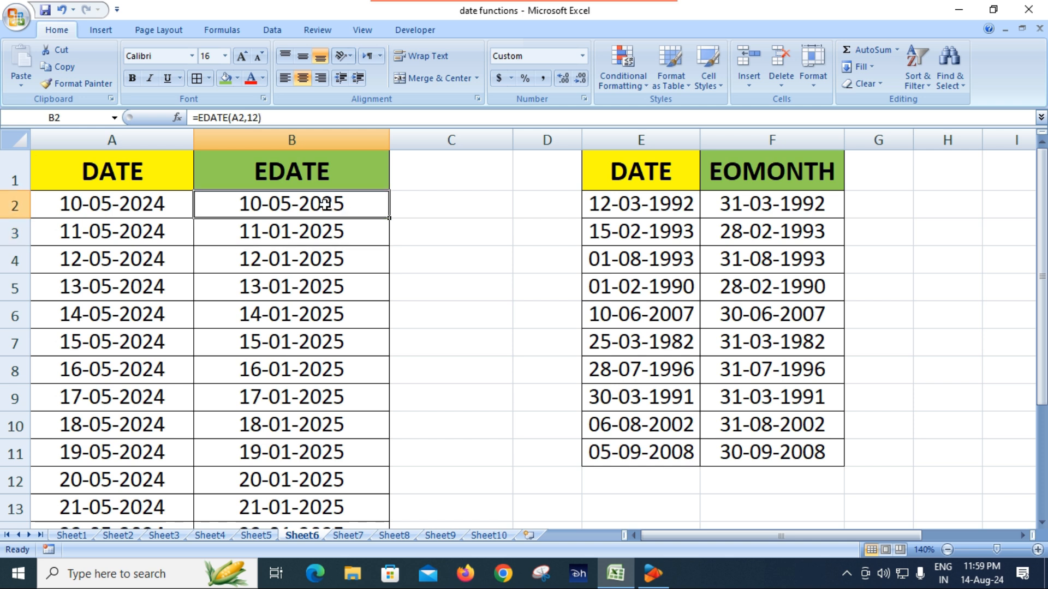
left_click(112, 209)
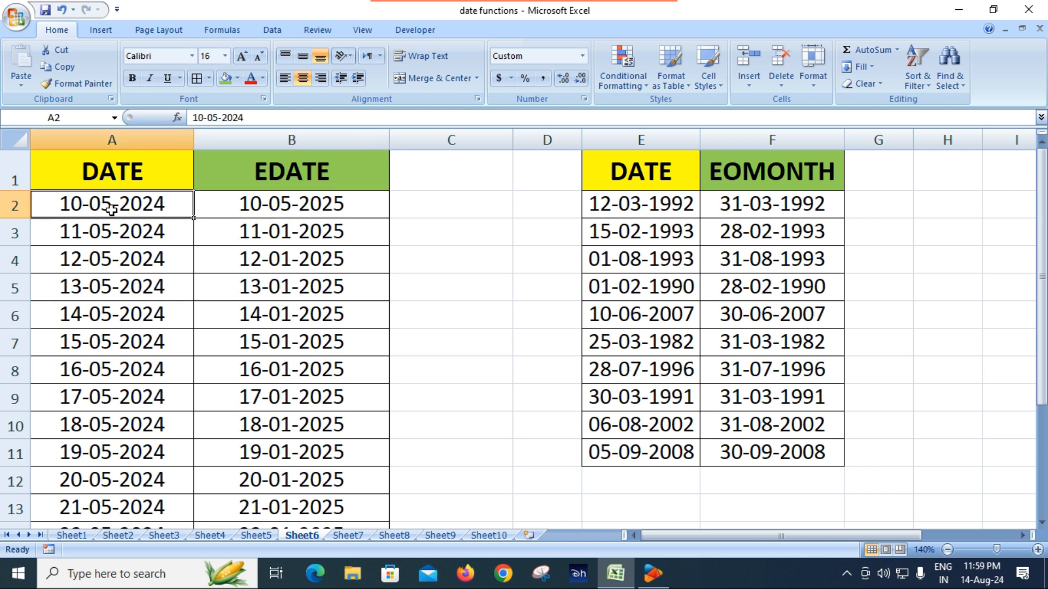
left_click(298, 211)
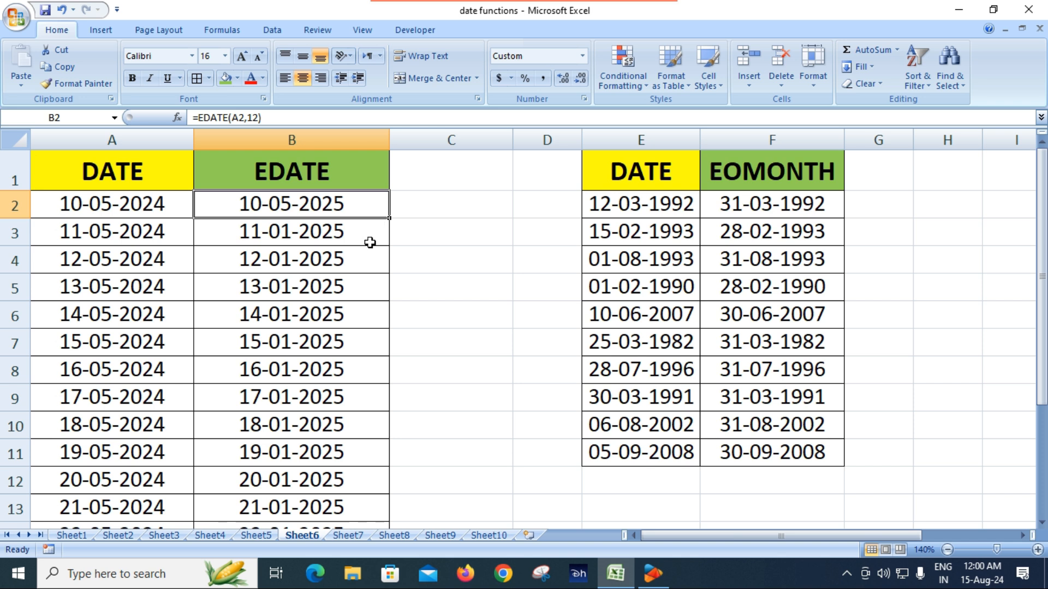
double_click(389, 217)
scroll(343, 306, "down", 2)
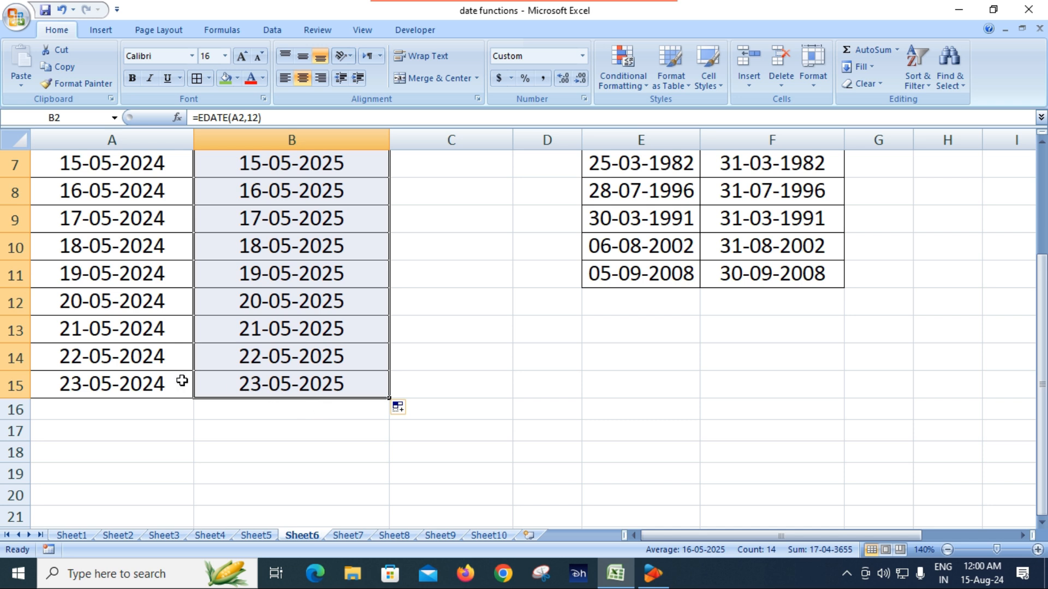
scroll(170, 381, "up", 1)
scroll(170, 381, "up", 1)
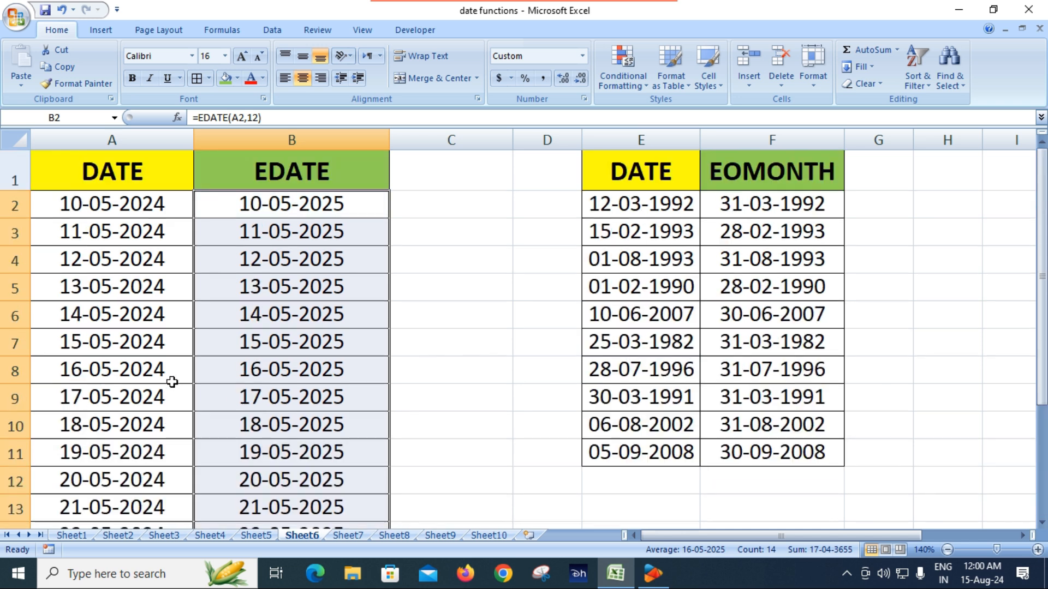
Step: Replace the months argument of the EDATE formula in B2 with 24
double_click(335, 204)
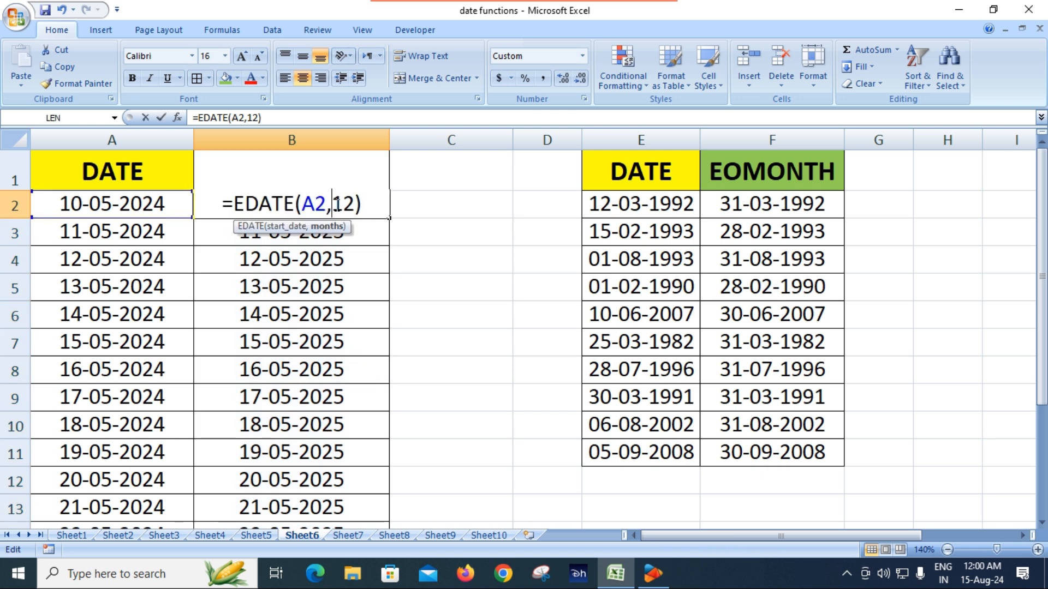
key("BackSpace")
key("BackSpace")
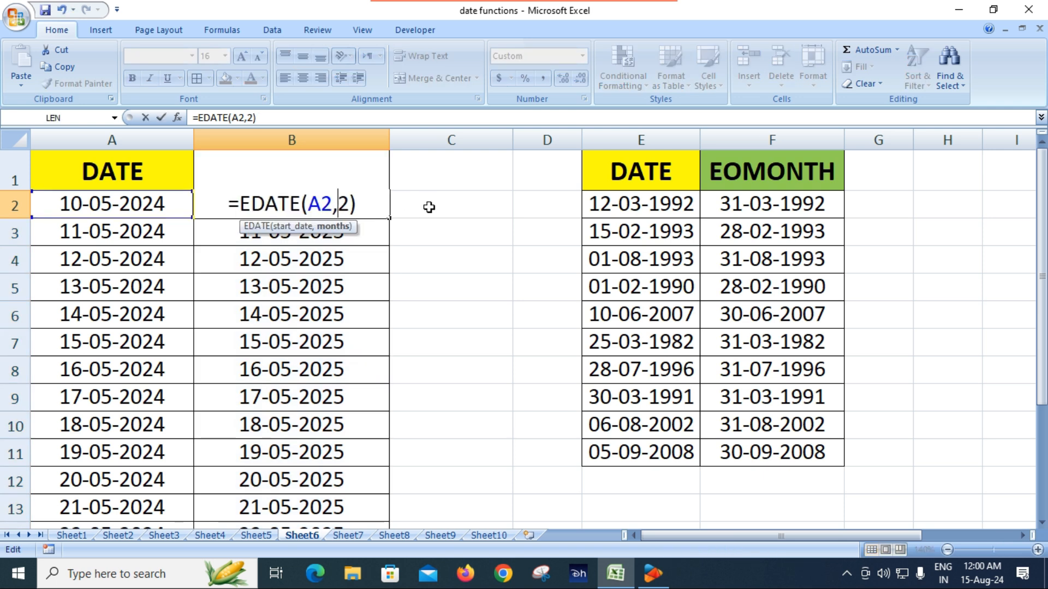
type("24")
key("Return")
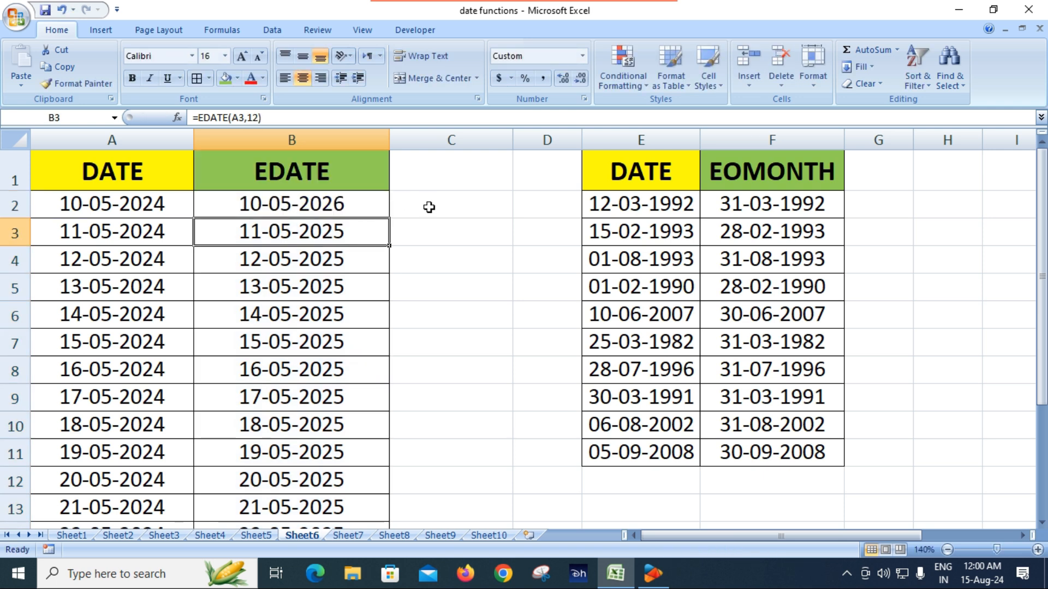
Step: Fill the 24-month EDATE formula from B2 down through B15 and check the copied formulas
left_click(371, 207)
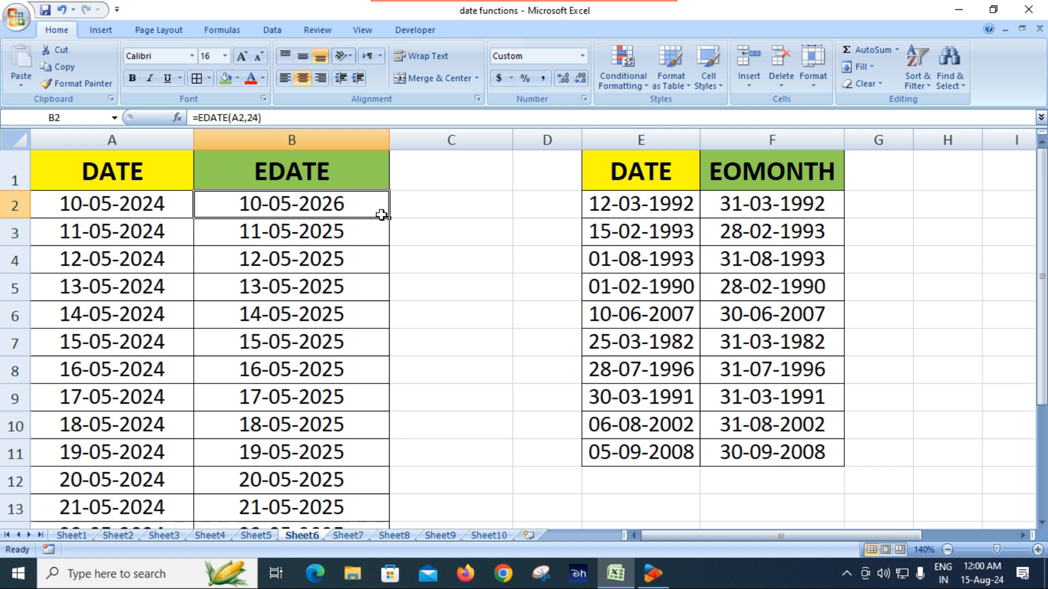
double_click(391, 221)
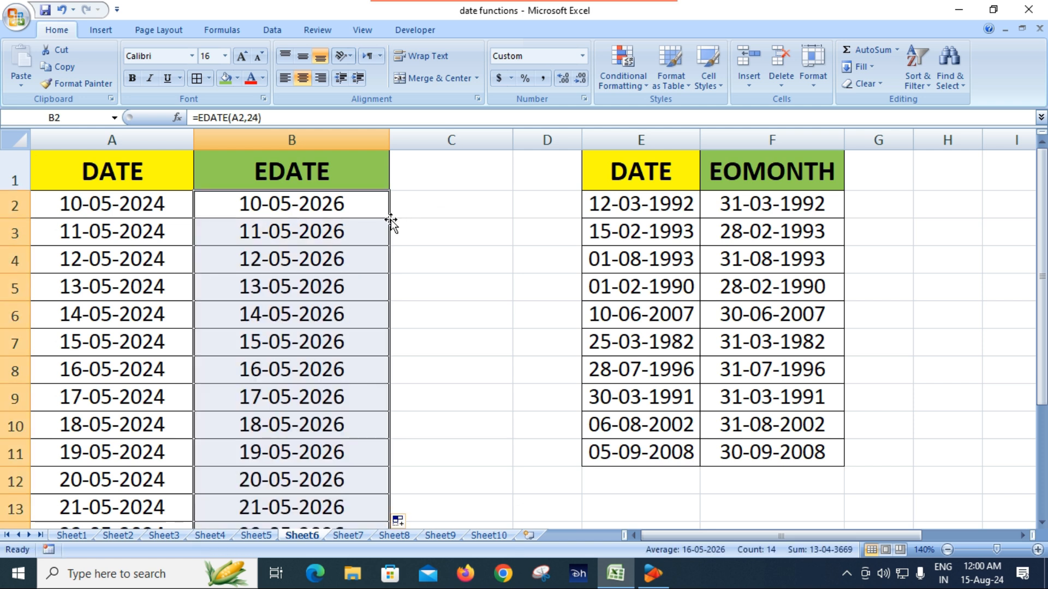
scroll(312, 341, "down", 6)
scroll(312, 340, "up", 6)
left_click(319, 307)
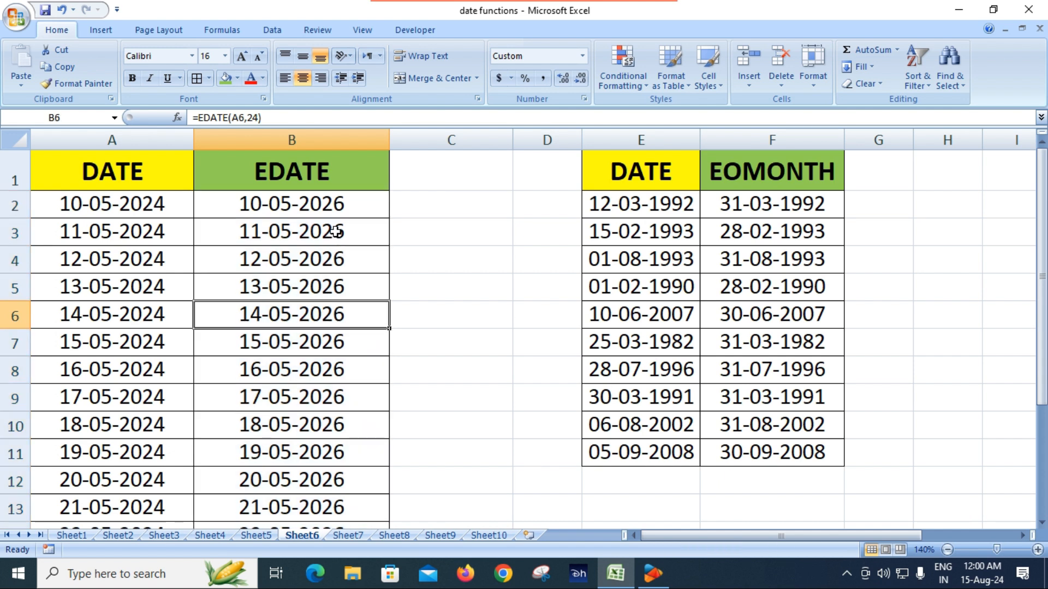
left_click(327, 205)
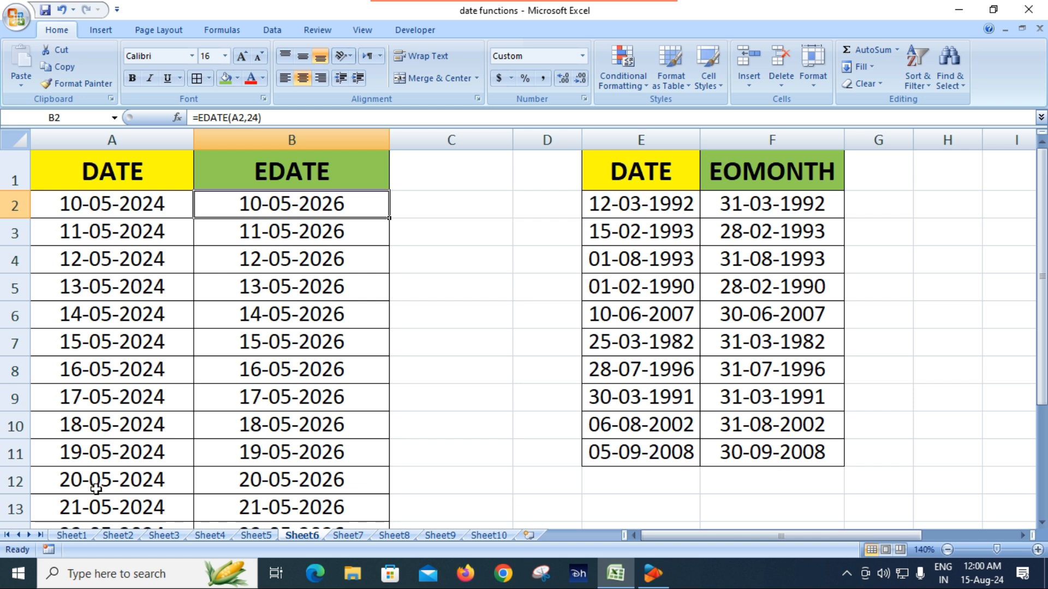
Step: Mark EDATE as covered in the function list on Sheet1 by filling cell B7 with green
left_click(78, 537)
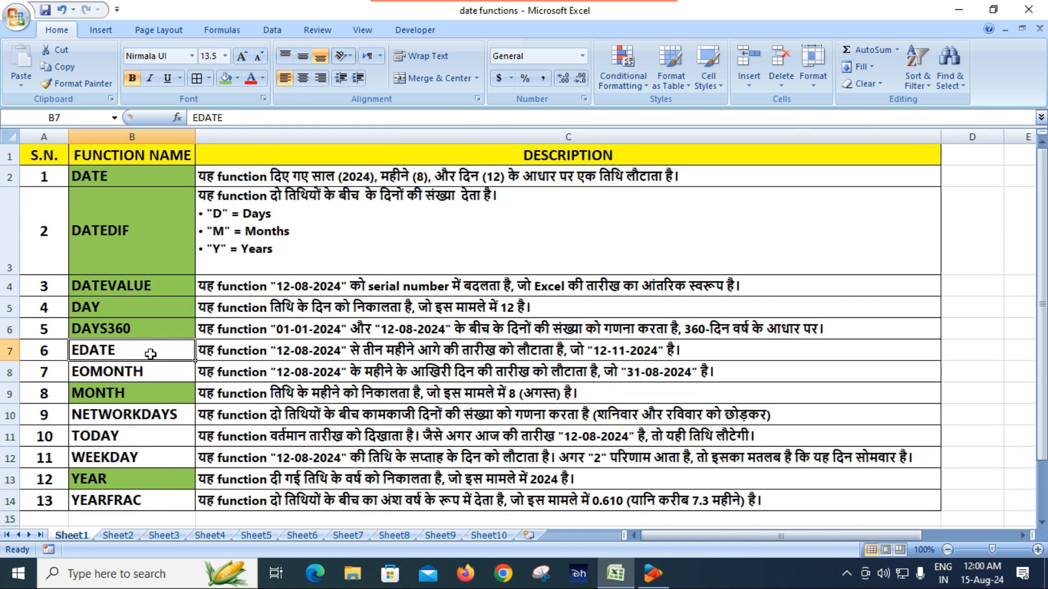
left_click(226, 80)
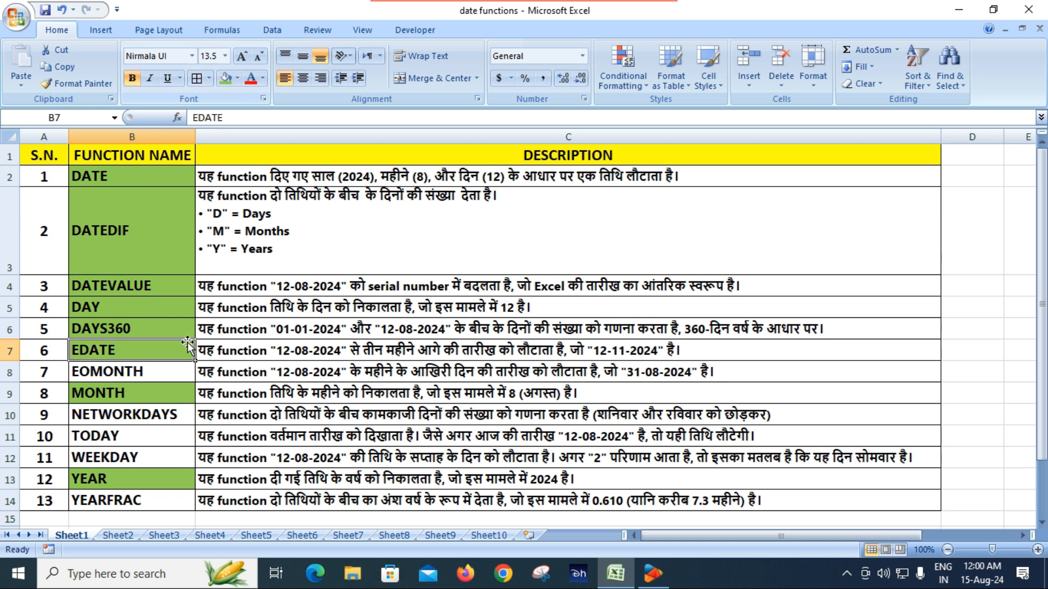
Step: Find EOMONTH in the Sheet1 function list, then examine its formulas in F2 and F5 on Sheet6 against the date in E2
left_click(151, 374)
left_click(159, 419)
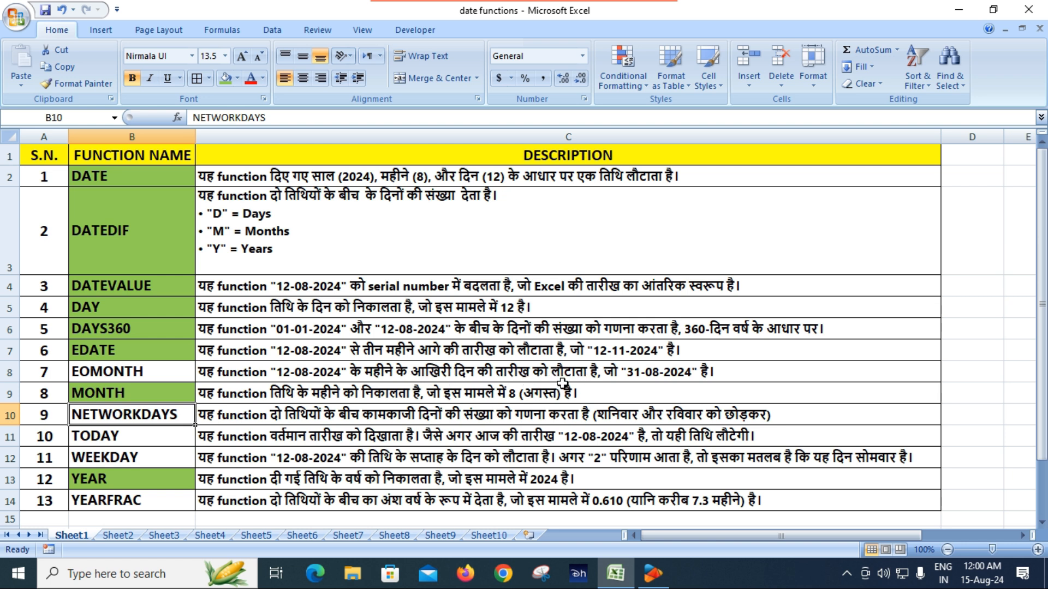
left_click(303, 538)
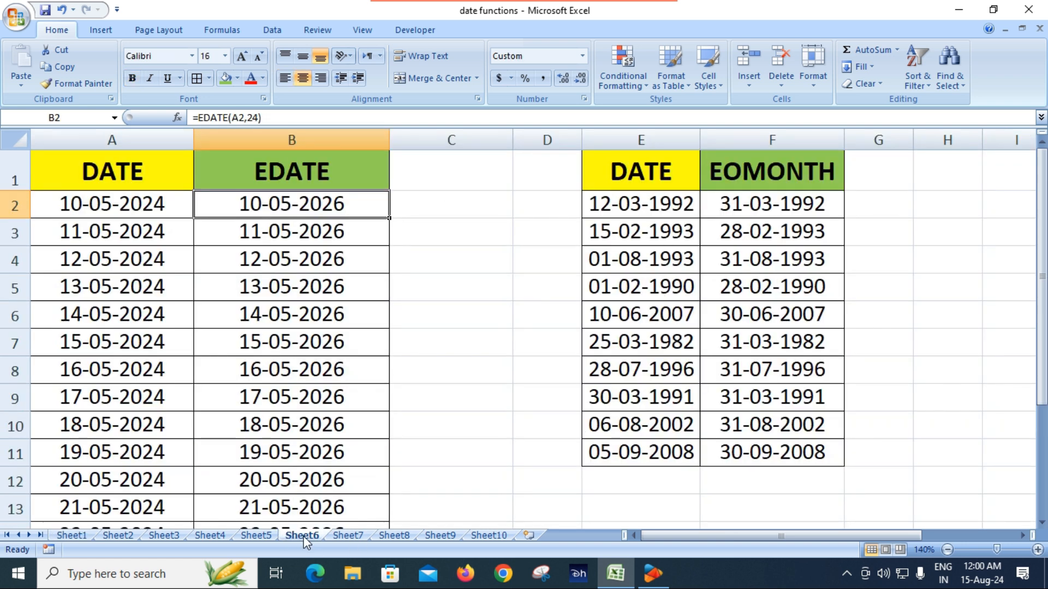
left_click(783, 283)
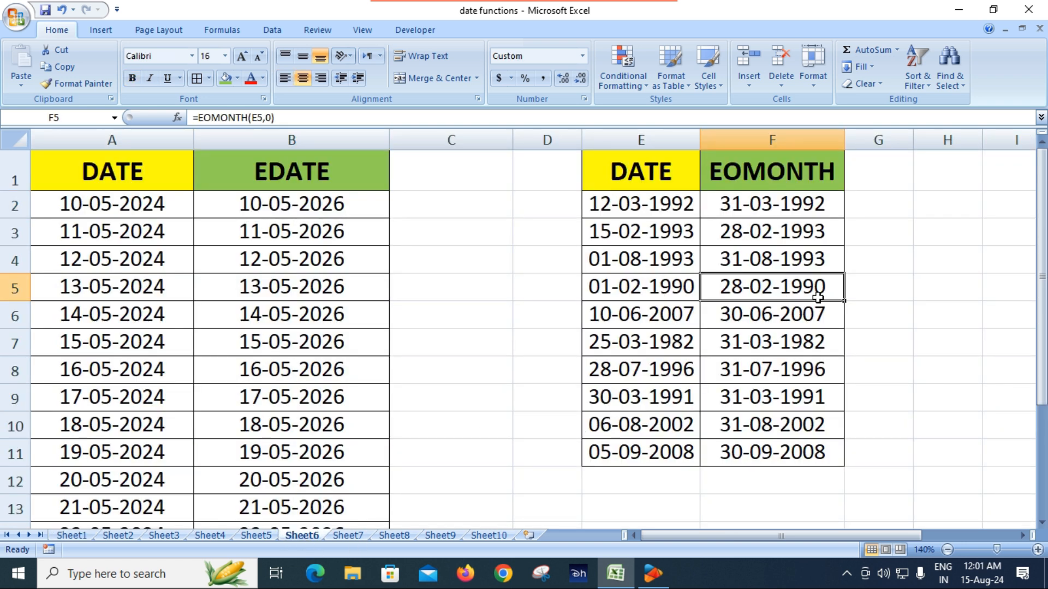
left_click(801, 205)
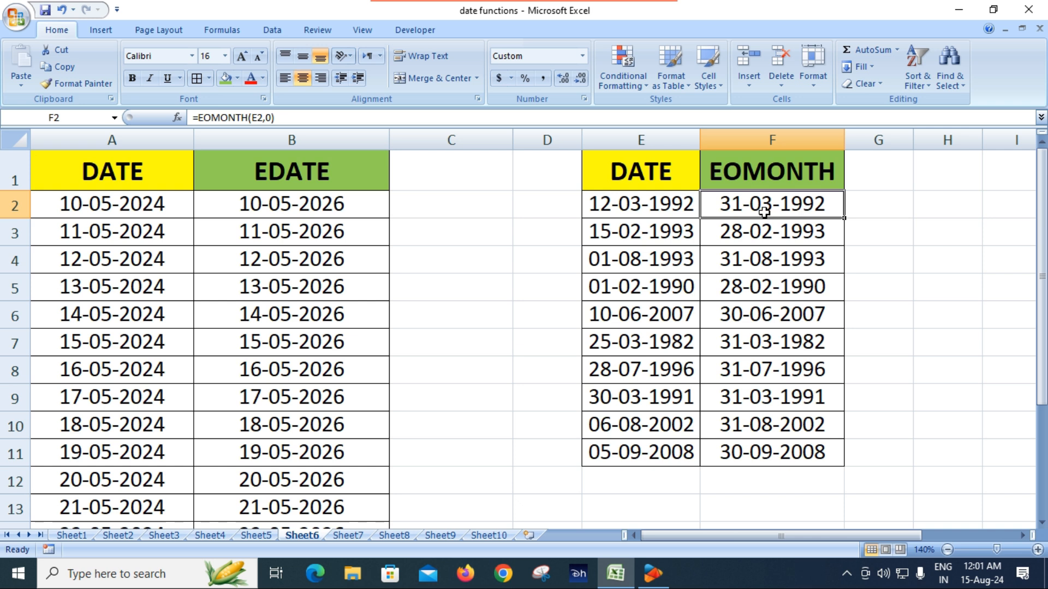
left_click(635, 207)
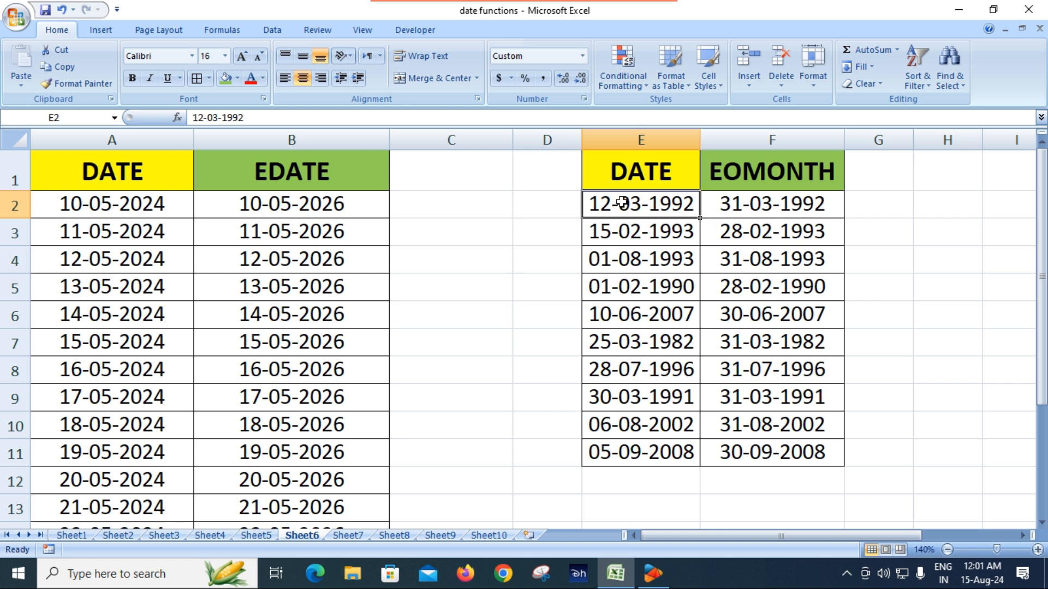
Step: Clear the existing EOMONTH formulas from cells F2 through F11
left_click(781, 204)
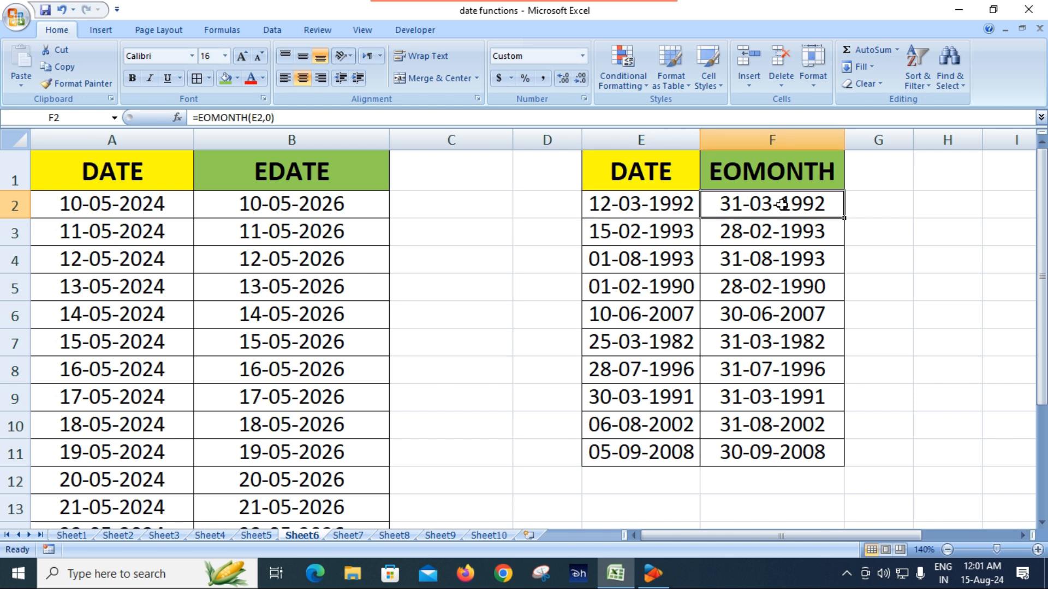
left_click_drag(781, 204, 786, 449)
key("Delete")
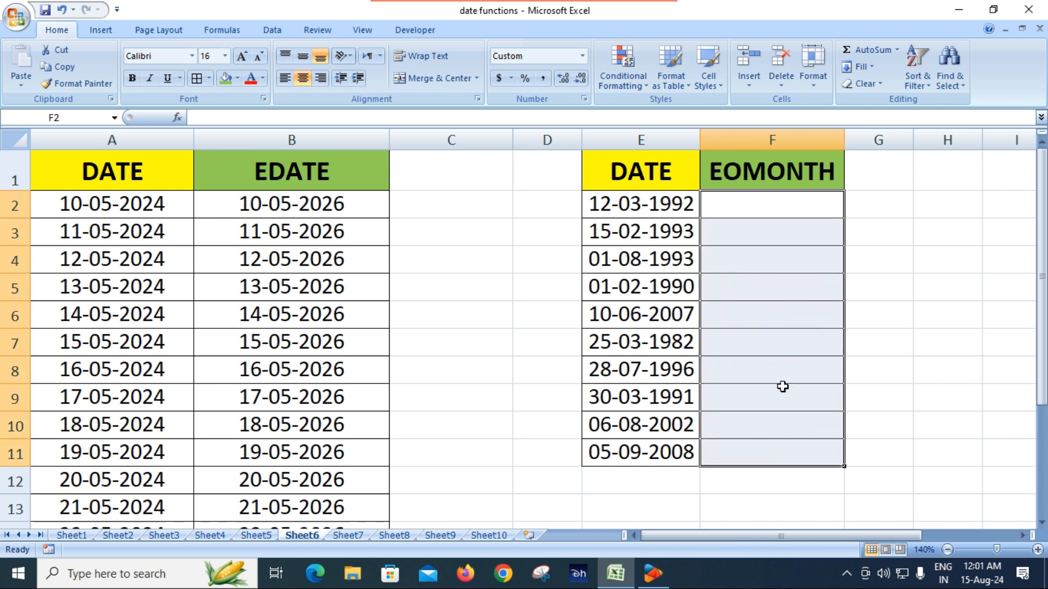
Step: Enter the formula =EOMONTH(E2,0) in cell F2
left_click(756, 210)
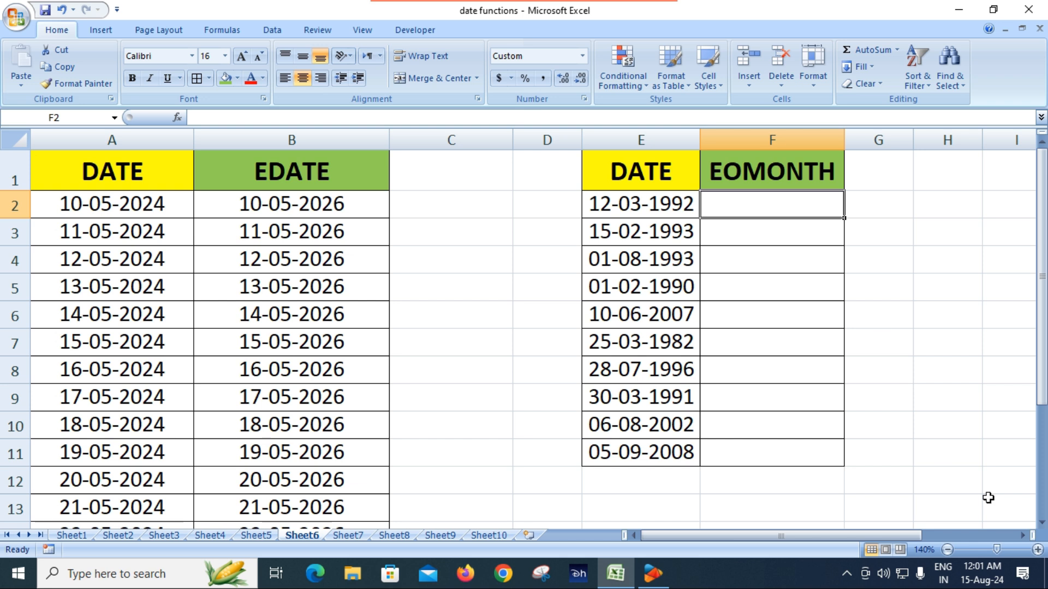
left_click(1037, 550)
left_click(1038, 550)
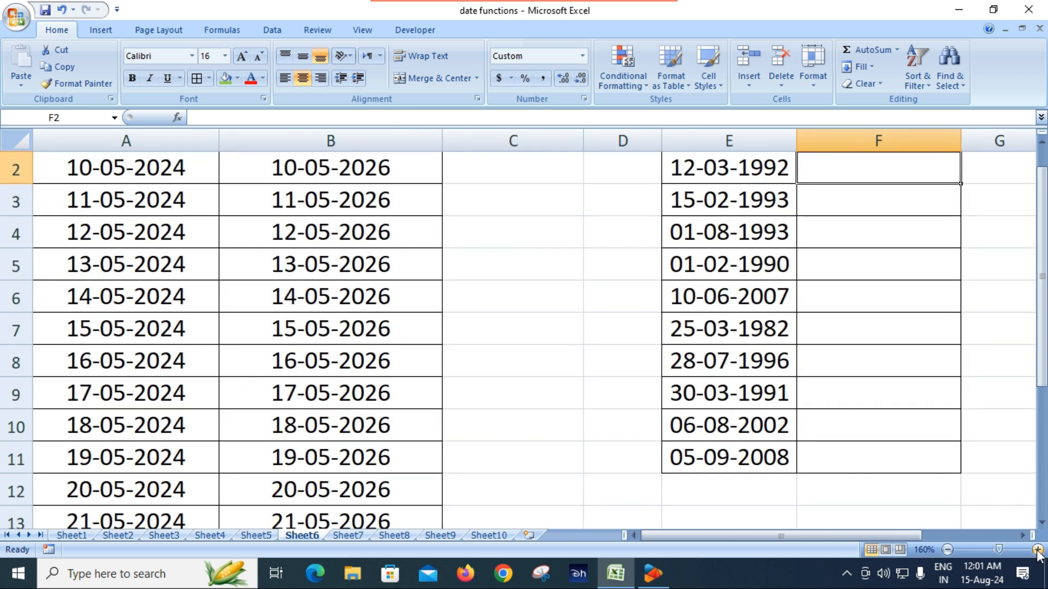
left_click_drag(825, 536, 877, 538)
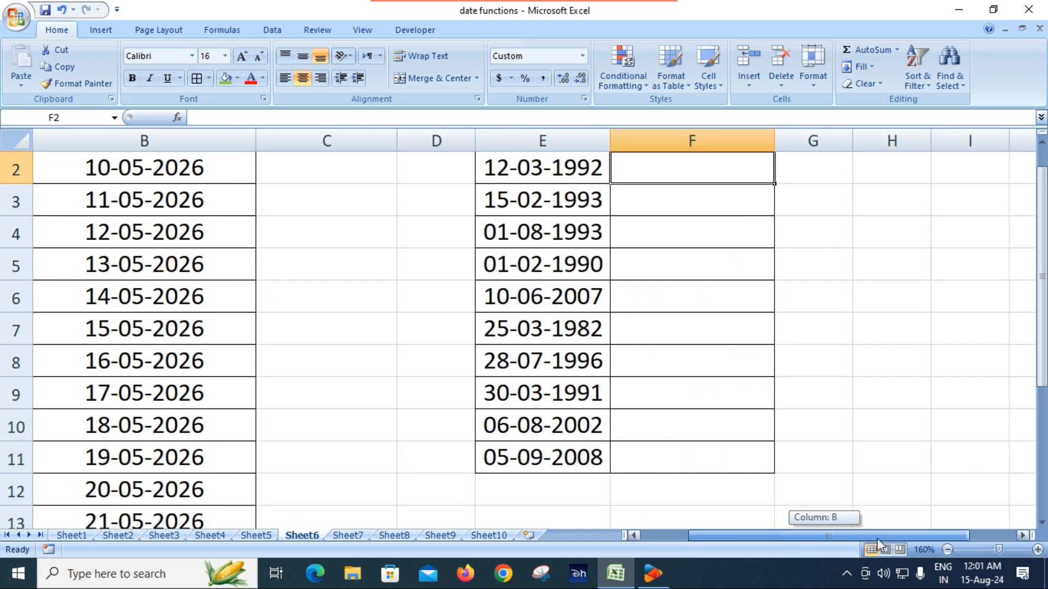
scroll(798, 393, "up", 1)
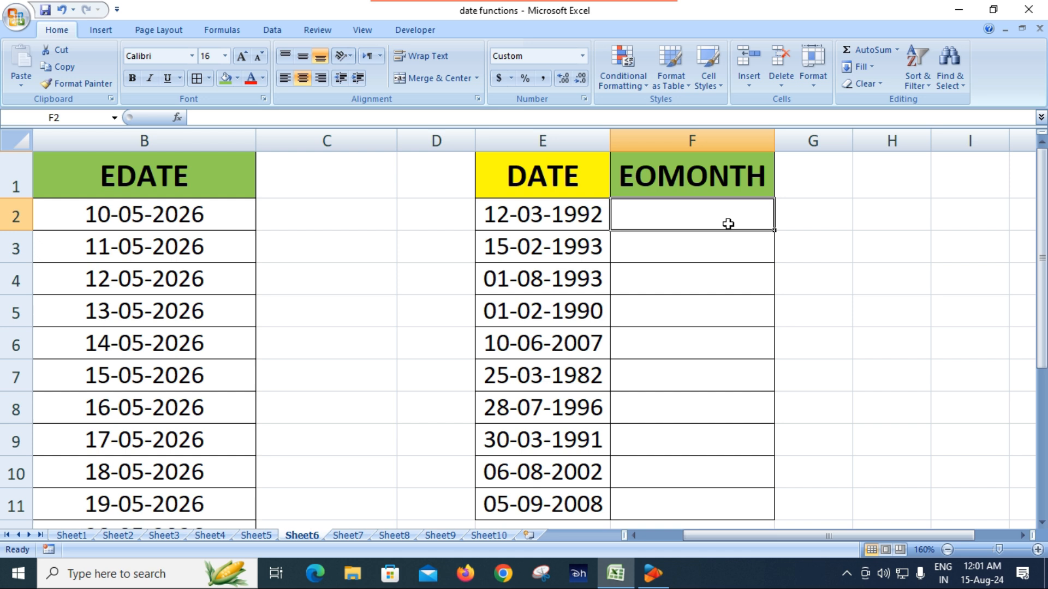
type("=EOM")
key("Tab")
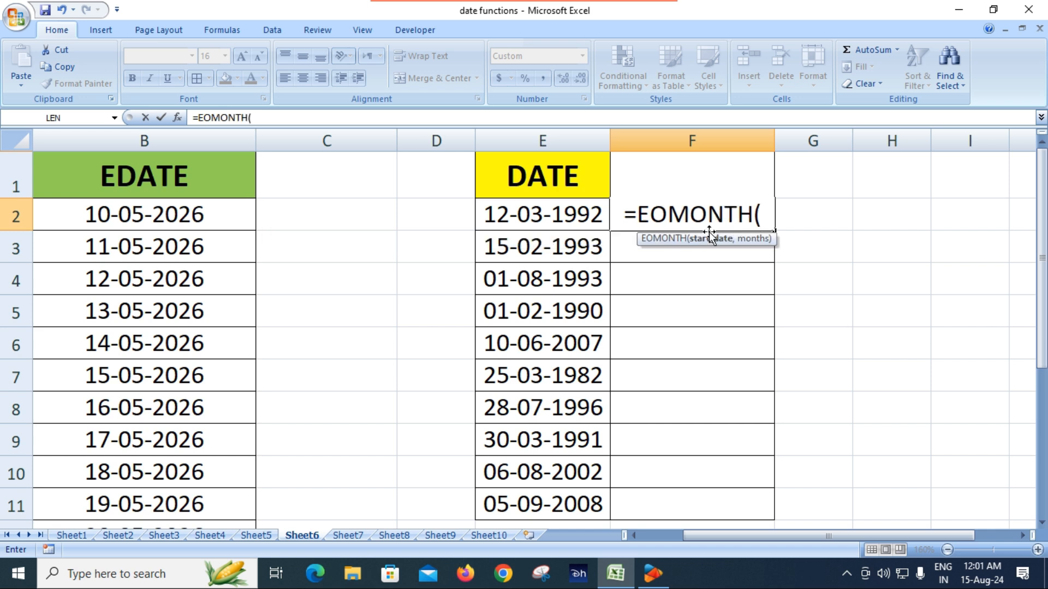
left_click(580, 212)
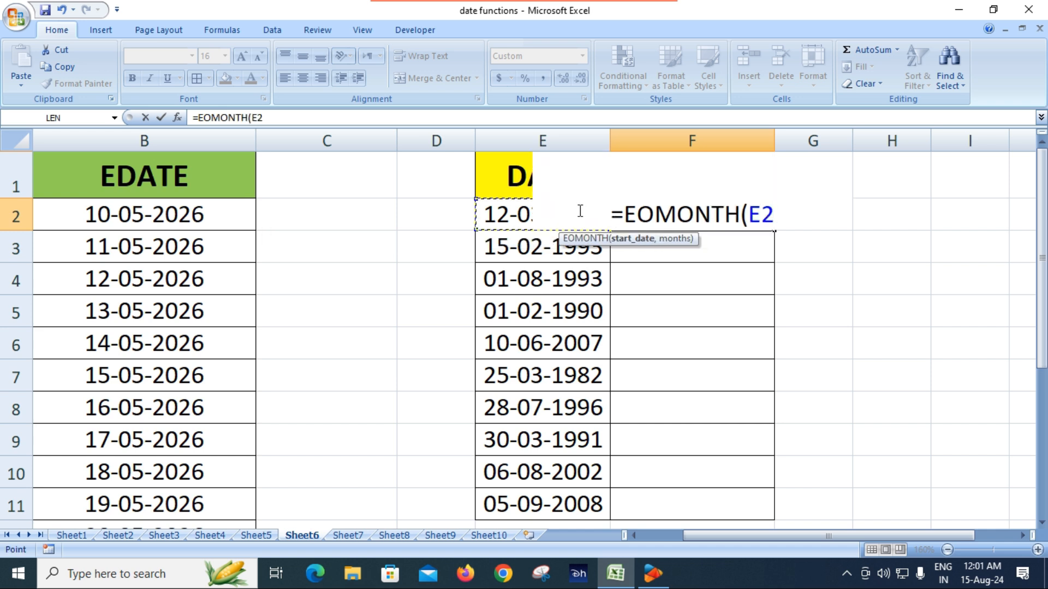
type(",")
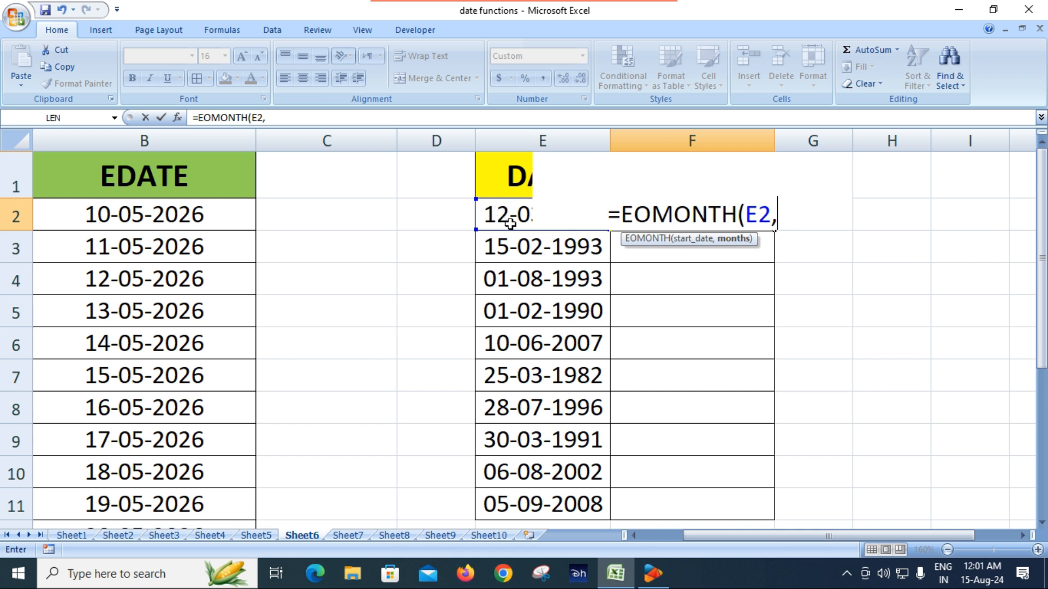
type("0)")
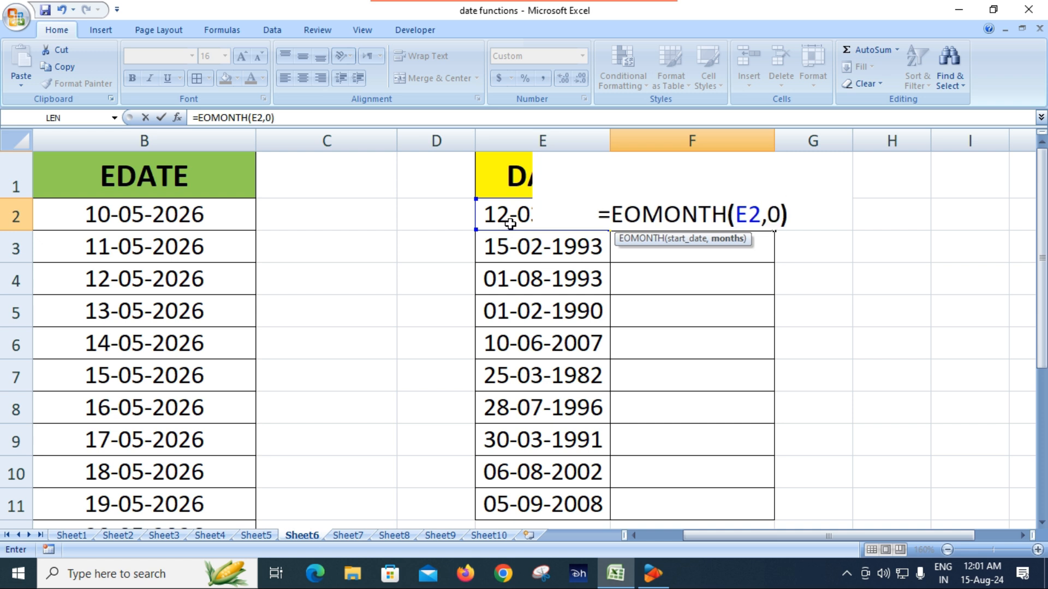
key("Return")
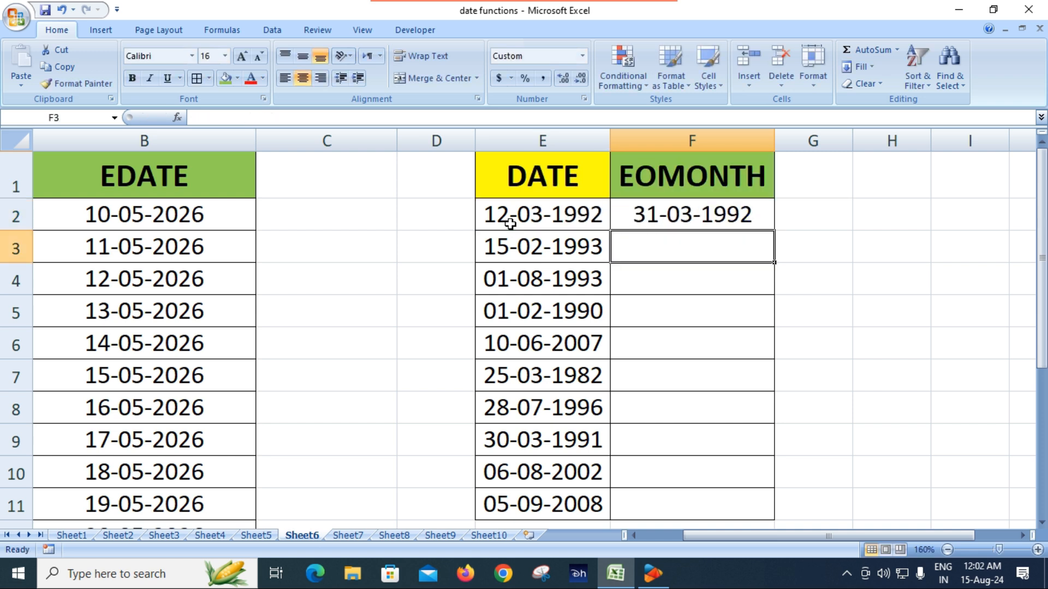
Step: Fill the zero-month EOMONTH formula from F2 down through F11
left_click(705, 221)
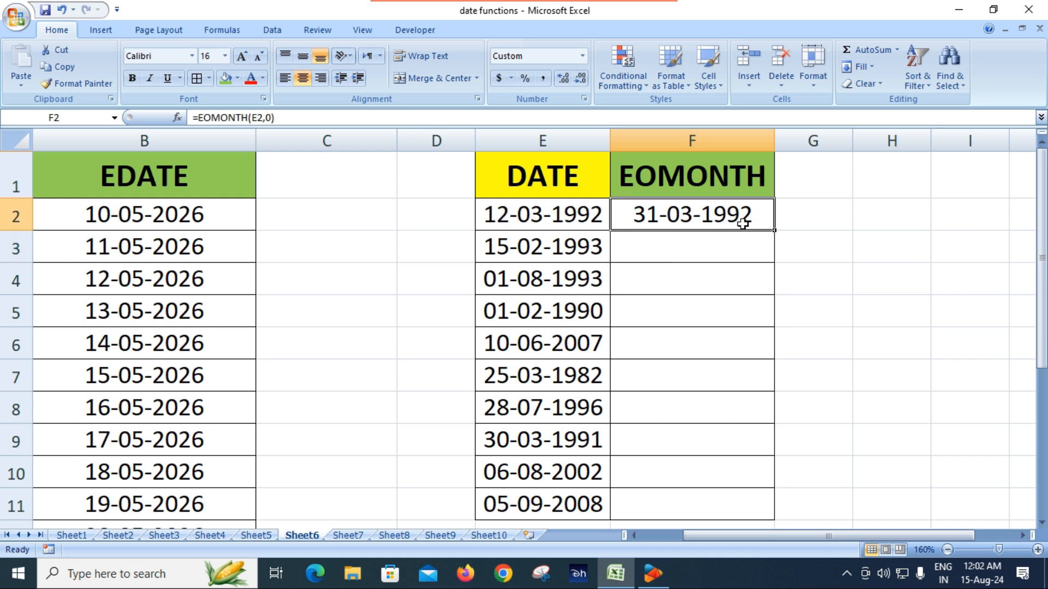
double_click(776, 234)
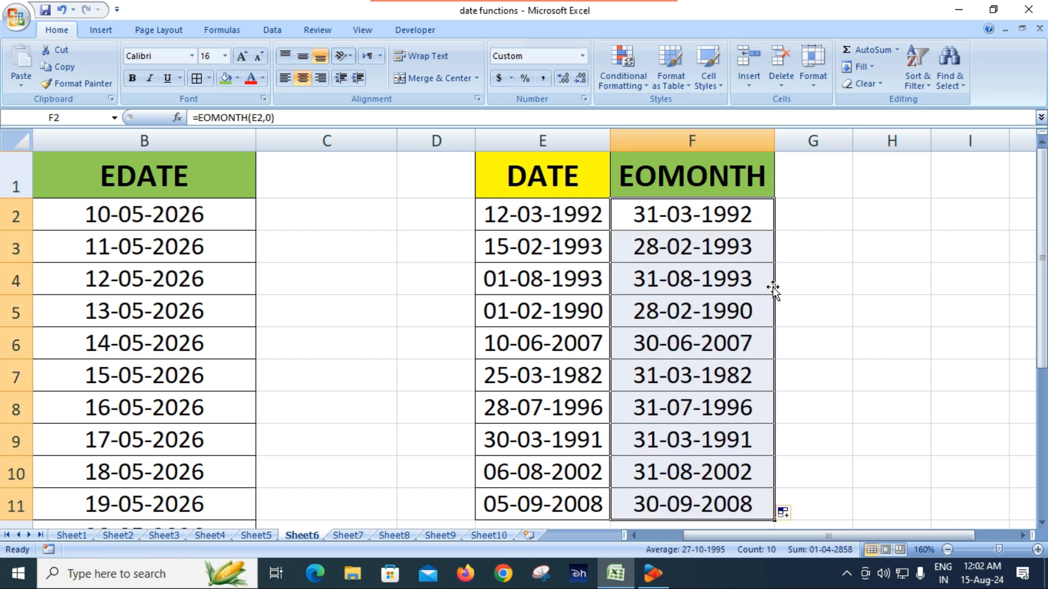
left_click(522, 214)
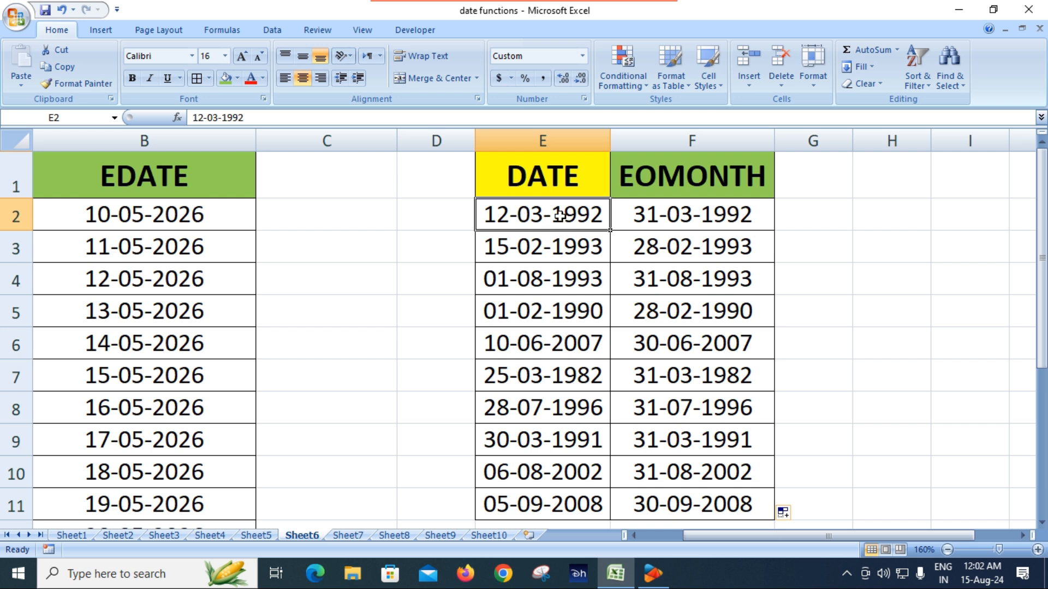
Step: Set the months argument of the EOMONTH formula in F2 to 1 and compare the result with the date in E2
double_click(689, 224)
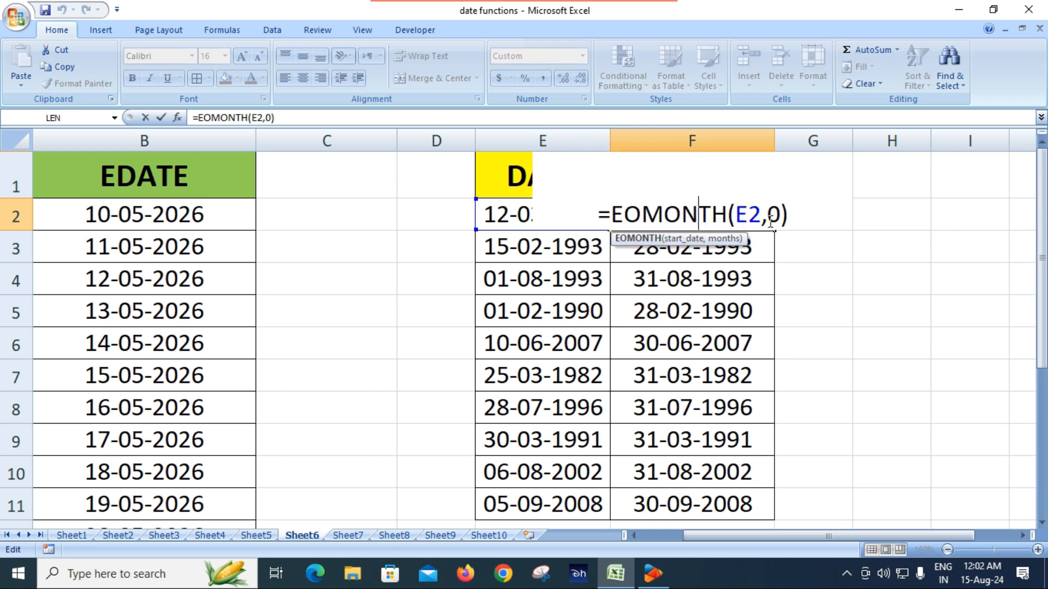
key("BackSpace")
type("1")
key("Return")
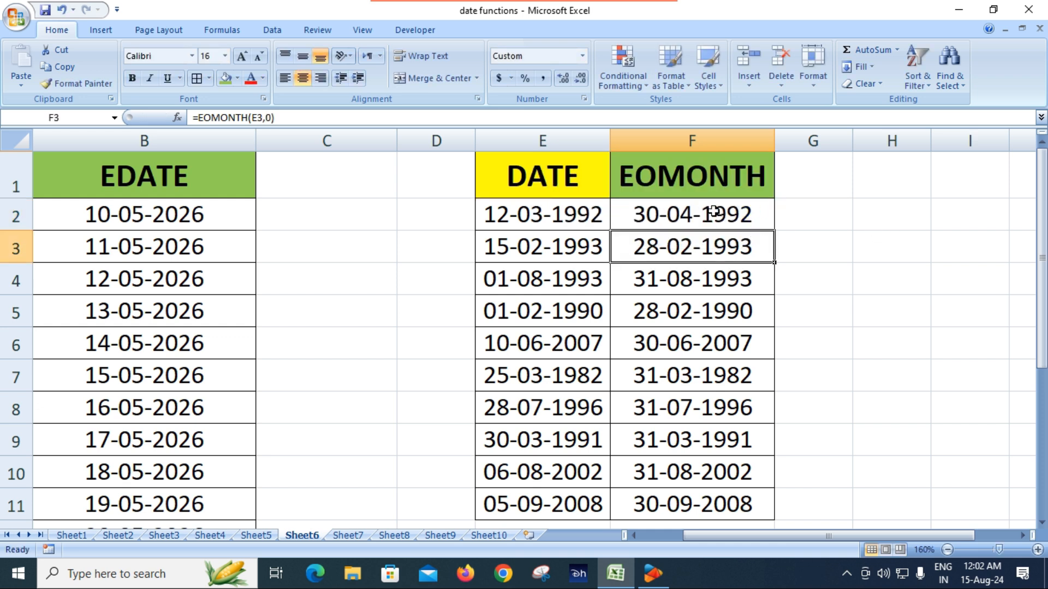
left_click(699, 218)
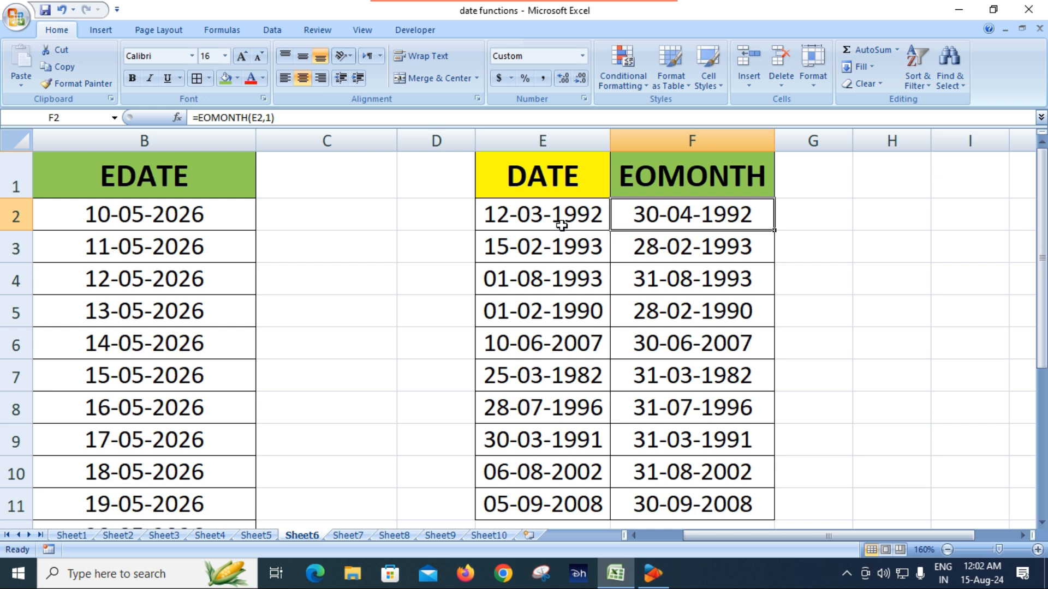
left_click(538, 224)
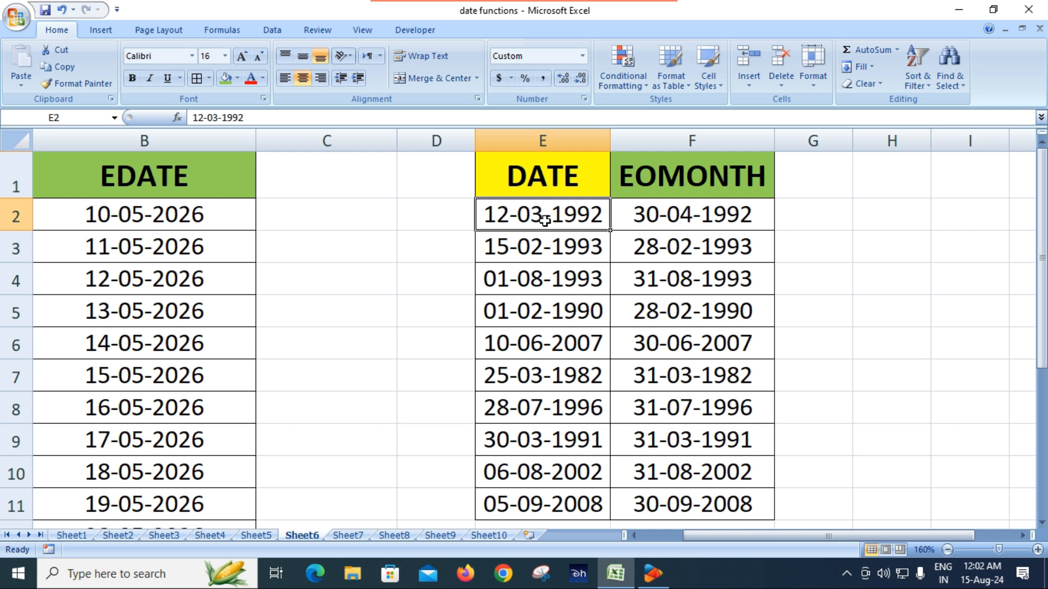
Step: Set the months argument of the EOMONTH formula in F2 back to 0
double_click(724, 215)
left_click(769, 215)
key("Delete")
type("0")
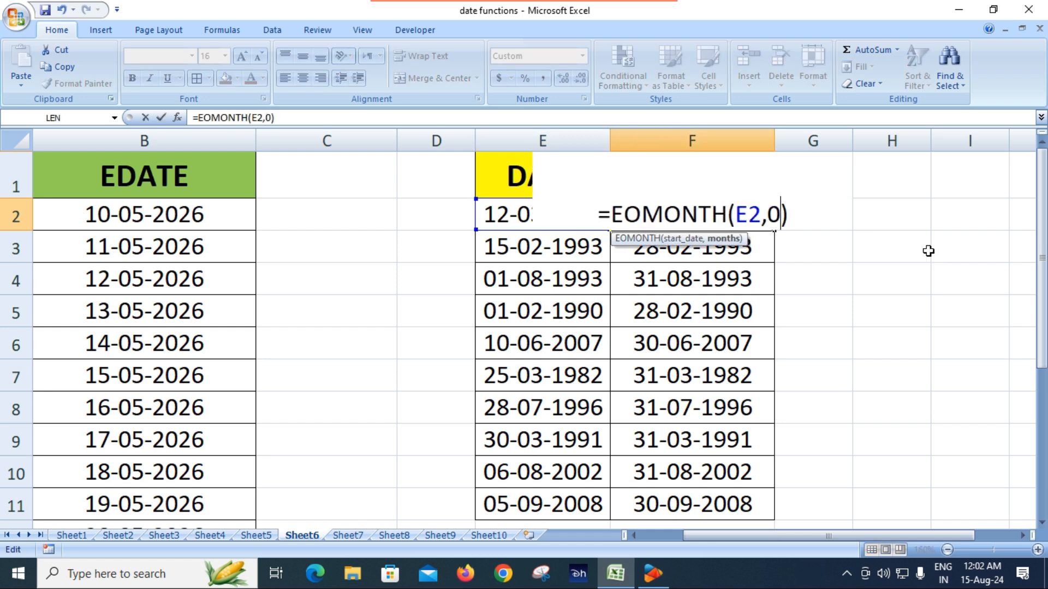
key("Return")
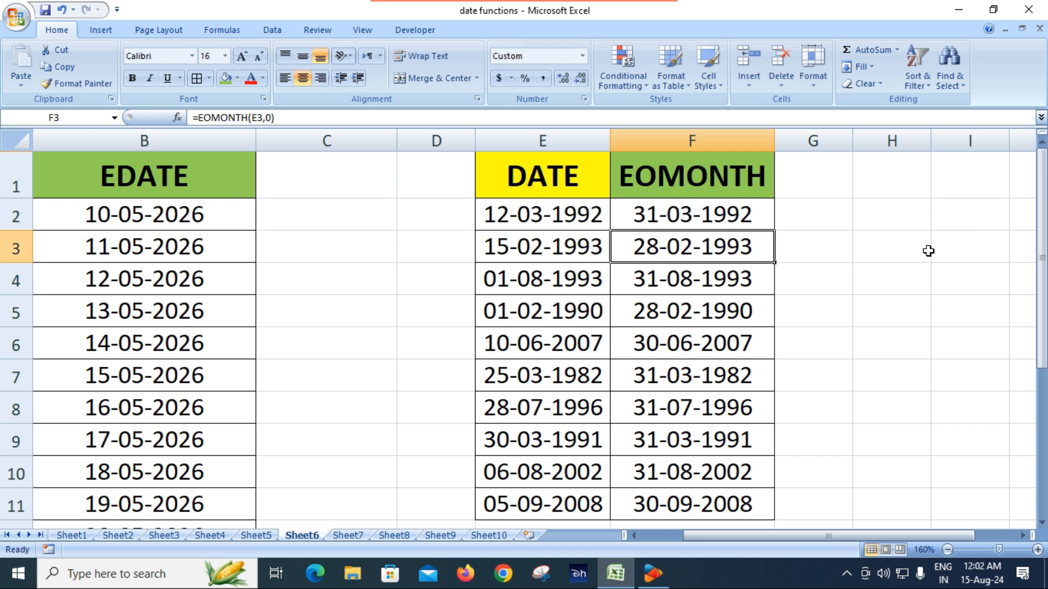
Step: Replace the months argument of the EOMONTH formula in F2 with 1 again and check the formula
double_click(707, 218)
left_click(771, 214)
key("Delete")
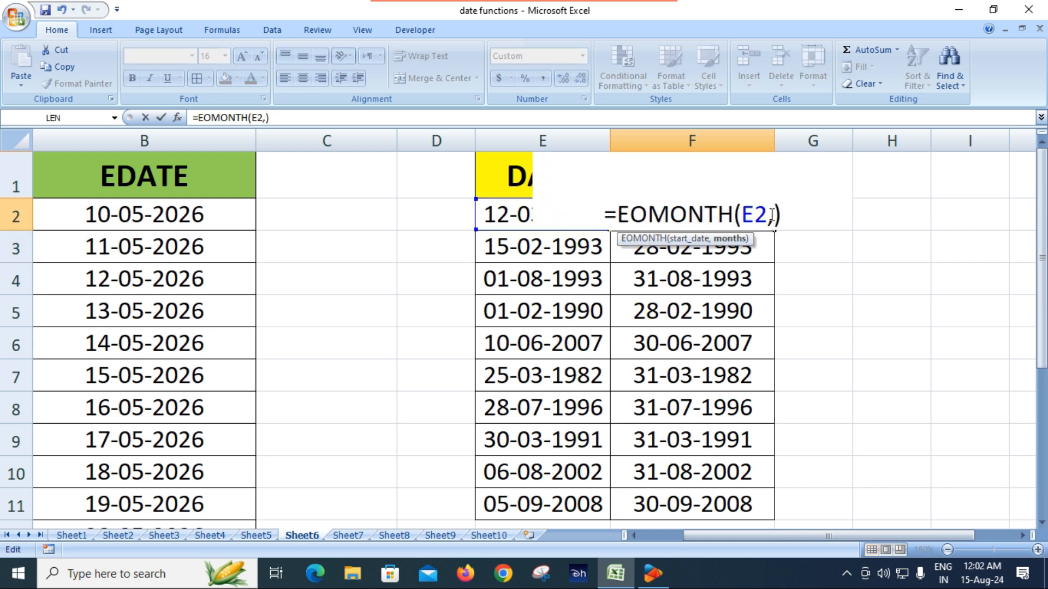
type("1")
key("Return")
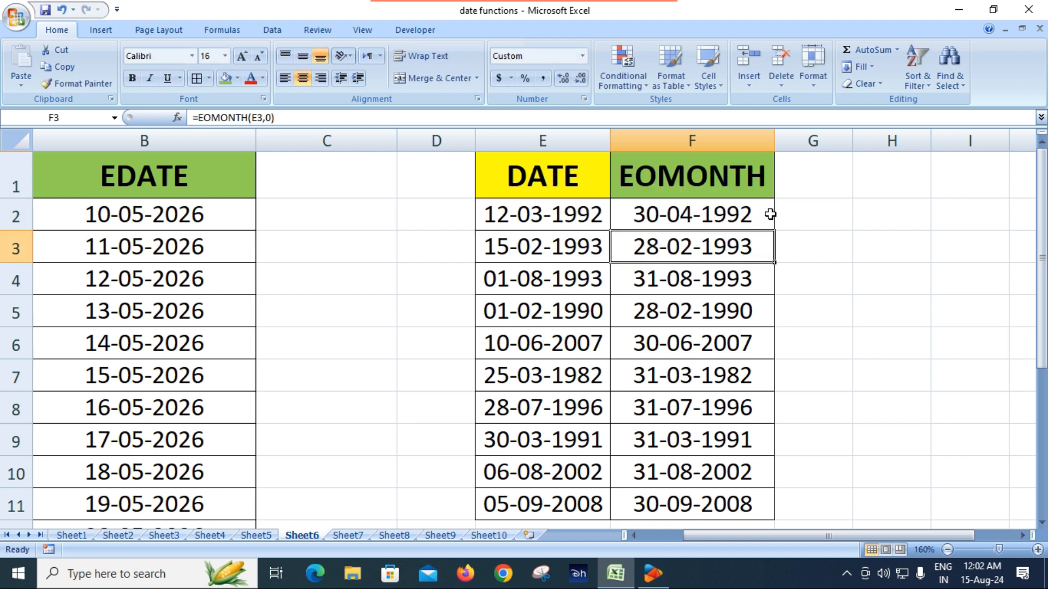
left_click(741, 213)
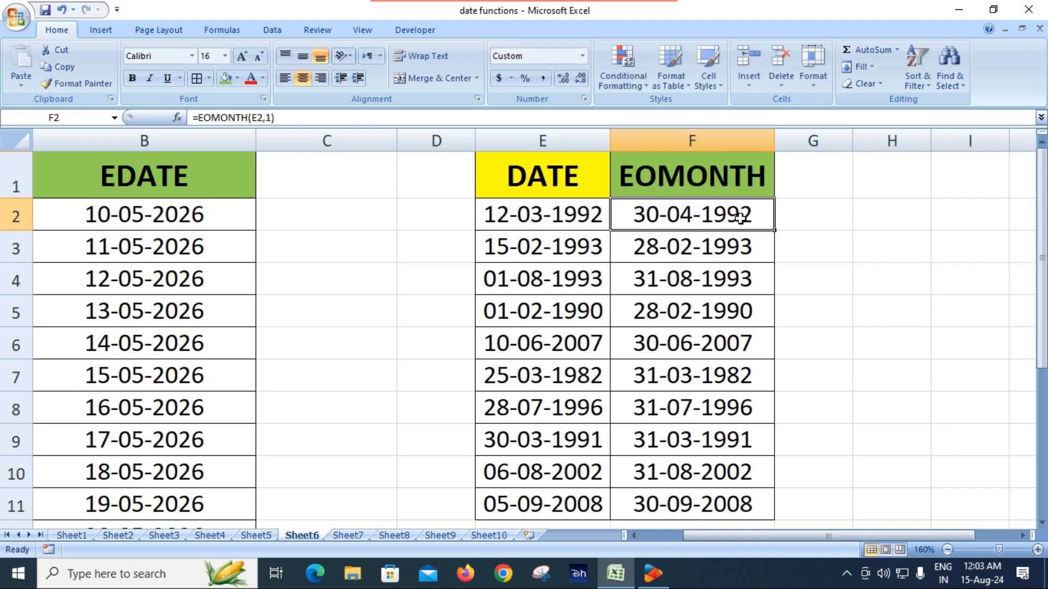
Step: Change the months argument of the EOMONTH formula in F2 to 2 and review the formula's arguments
double_click(741, 218)
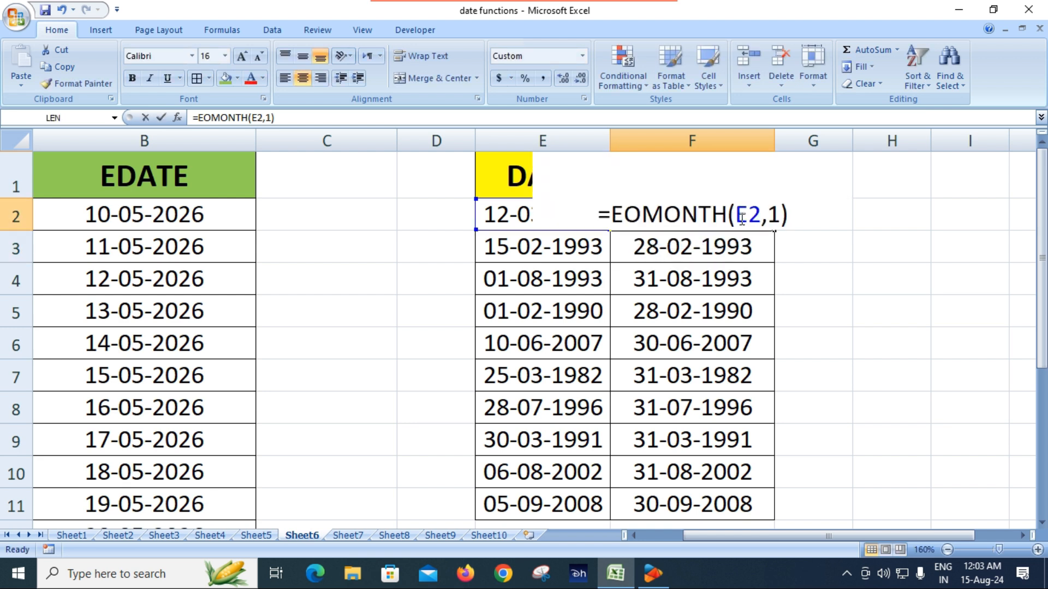
left_click(772, 214)
key("BackSpace")
type("2")
key("Return")
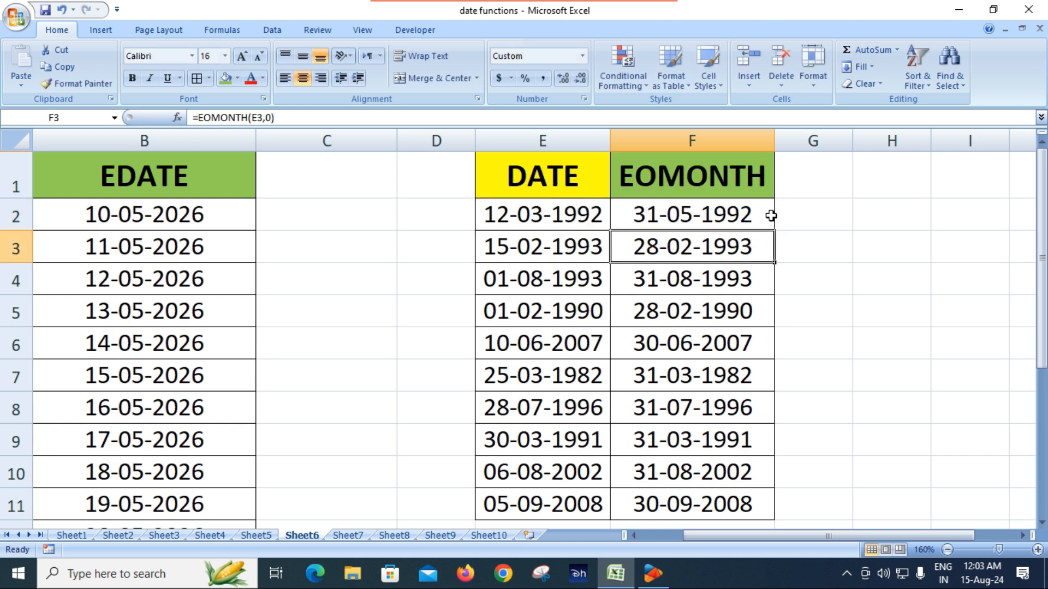
left_click(713, 218)
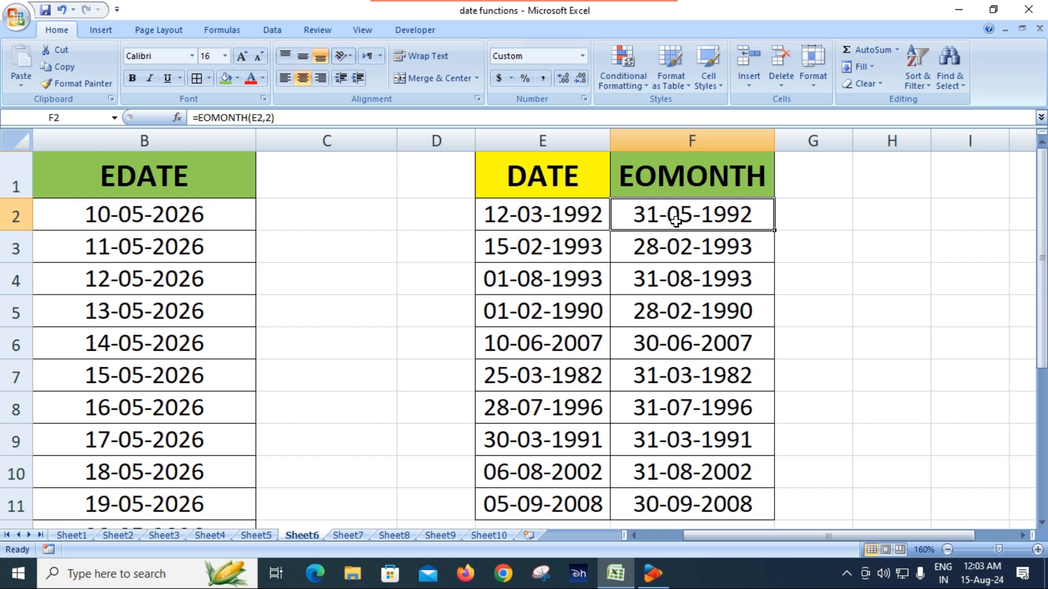
double_click(717, 217)
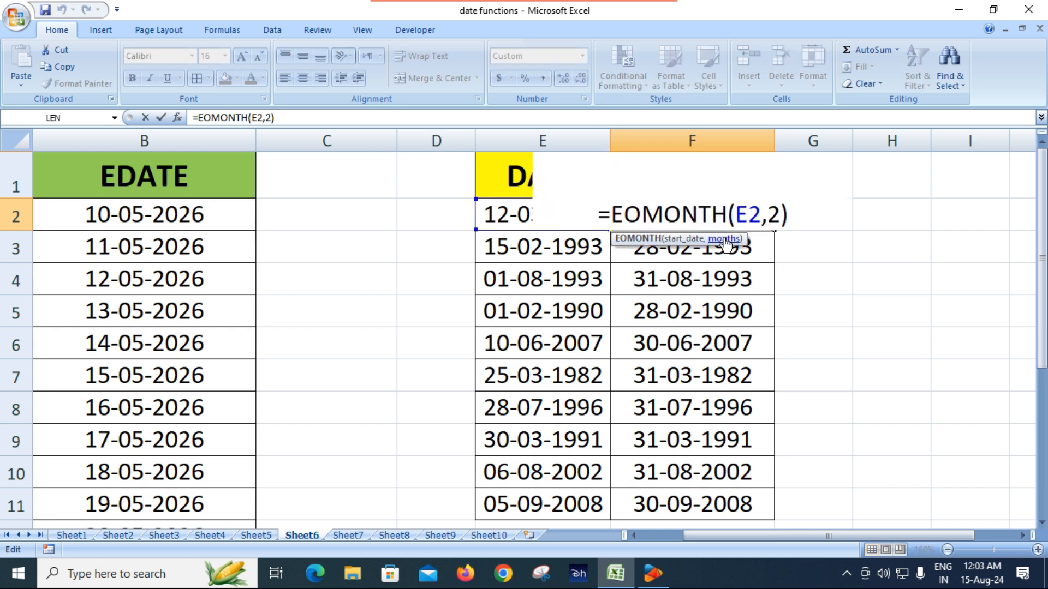
key("Escape")
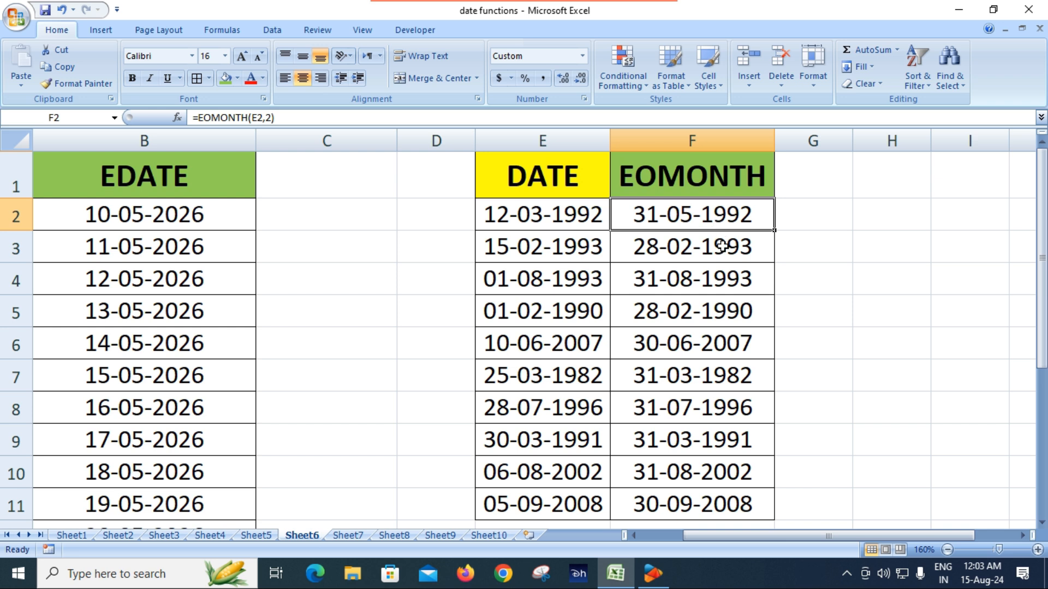
Step: Fill the two-month EOMONTH formula from F2 down through F11 and check the copied formulas against their dates
double_click(774, 230)
left_click(691, 334)
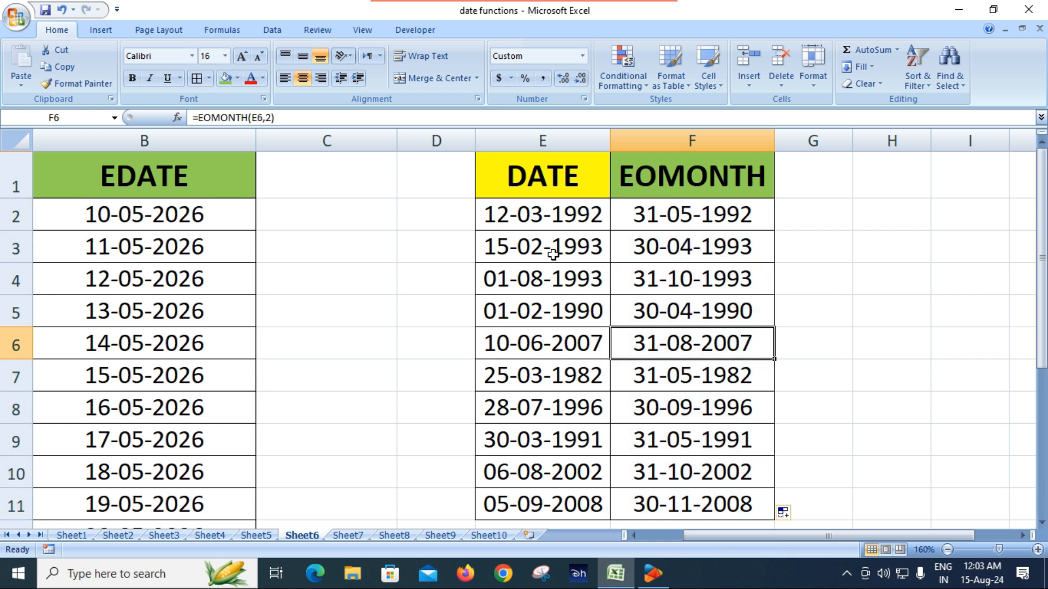
left_click(524, 245)
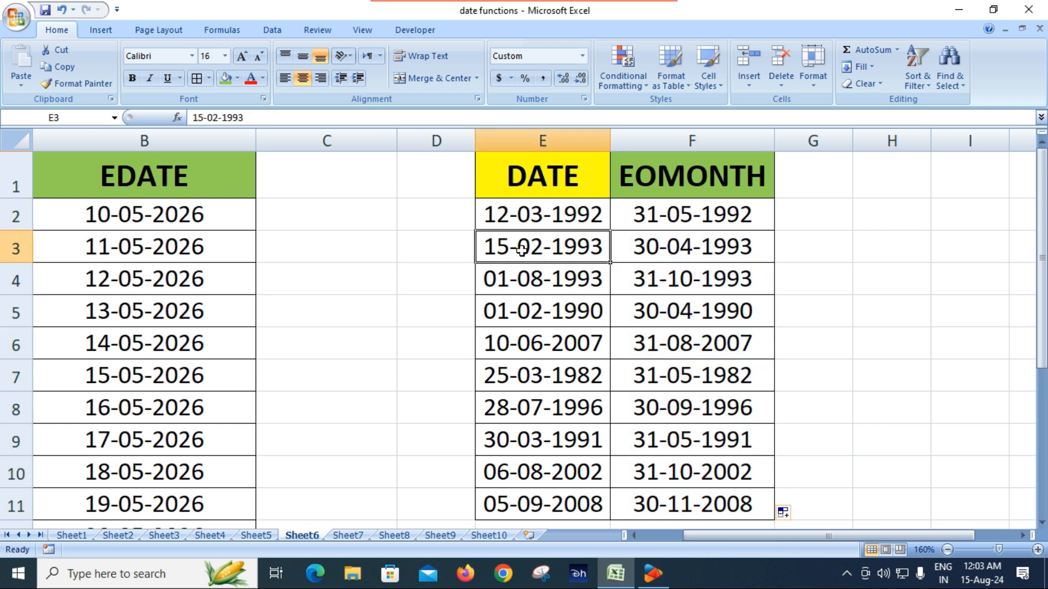
Step: Compare the dates in E2 to E5 with their two-month EOMONTH results and formulas in F2 to F5
left_click(552, 216)
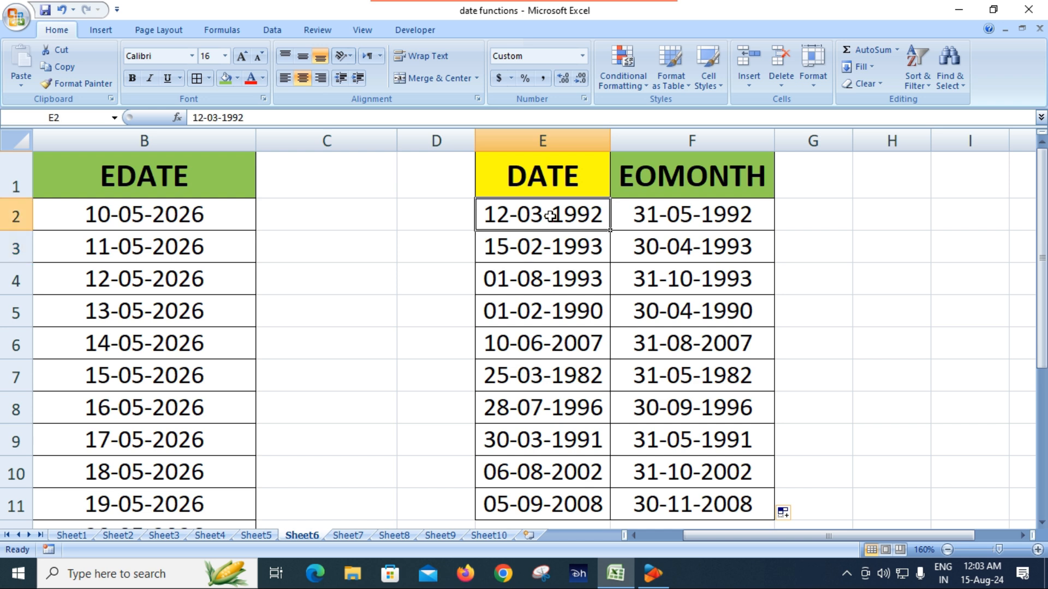
left_click(701, 220)
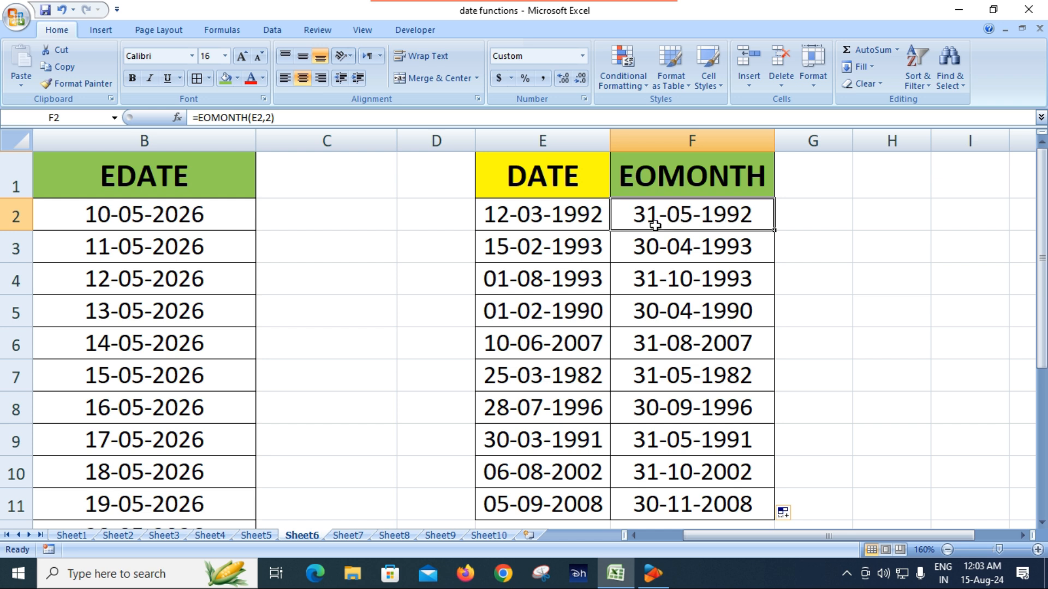
left_click(565, 252)
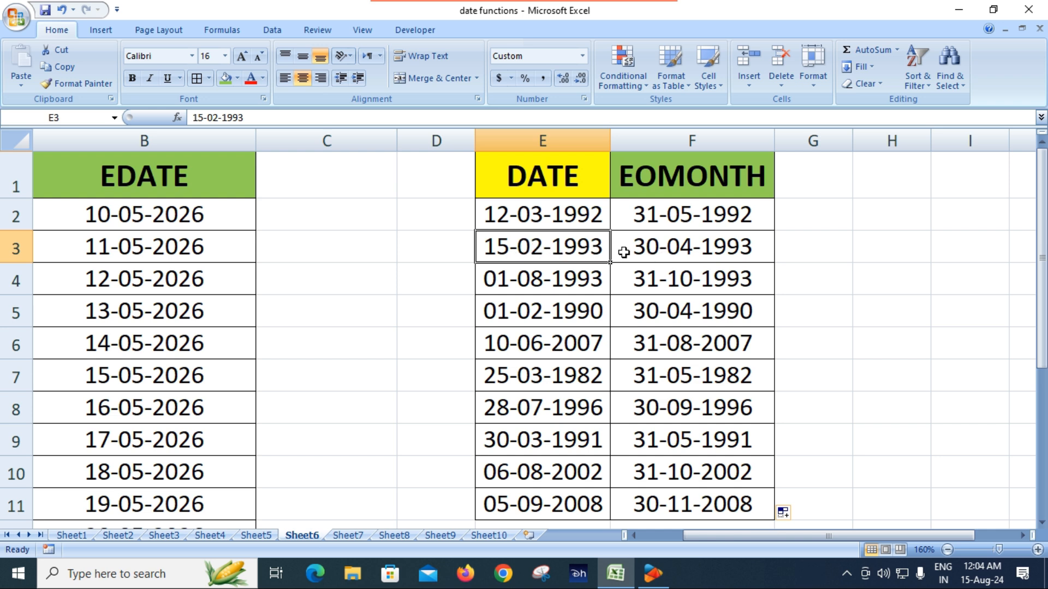
left_click(678, 251)
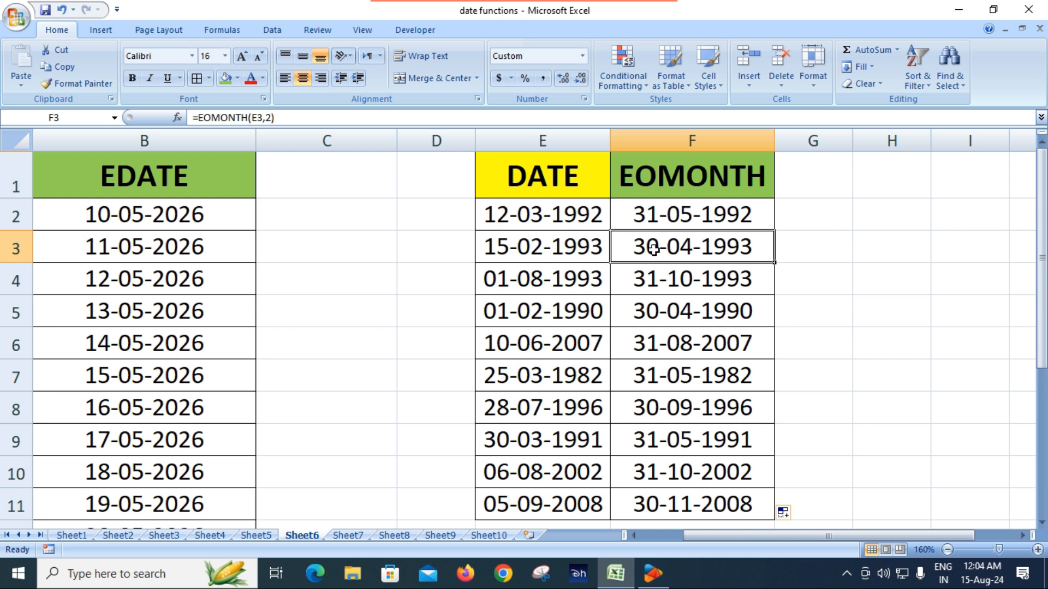
left_click(714, 279)
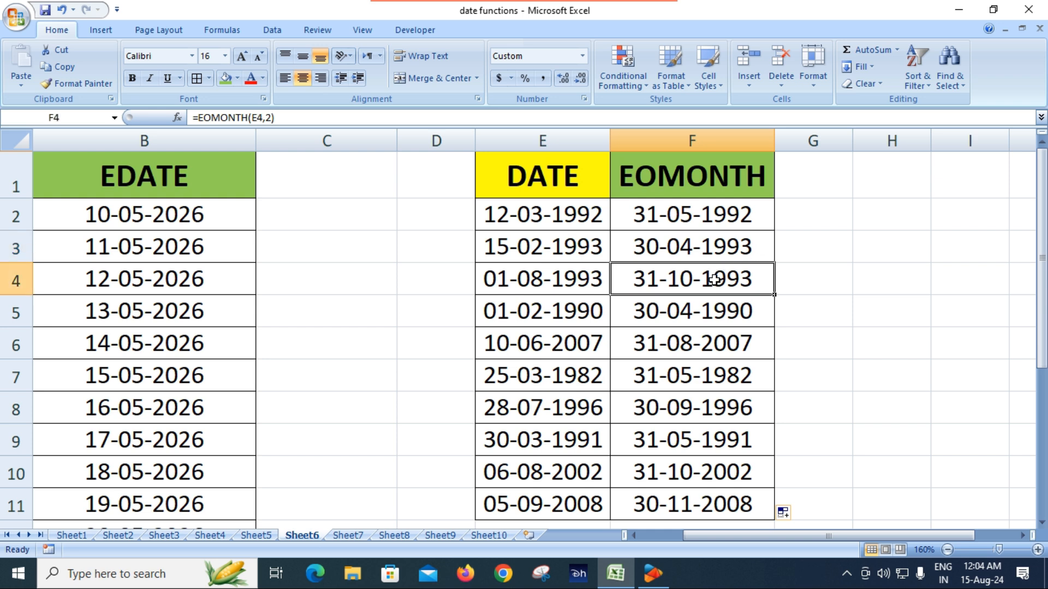
left_click(543, 283)
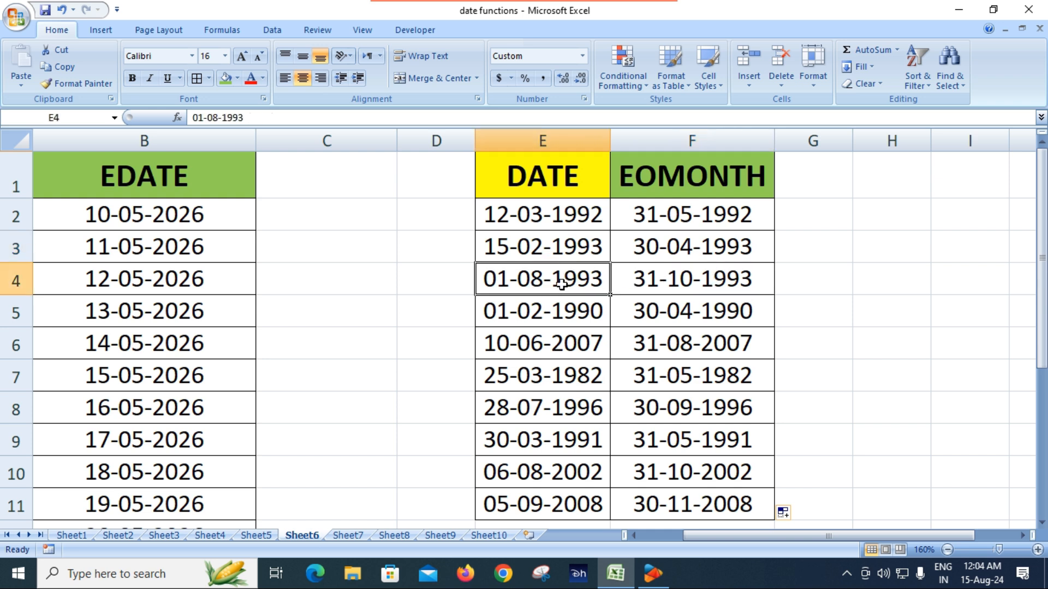
left_click(707, 277)
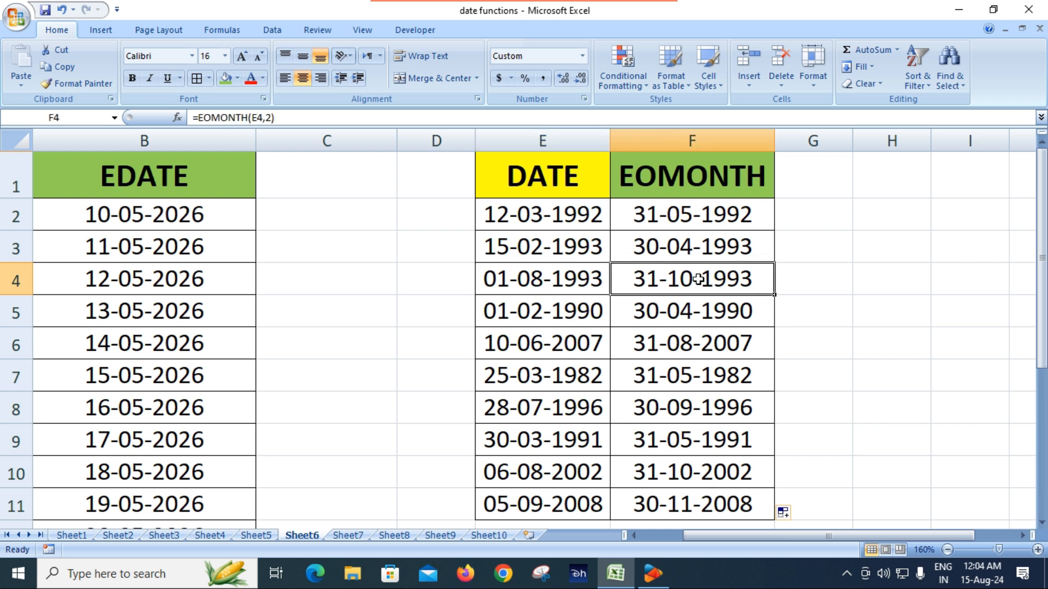
left_click(533, 315)
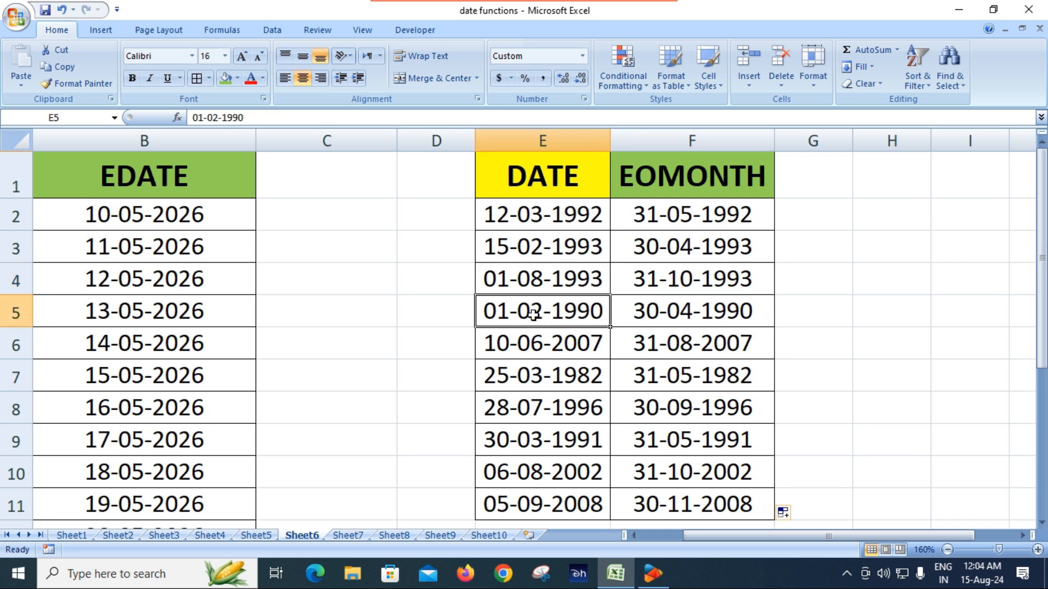
left_click(686, 312)
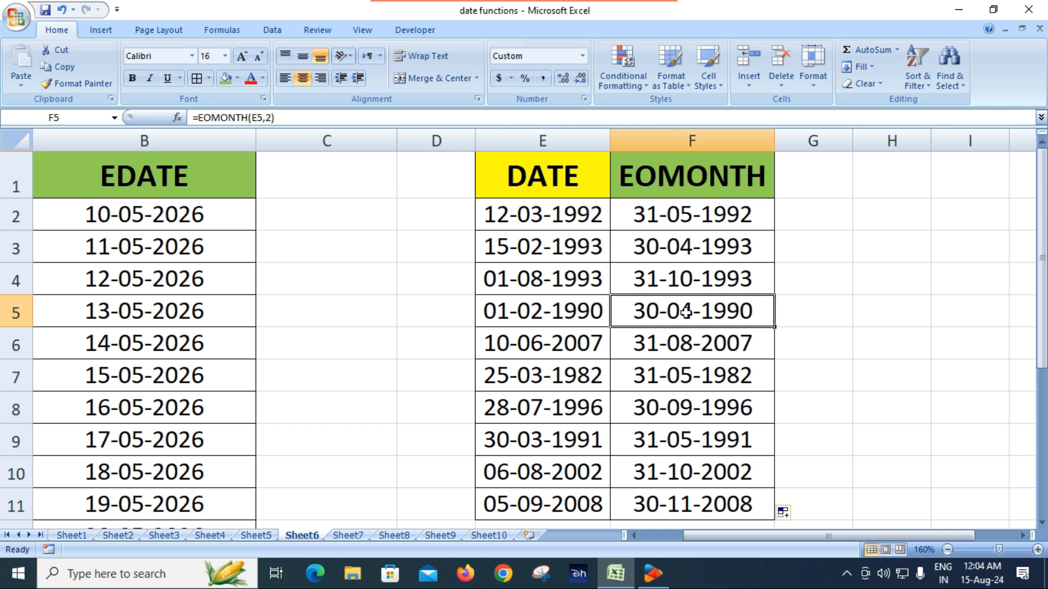
scroll(721, 310, "down", 1)
scroll(721, 310, "down", 2)
scroll(722, 309, "up", 3)
Step: Open the EOMONTH formula in F2, review its months argument and leave it as it is
left_click(745, 219)
double_click(745, 219)
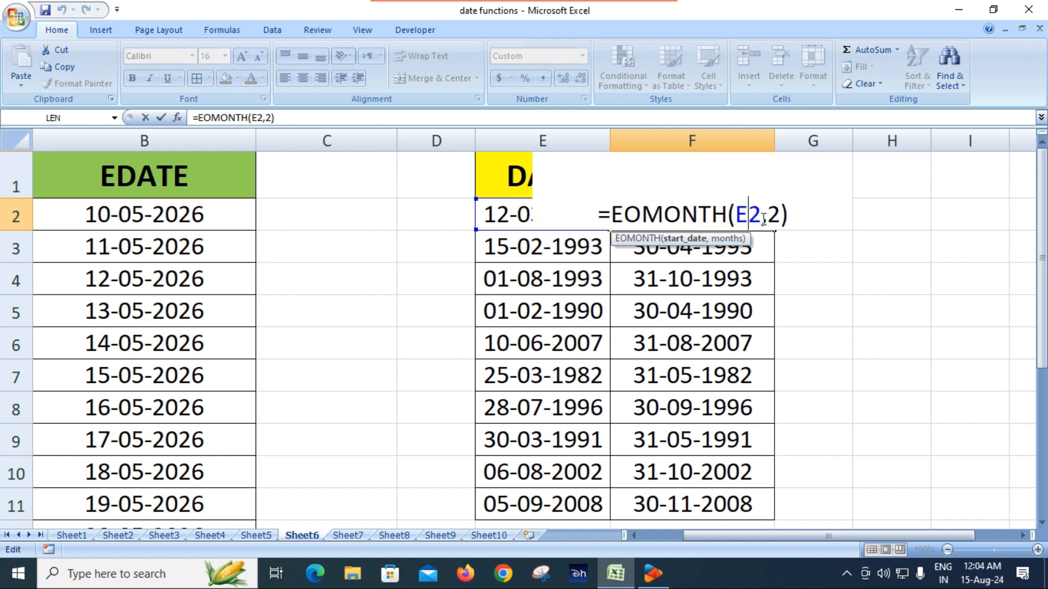
left_click(774, 215)
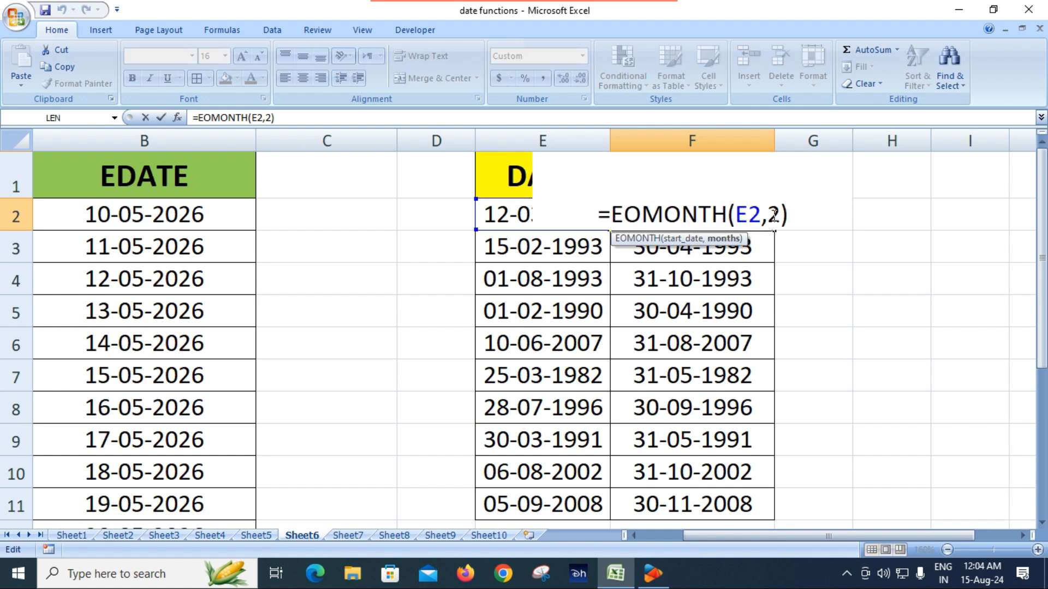
key("Return")
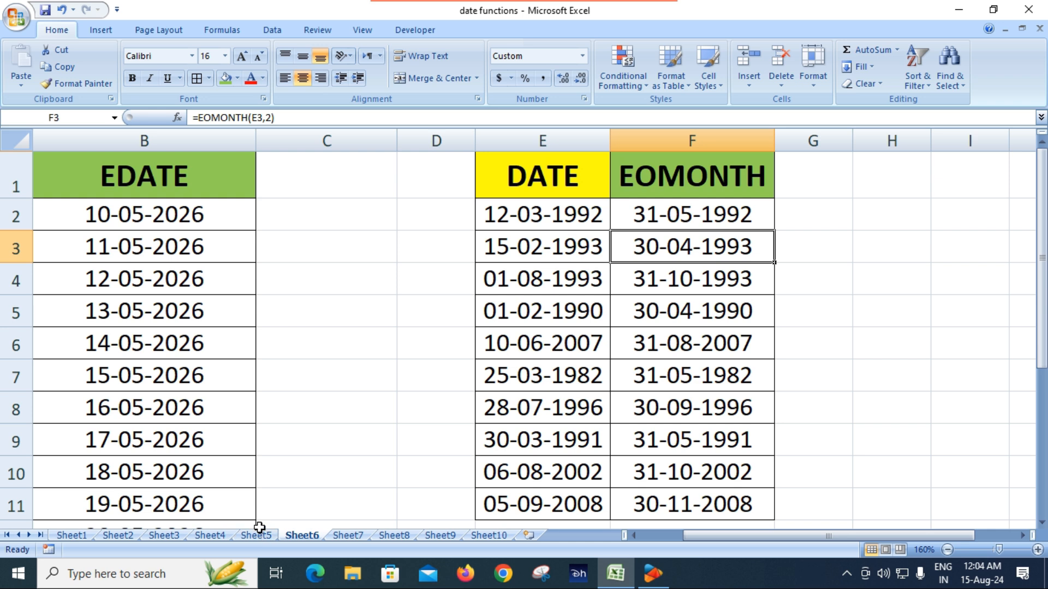
Step: Set the months argument of the EOMONTH formula in F2 to 0 and fill the formula down through F11
double_click(678, 216)
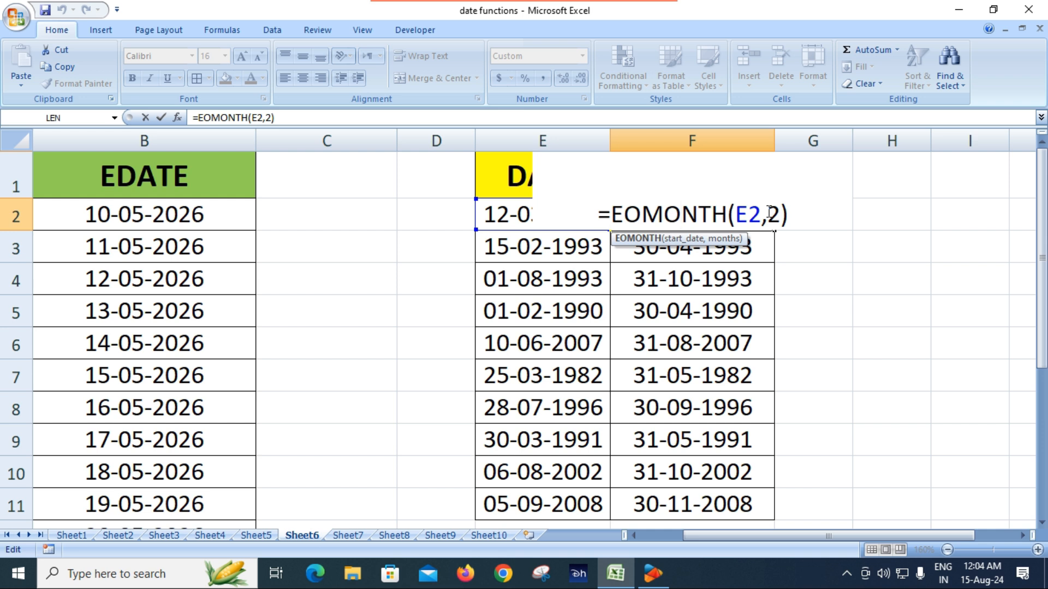
key("Delete")
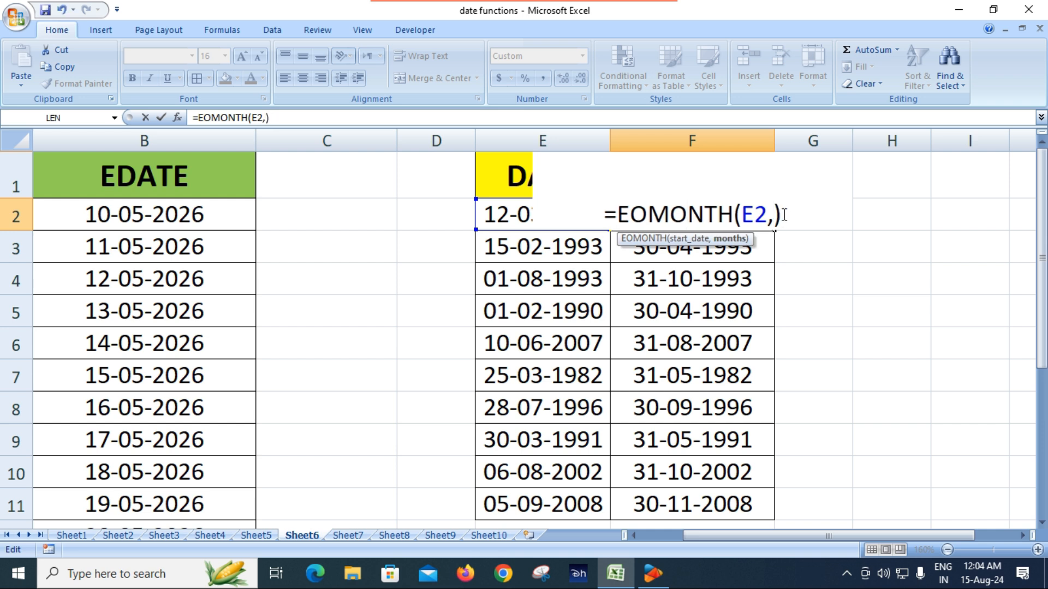
key("Return")
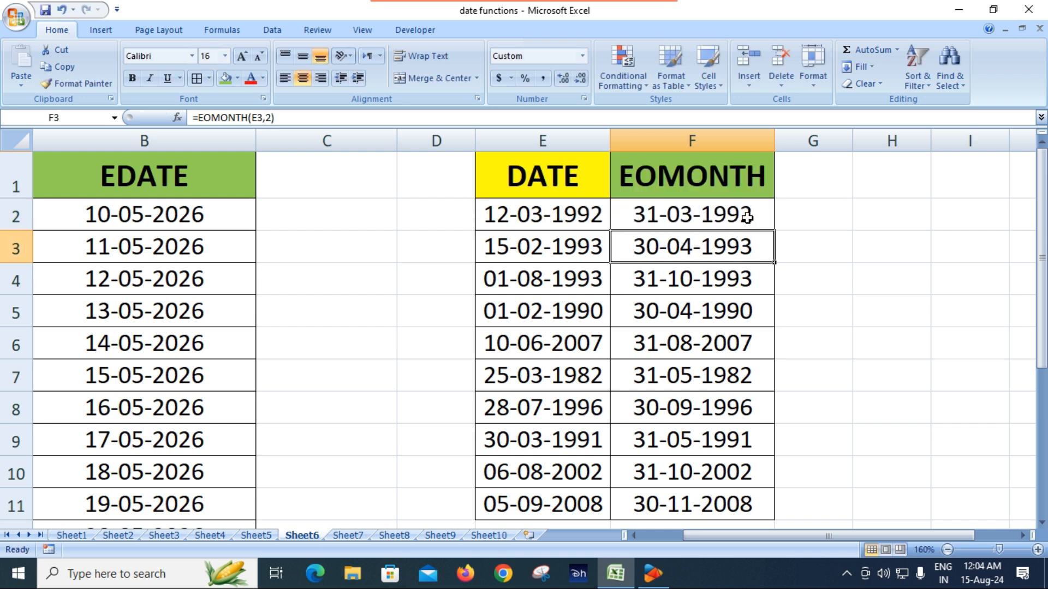
left_click(747, 217)
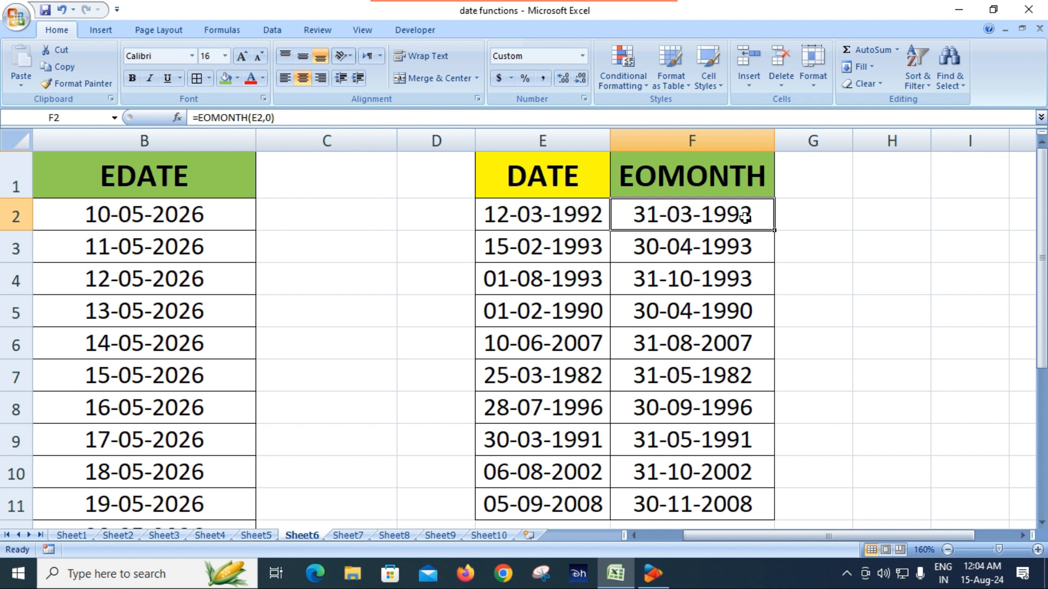
double_click(775, 231)
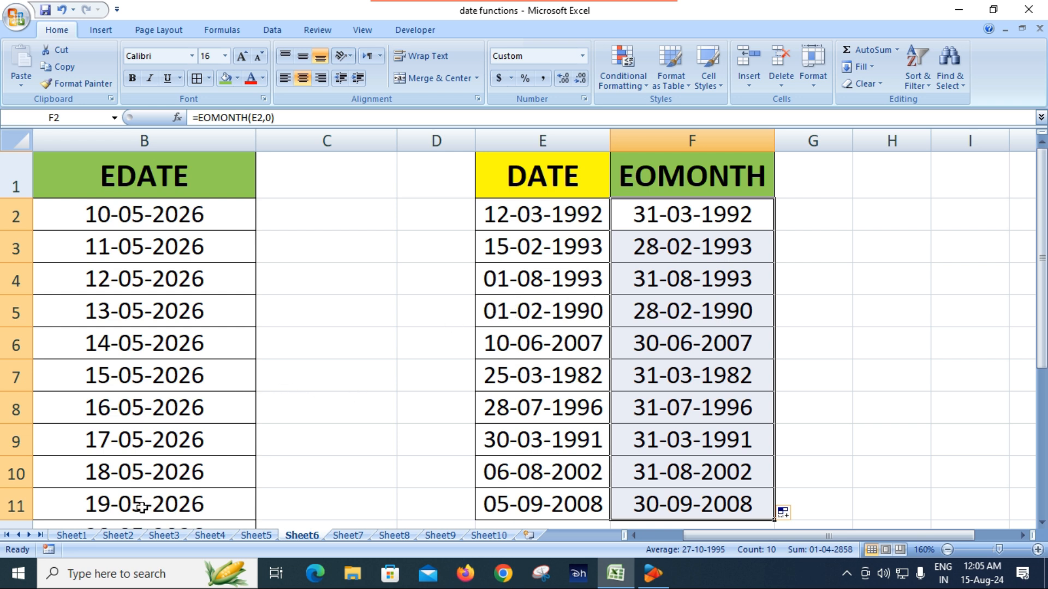
Step: Mark EOMONTH as covered in the Sheet1 function list with the green fill and select NETWORKDAYS
left_click(74, 536)
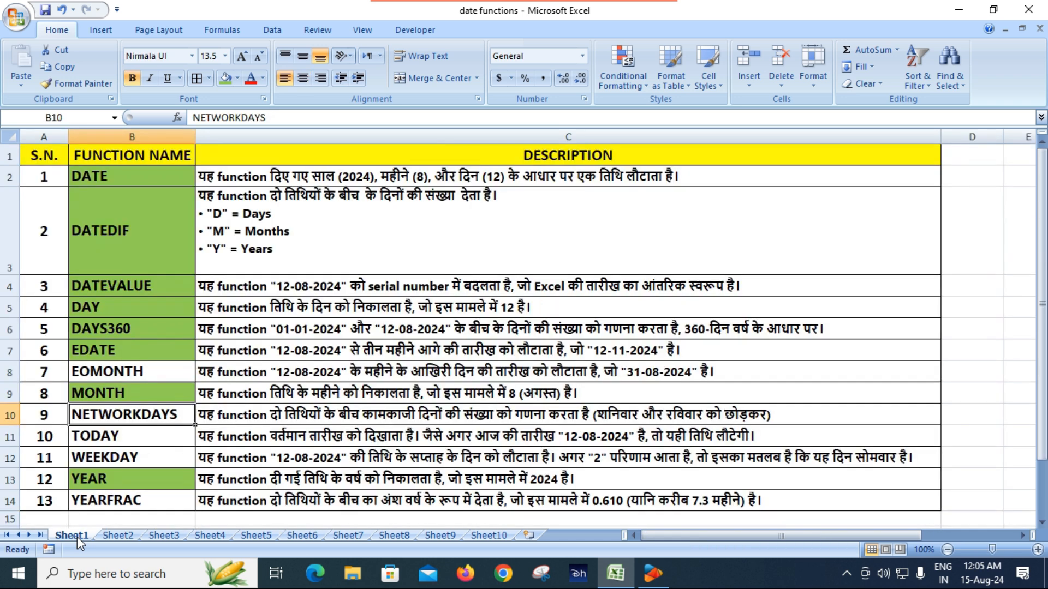
left_click(120, 376)
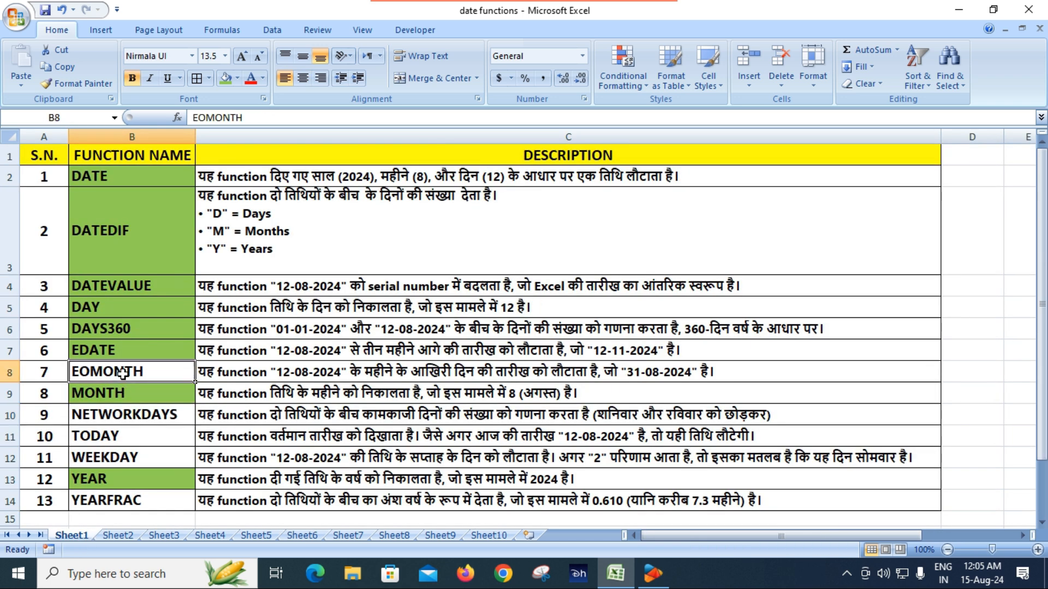
left_click(225, 77)
left_click(128, 418)
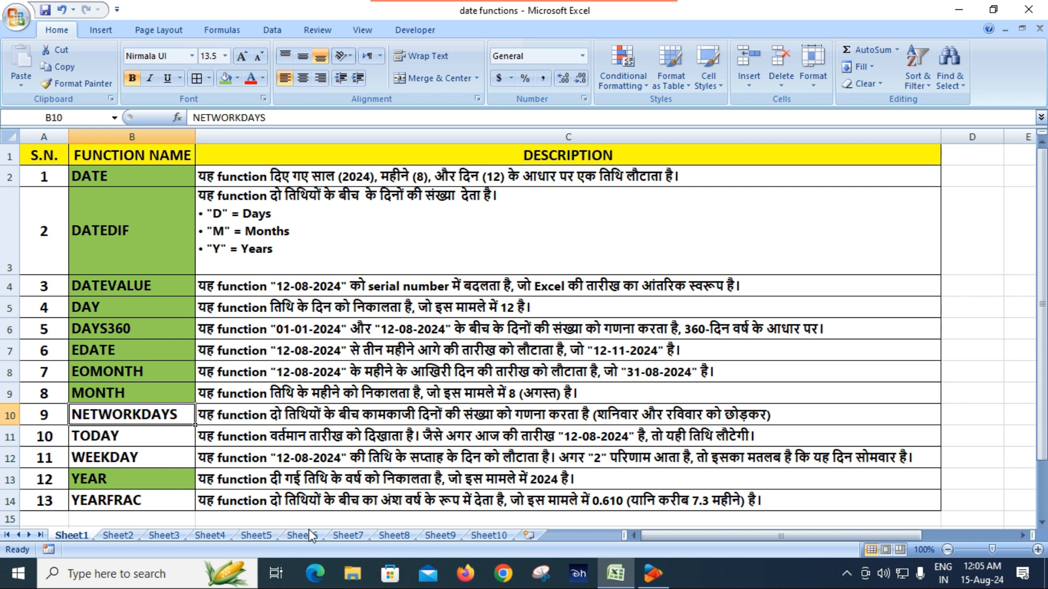
Step: Go to Sheet7 and examine the start date, end date and NETWORKDAYS formula in row 2
left_click(349, 536)
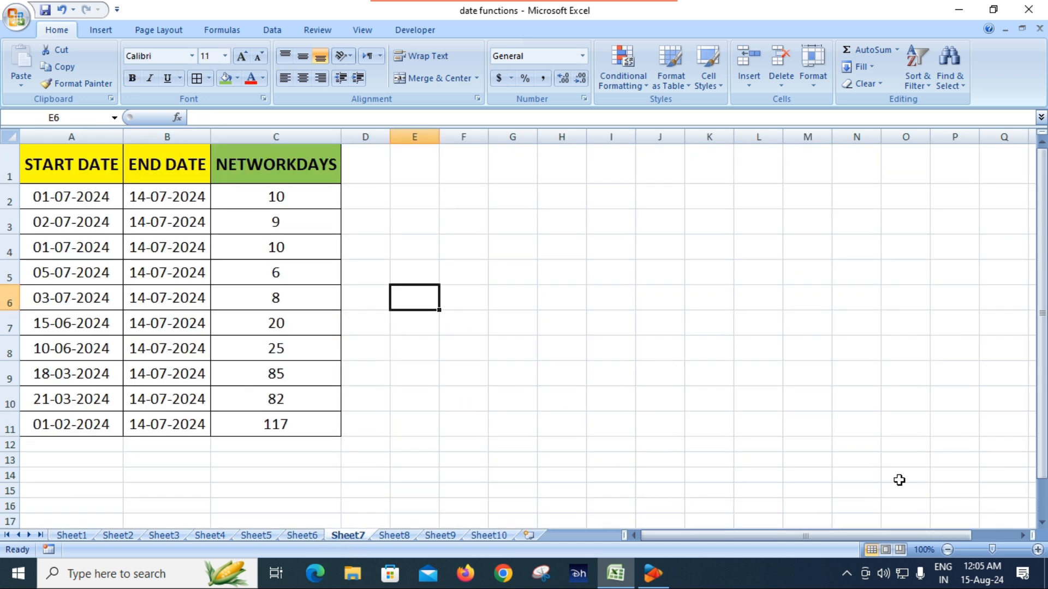
left_click(1038, 550)
left_click(1038, 549)
left_click(1038, 549)
left_click(1038, 550)
left_click(1037, 550)
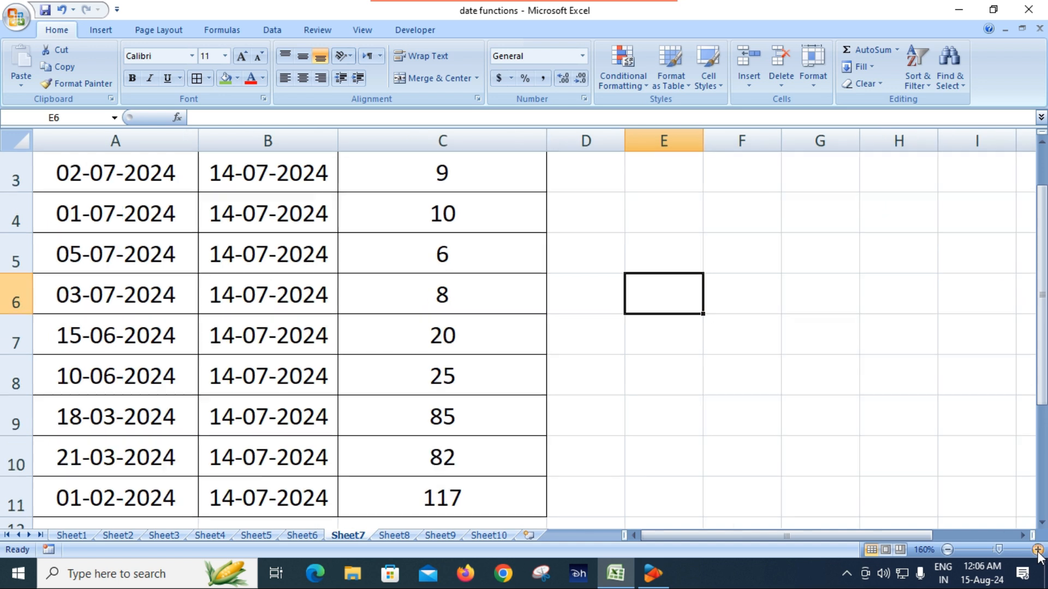
scroll(510, 429, "up", 1)
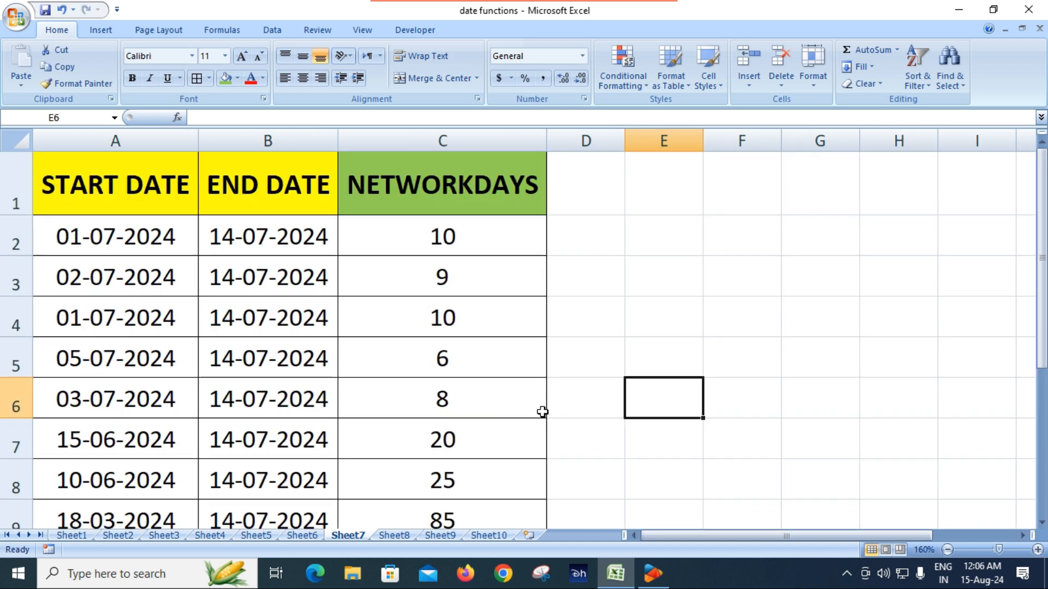
left_click(597, 320)
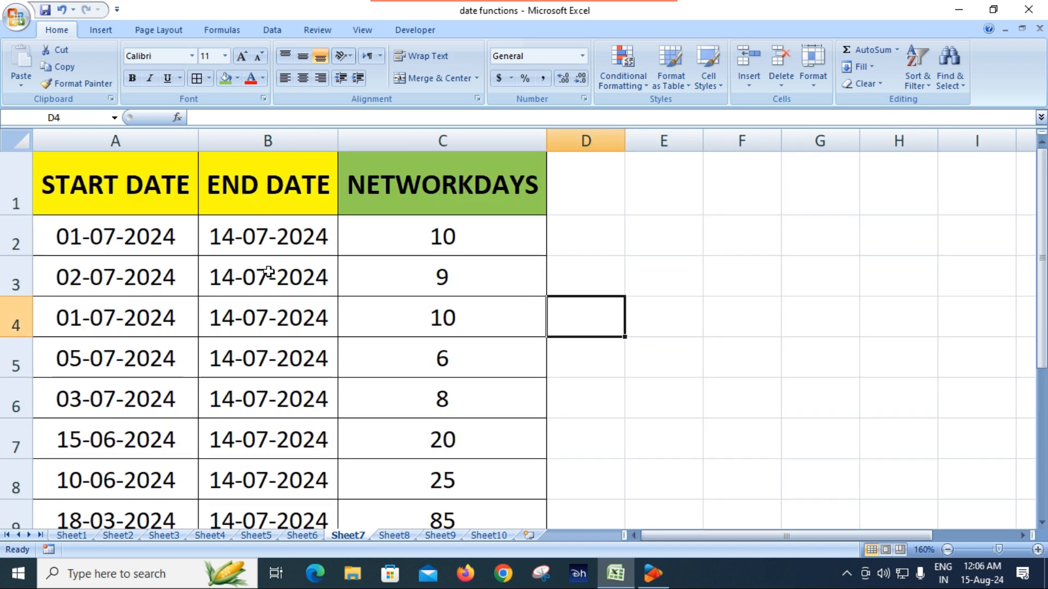
left_click(93, 235)
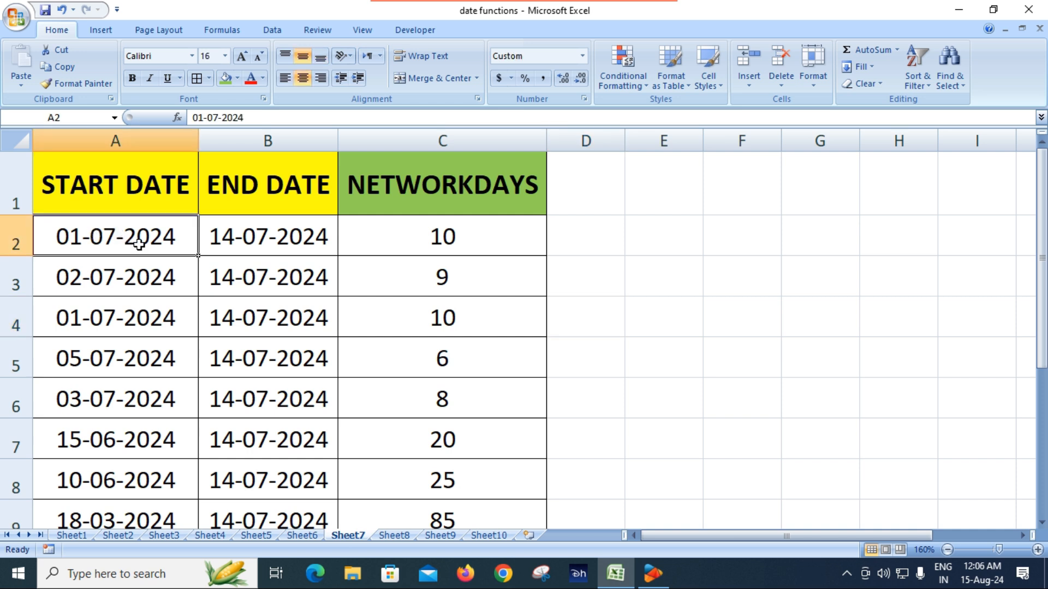
left_click(250, 240)
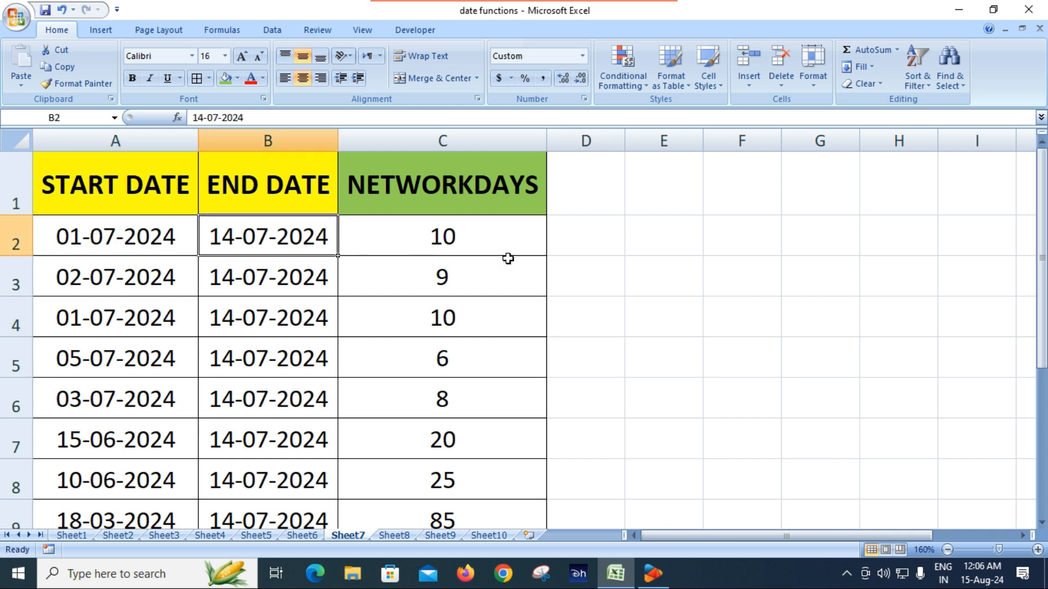
left_click(121, 243)
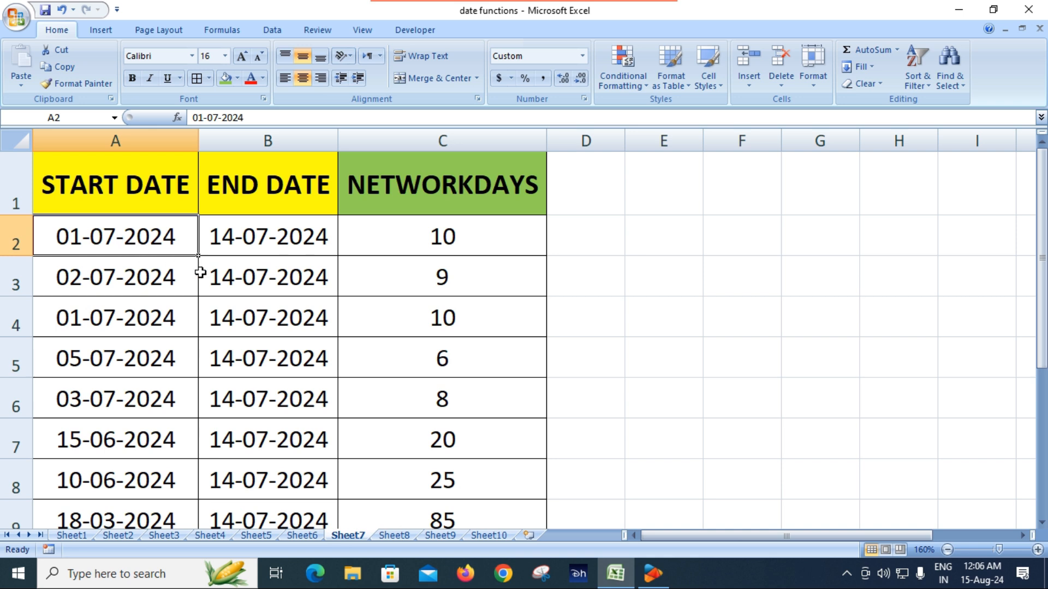
left_click(263, 241)
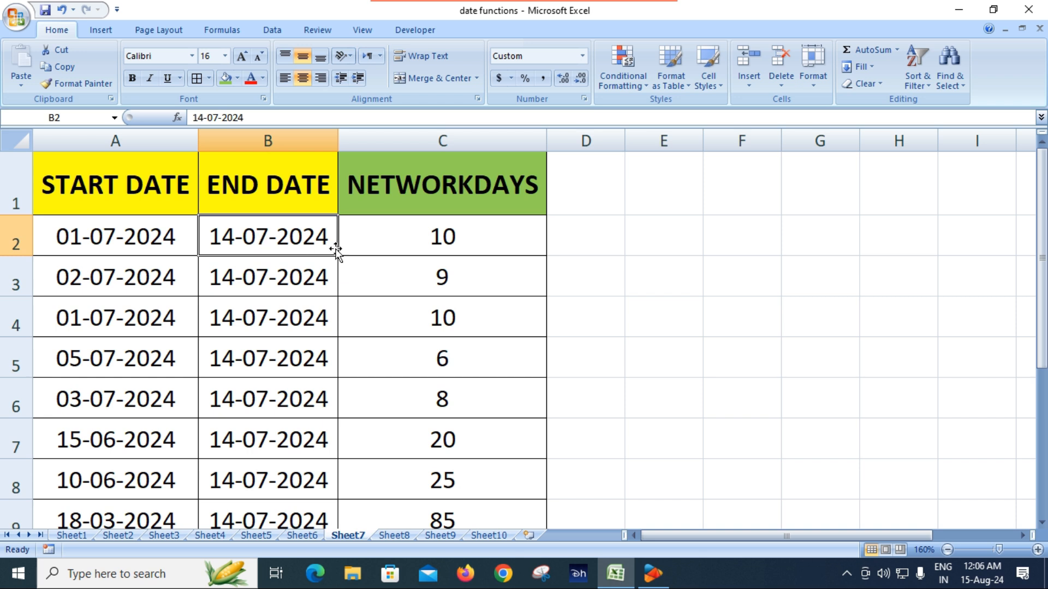
left_click(427, 244)
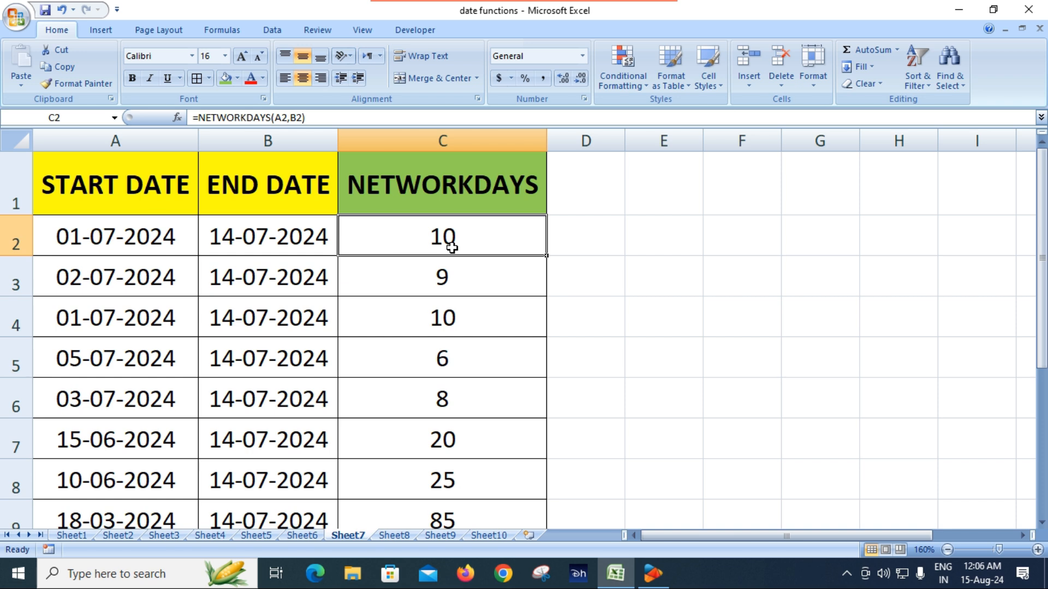
Step: Clear the existing NETWORKDAYS formulas from C2 through C11
left_click_drag(452, 248, 463, 467)
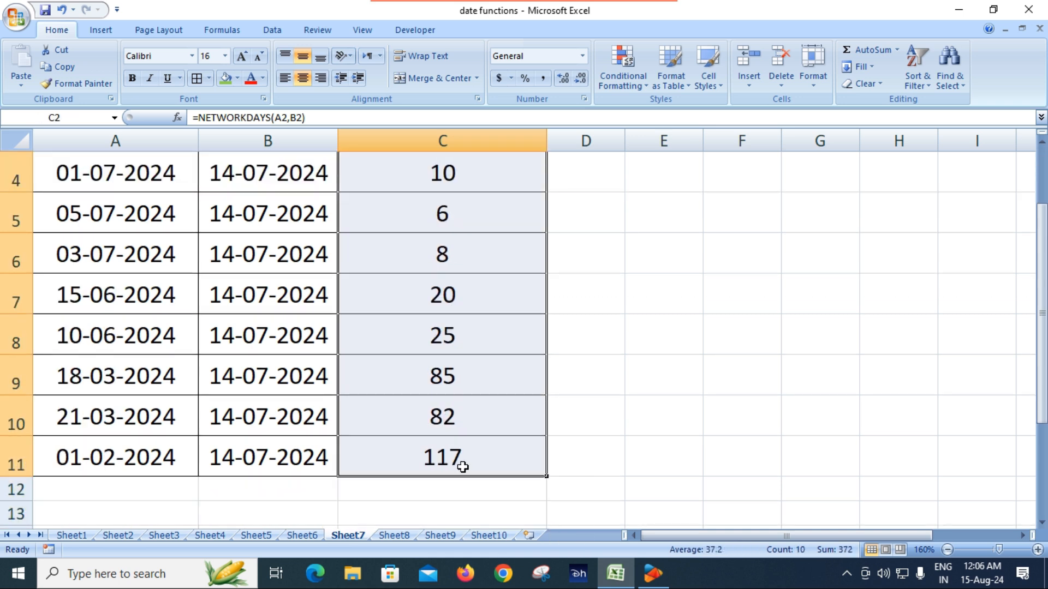
key("Delete")
Step: Enter the formula =NETWORKDAYS(A2,B2) in C2 to count the working days between the start and end dates
left_click(433, 246)
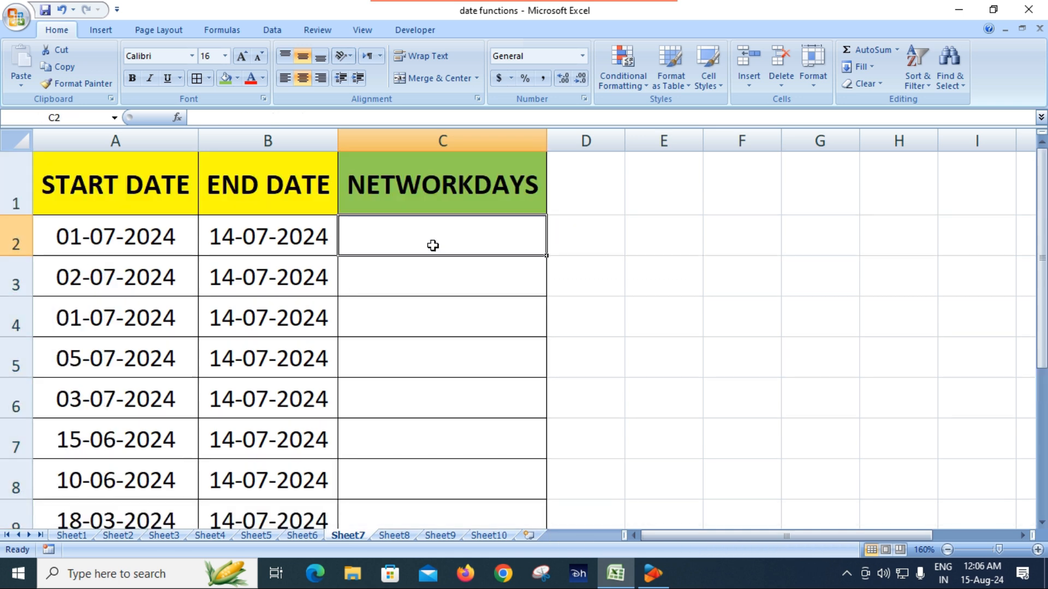
left_click(1037, 550)
left_click(1038, 550)
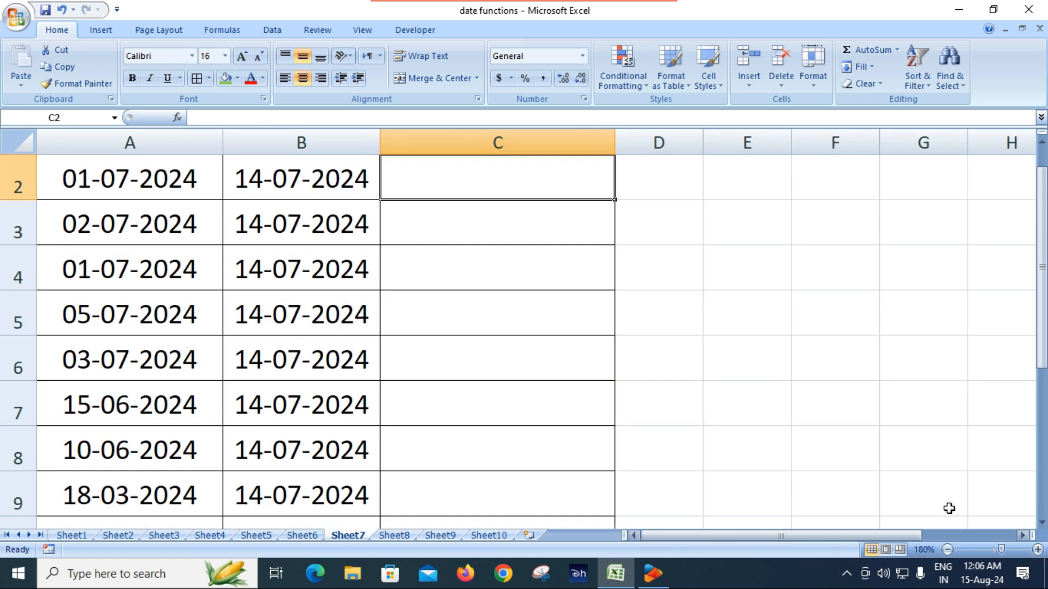
scroll(568, 355, "up", 1)
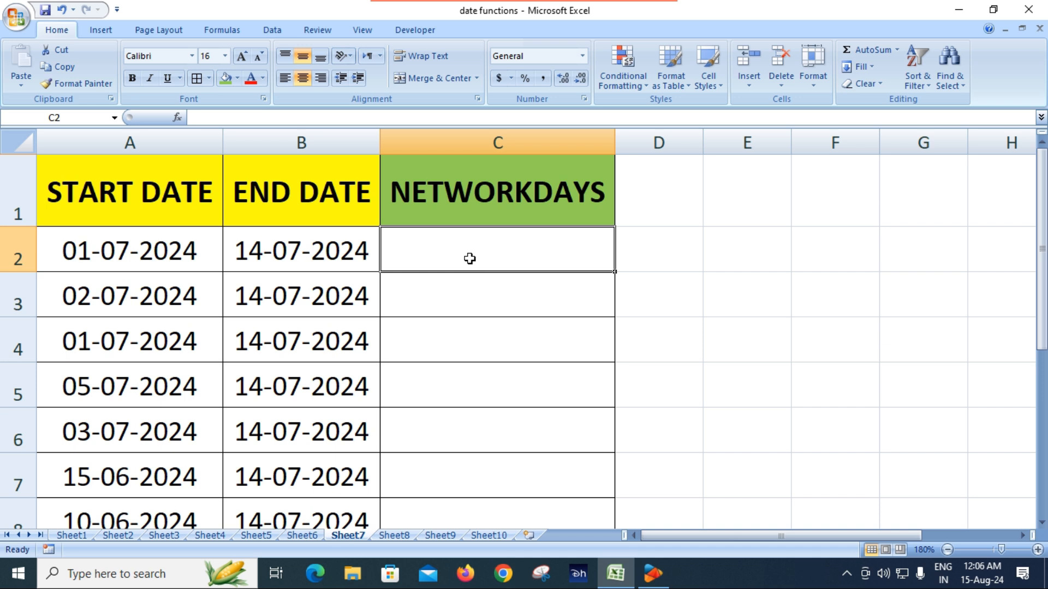
type("=")
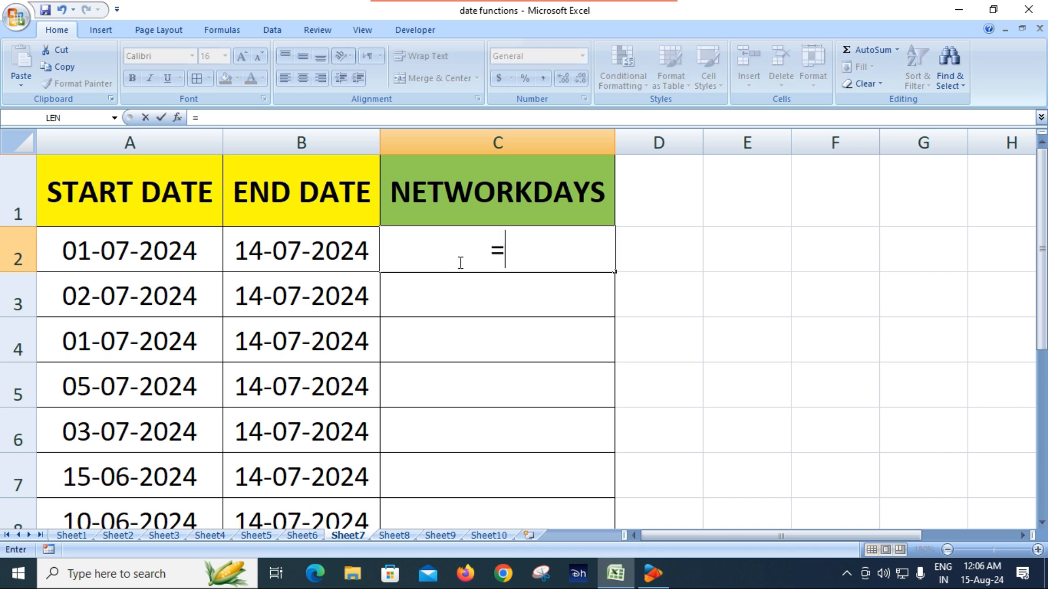
type("NET")
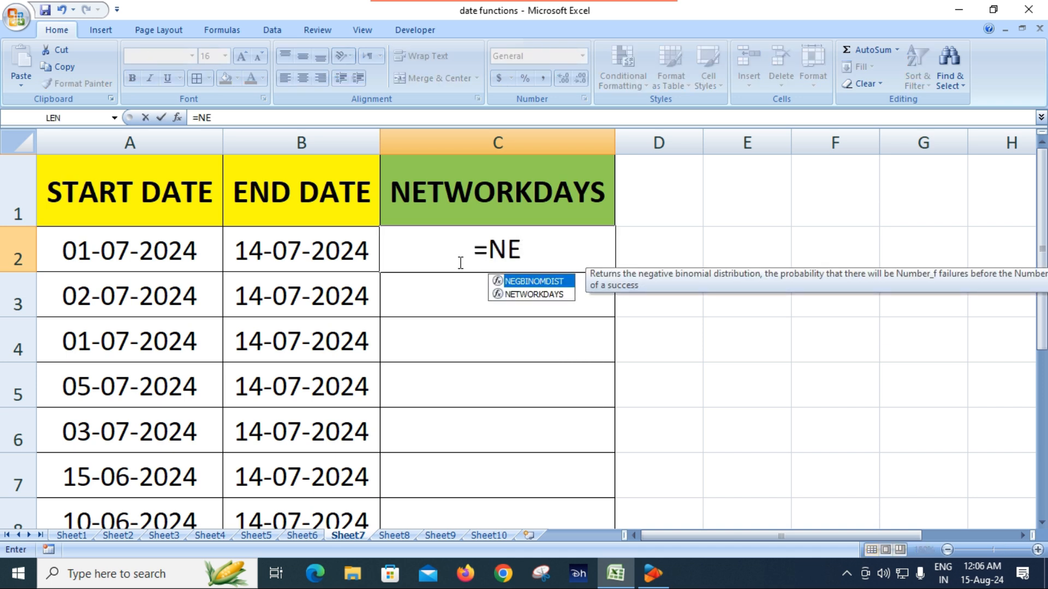
key("Tab")
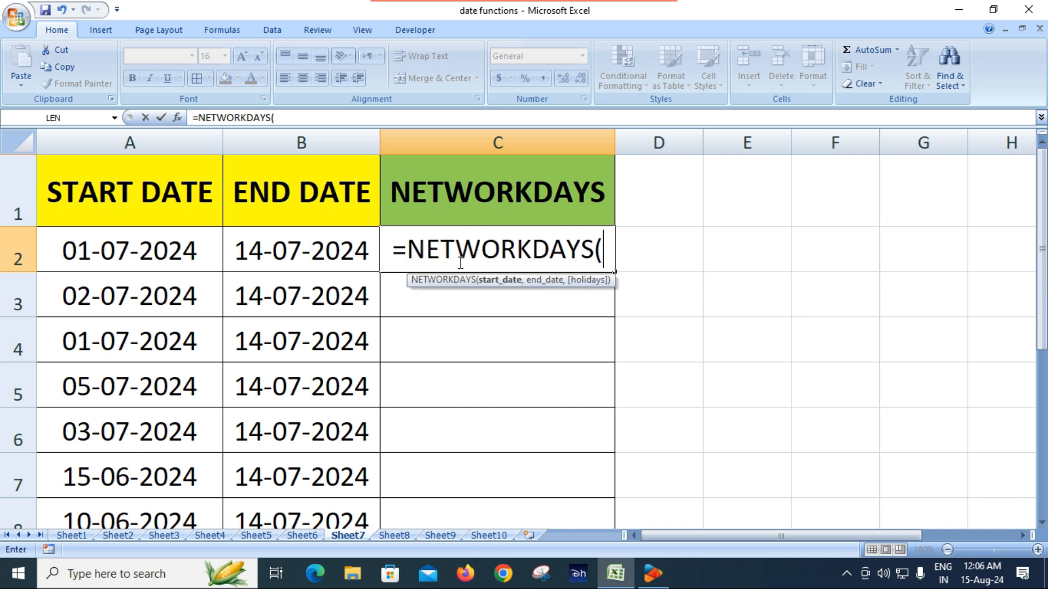
left_click(133, 255)
type(",")
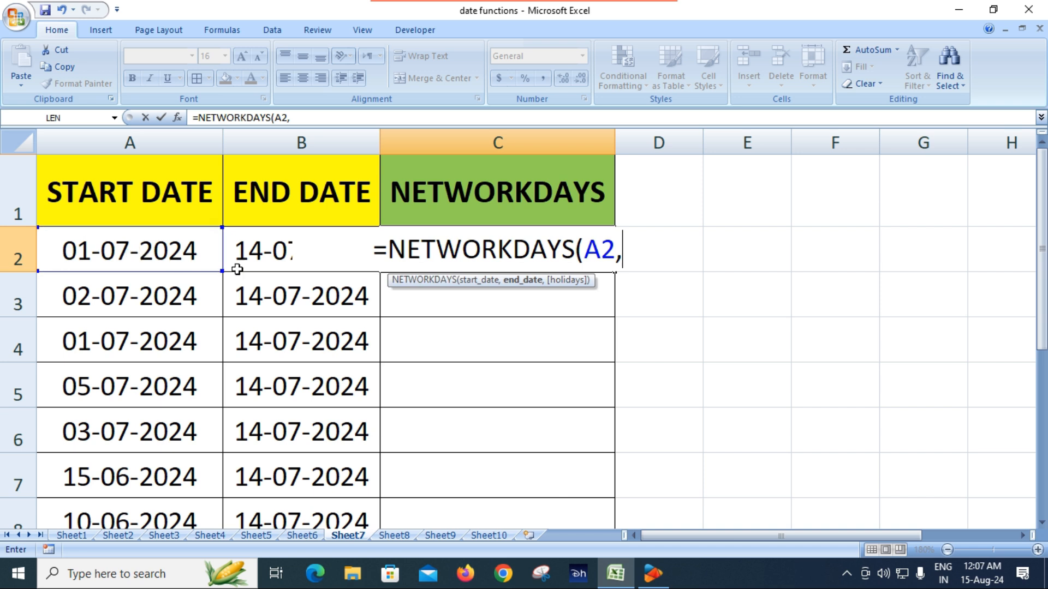
left_click(263, 257)
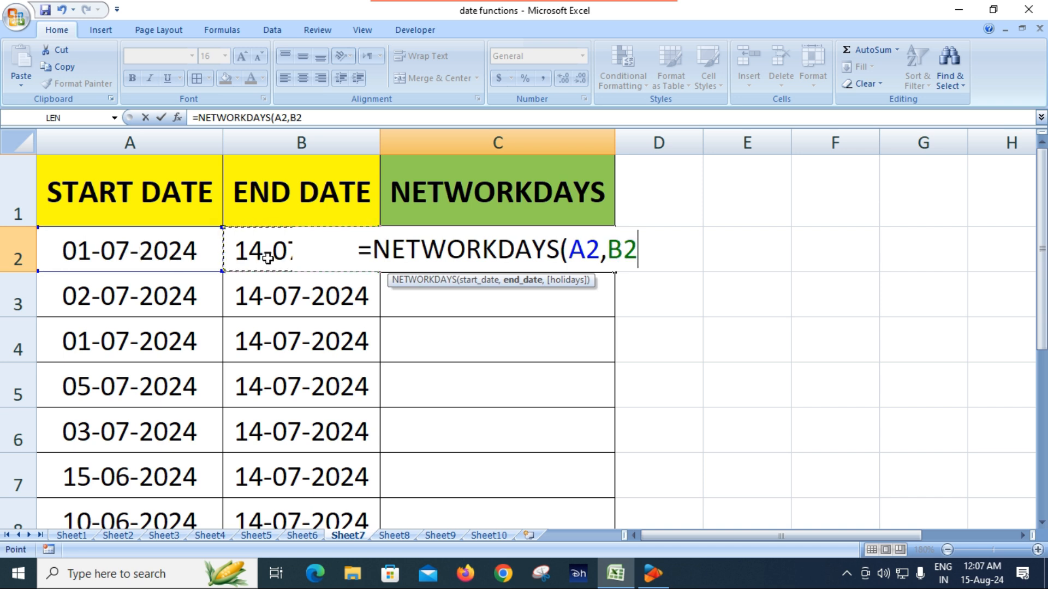
type(")")
key("Return")
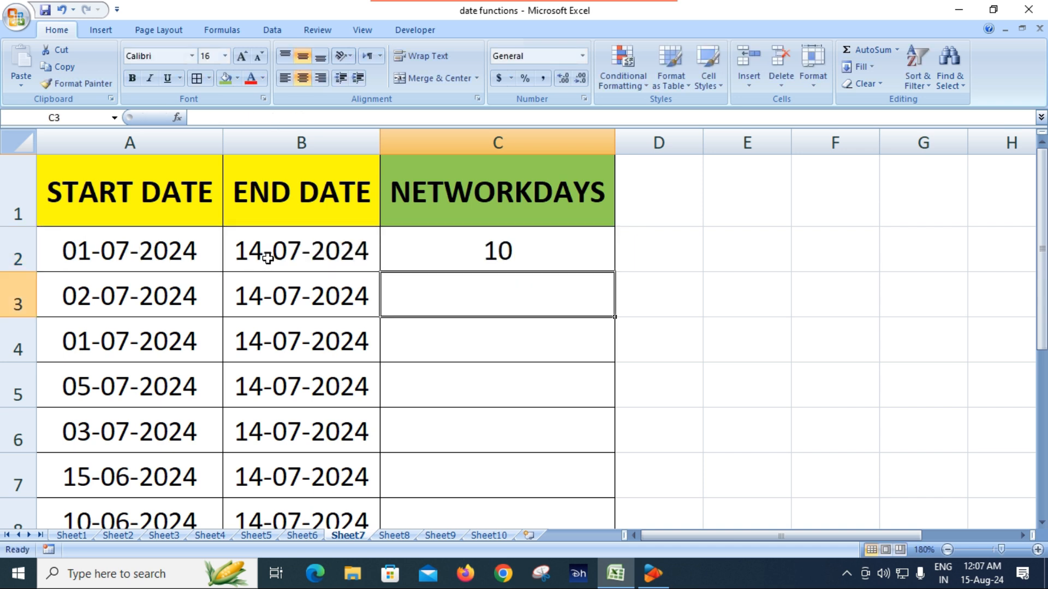
Step: Review the arguments of the NETWORKDAYS formula in C2 and check its working days against the July 2024 system calendar
double_click(475, 257)
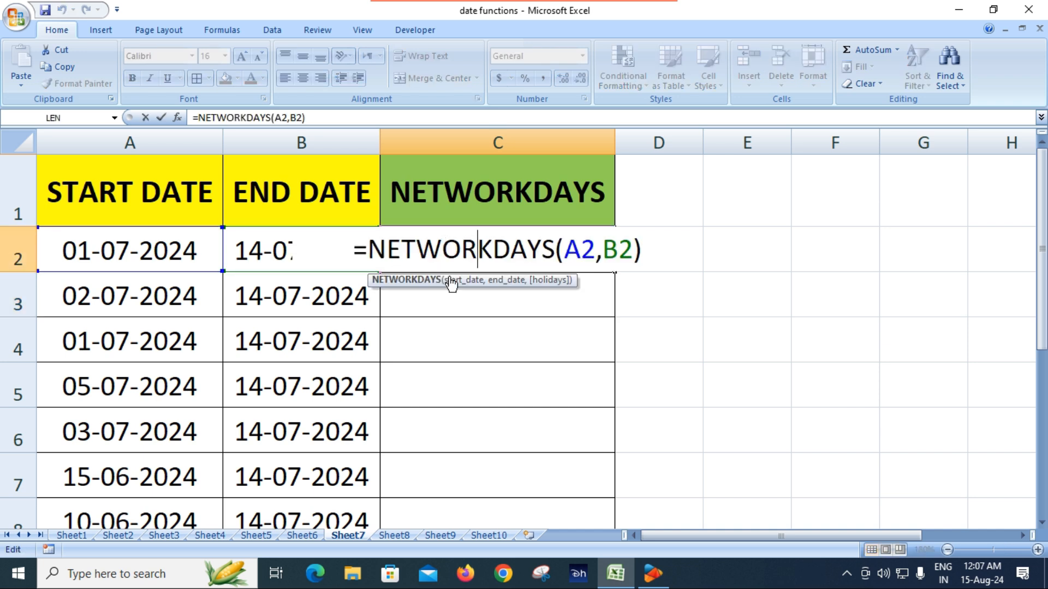
key("Return")
key("Up")
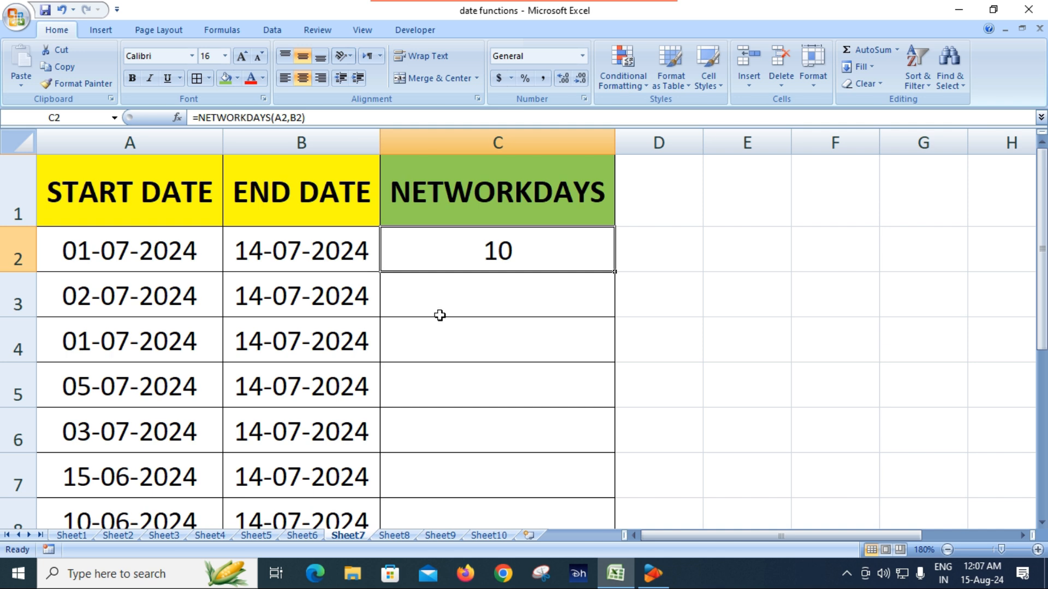
left_click(986, 582)
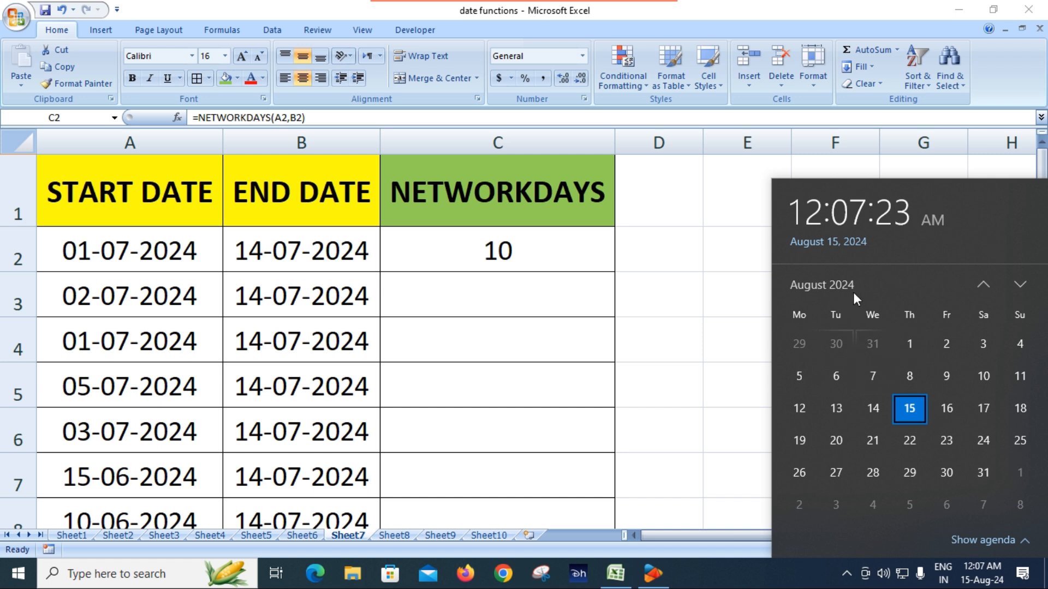
left_click(982, 285)
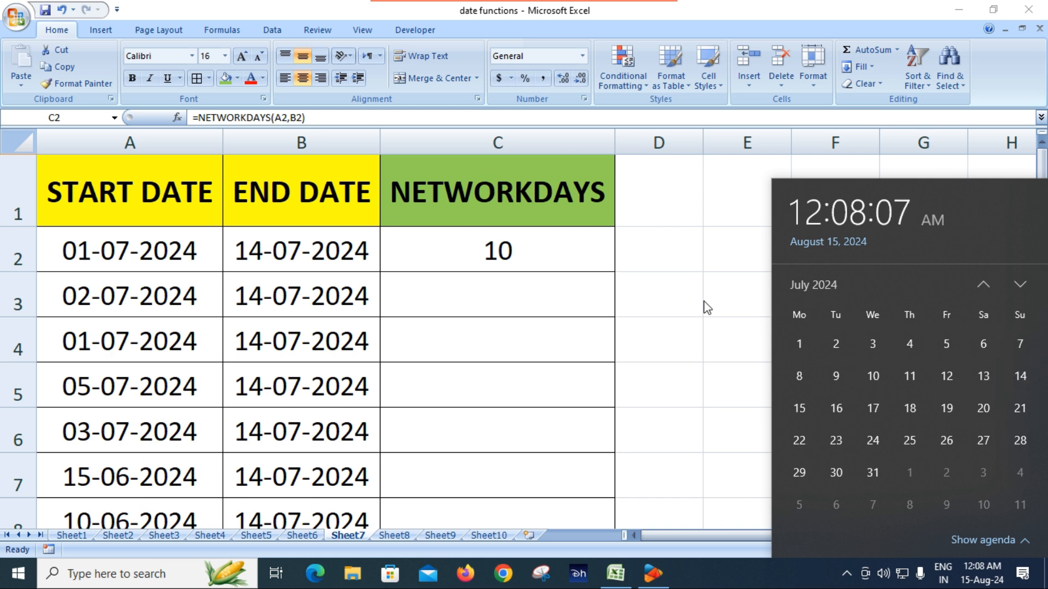
Step: Fill the NETWORKDAYS formula from C2 down through C11
left_click(516, 254)
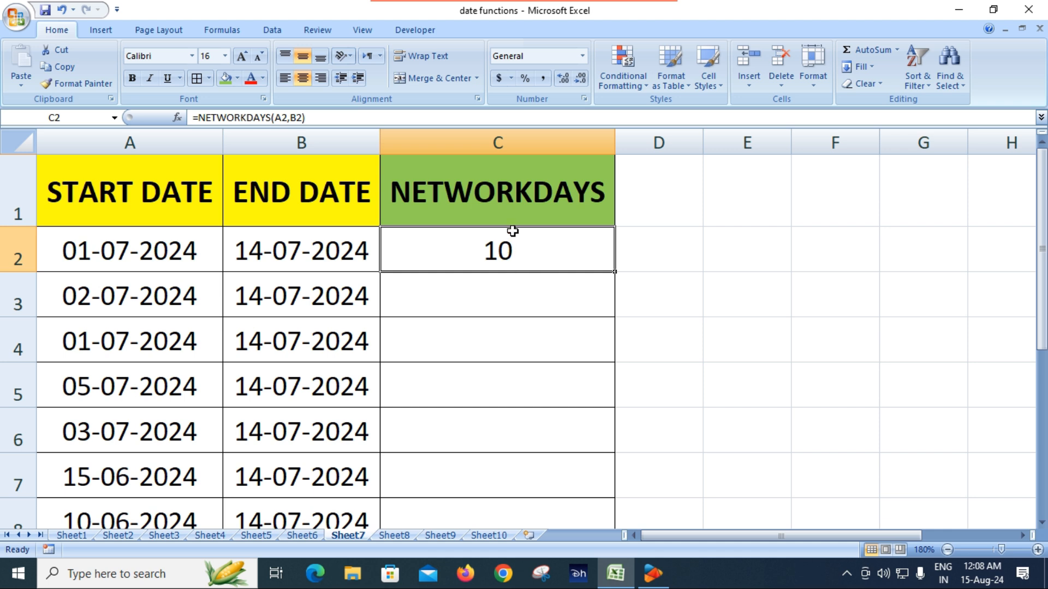
double_click(615, 275)
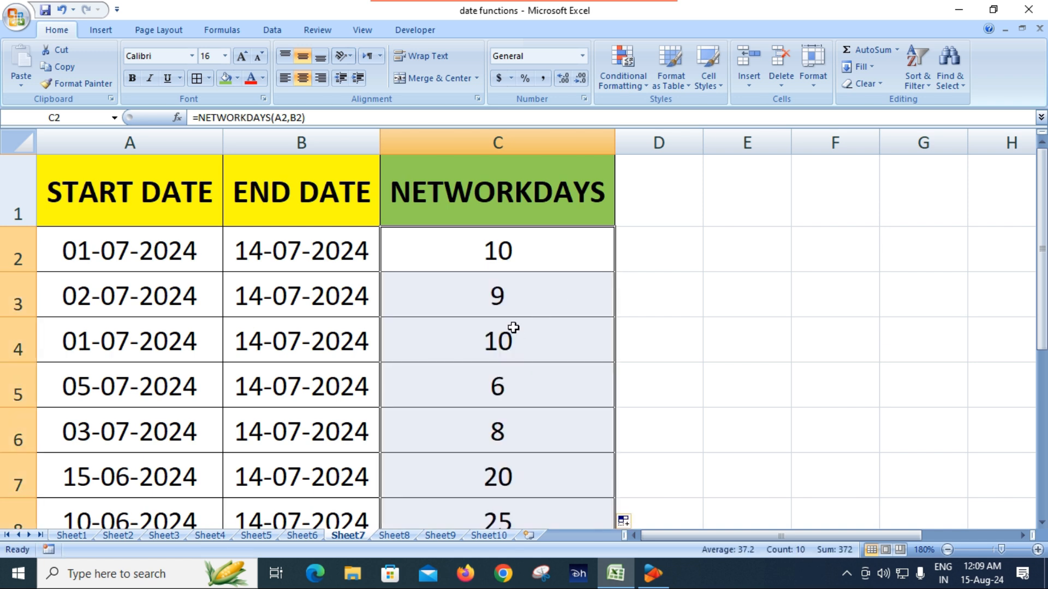
scroll(513, 327, "down", 2)
scroll(450, 335, "up", 1)
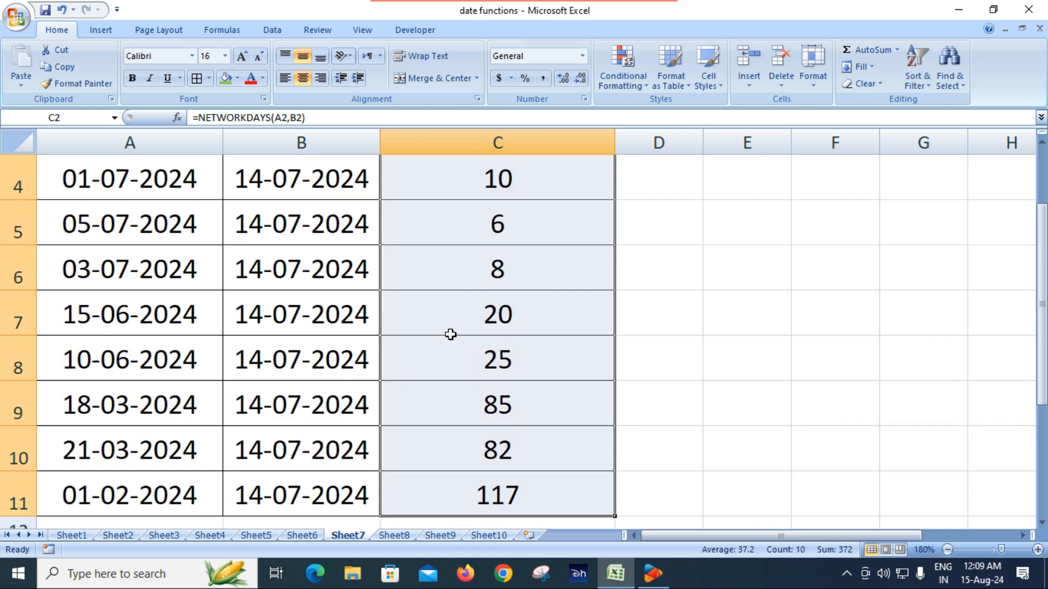
scroll(450, 335, "down", 2)
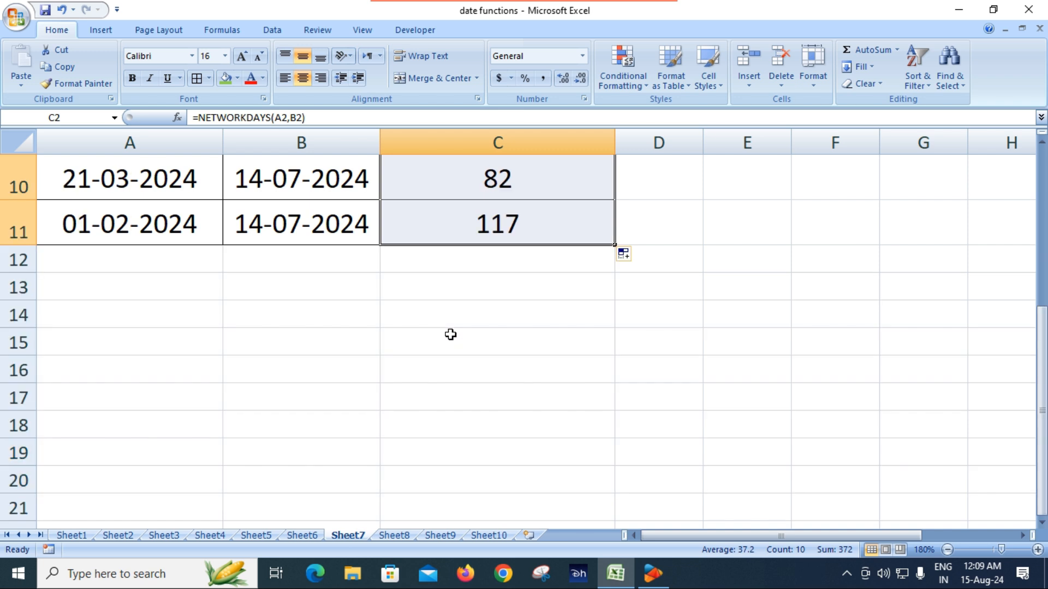
Step: Examine the start date, end date and NETWORKDAYS formula in row 11, and compare them with the rows above
left_click(509, 229)
left_click(163, 238)
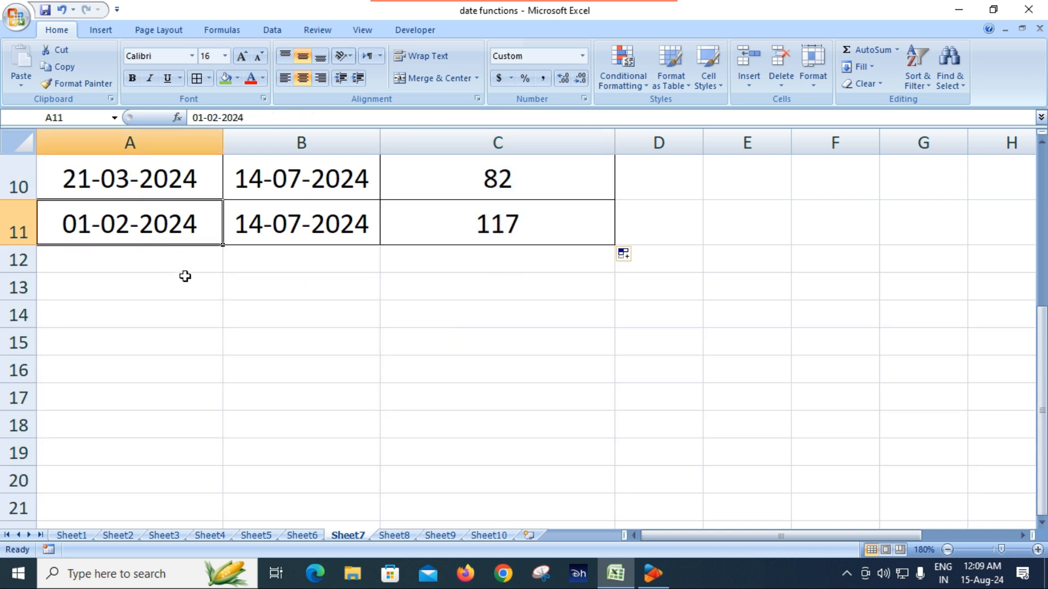
scroll(186, 289, "up", 1)
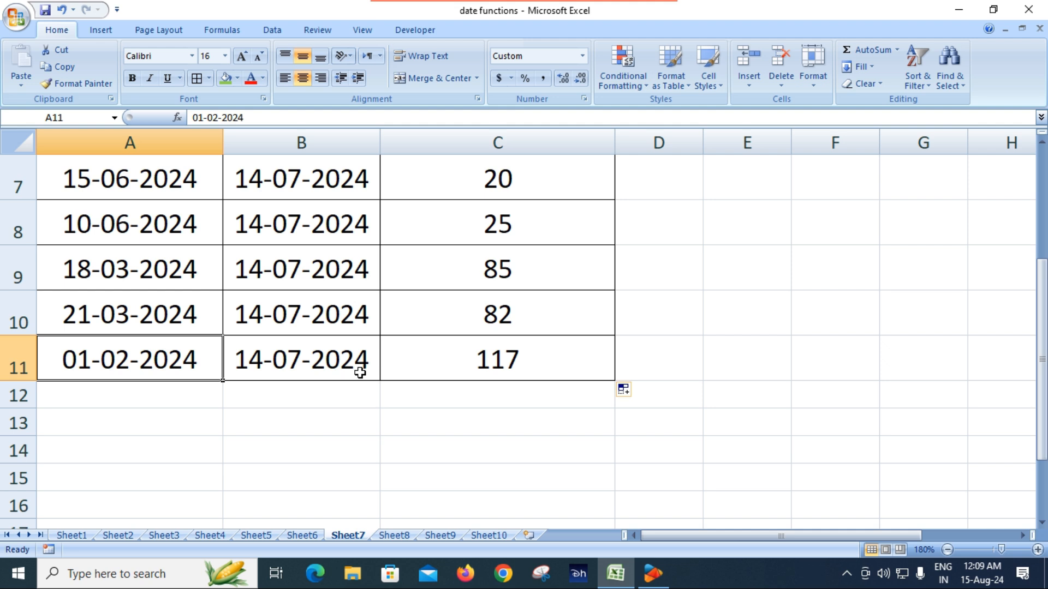
left_click(488, 362)
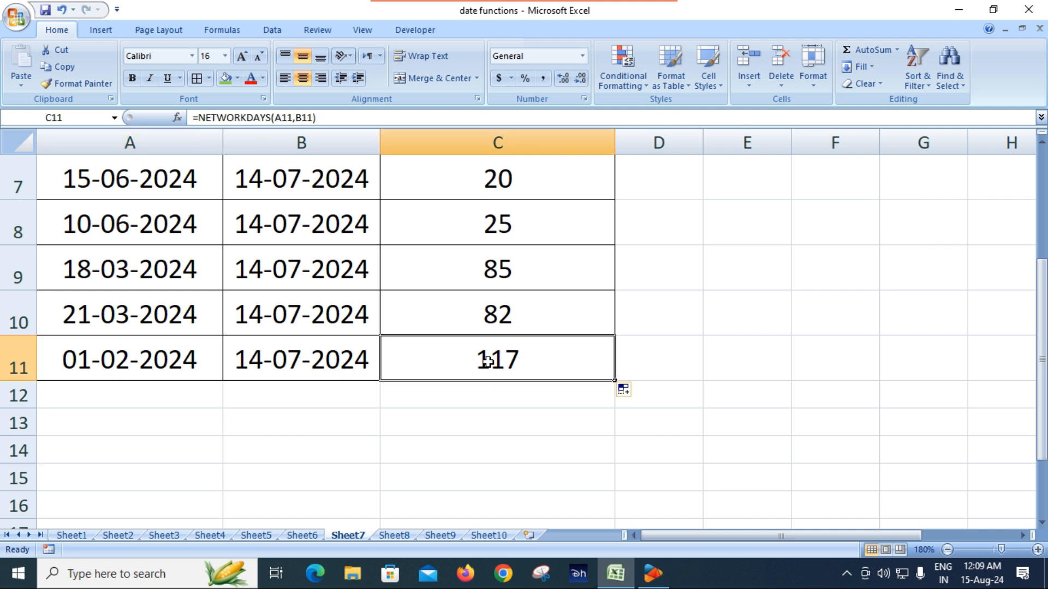
scroll(534, 384, "up", 2)
scroll(533, 383, "down", 3)
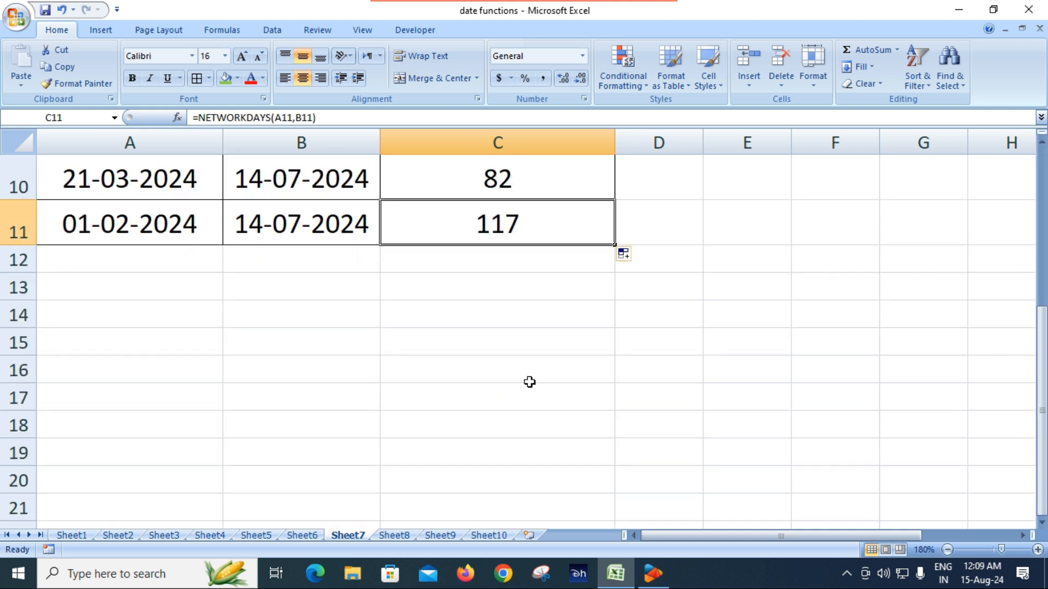
scroll(530, 382, "up", 2)
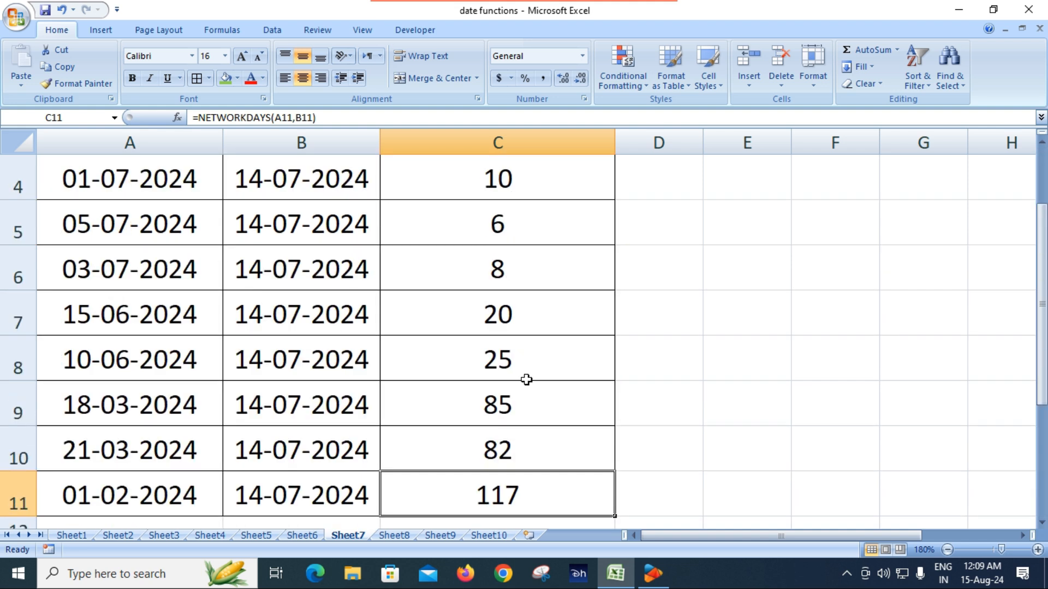
scroll(524, 382, "up", 1)
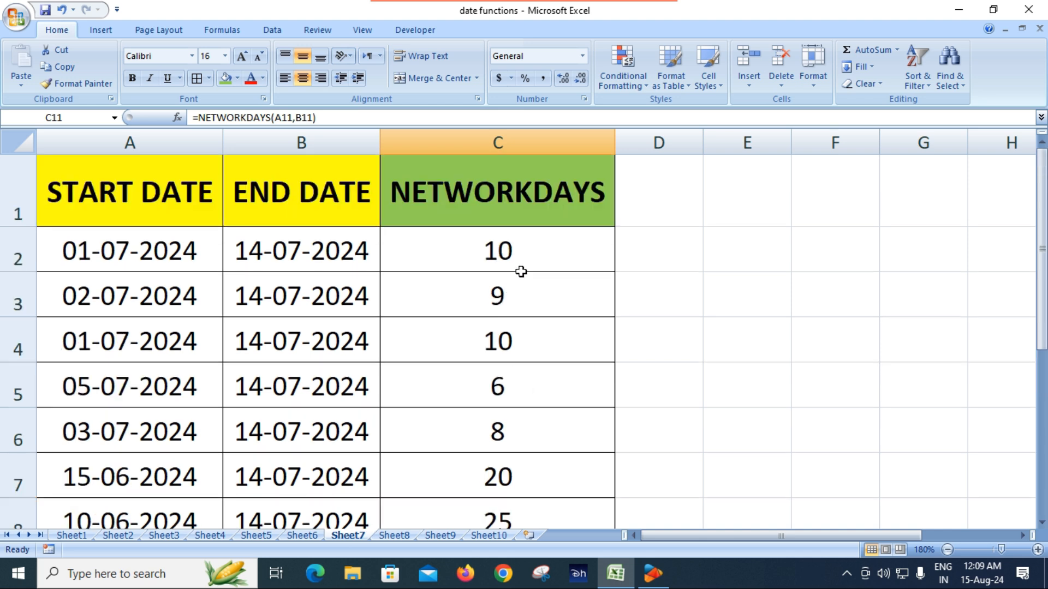
left_click(533, 254)
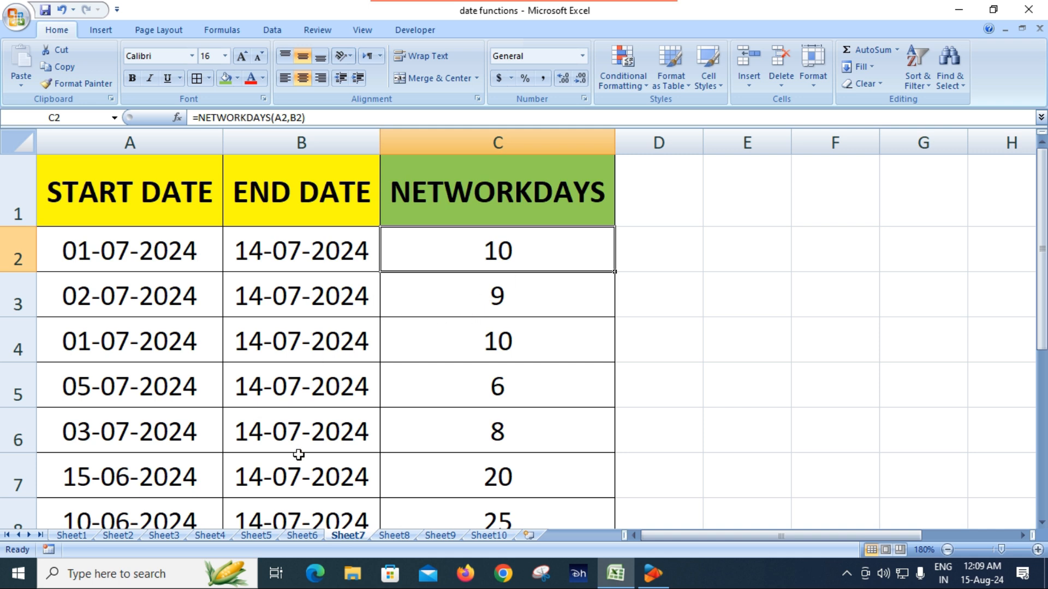
Step: Mark NETWORKDAYS as covered in the Sheet1 function list with the green fill and select TODAY
left_click(72, 536)
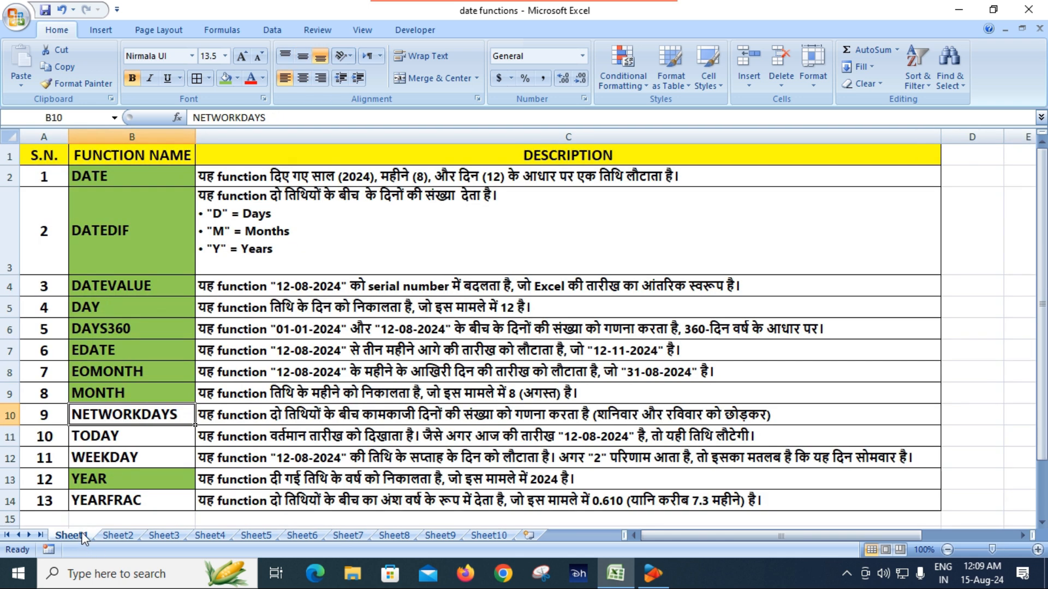
left_click(226, 79)
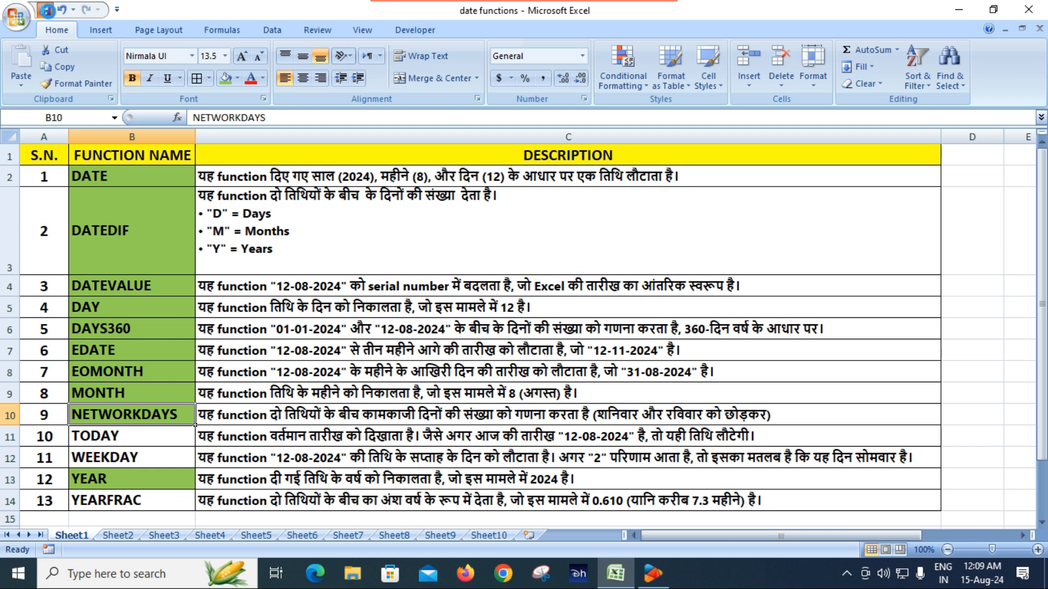
left_click(144, 442)
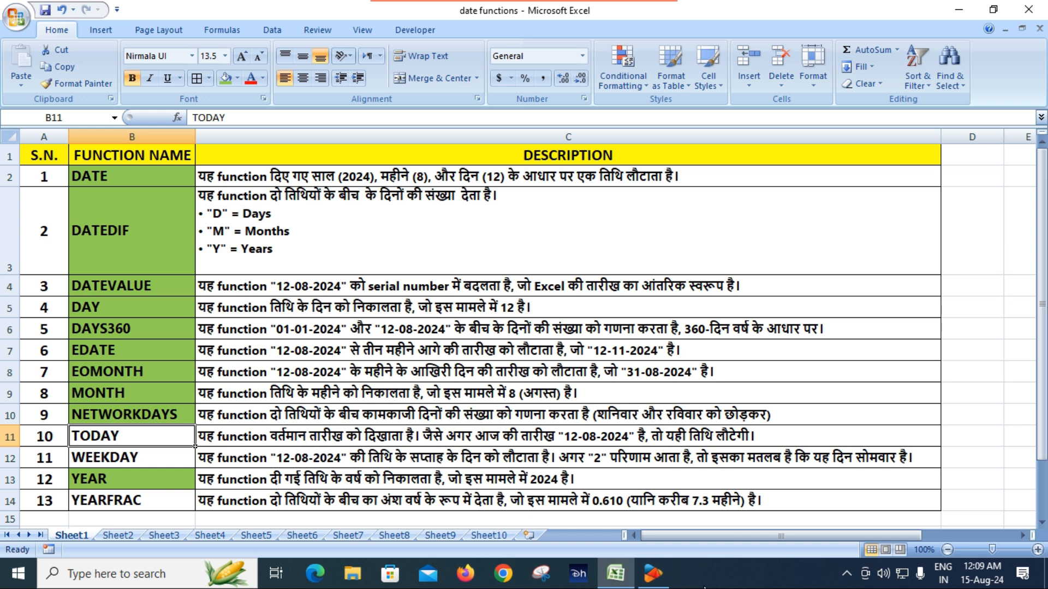
left_click(623, 574)
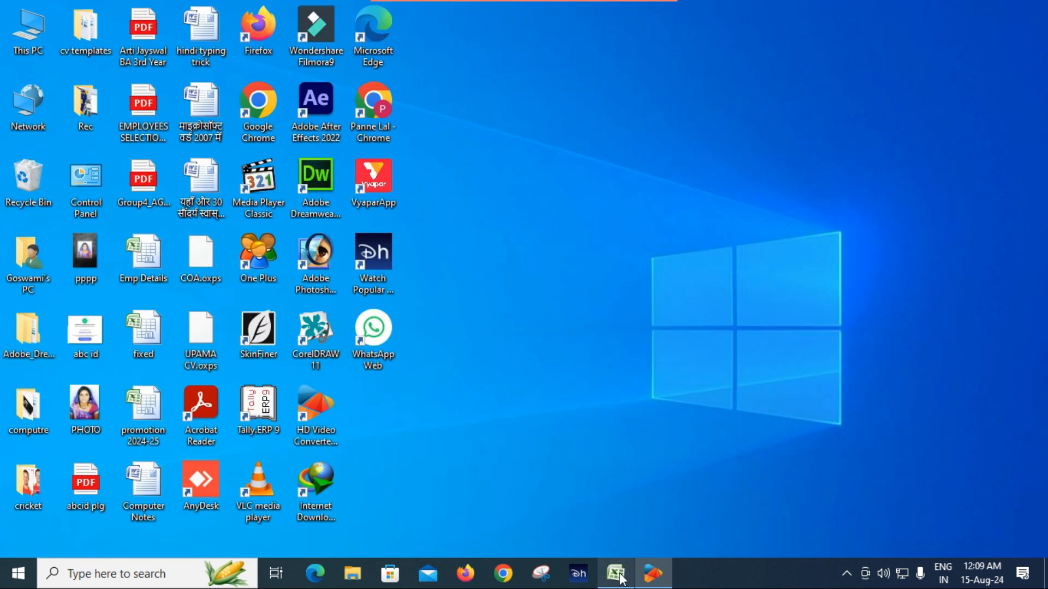
left_click(632, 567)
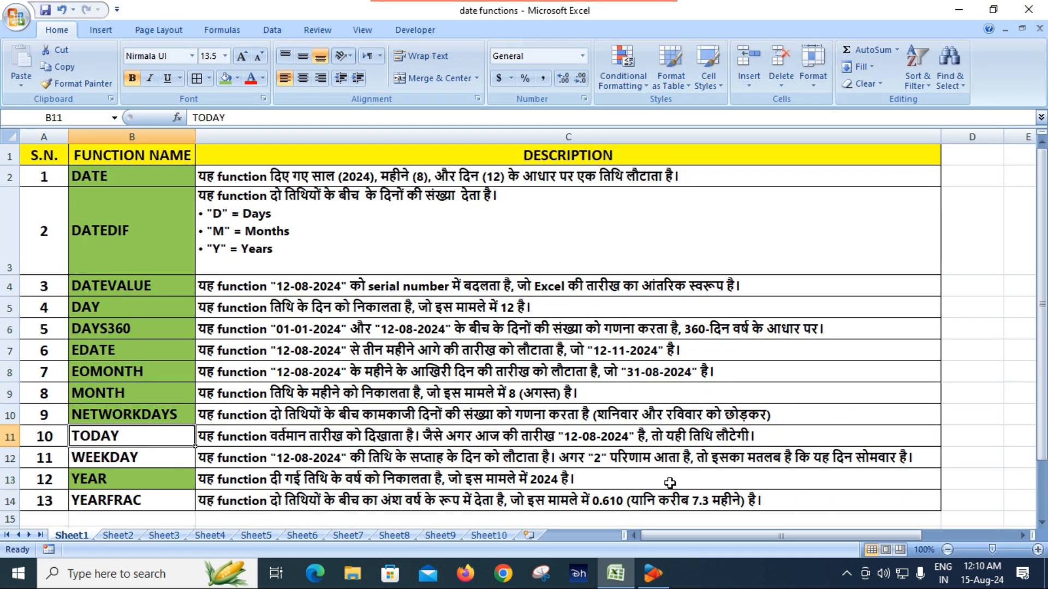
Step: Enter the formula =TODAY() in E2 of Sheet7
left_click(315, 537)
left_click(346, 536)
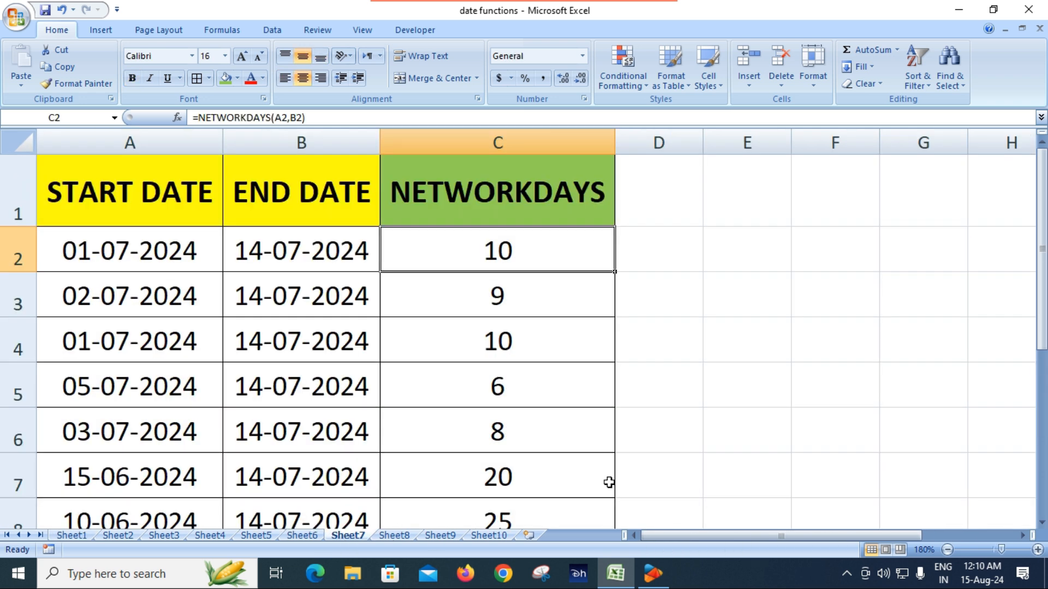
left_click(794, 326)
left_click(740, 249)
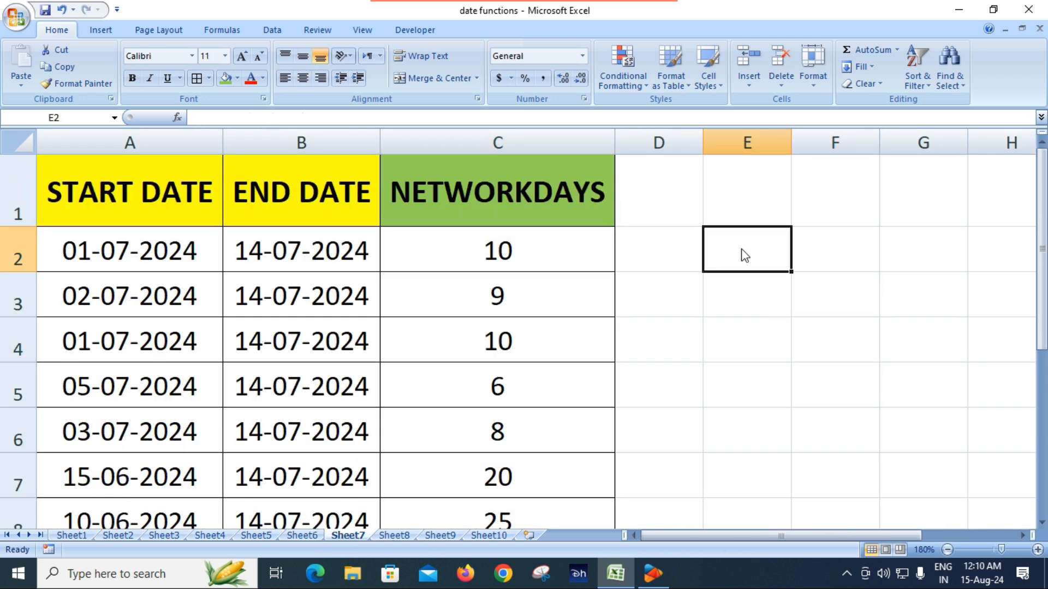
type("=T")
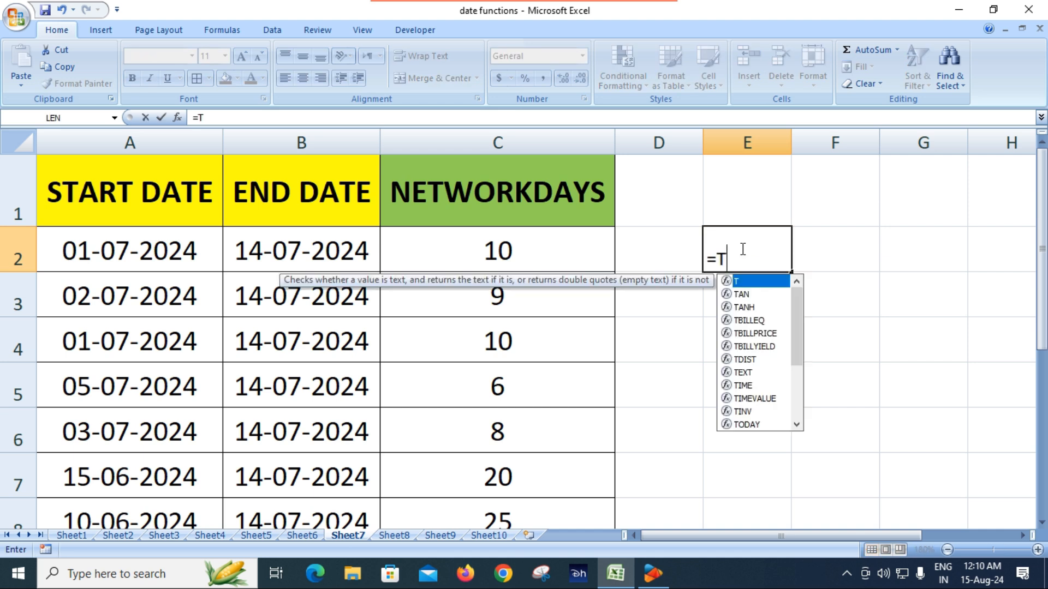
type("ODAY()")
key("Return")
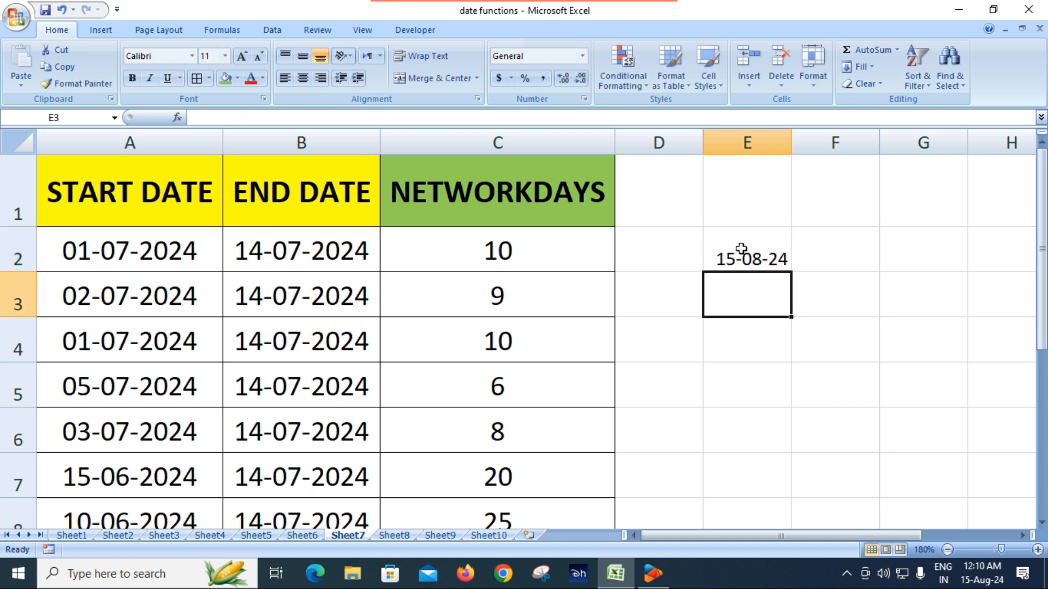
Step: Compare the TODAY formula's date in E2 with the system date and select the end date in B2
left_click(741, 248)
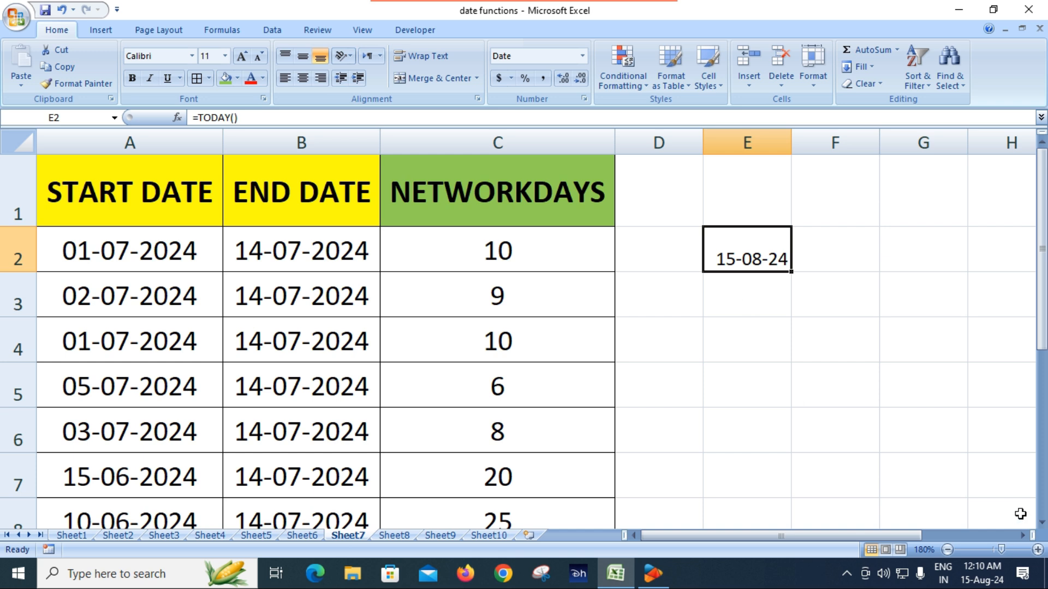
mouse_move(978, 568)
left_click(307, 261)
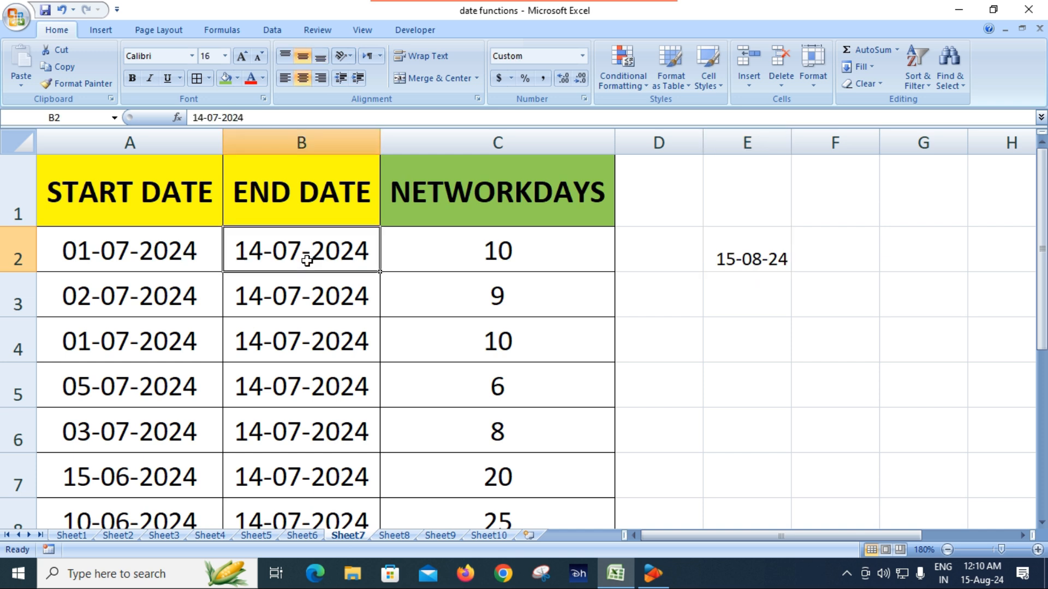
Step: Apply the custom number format dd-mm-yyyy to the TODAY result in E2 and save the workbook
left_click(752, 258)
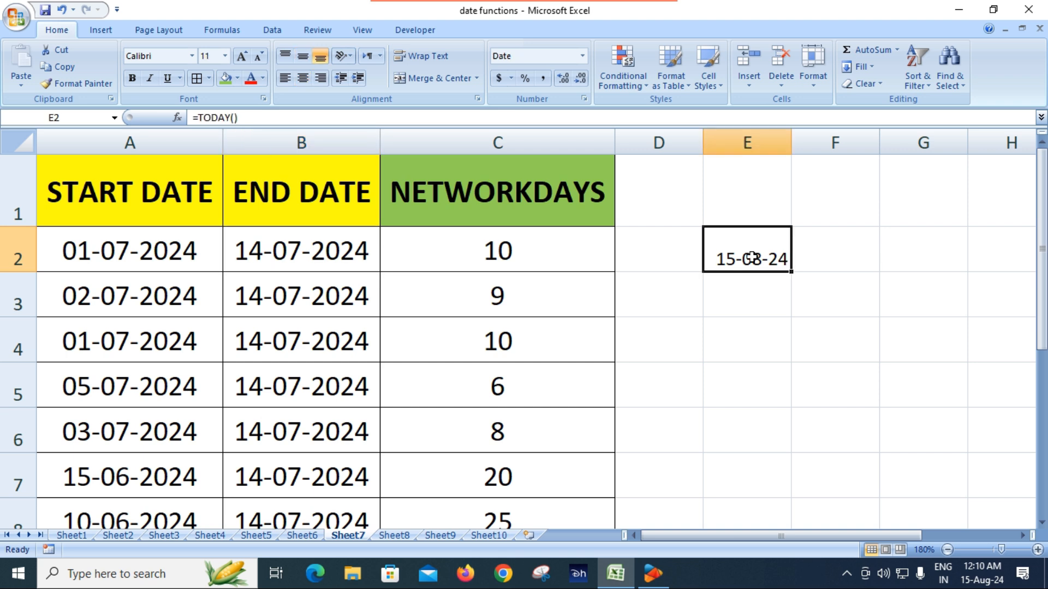
right_click(752, 257)
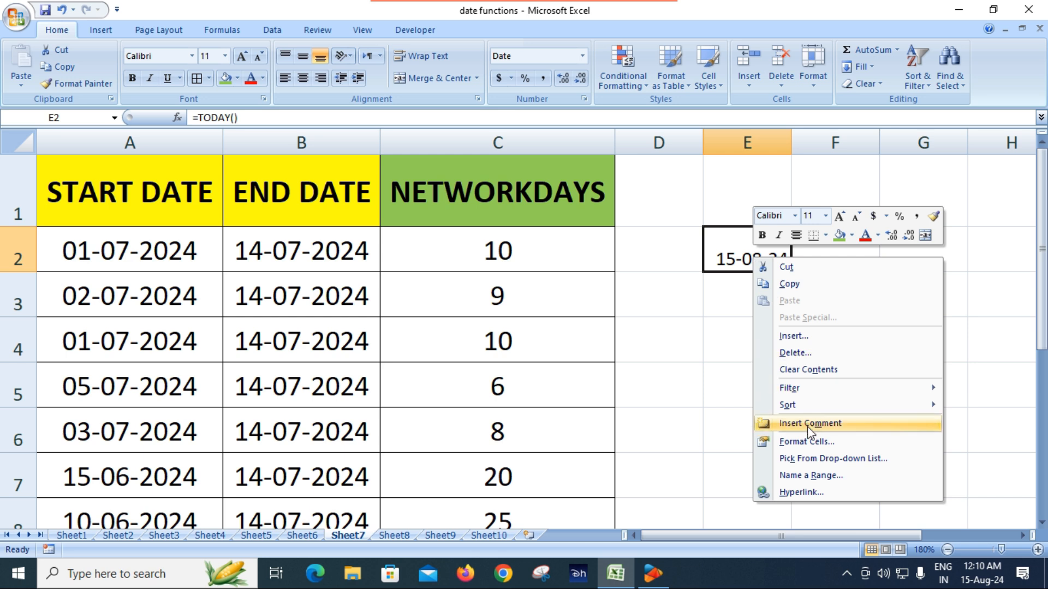
left_click(808, 442)
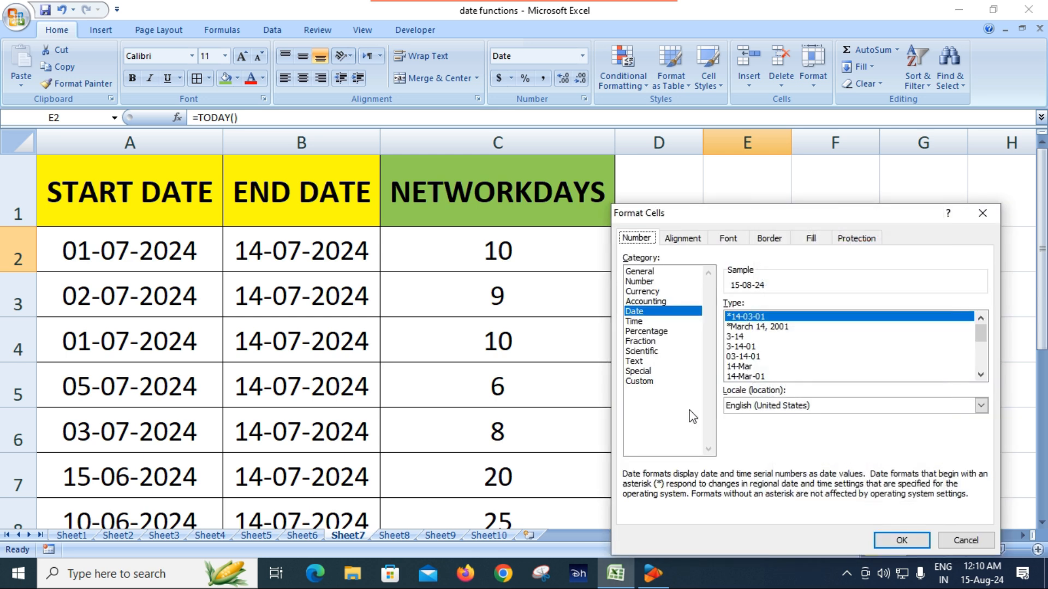
left_click(637, 382)
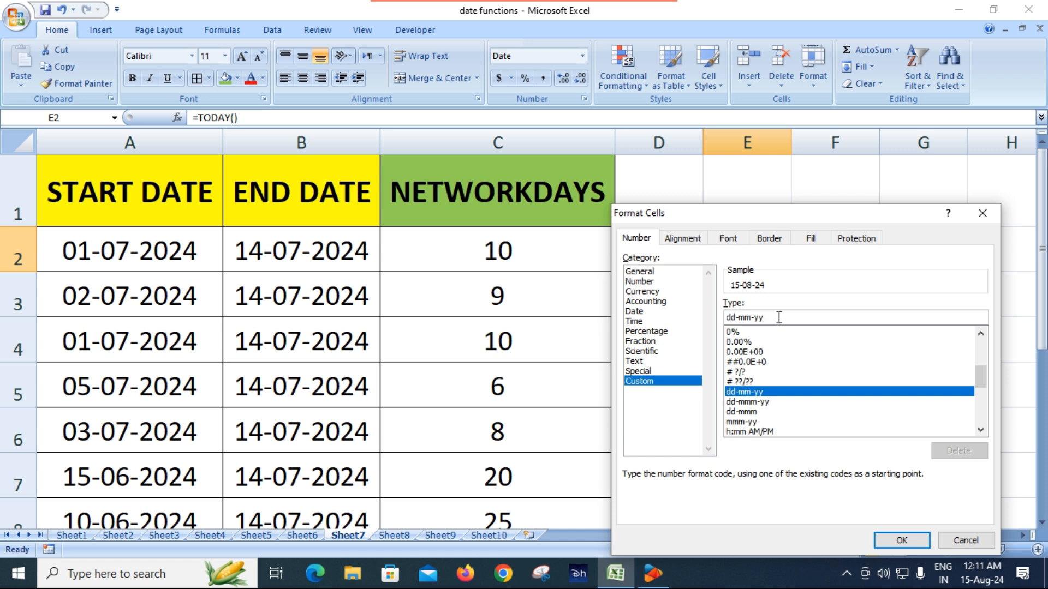
type("yy")
left_click(898, 539)
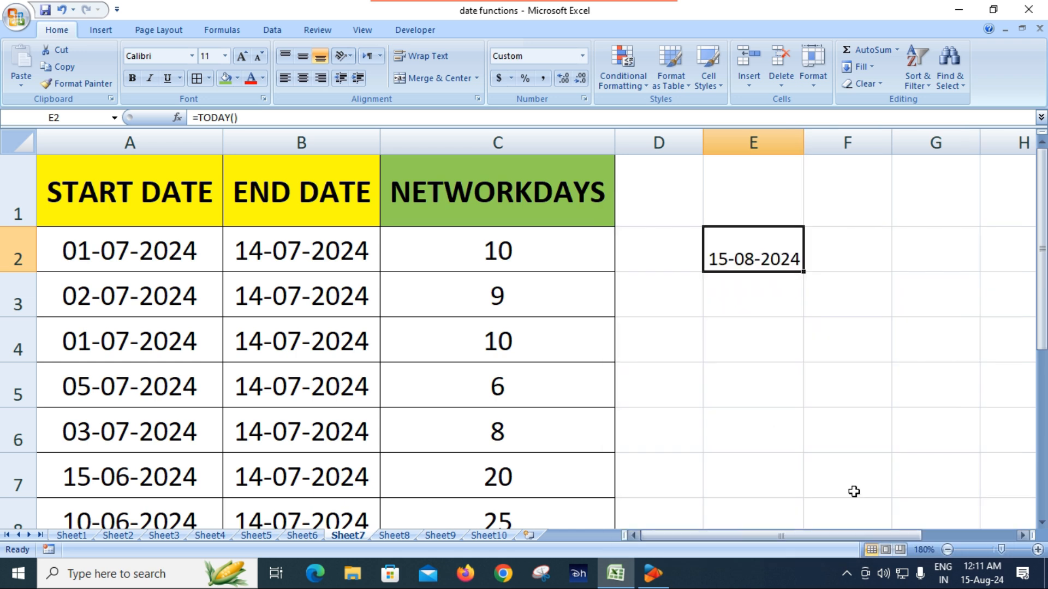
left_click(789, 376)
left_click(766, 258)
left_click(727, 347)
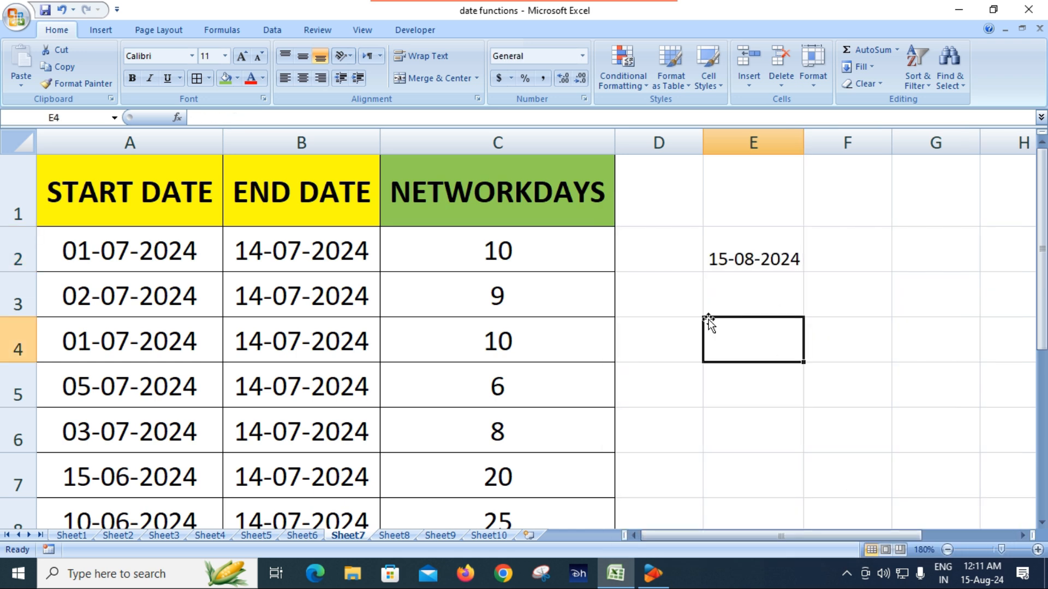
left_click(48, 13)
Step: Mark TODAY as covered in the Sheet1 function list with the green fill and select WEEKDAY
left_click(81, 534)
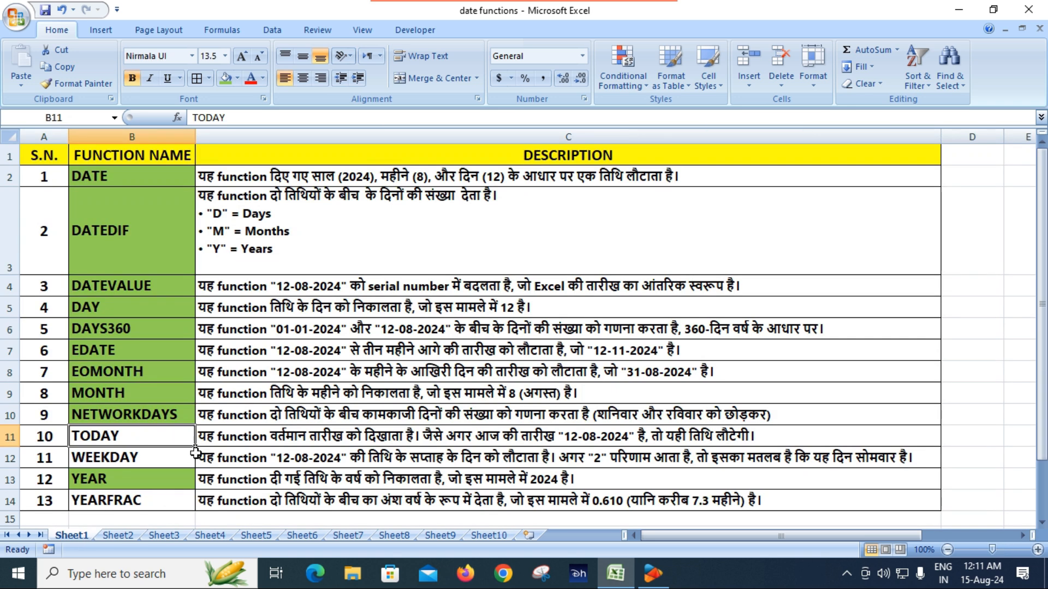
left_click(224, 79)
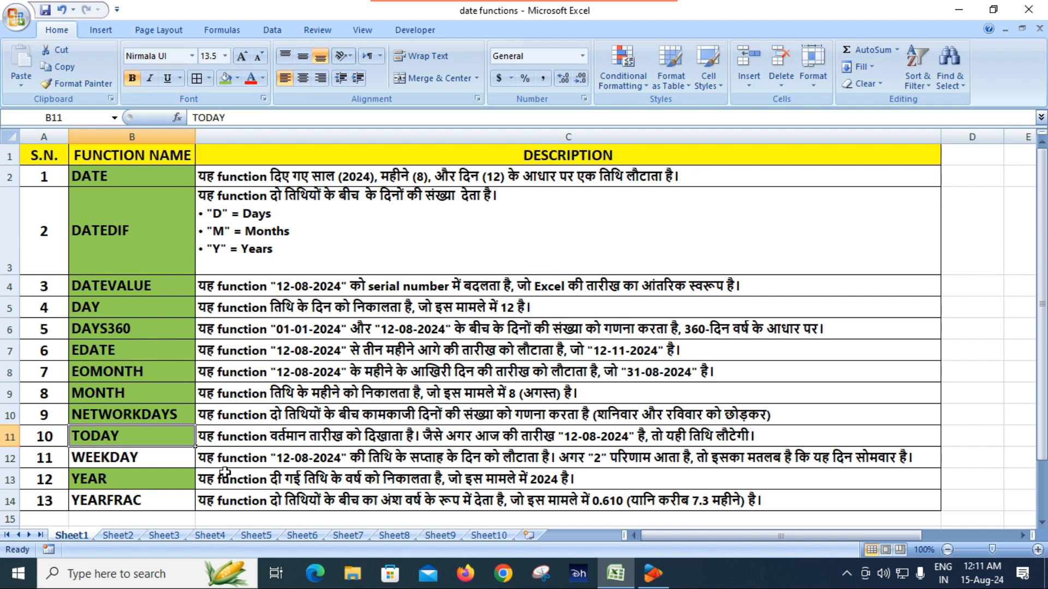
left_click(147, 457)
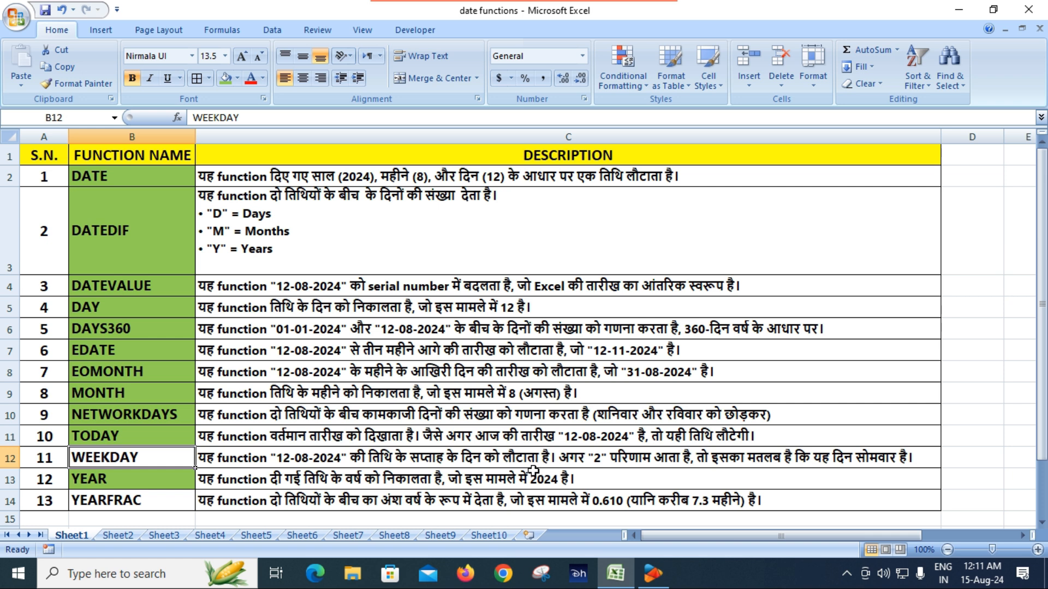
Step: Center the WEEKDAY header in E1 of Sheet8 horizontally
left_click(397, 536)
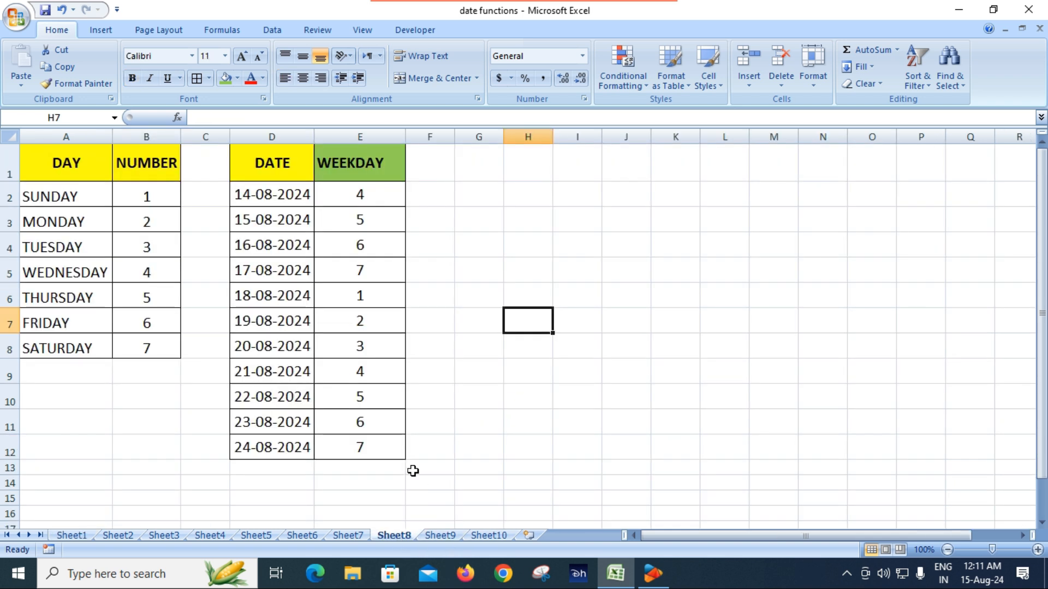
left_click(367, 164)
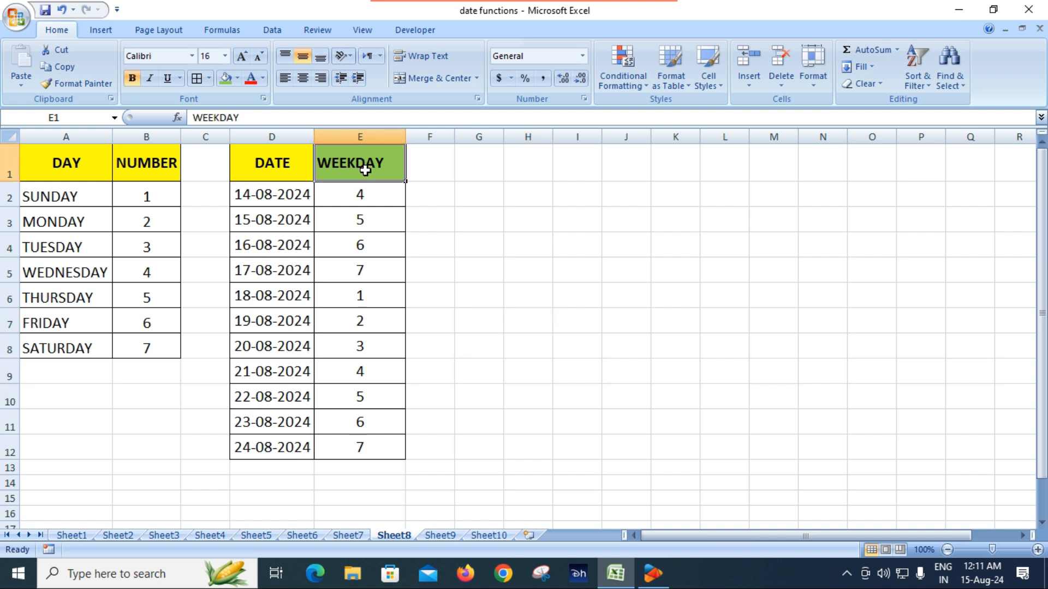
left_click(304, 78)
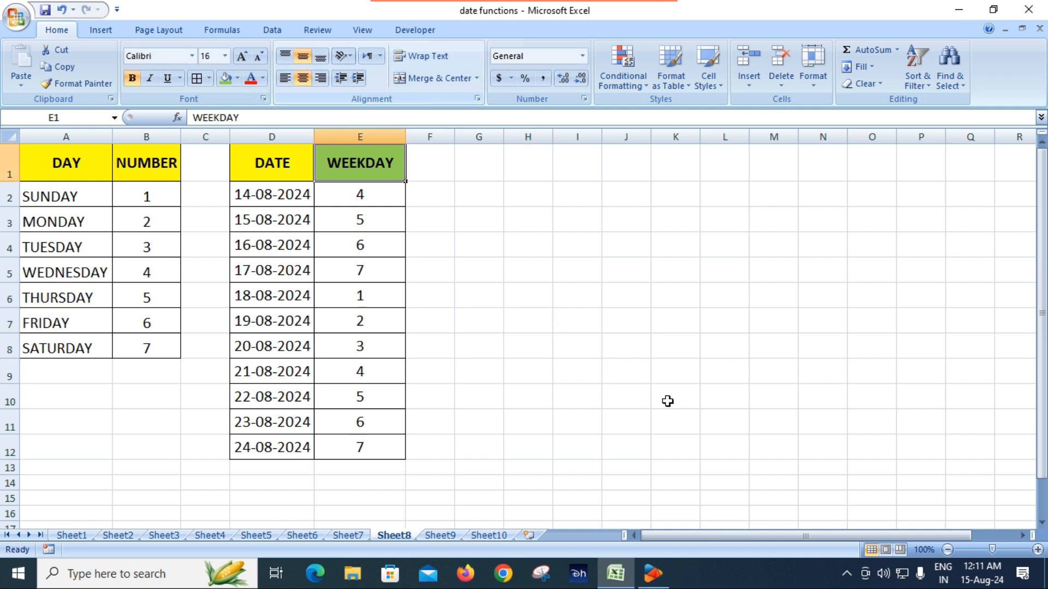
Step: Enlarge Sheet8 to 170% zoom to view the day-number table and the WEEKDAY table side by side
left_click(870, 494)
left_click(1037, 552)
left_click(1037, 553)
left_click(1037, 552)
left_click(1037, 552)
left_click(1037, 553)
left_click(1025, 550)
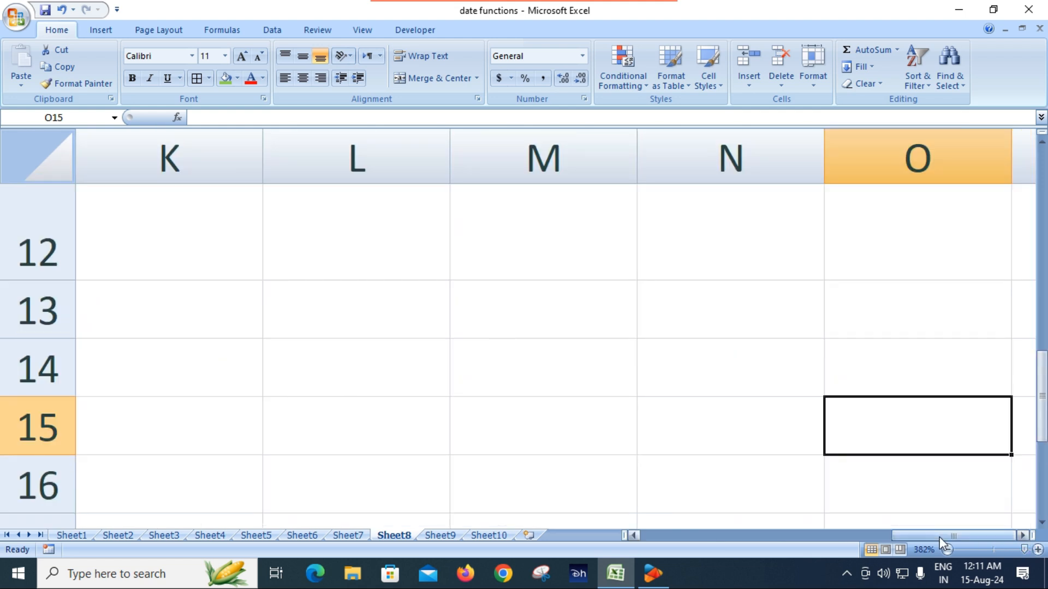
left_click(1019, 549)
left_click_drag(1018, 549, 1004, 548)
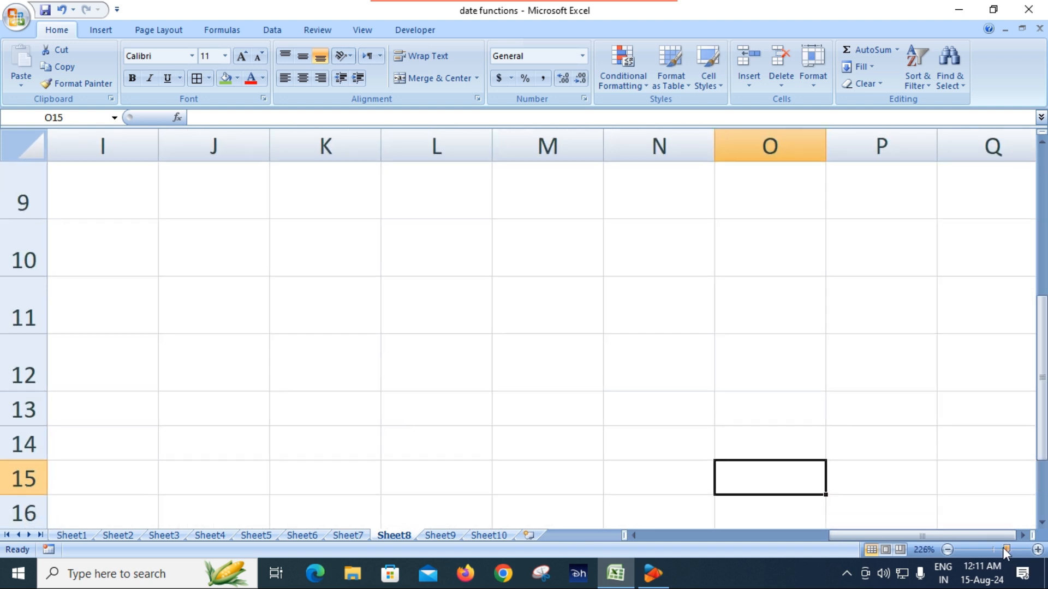
left_click_drag(880, 535, 566, 522)
scroll(564, 416, "up", 3)
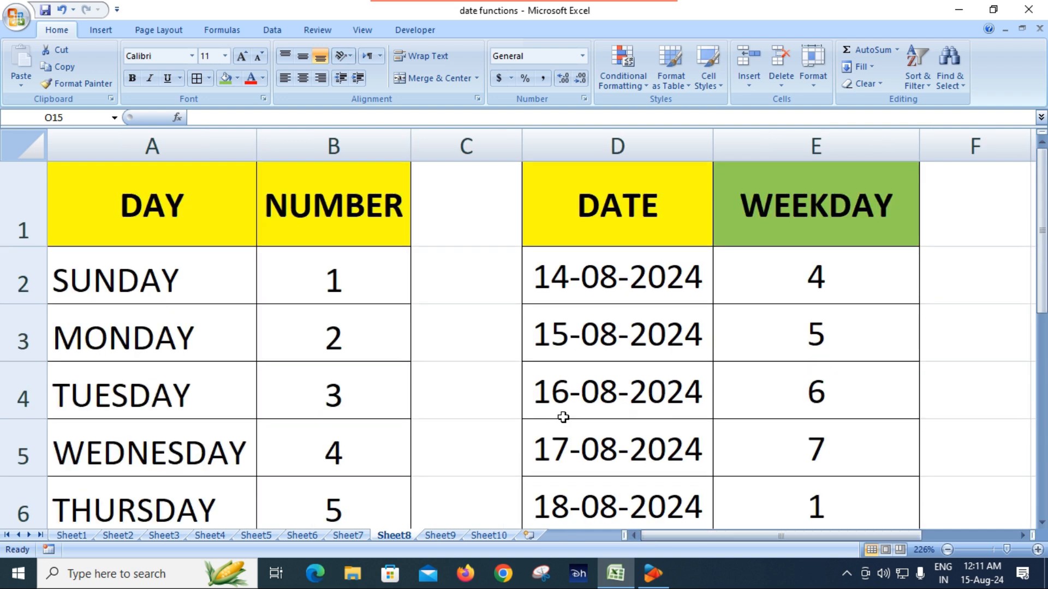
left_click(945, 552)
left_click(944, 552)
left_click(945, 553)
left_click(944, 552)
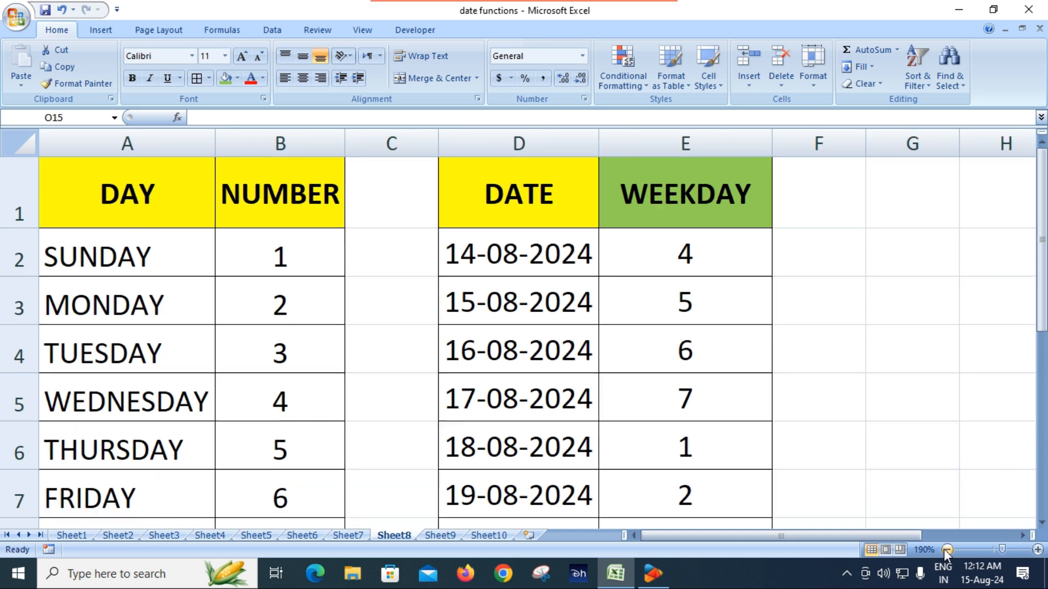
left_click(947, 551)
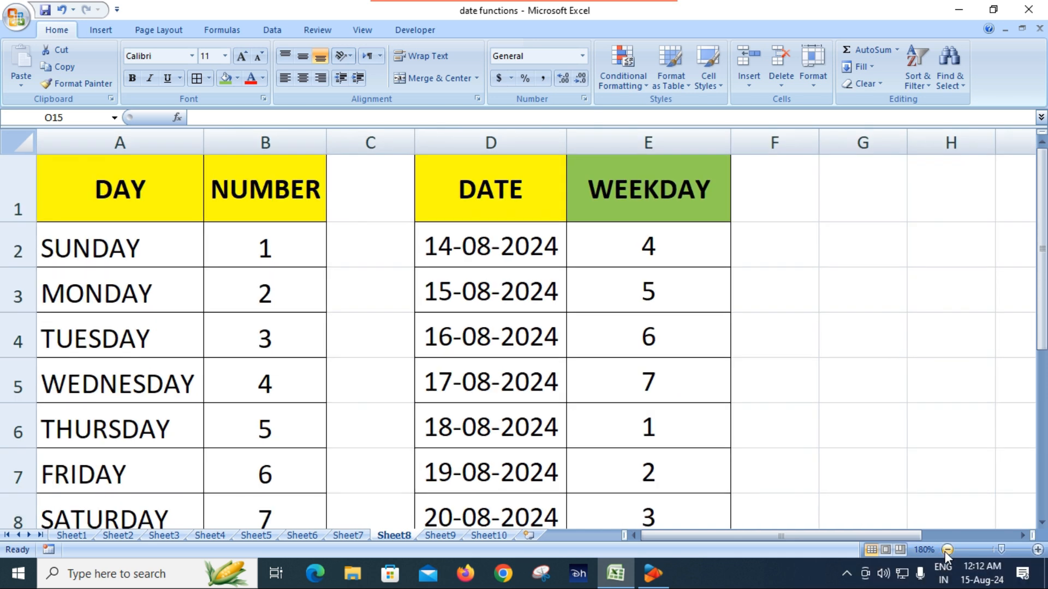
scroll(797, 448, "down", 1)
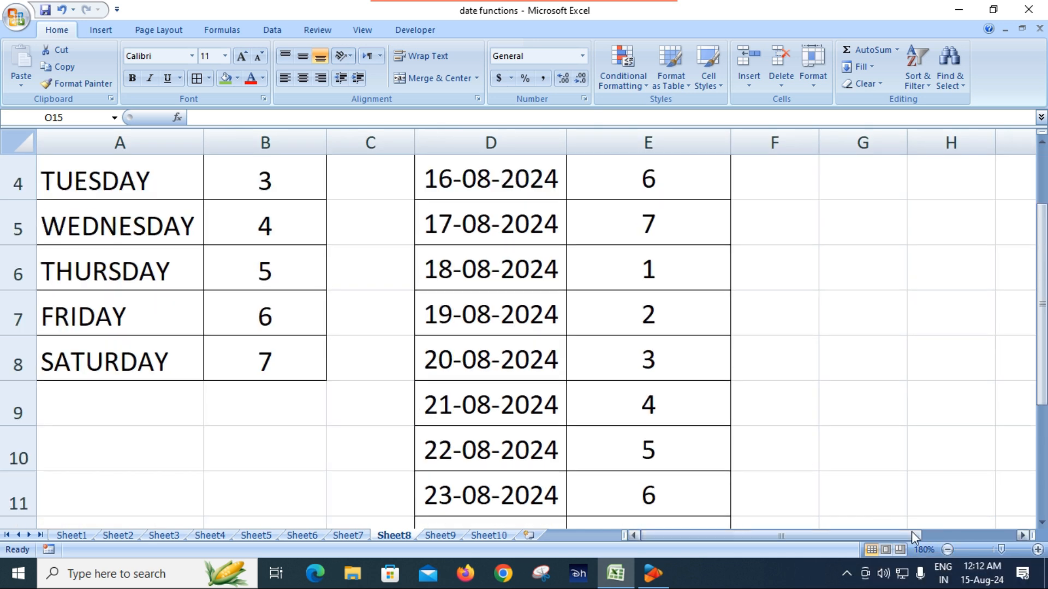
left_click(948, 551)
scroll(425, 418, "up", 1)
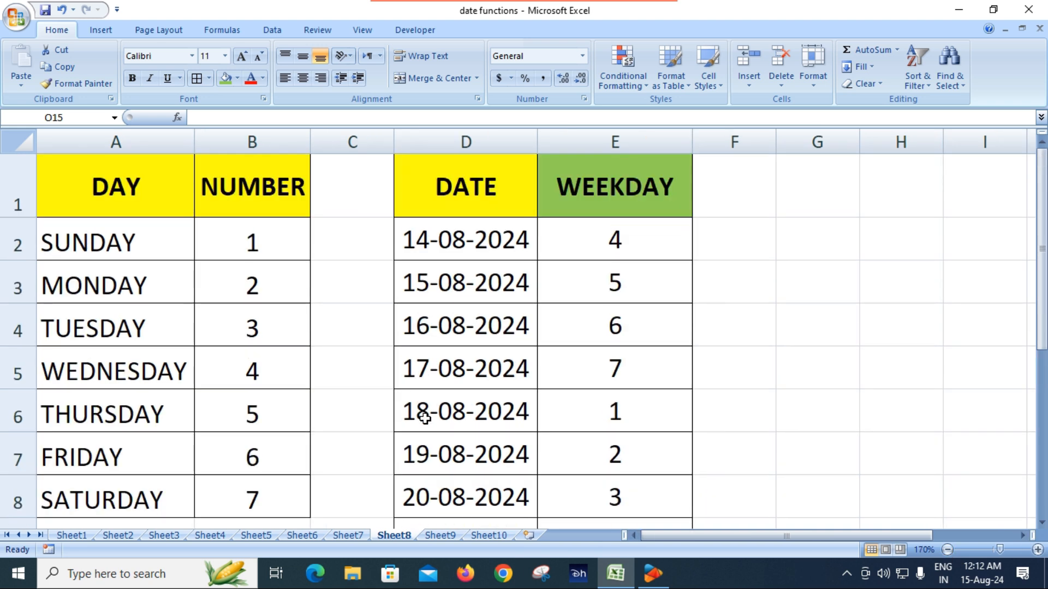
Step: Go through the day-number table from SUNDAY to SATURDAY and examine the number assigned to each day
left_click(128, 243)
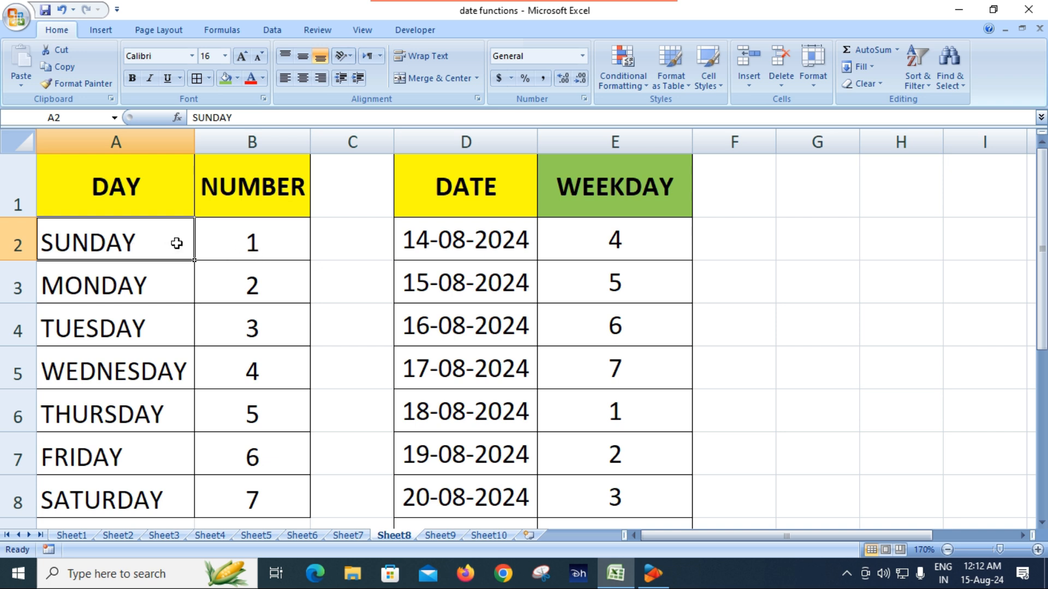
left_click(270, 246)
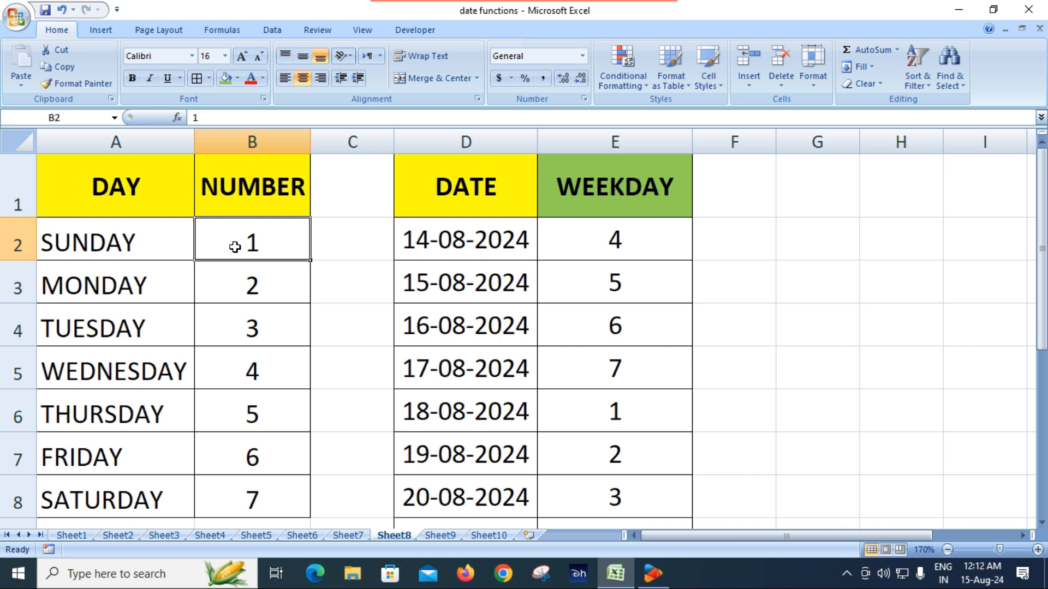
left_click(180, 284)
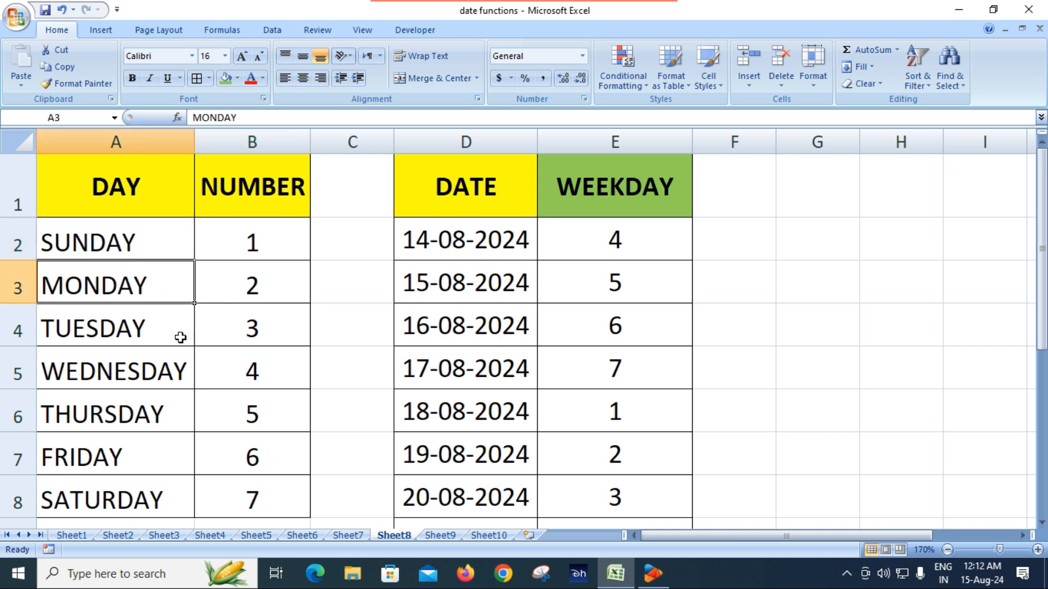
left_click(240, 336)
left_click(168, 382)
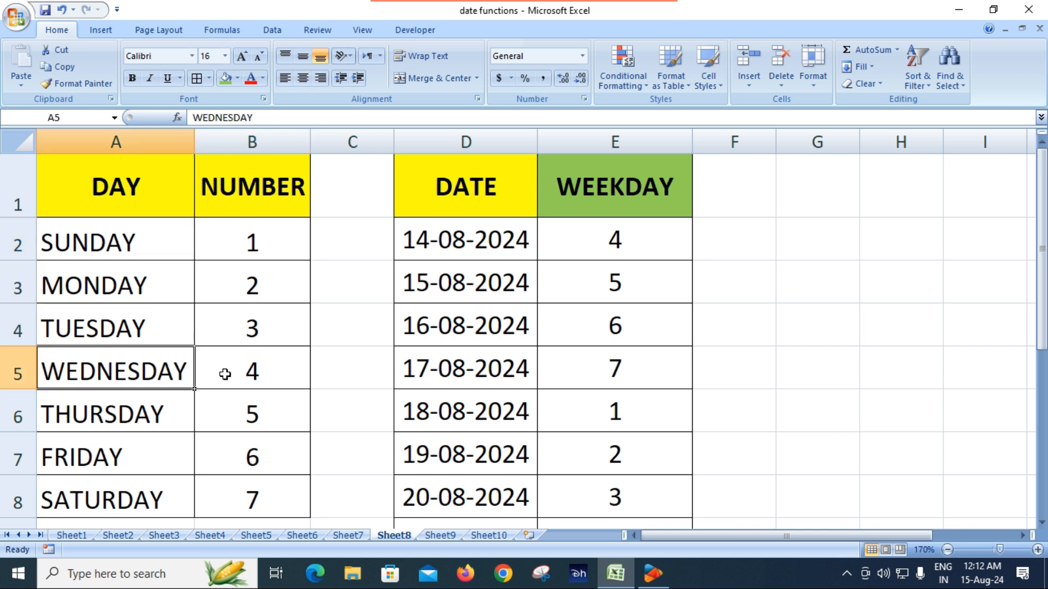
left_click(164, 413)
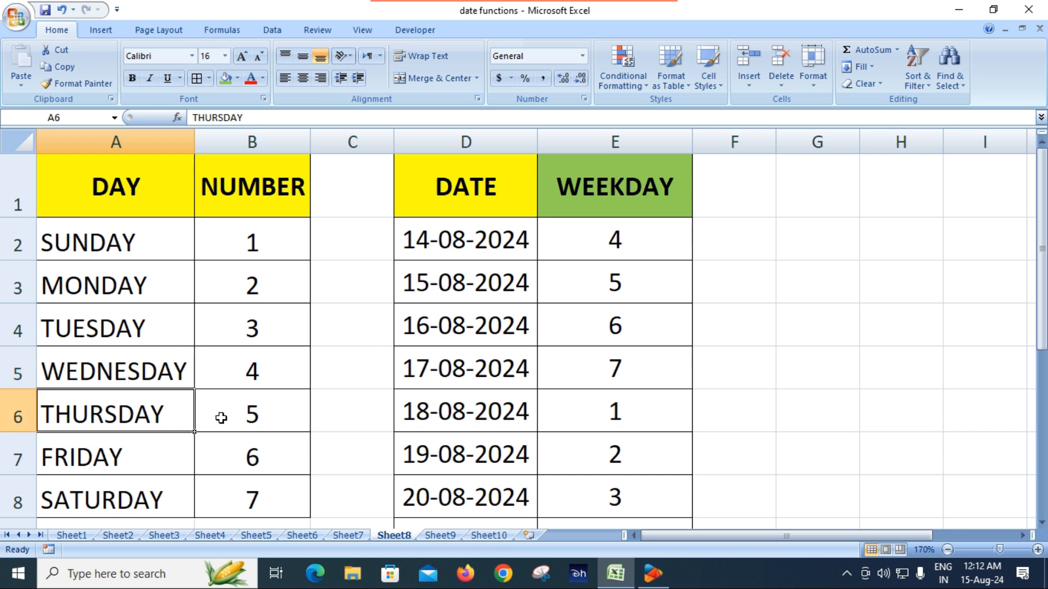
left_click(147, 468)
left_click(165, 503)
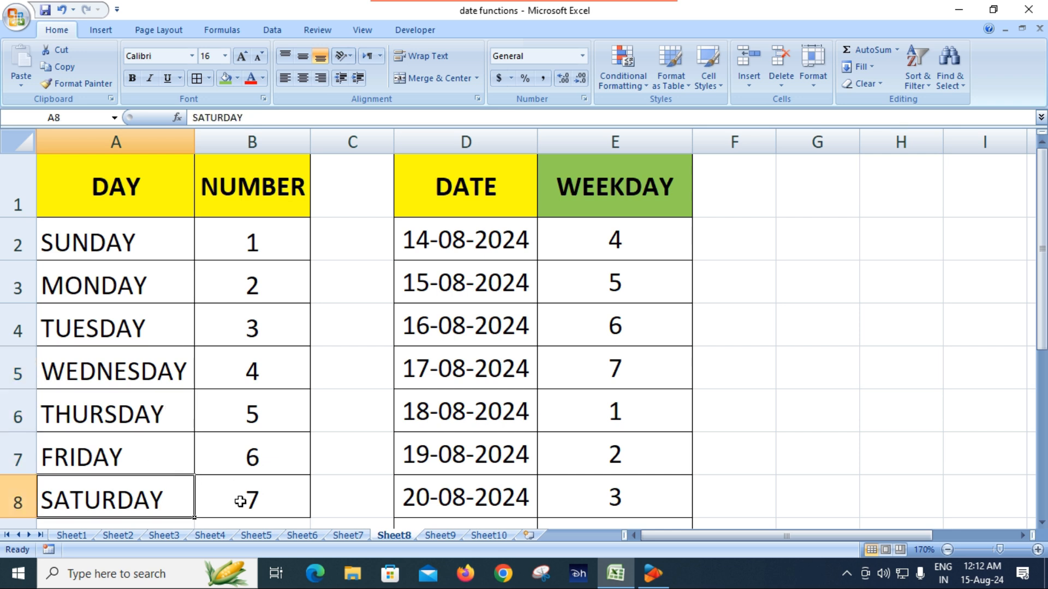
left_click(241, 501)
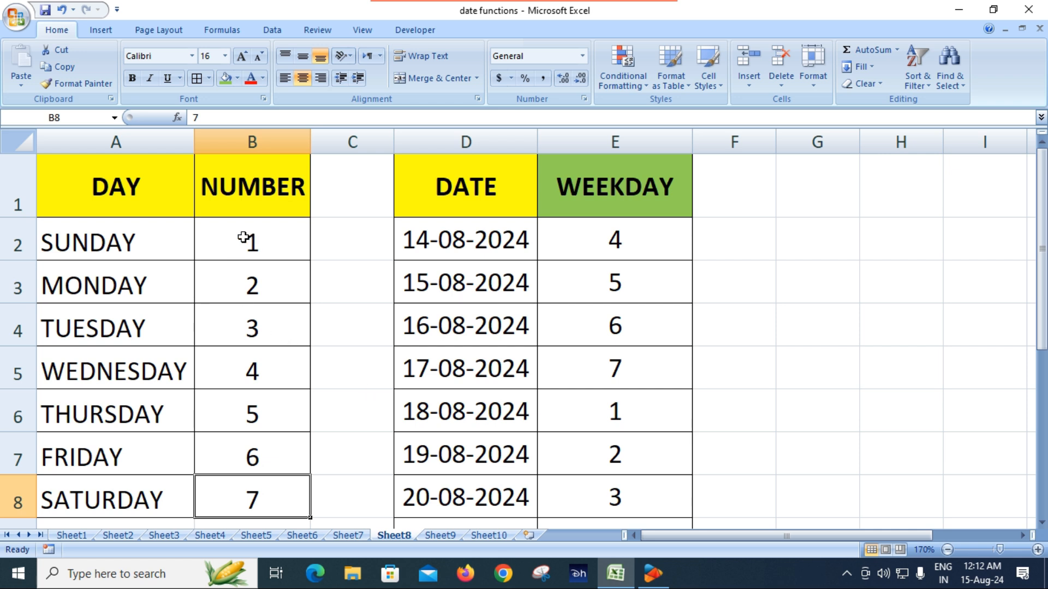
left_click(153, 239)
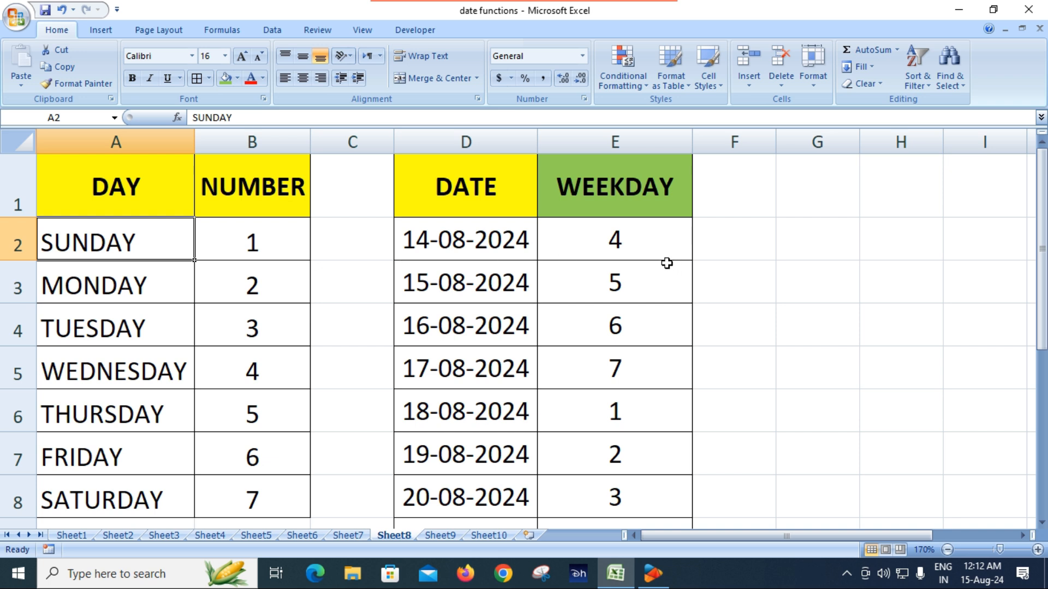
Step: Examine the WEEKDAY formula in E2 and the date in D2 it refers to, leaving the formula unedited
left_click(656, 247)
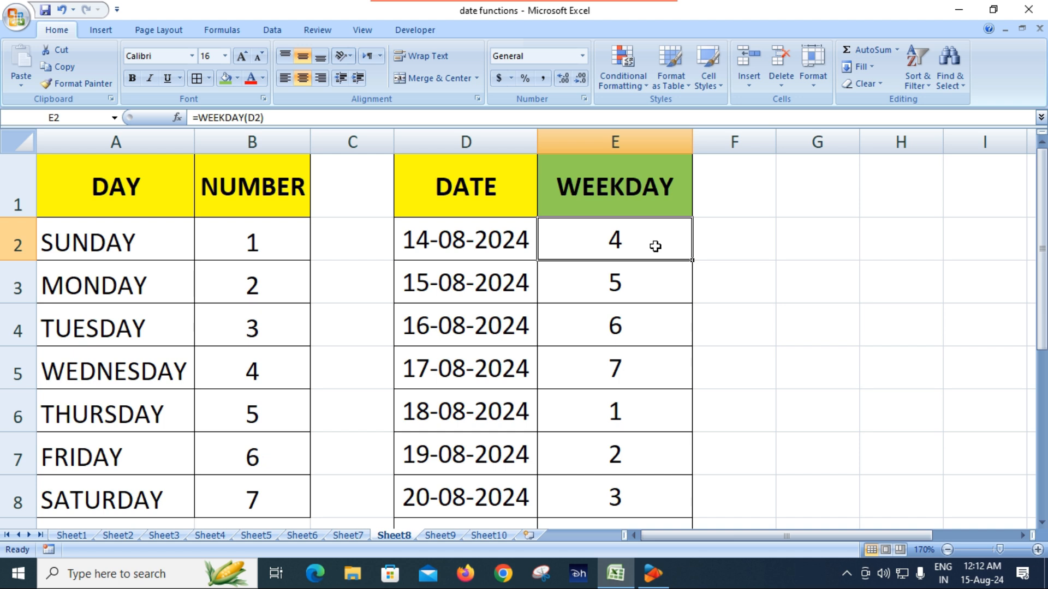
left_click(453, 244)
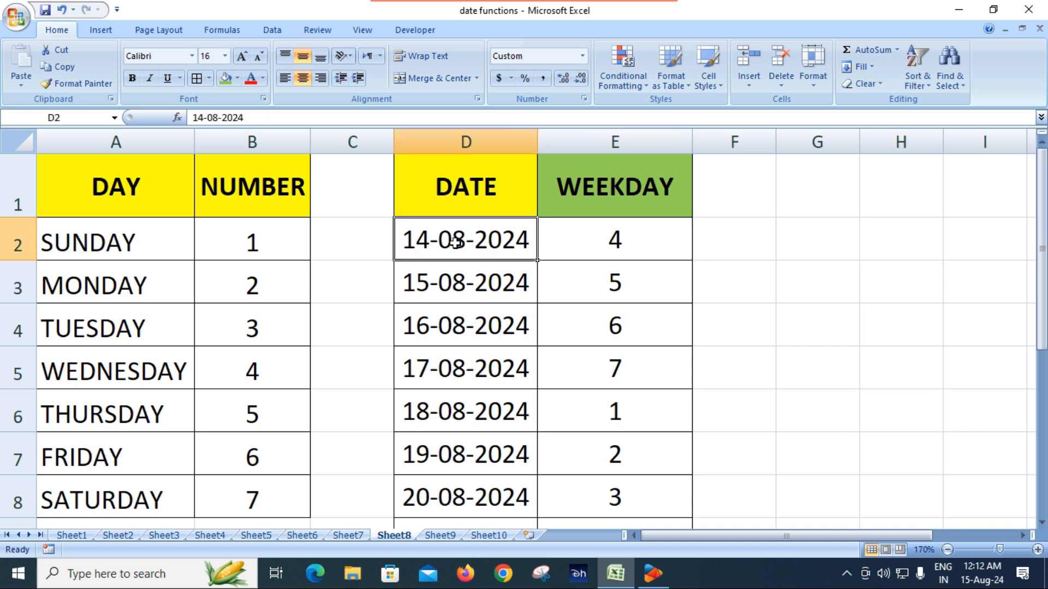
double_click(640, 245)
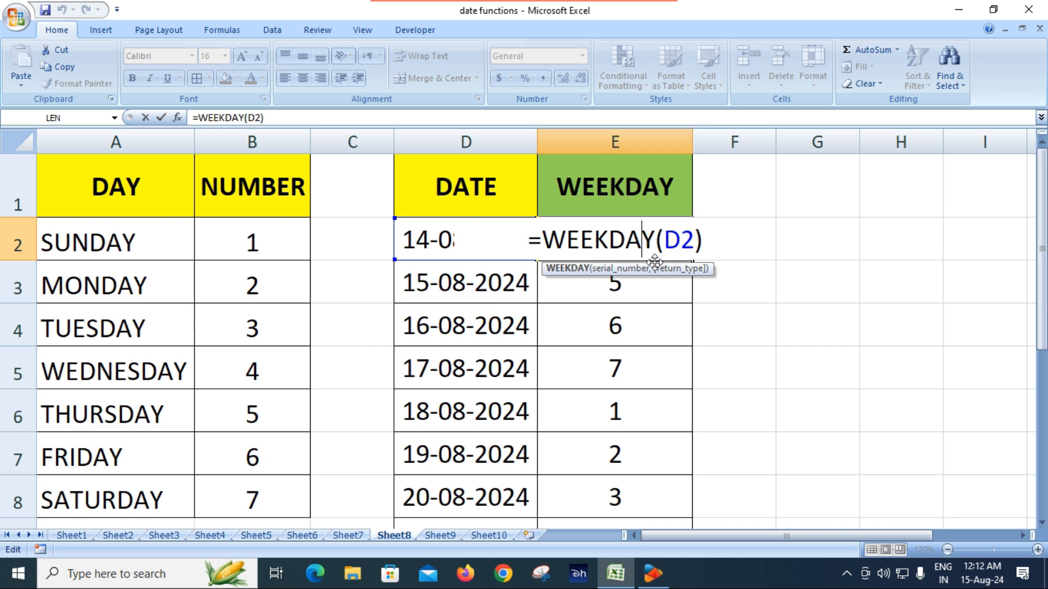
key("Escape")
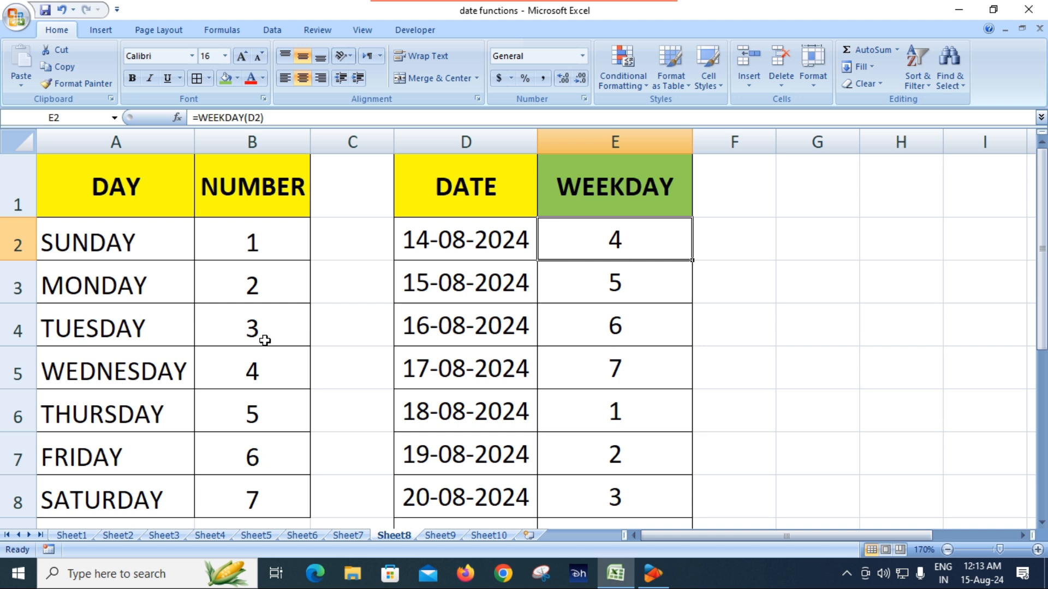
Step: Compare the WEEKDAY numbers for 14-08-2024 and 15-08-2024 with the day-number table and the system calendar
left_click(180, 376)
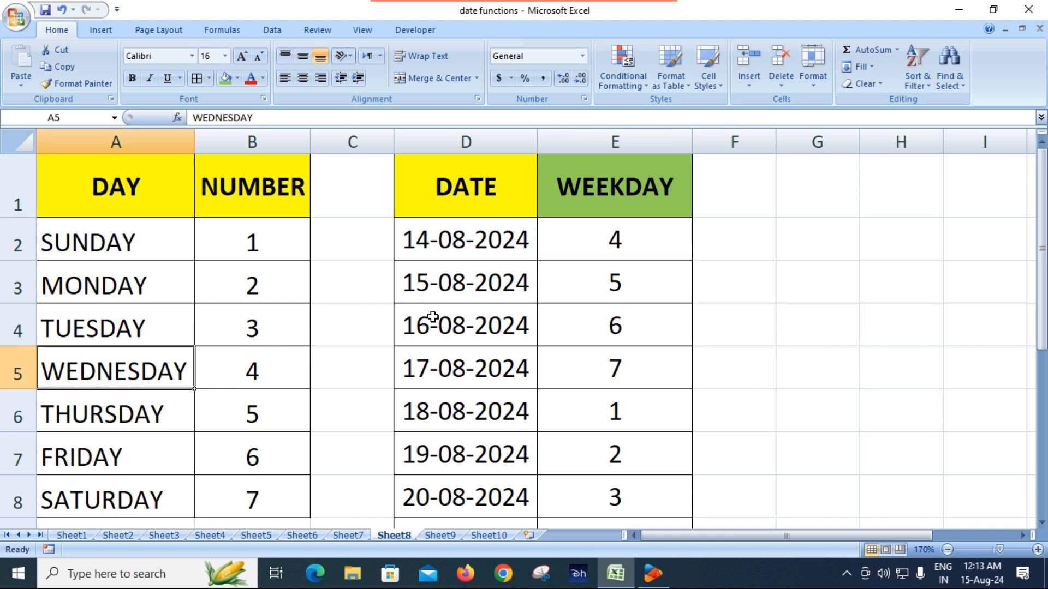
left_click(974, 569)
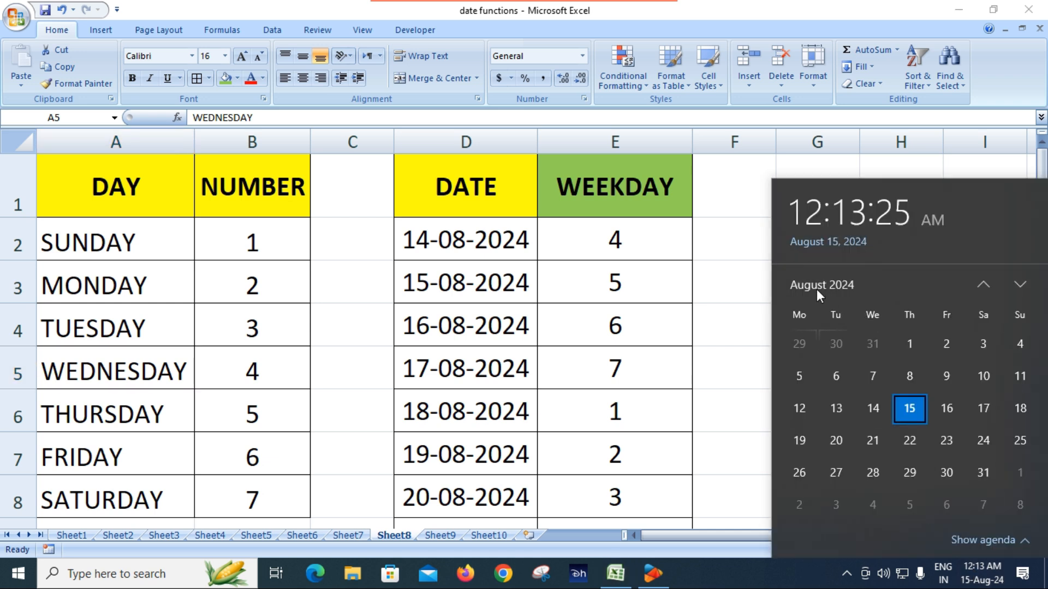
left_click(874, 408)
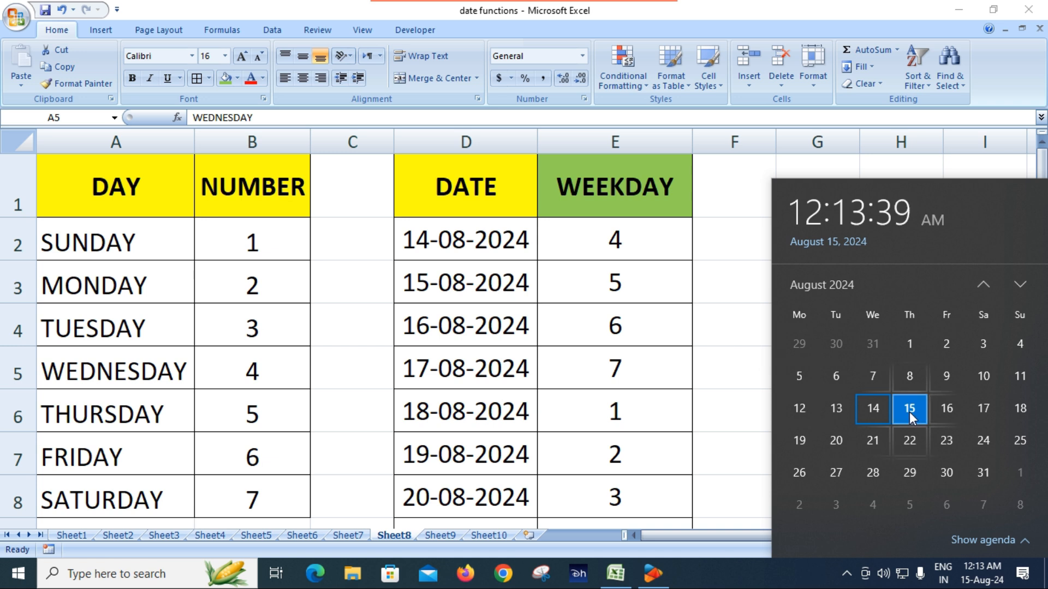
left_click(620, 284)
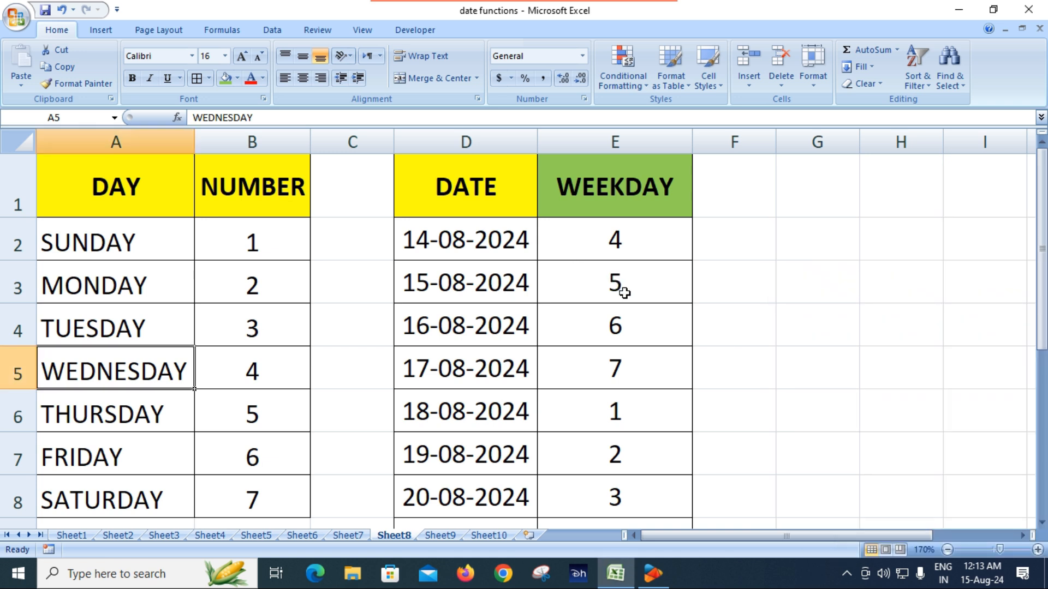
Step: Check the WEEKDAY number for 15-08-2024 in E3 against the THURSDAY row and the system calendar
left_click(627, 285)
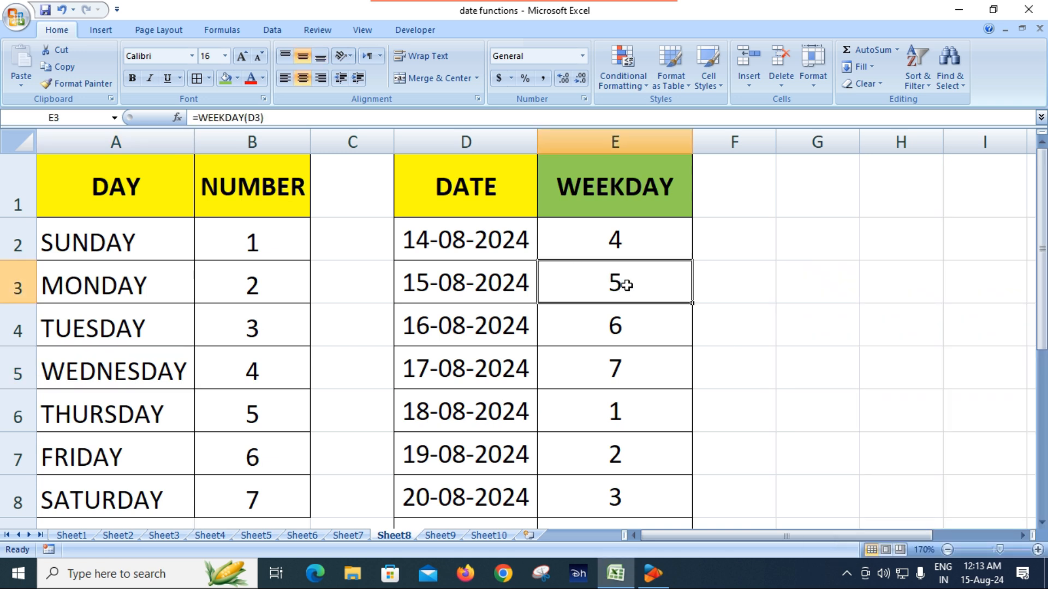
left_click(267, 420)
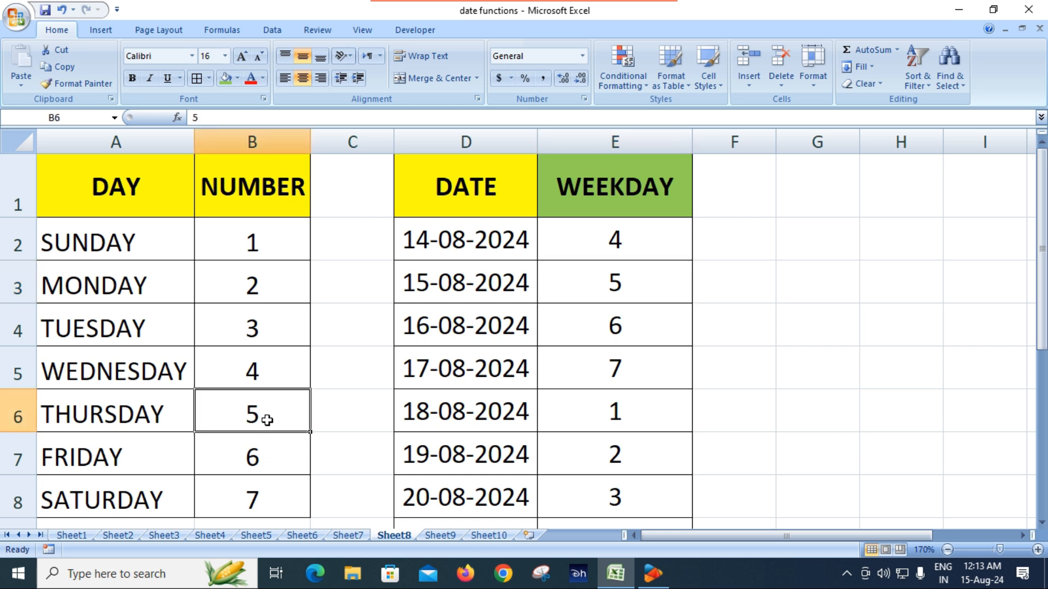
left_click(969, 582)
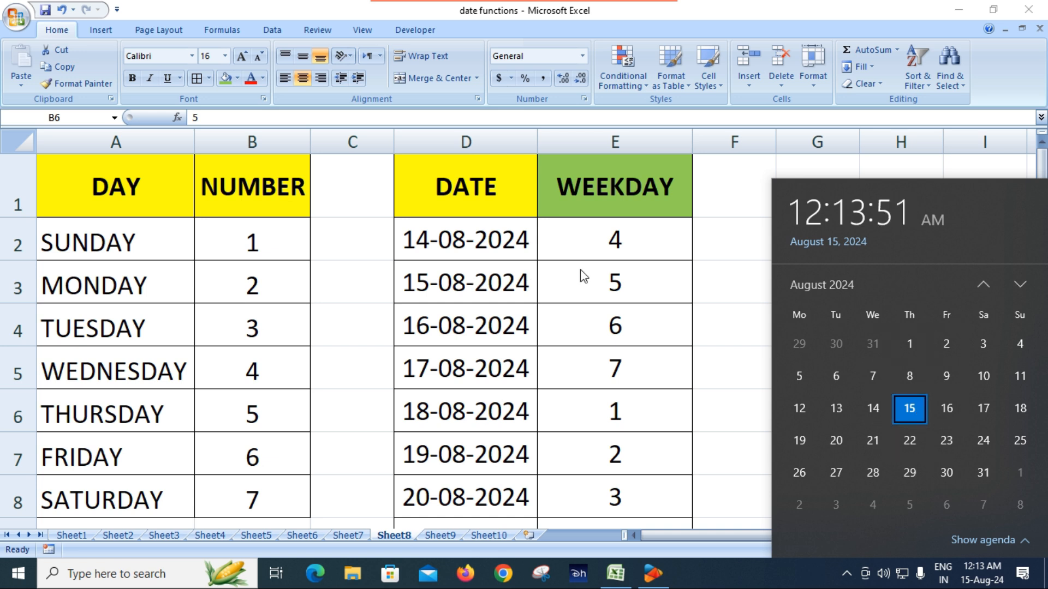
left_click(601, 282)
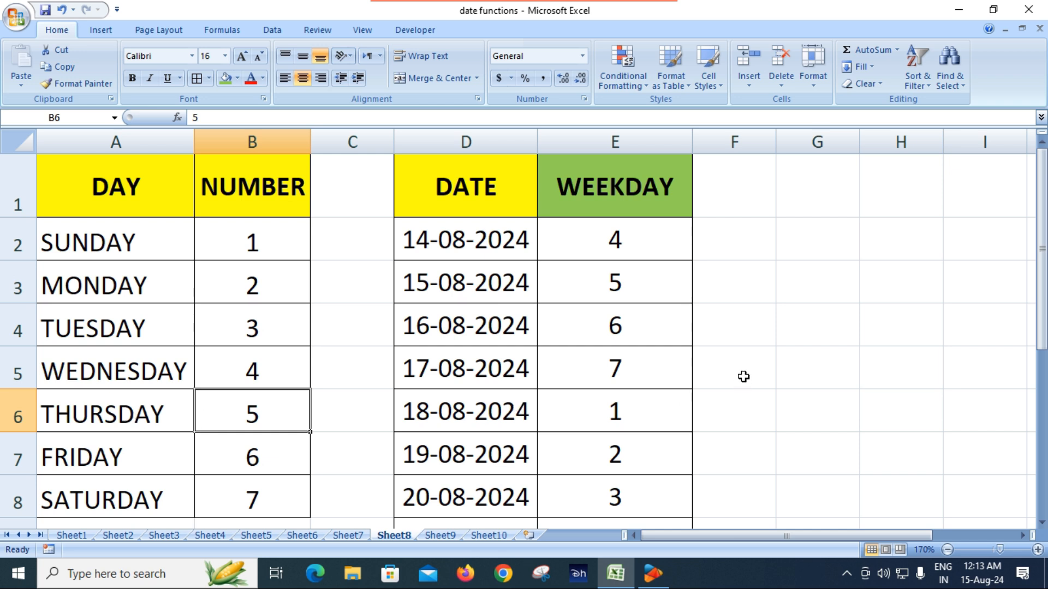
left_click(710, 378)
Step: Clear all the WEEKDAY formulas from E2 to E12
left_click(651, 241)
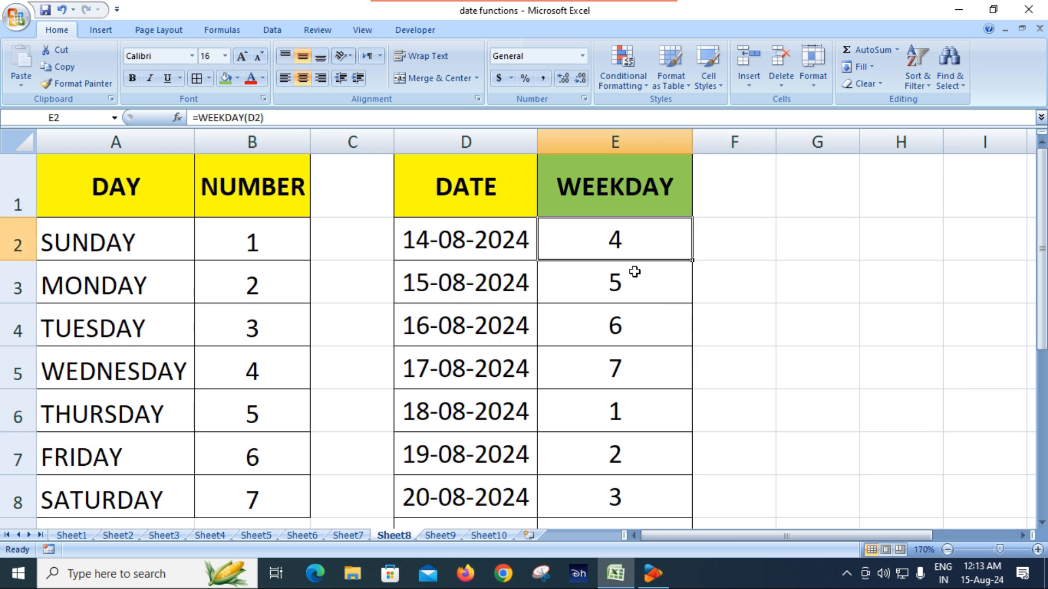
left_click_drag(637, 236, 632, 485)
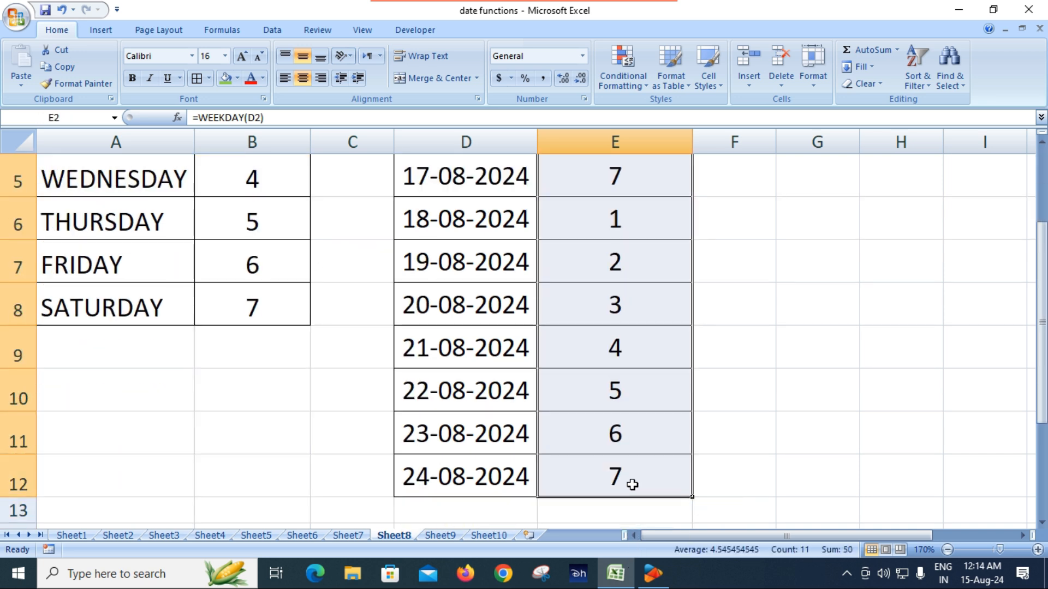
key("Delete")
Step: Enter =WEEKDAY(D2) in E2 to get the day number of the first date
left_click(623, 234)
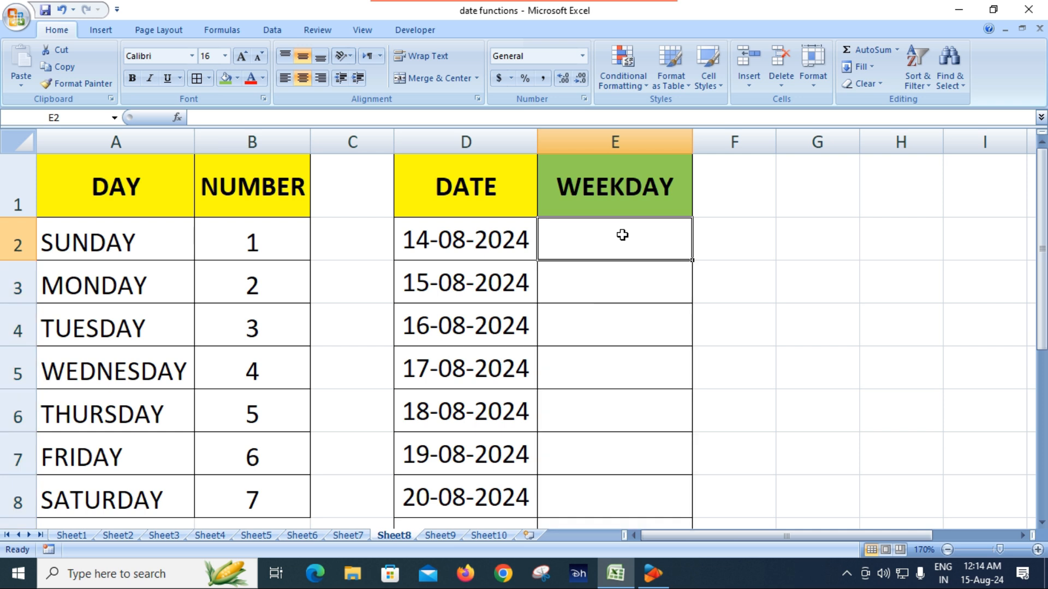
type("=w")
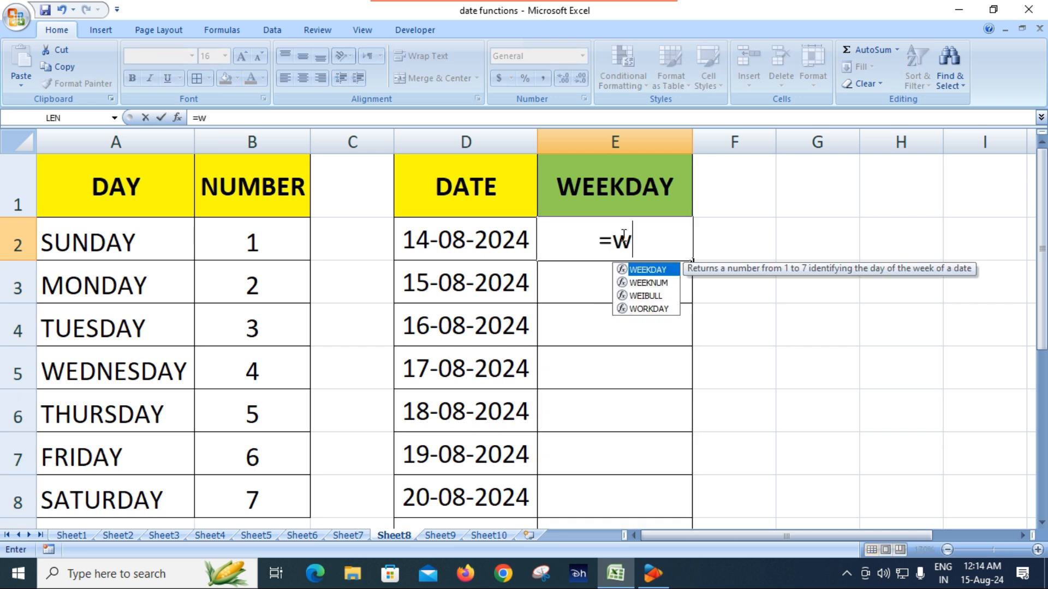
type("ee")
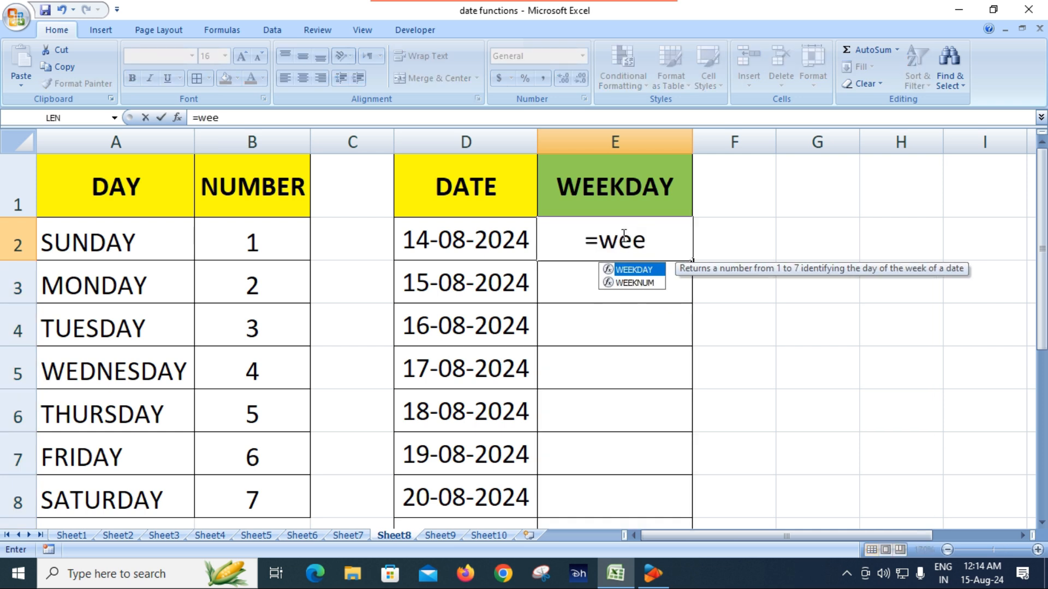
key("Tab")
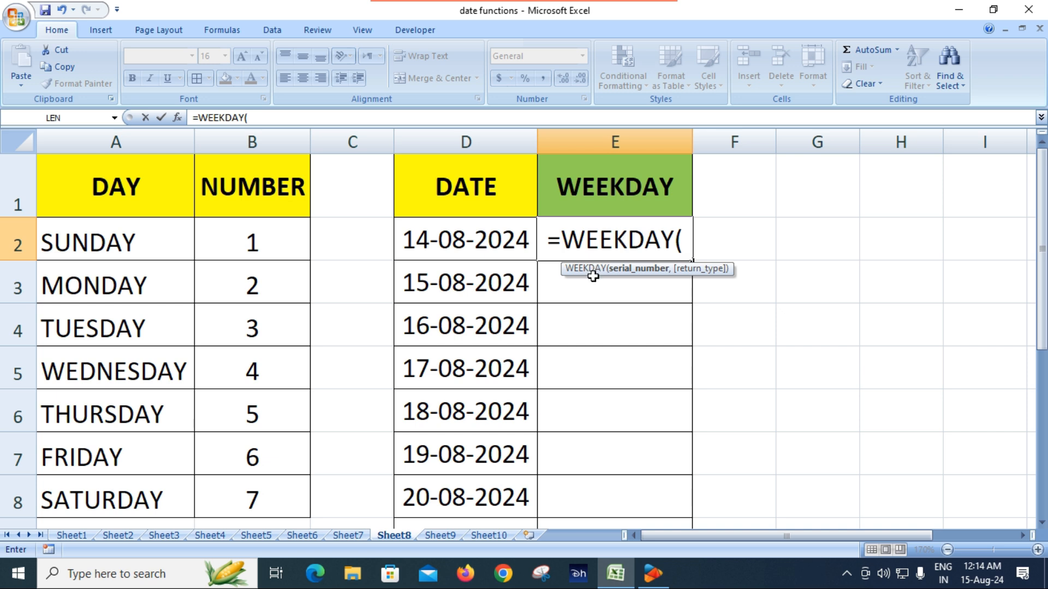
left_click(503, 243)
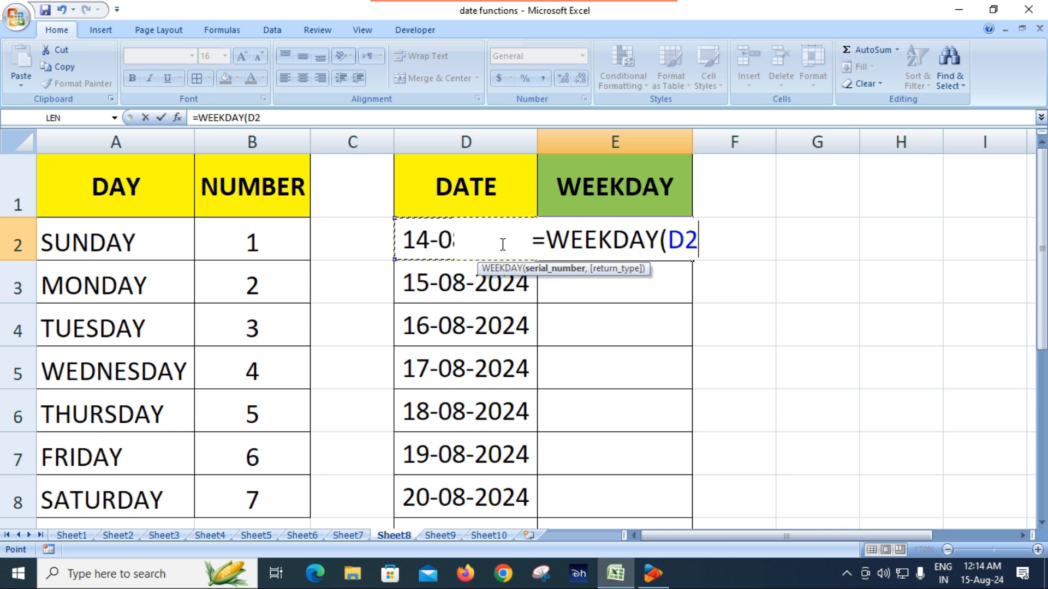
type(")")
key("Return")
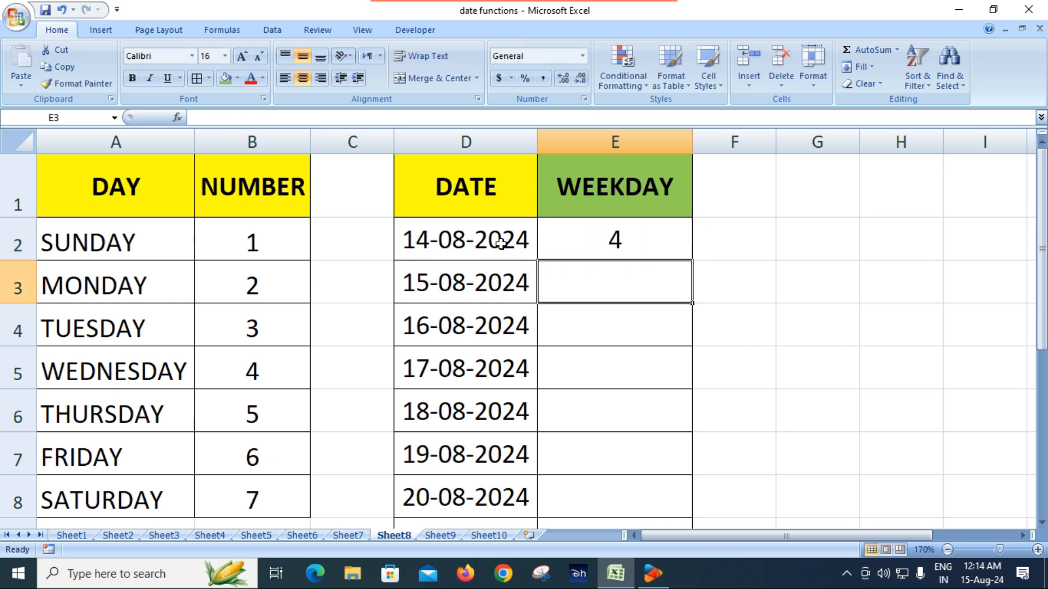
Step: Compare the E2 result with WEDNESDAY and its number in the day-number table
left_click(588, 240)
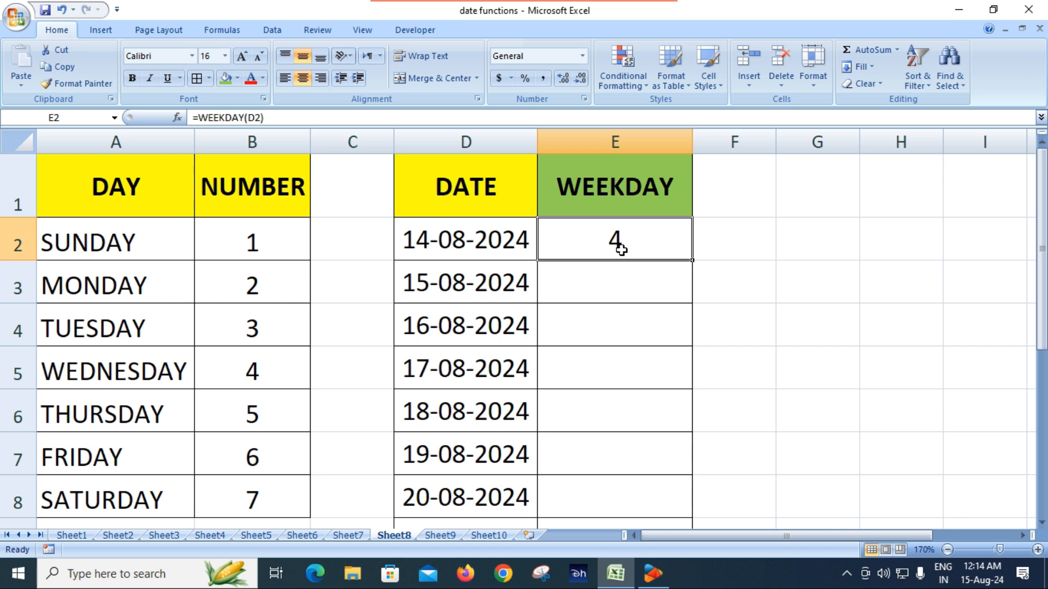
left_click(129, 363)
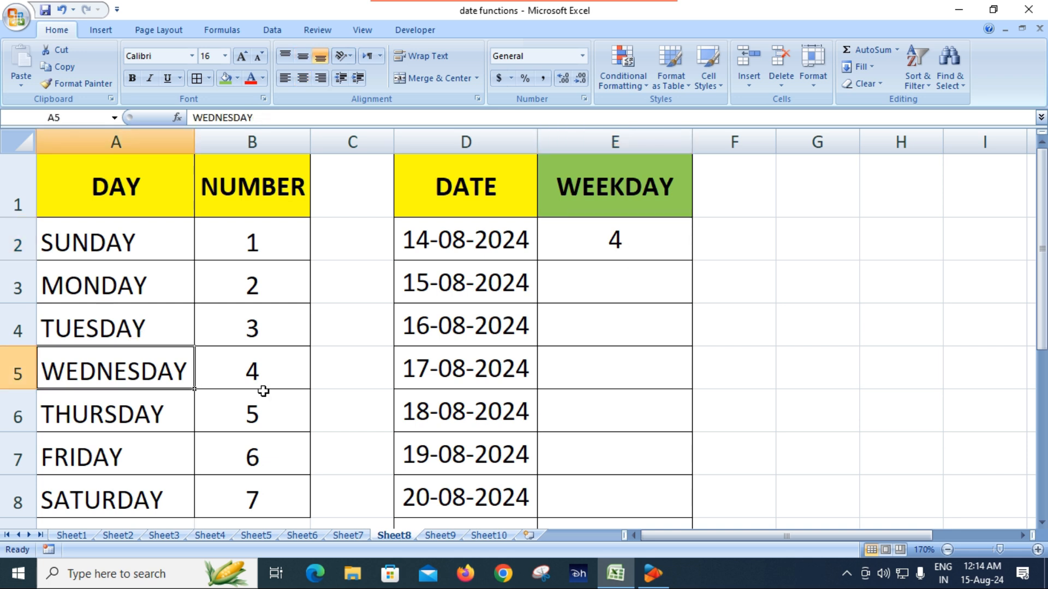
left_click(254, 380)
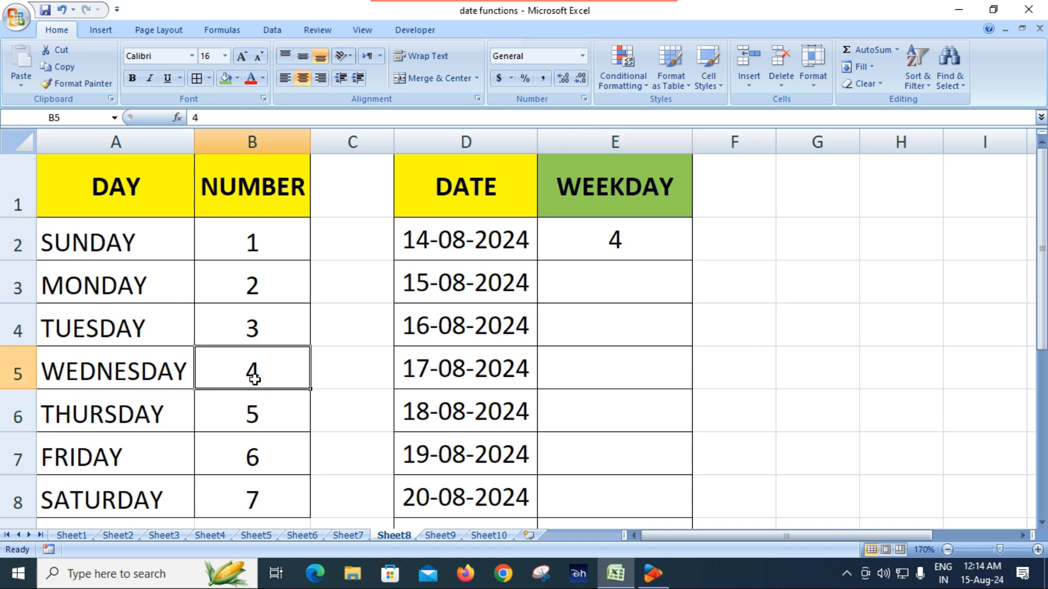
Step: Fill the WEEKDAY formula from E2 down to E12 for the remaining dates
left_click(663, 240)
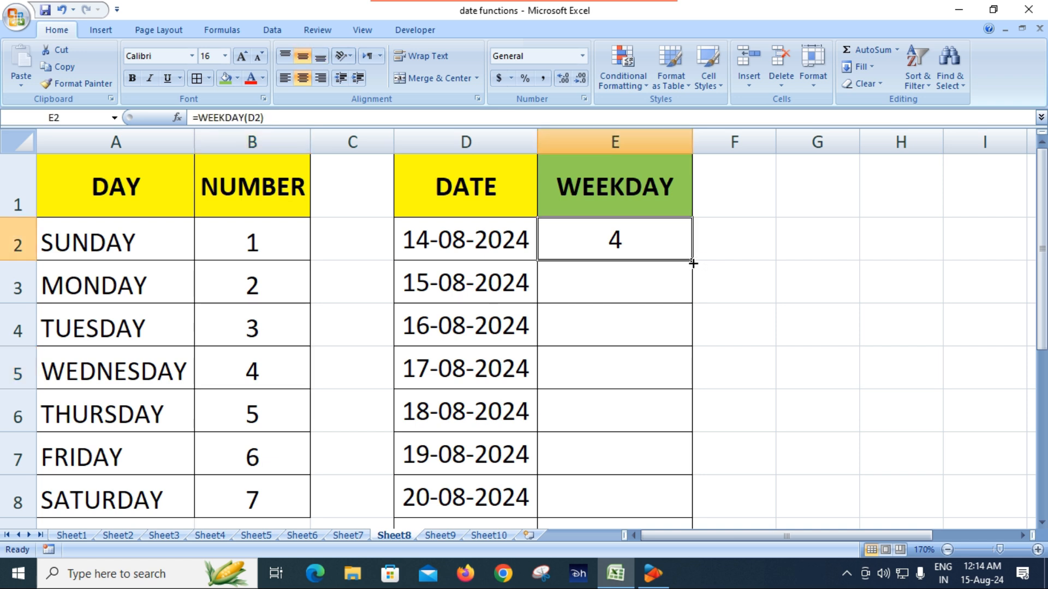
double_click(692, 263)
scroll(718, 281, "down", 2)
scroll(718, 281, "up", 2)
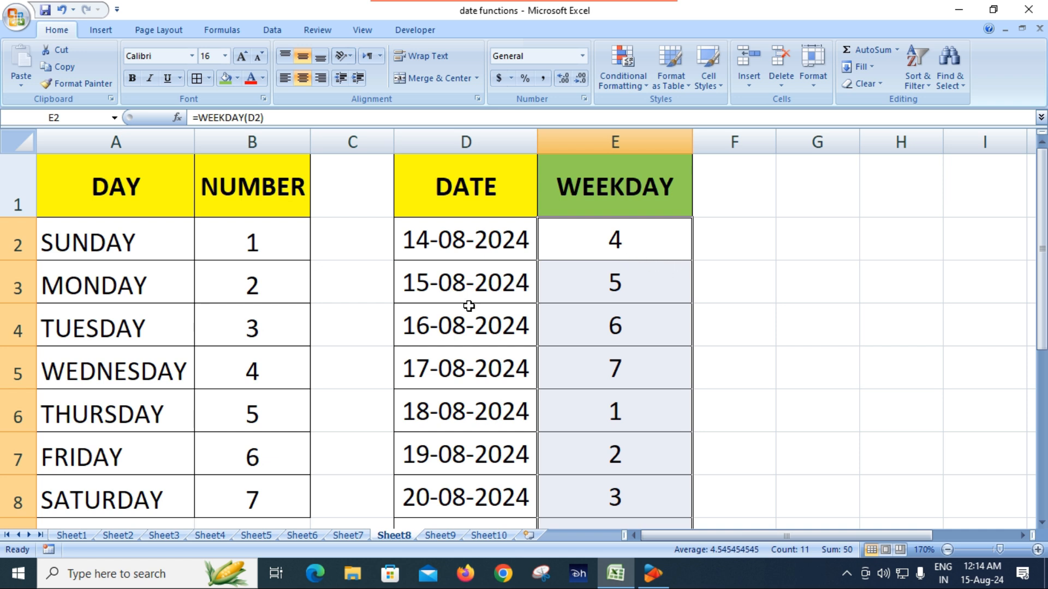
Step: Review the day names in column A one by one, from SUNDAY to SATURDAY
left_click(152, 243)
left_click(162, 294)
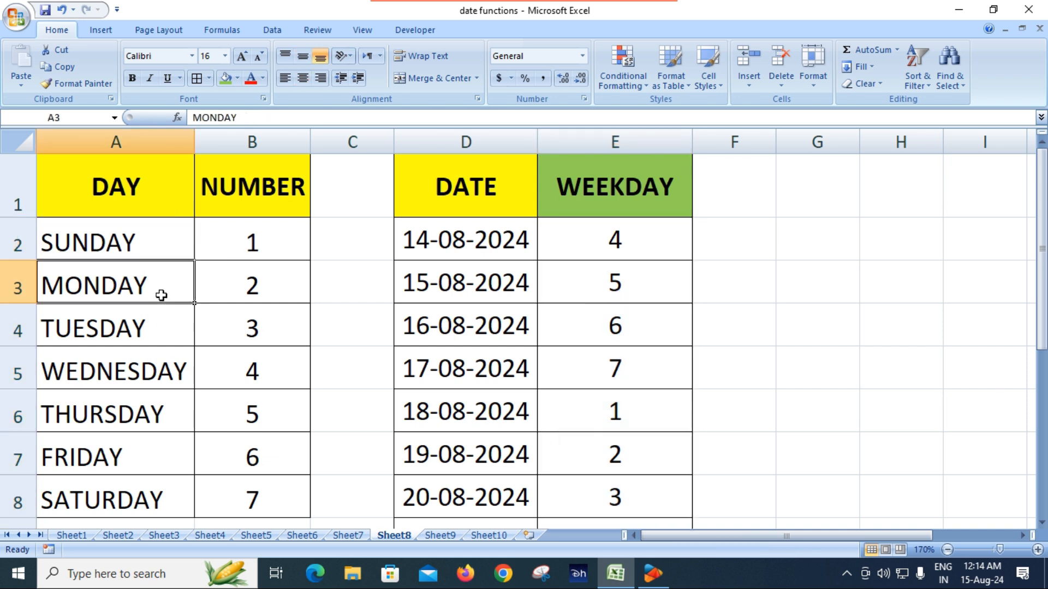
left_click(160, 335)
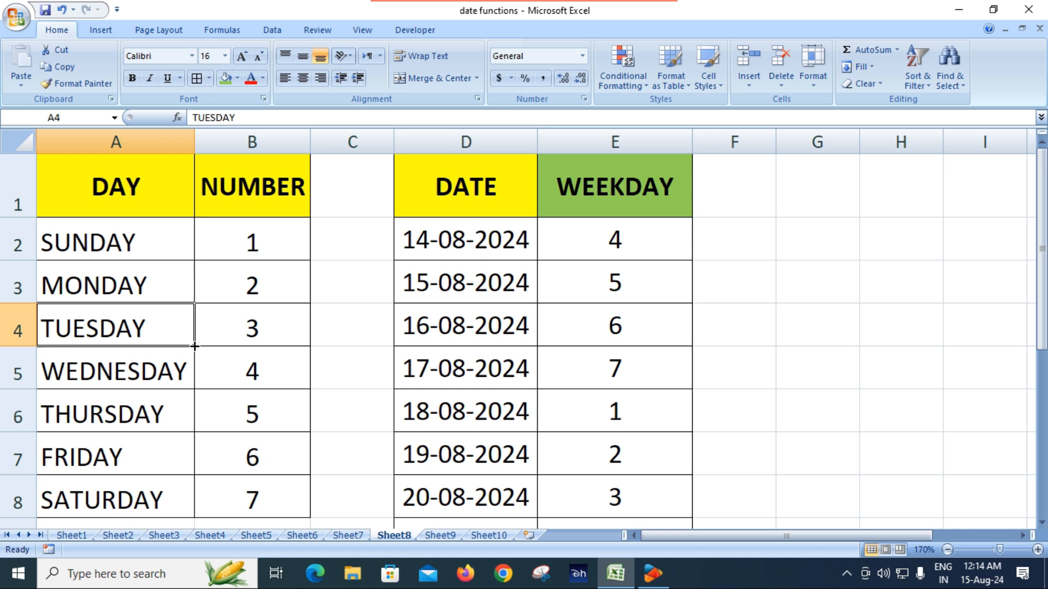
left_click(172, 381)
left_click(169, 419)
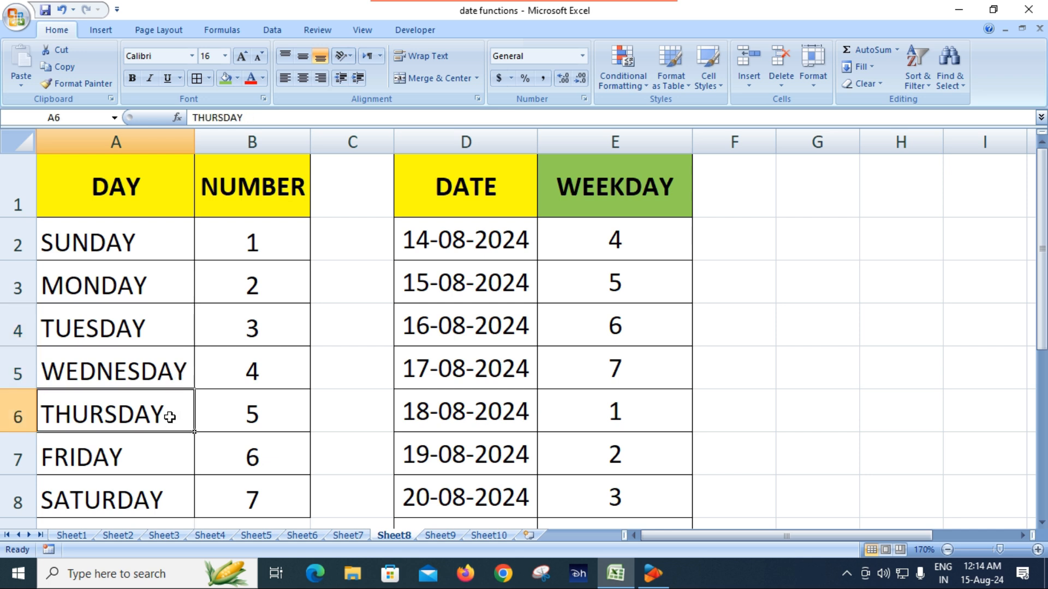
left_click(156, 463)
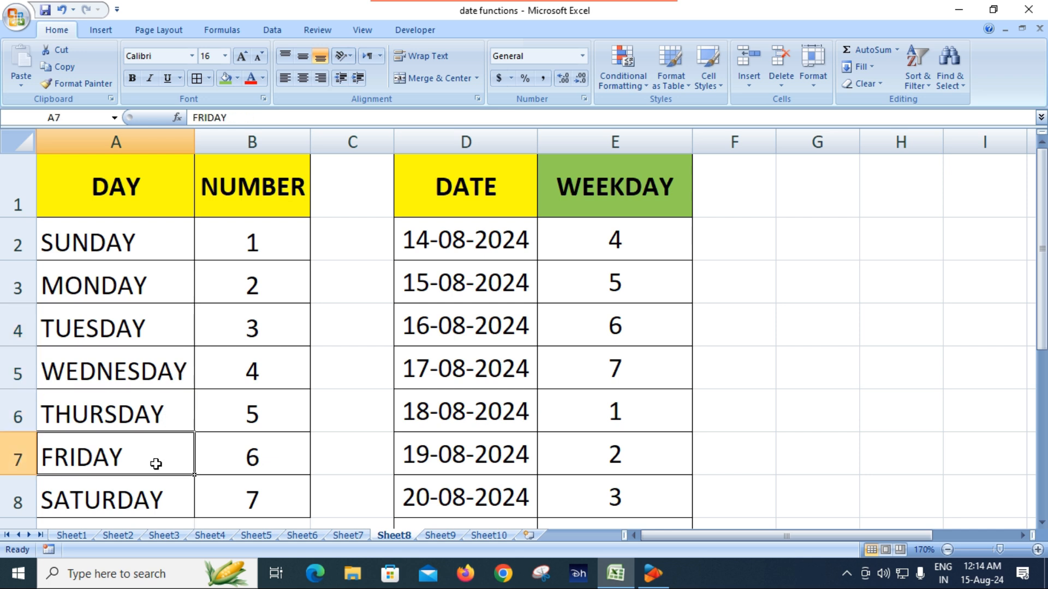
left_click(155, 494)
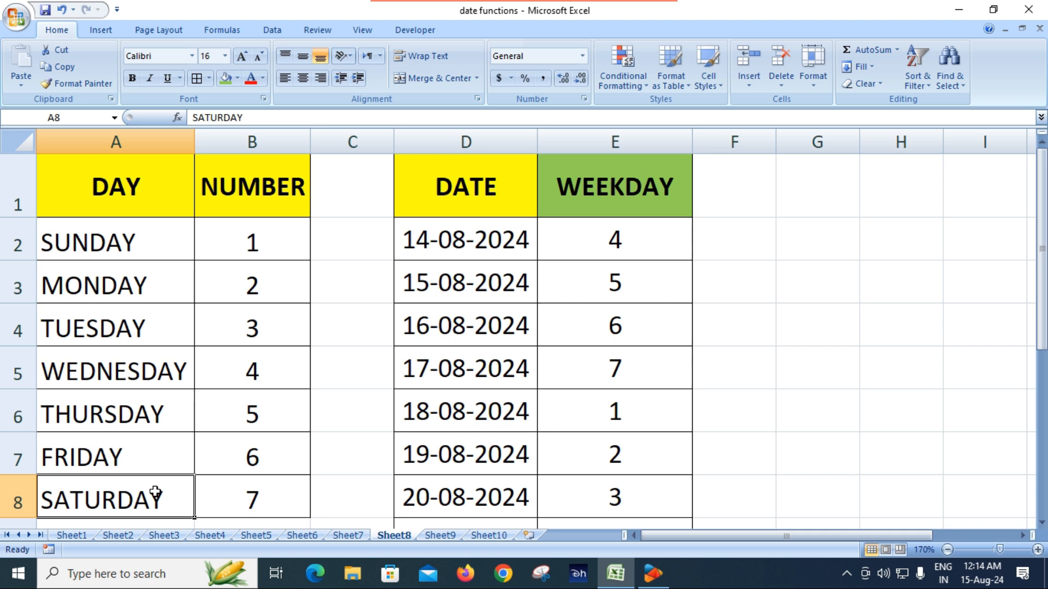
Step: Compare the WEEKDAY results in E2, E5 and E6 with the day-number table and check 18-08-2024 in the system calendar
left_click(656, 242)
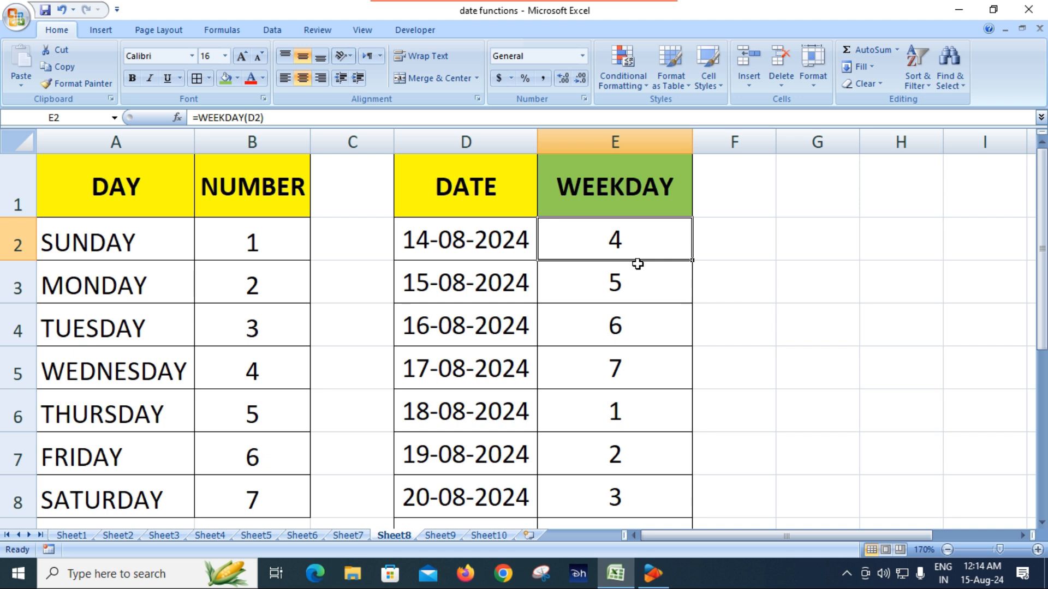
left_click(257, 376)
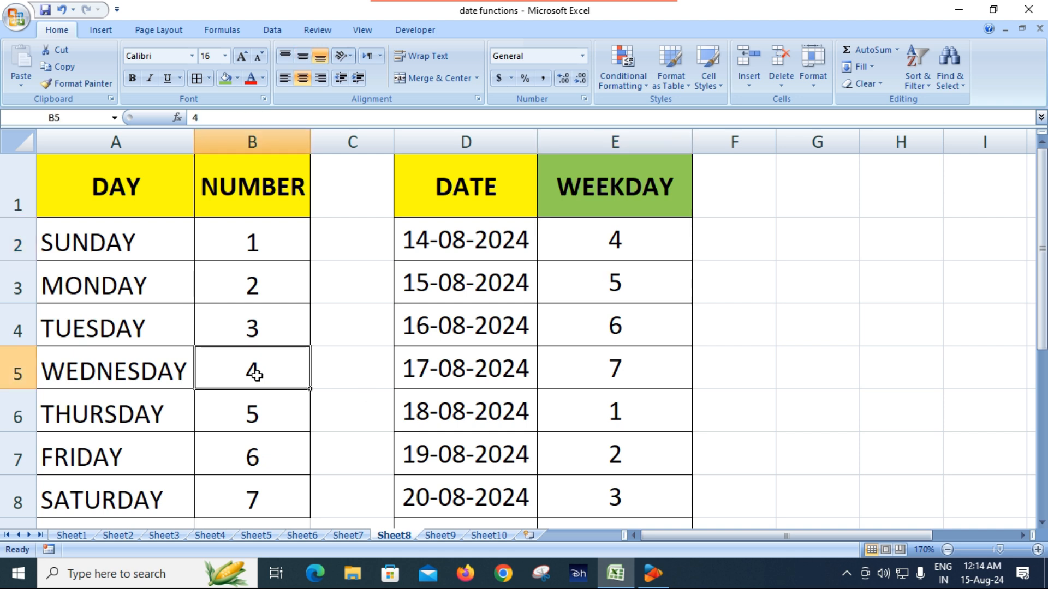
left_click(585, 367)
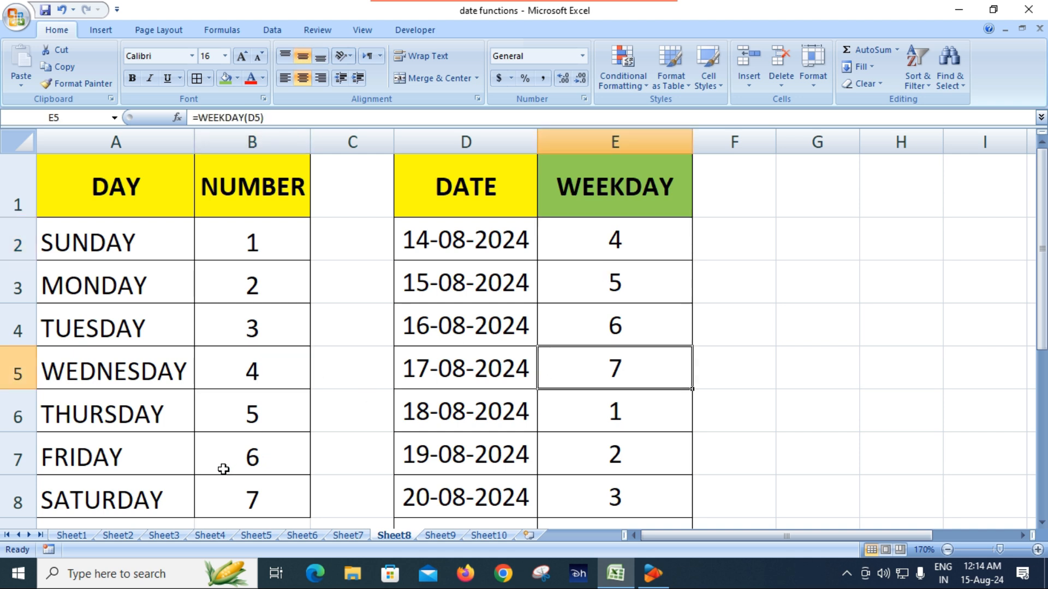
left_click(653, 417)
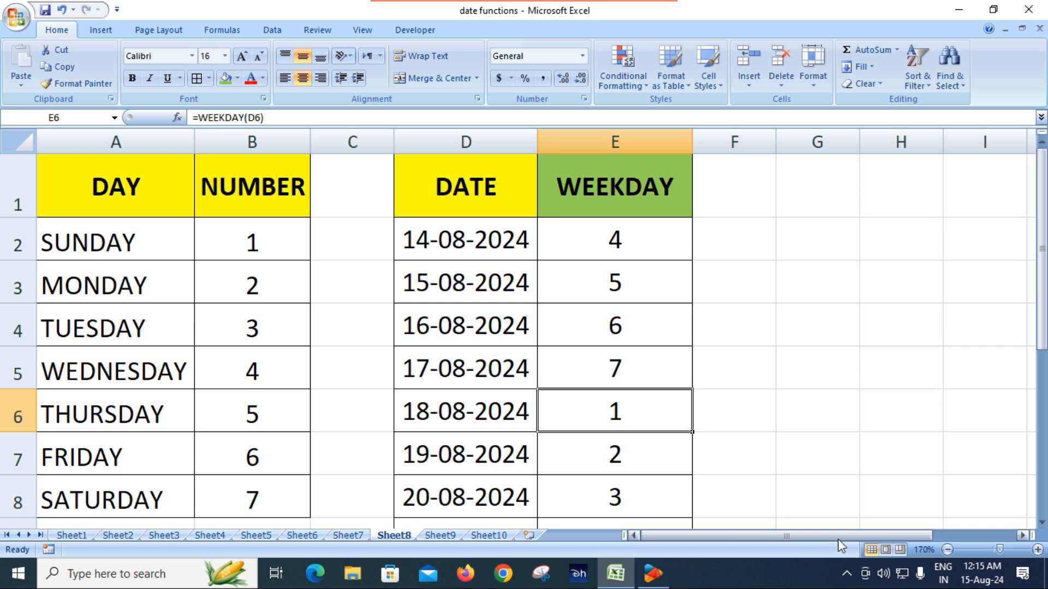
left_click(978, 582)
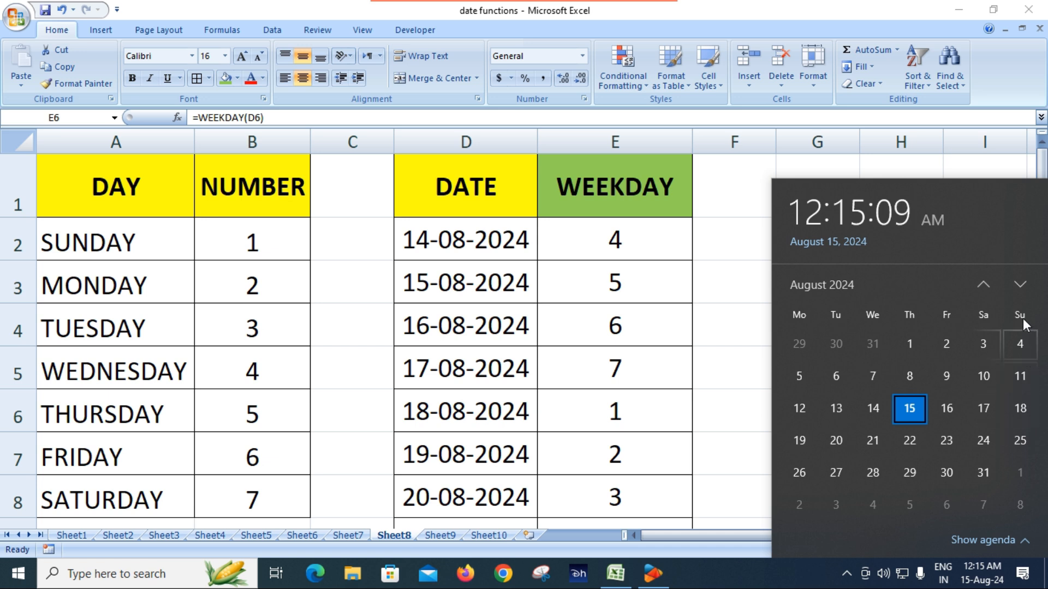
left_click(986, 581)
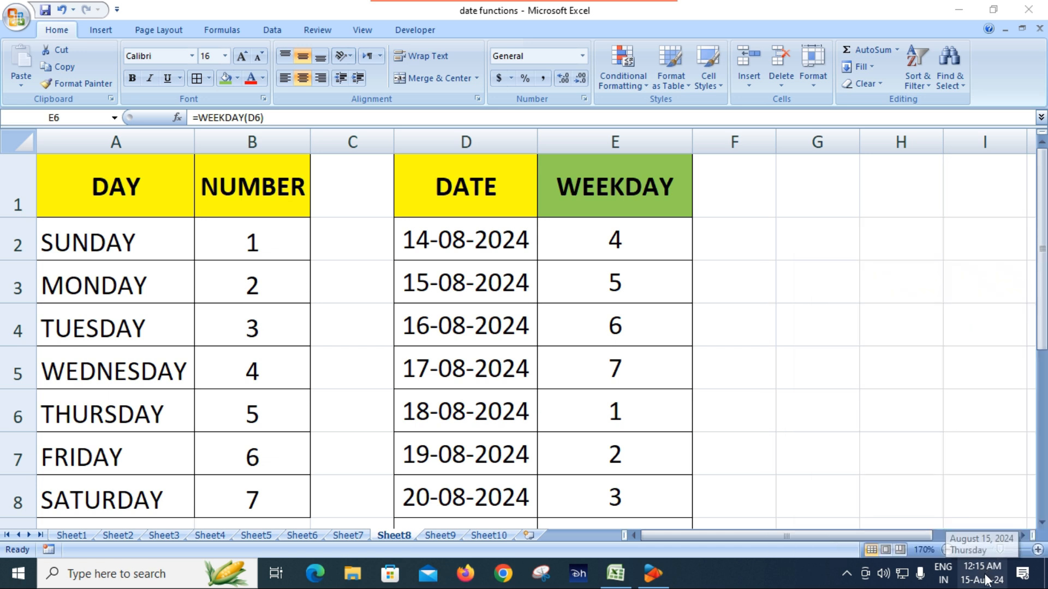
left_click(725, 399)
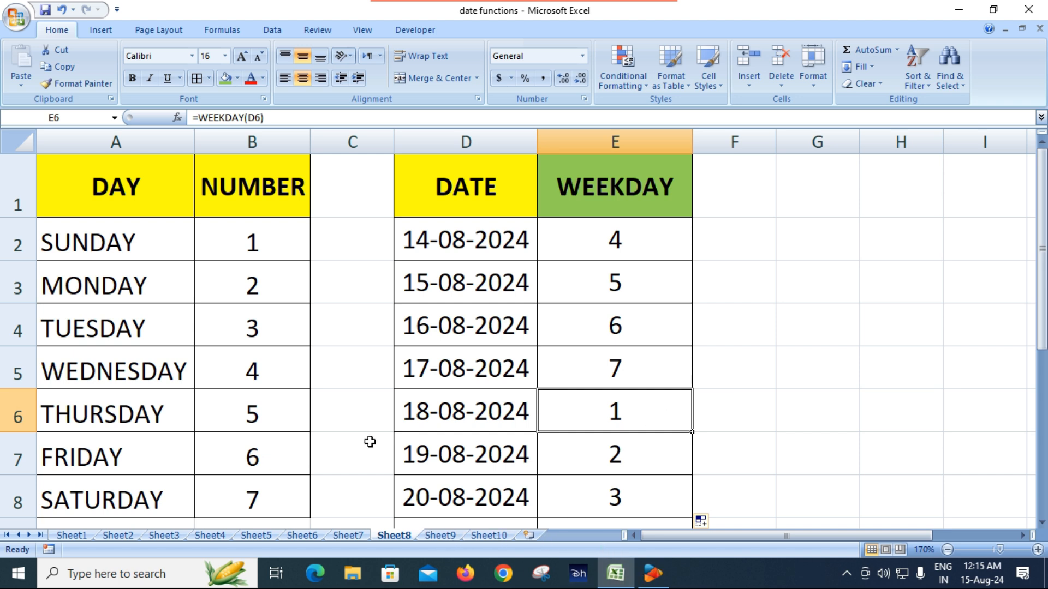
left_click(350, 417)
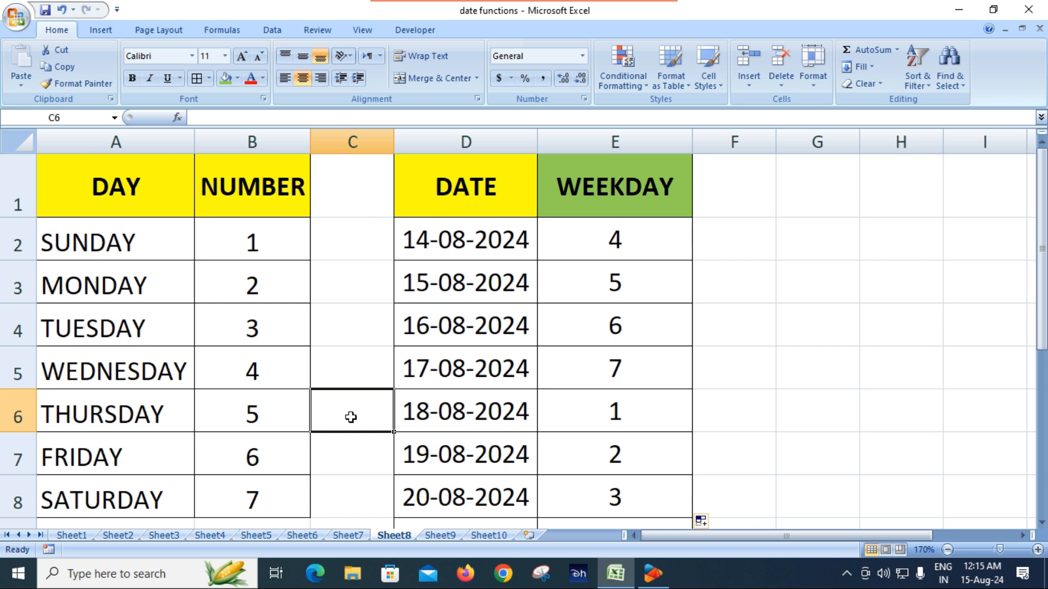
Step: Mark WEEKDAY as covered in the Sheet1 function list by filling B12 with green
left_click(77, 534)
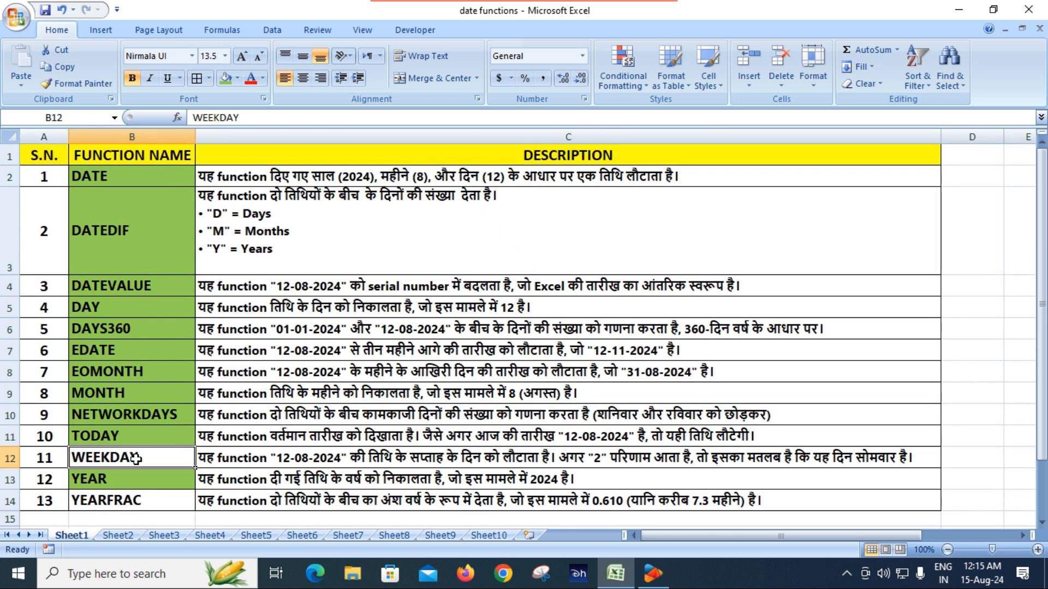
left_click(227, 78)
Step: Find YEARFRAC in the Sheet1 function list, open its example table on Sheet9 and select D1
scroll(162, 386, "down", 2)
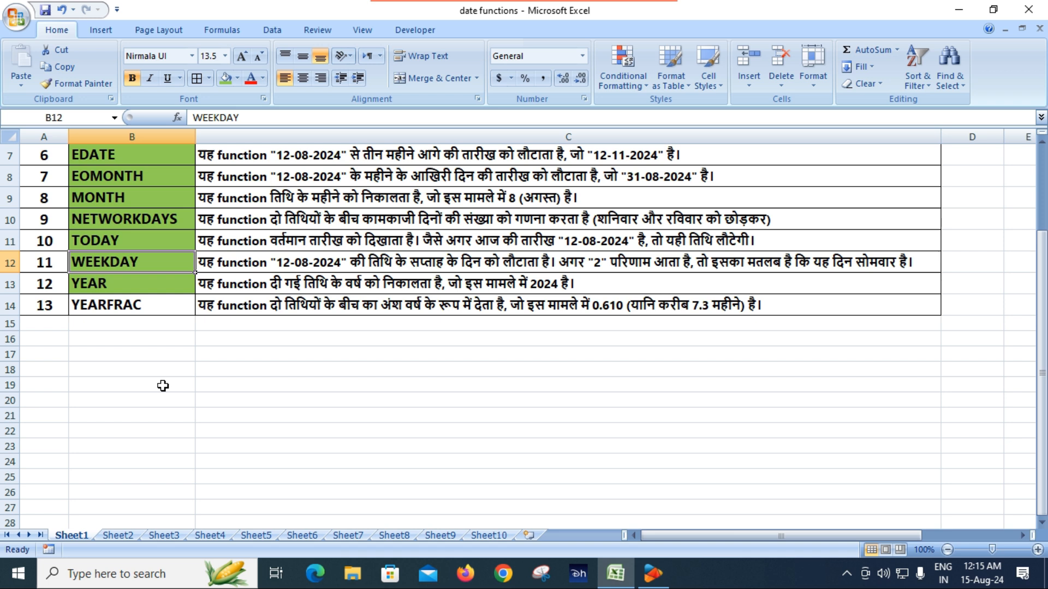
left_click(155, 308)
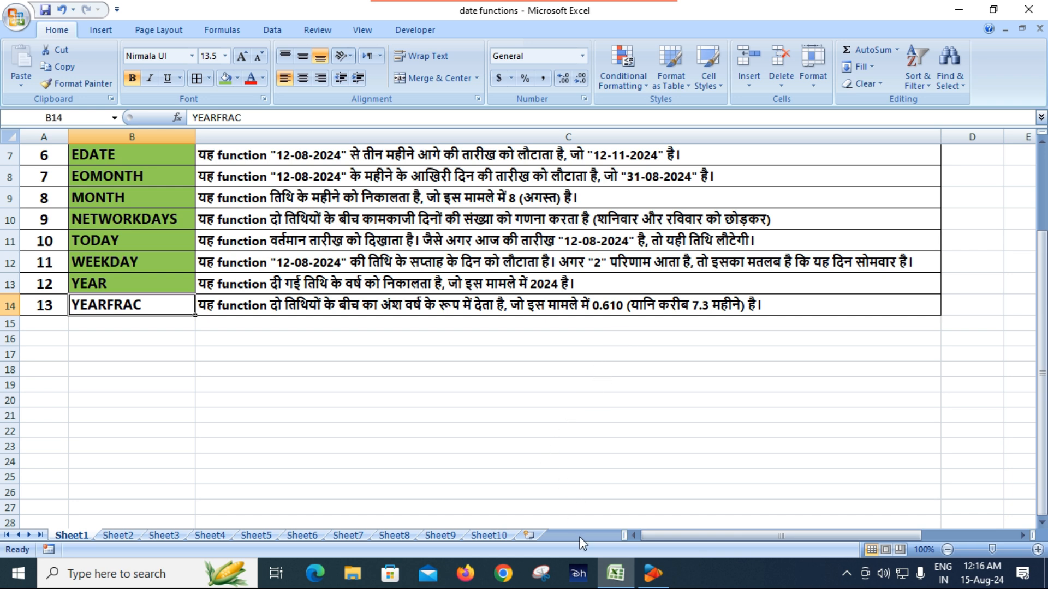
left_click(440, 535)
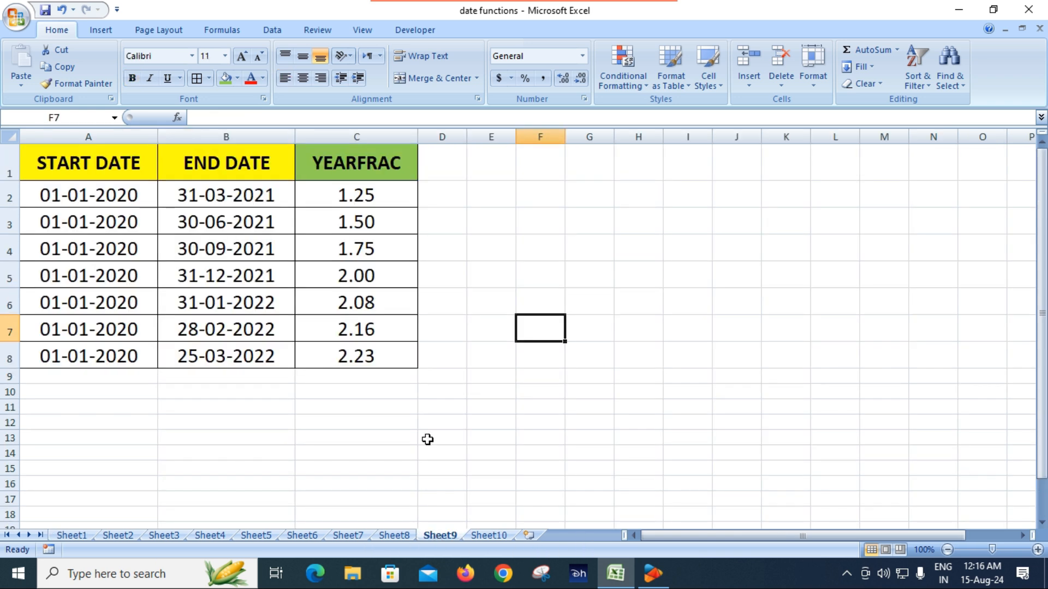
left_click(444, 430)
key("ctrl+Up")
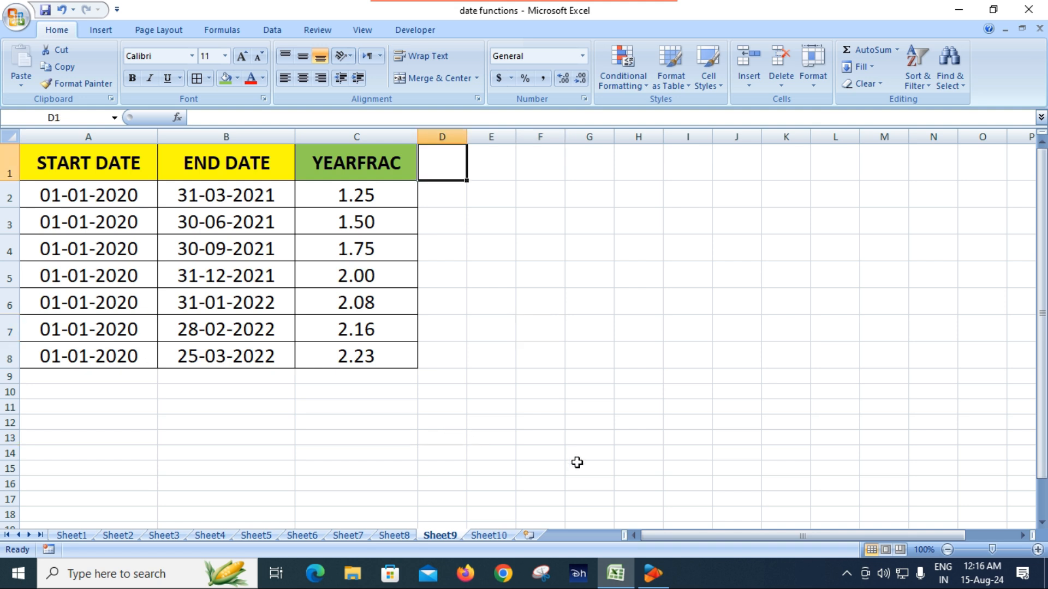
Step: Enlarge the YEARFRAC example table to 150% and review the start date, end date and formula in row 2
left_click(600, 425)
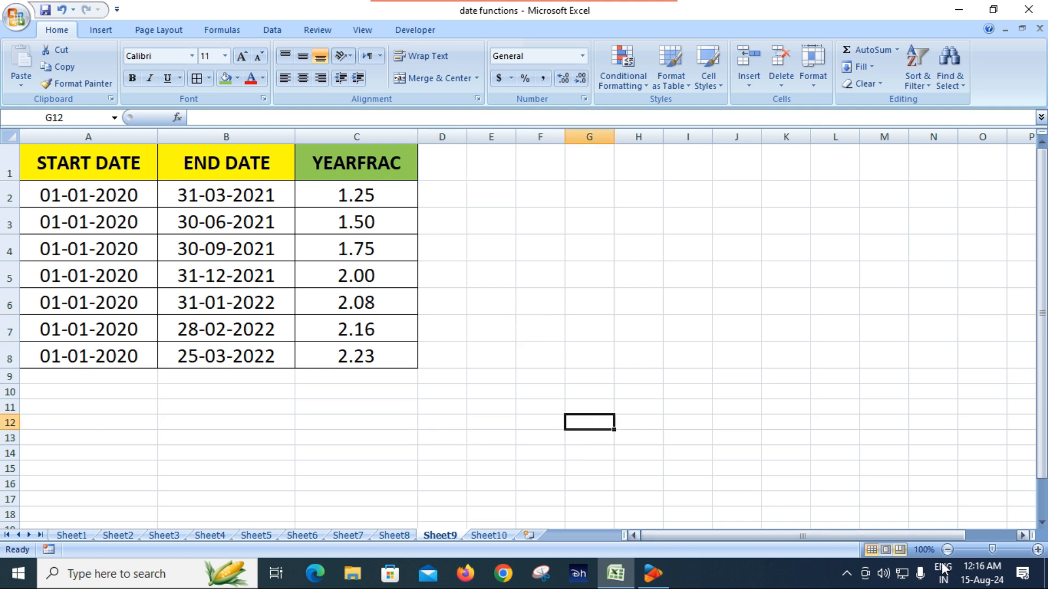
left_click(1038, 551)
left_click(1039, 550)
left_click(1038, 550)
left_click(1038, 550)
left_click(1038, 551)
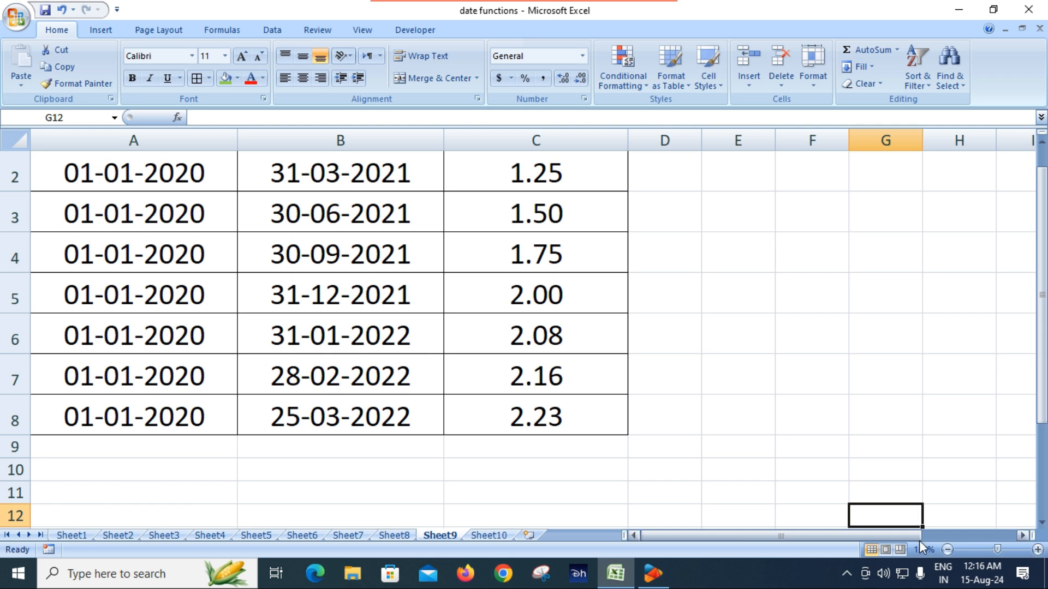
scroll(445, 436, "up", 1)
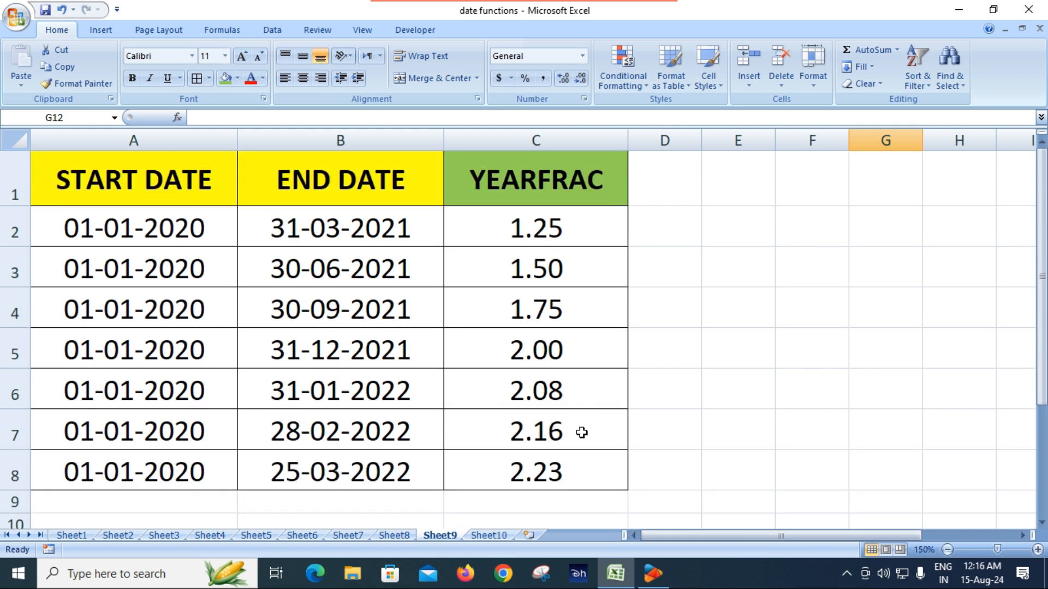
left_click(114, 235)
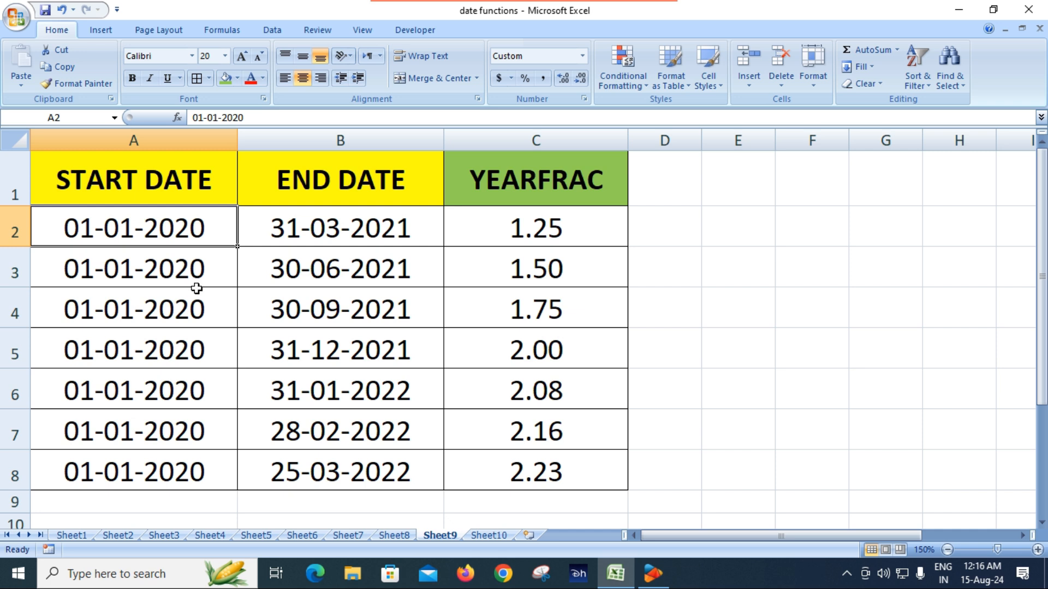
left_click(384, 235)
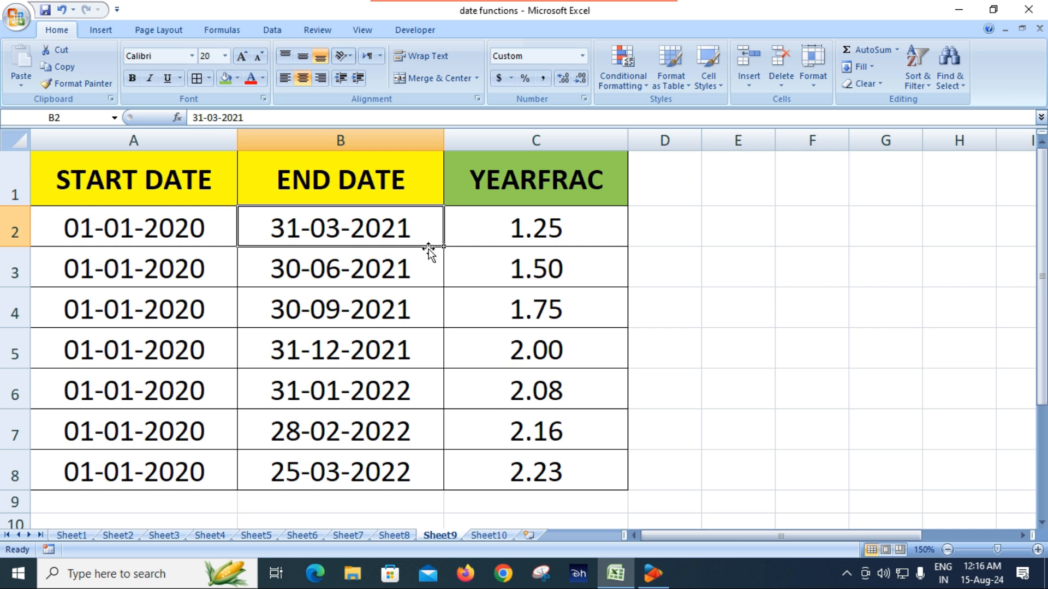
left_click(557, 228)
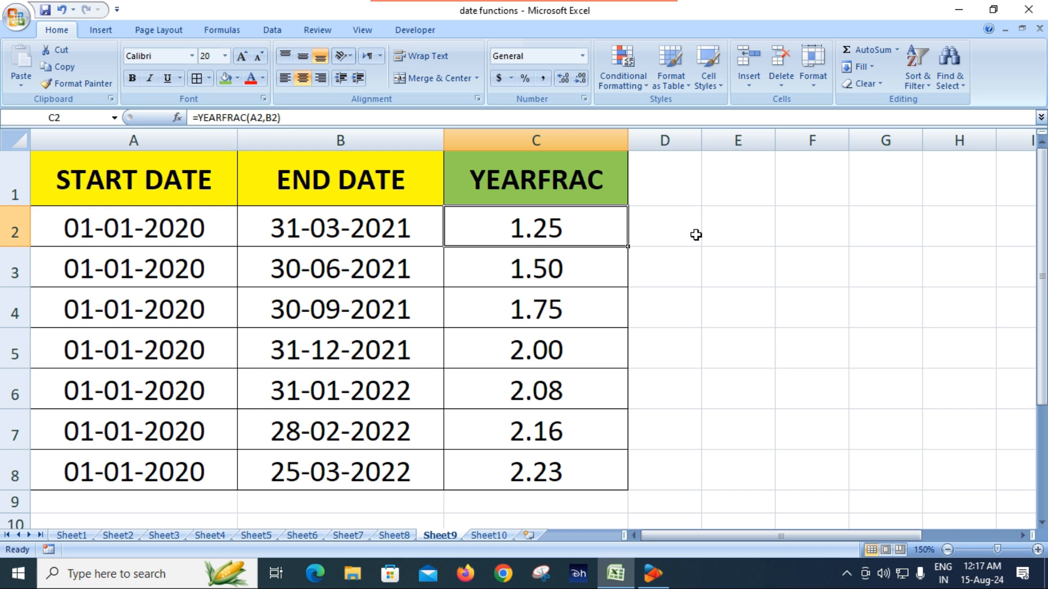
Step: Enter 12 in cell E2 beside the YEARFRAC table
left_click(725, 226)
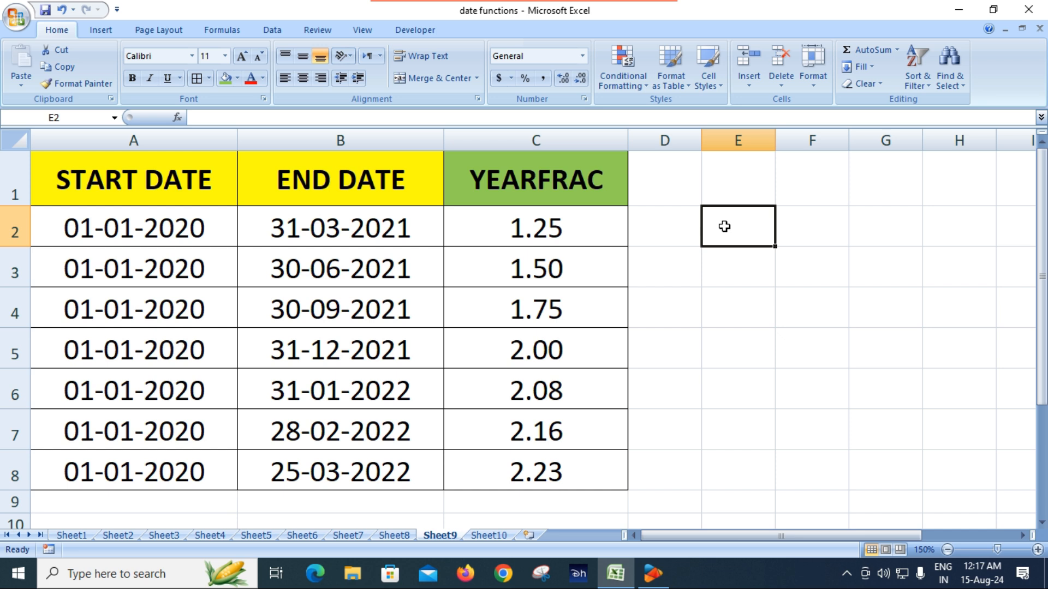
type("12")
key("Return")
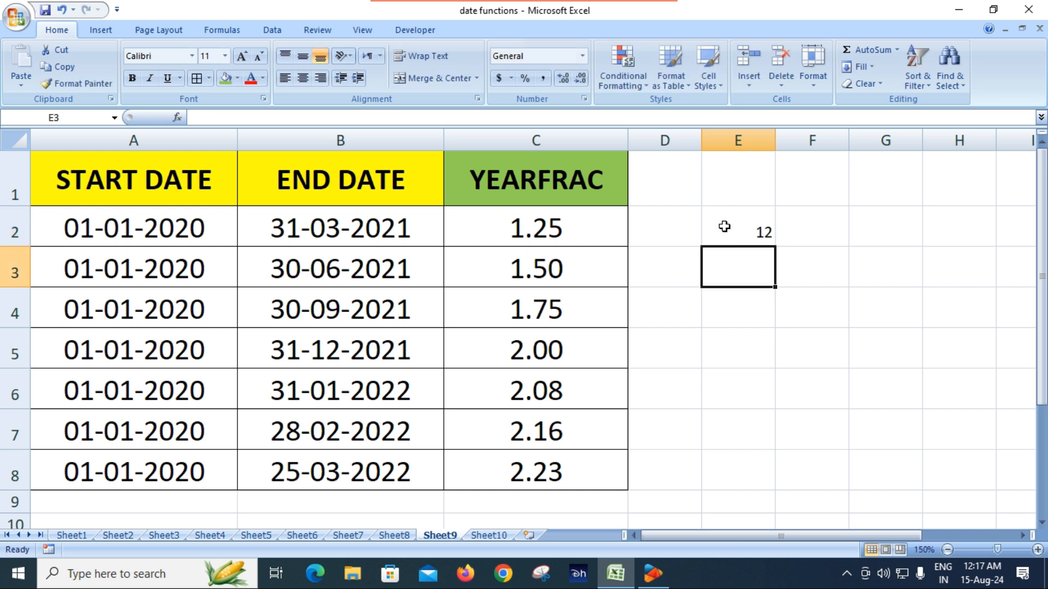
left_click(726, 229)
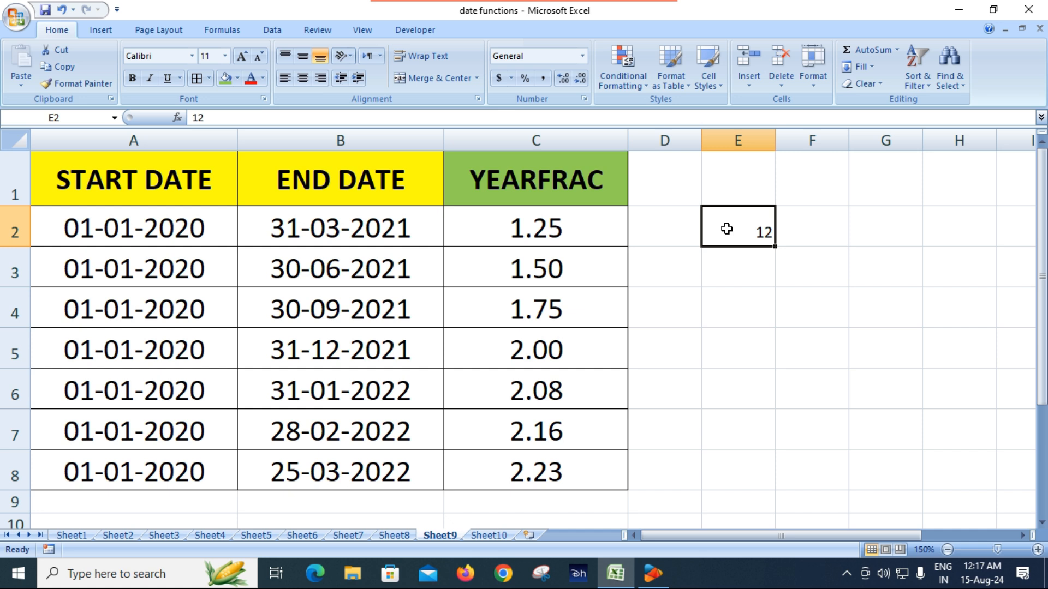
Step: Enter the value 3 in each of the cells F2 to F5
left_click(810, 226)
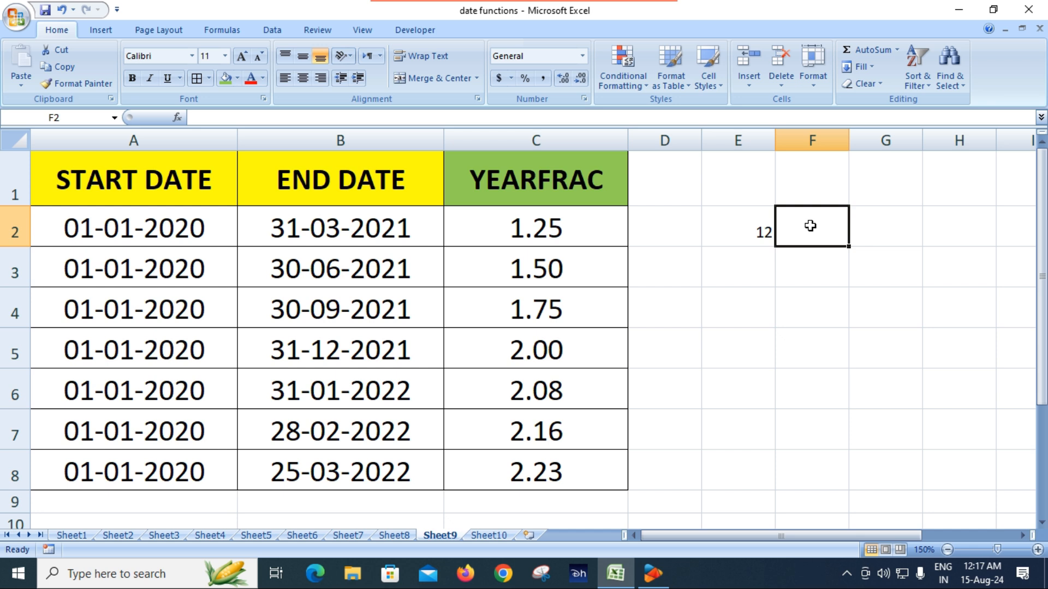
type("3")
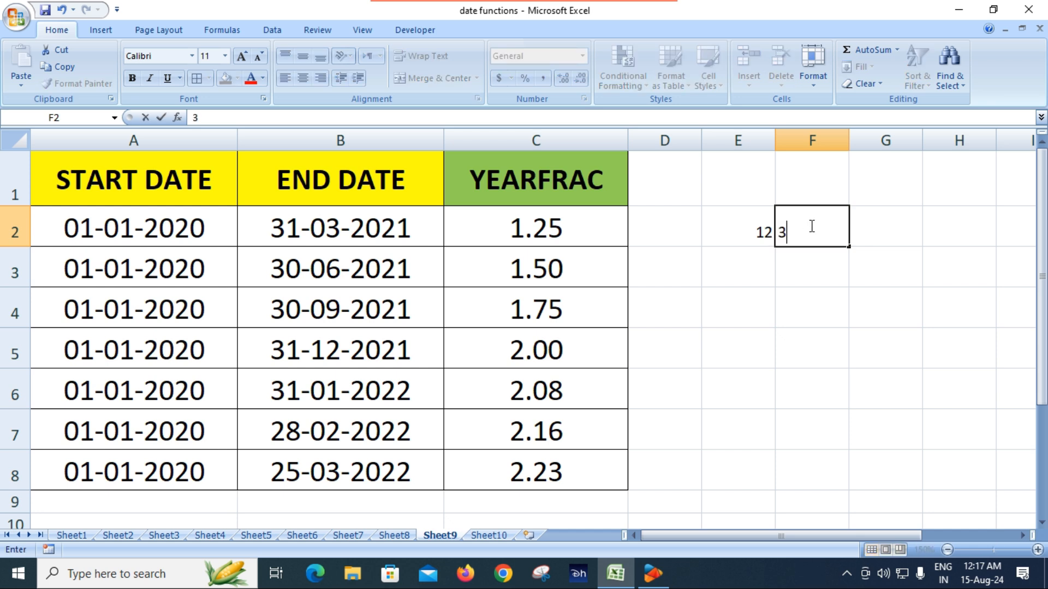
key("Return")
type("3")
key("Return")
type("3")
key("Return")
type("3")
key("Return")
Step: Centre the values in F2:F5 horizontally and go over the first two of them
left_click_drag(810, 225, 810, 338)
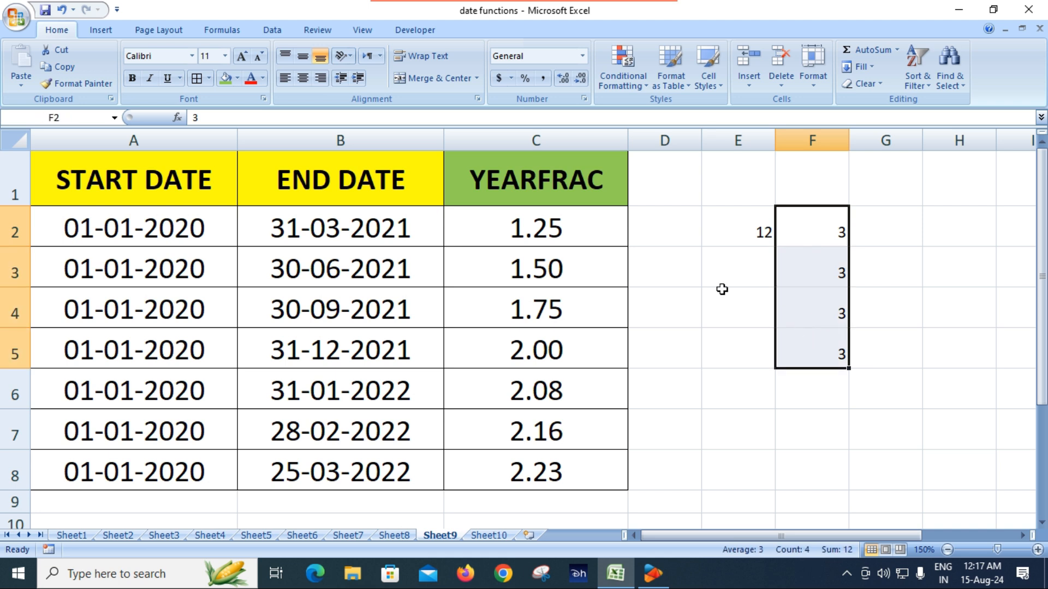
left_click(302, 78)
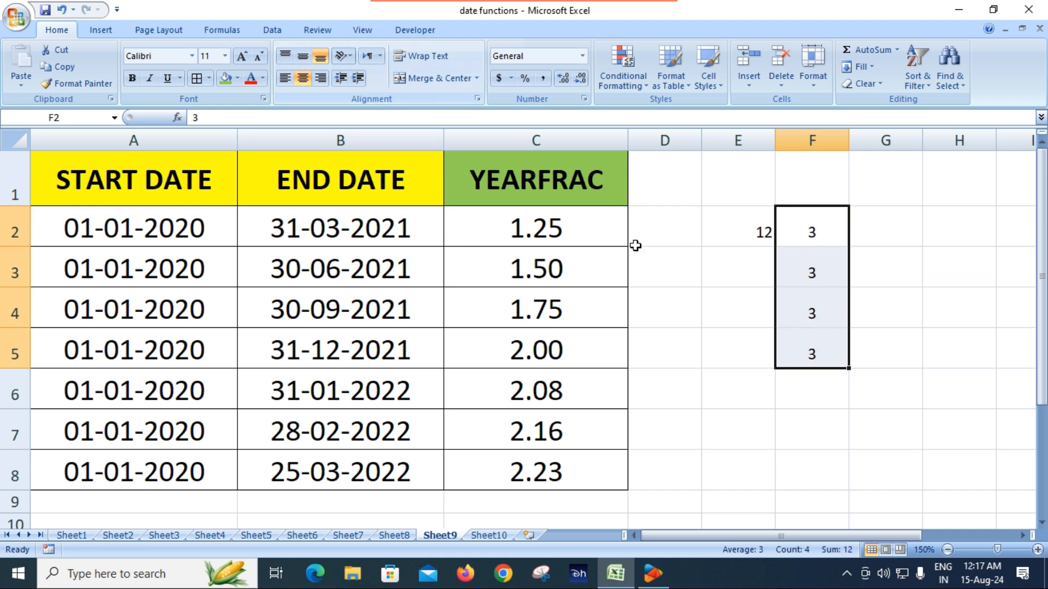
left_click(747, 277)
left_click(813, 232)
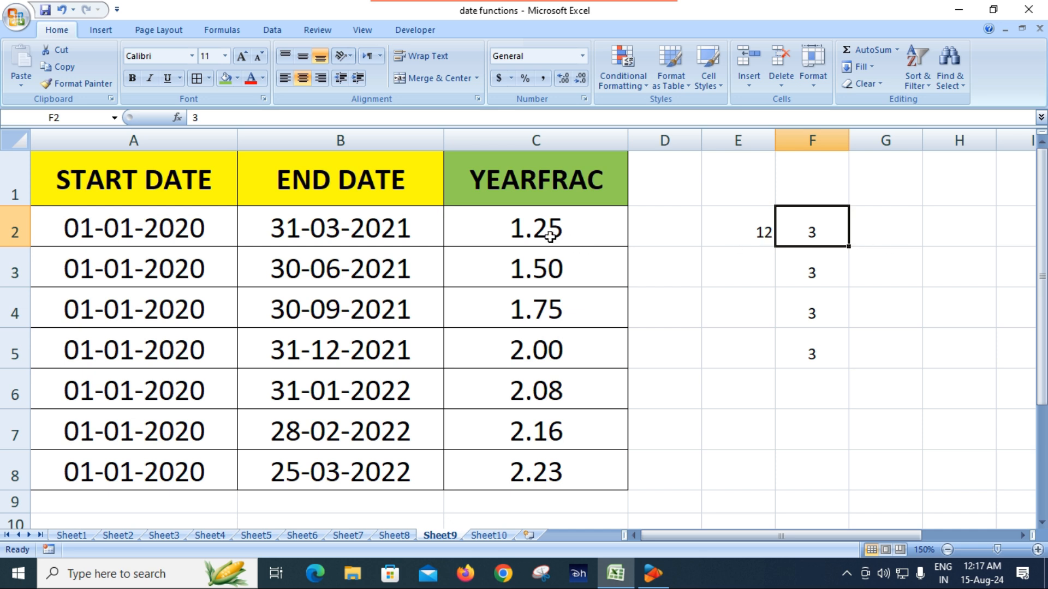
left_click(813, 280)
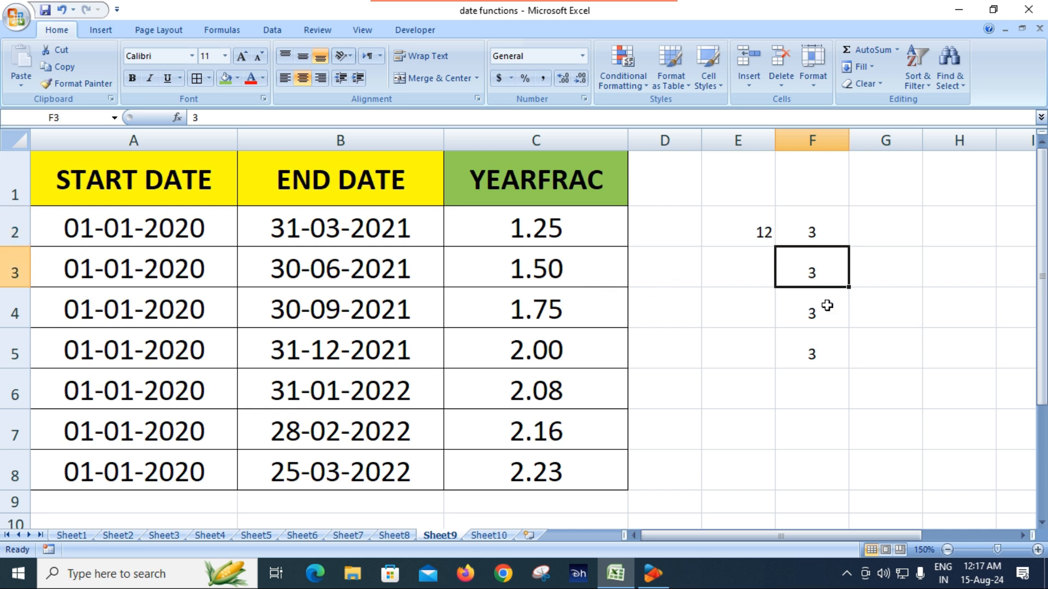
Step: Enter 100 in cell G2 beside the column of 3s
left_click(926, 289)
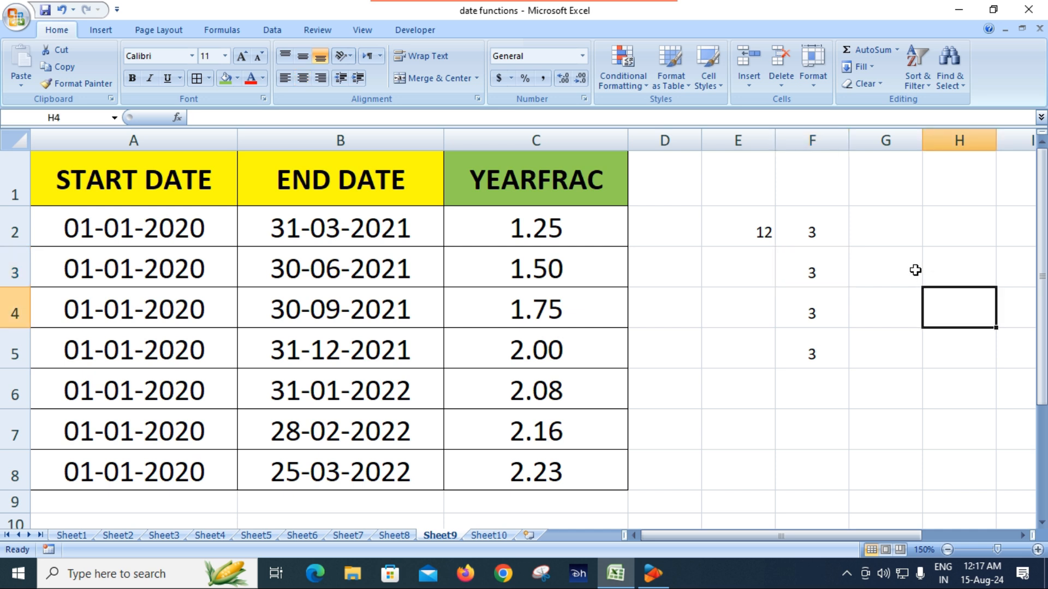
double_click(892, 236)
type("1000")
key("BackSpace")
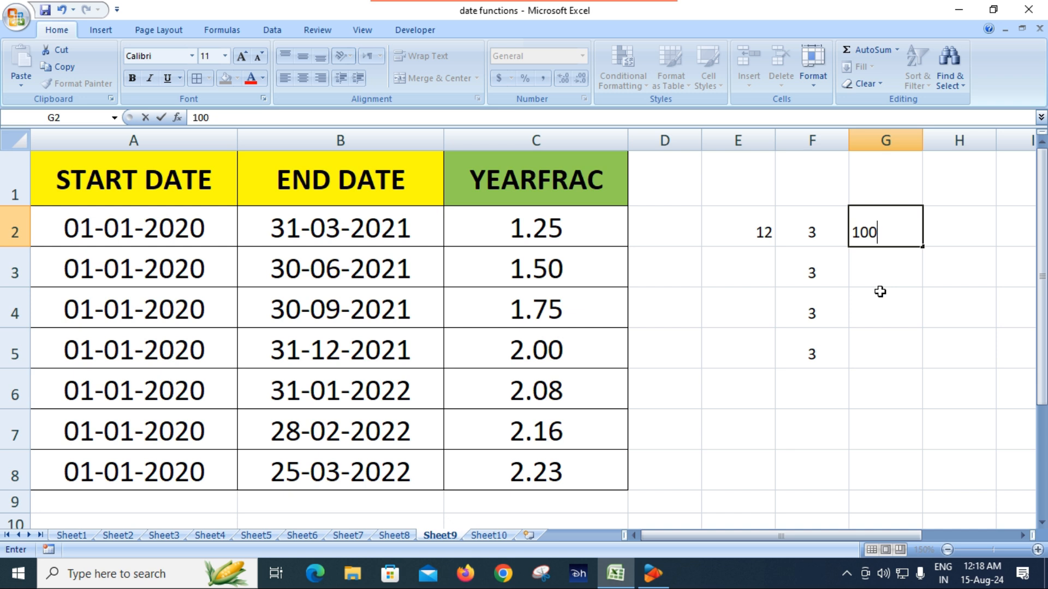
key("Return")
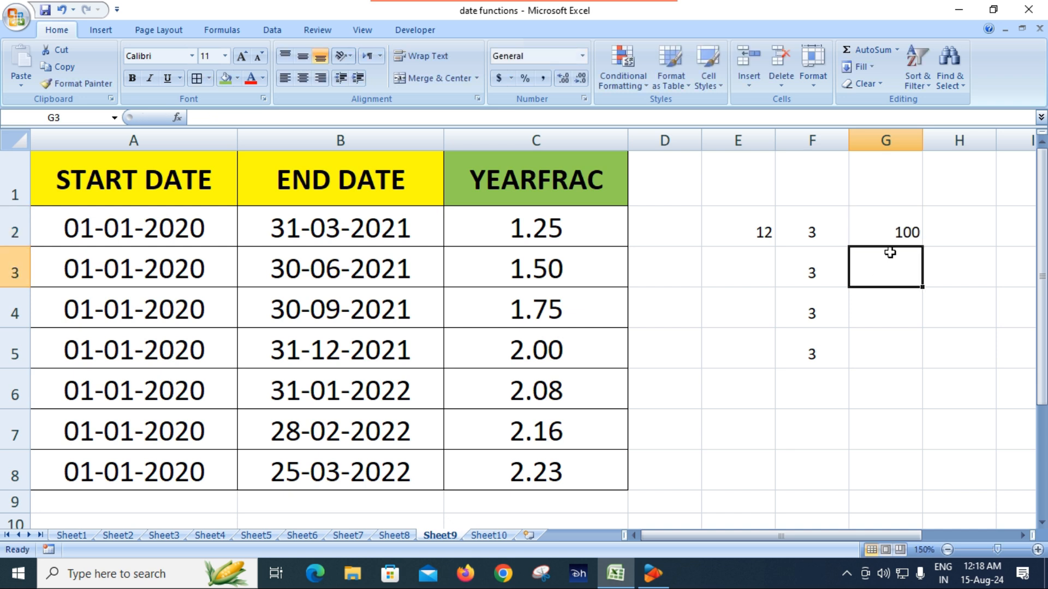
Step: Replace the content of G2 with the formula =100/4
left_click(895, 234)
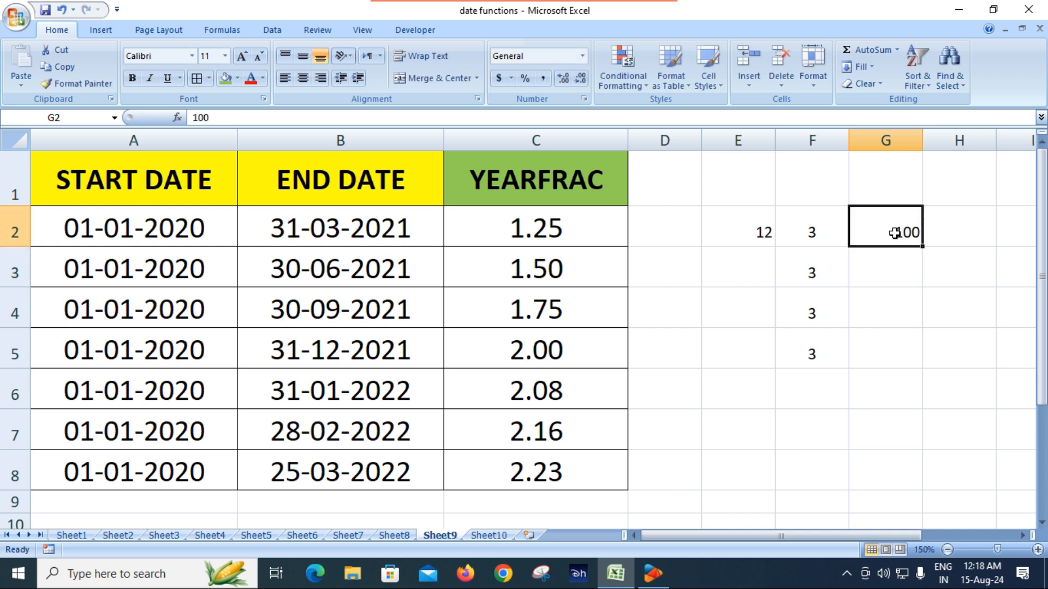
type("=100/4")
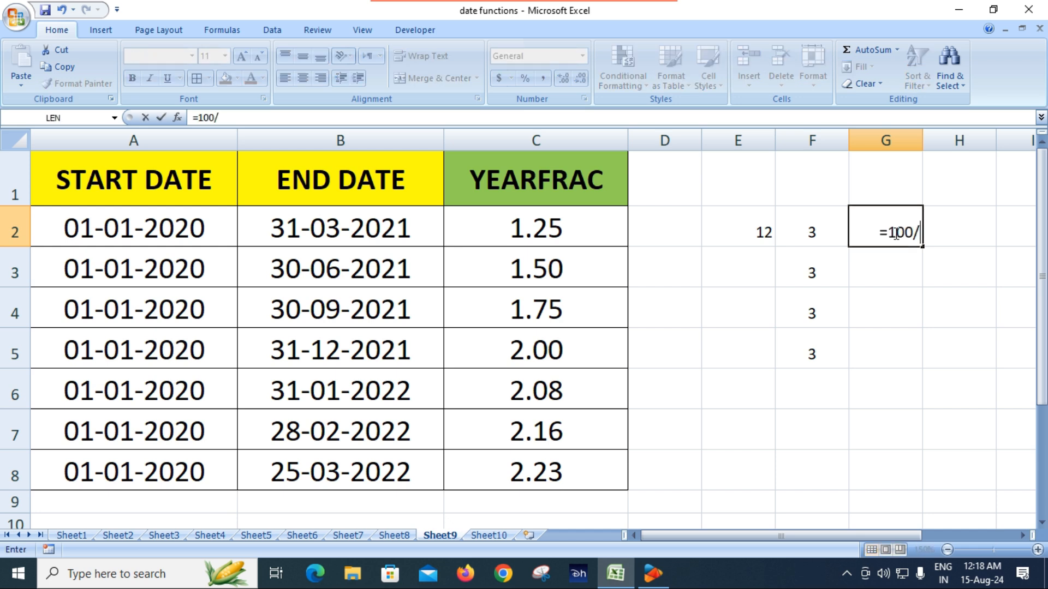
key("Return")
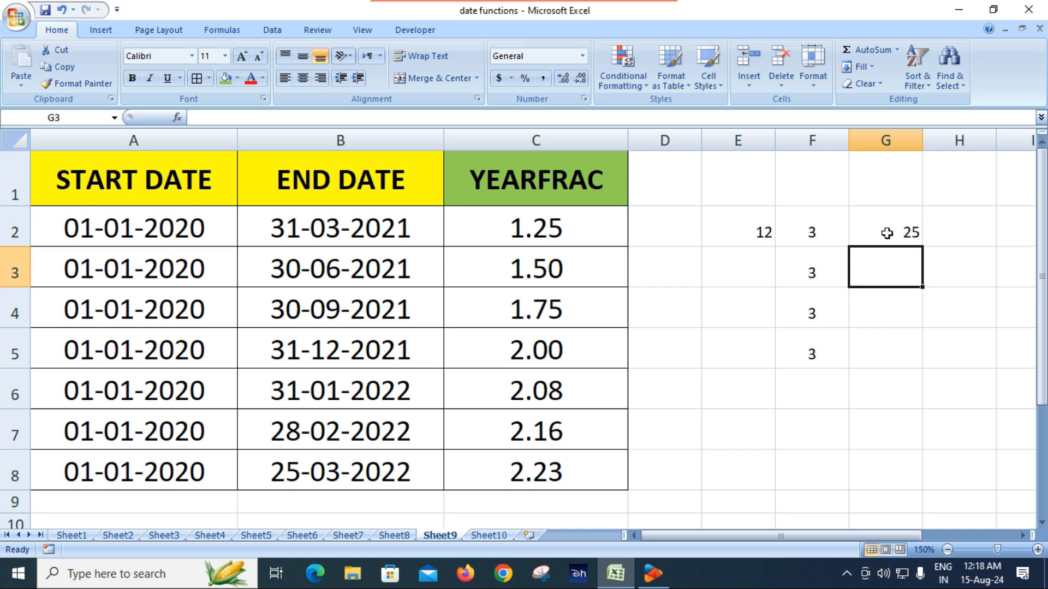
left_click(893, 233)
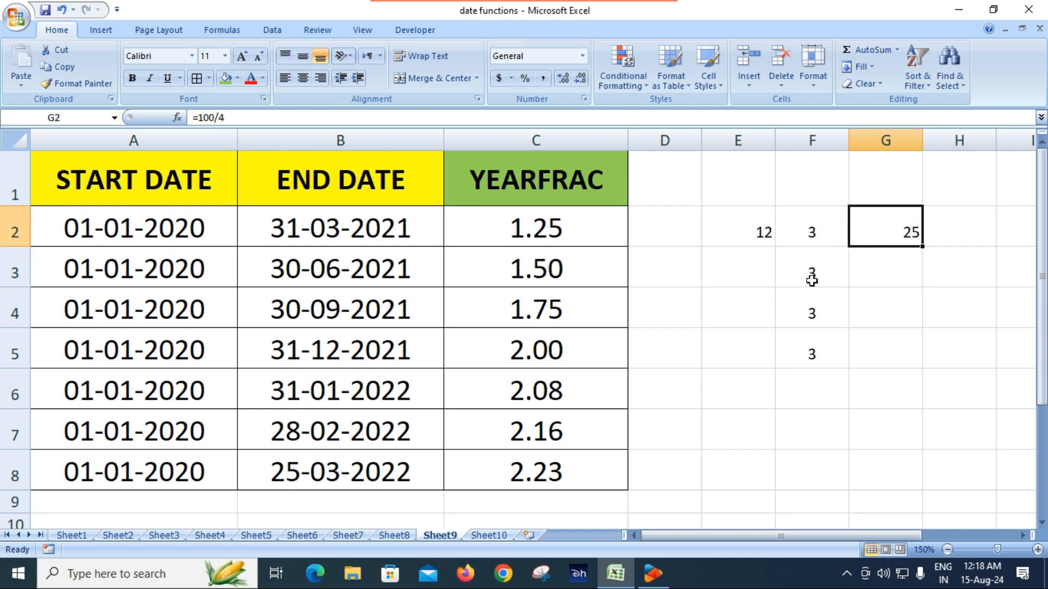
Step: Replace the content of E2 with the formula =12/4 and compare it with F2
left_click(800, 234)
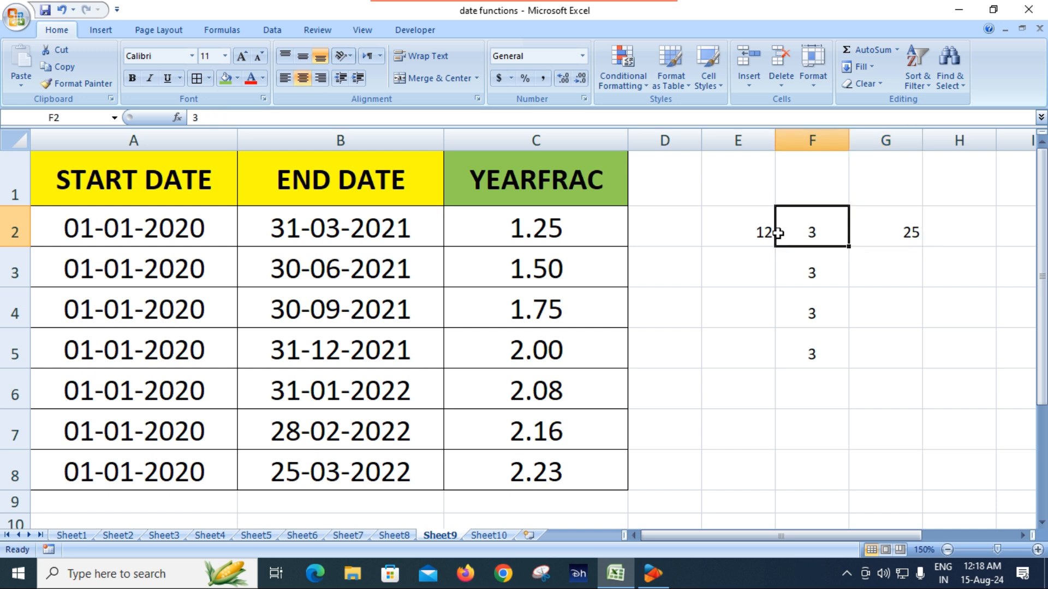
double_click(760, 232)
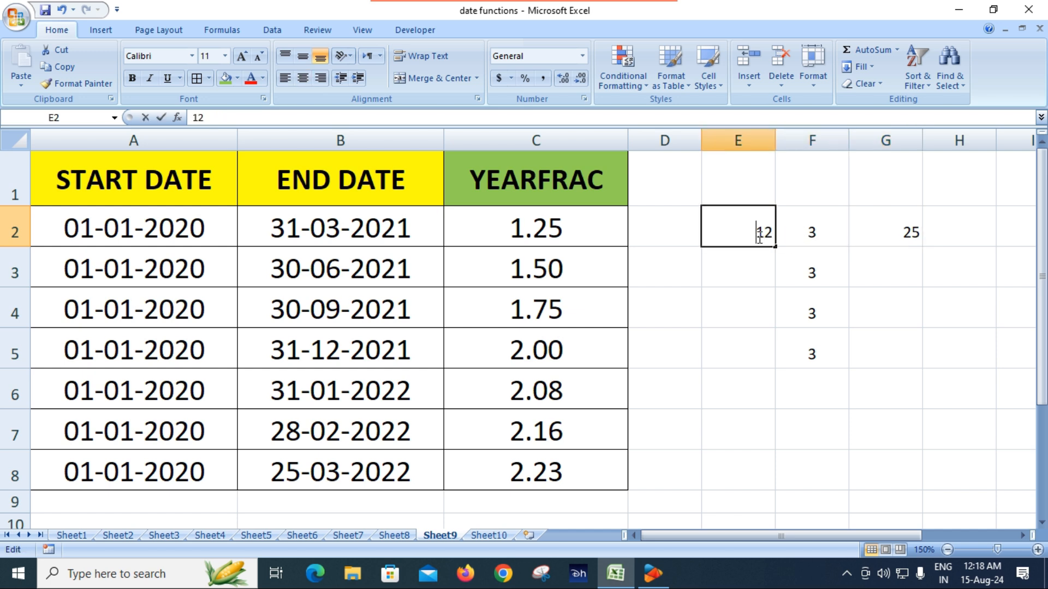
left_click(738, 295)
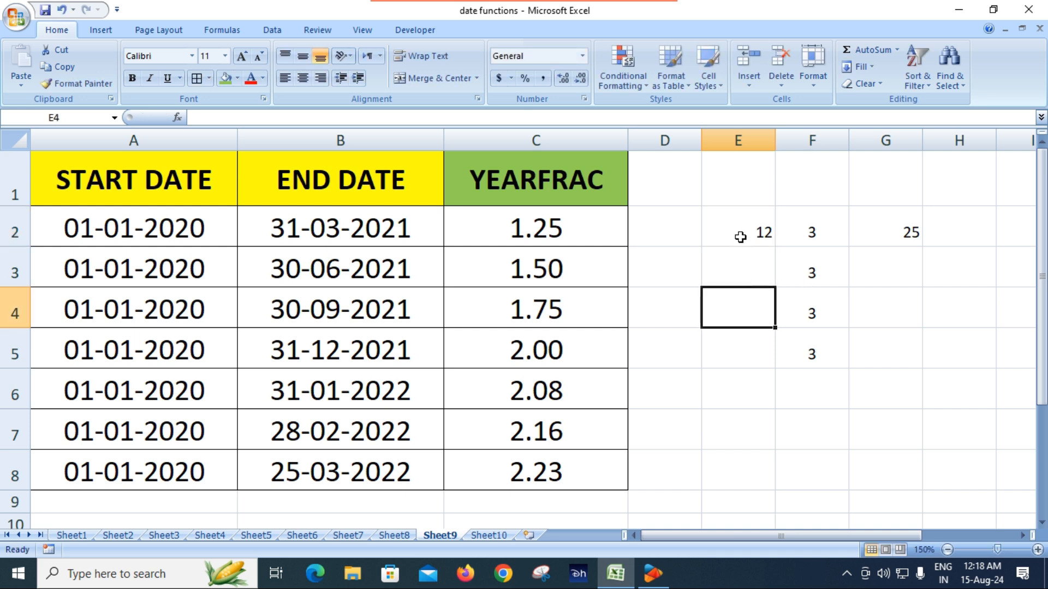
left_click(741, 237)
type("=")
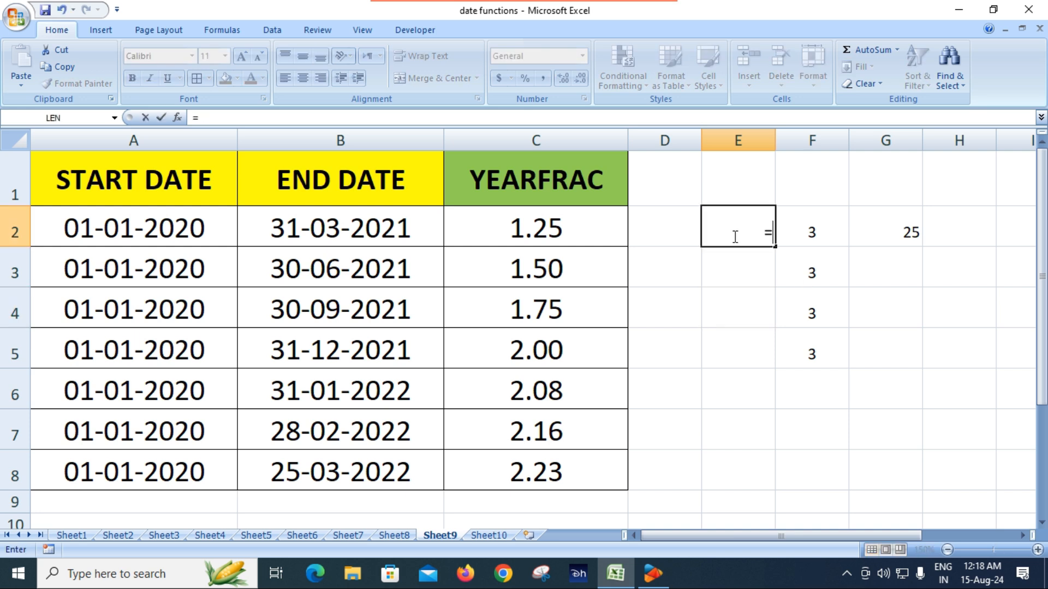
type("12/4")
key("Return")
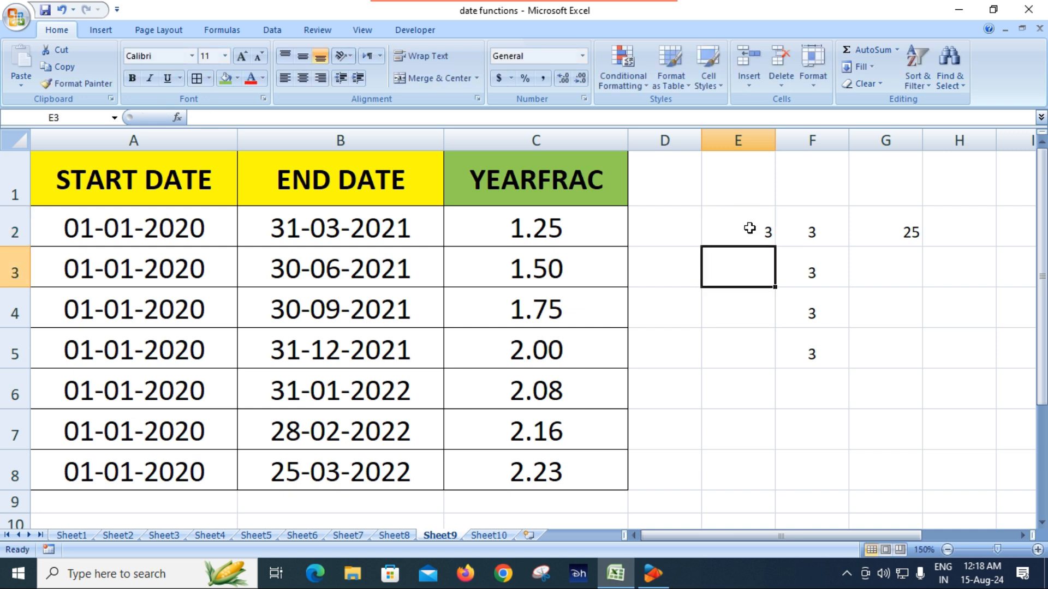
left_click(749, 228)
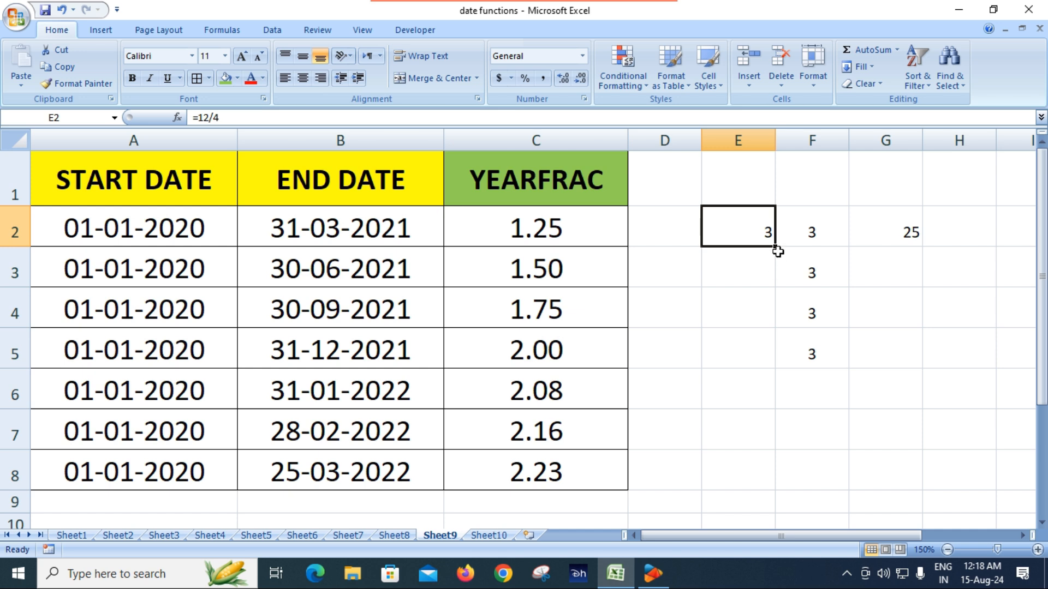
left_click(826, 237)
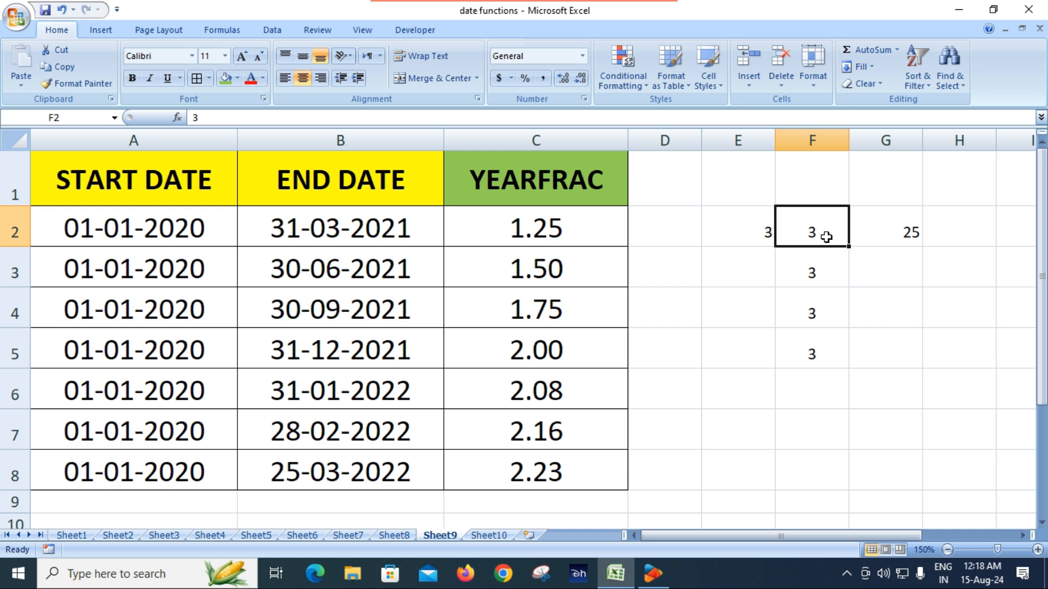
Step: Review the YEARFRAC formulas in C2 to C5 one by one, then the start and end dates in row 2
left_click(553, 231)
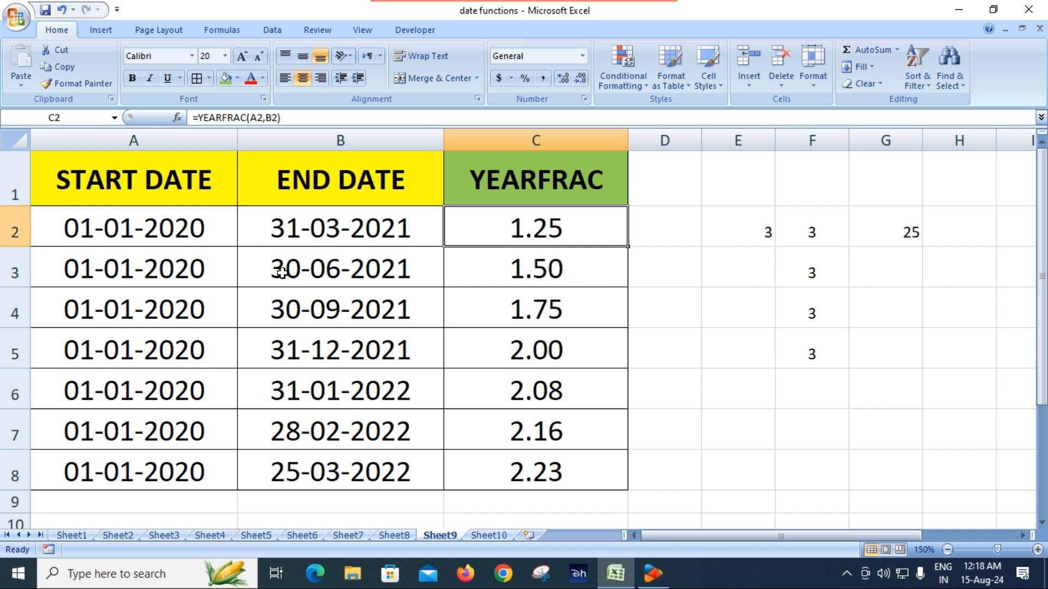
left_click(560, 276)
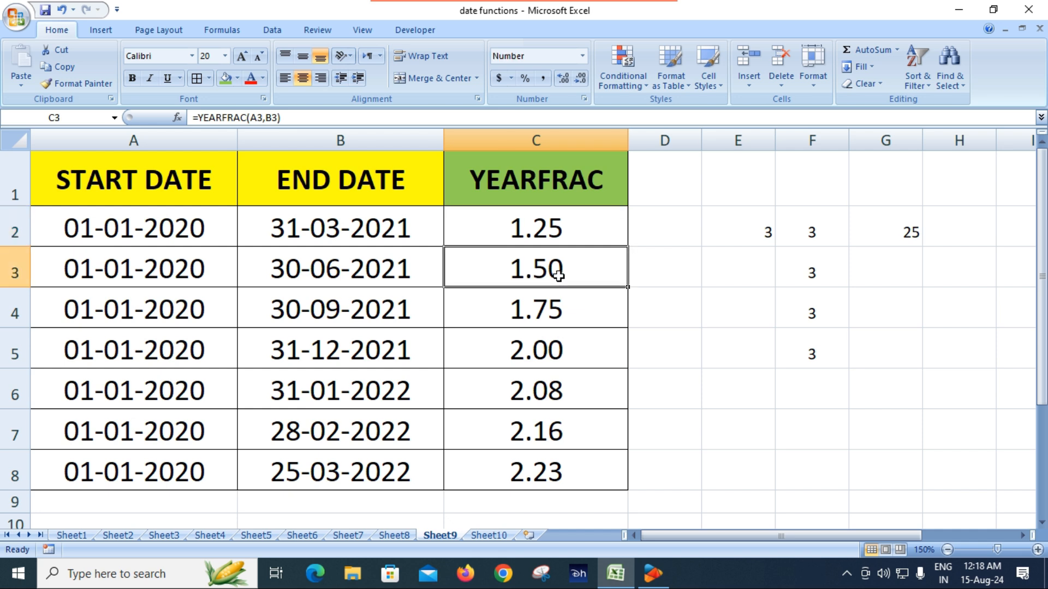
left_click(543, 314)
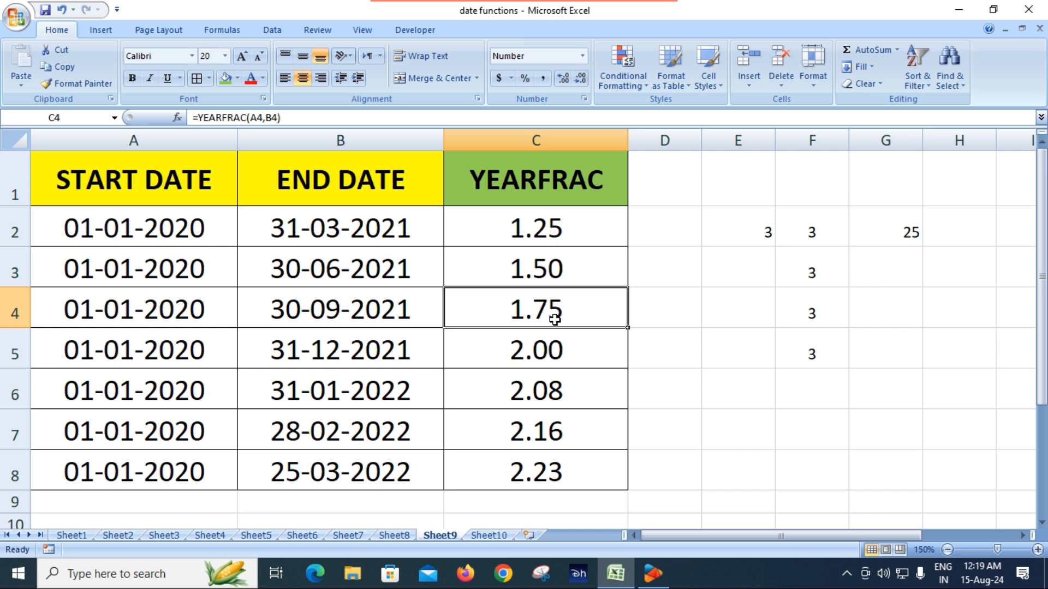
left_click(533, 353)
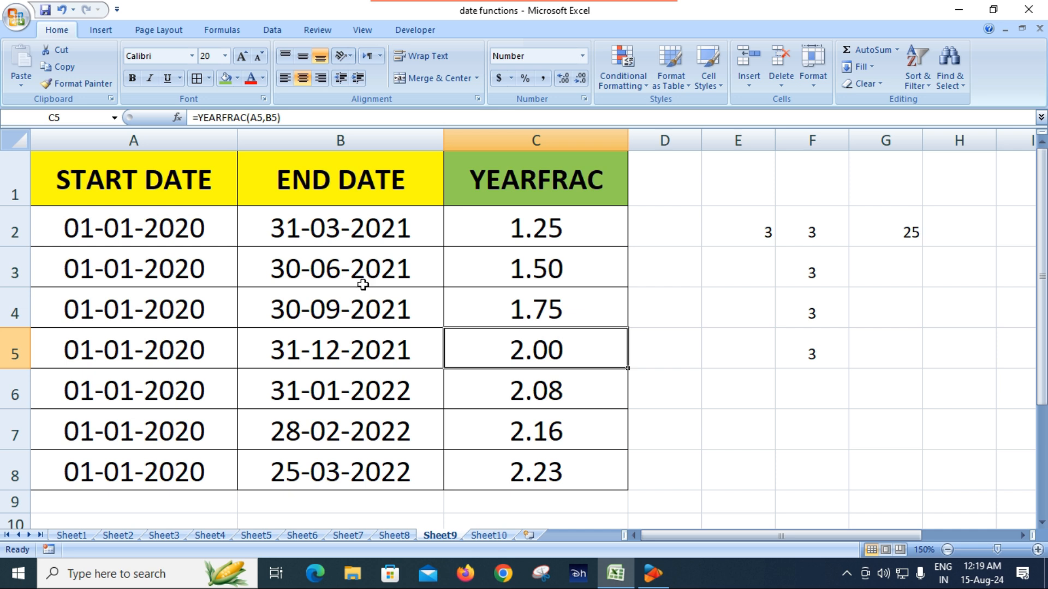
left_click(182, 233)
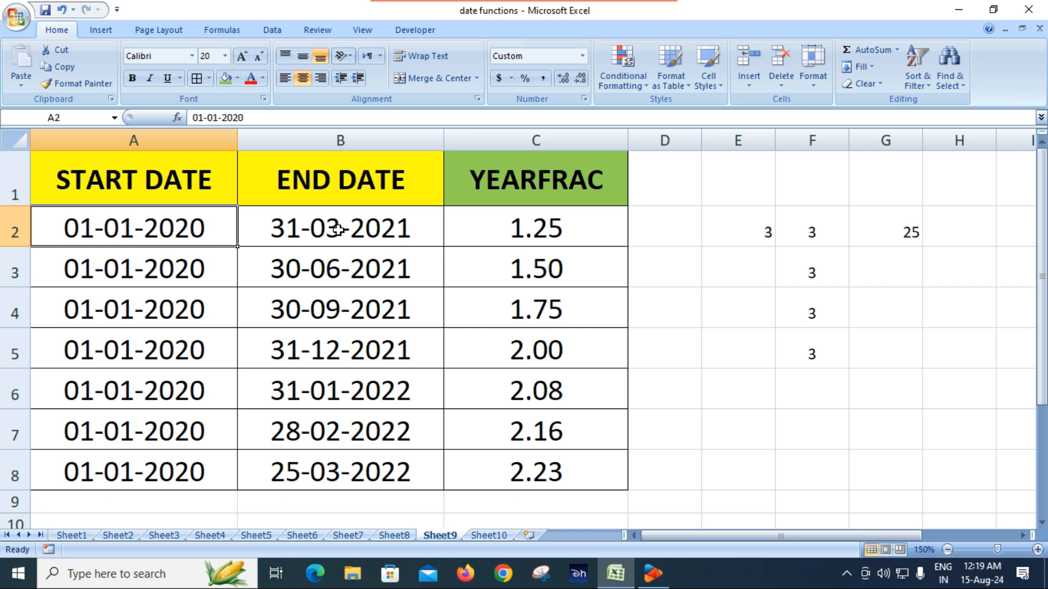
left_click(405, 233)
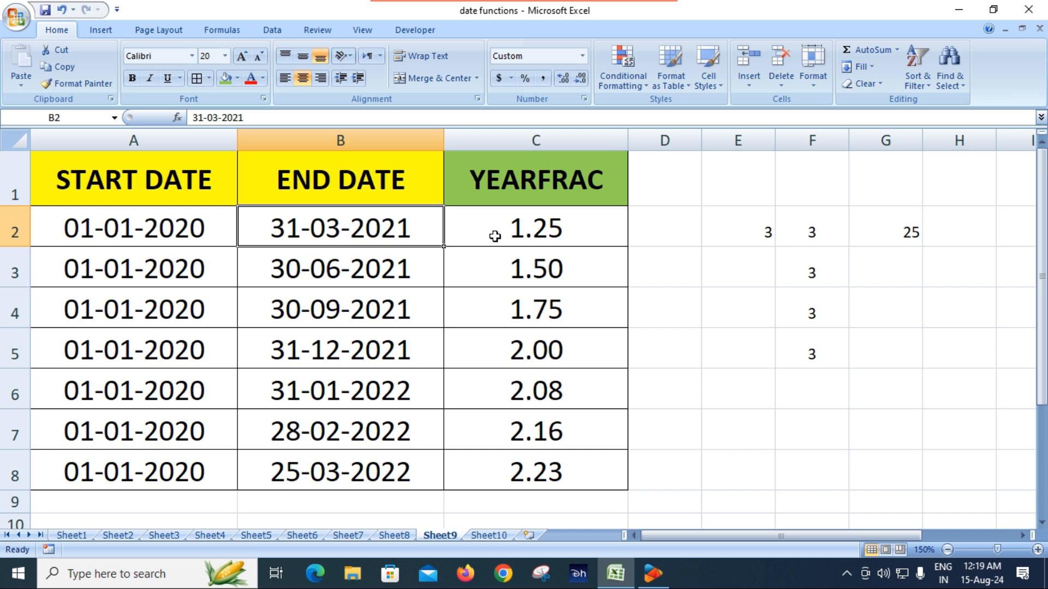
Step: Examine the start dates, end dates and YEARFRAC formulas of rows 2 to 5, including the arguments of the formula in C5
left_click(548, 237)
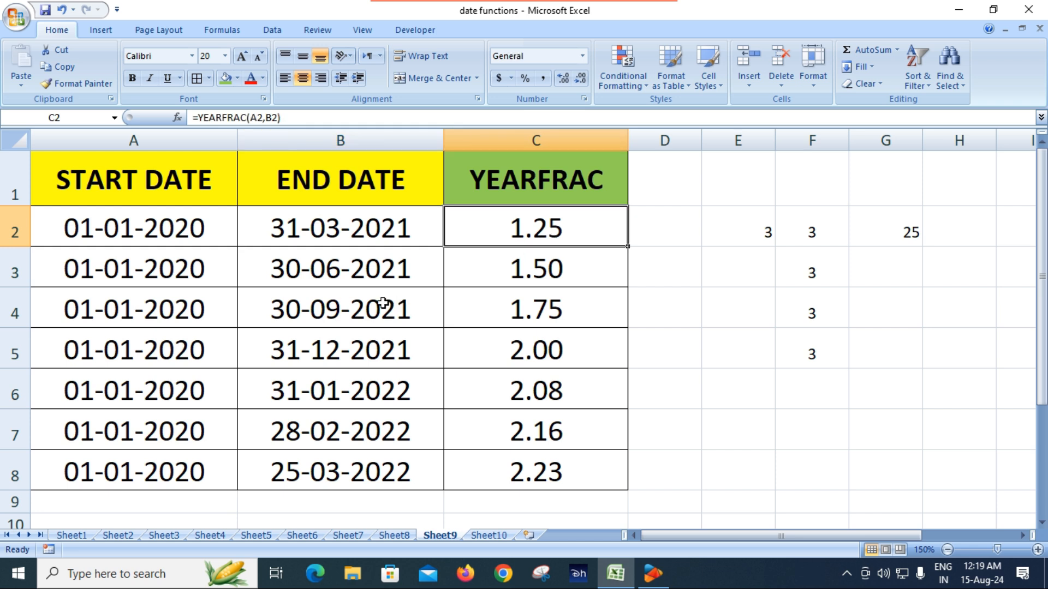
left_click(114, 275)
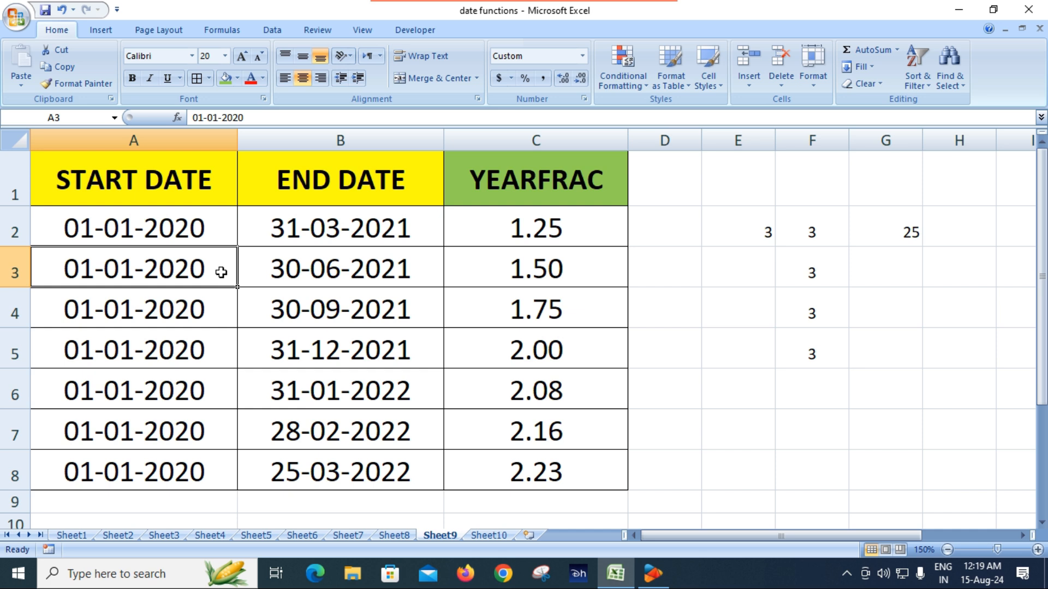
left_click(386, 277)
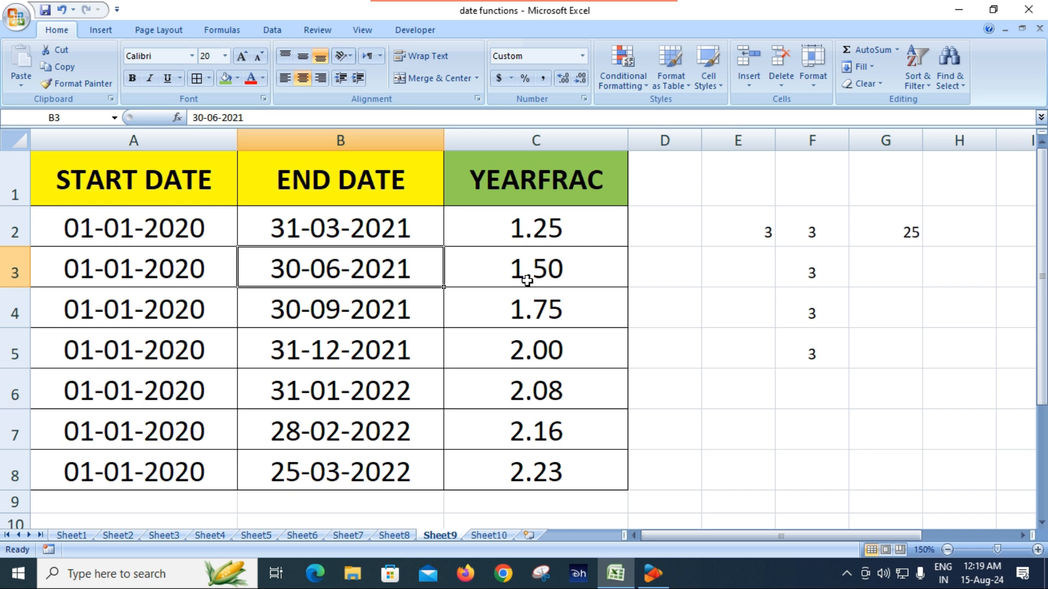
left_click(550, 275)
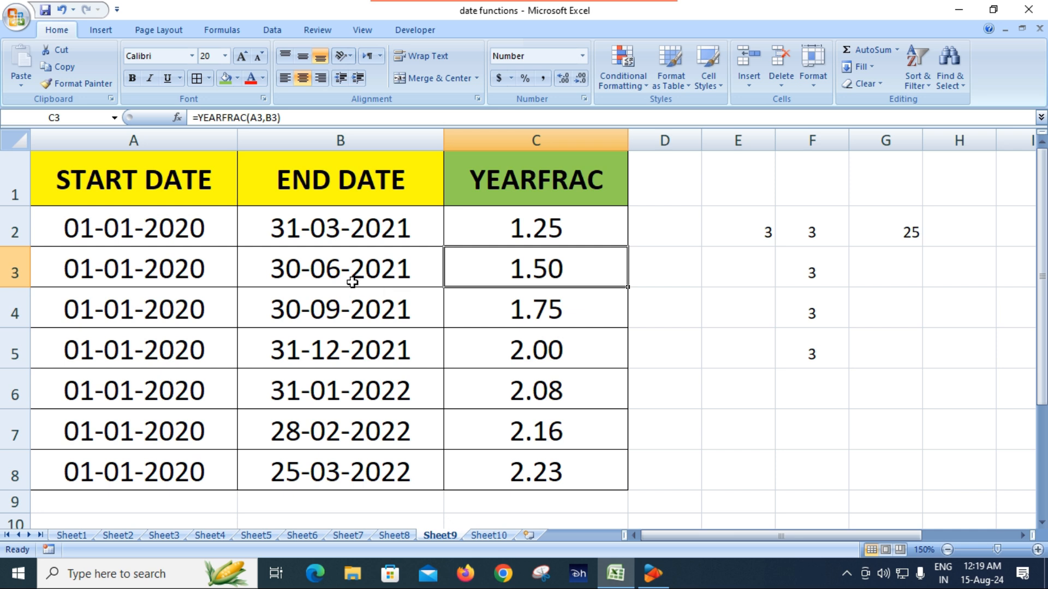
left_click(557, 233)
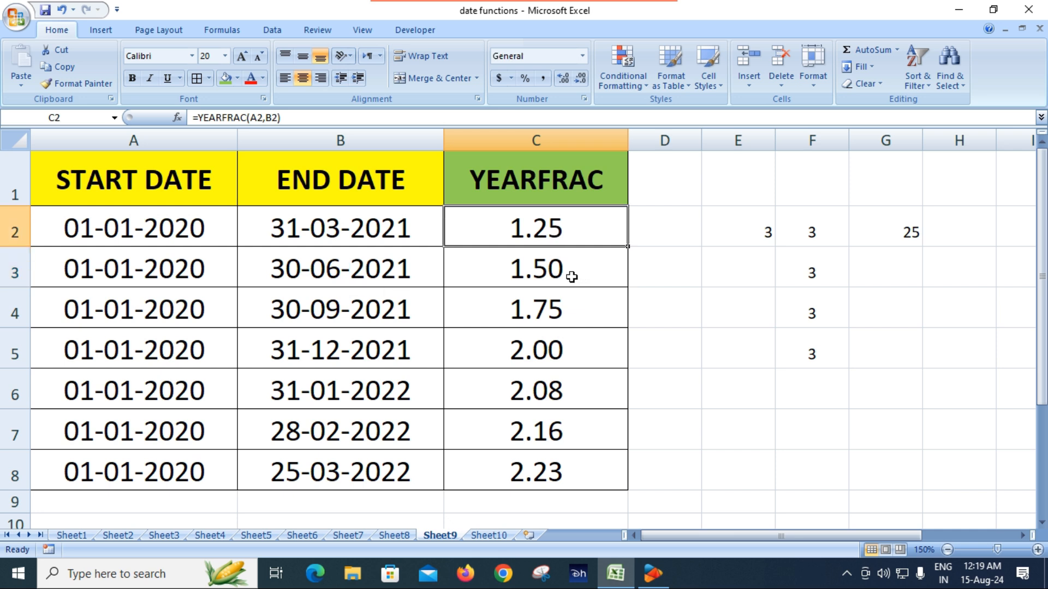
left_click(569, 274)
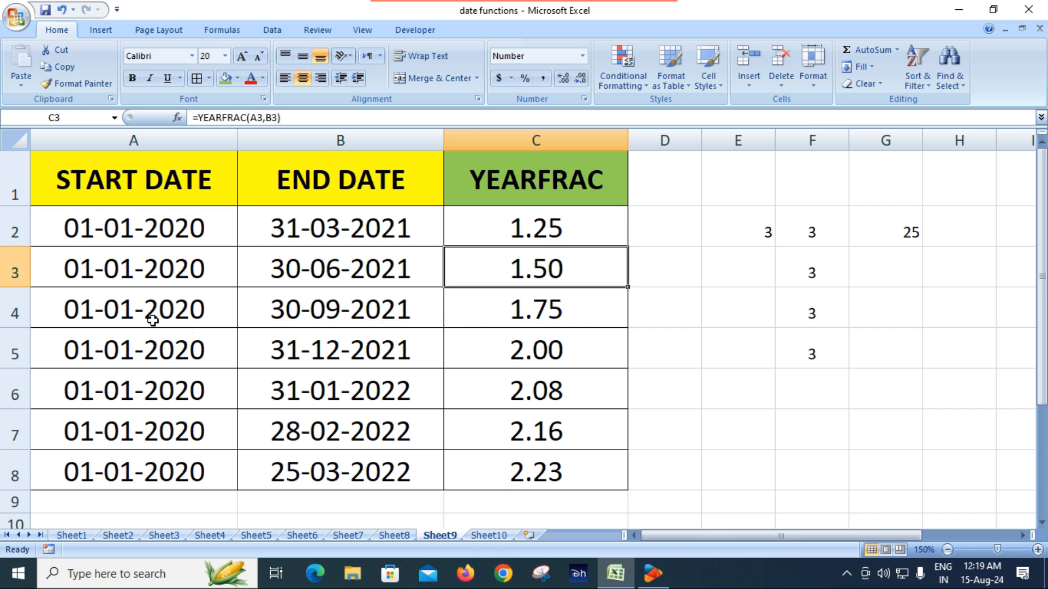
left_click(137, 315)
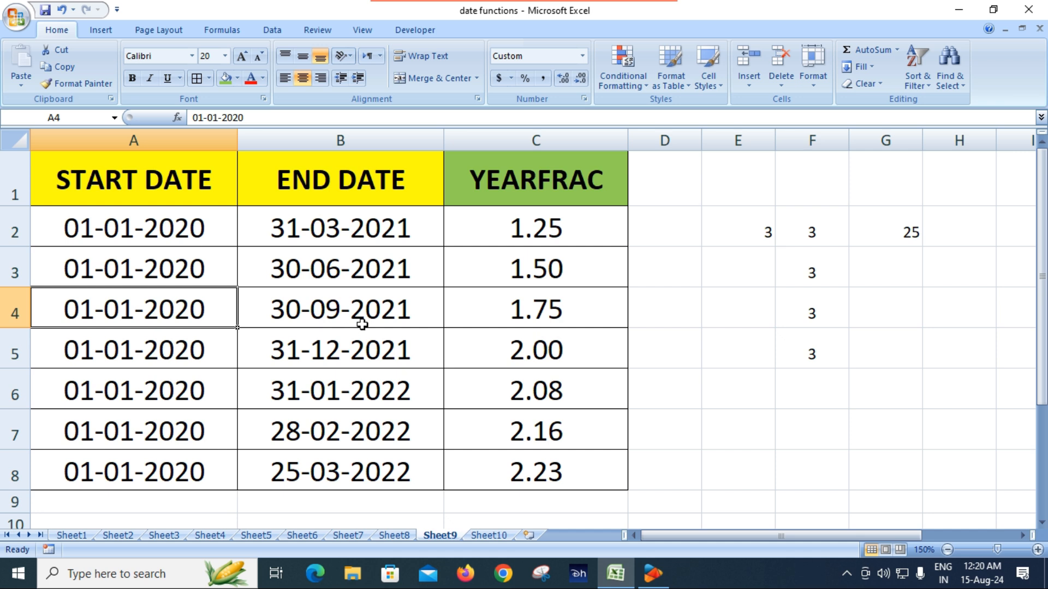
left_click(378, 317)
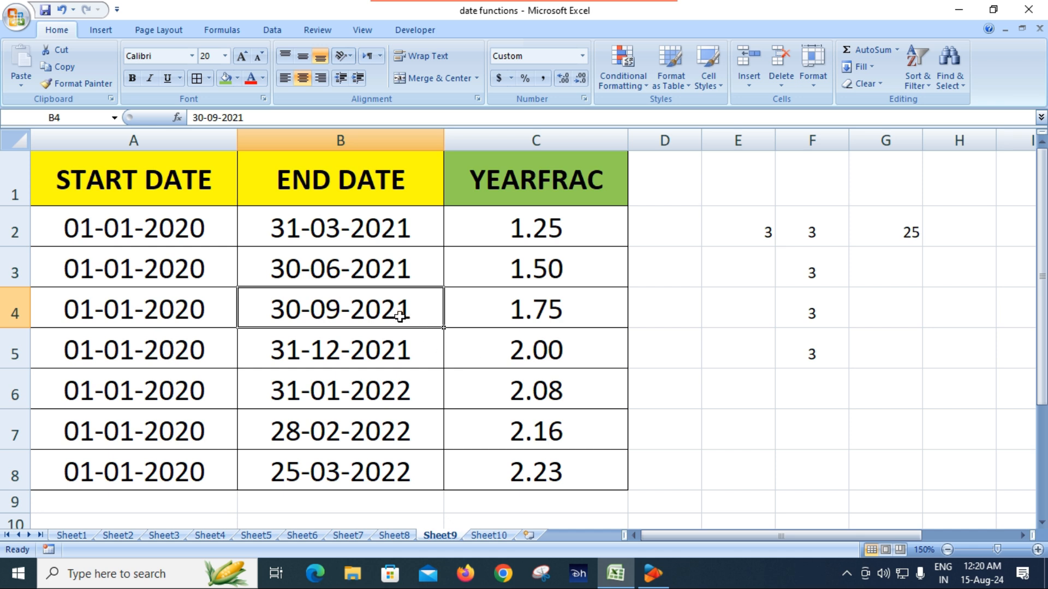
left_click(549, 317)
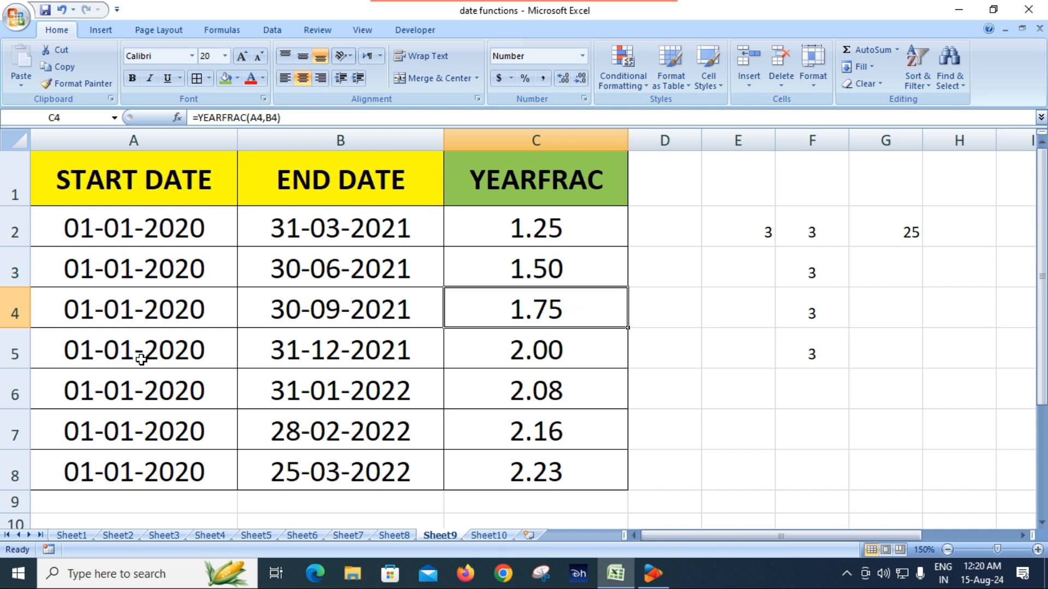
left_click(358, 357)
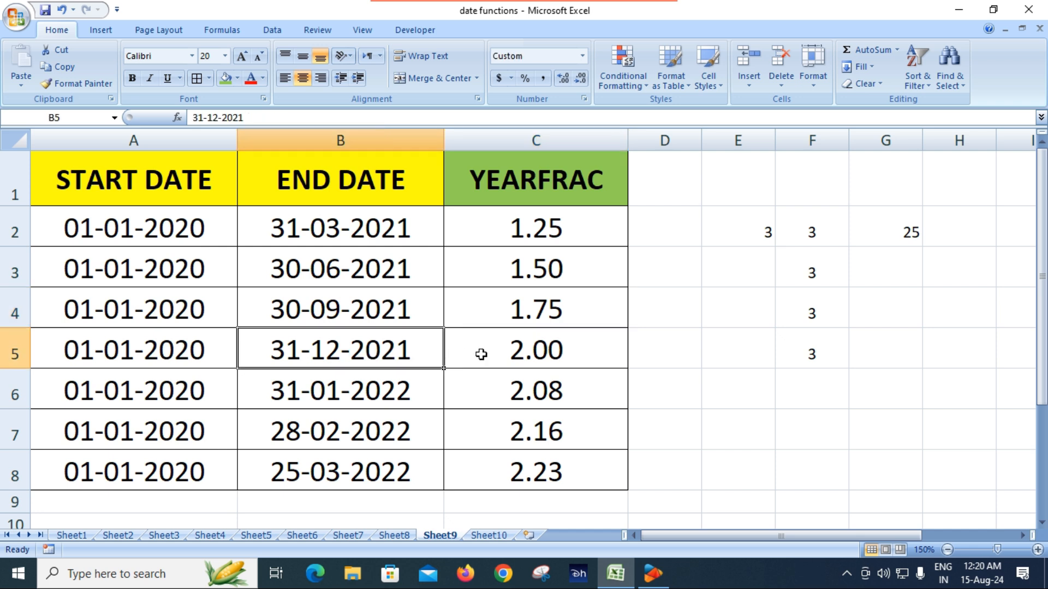
double_click(535, 350)
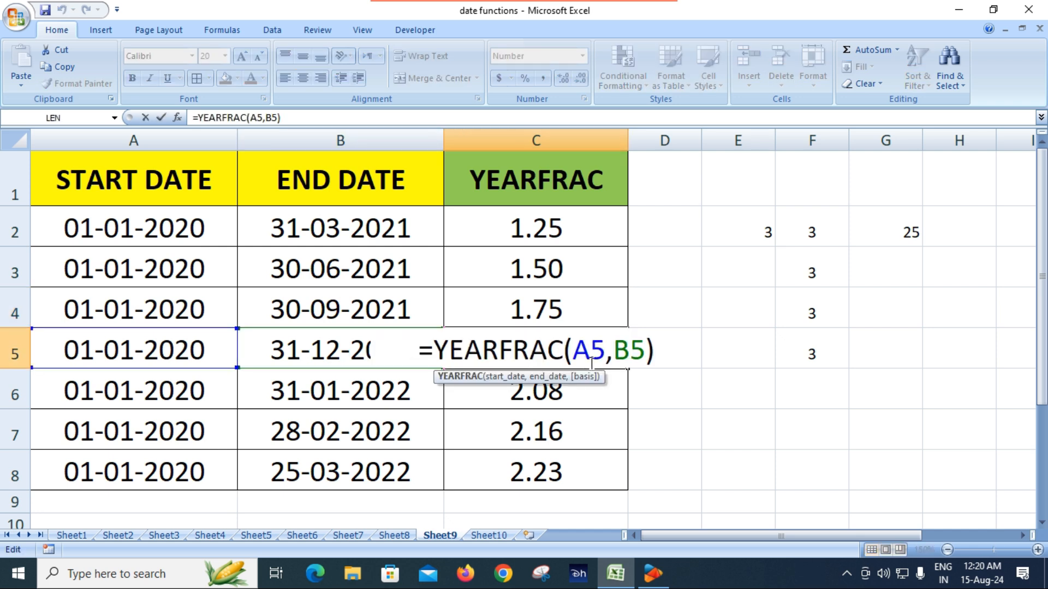
key("Escape")
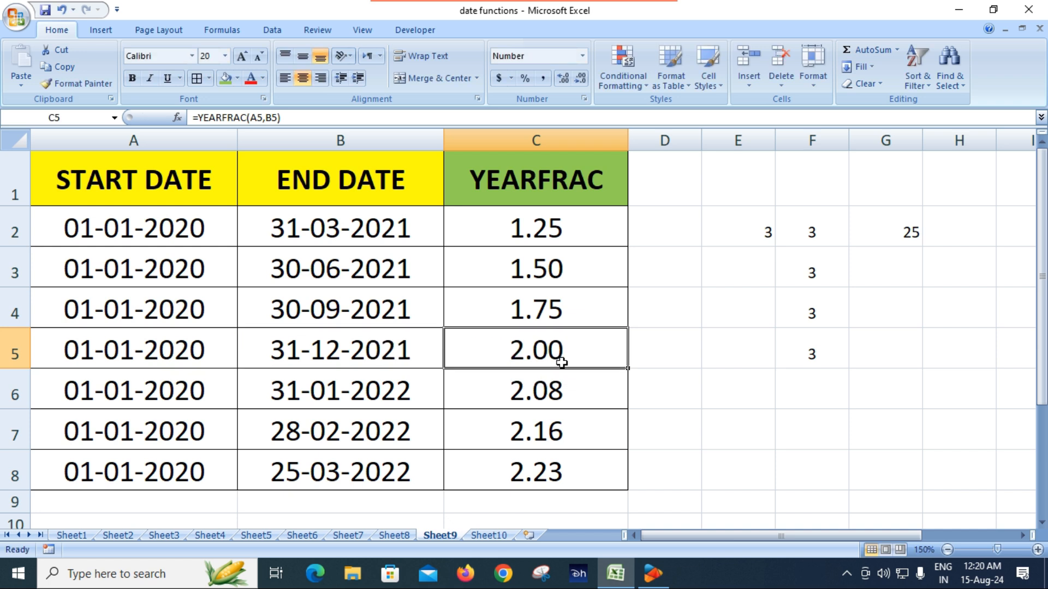
Step: Compare the YEARFRAC values in C2 to C5 in order, and check the start and end dates in row 6
left_click(543, 234)
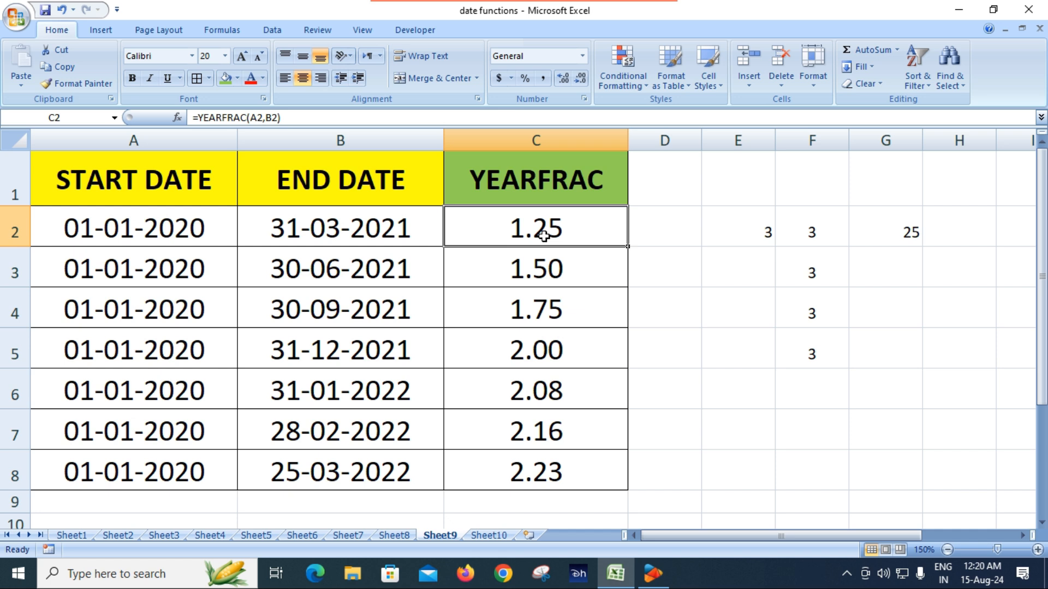
left_click(554, 273)
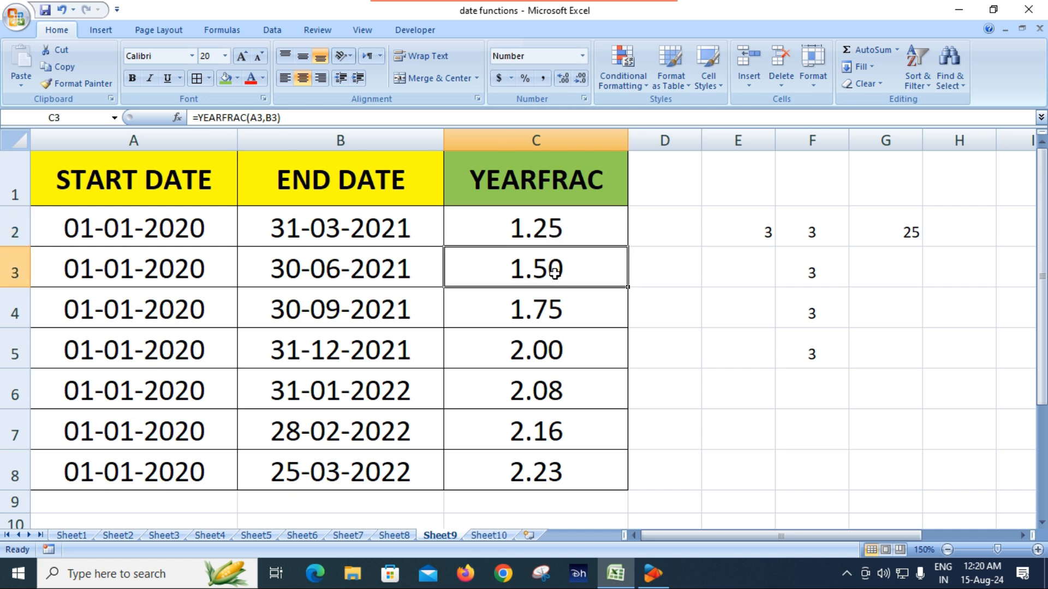
left_click(566, 316)
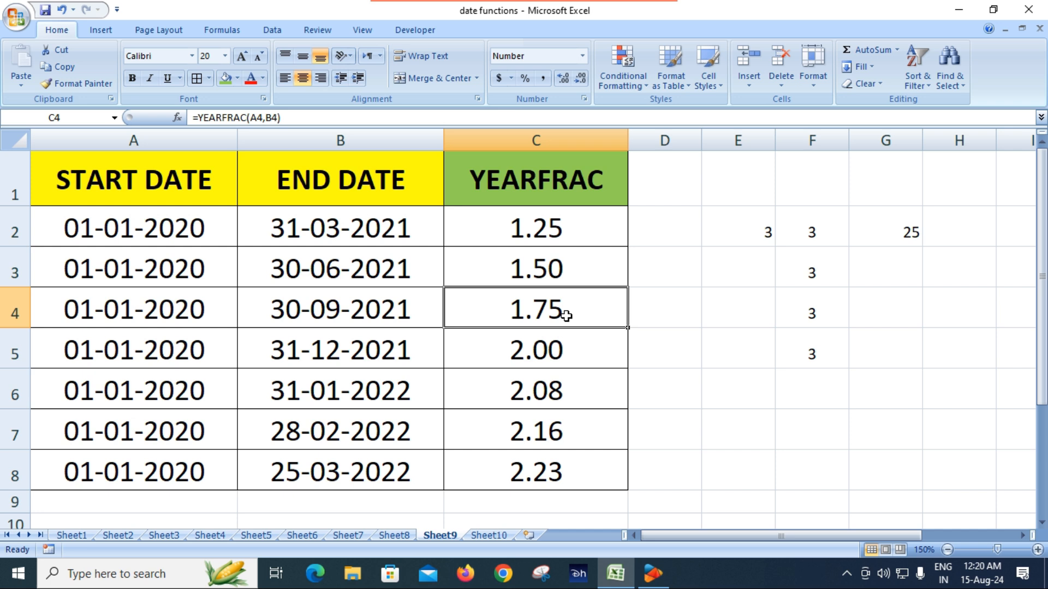
left_click(544, 353)
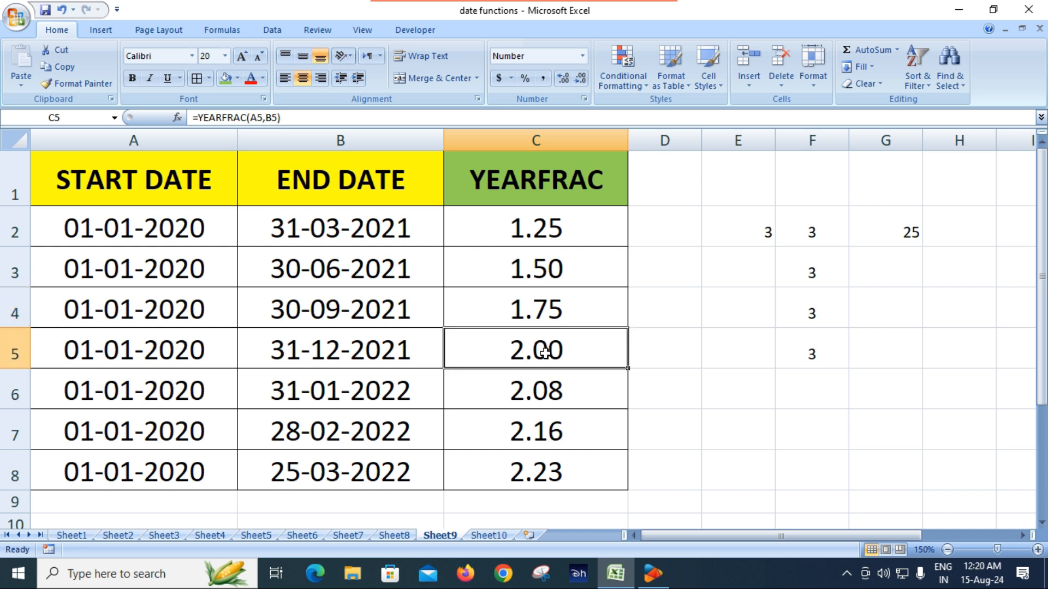
double_click(137, 400)
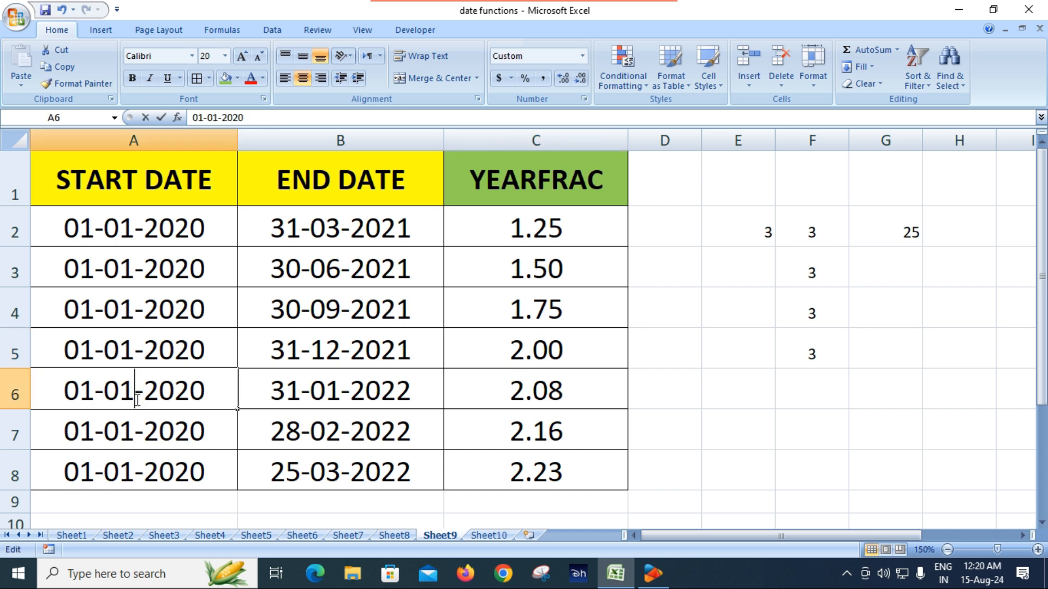
left_click(186, 428)
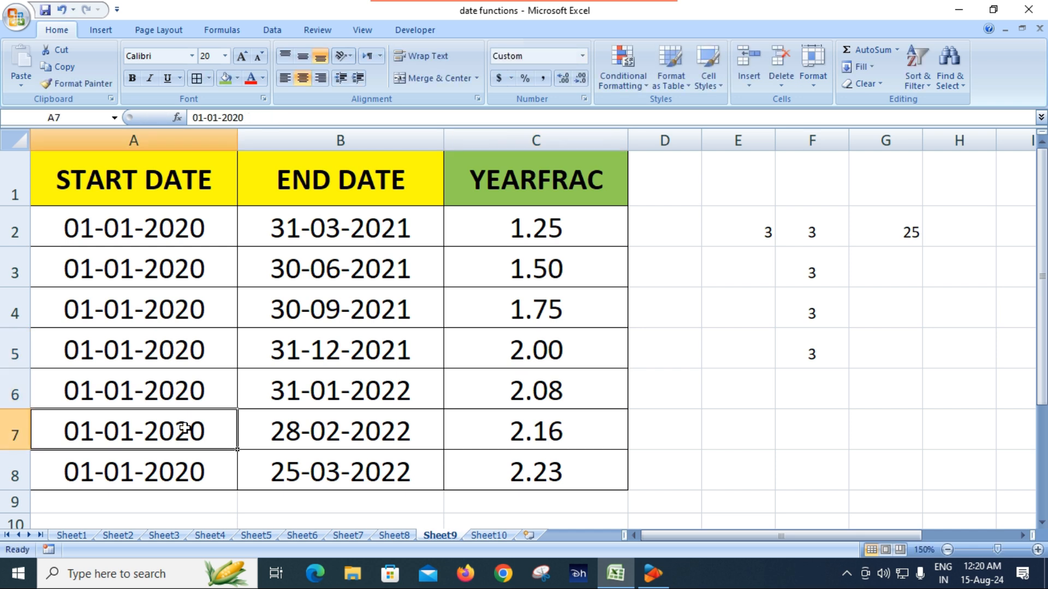
left_click(169, 393)
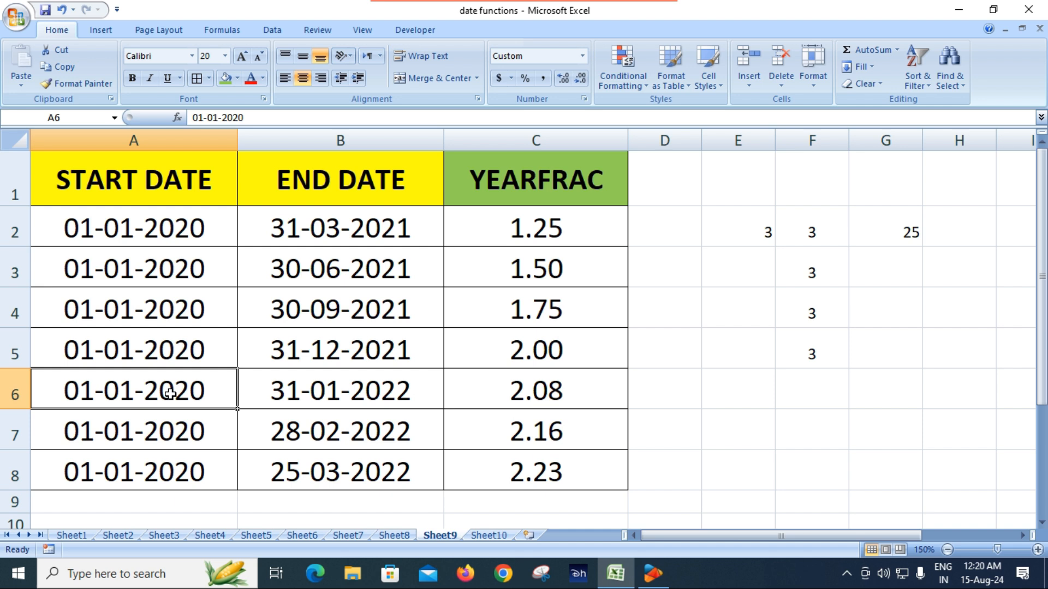
left_click(359, 399)
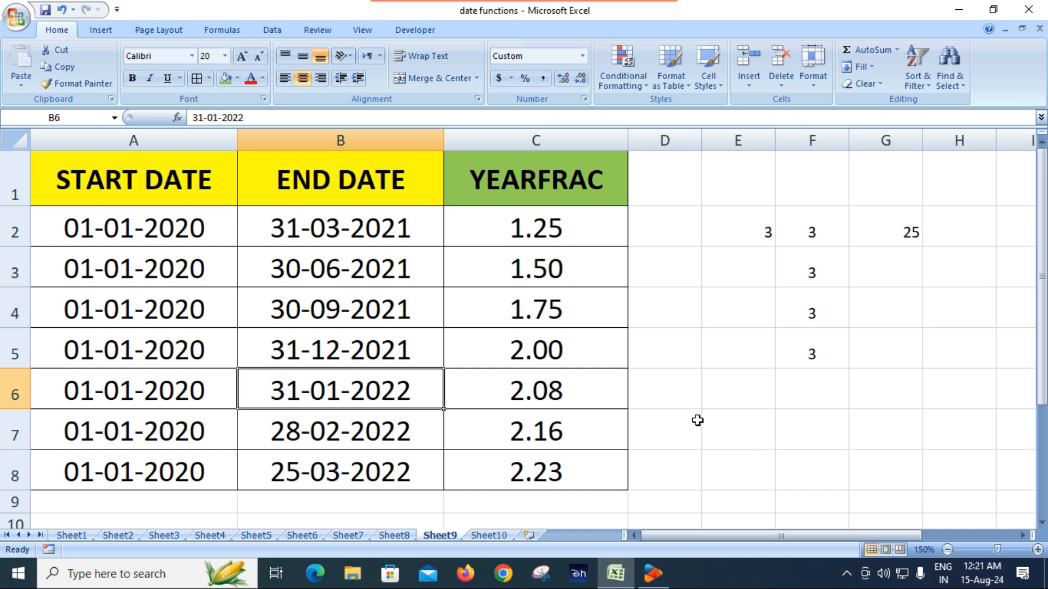
Step: Enter the formula =25/3 in cell E6 to work out one month's share of a quarter
double_click(721, 393)
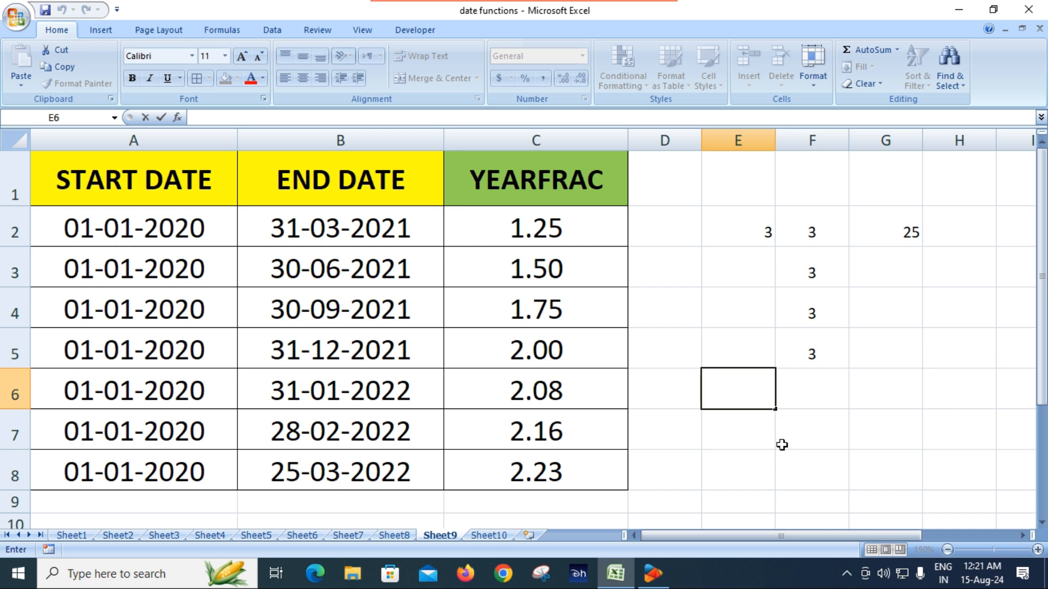
left_click(783, 444)
left_click(726, 389)
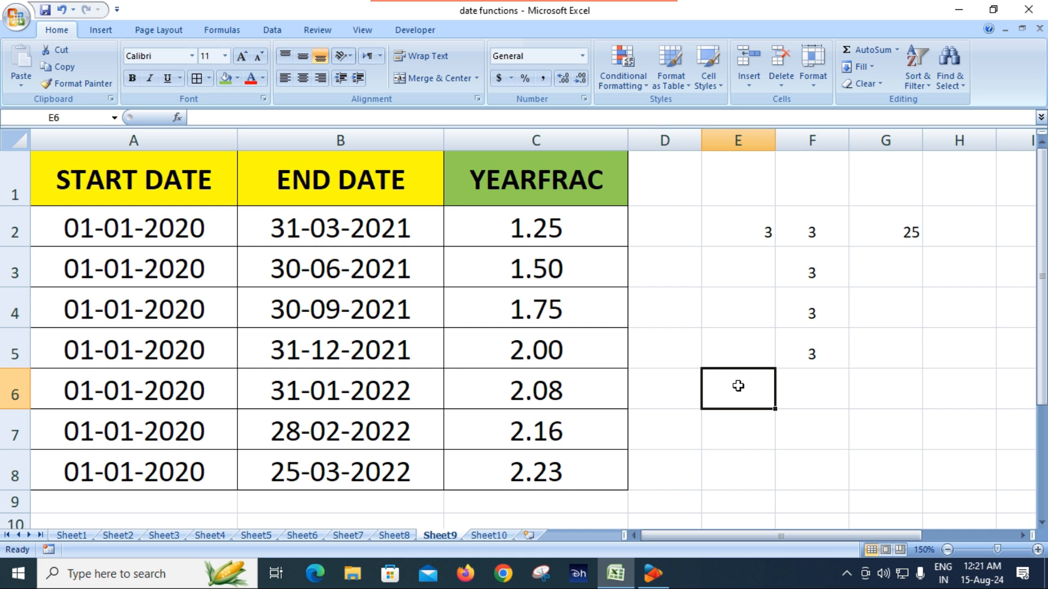
type("=25/")
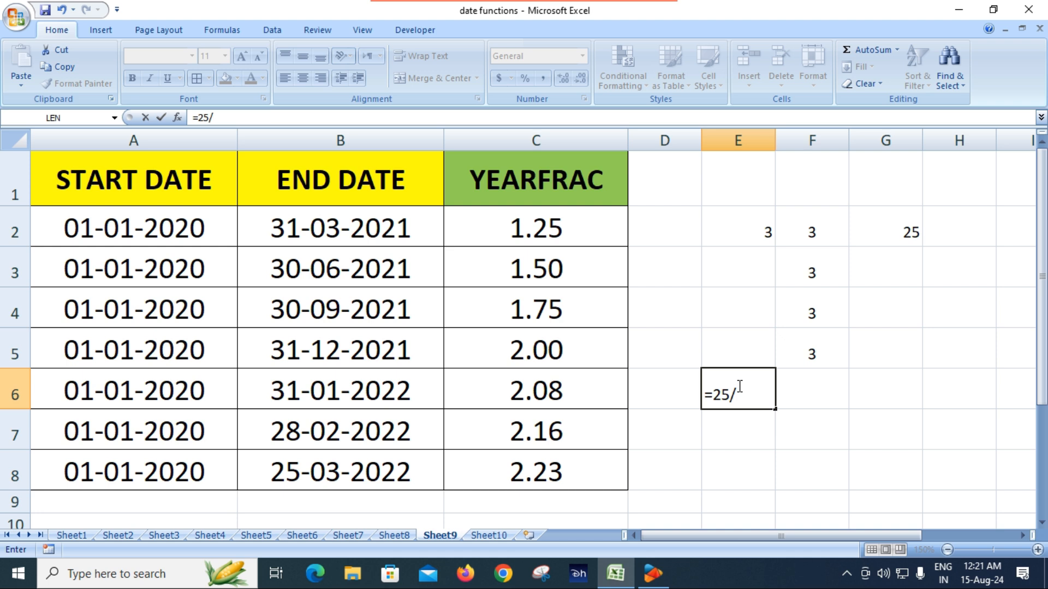
type("8")
key("BackSpace")
type("3")
key("Return")
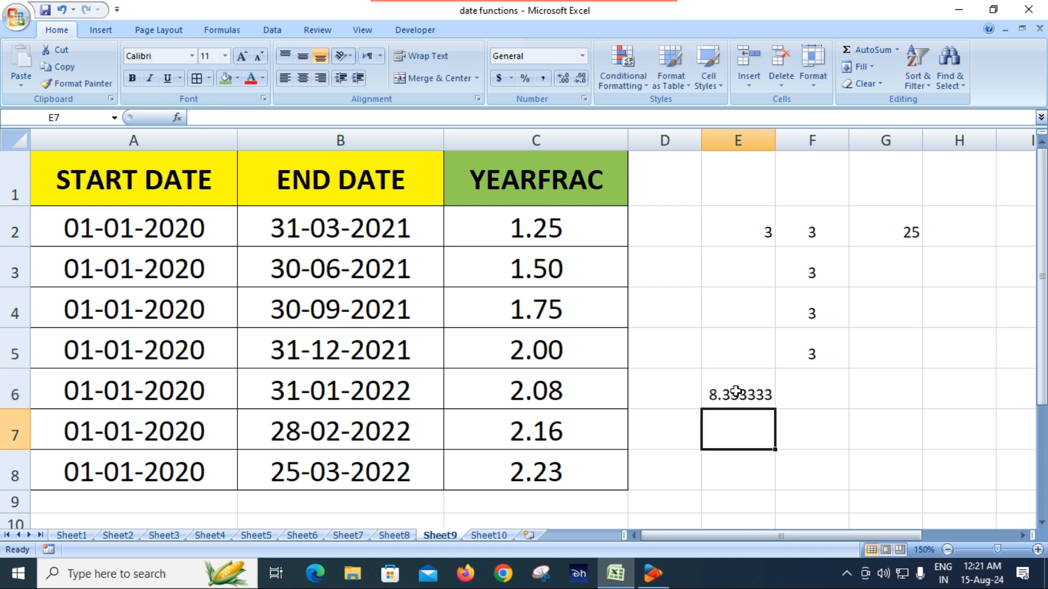
Step: Reduce the decimals of the =25/3 result in E6 until it displays as a whole number
left_click(740, 395)
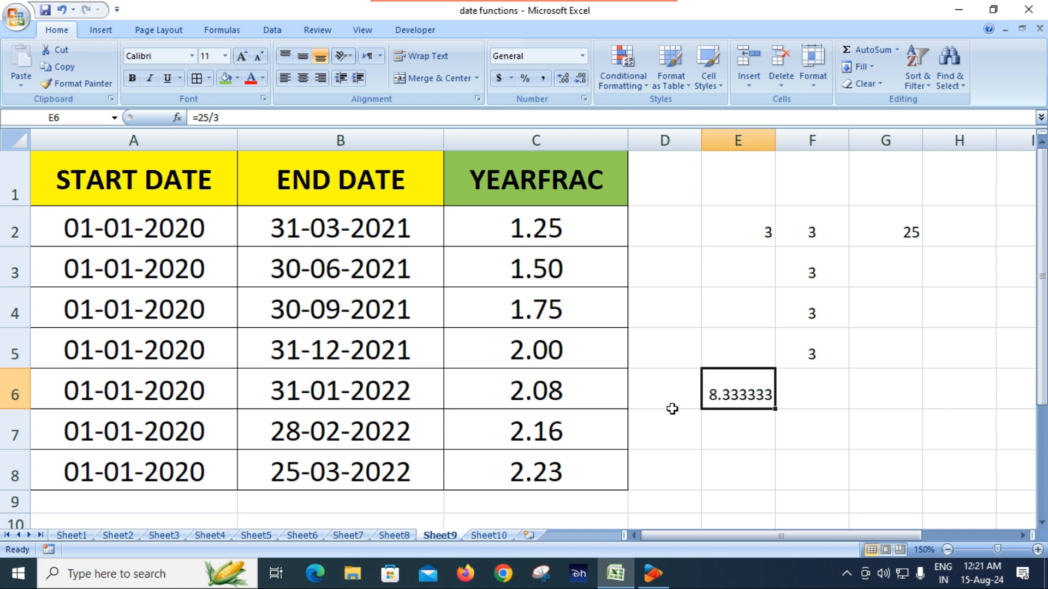
left_click(580, 79)
left_click(580, 78)
left_click(581, 79)
left_click(580, 78)
left_click(580, 79)
left_click(580, 79)
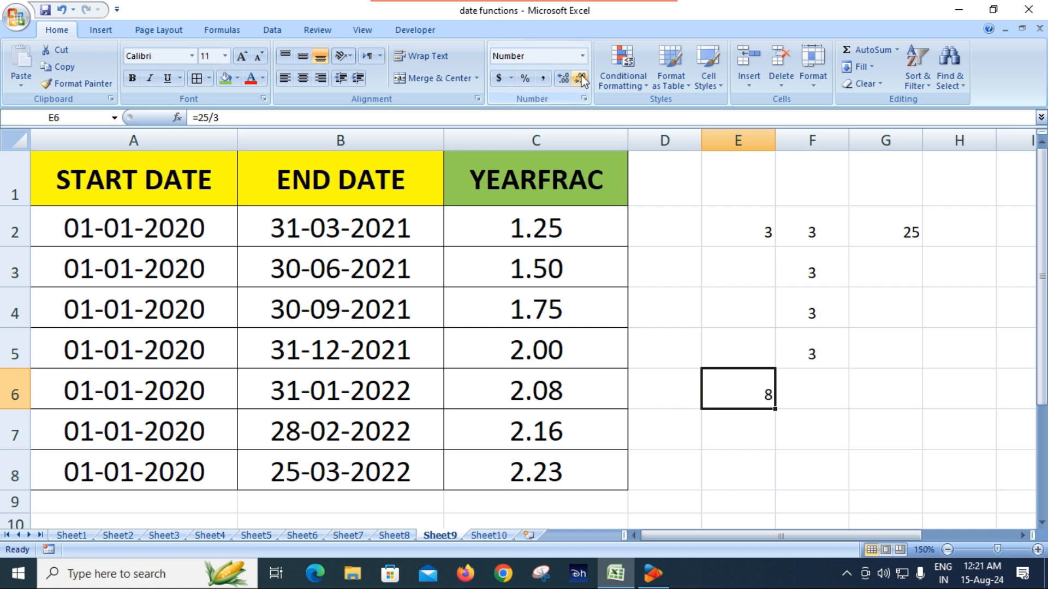
left_click(756, 435)
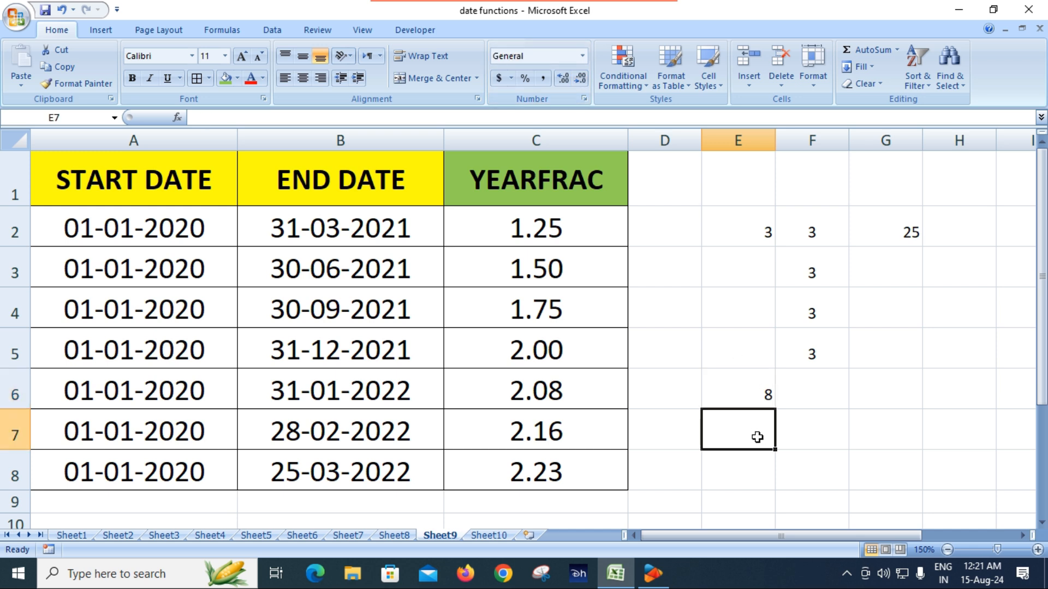
Step: Review the YEARFRAC formula in C6 and compare it with those in C2, C3 and C4
left_click(547, 396)
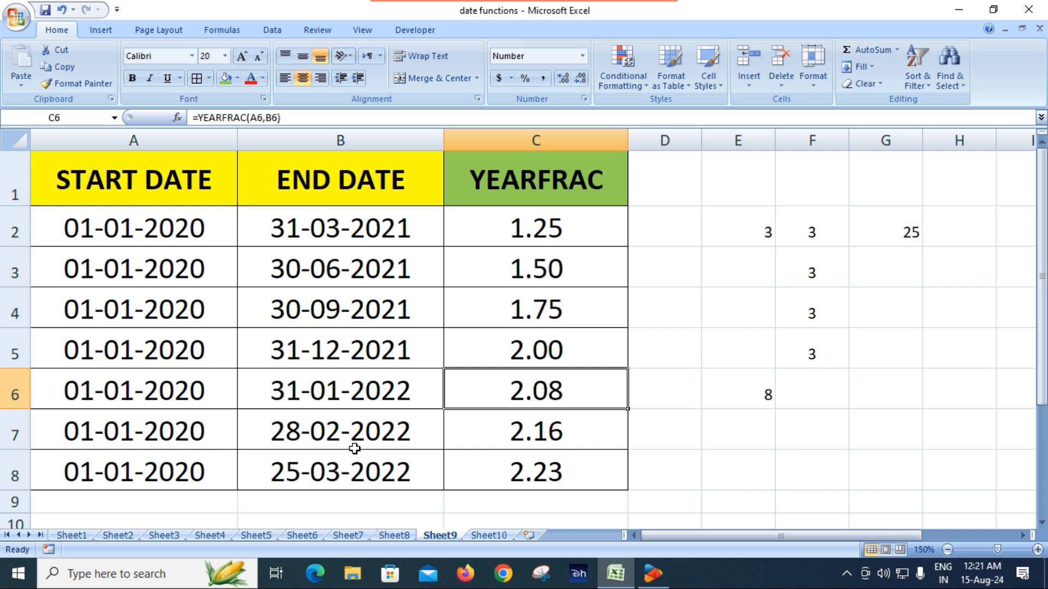
left_click(552, 252)
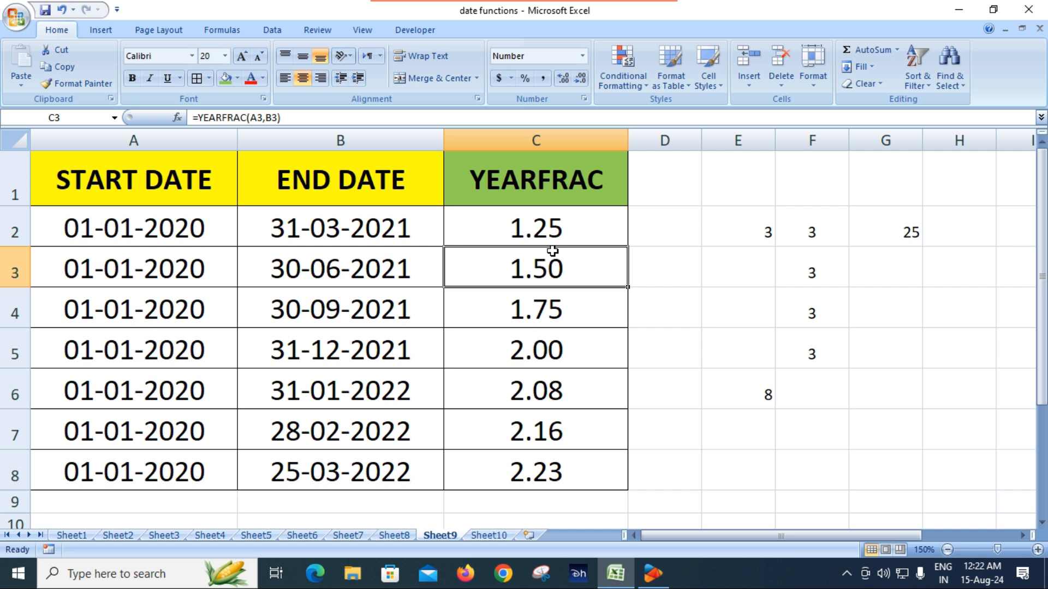
left_click(559, 228)
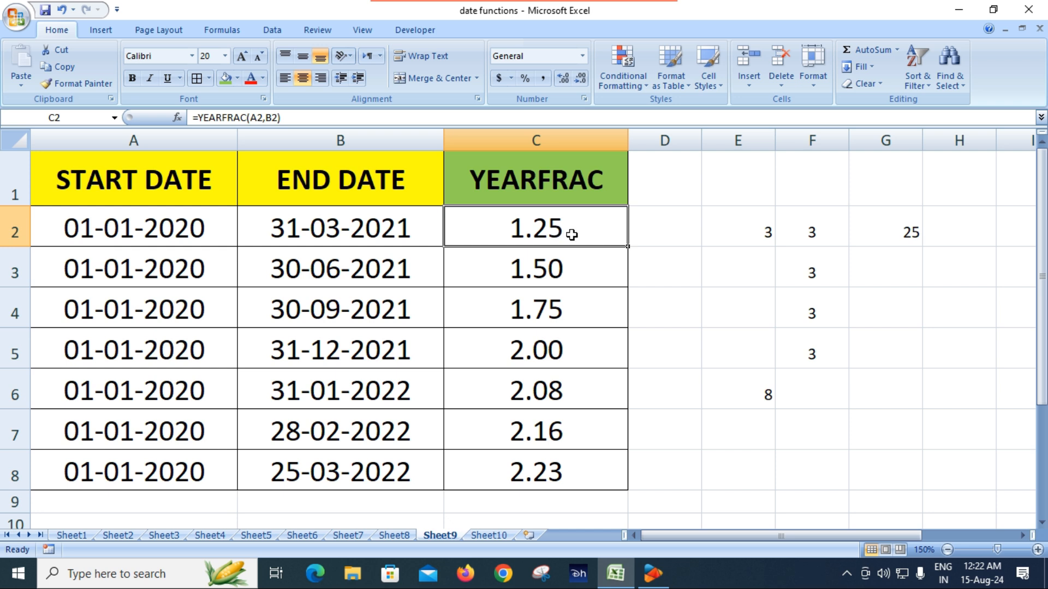
left_click(579, 271)
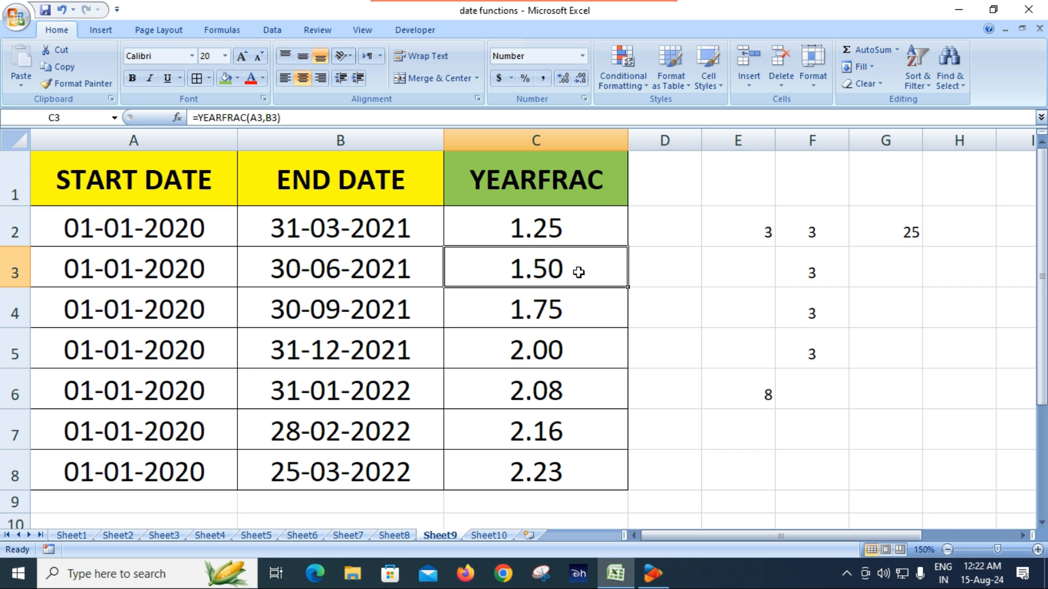
left_click(570, 309)
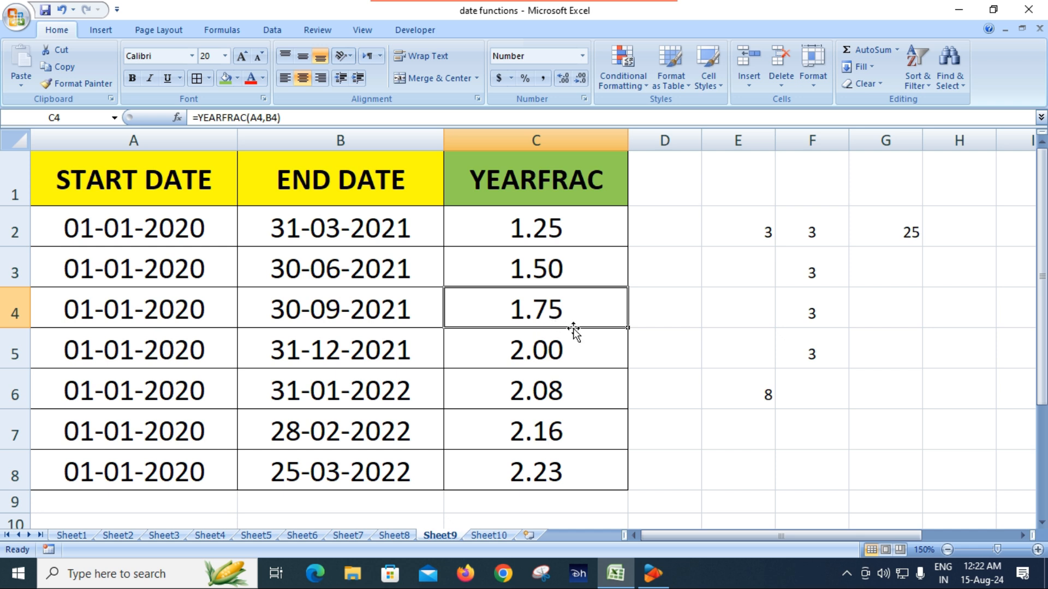
left_click(647, 329)
Step: Clear the YEARFRAC formulas from cells C2 to C8
left_click(573, 222)
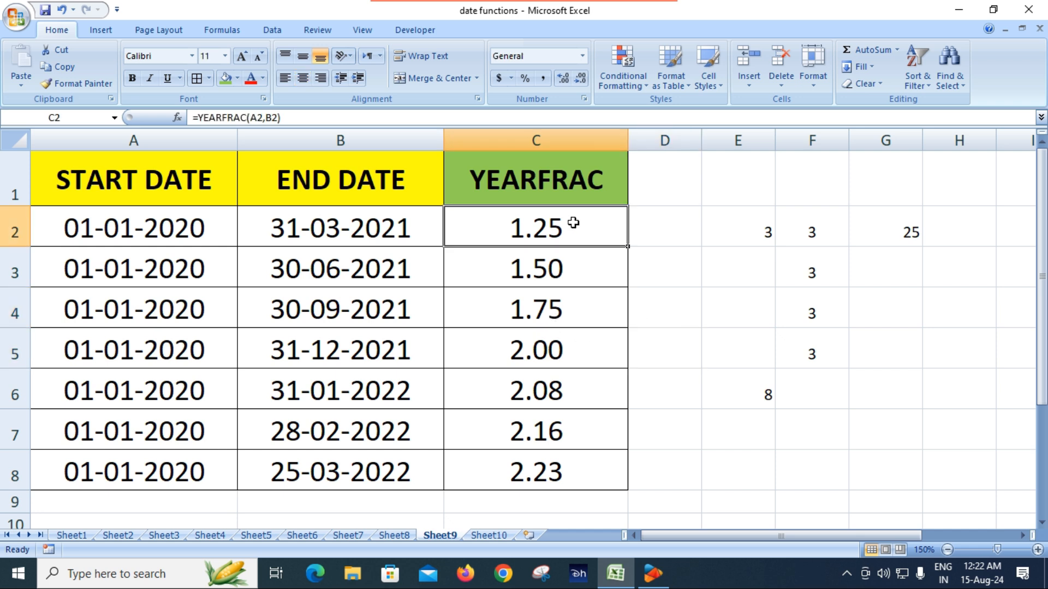
left_click_drag(573, 223, 562, 453)
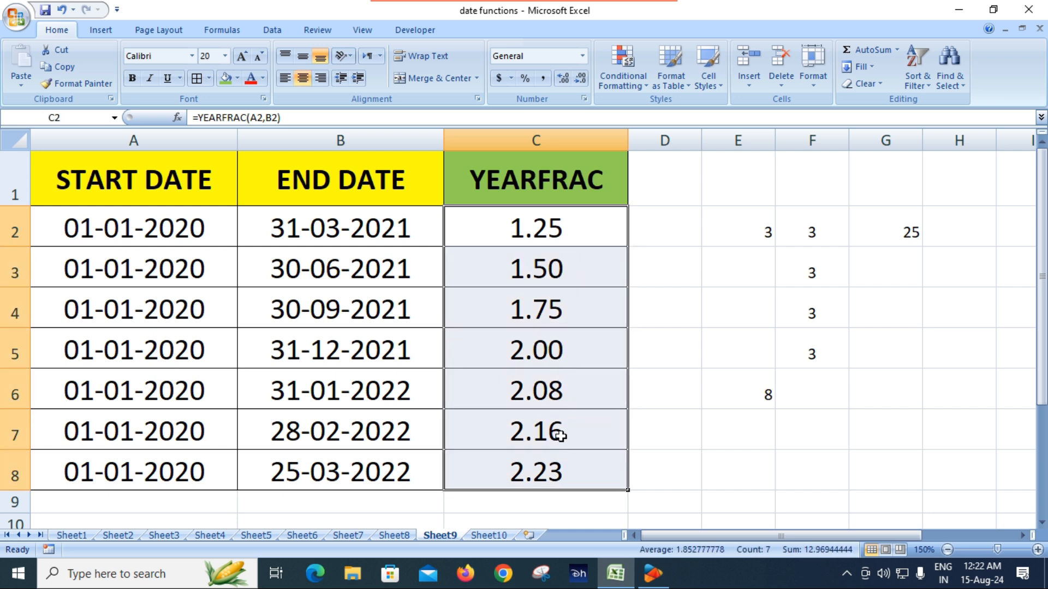
key("Delete")
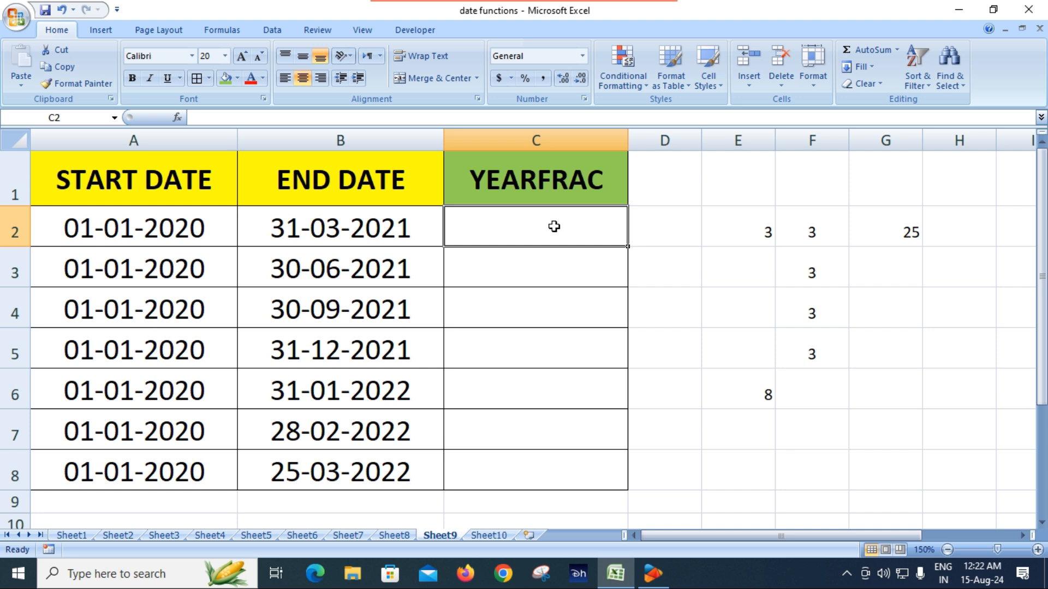
Step: Enter the formula =YEARFRAC(A2,B2) in cell C2 to calculate the year fraction between the start and end dates
type("=yea")
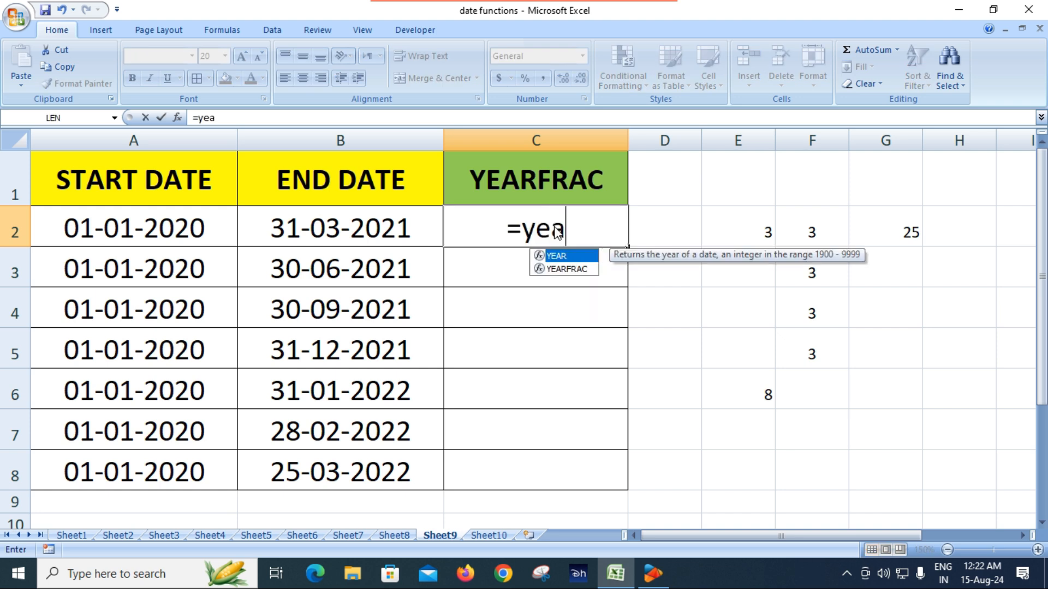
type("r")
key("Down")
key("Tab")
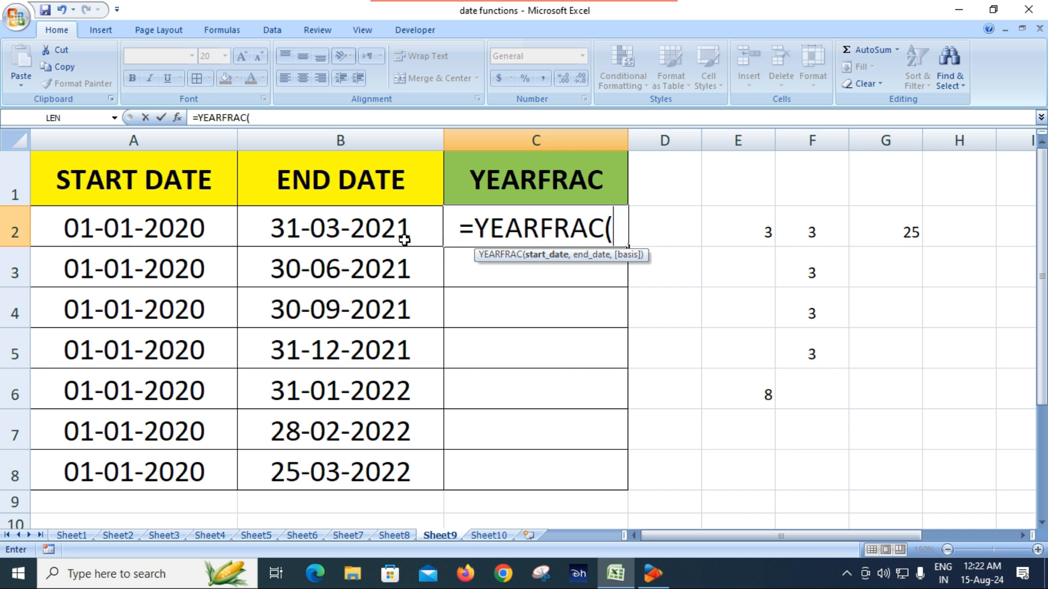
left_click(156, 229)
type(",")
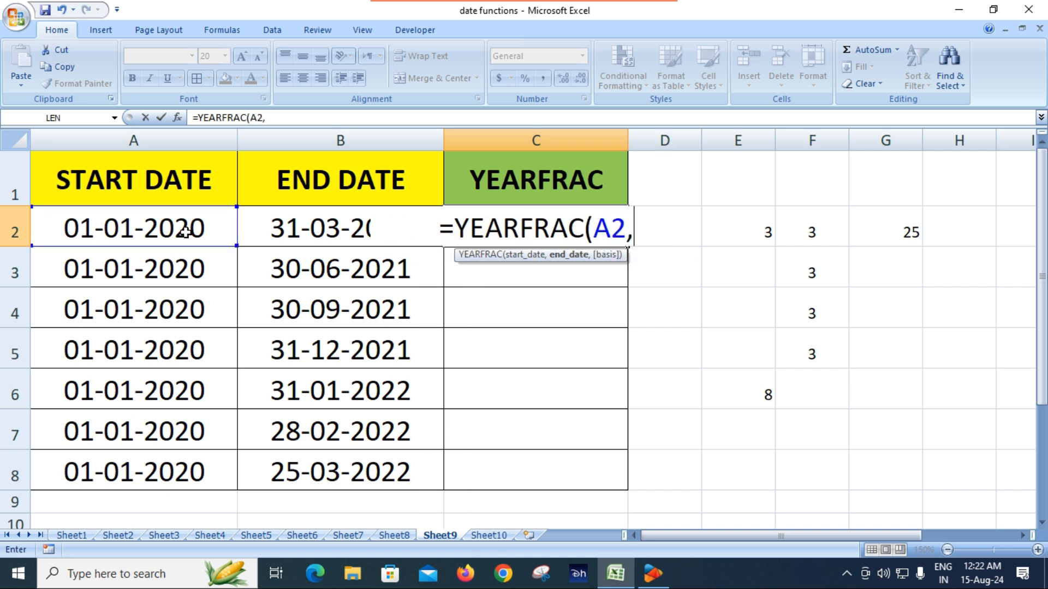
left_click(320, 234)
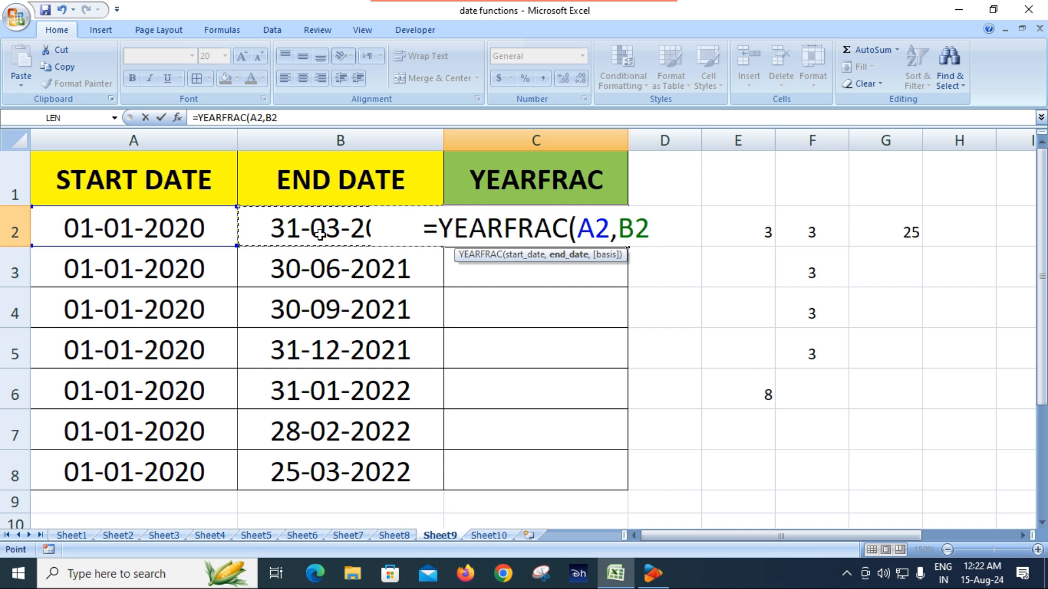
type(")")
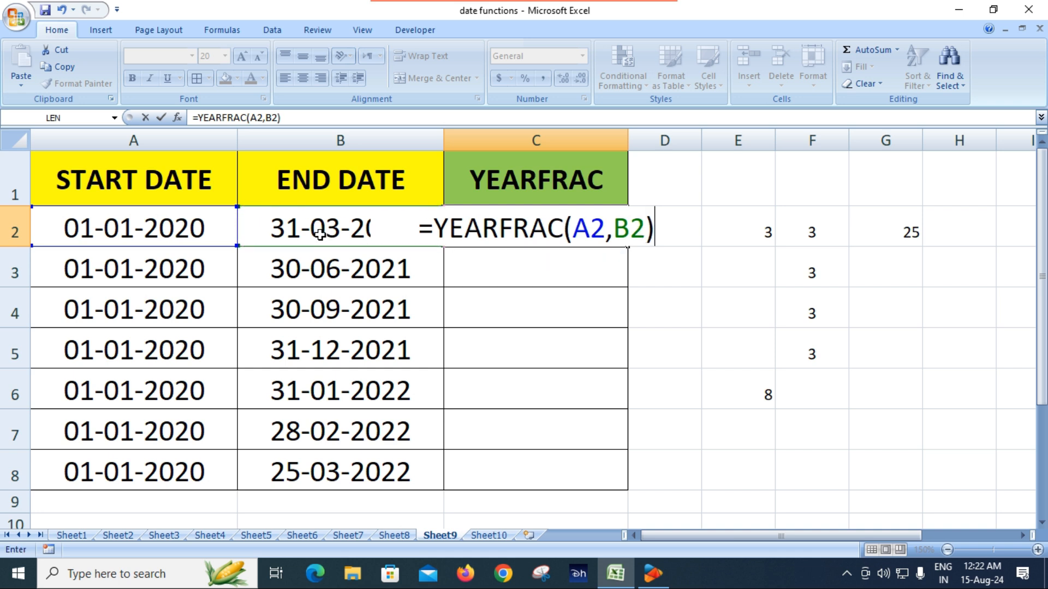
key("Return")
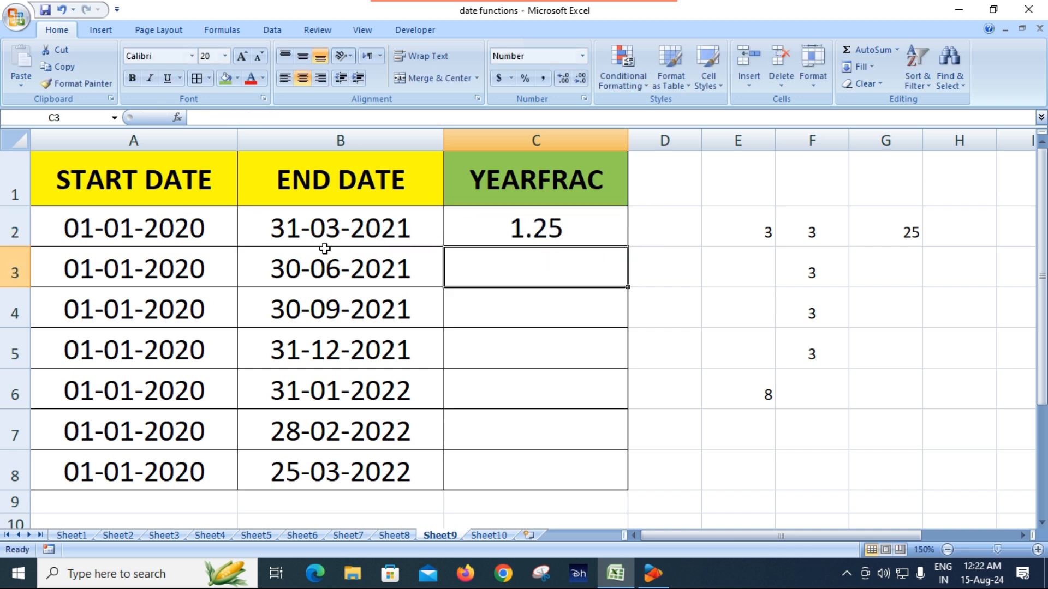
Step: Check the YEARFRAC formula in C2 and fill it down through C8
double_click(563, 228)
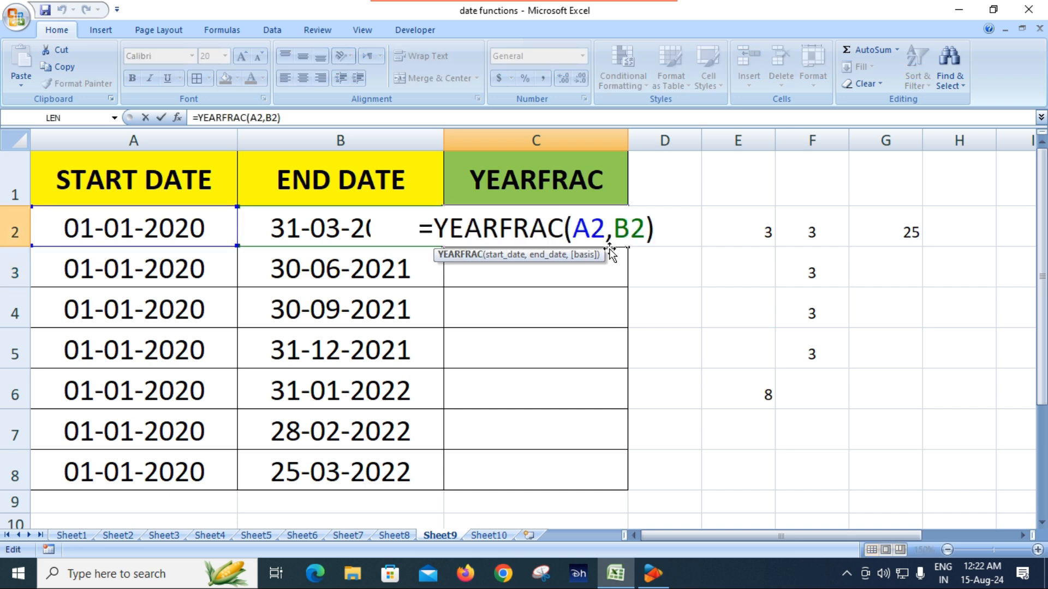
key("Return")
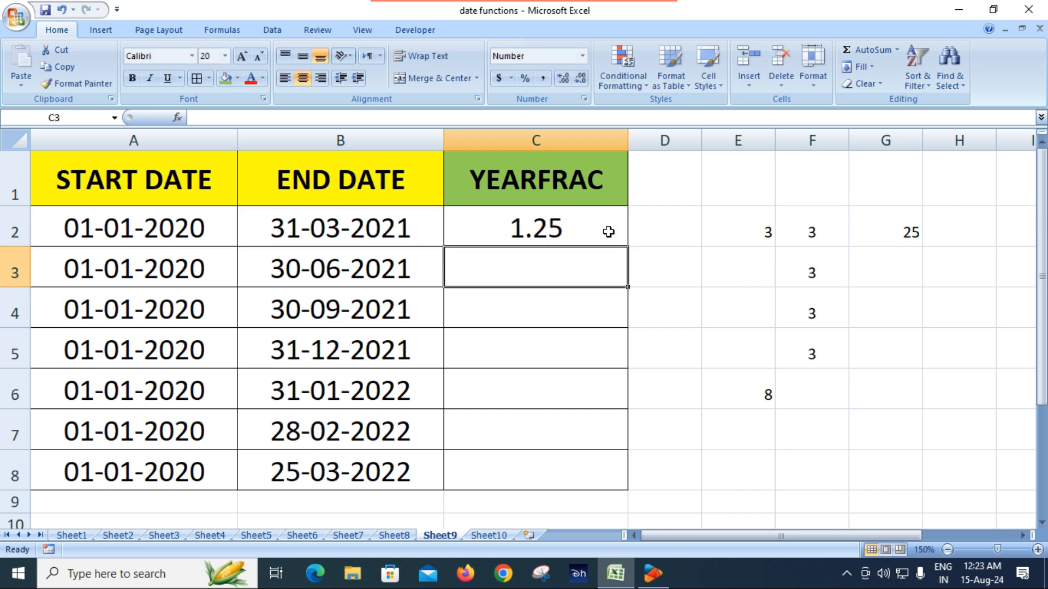
left_click(608, 229)
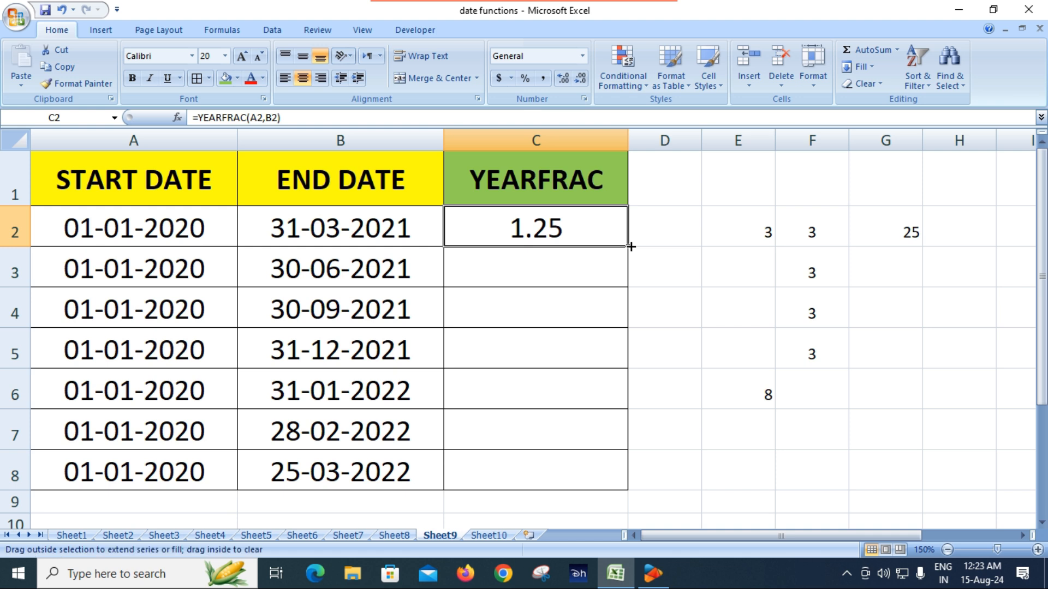
double_click(629, 246)
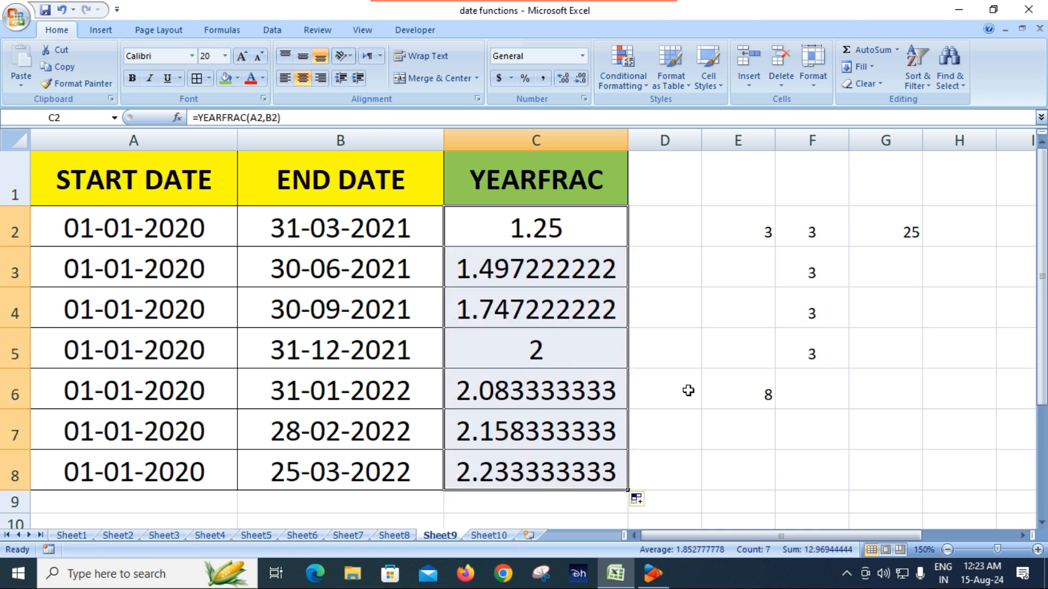
left_click(667, 388)
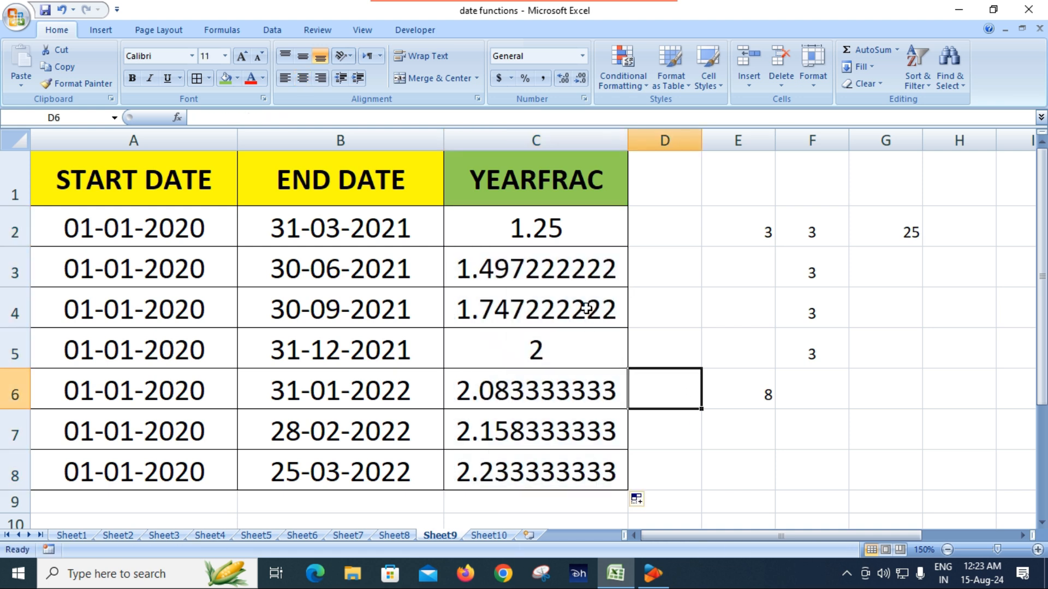
left_click(587, 274)
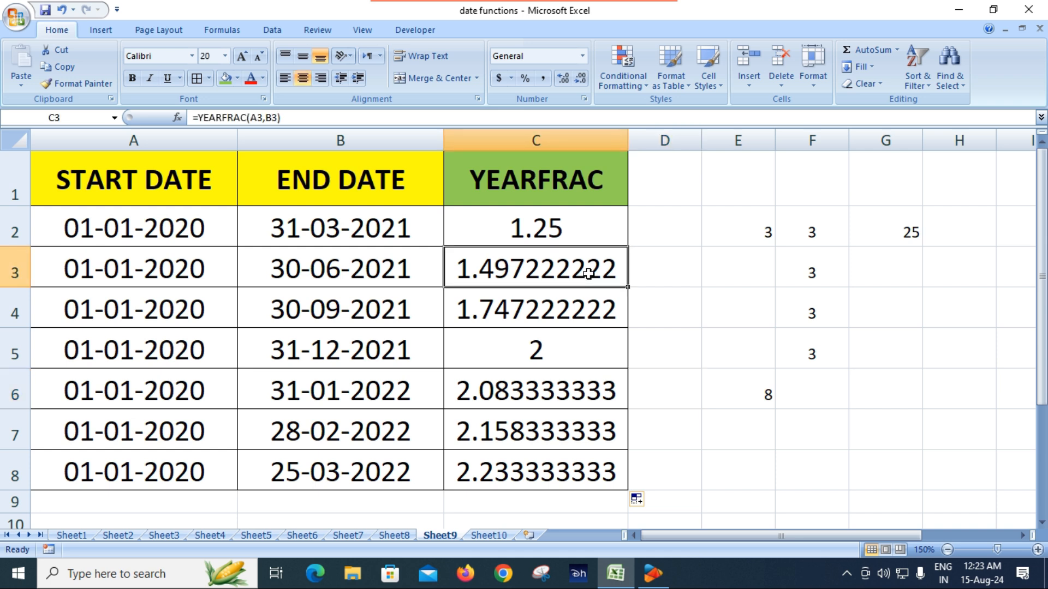
Step: Increase the decimals of the =25/3 result in E6 to five places
left_click(761, 395)
left_click(564, 79)
left_click(563, 79)
left_click(564, 80)
left_click(564, 80)
left_click(564, 79)
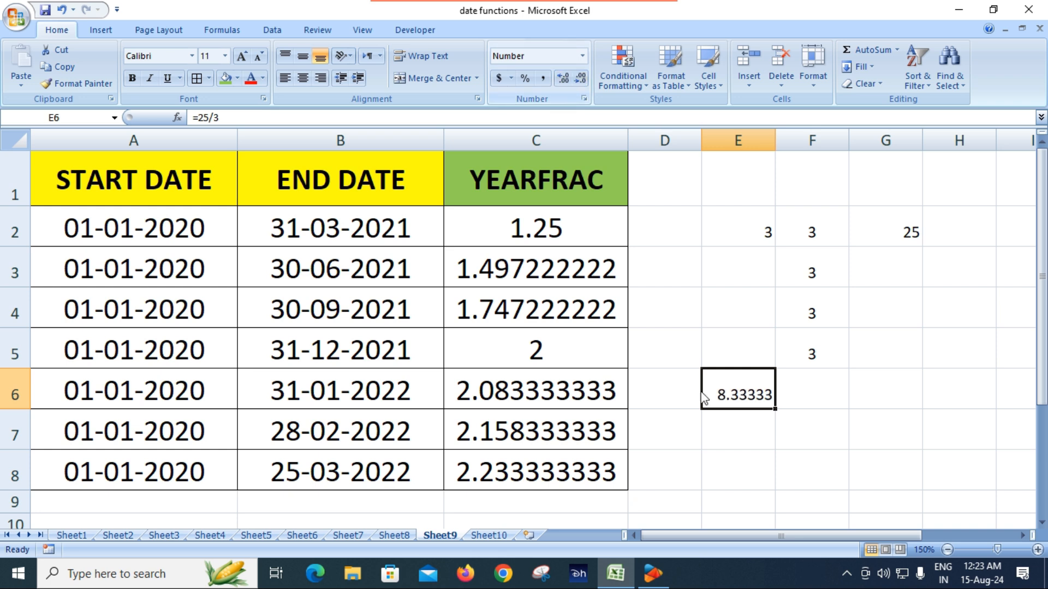
left_click(726, 467)
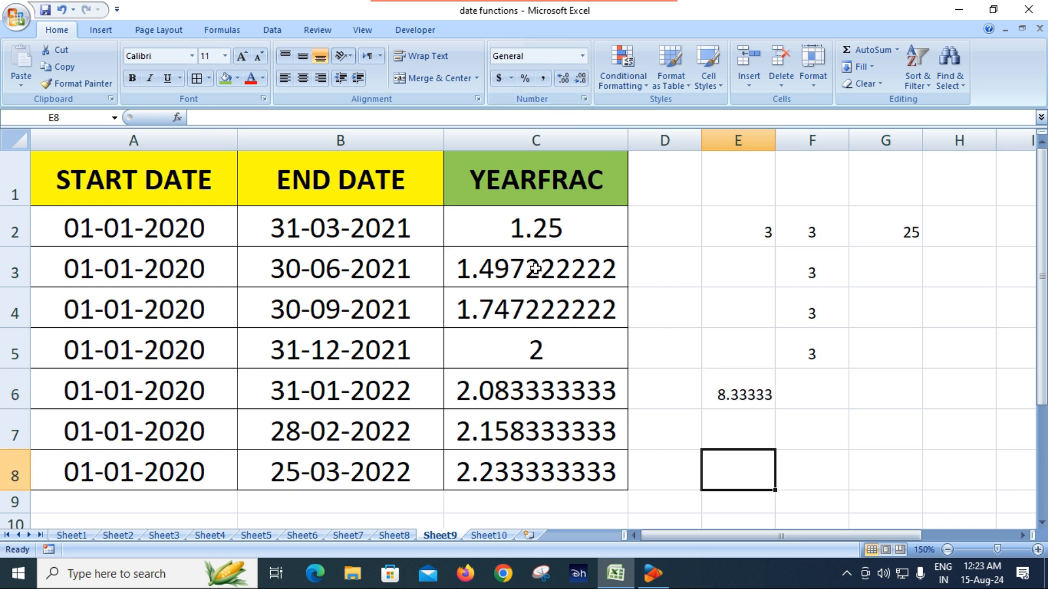
Step: Reduce the YEARFRAC results in C3 and C4 to two decimal places
left_click_drag(535, 268, 535, 300)
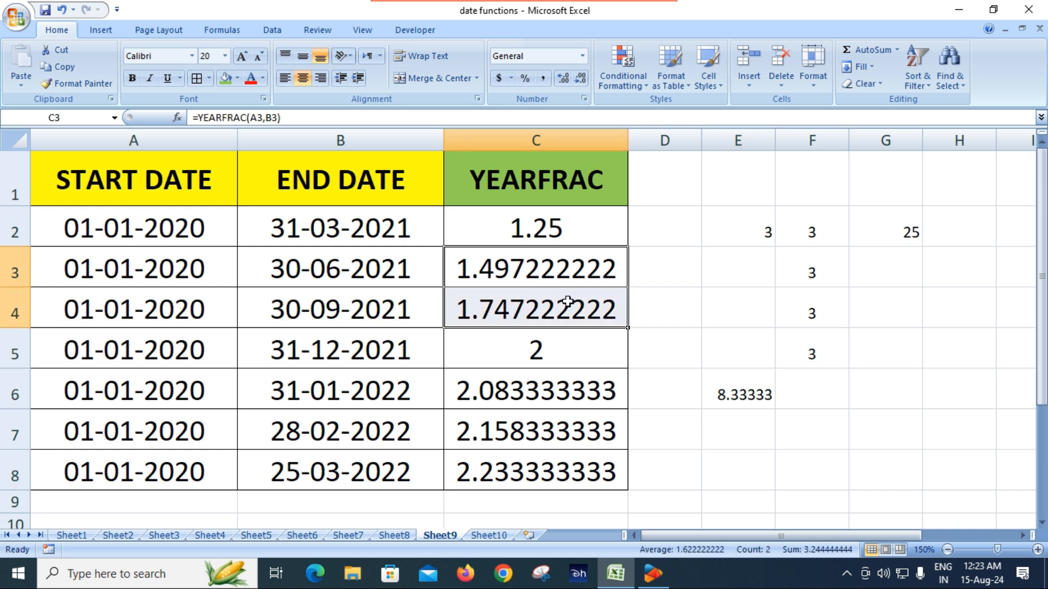
left_click(584, 79)
left_click(584, 79)
left_click(584, 80)
left_click(584, 80)
left_click(584, 79)
left_click(585, 80)
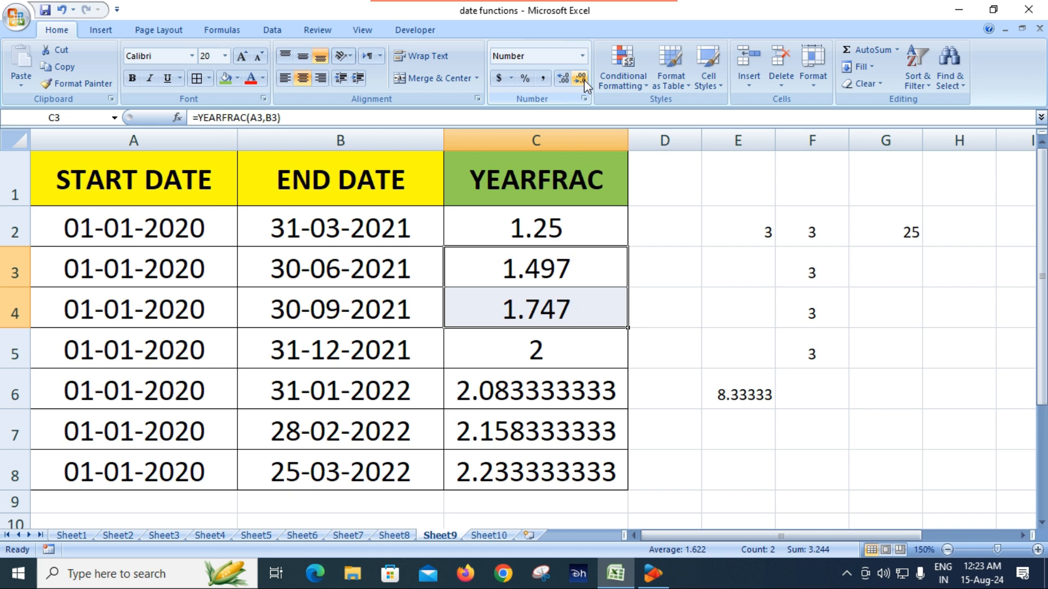
left_click(584, 79)
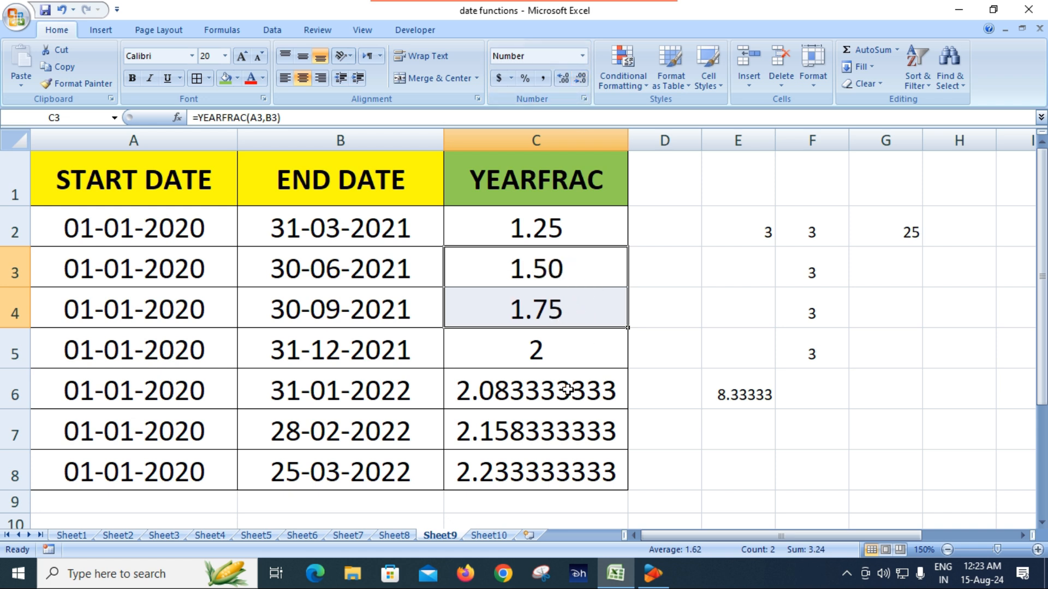
Step: Reduce the YEARFRAC results in C6 to C8 to two decimal places
left_click_drag(554, 400, 550, 459)
left_click(580, 80)
left_click(581, 81)
left_click(582, 83)
left_click(581, 79)
left_click(581, 80)
left_click(581, 80)
left_click(580, 79)
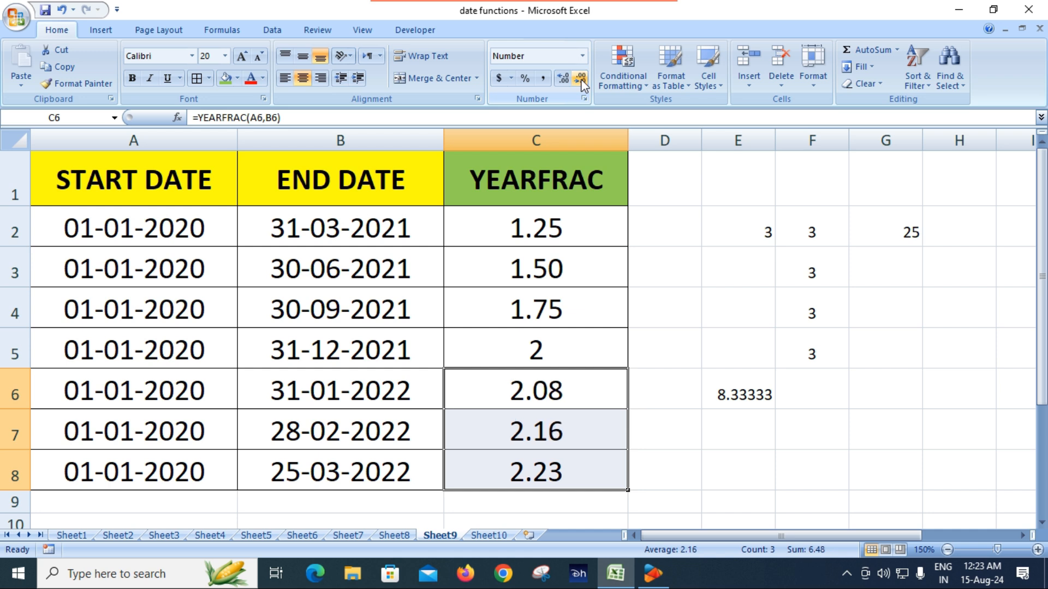
left_click(659, 437)
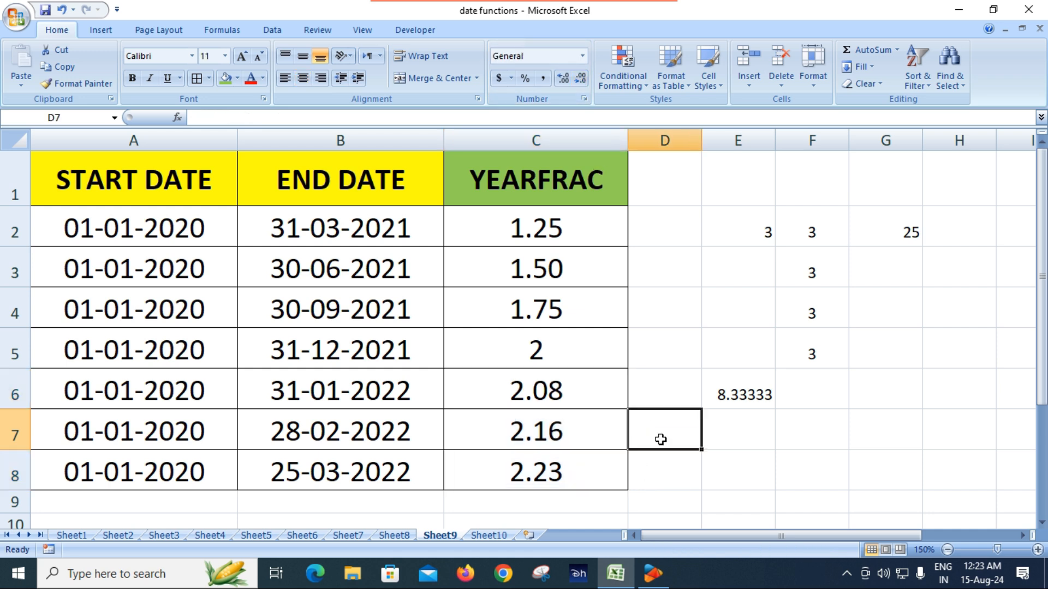
Step: Review the date function examples on Sheet2 to Sheet6, the title on Sheet10 and the YEARFRAC results on Sheet9
left_click(570, 346)
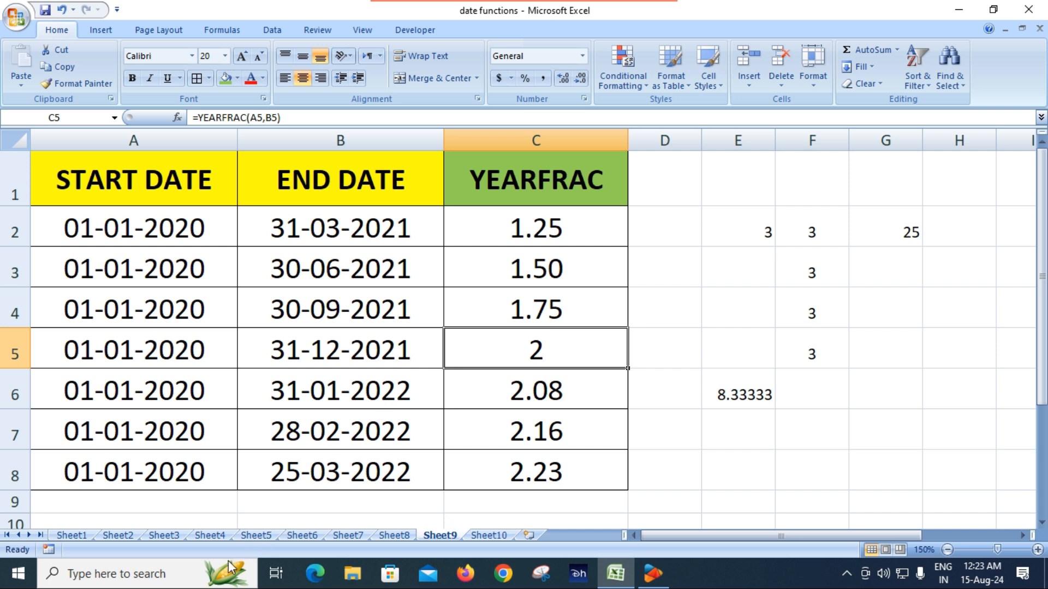
left_click(173, 537)
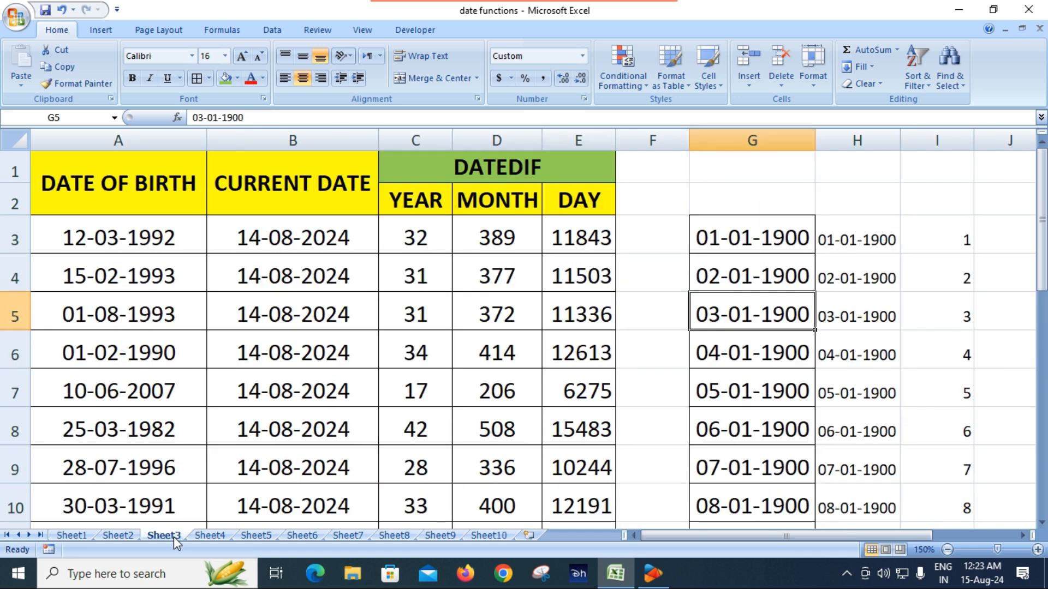
left_click(111, 532)
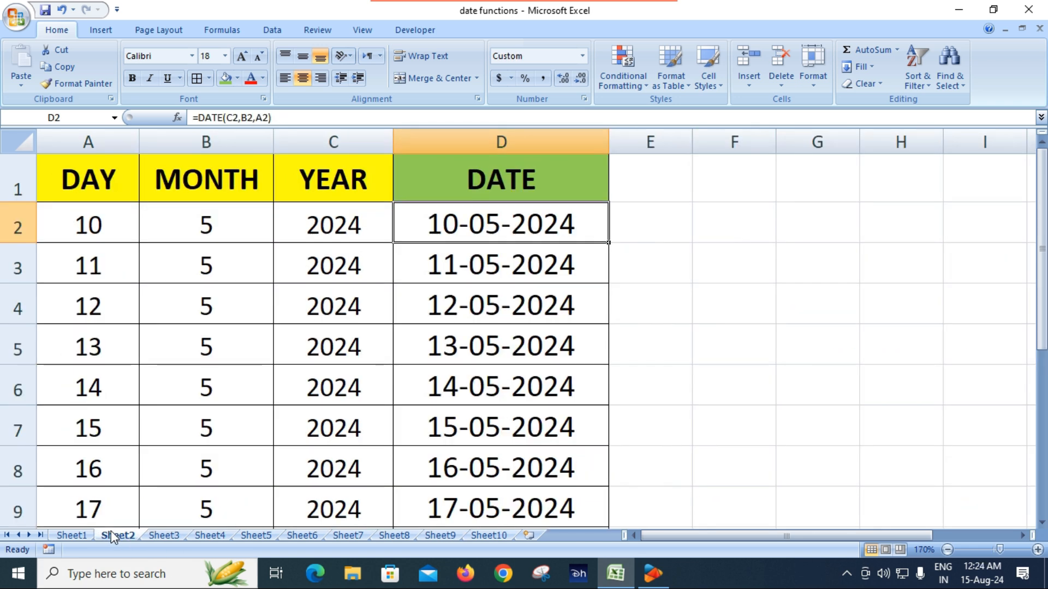
left_click(210, 537)
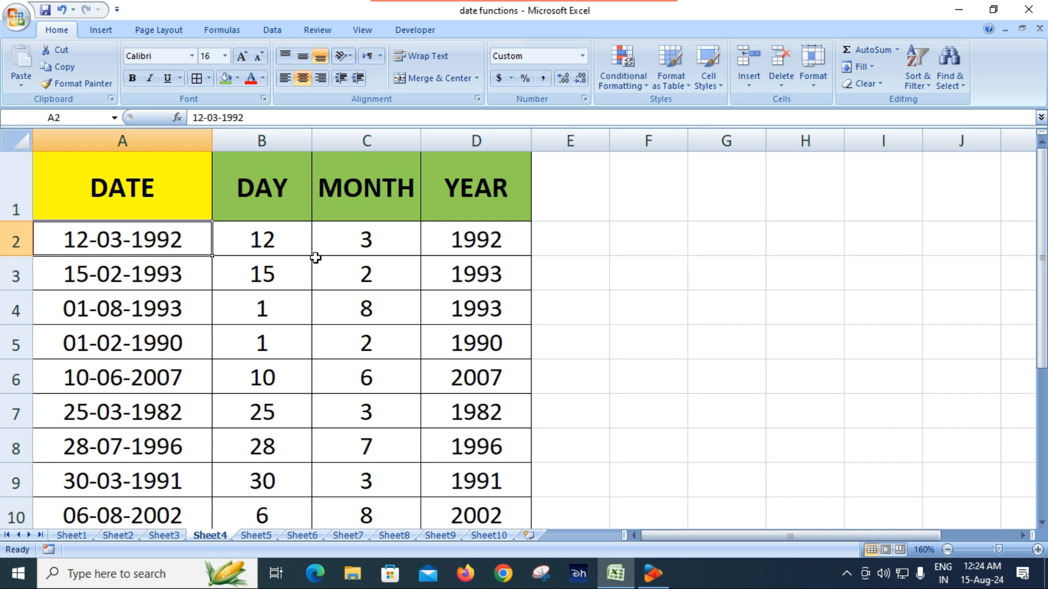
left_click(266, 536)
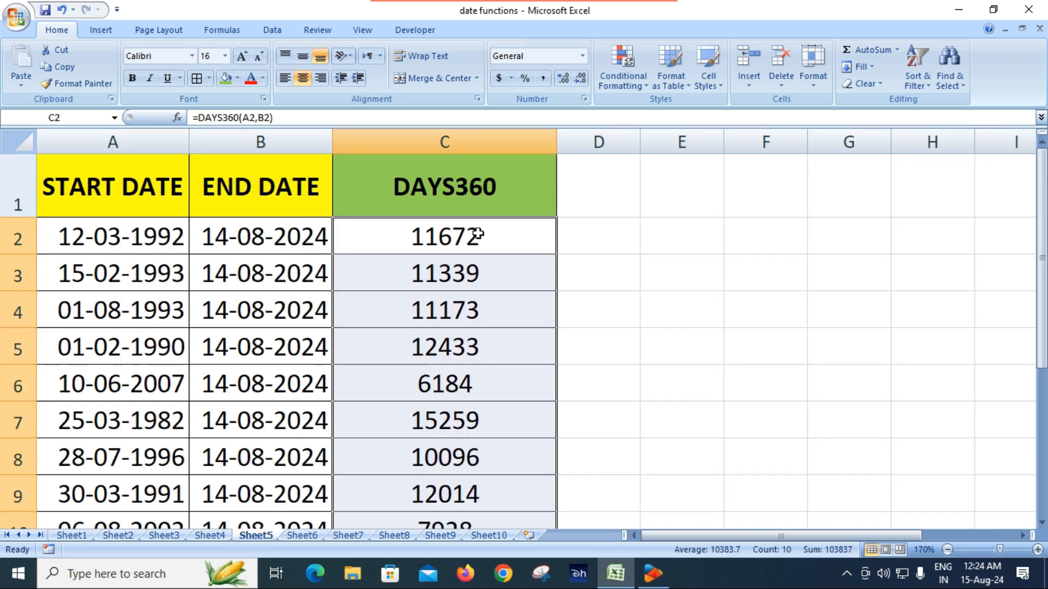
left_click(298, 534)
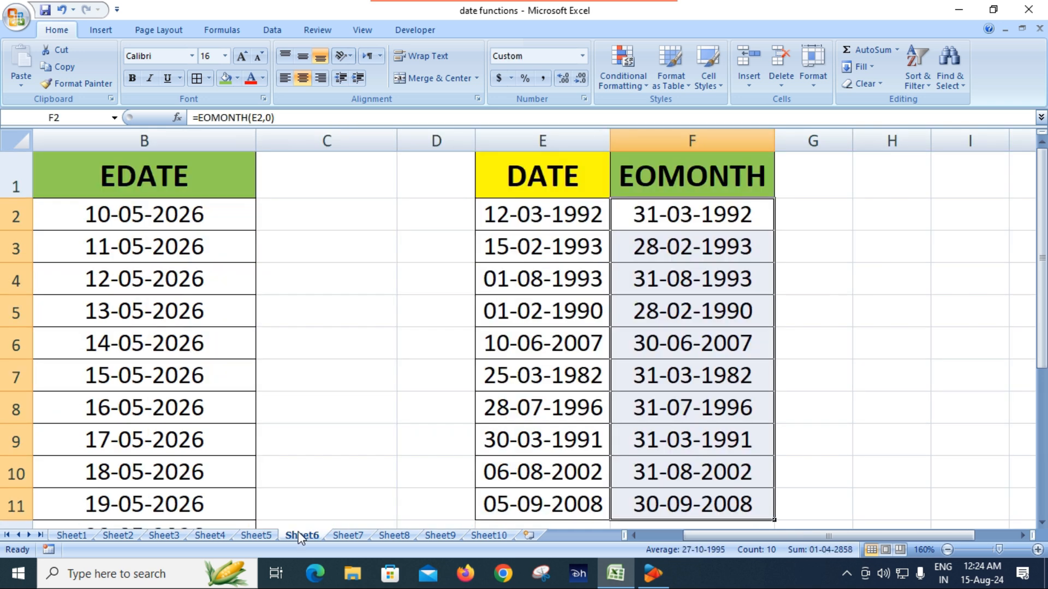
left_click(134, 536)
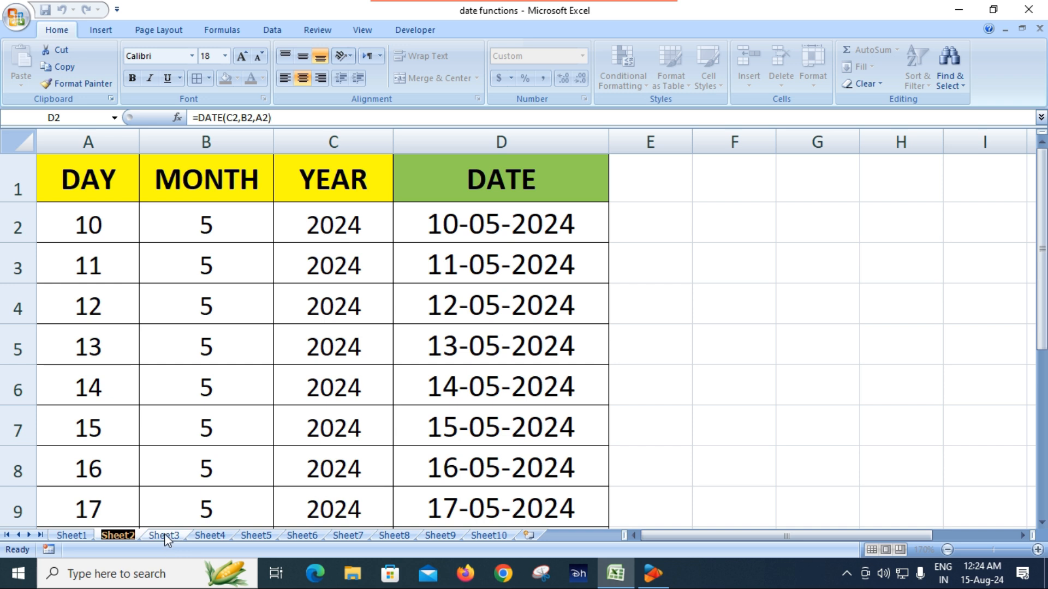
left_click(163, 535)
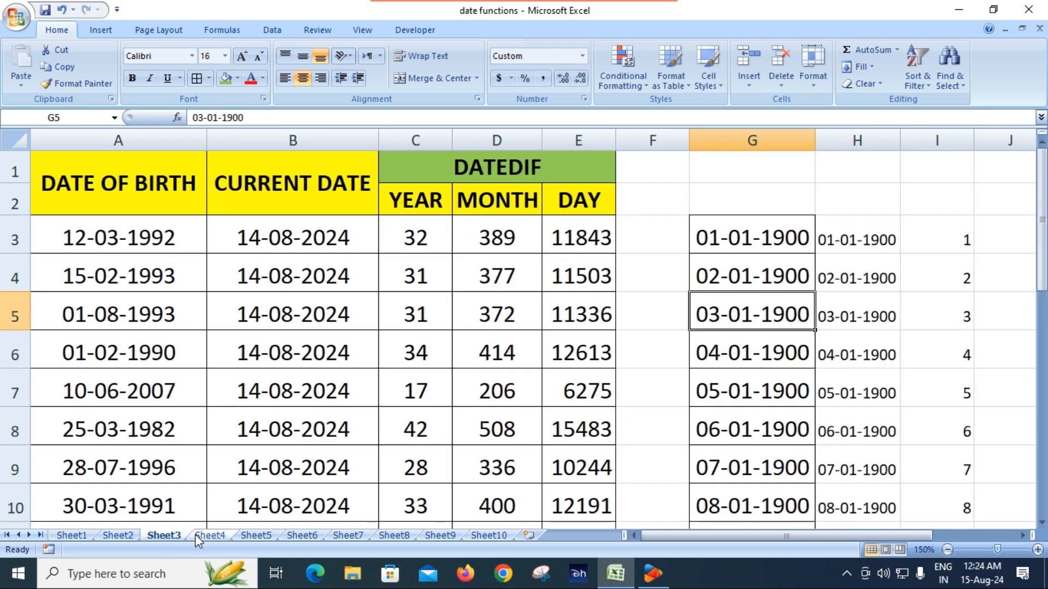
left_click(518, 168)
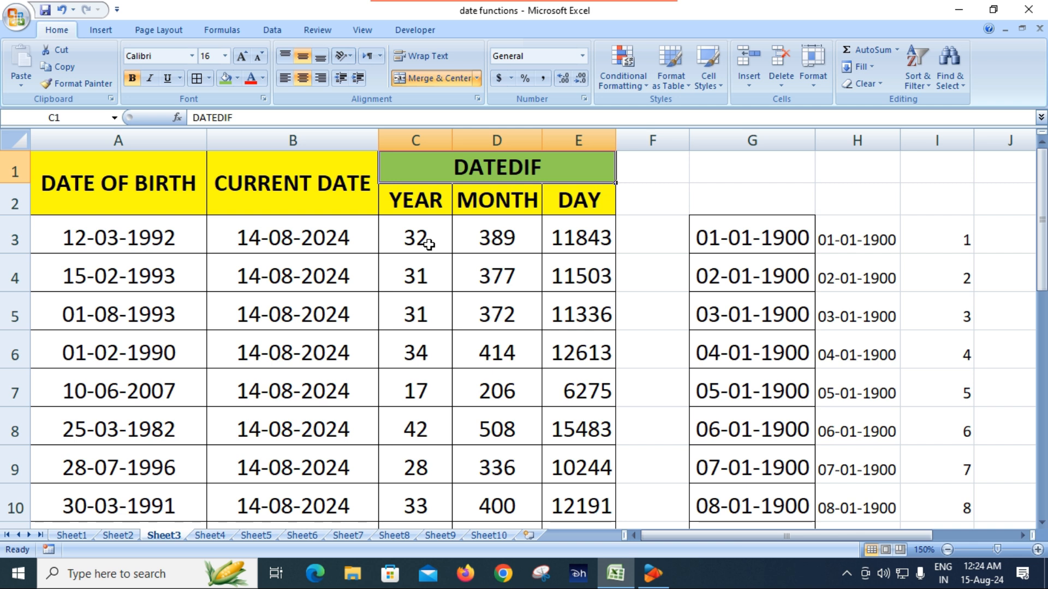
left_click(489, 536)
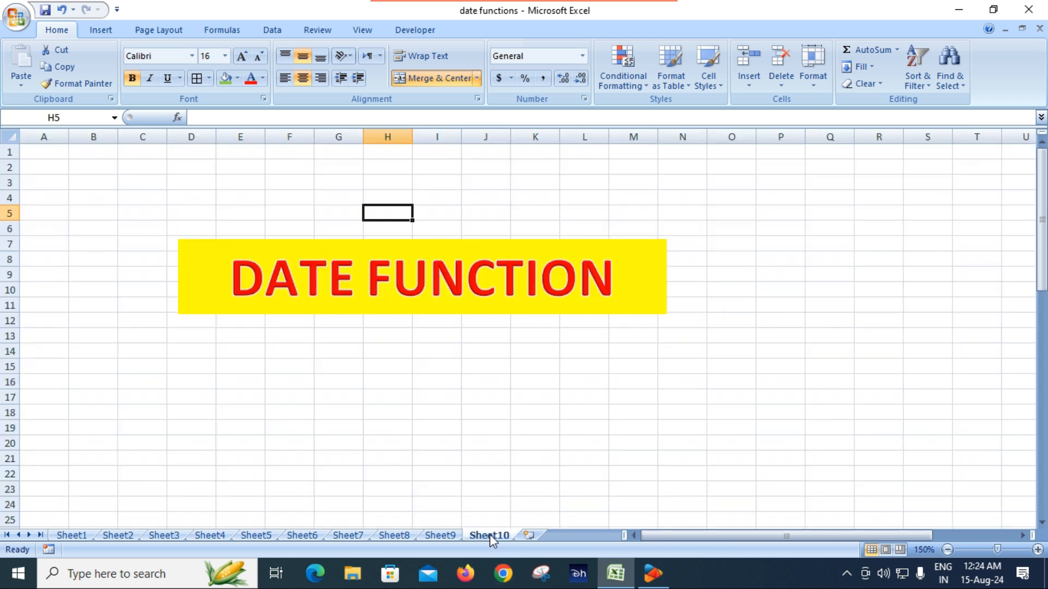
left_click(440, 535)
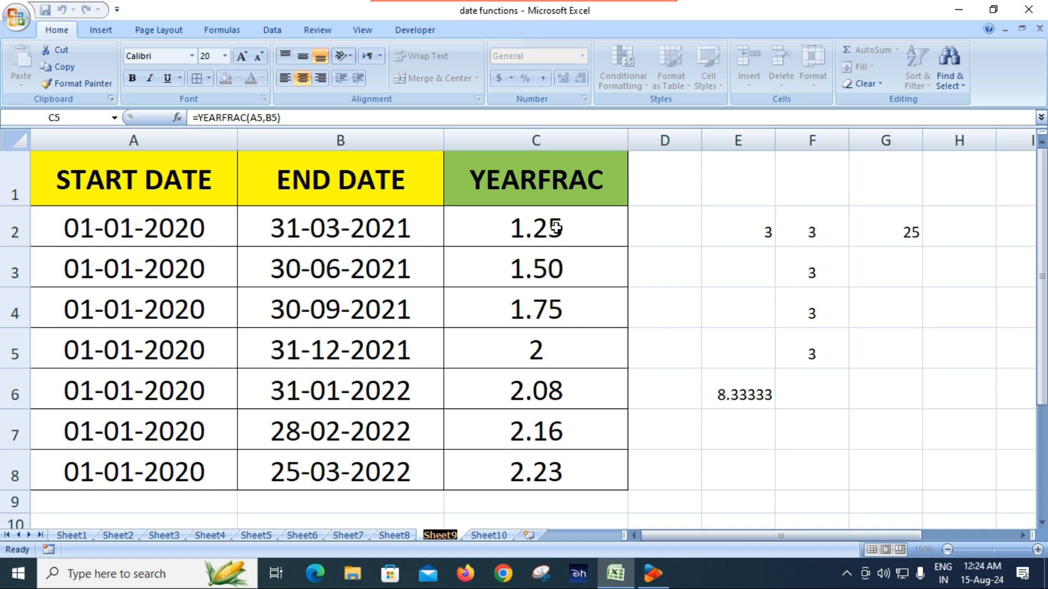
left_click(577, 227)
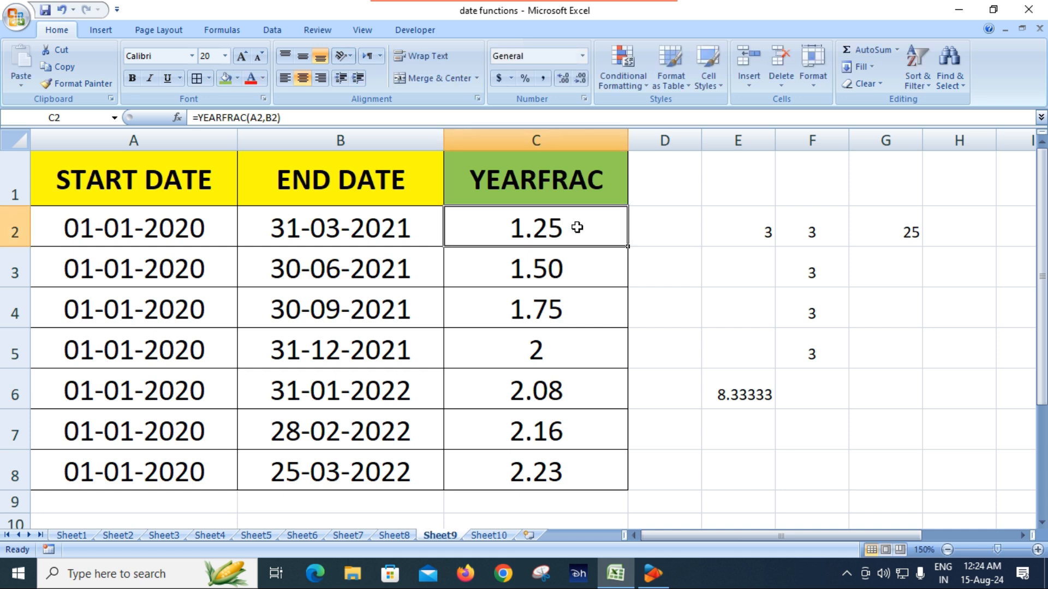
Step: On Sheet1, fill the YEARFRAC name in cell B14 with green and return to the start of the function list
left_click(81, 536)
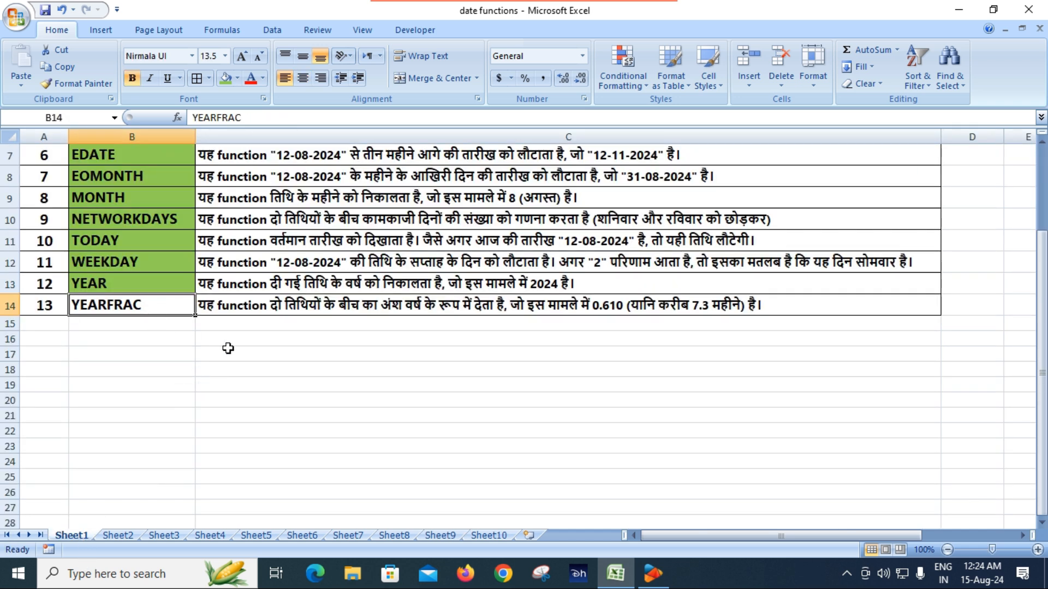
left_click(224, 78)
scroll(322, 454, "up", 2)
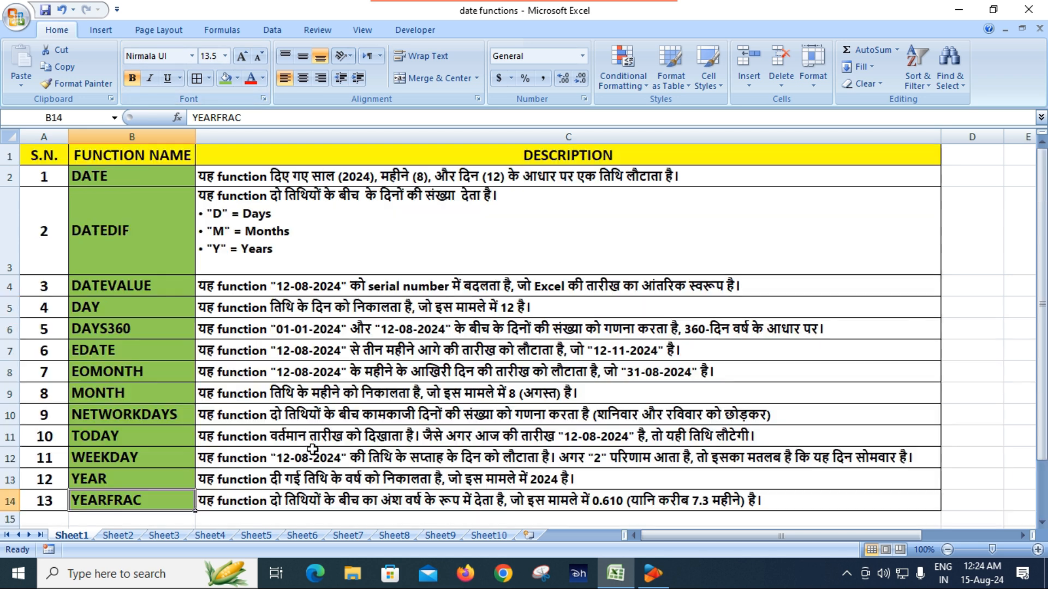